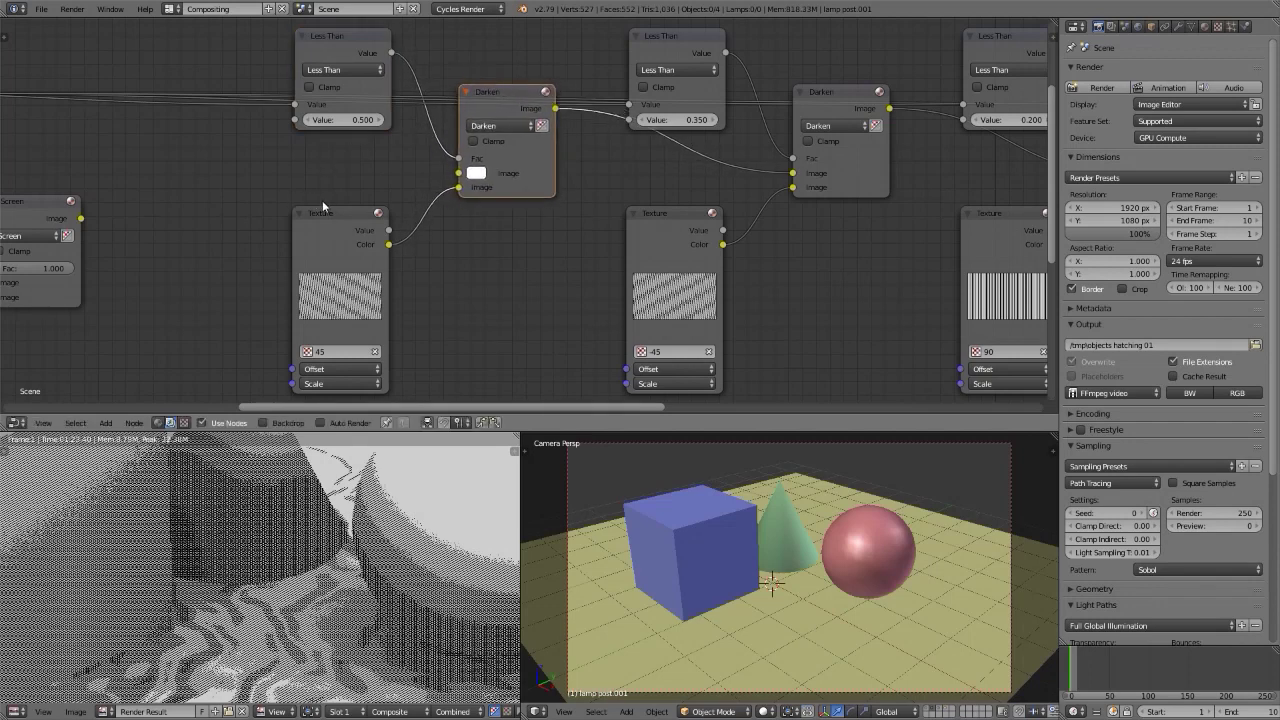
Examine the hatching node setup and compare the finished example renders in the render slots at full-window size
left_click_drag(331, 215, 305, 213)
key("Escape")
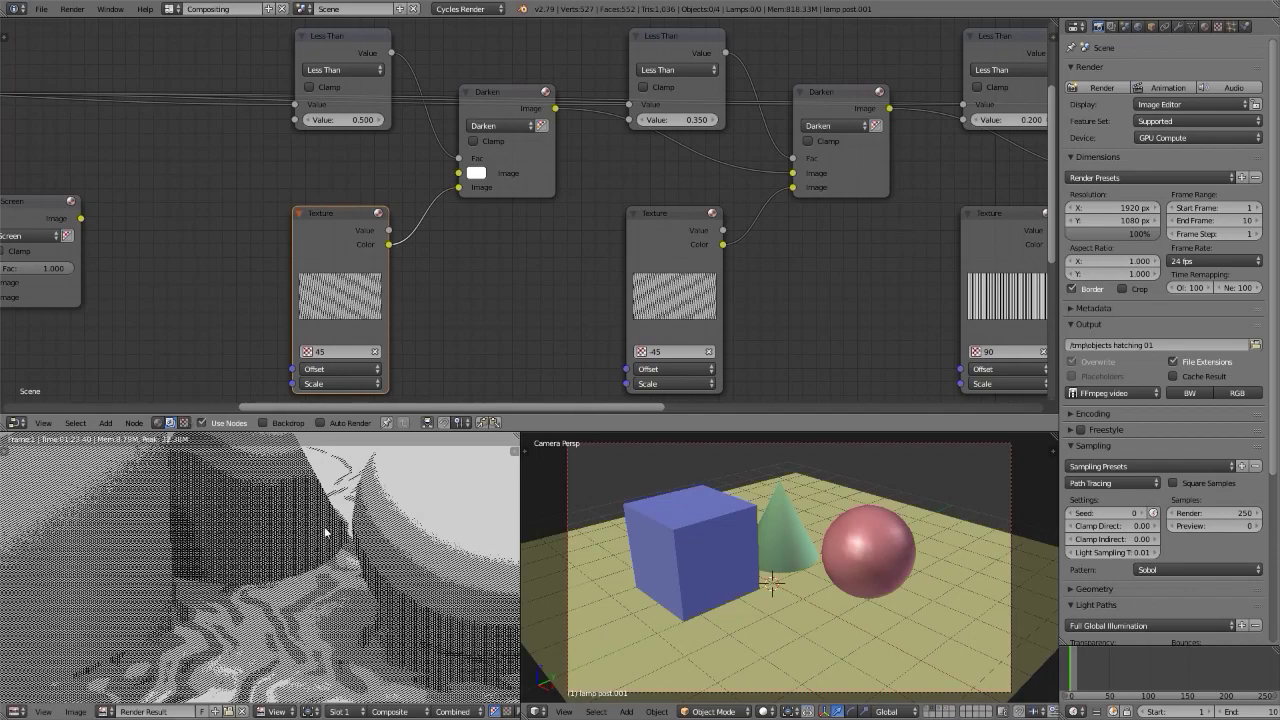
key("j")
key("ctrl+Up")
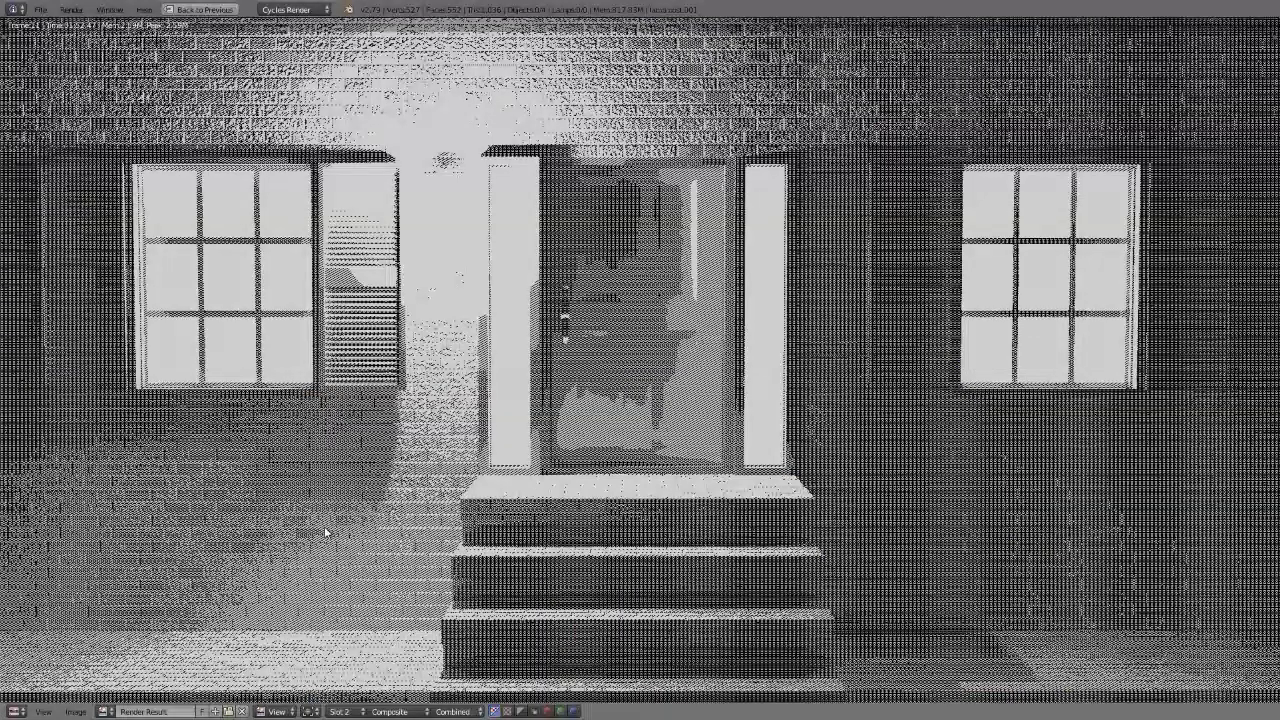
scroll(325, 533, "down", 3)
key("j")
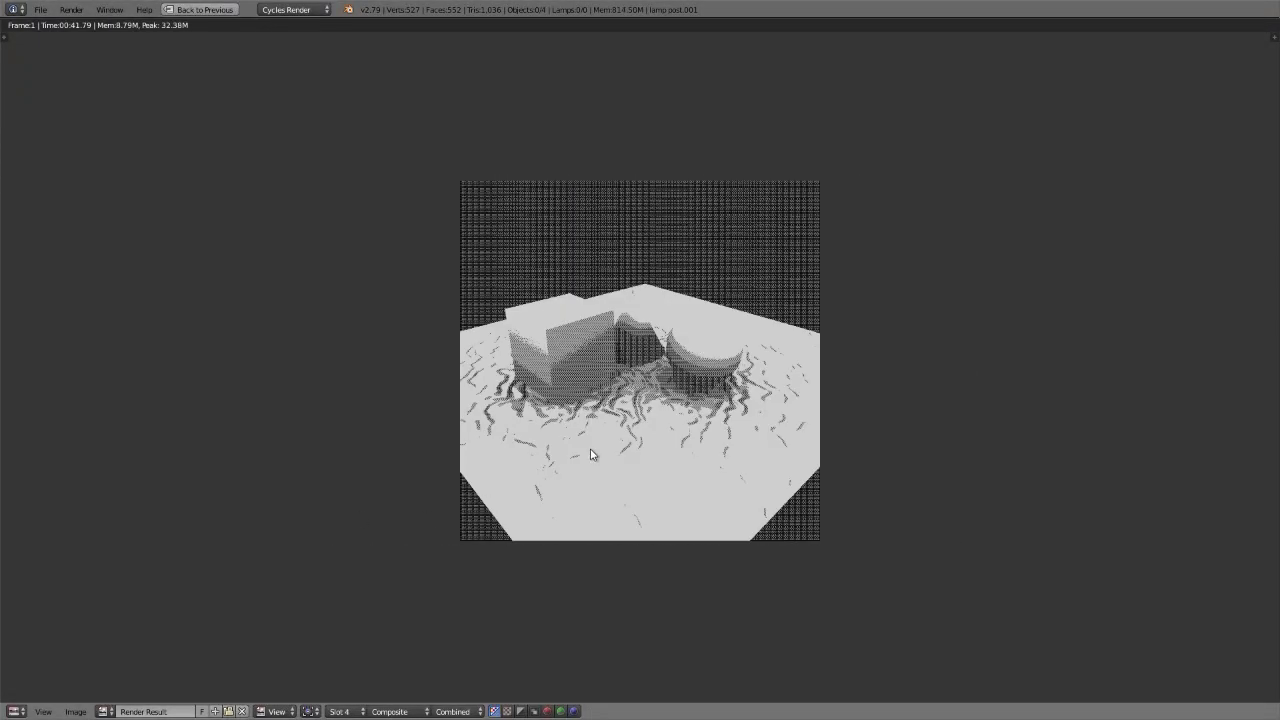
scroll(624, 443, "up", 3)
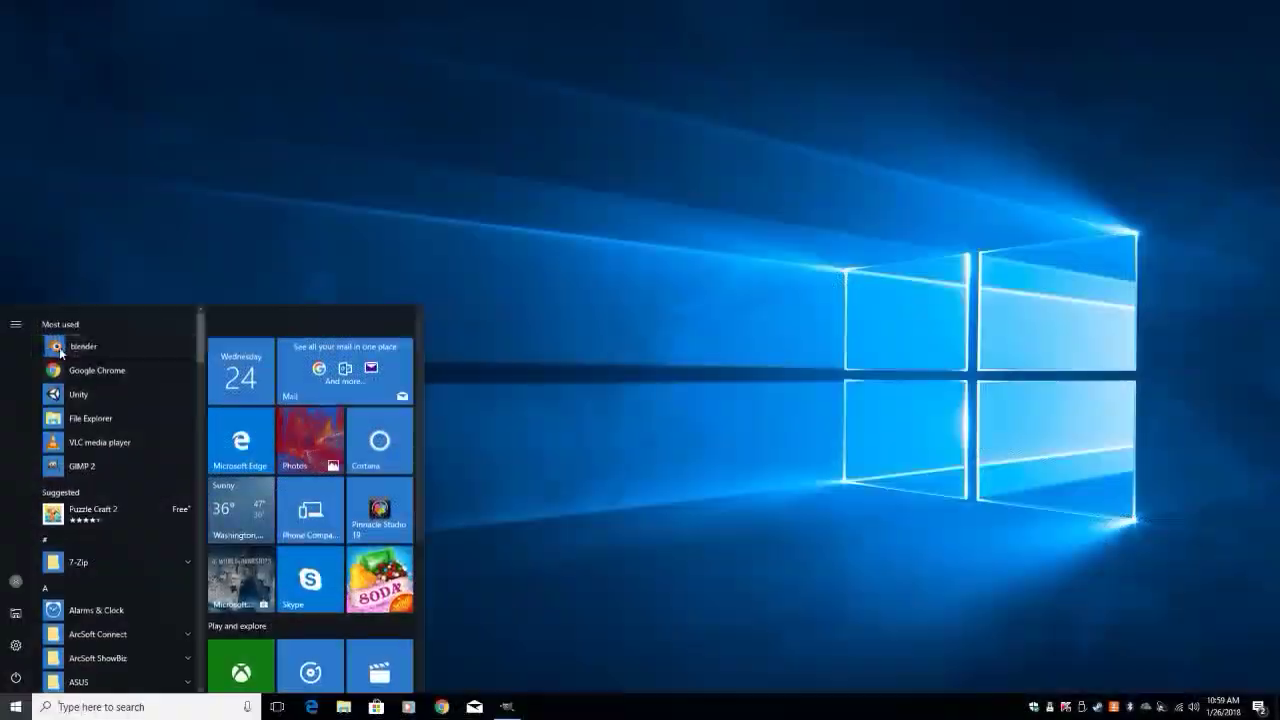
Launch Blender from the desktop and dismiss its splash screen to reach the empty scene
left_click(59, 347)
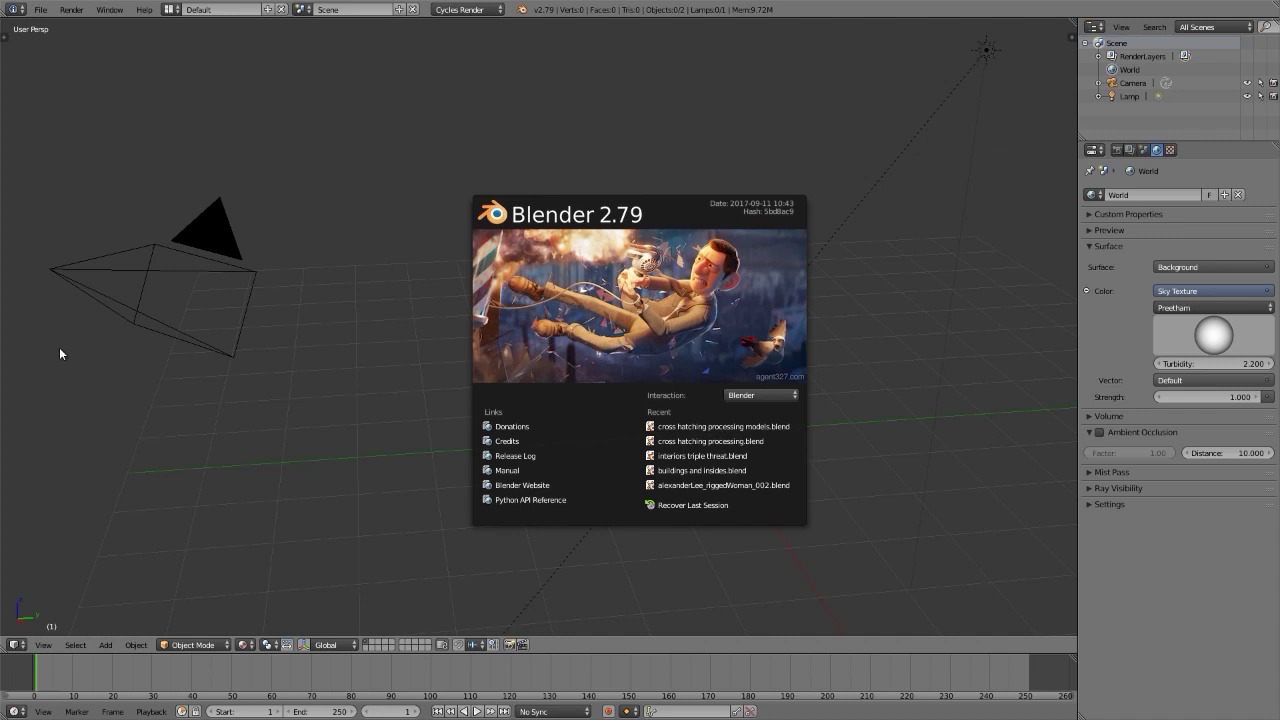
left_click(580, 283)
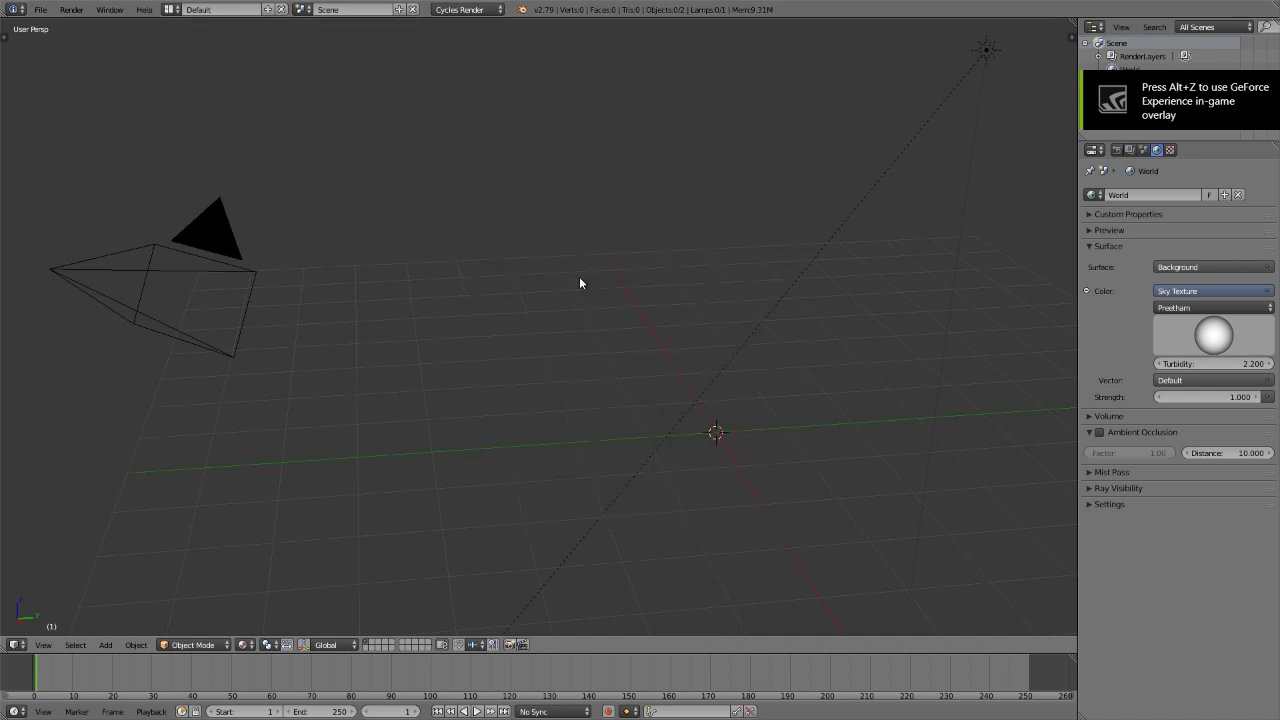
middle_click_drag(334, 237, 297, 180)
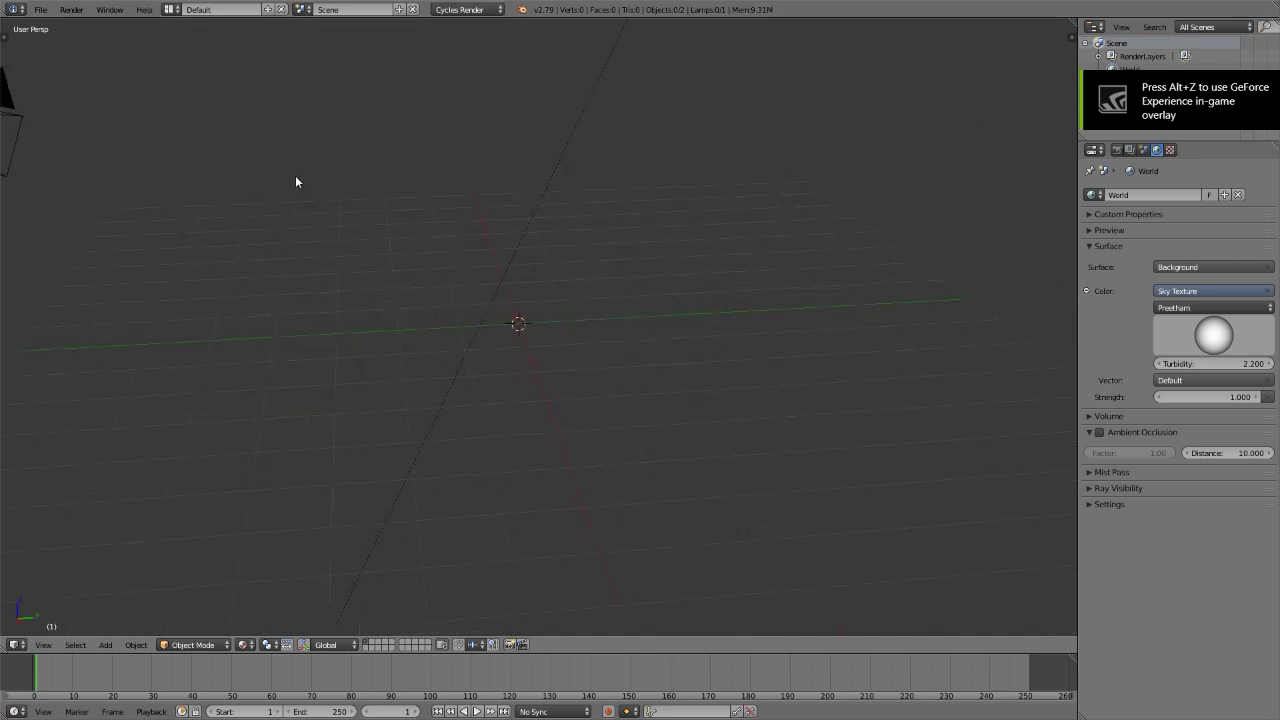
left_click(168, 9)
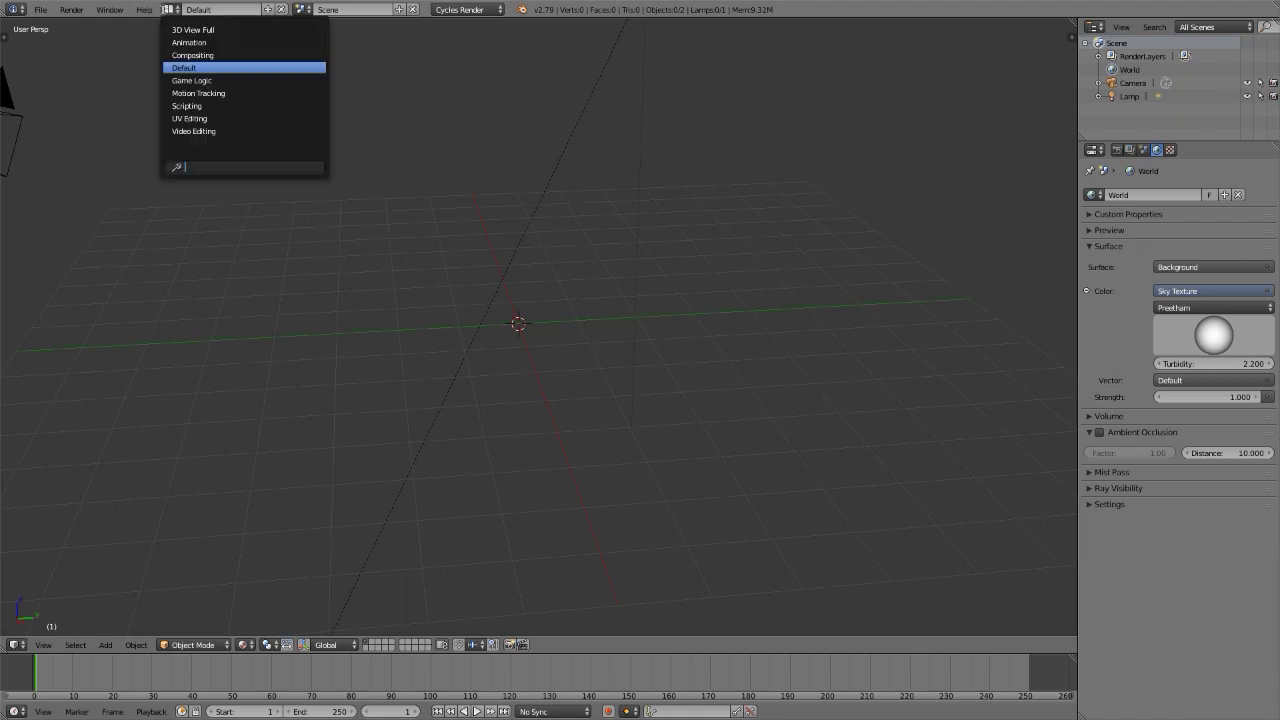
left_click(175, 55)
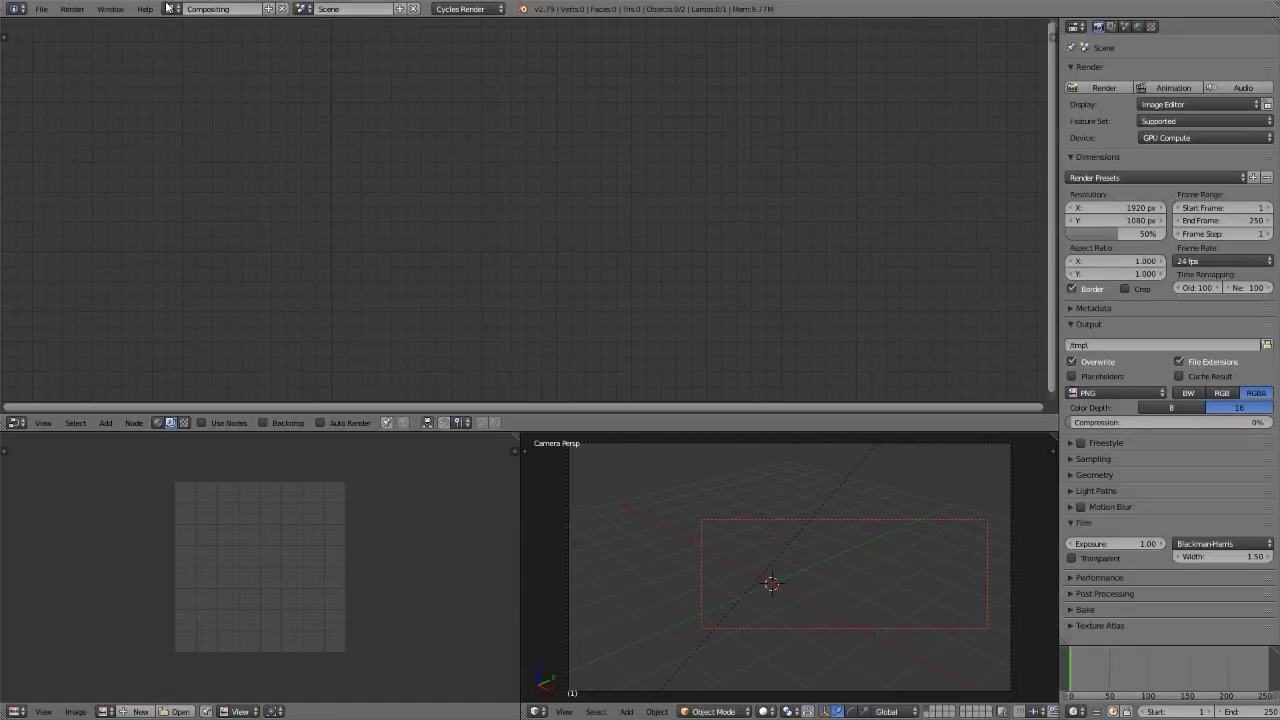
left_click(169, 9)
left_click(184, 67)
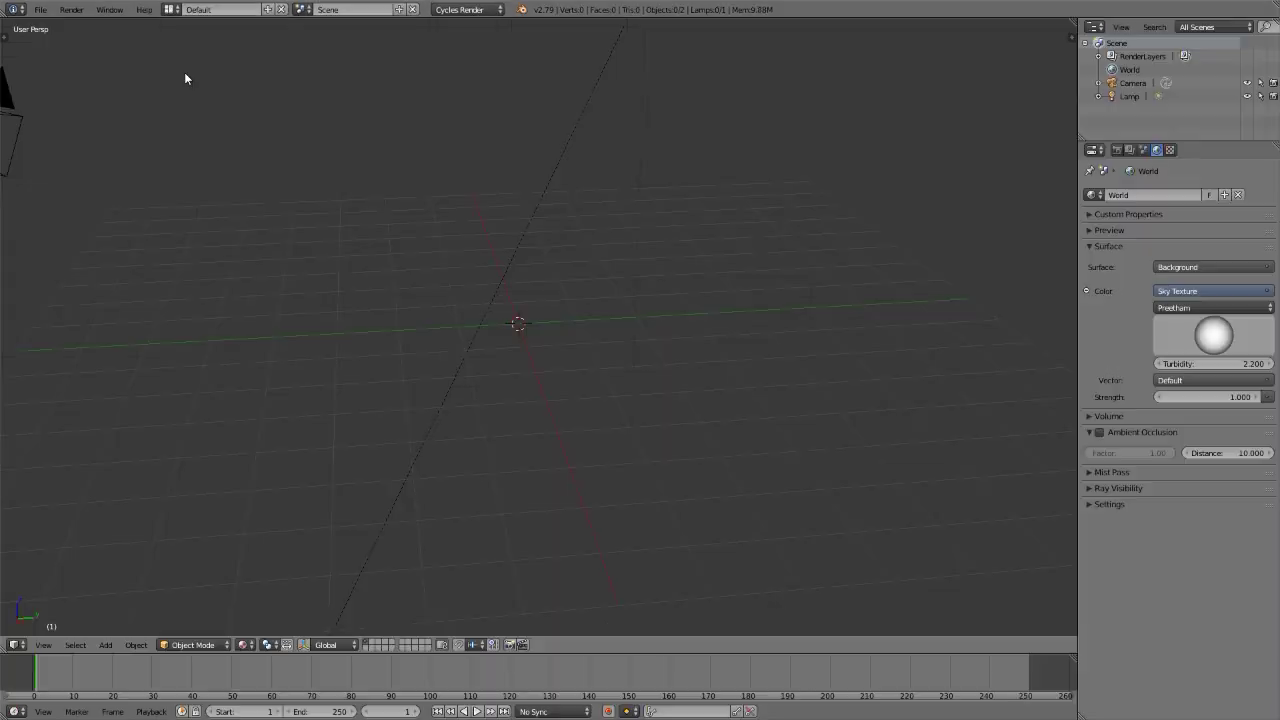
Add a cube at the scene origin and raise it 1 unit along the Z axis
key("shift+c")
key("shift+a")
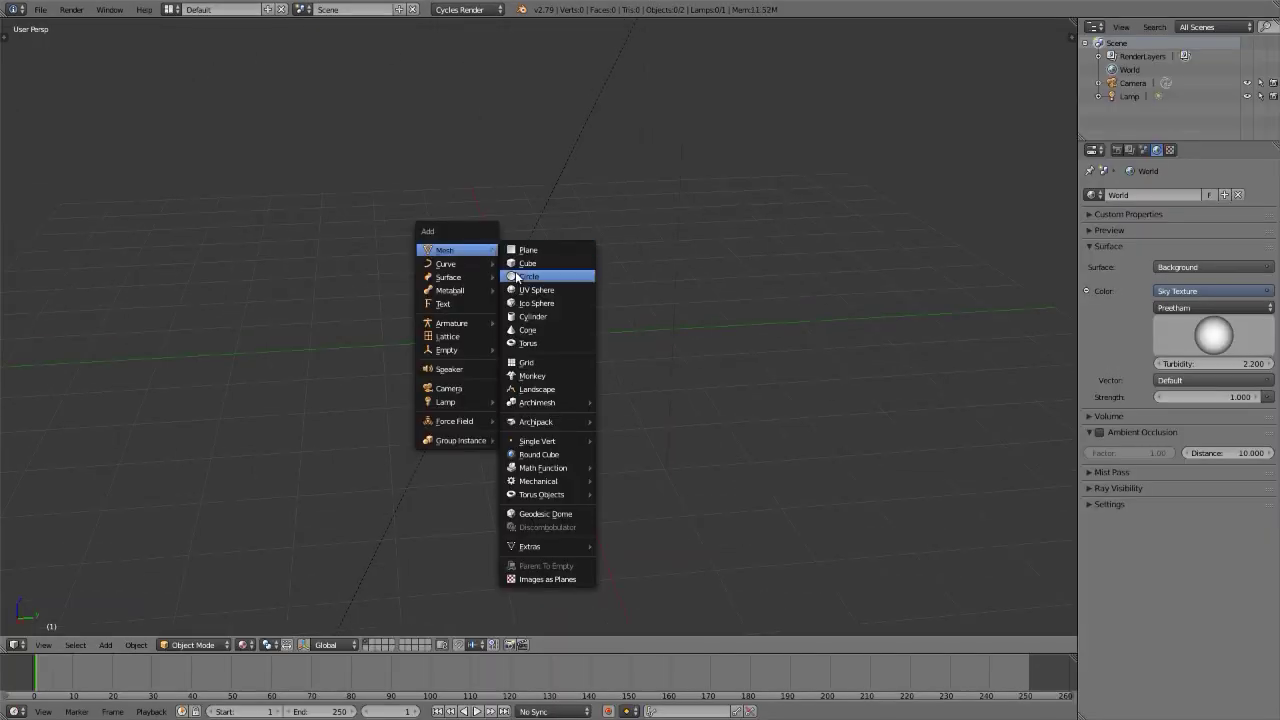
left_click(517, 264)
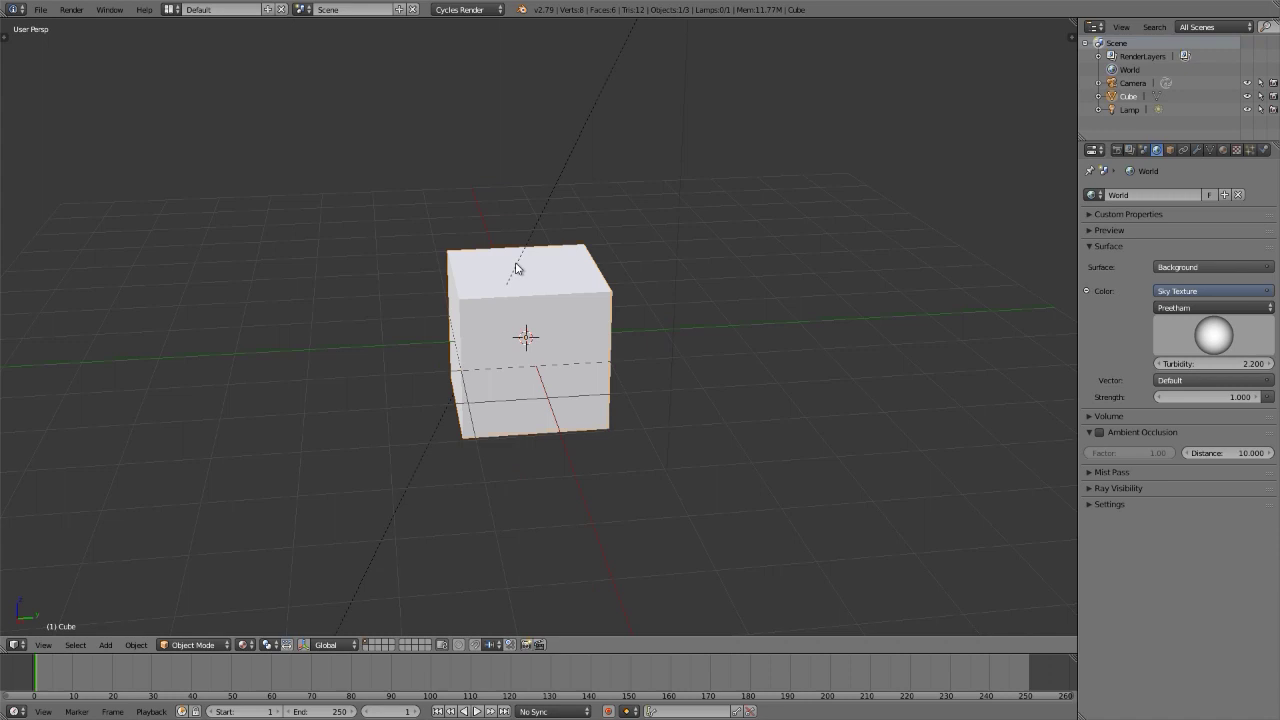
key("g")
key("z")
key("1")
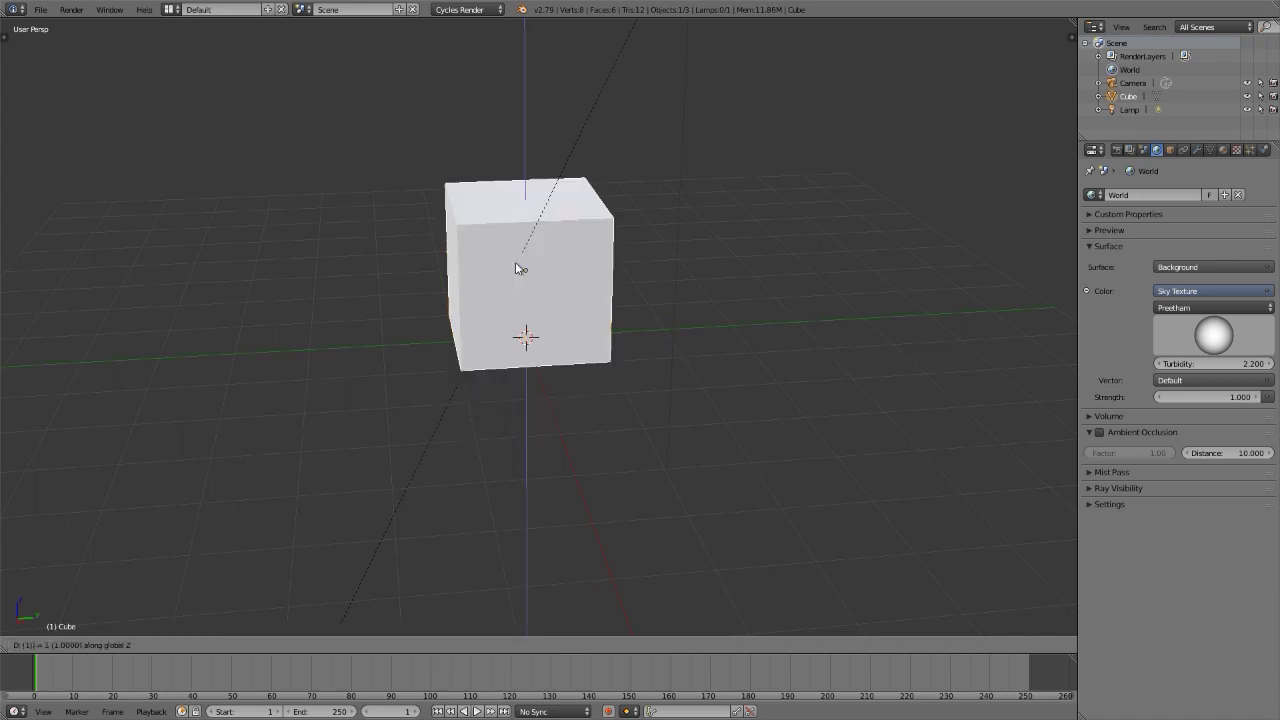
key("Return")
Set the render resolution scale to 100% and enable border rendering
key("KP_0")
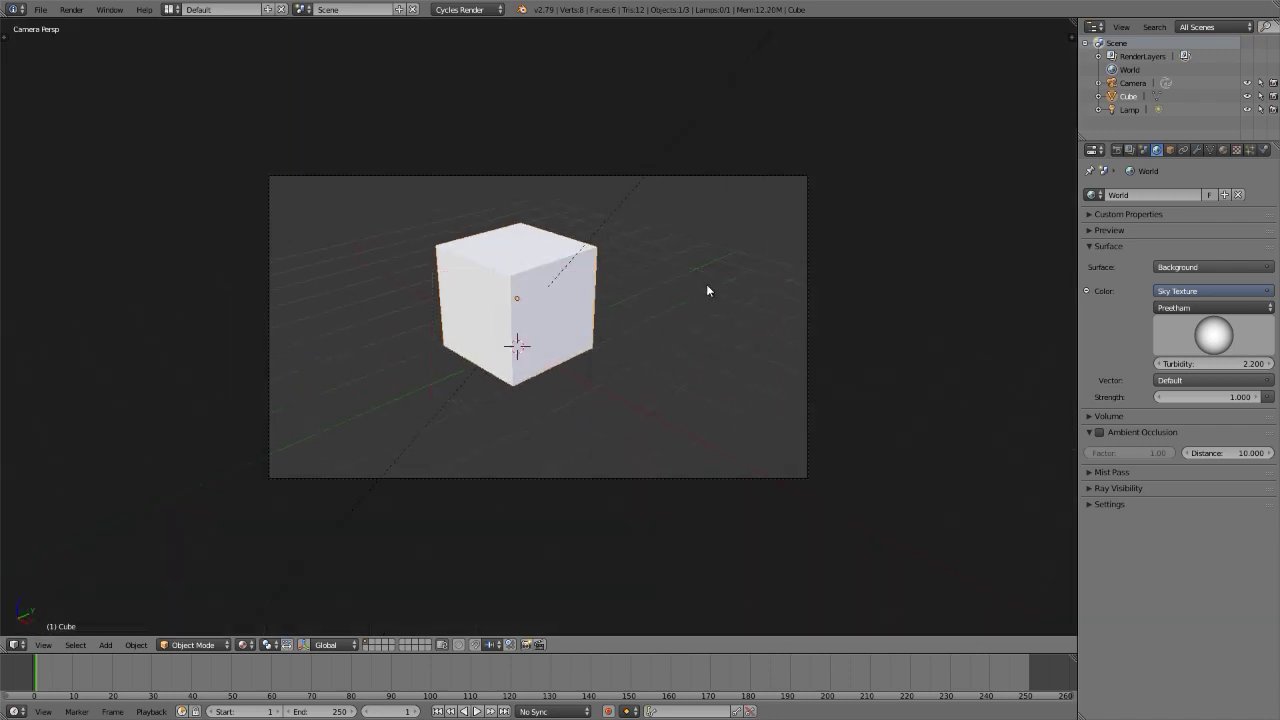
left_click(1118, 150)
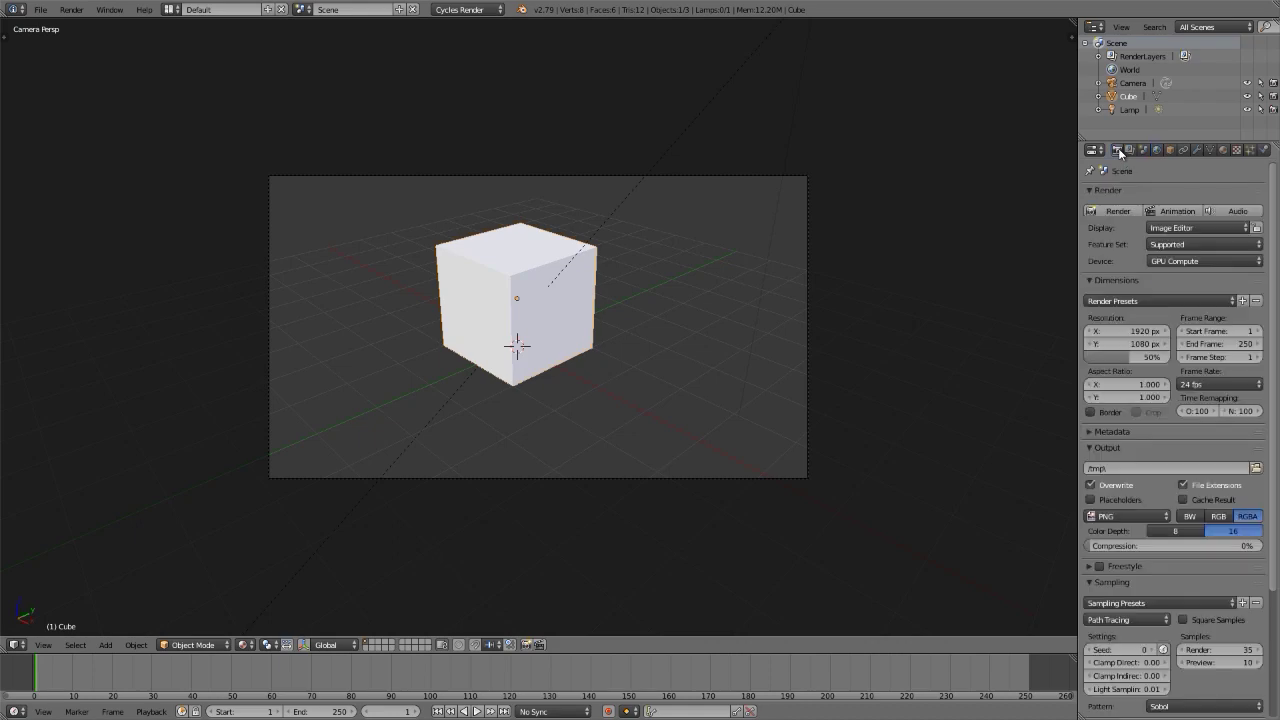
left_click_drag(1128, 357, 1170, 356)
left_click(1089, 412)
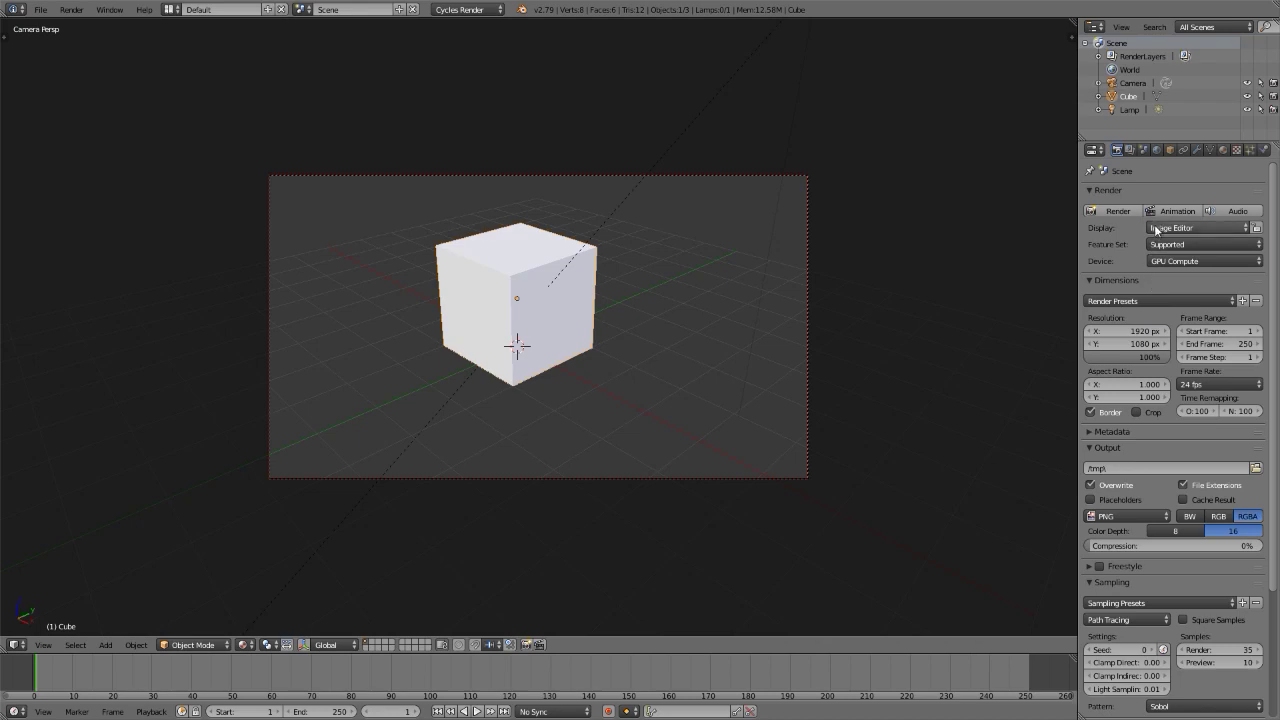
Apply the Full Global Illumination integrator preset to the render's light paths
scroll(1172, 344, "down", 6)
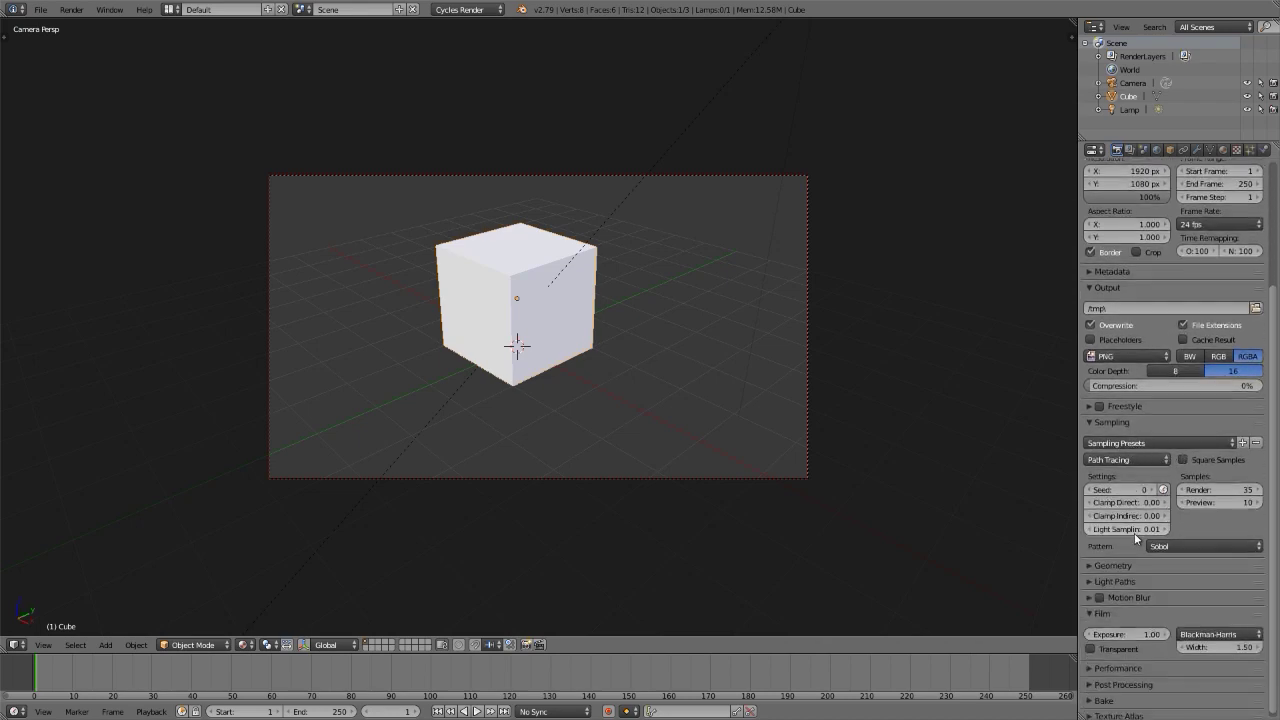
scroll(1134, 533, "down", 1)
left_click(1126, 576)
left_click(1127, 599)
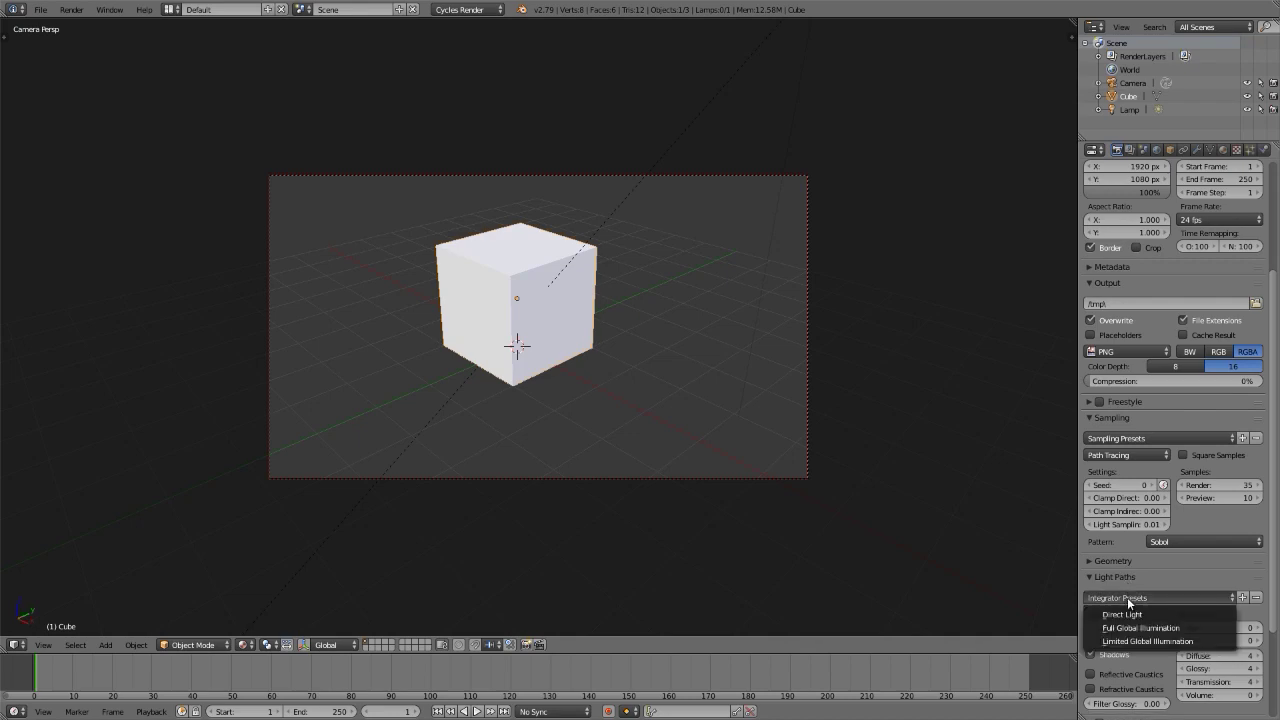
left_click(1133, 626)
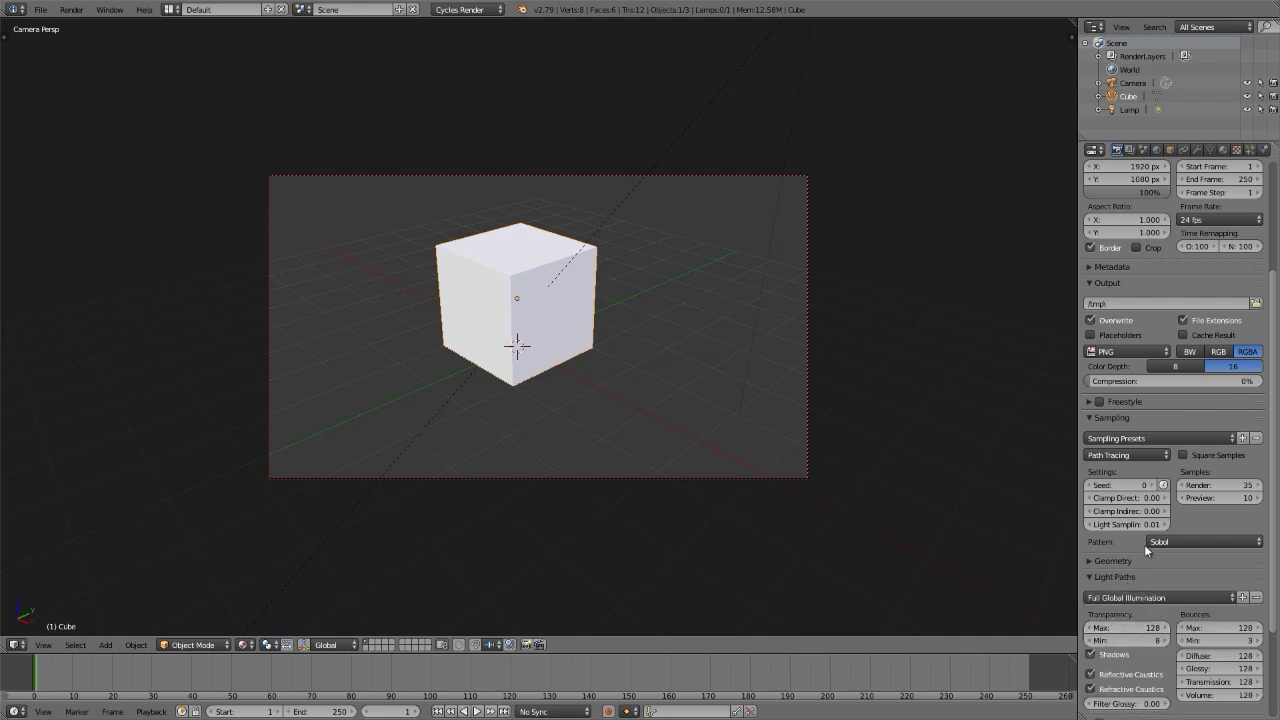
scroll(1146, 543, "down", 4)
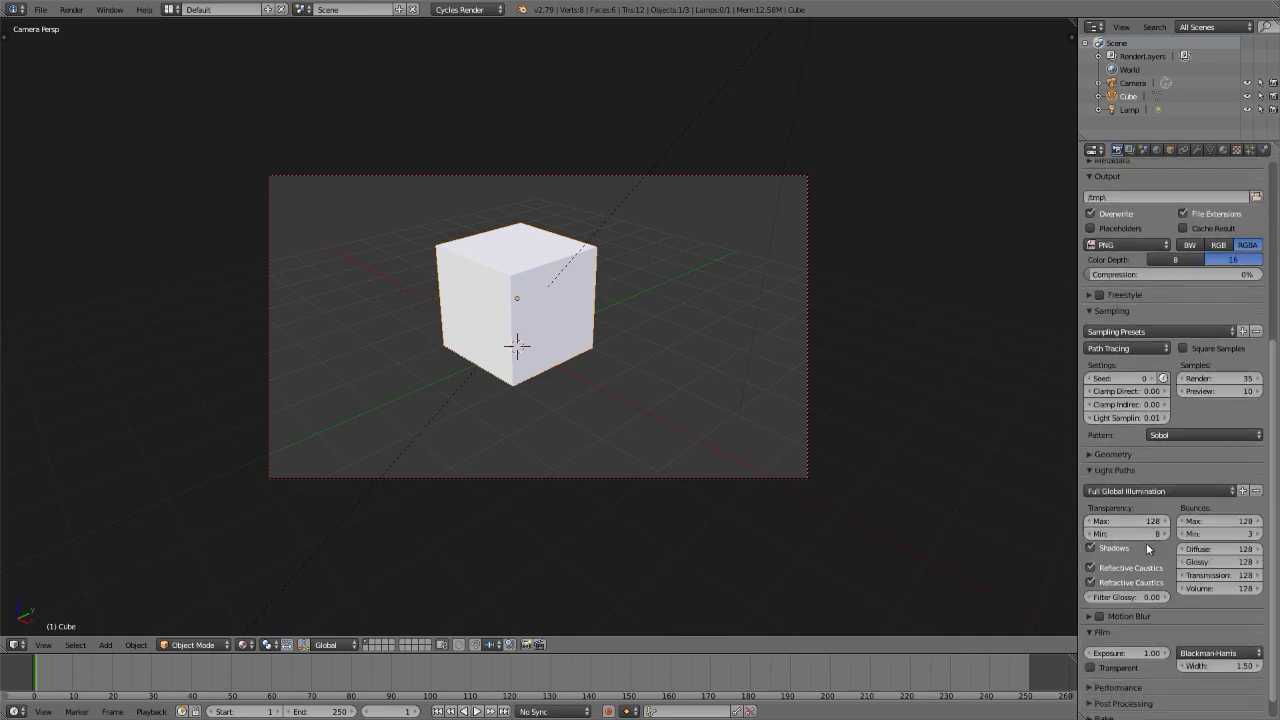
Set the world background strength to 0
scroll(1146, 543, "up", 7)
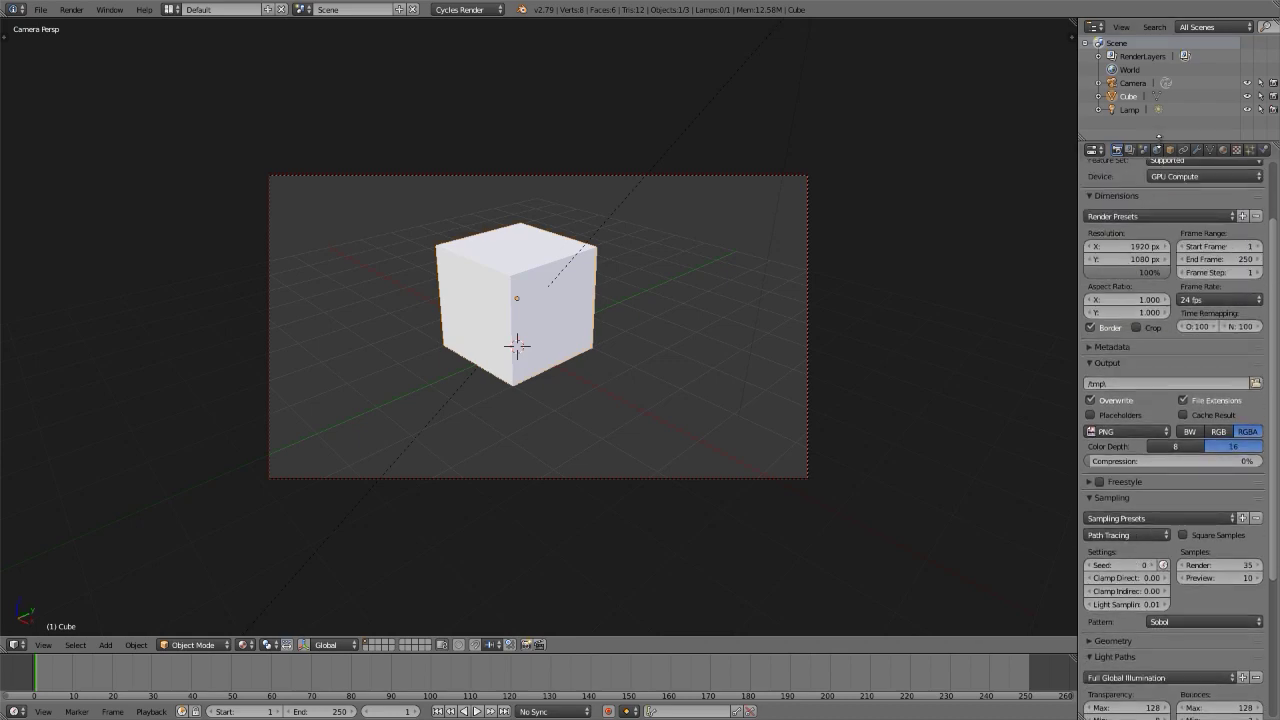
left_click(1157, 149)
left_click_drag(1228, 398, 1190, 398)
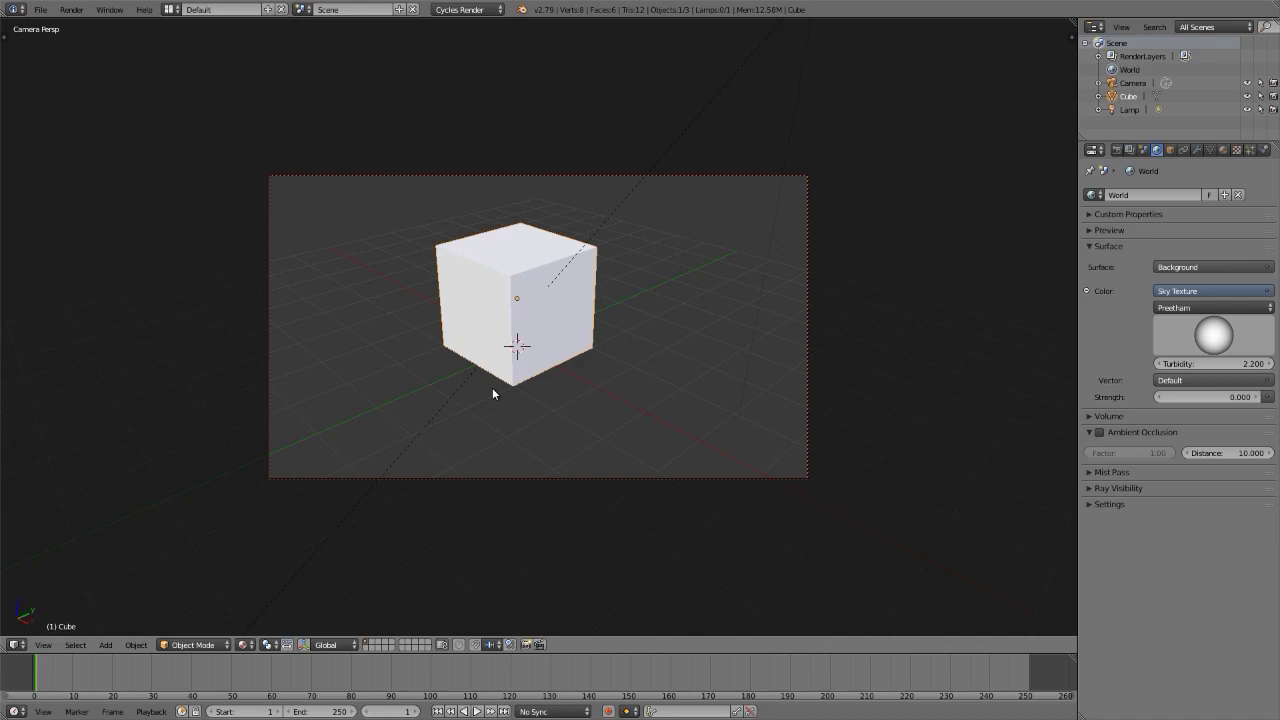
Add a plane at the origin and scale its mesh up in Edit Mode into a large floor beneath the cube
key("shift+a")
mouse_move(492, 389)
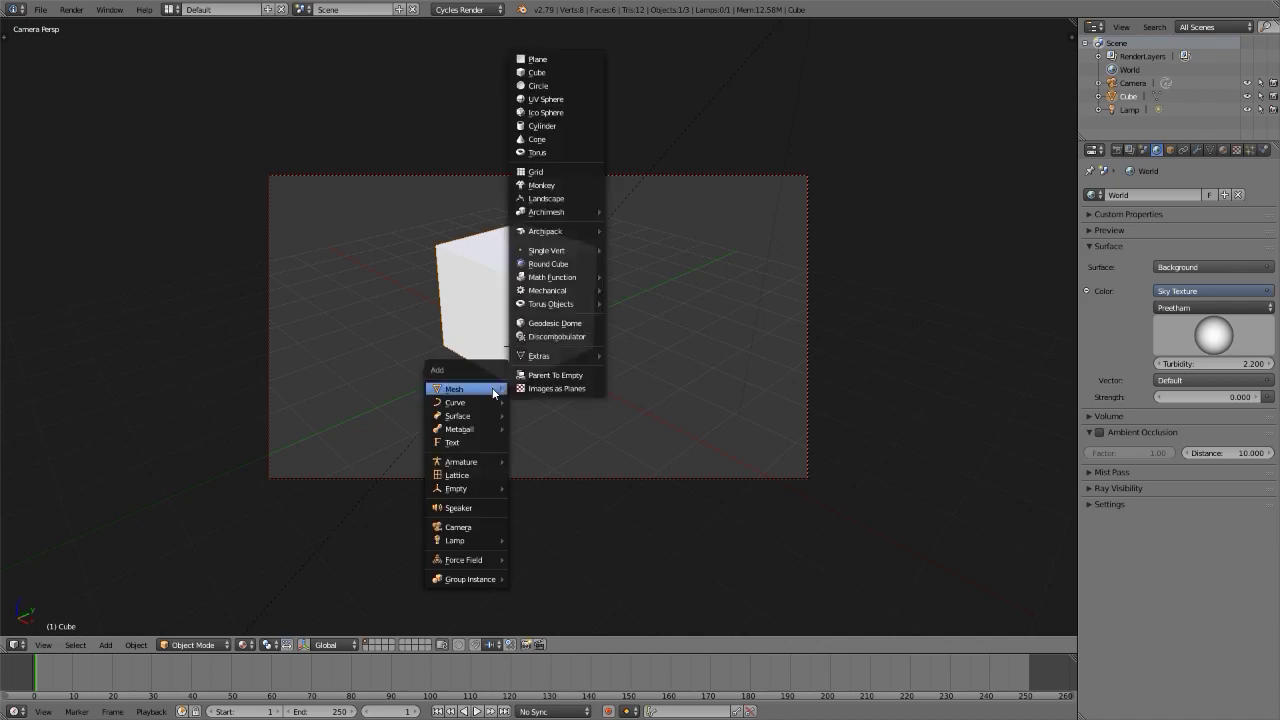
left_click(540, 60)
key("Tab")
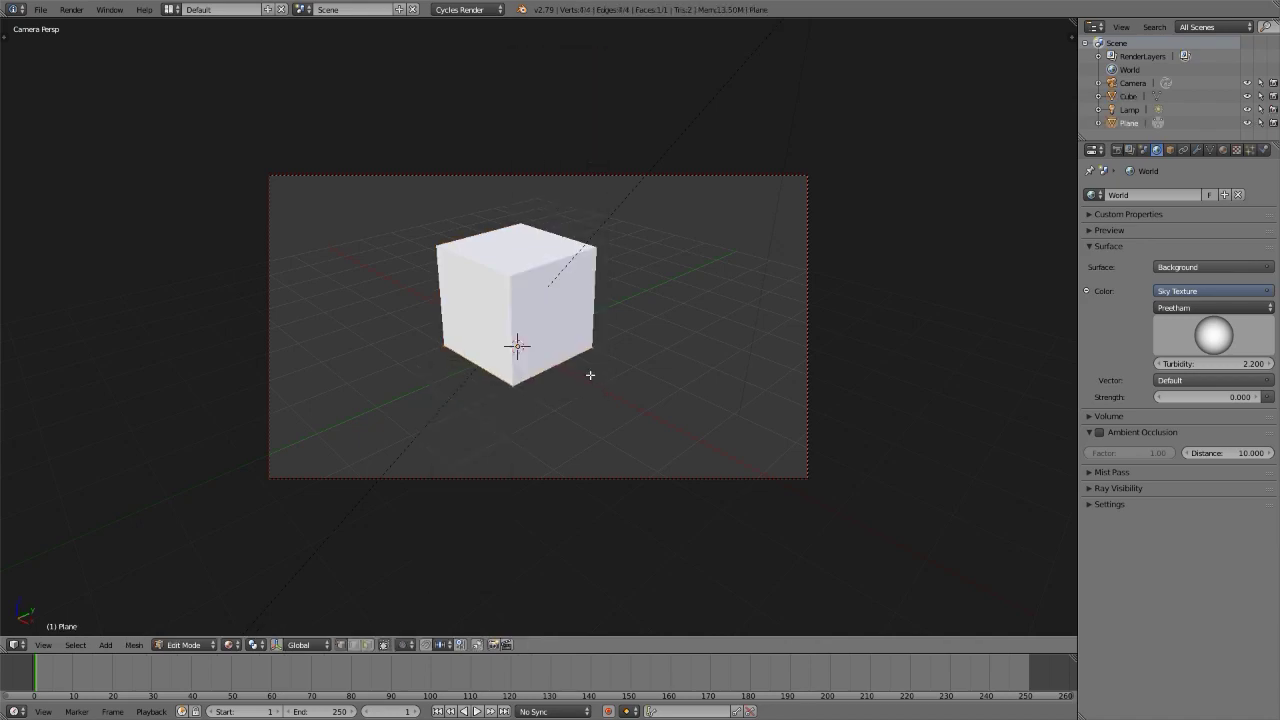
key("s")
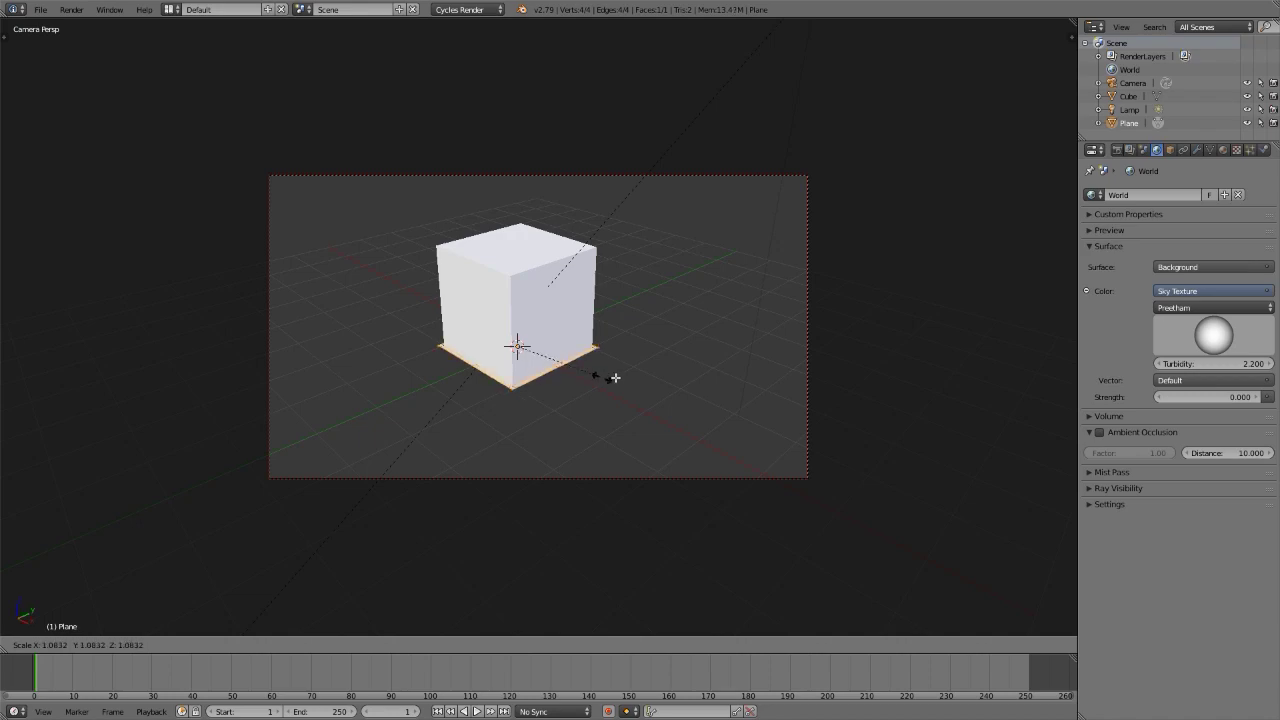
left_click(950, 432)
key("Tab")
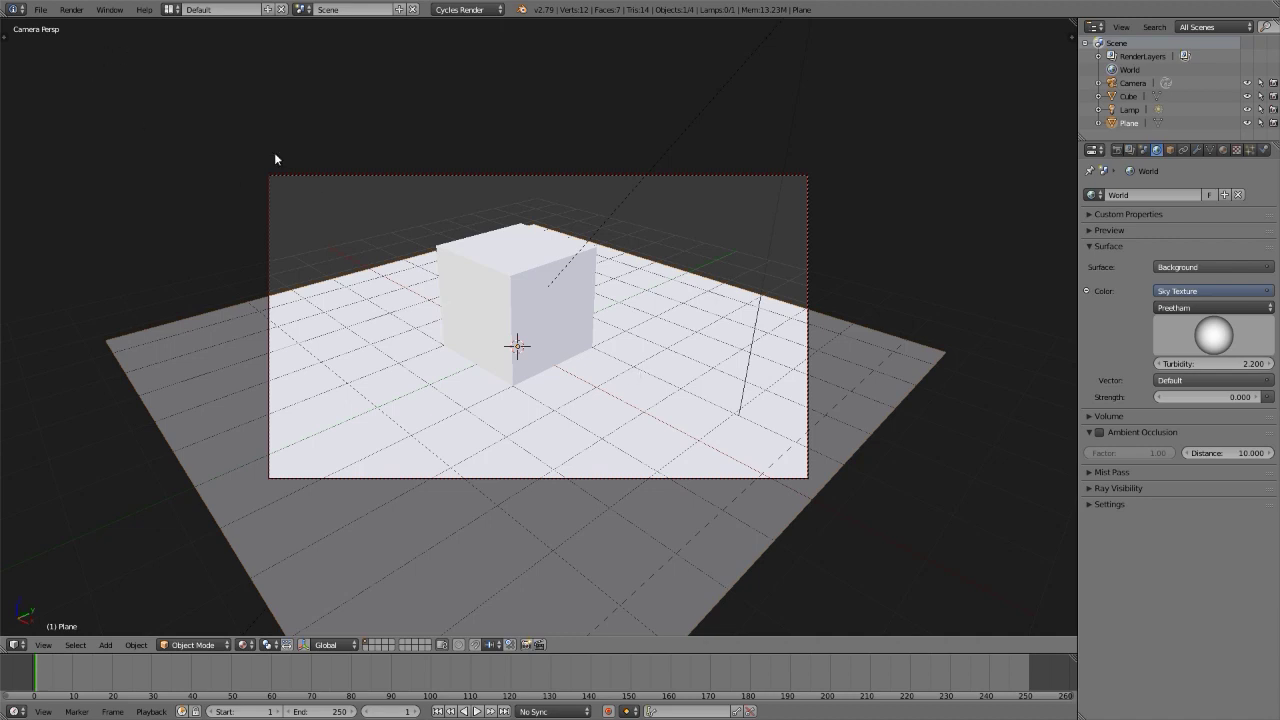
Enable compositing nodes in the Compositing layout and spread the Render Layers and Composite nodes far apart
key("ctrl+Left")
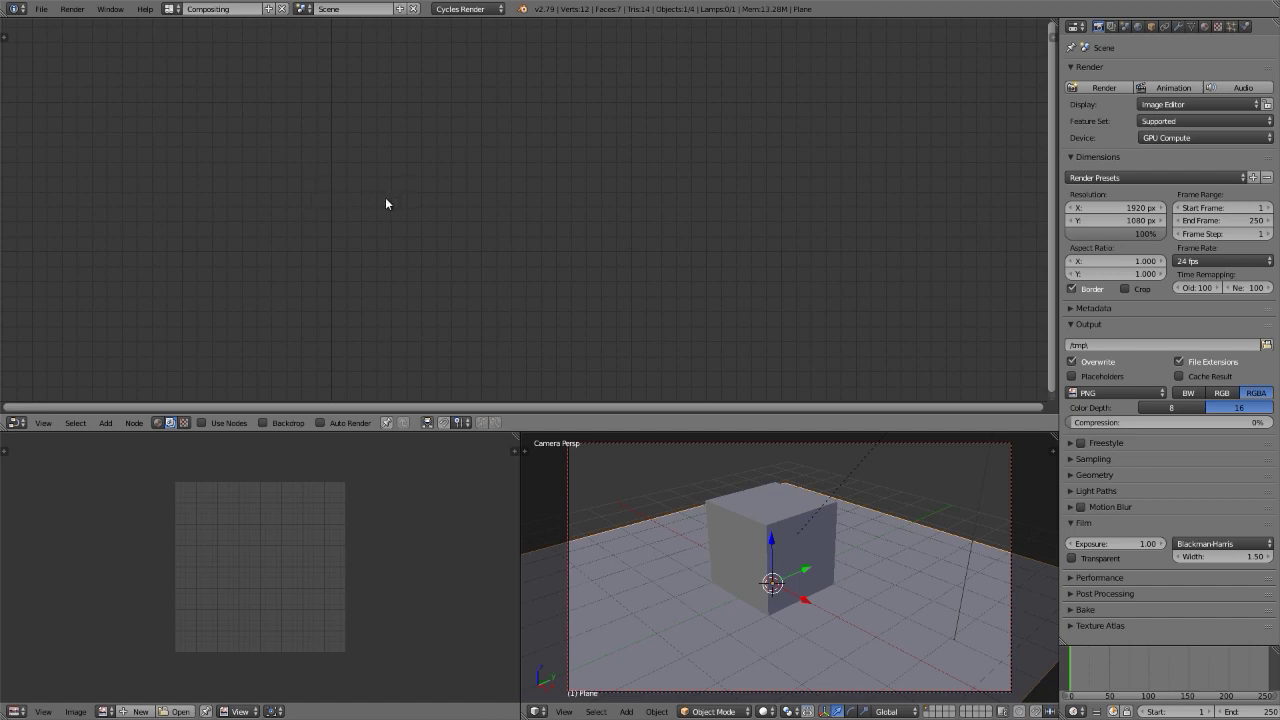
left_click(203, 423)
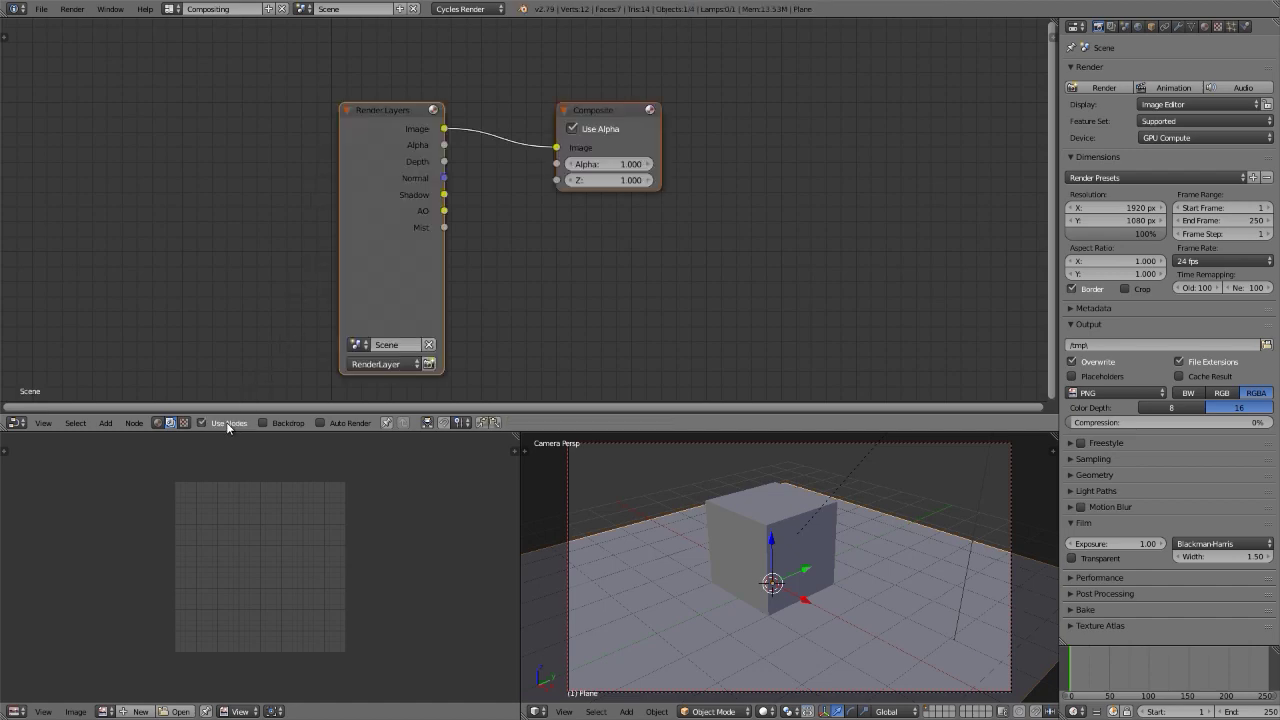
left_click_drag(589, 112, 966, 137)
left_click_drag(386, 106, 73, 80)
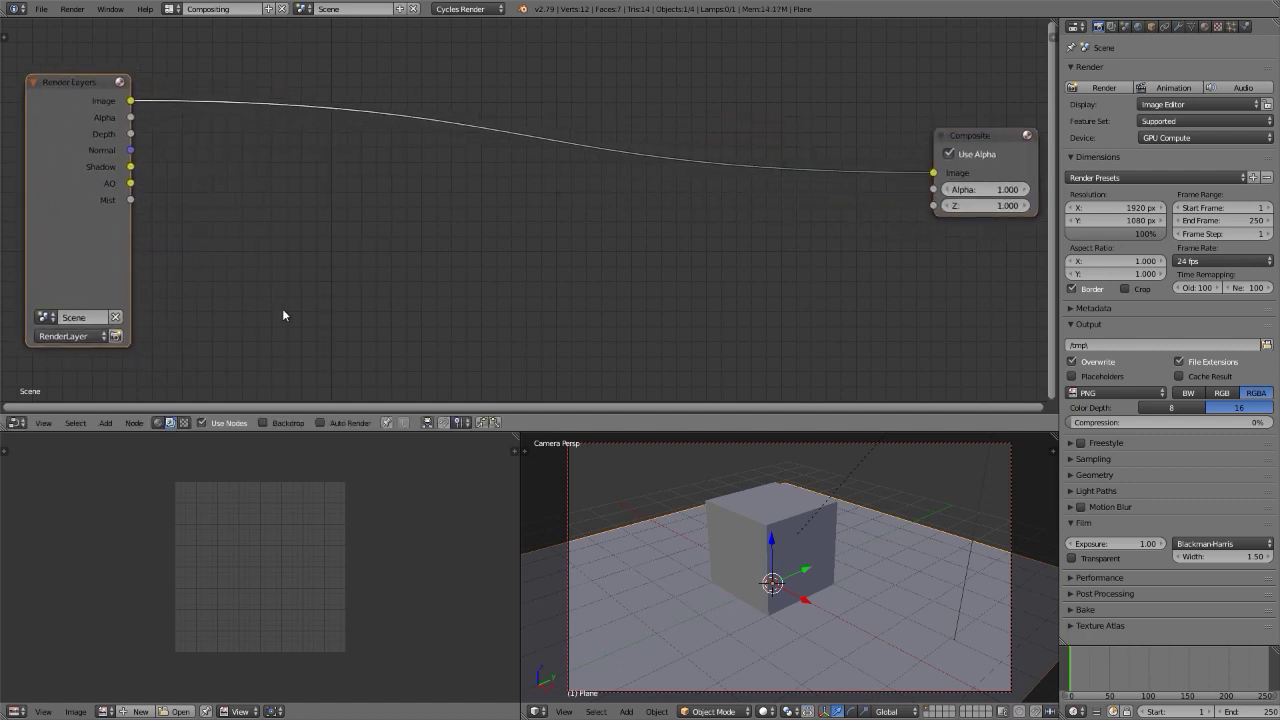
Create a new world texture in the texture node editor and render the current frame
left_click(183, 422)
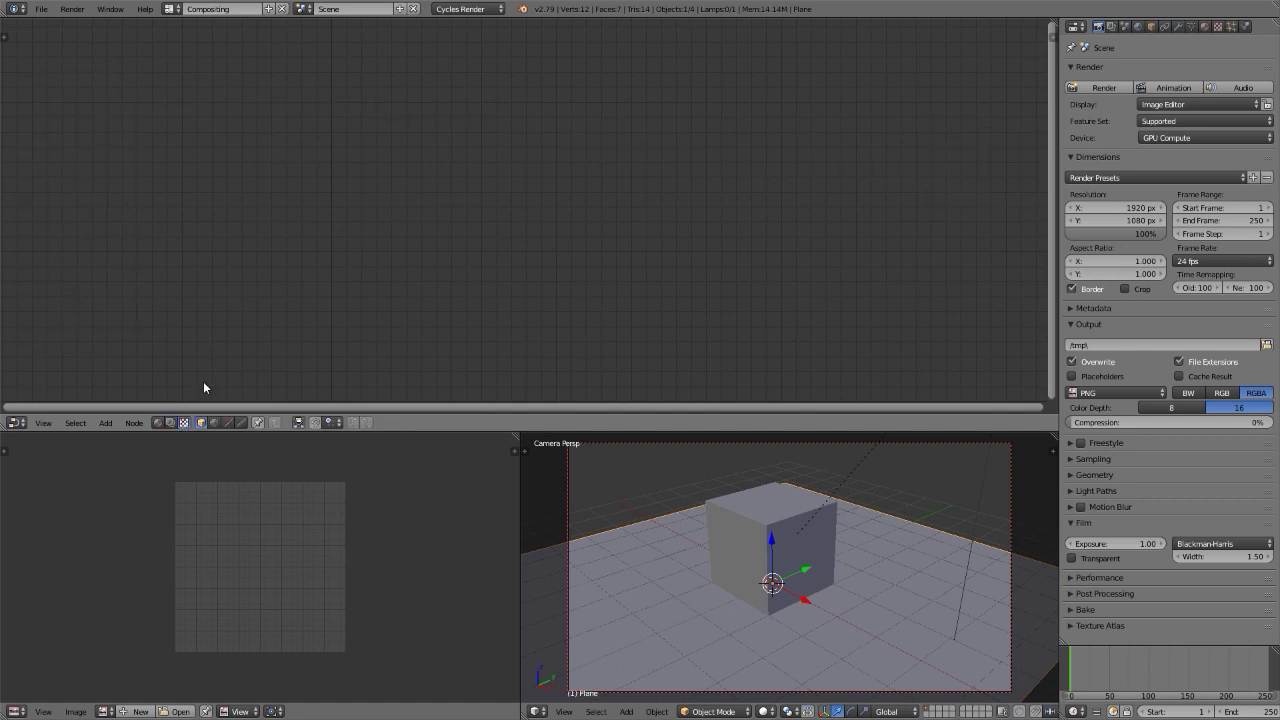
left_click(212, 422)
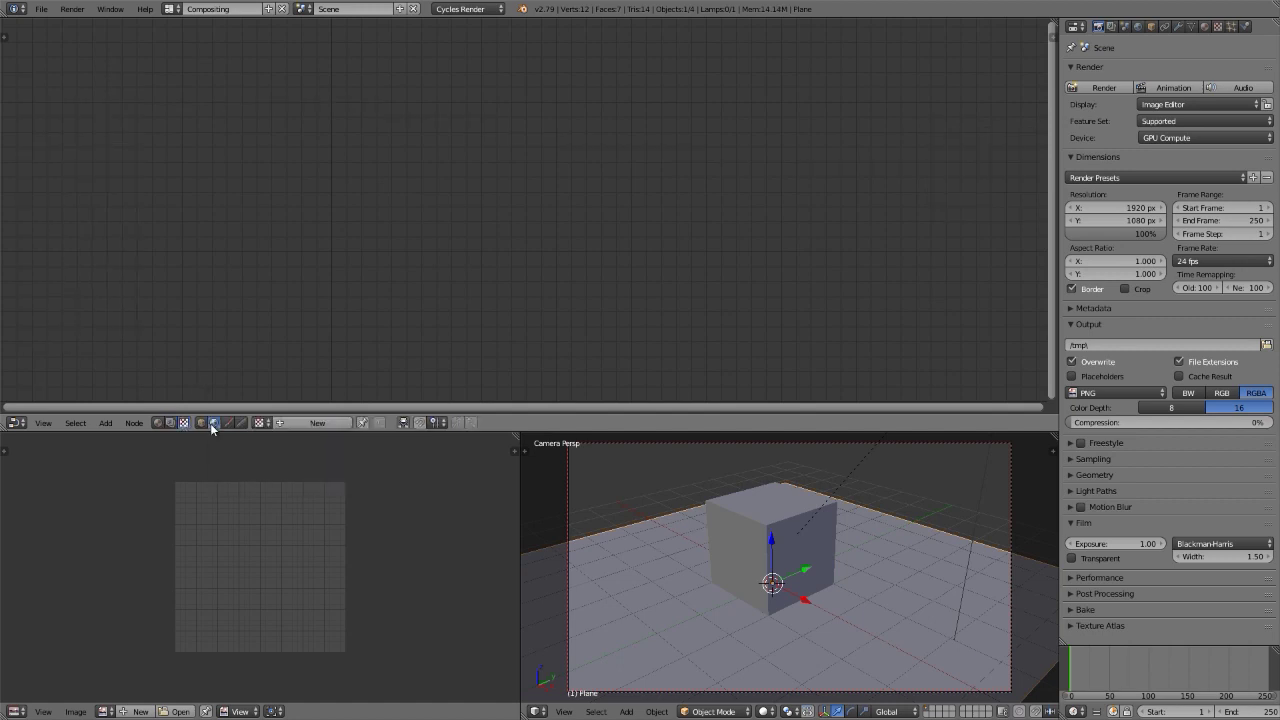
left_click(318, 424)
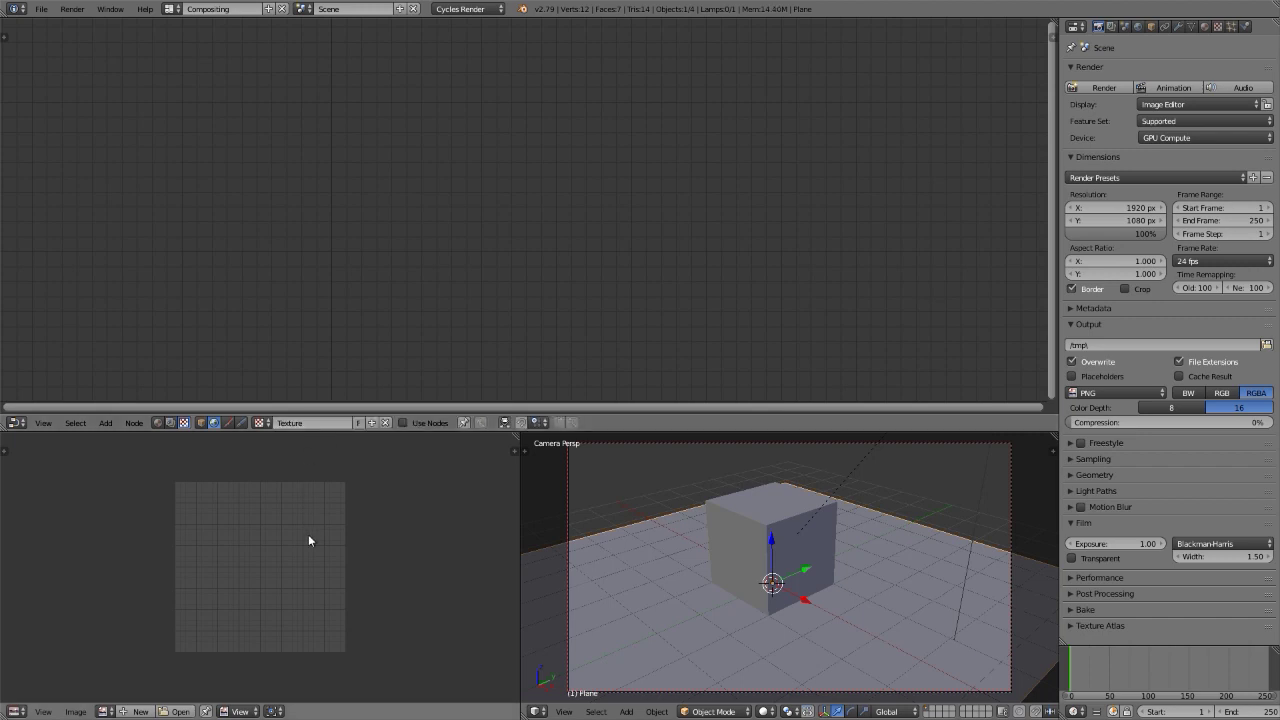
key("F12")
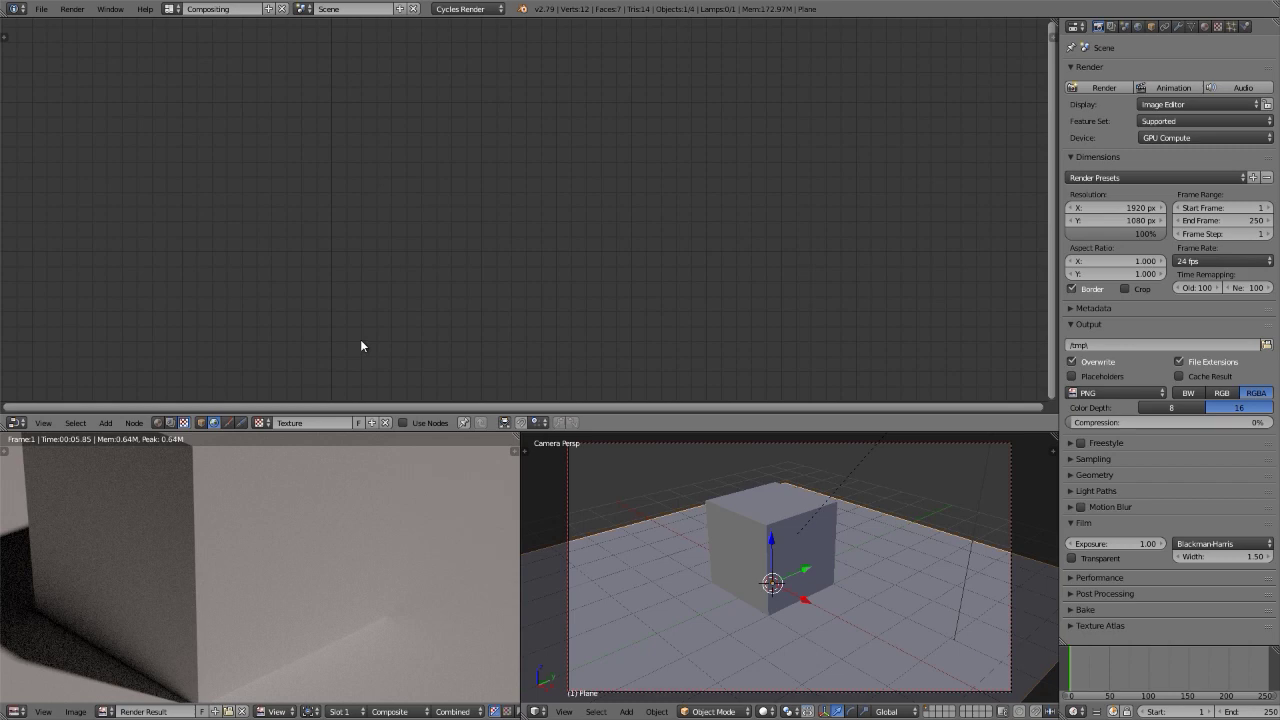
Enable nodes for the new world texture and return to the Default layout
left_click(402, 422)
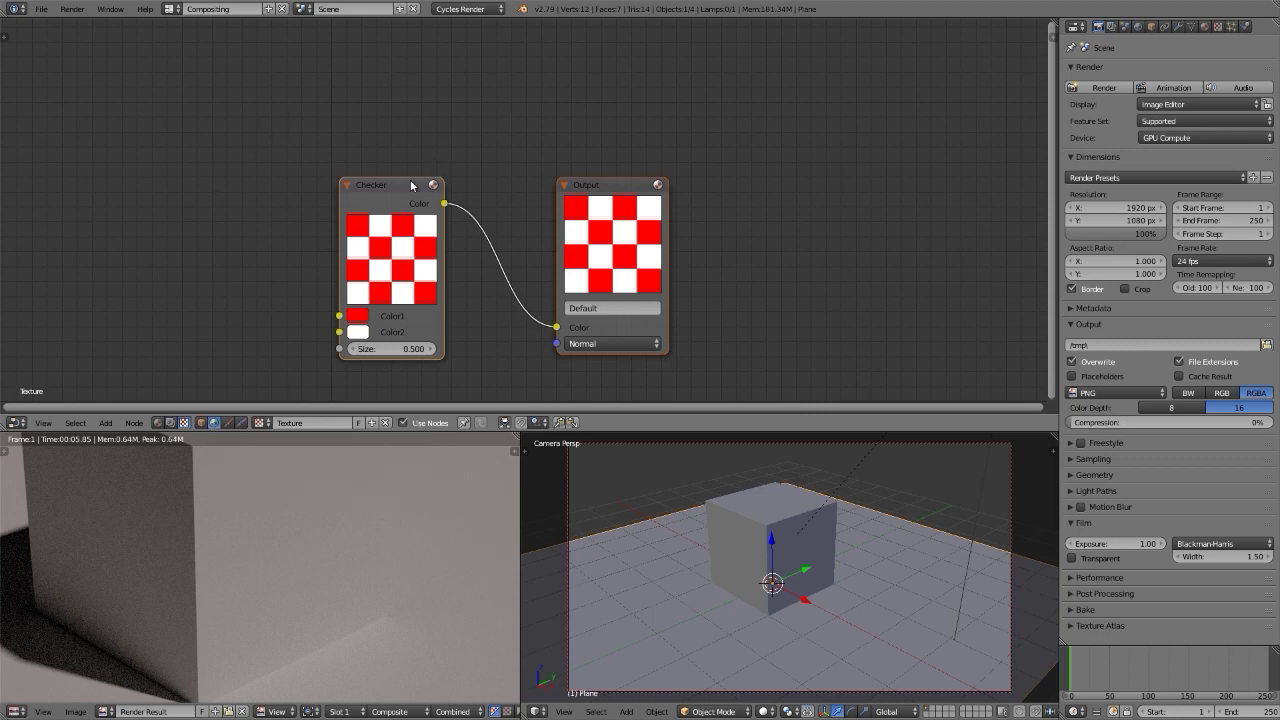
key("ctrl+Right")
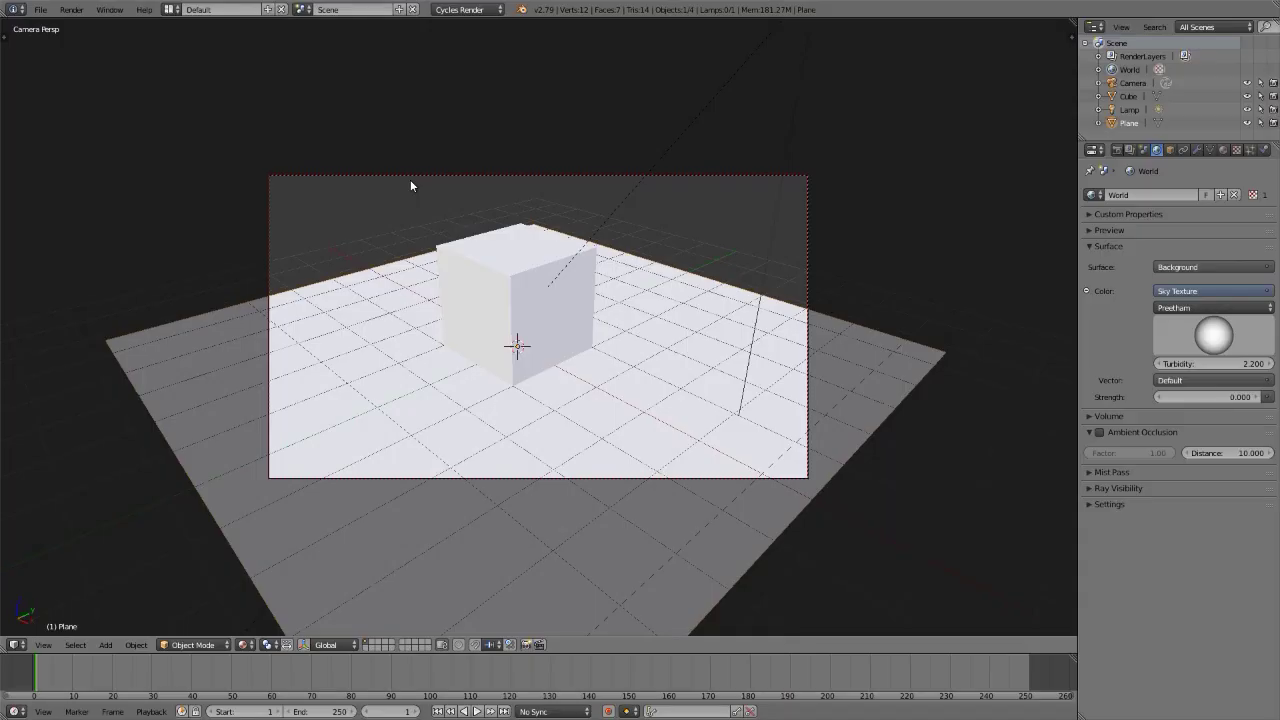
Create a new material for the floor plane and display its nodes in the node editor with the properties sidebar hidden
left_click(1224, 150)
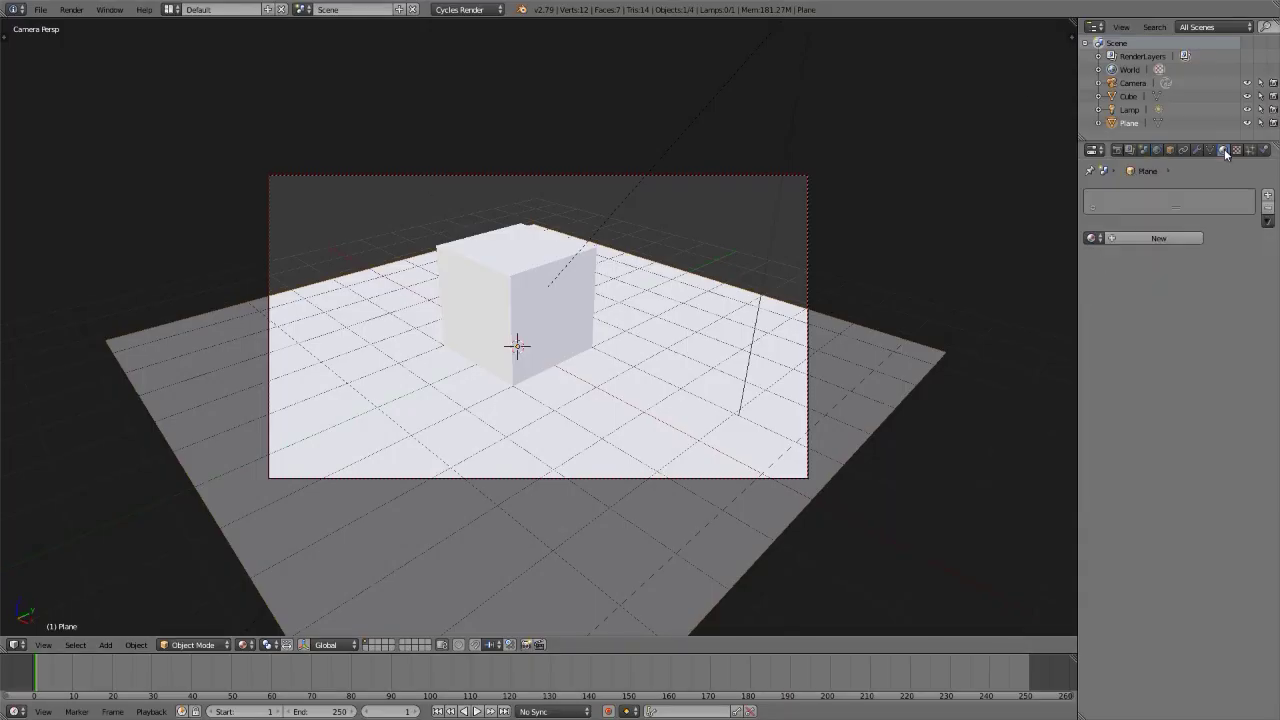
left_click(1146, 237)
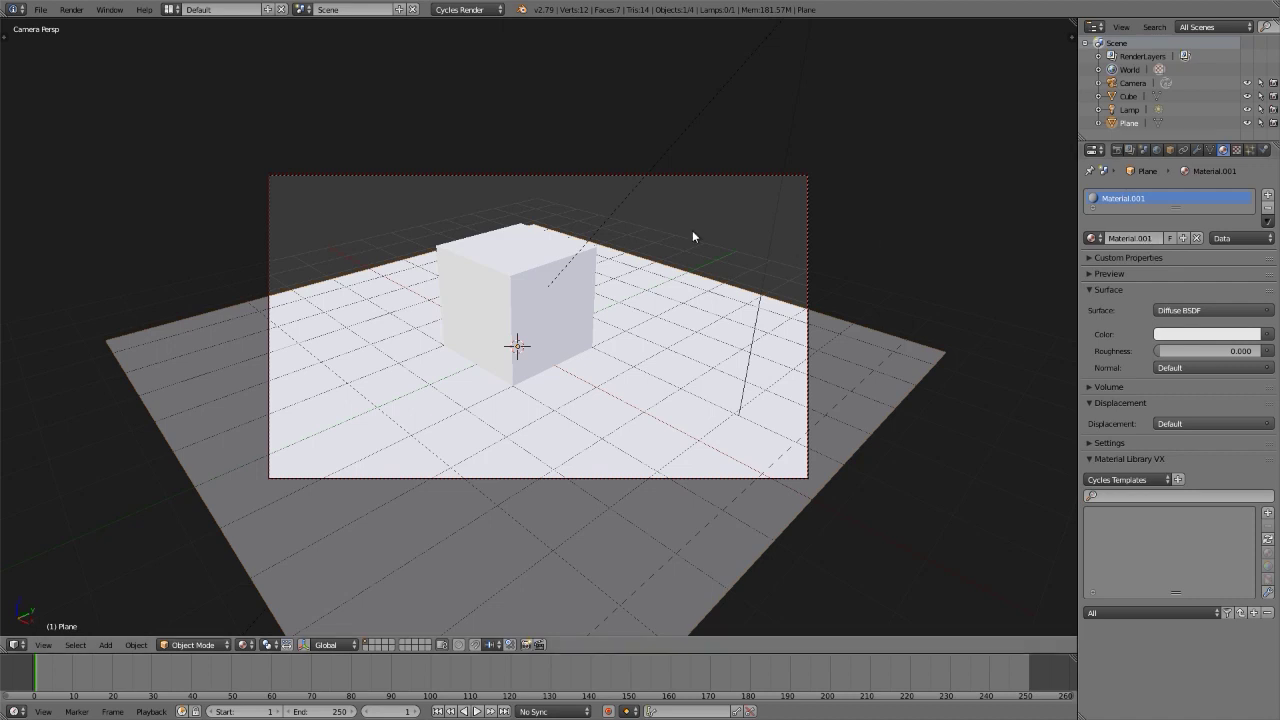
key("shift+F3")
middle_click_drag(692, 237, 395, 201)
key("Home")
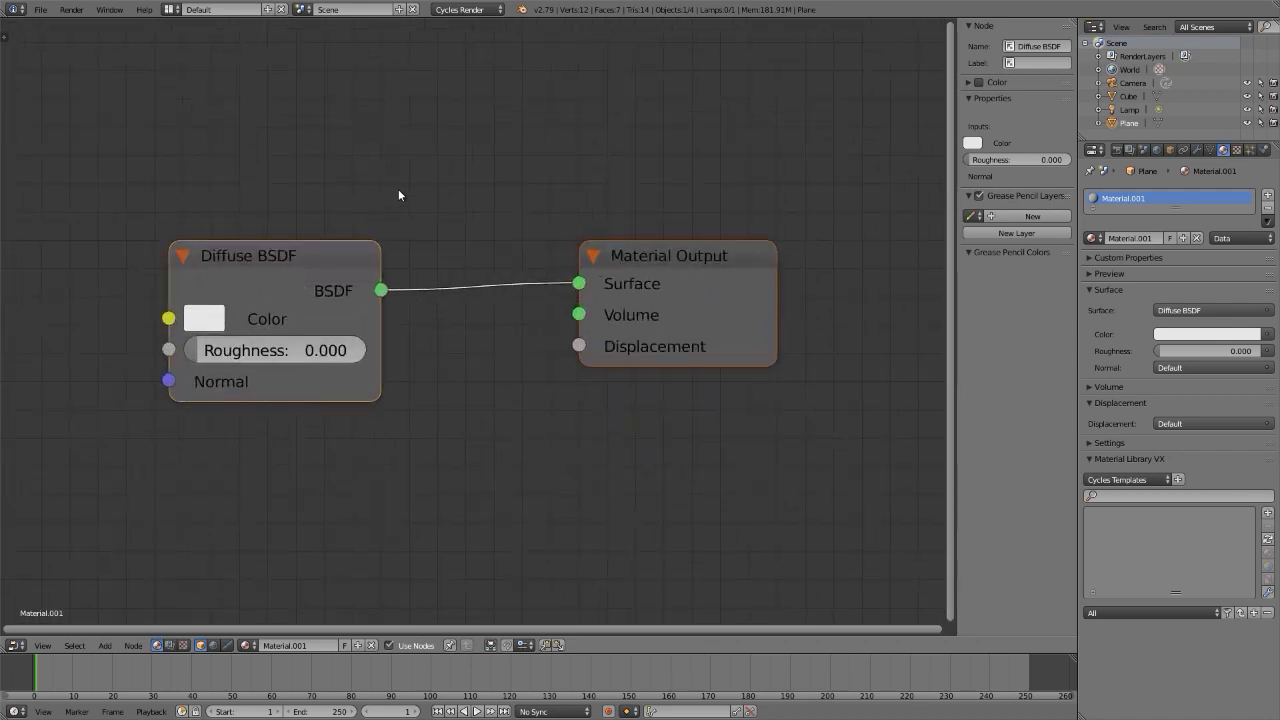
key("n")
mouse_move(367, 251)
left_mouse_down()
mouse_move(313, 228)
mouse_move(353, 259)
left_mouse_up()
left_click(780, 255)
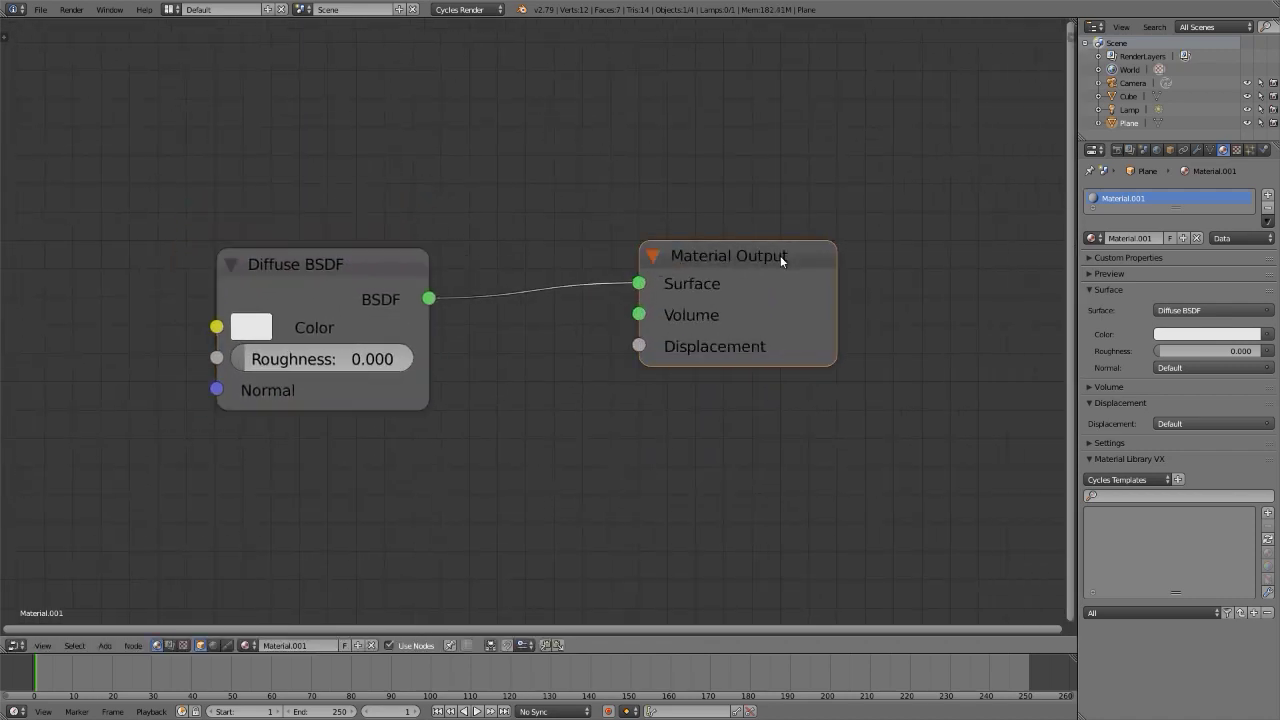
Restore the 3D view, return to the Compositing layout and spread the Checker and Output texture nodes apart
key("shift+F5")
key("ctrl+Right")
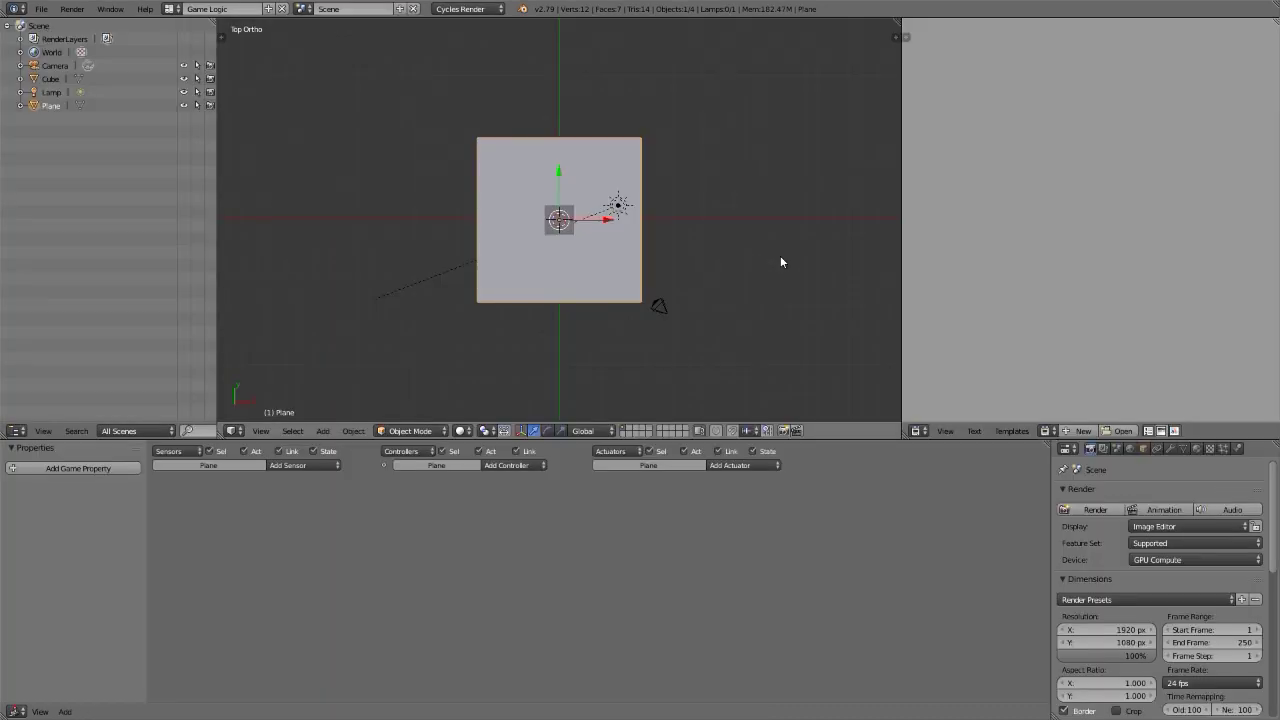
key("ctrl+Left")
key("ctrl+Left")
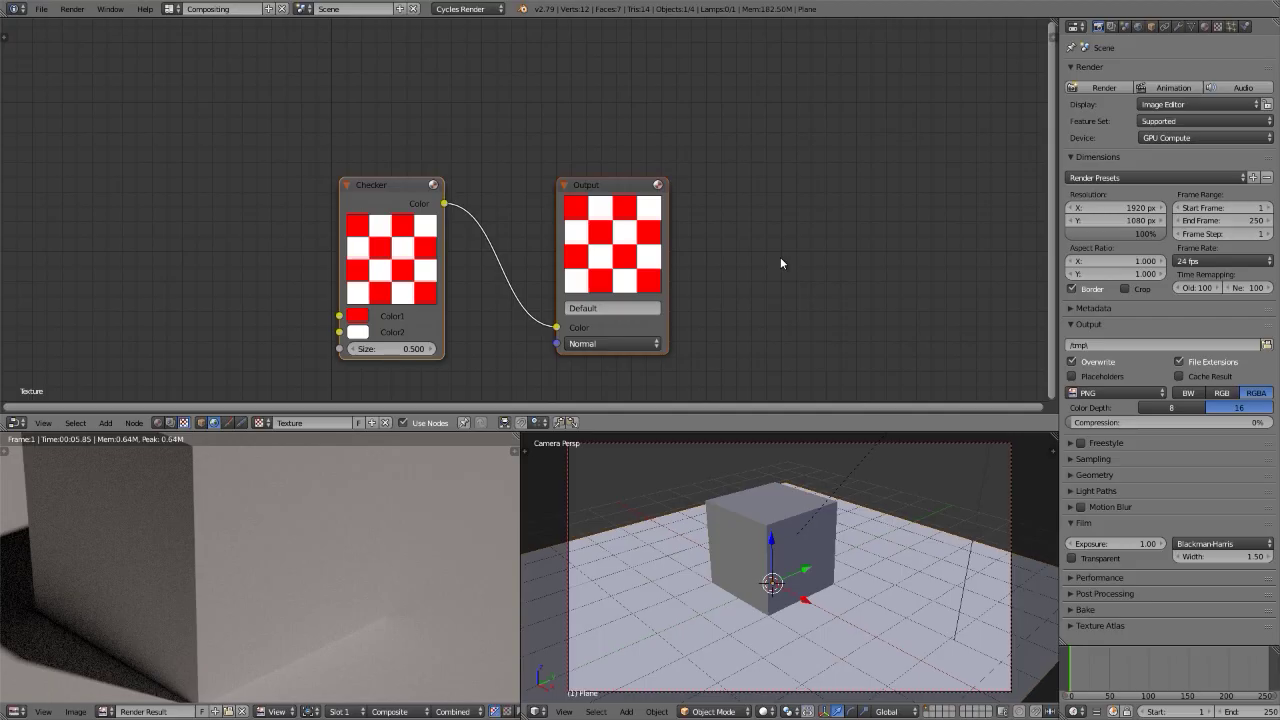
left_click_drag(400, 190, 318, 158)
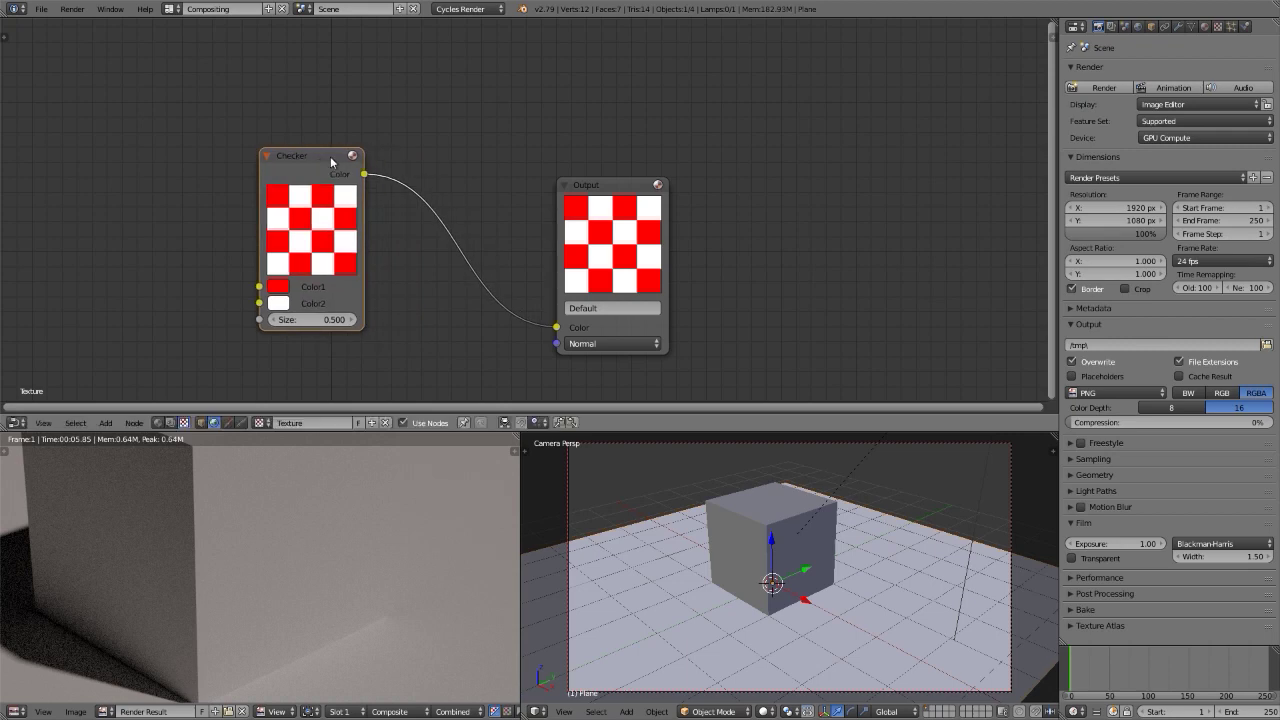
left_click_drag(629, 186, 758, 136)
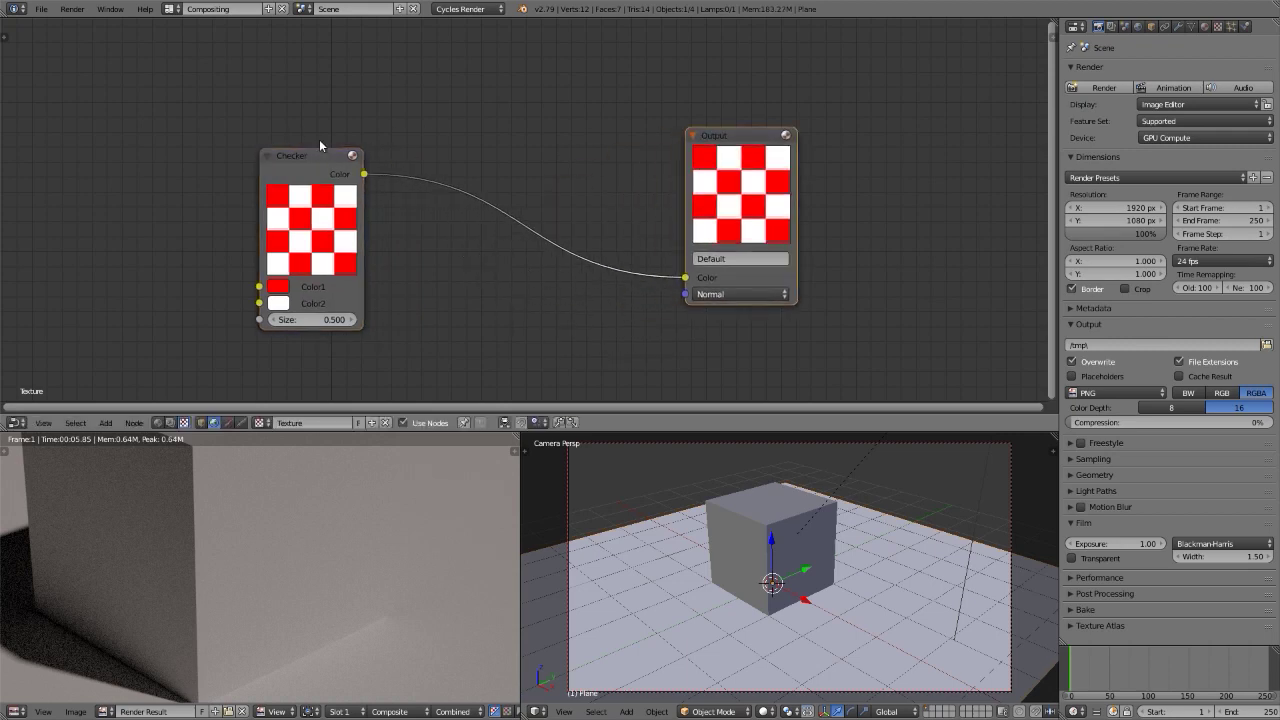
Search the add-ons in User Preferences for "node" to check whether Node Wrangler is enabled
left_click(37, 9)
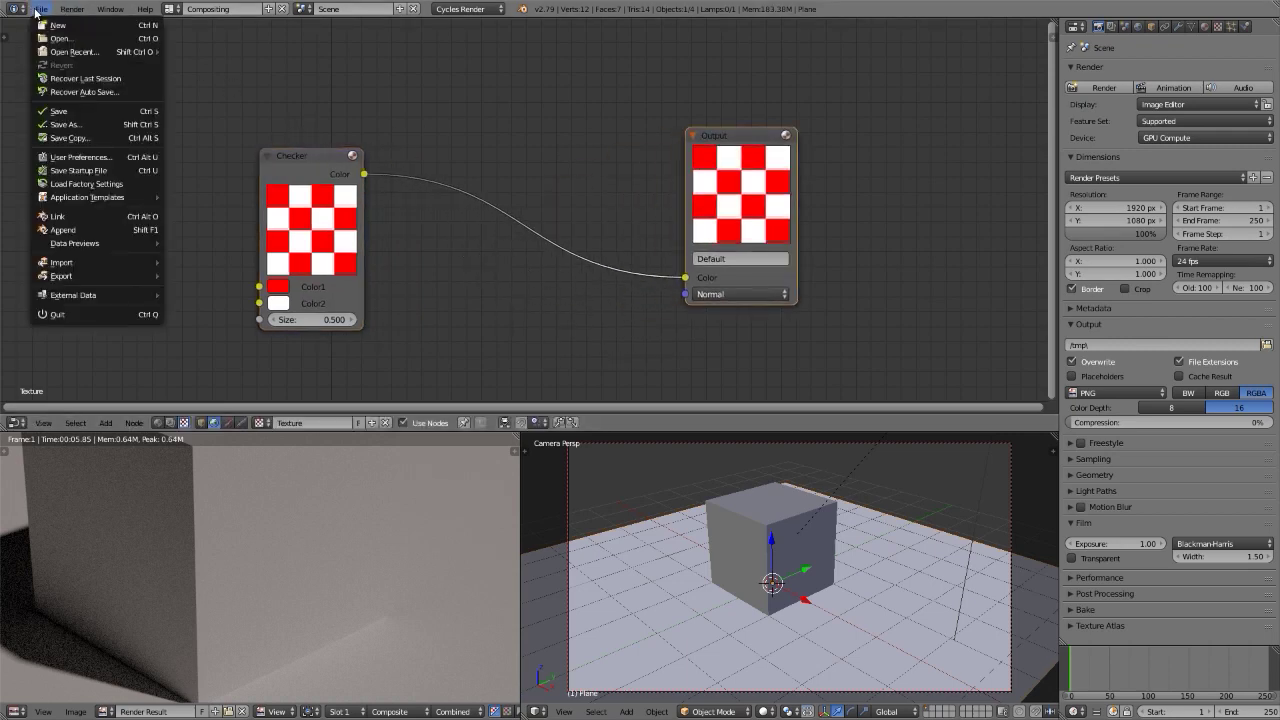
left_click(70, 158)
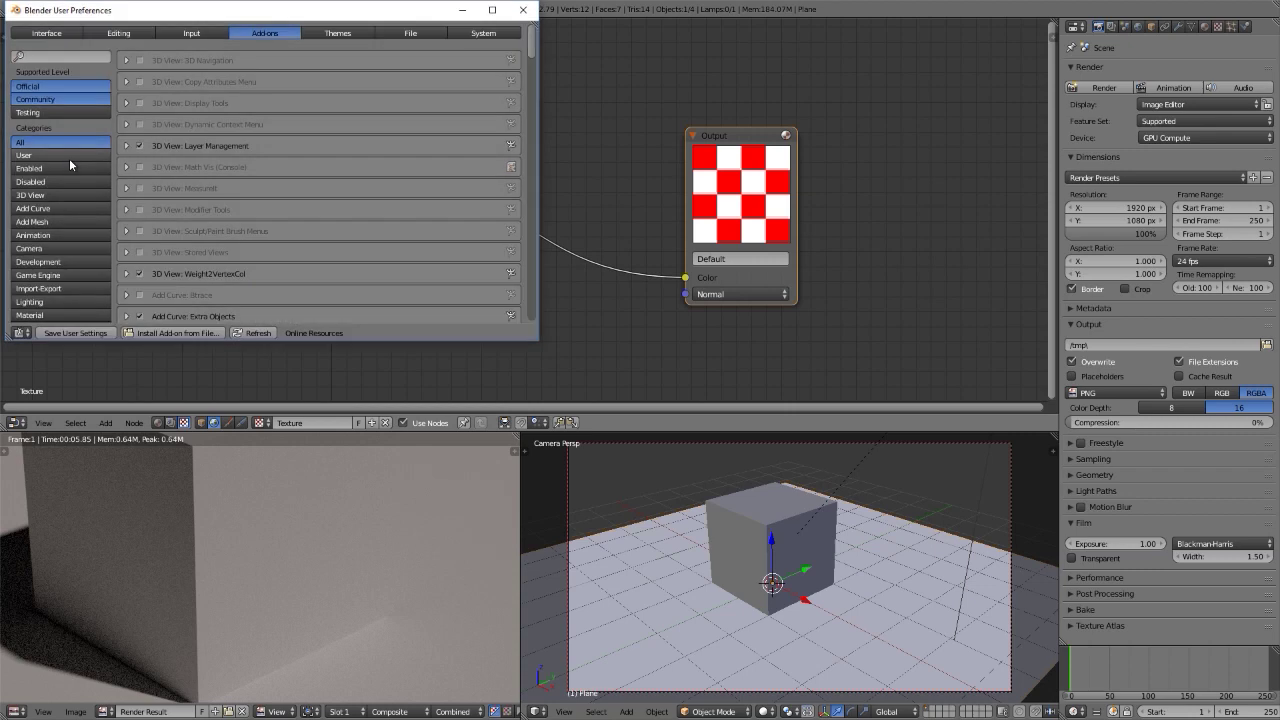
left_click(63, 57)
type("node")
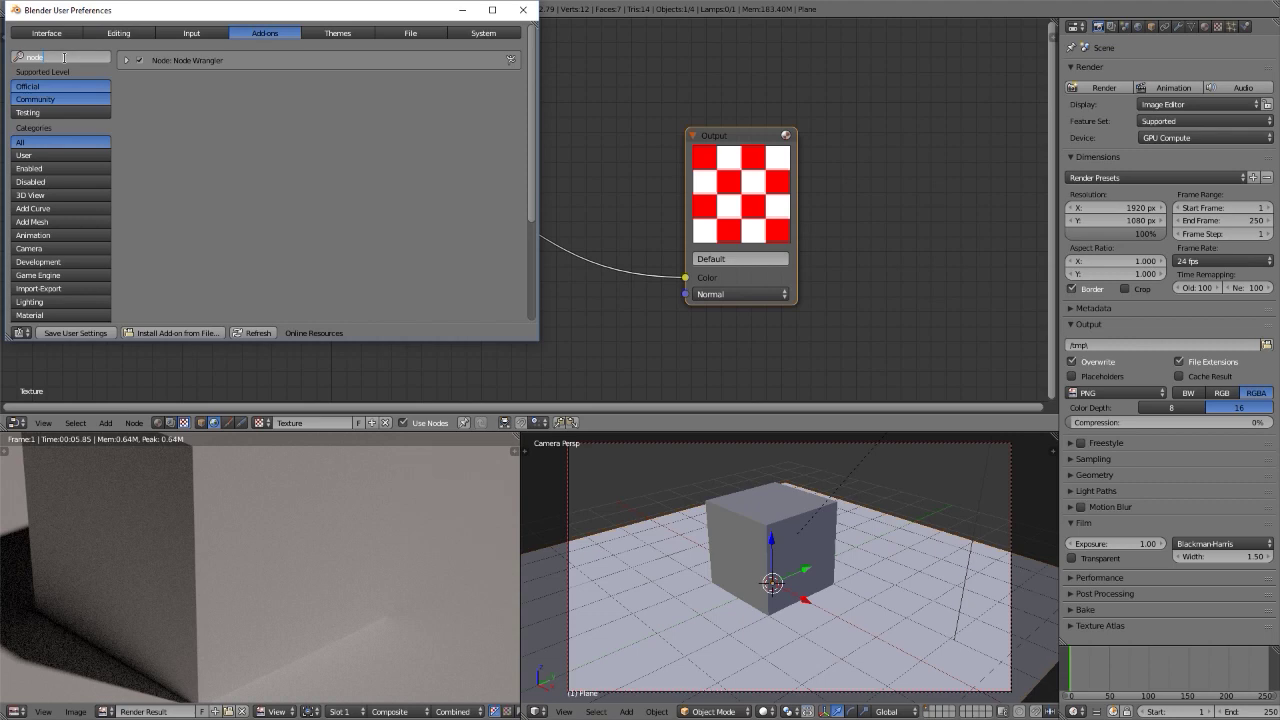
left_click(522, 10)
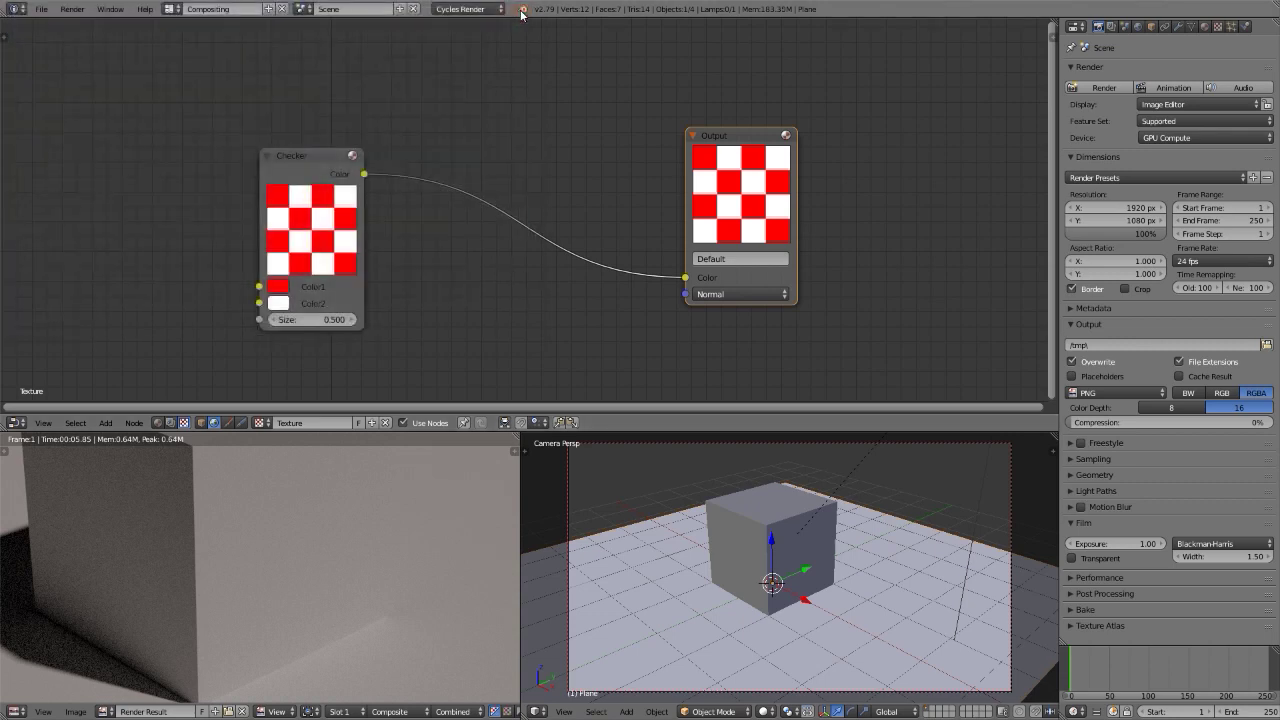
Switch the Checker node to a Wood texture and set its Color 1 to black
left_click(311, 156)
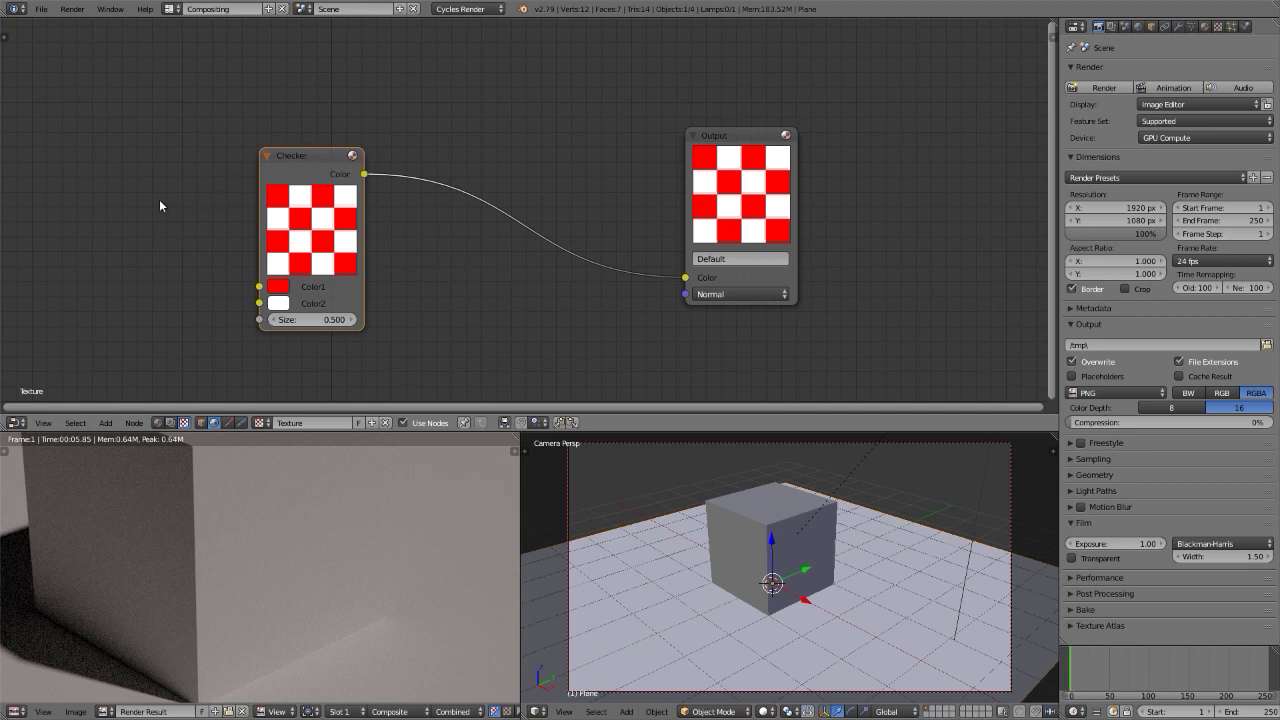
key("shift+s")
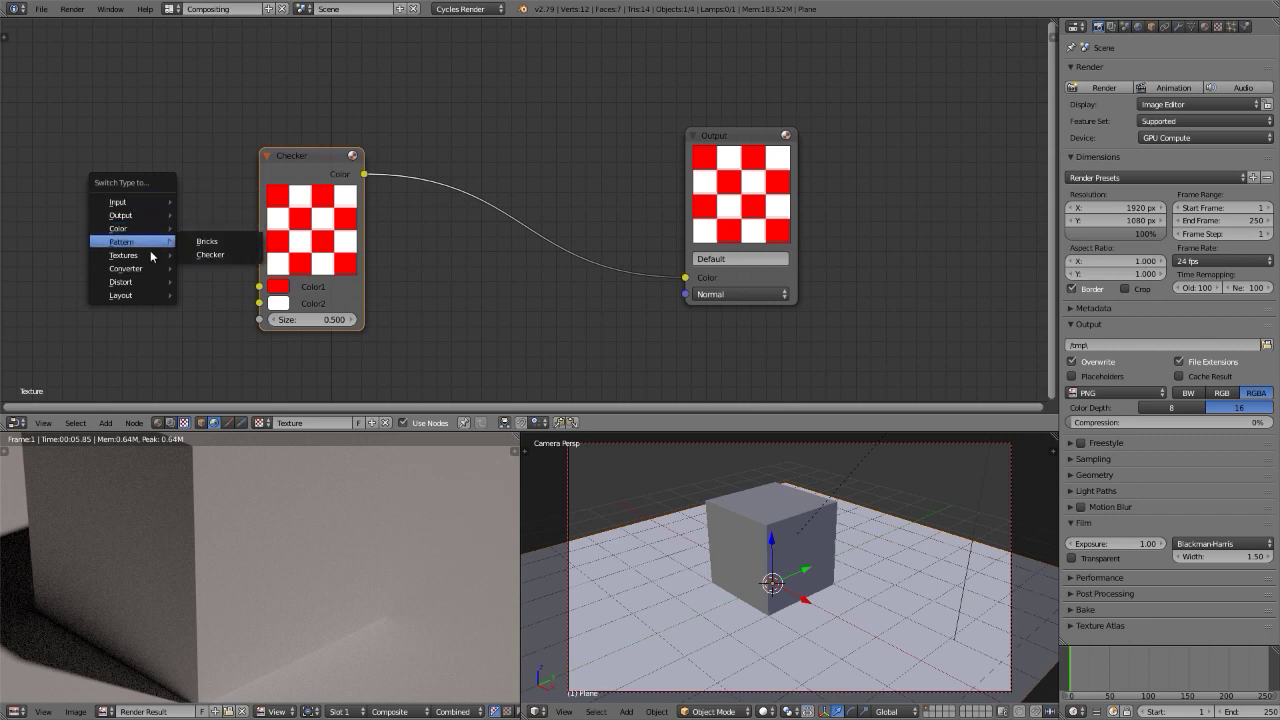
mouse_move(155, 256)
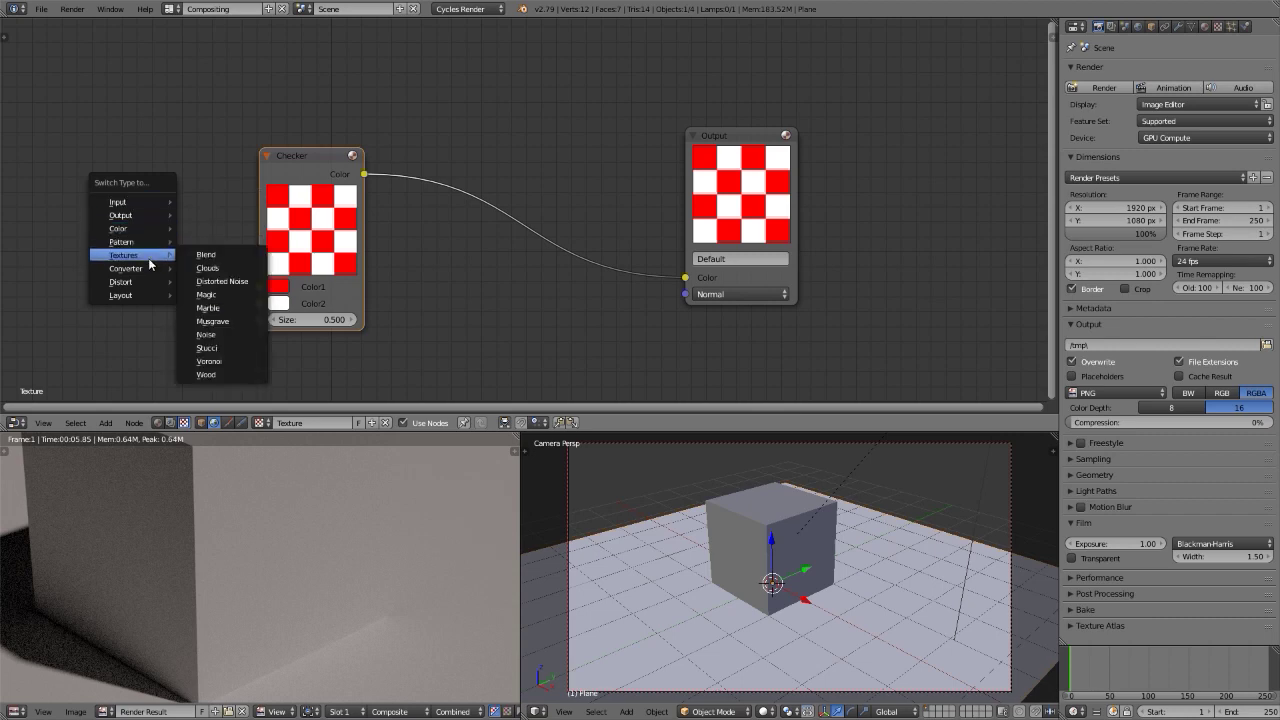
left_click(216, 375)
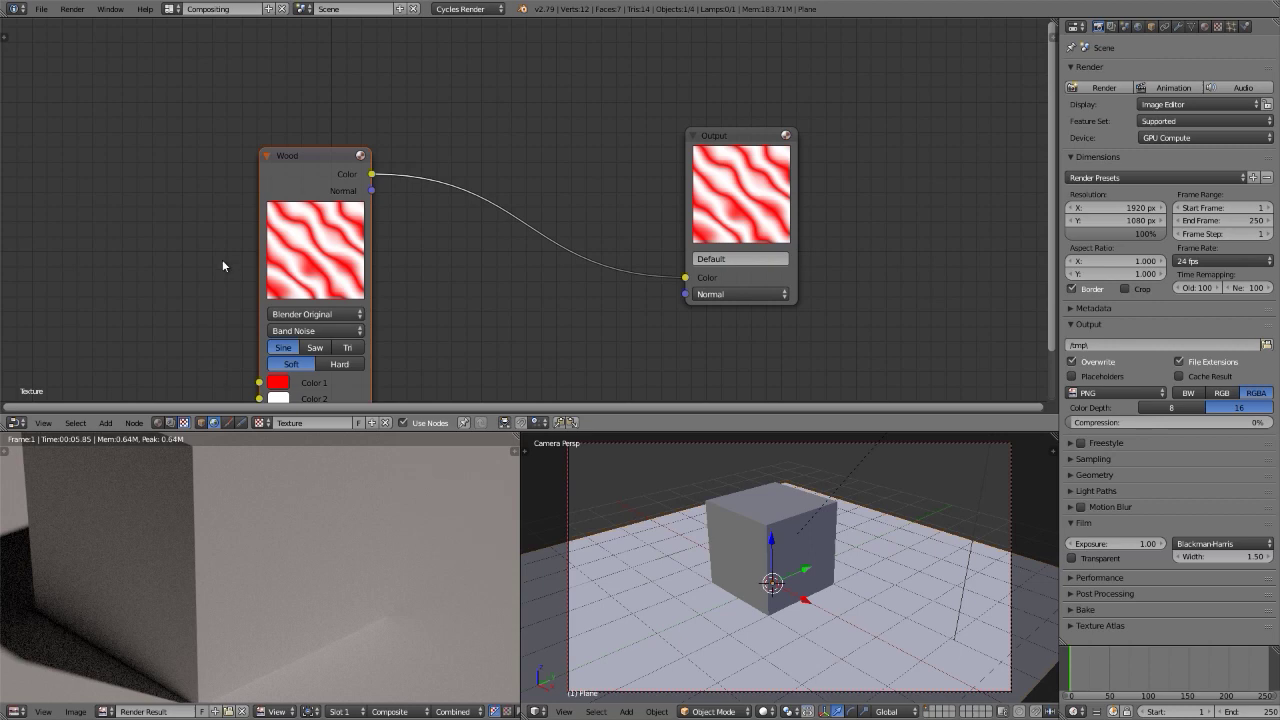
middle_click_drag(222, 259, 244, 212)
left_click(301, 338)
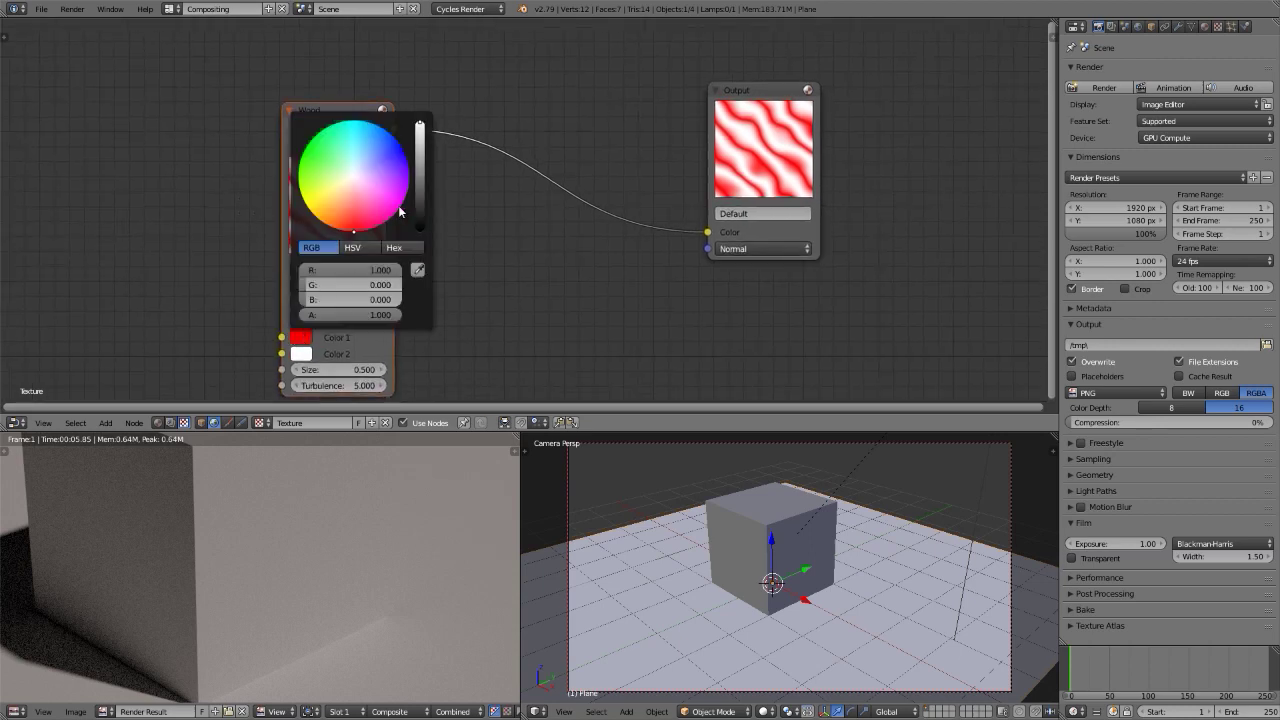
left_click_drag(422, 204, 421, 234)
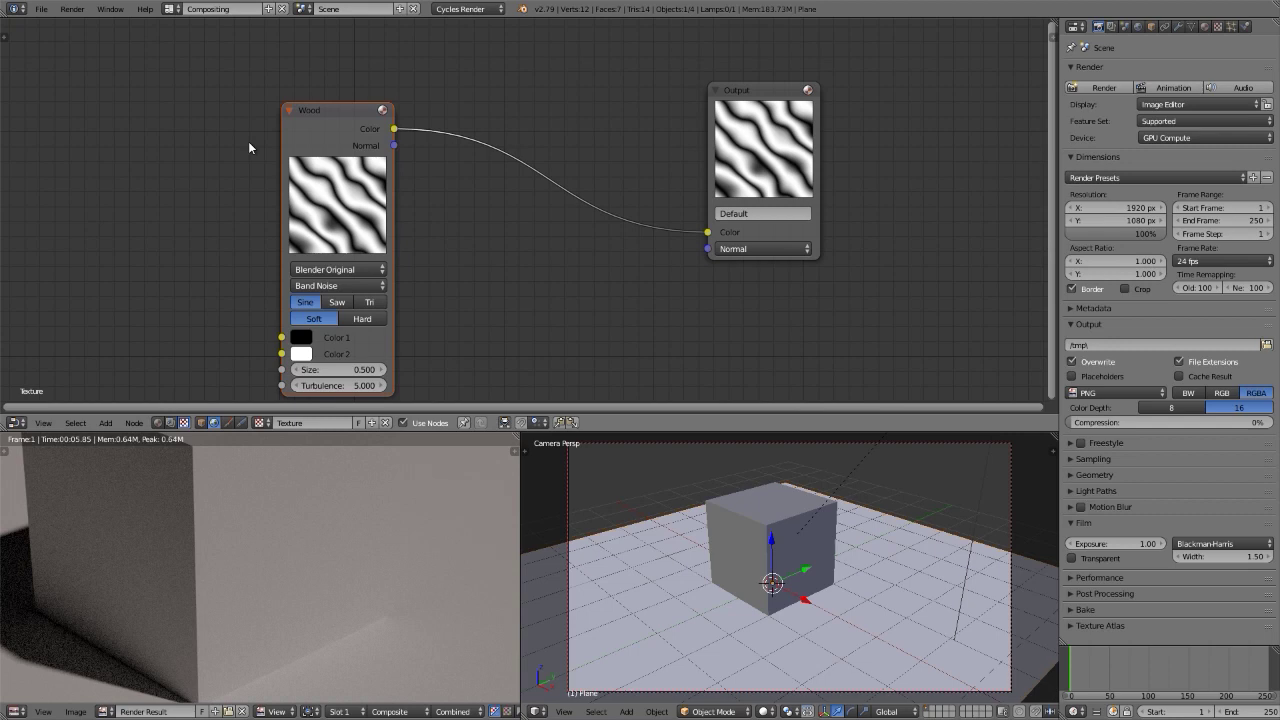
Set the Wood node's pattern to Bands and move the Wood and Output nodes farther apart
left_click(323, 285)
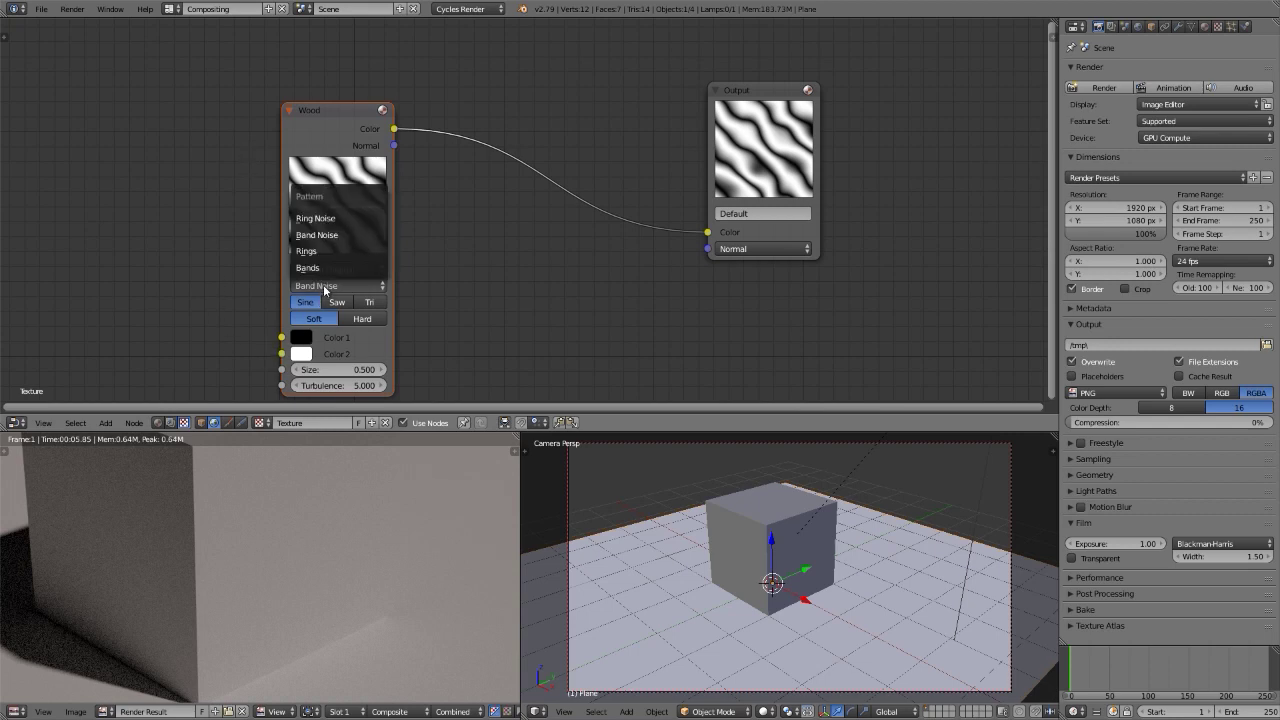
left_click(321, 267)
left_click_drag(326, 113, 208, 83)
left_click_drag(750, 95, 807, 102)
Rename the texture as 45
left_click(315, 422)
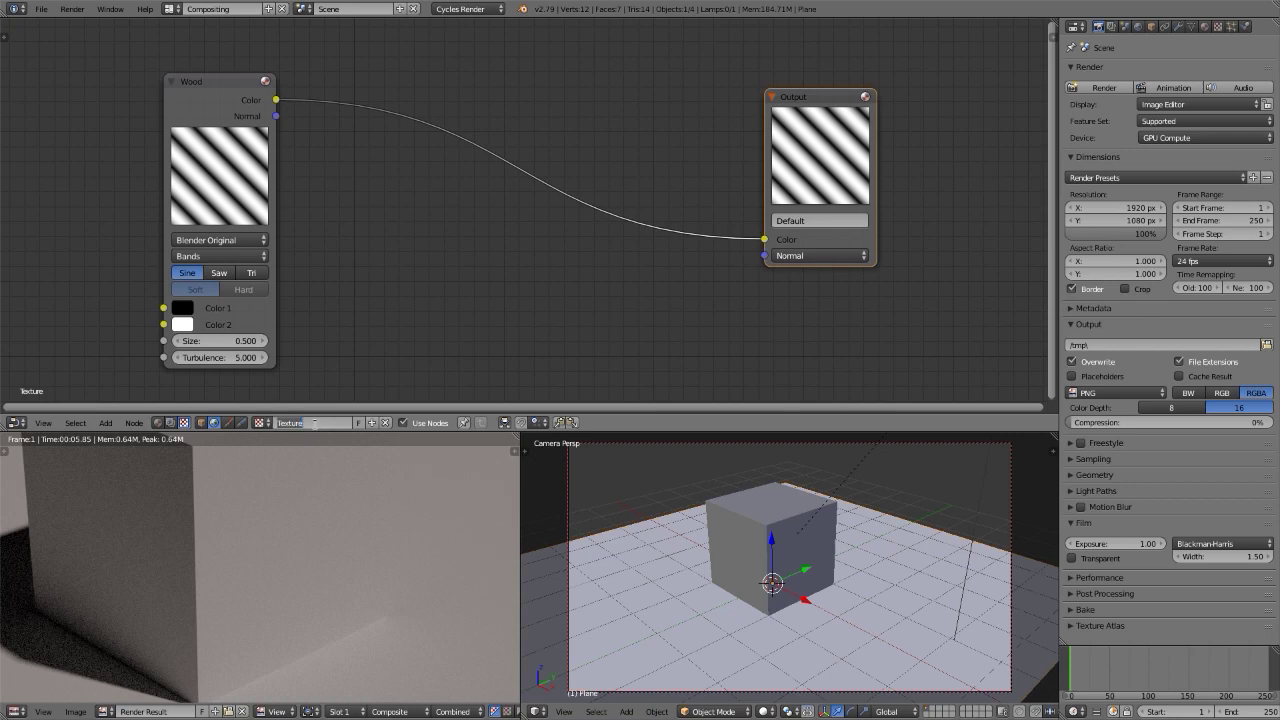
type("45")
key("Return")
Insert a Rotate distort node between the Wood and Output nodes and set its Turns to 0.5
key("shift+a")
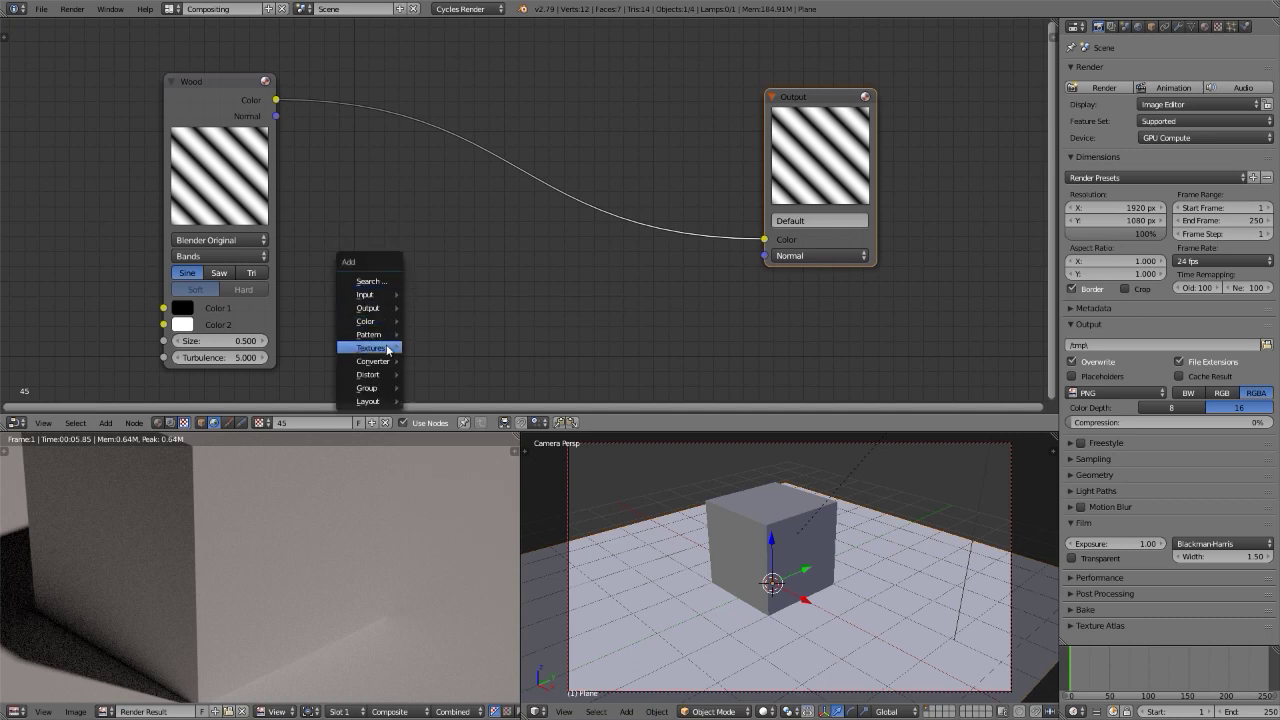
mouse_move(383, 381)
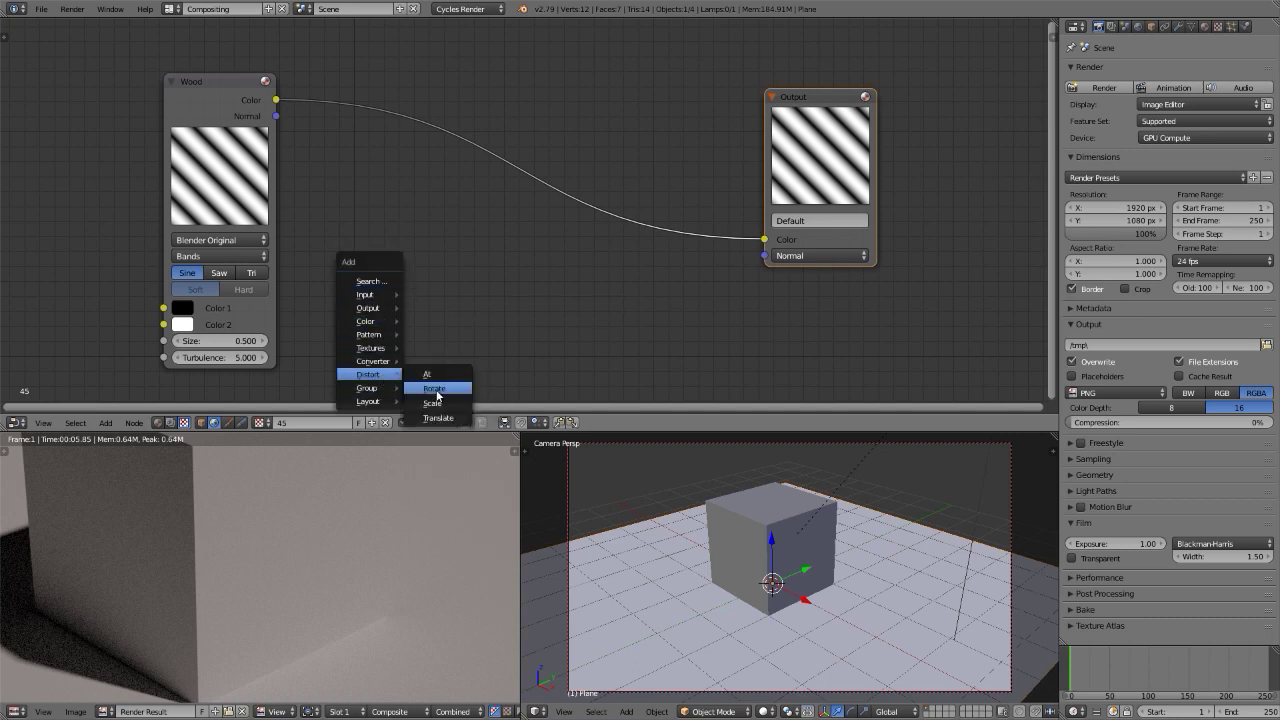
left_click(437, 396)
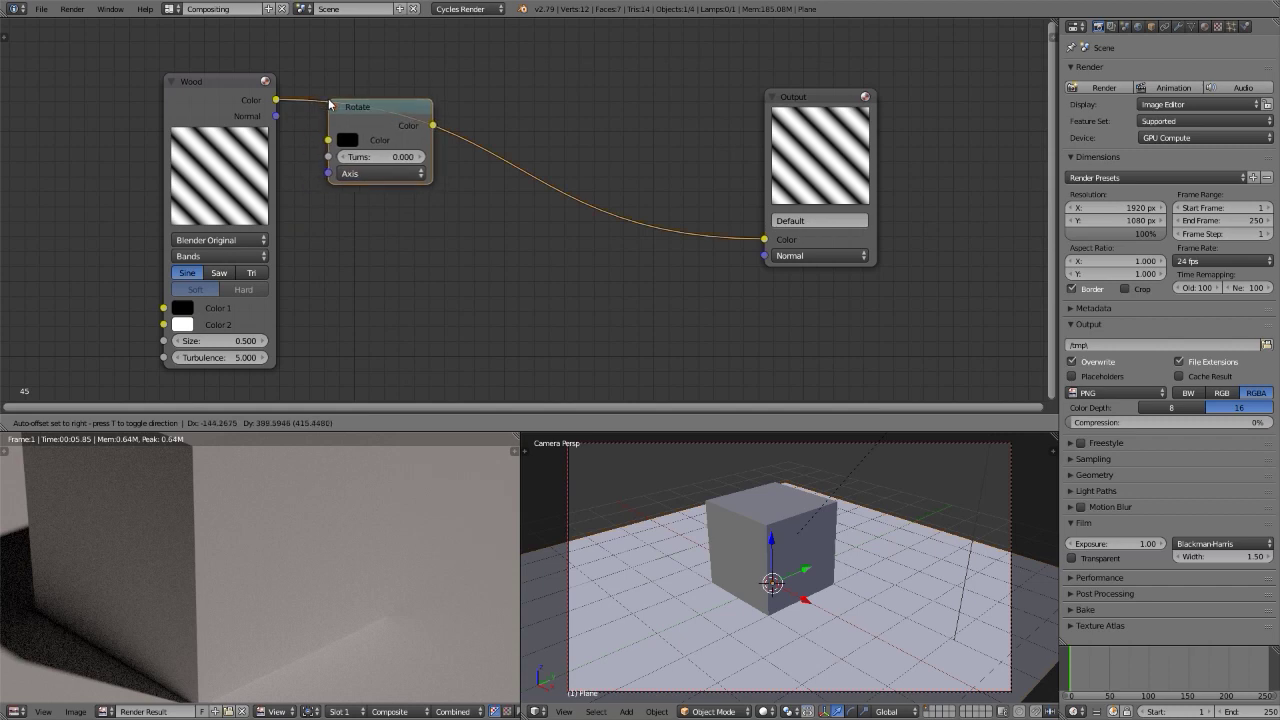
left_click(324, 100)
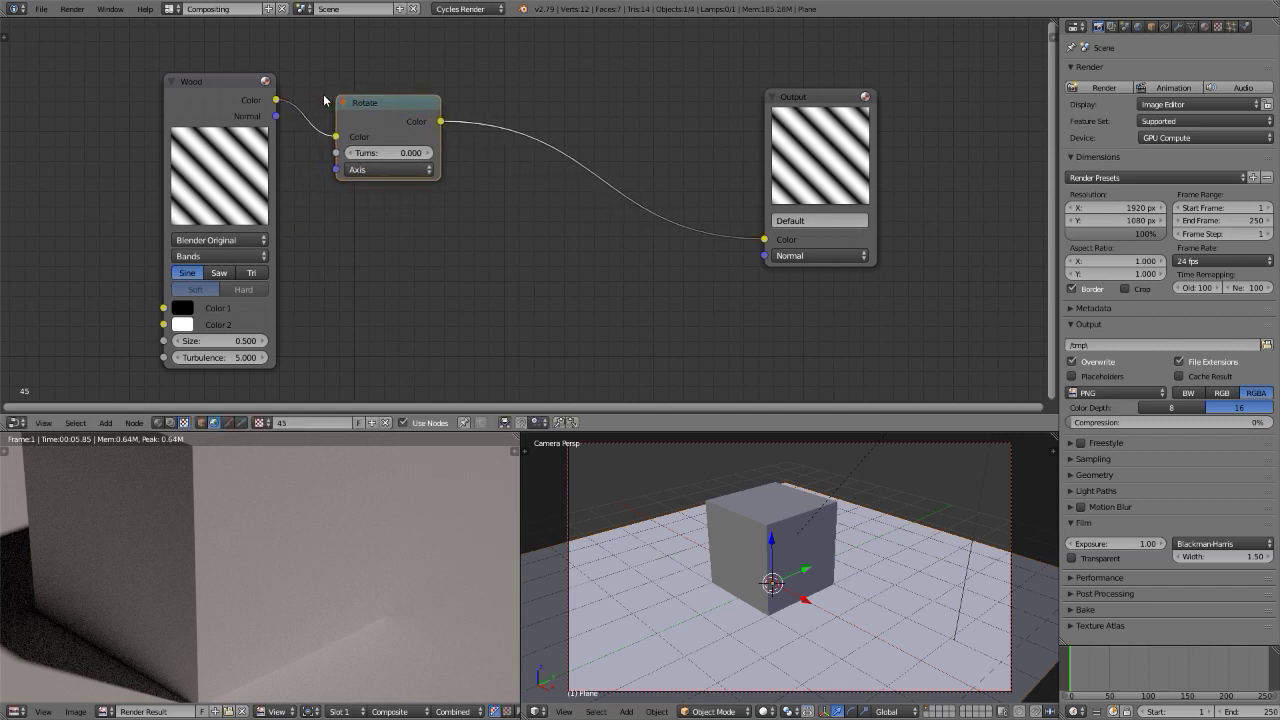
left_click(383, 154)
type(".5")
key("Return")
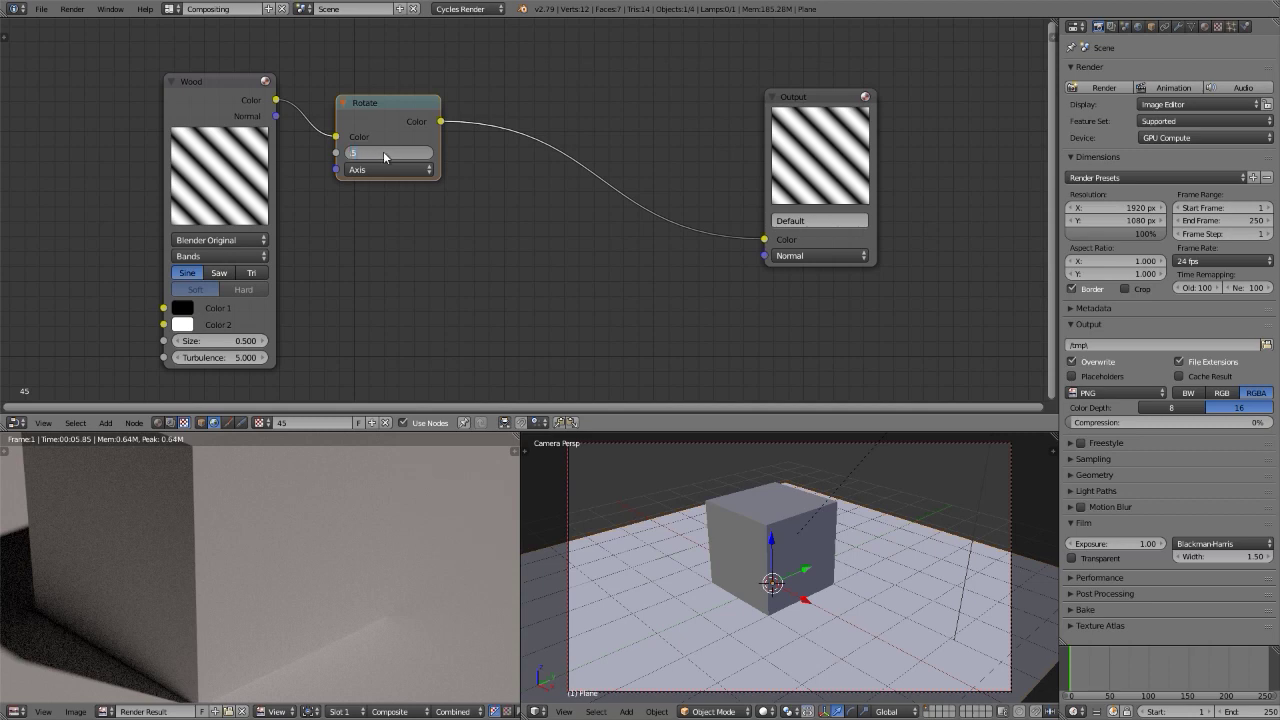
Set the Rotate node's axis to X 1 and Z 0, after trying X at 0.5
left_click(384, 169)
left_click(384, 190)
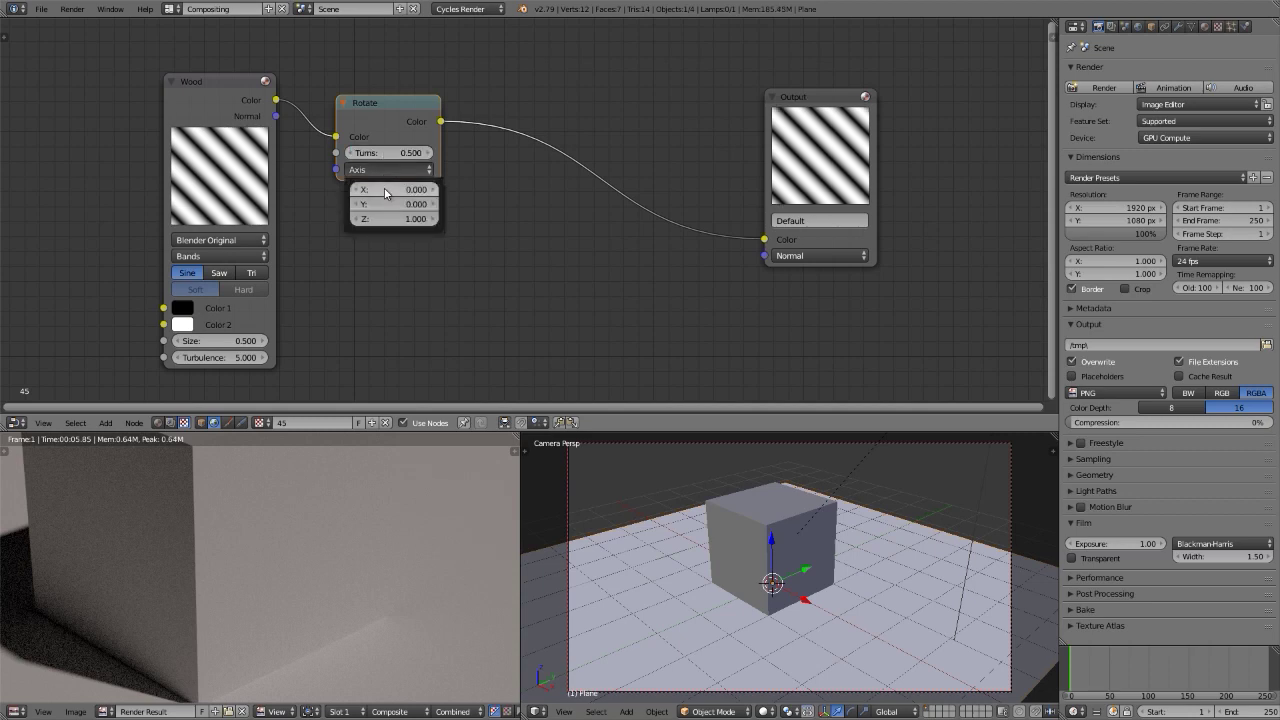
type("1")
key("Return")
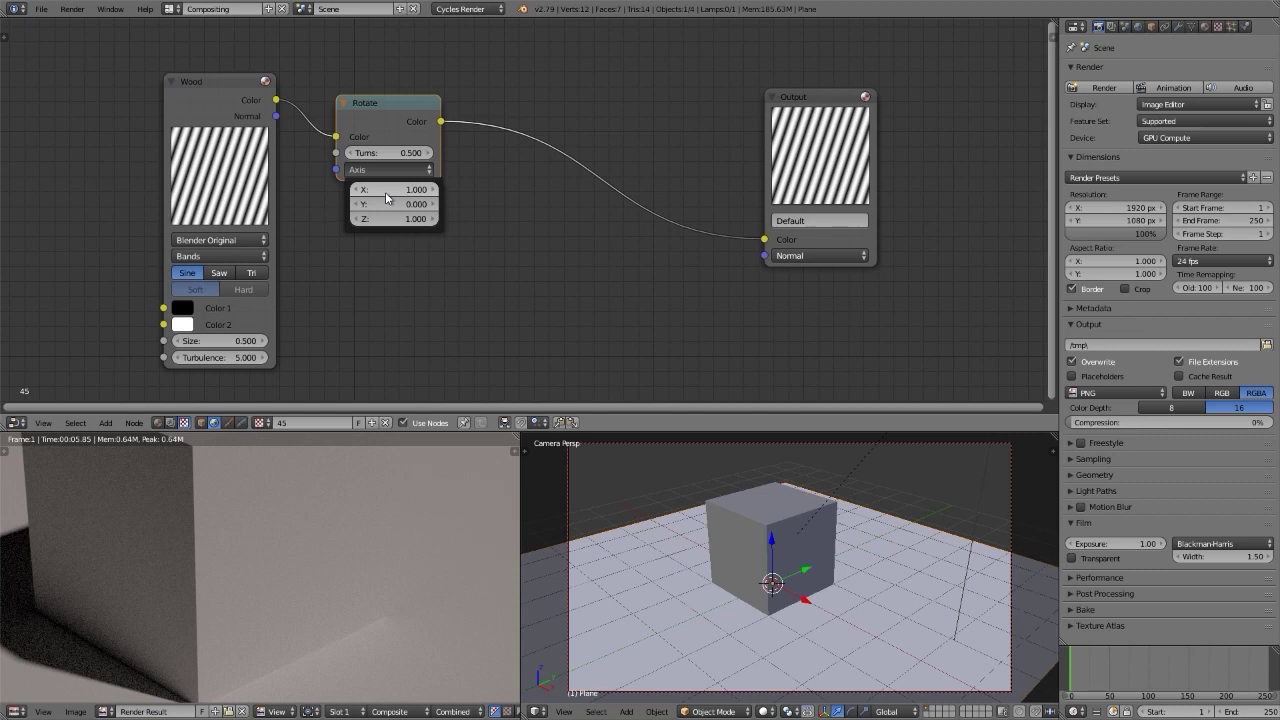
left_click_drag(388, 197, 388, 197)
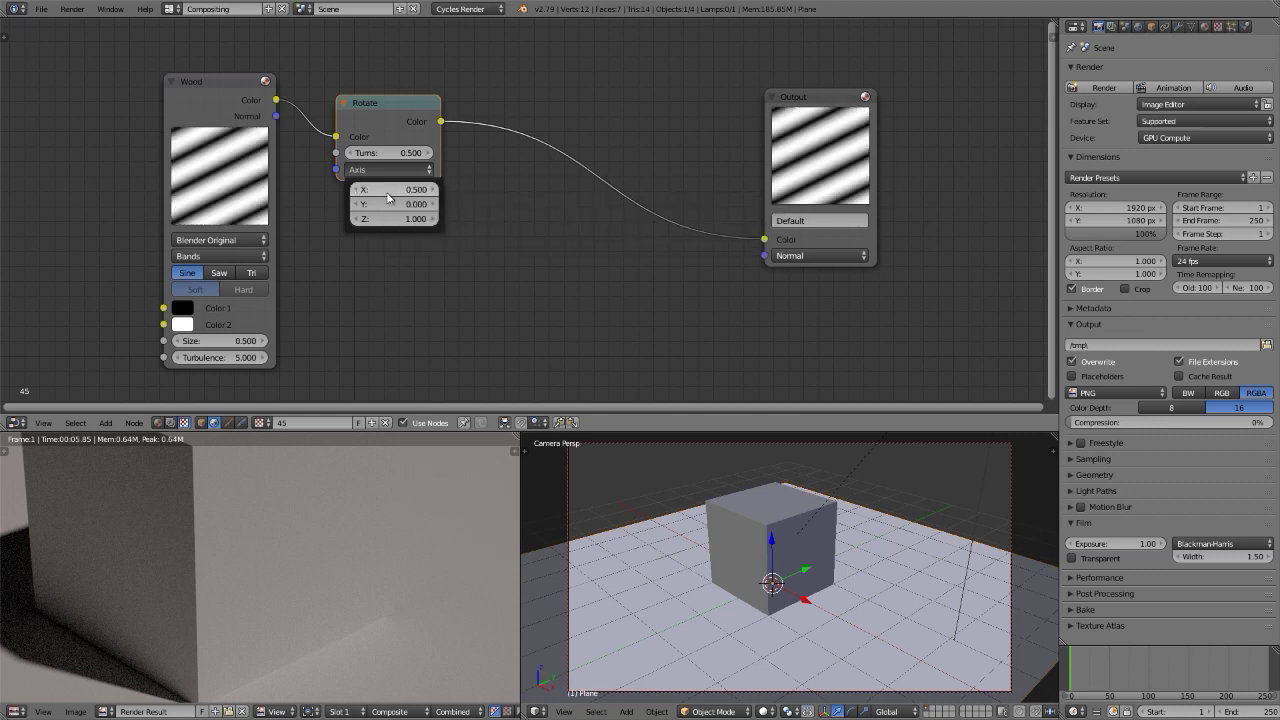
left_click(390, 218)
type("0")
key("Return")
left_click(388, 189)
type("1")
key("Return")
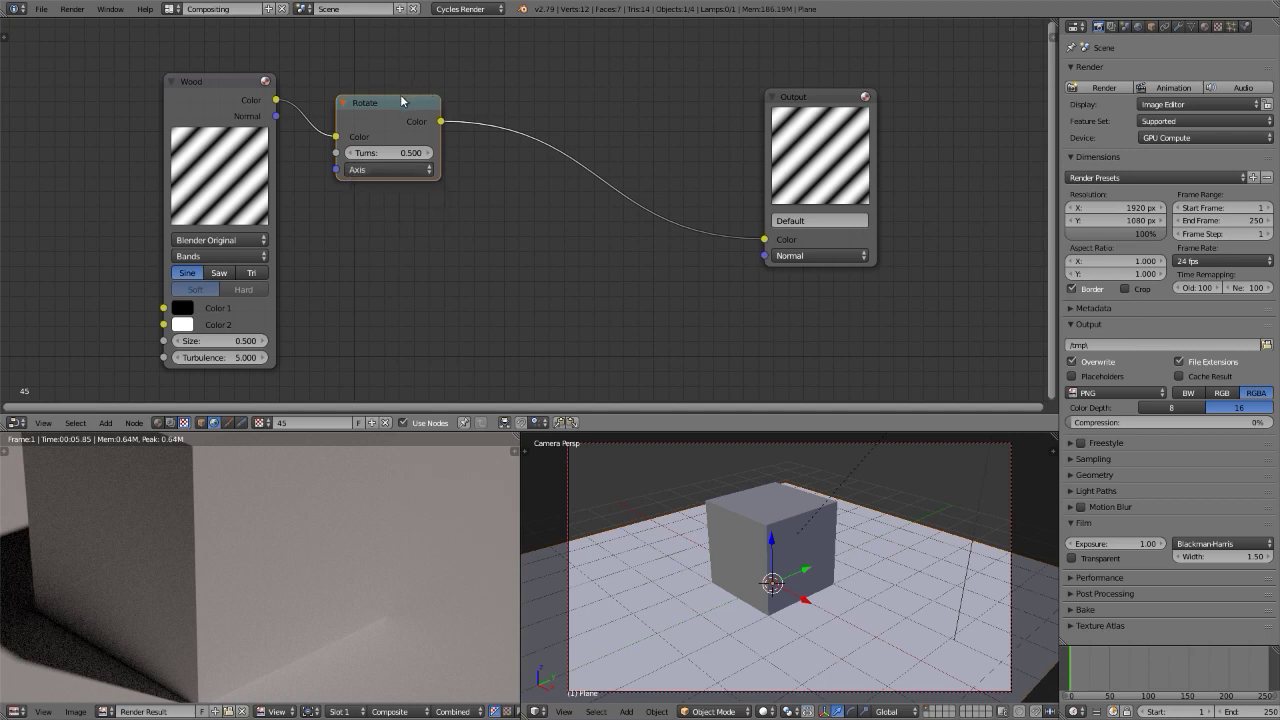
Review the Rotate node's axis values and insert a Scale distort node between the Rotate and Output nodes
scroll(324, 79, "up", 2)
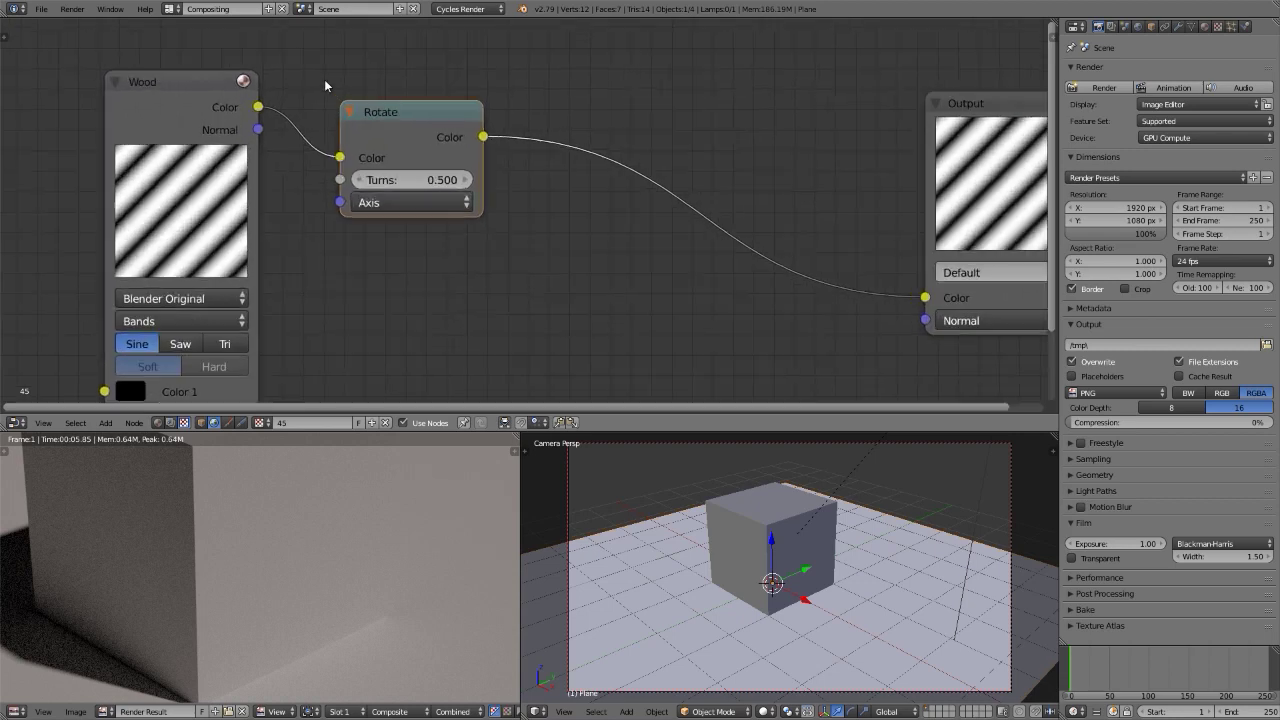
left_click(414, 213)
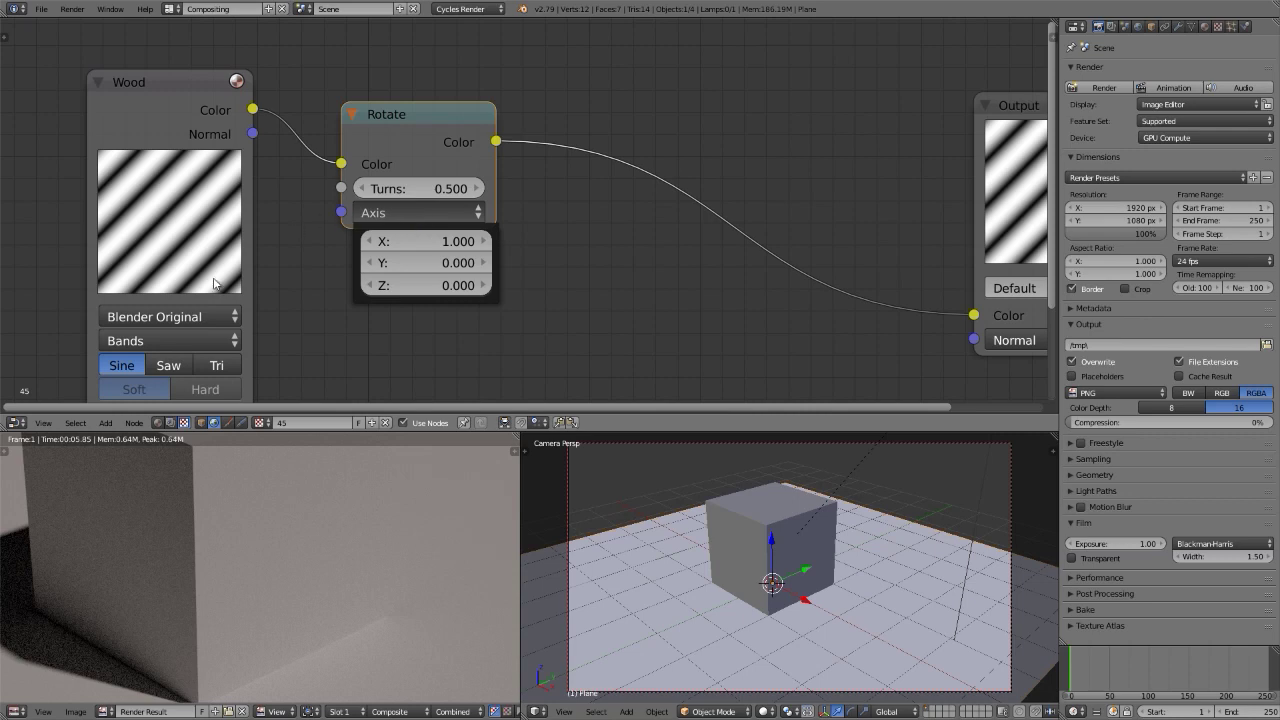
scroll(390, 188, "down", 2)
scroll(430, 194, "down", 2)
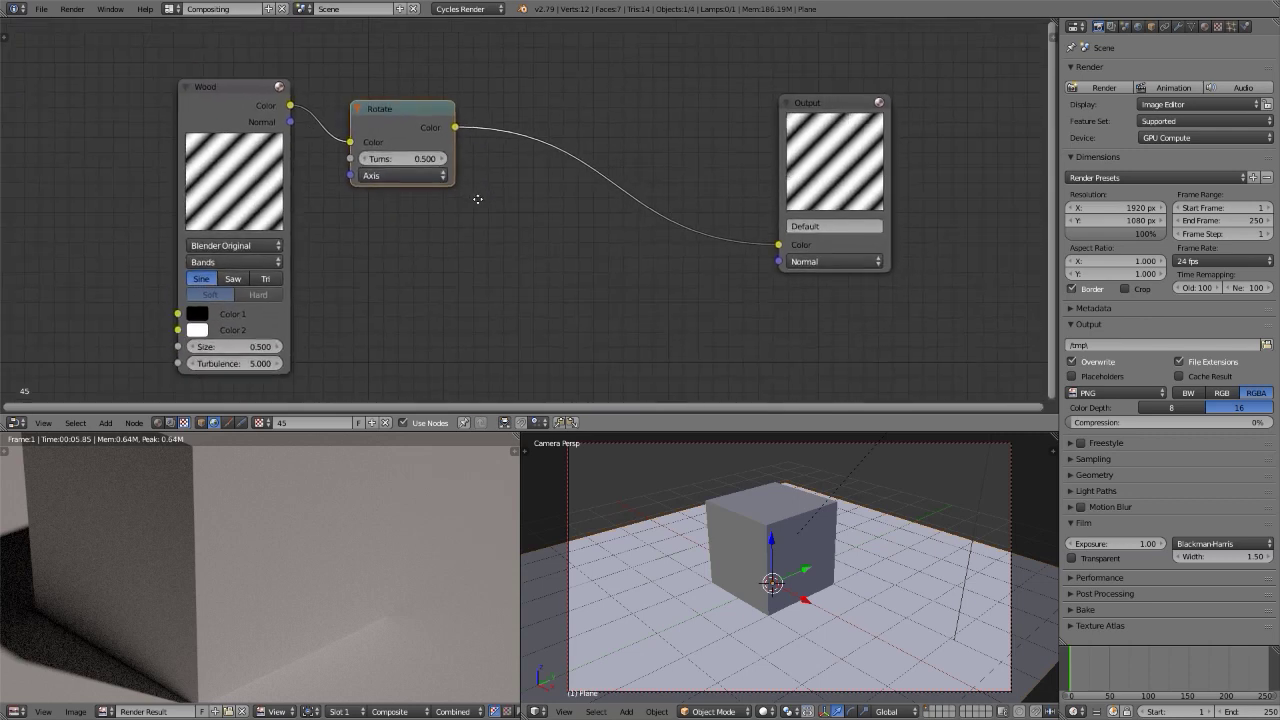
key("shift+a")
mouse_move(476, 198)
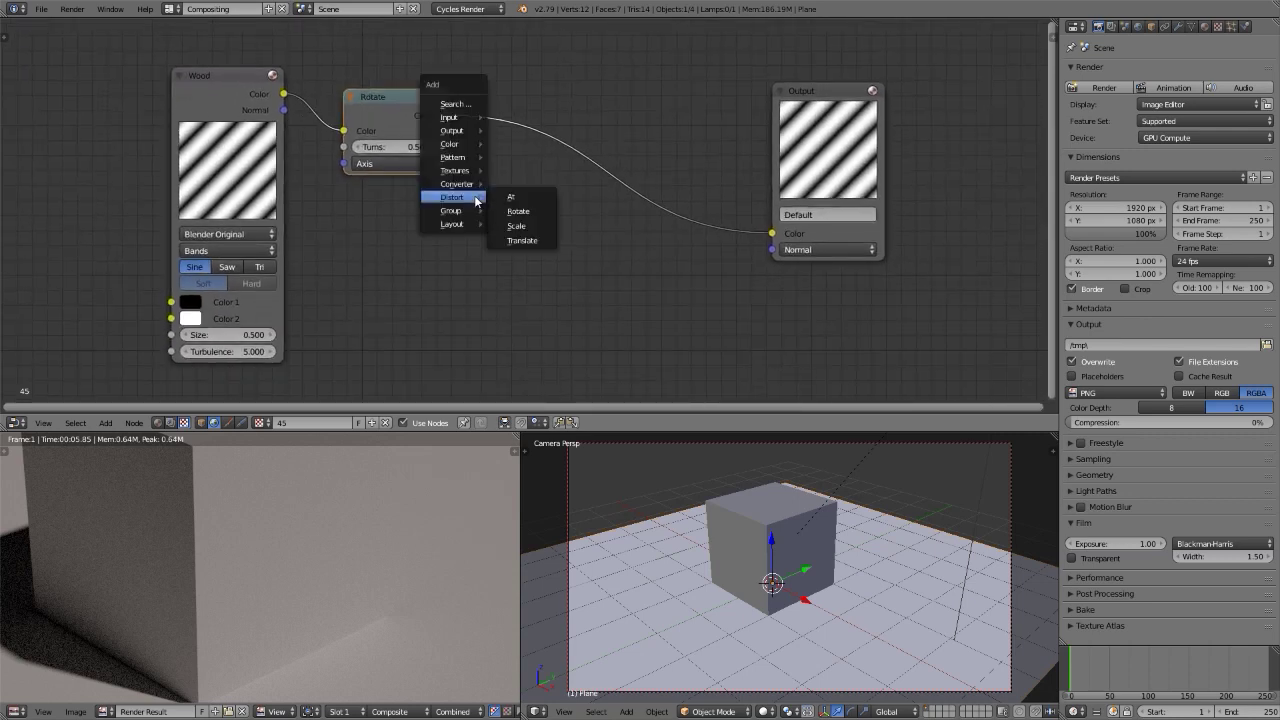
left_click(516, 227)
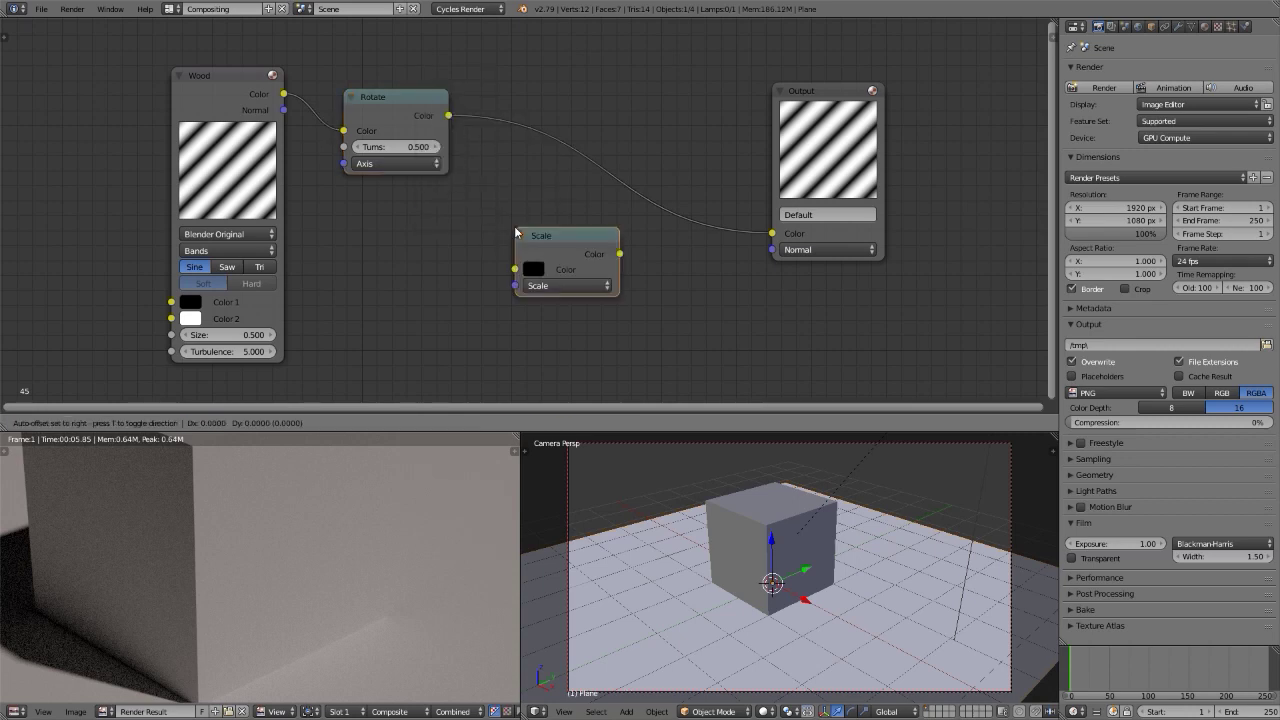
left_click(648, 213)
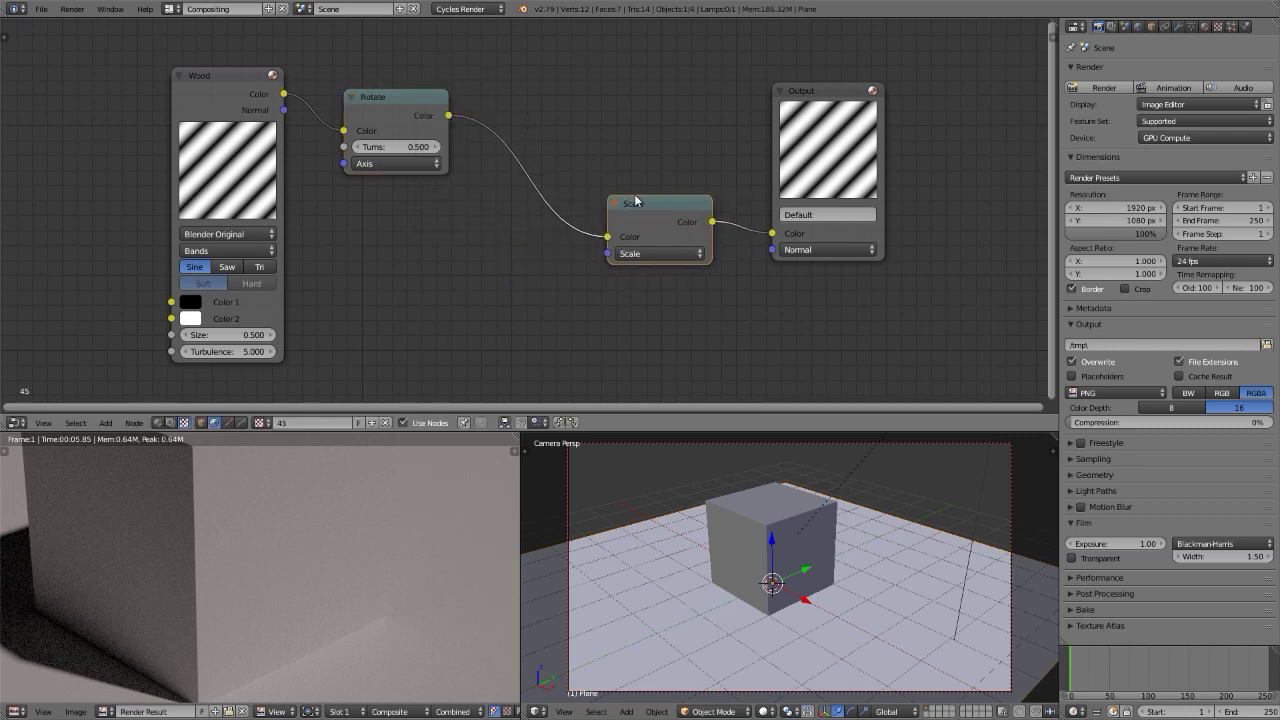
Set the Scale node's X and Y values to 50
scroll(565, 282, "up", 2)
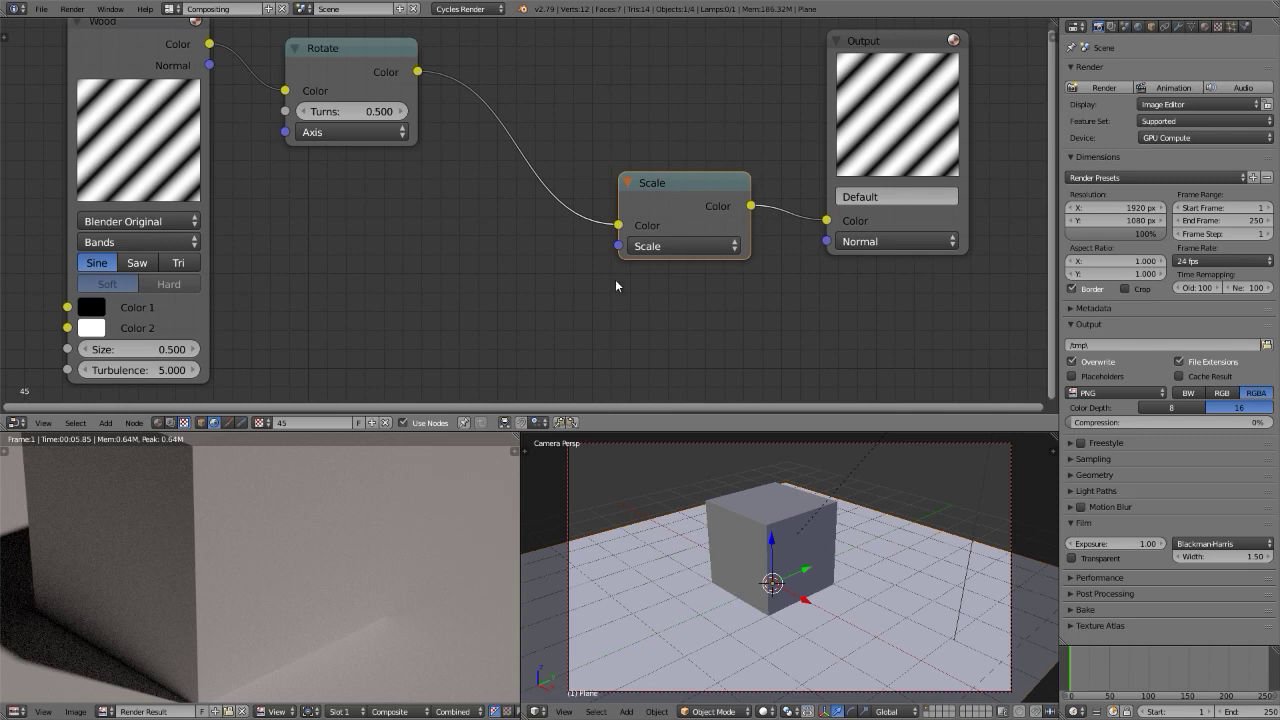
left_click(684, 247)
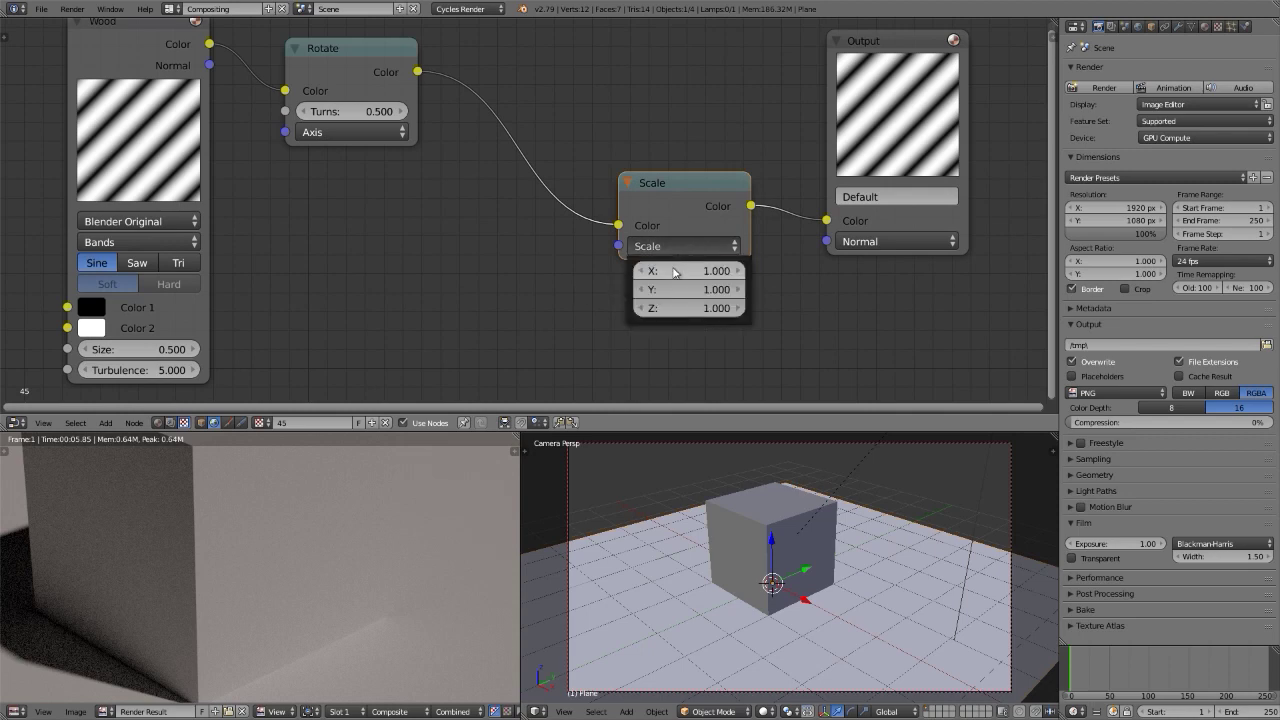
mouse_move(672, 272)
left_mouse_down()
mouse_move(670, 289)
mouse_move(668, 268)
left_mouse_up()
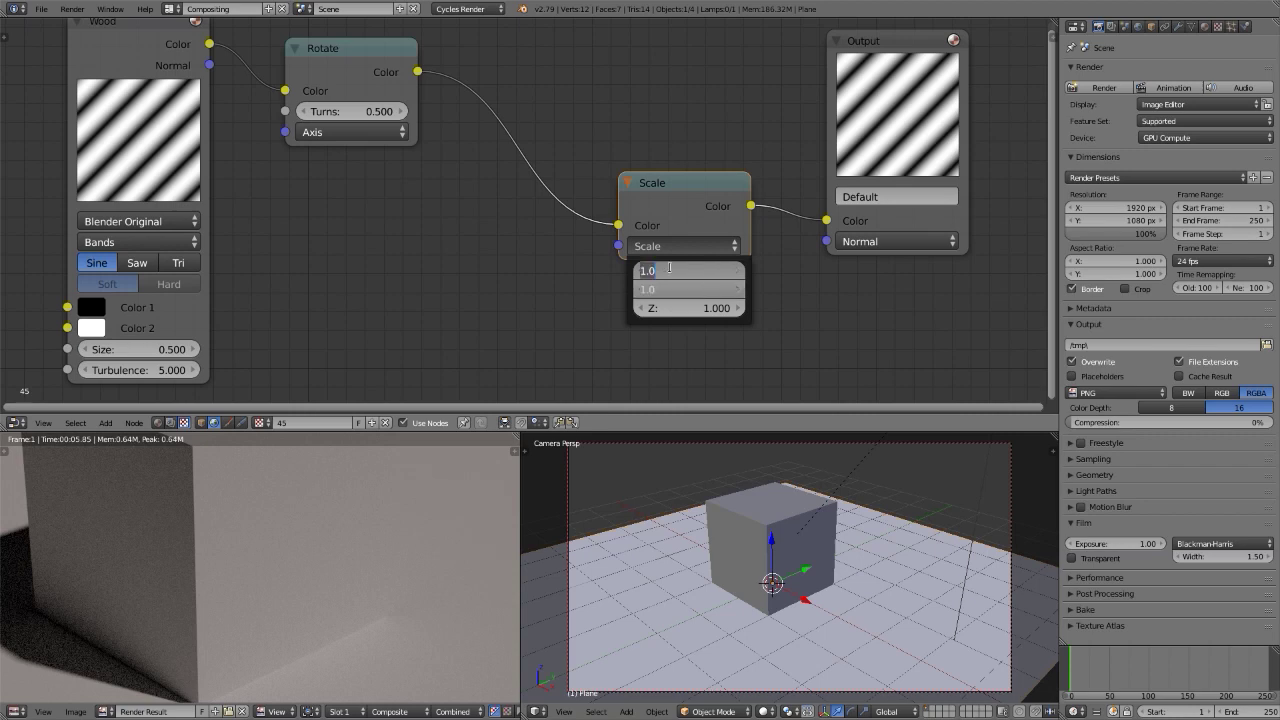
type("50")
key("Return")
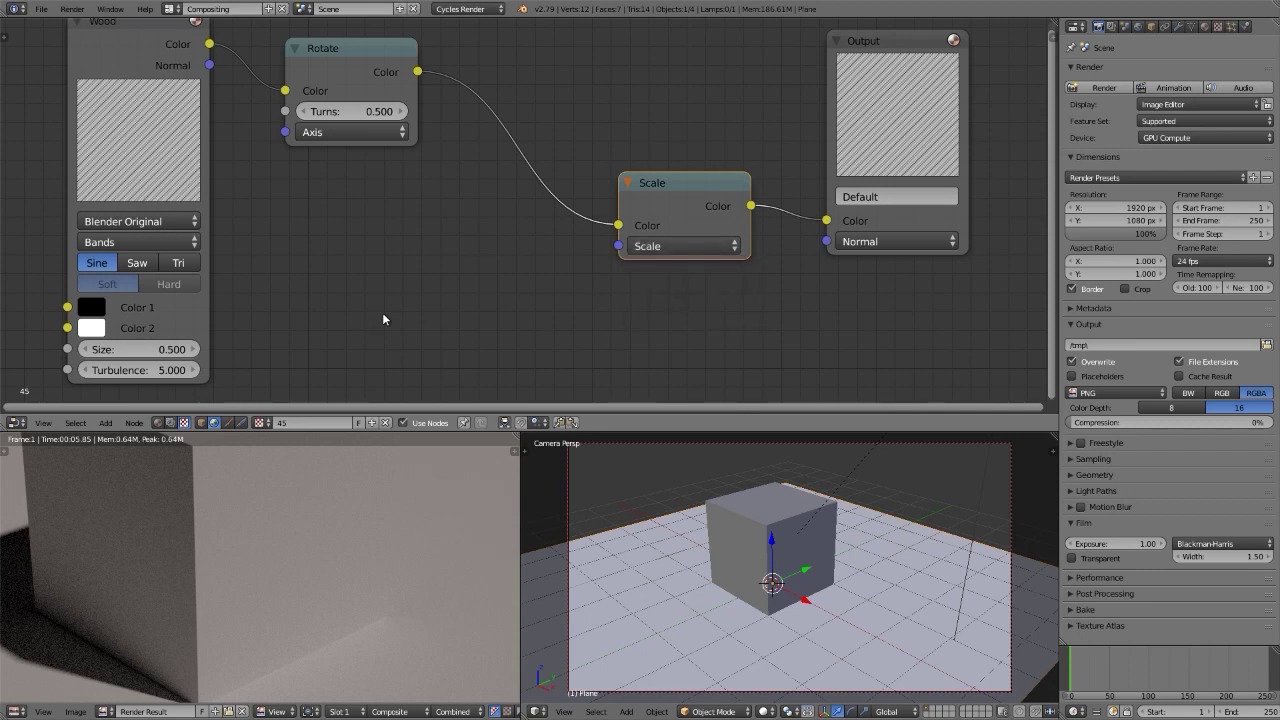
scroll(382, 319, "down", 1)
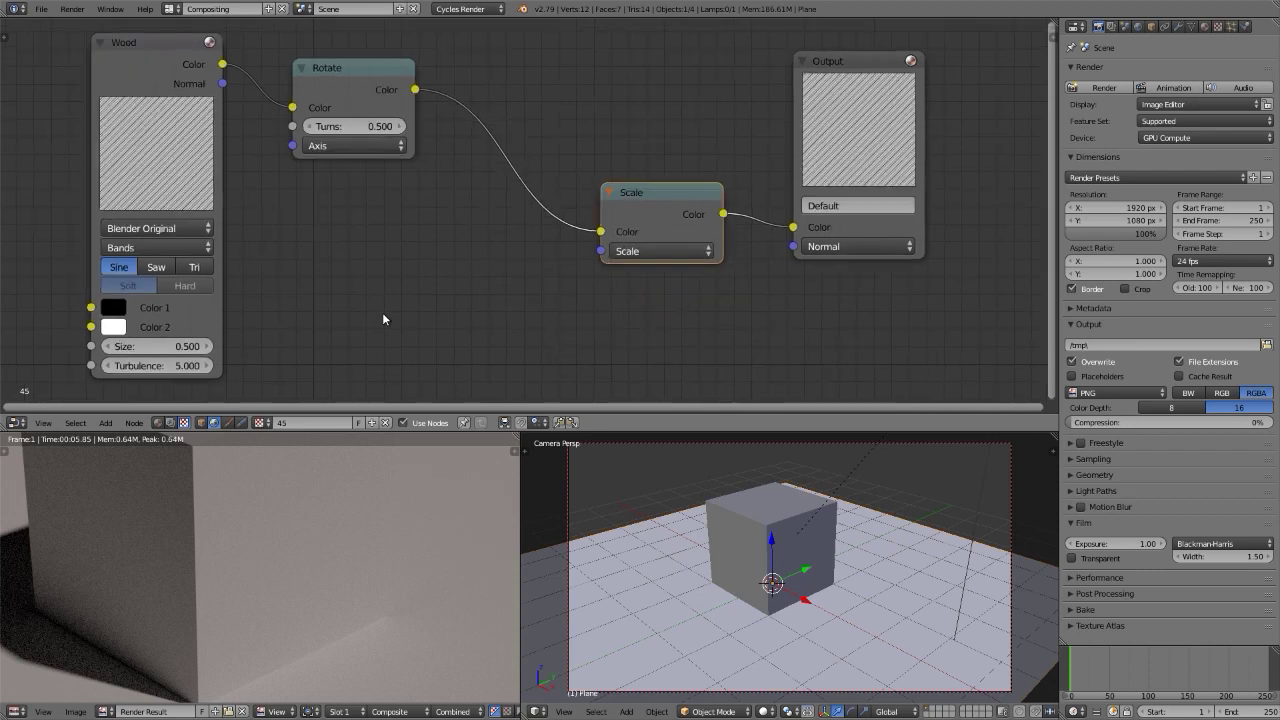
Switch to the compositing nodes and insert a Mix node between the Render Layers and Composite nodes
left_click(170, 423)
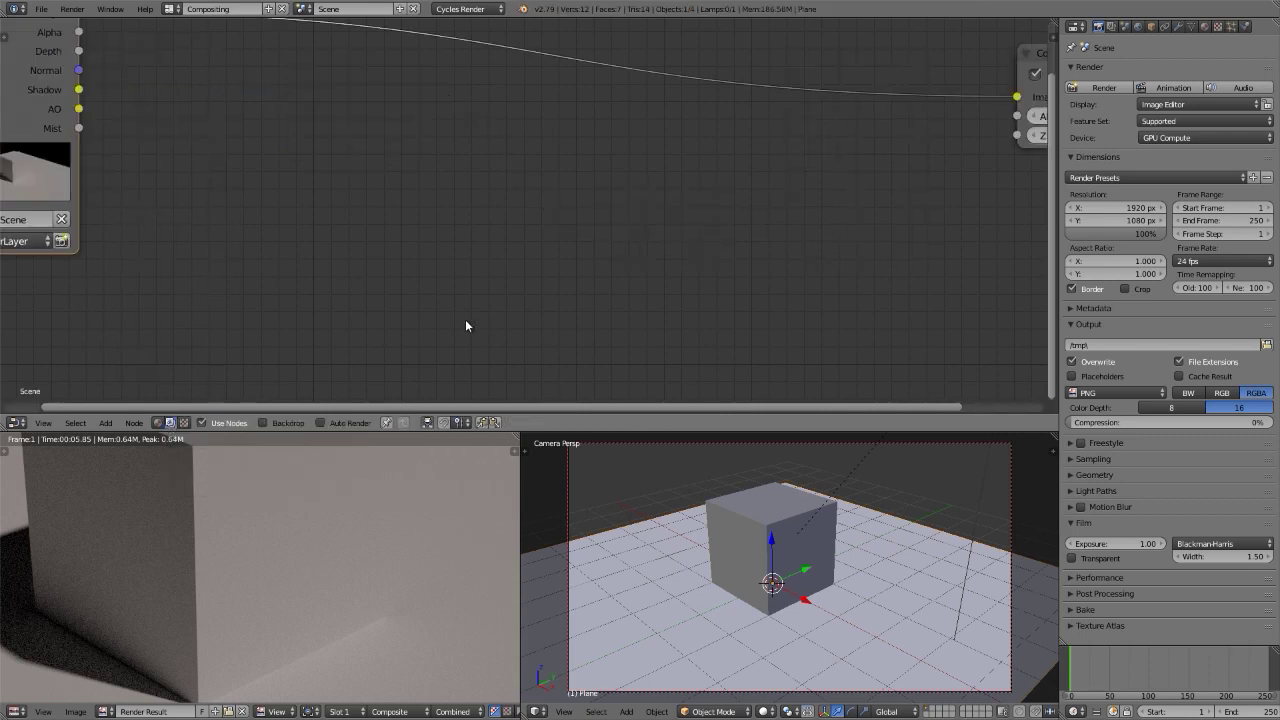
key("Home")
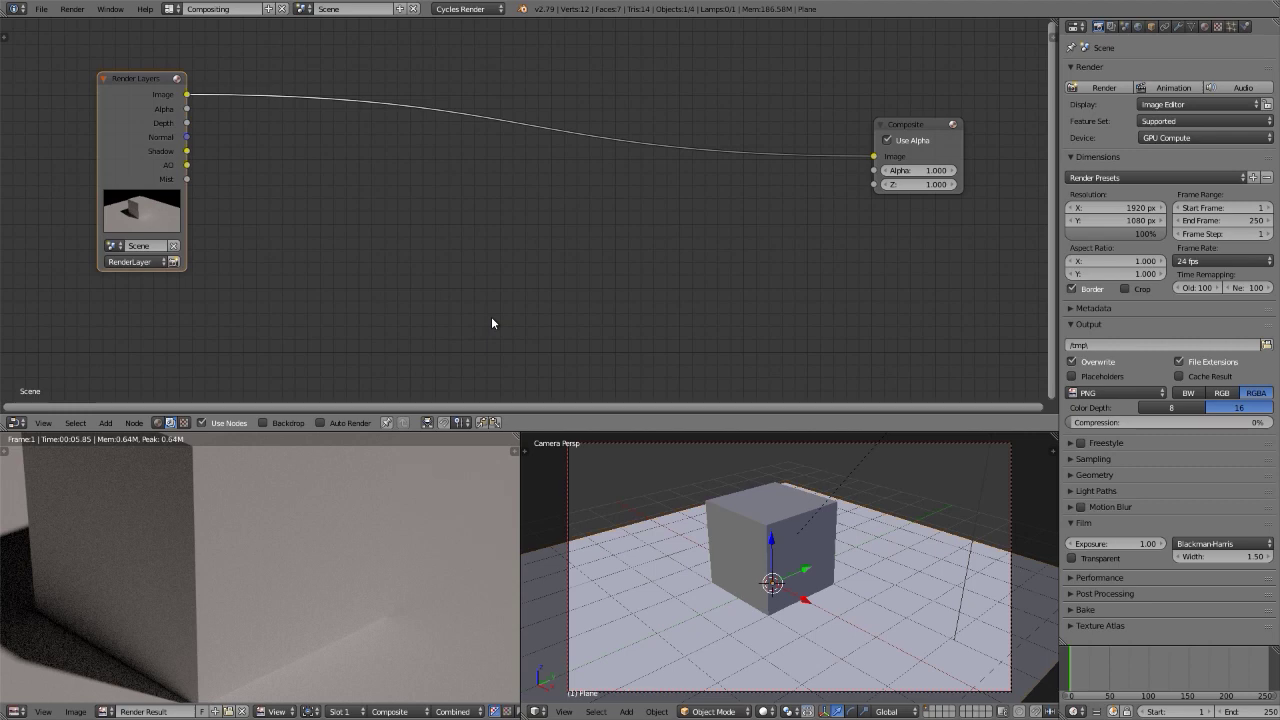
key("Home")
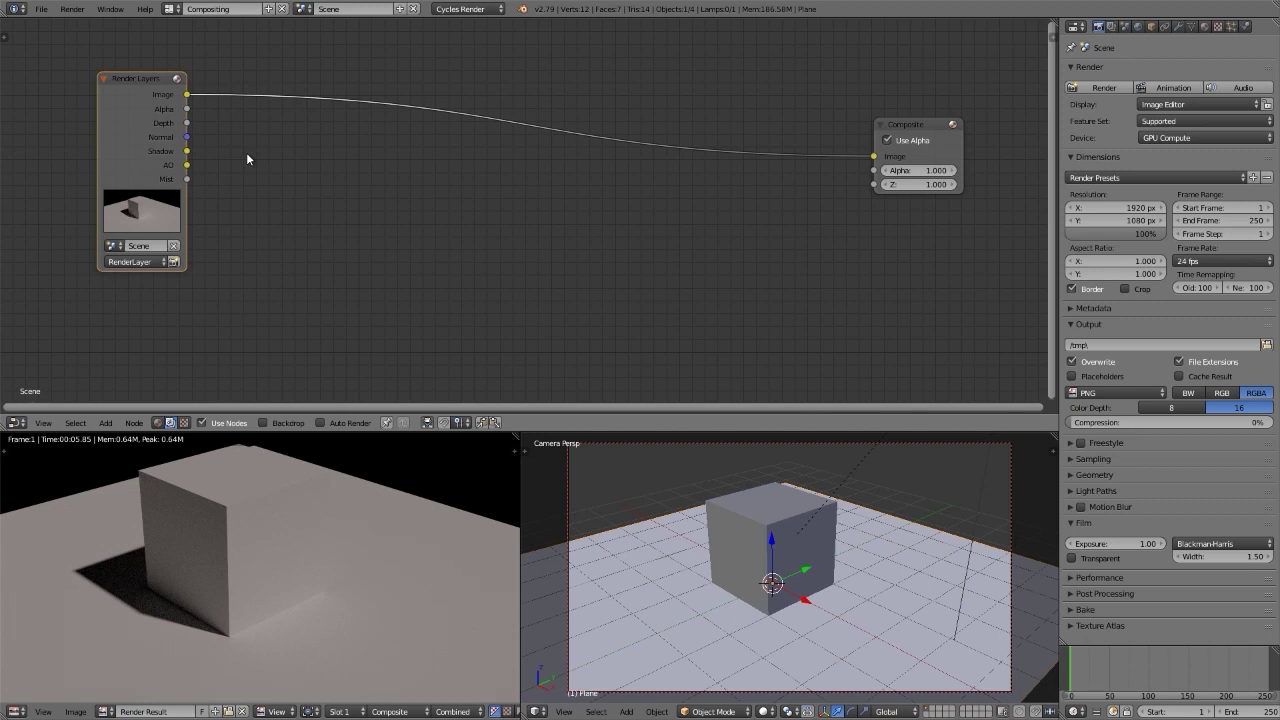
key("shift+a")
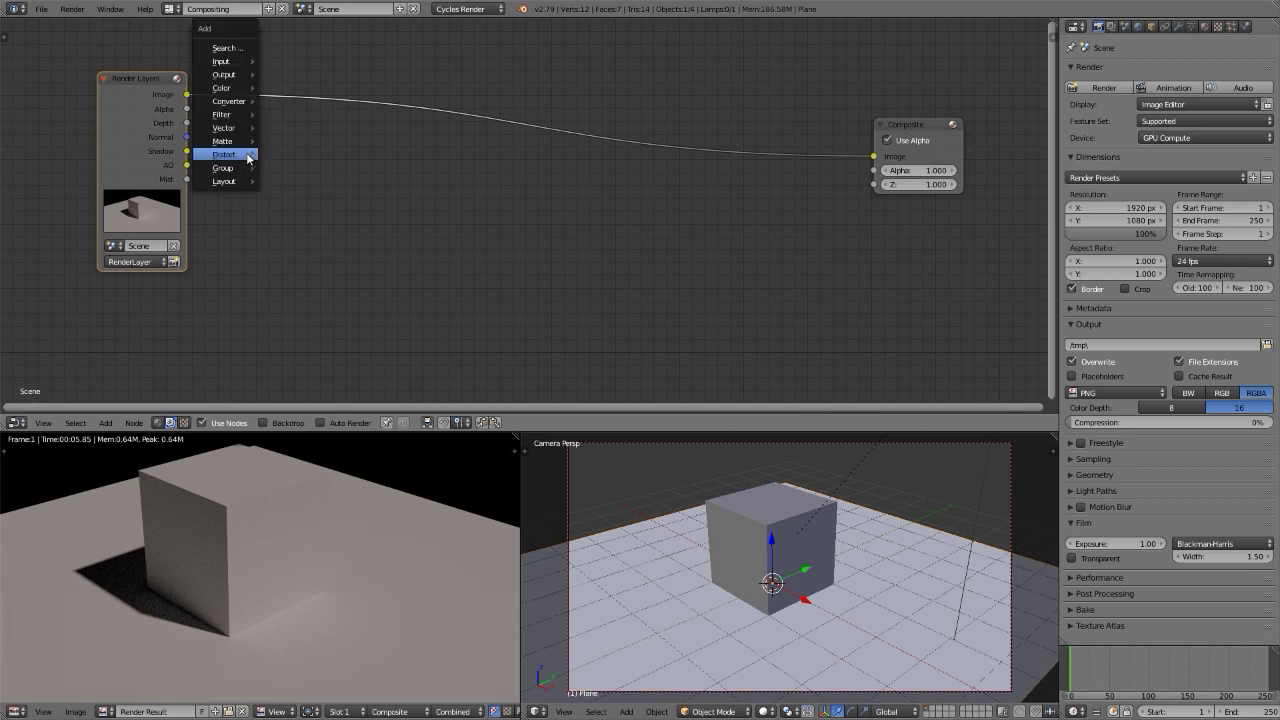
mouse_move(248, 158)
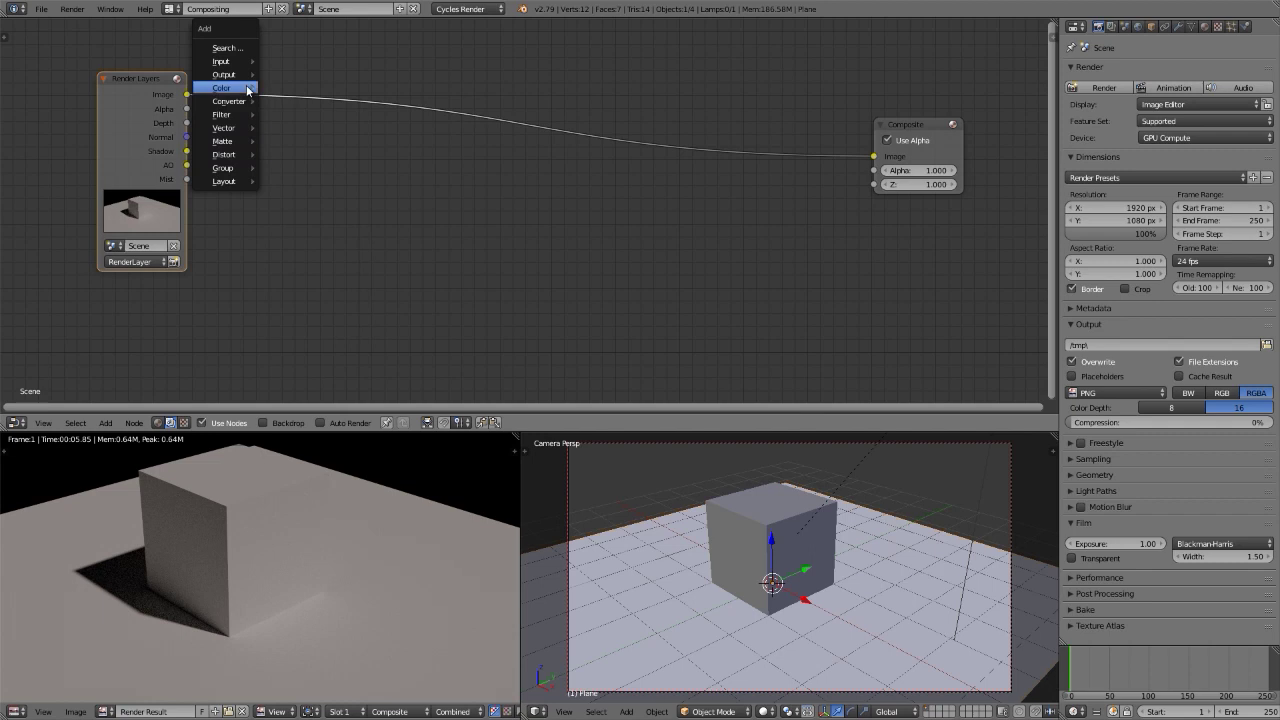
mouse_move(250, 88)
left_click(283, 206)
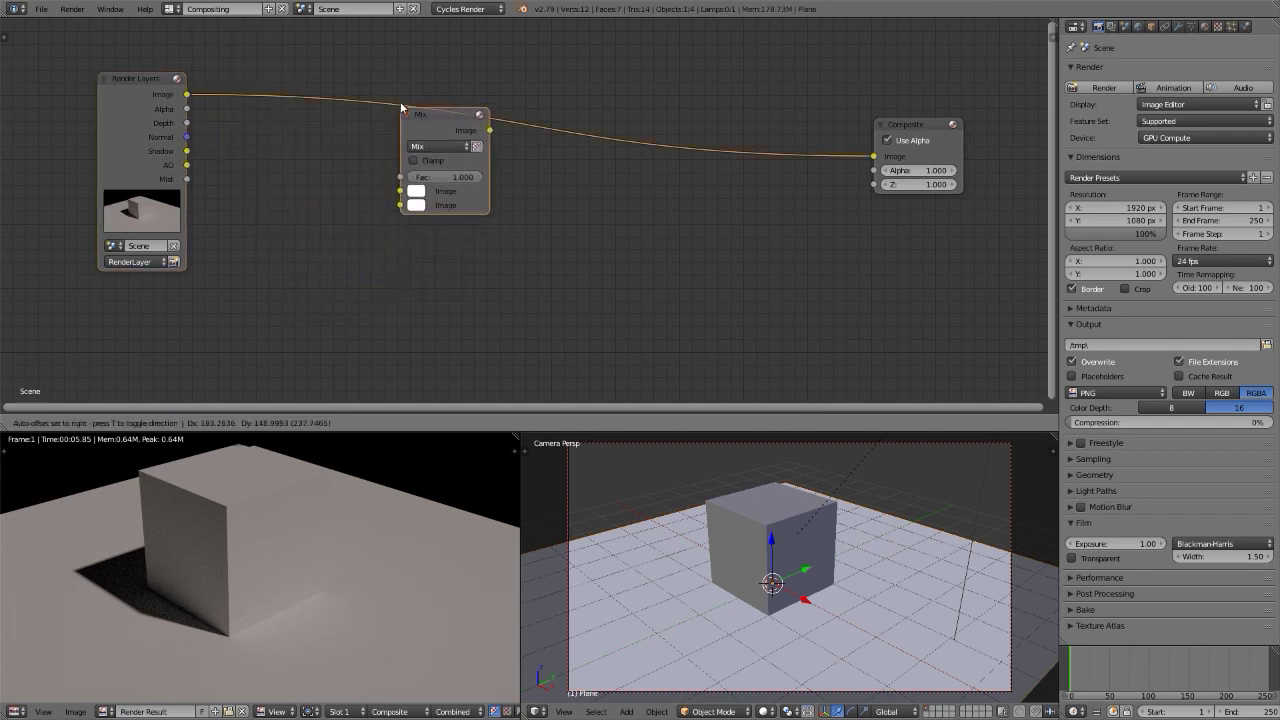
left_click(388, 119)
Add a Texture input node below the link between Render Layers and Mix, and assign it the texture 45
key("shift+a")
mouse_move(264, 199)
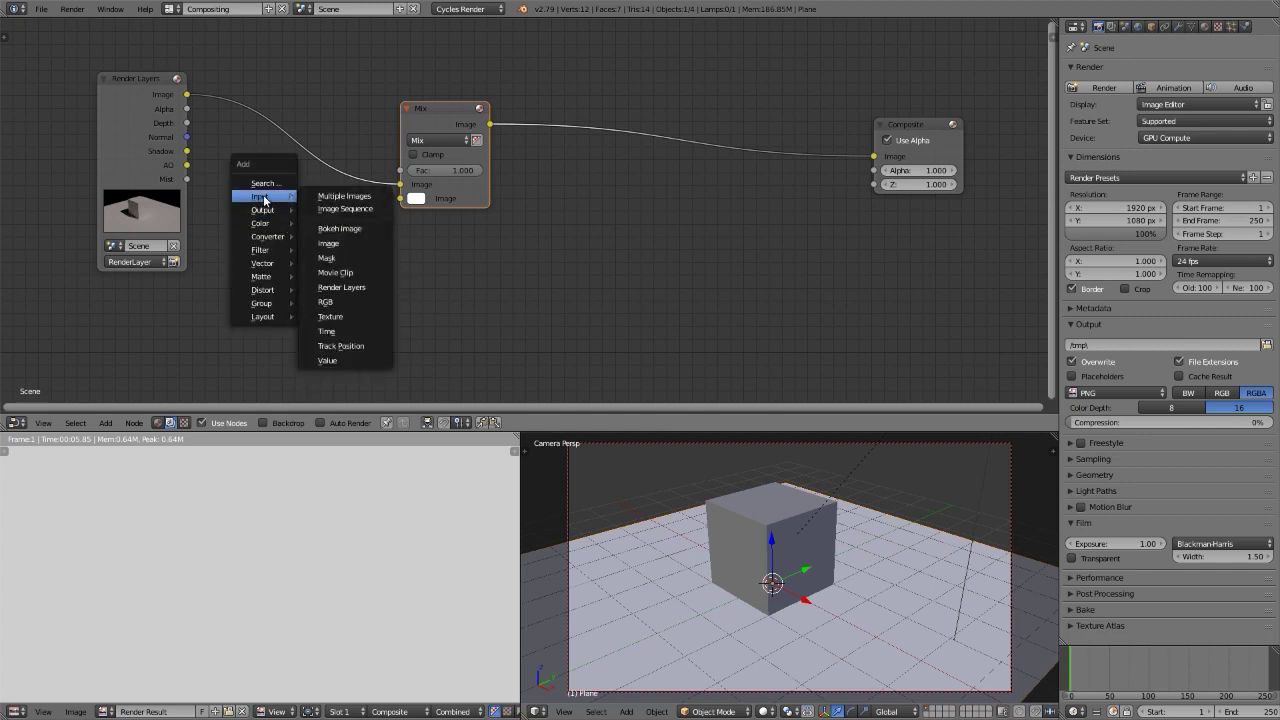
left_click(330, 316)
left_click(246, 211)
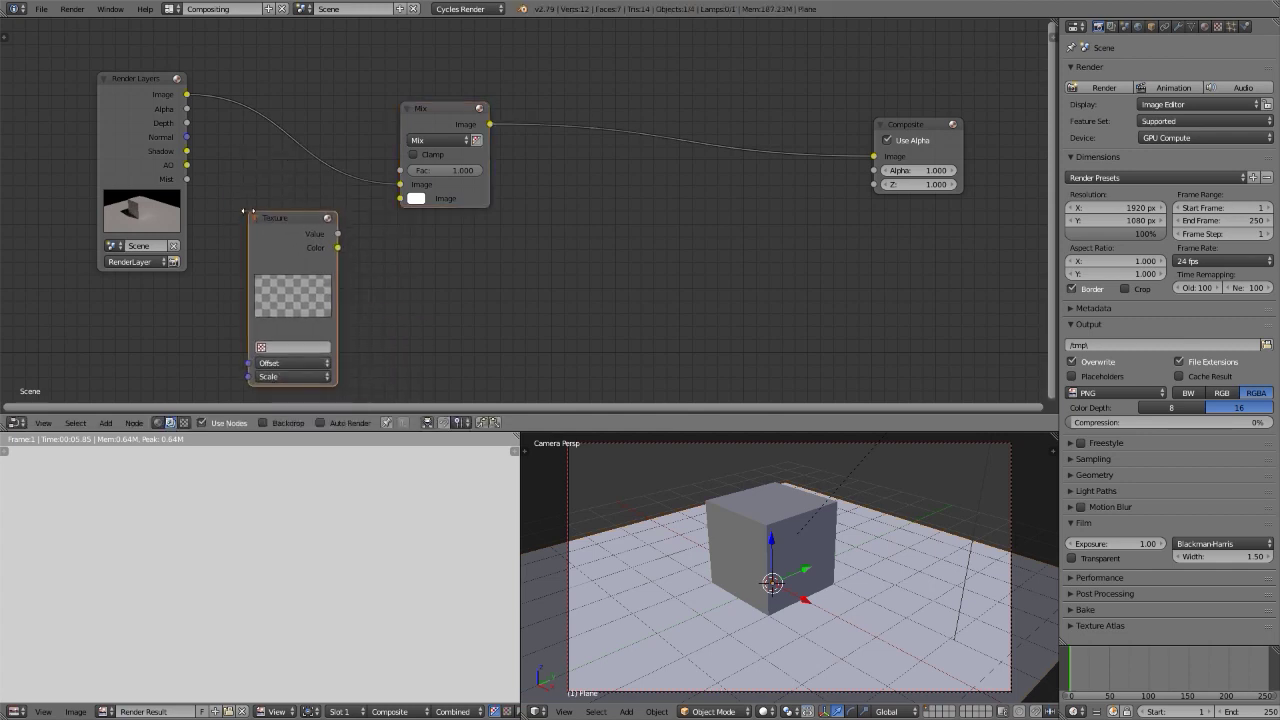
scroll(311, 230, "up", 3)
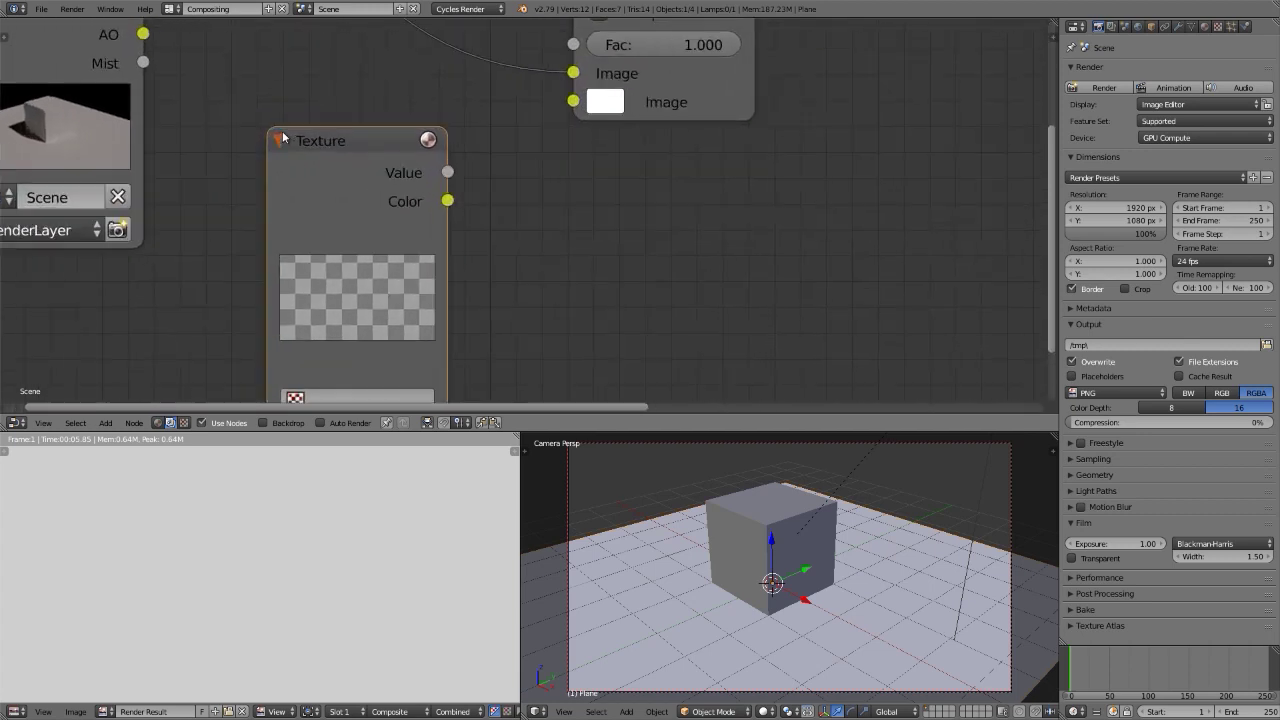
scroll(311, 230, "down", 2)
middle_click_drag(319, 207, 344, 142)
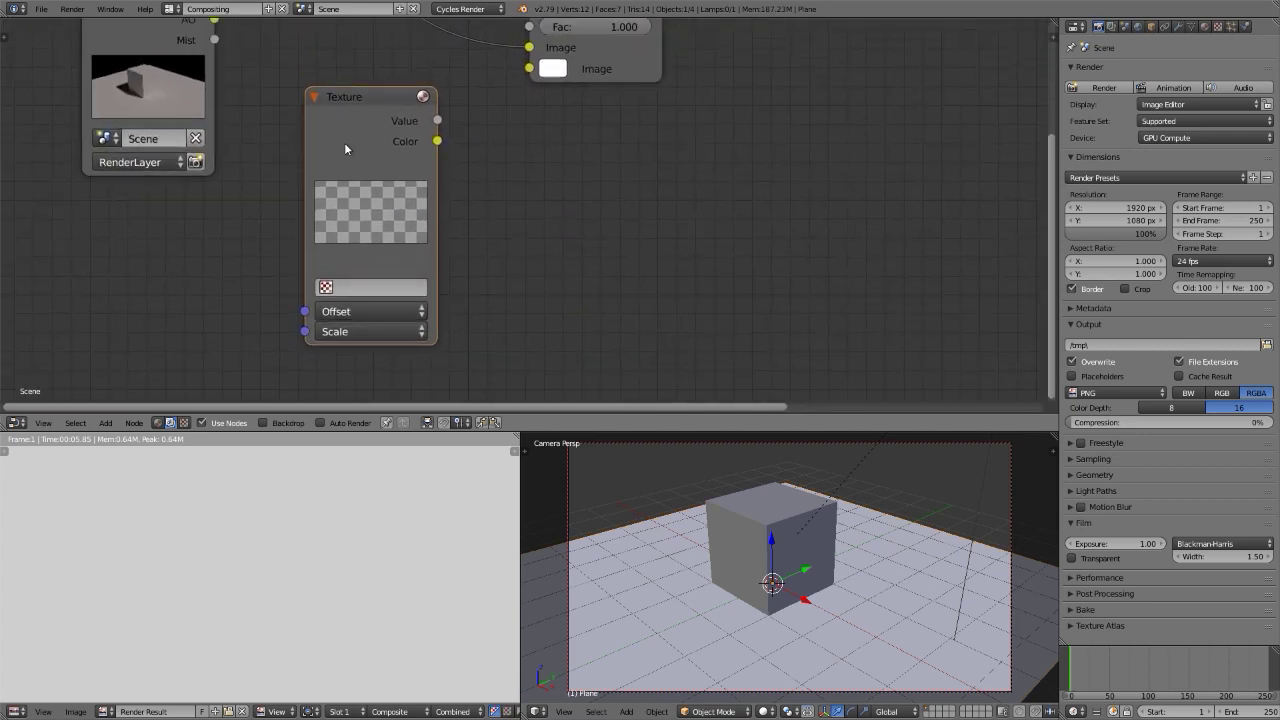
left_click(368, 298)
left_click(369, 326)
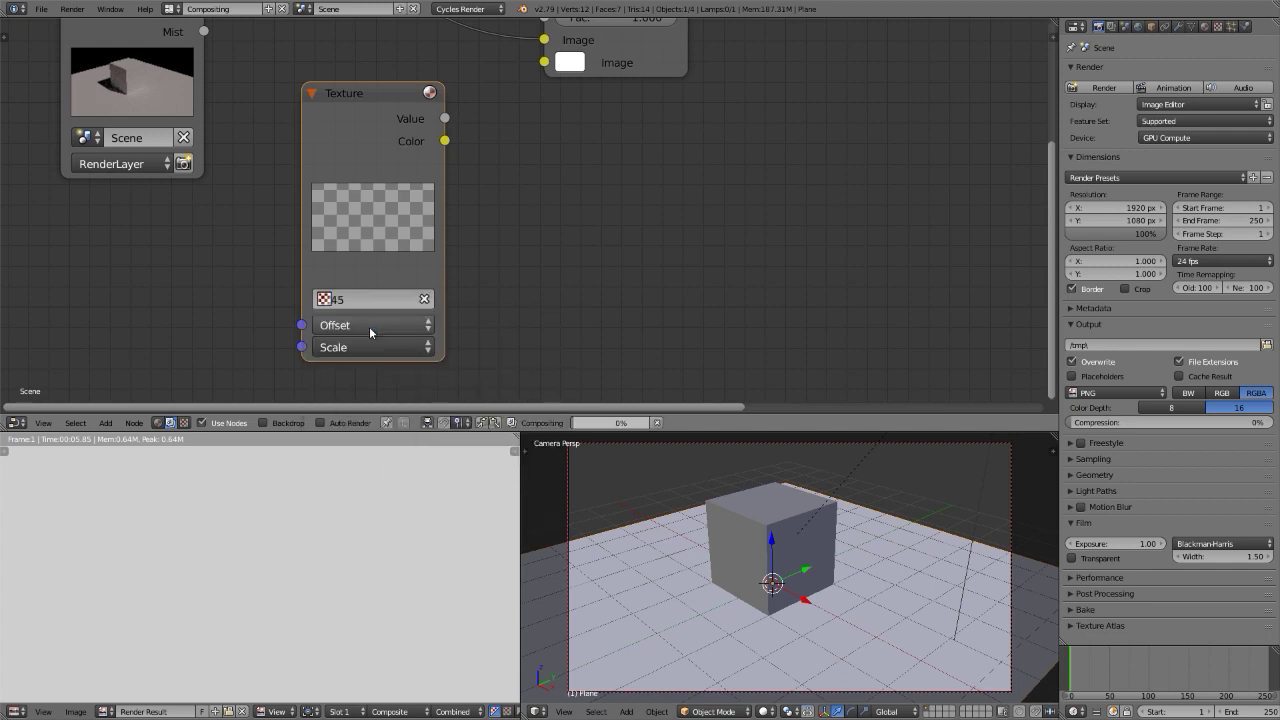
Connect the Texture node's Color output to the Mix node's second Image input
scroll(215, 323, "down", 3)
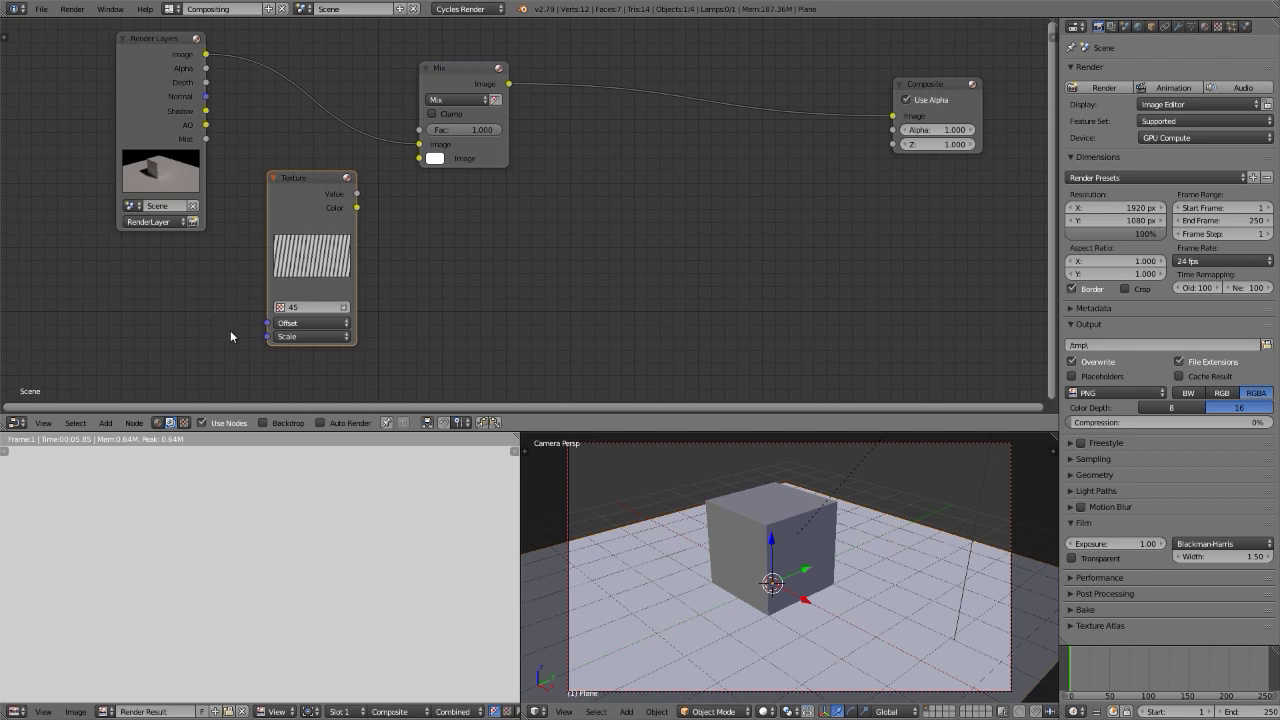
scroll(230, 330, "up", 3)
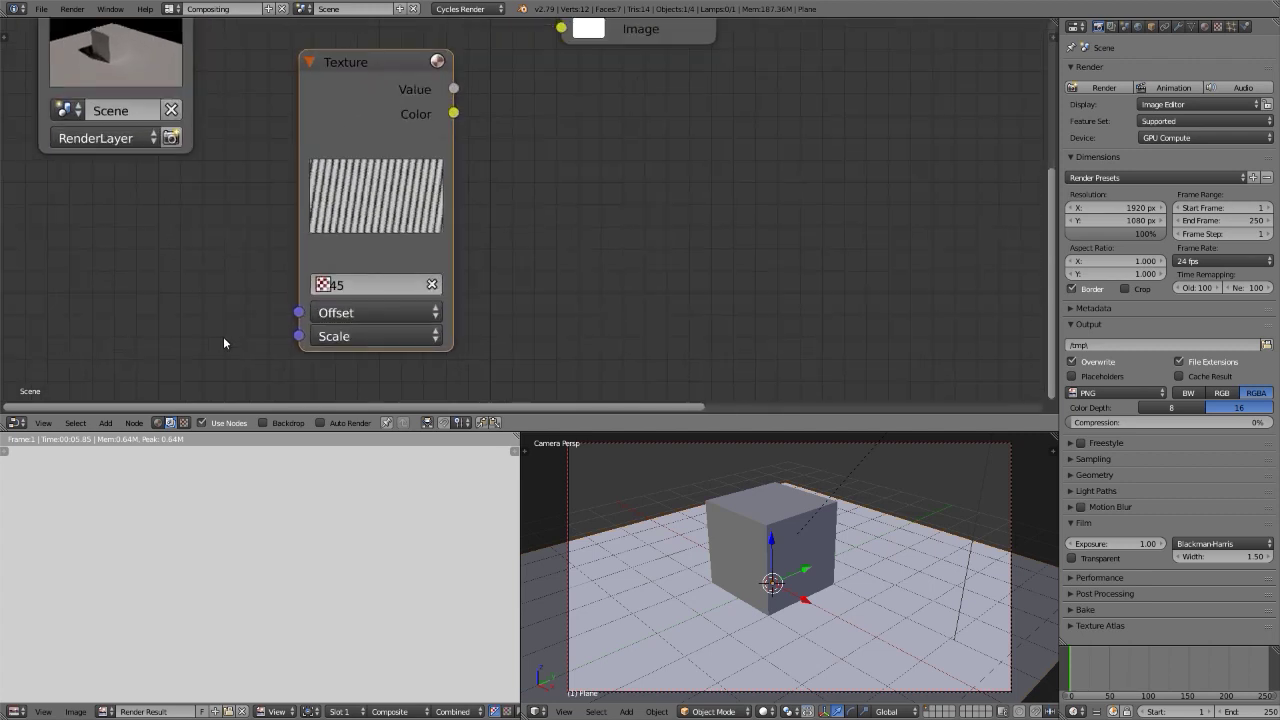
left_click(355, 310)
scroll(200, 298, "down", 2)
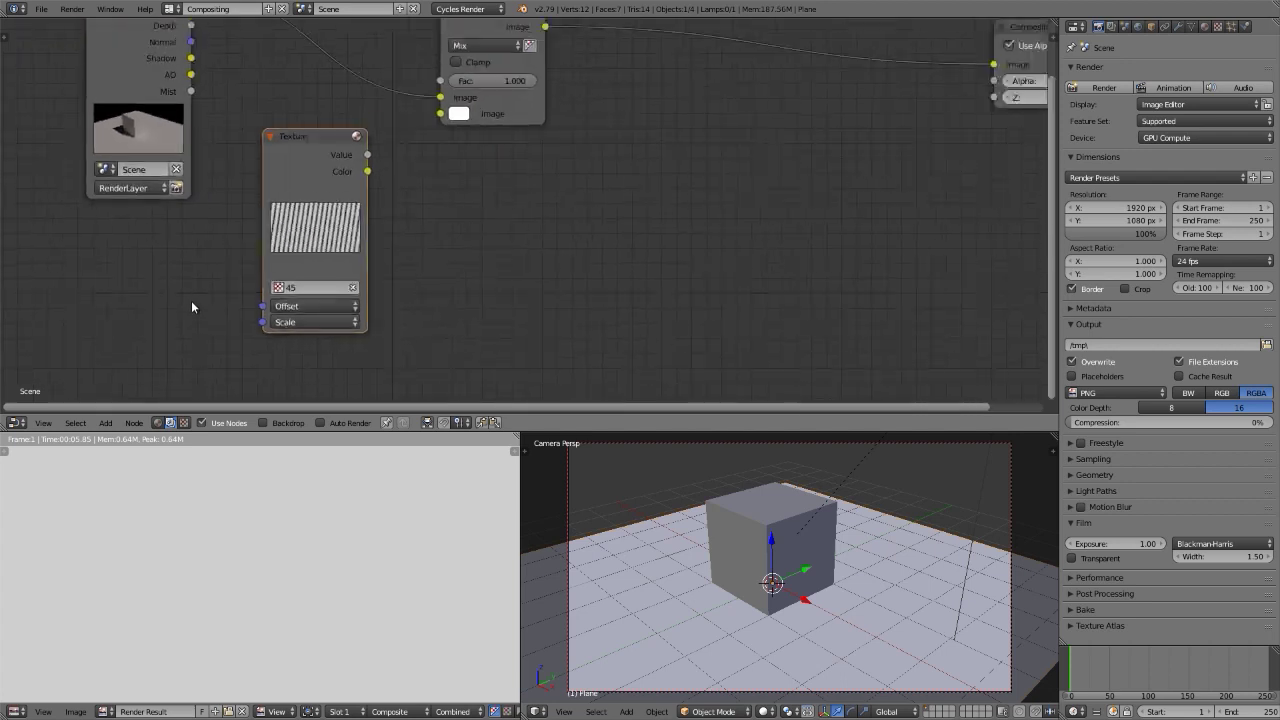
scroll(440, 240, "down", 1)
left_click_drag(376, 222, 439, 174)
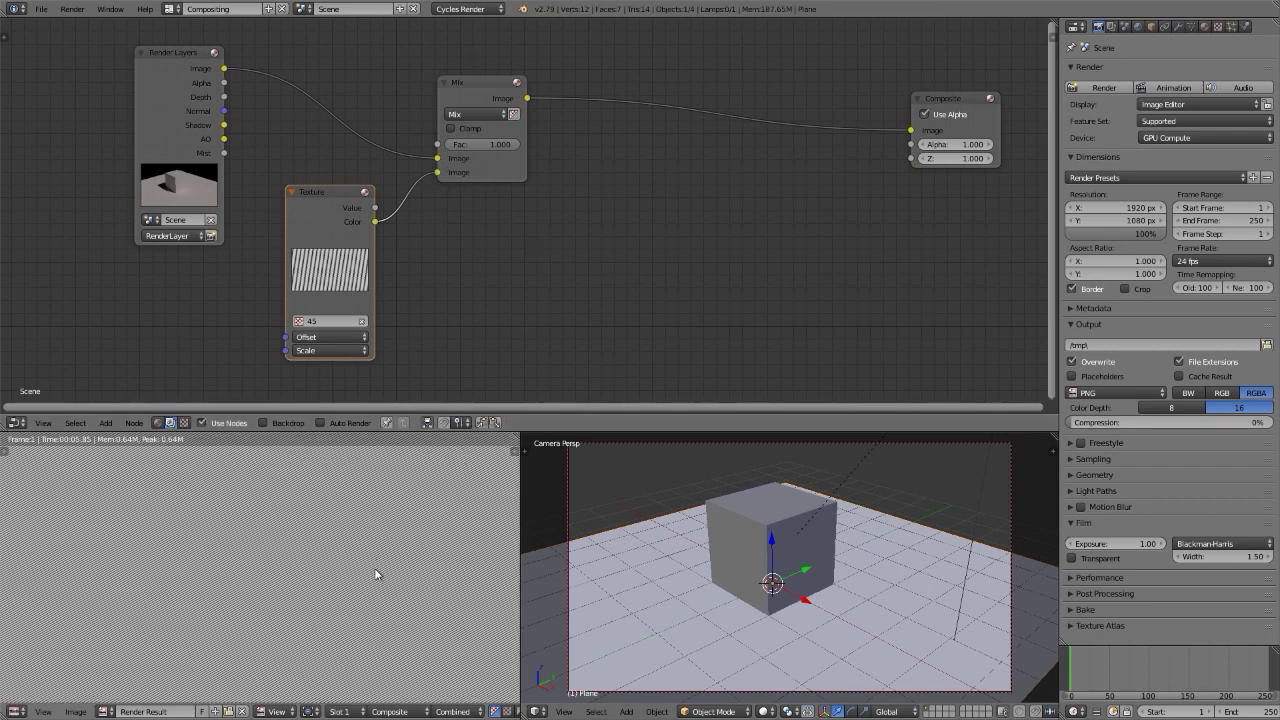
Examine the composited stripe pattern in the maximized render result view and return to the node layout
key("shift+space")
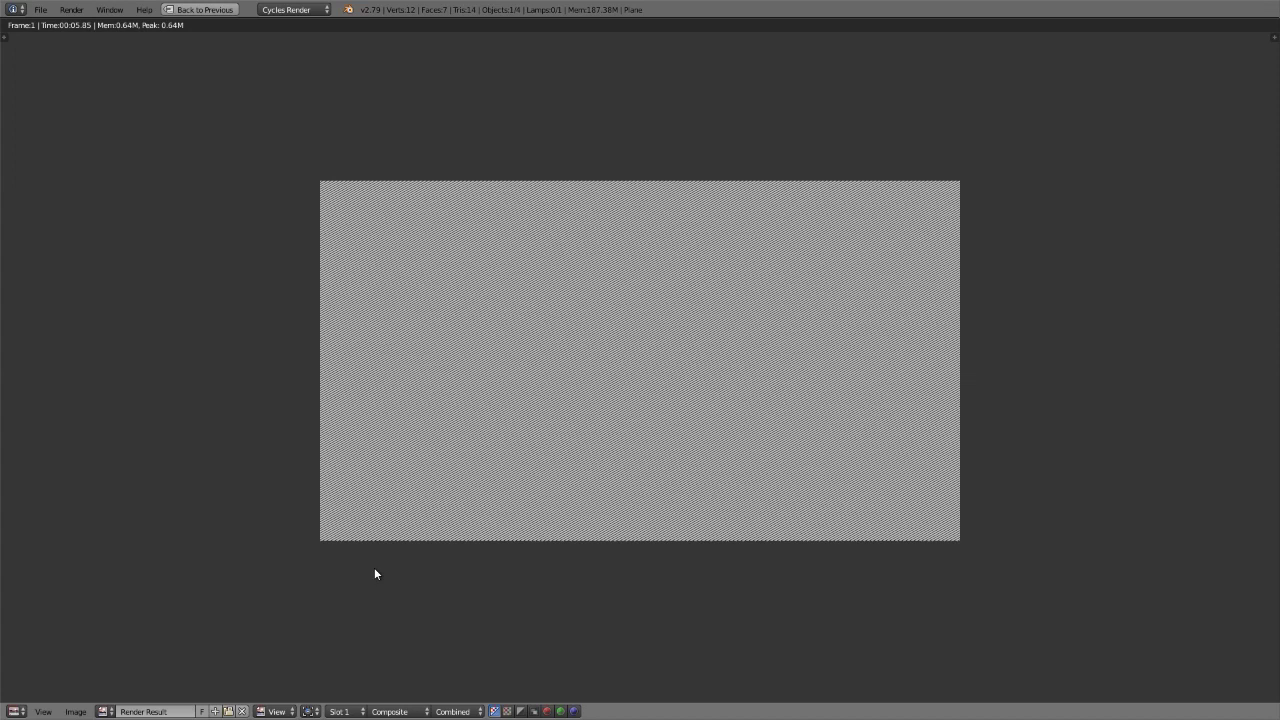
key("shift+space")
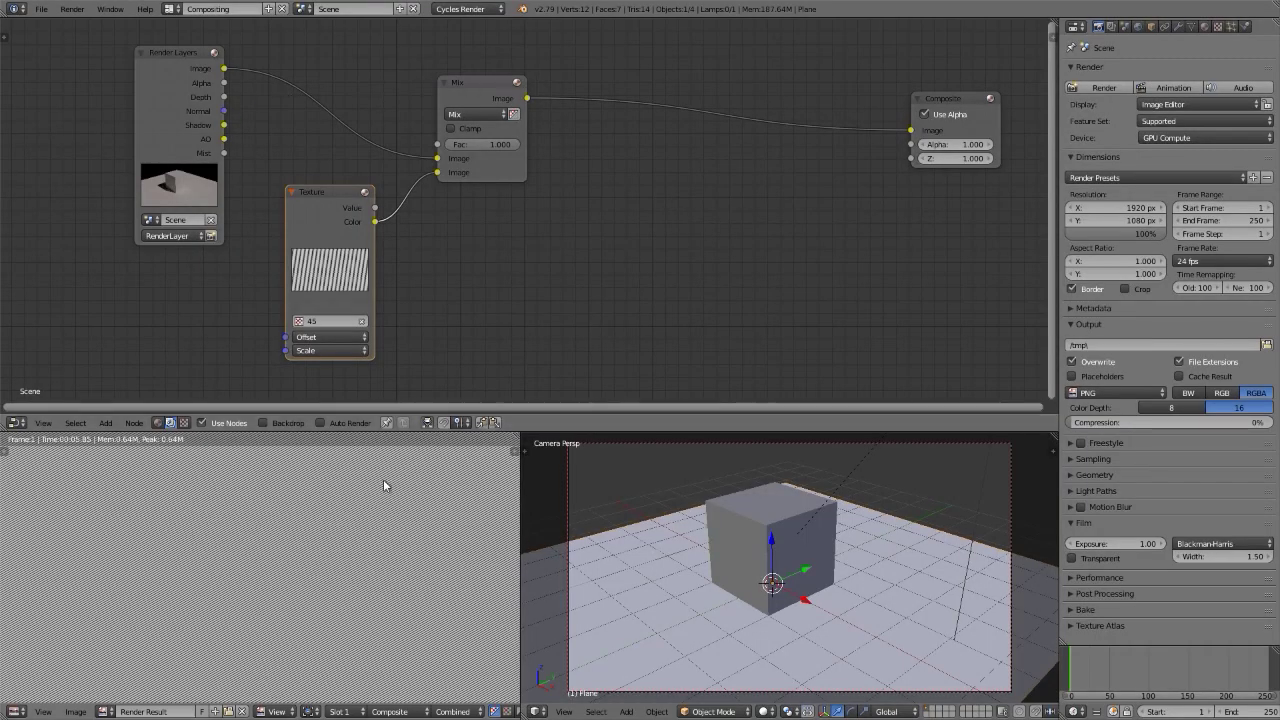
key("shift+space")
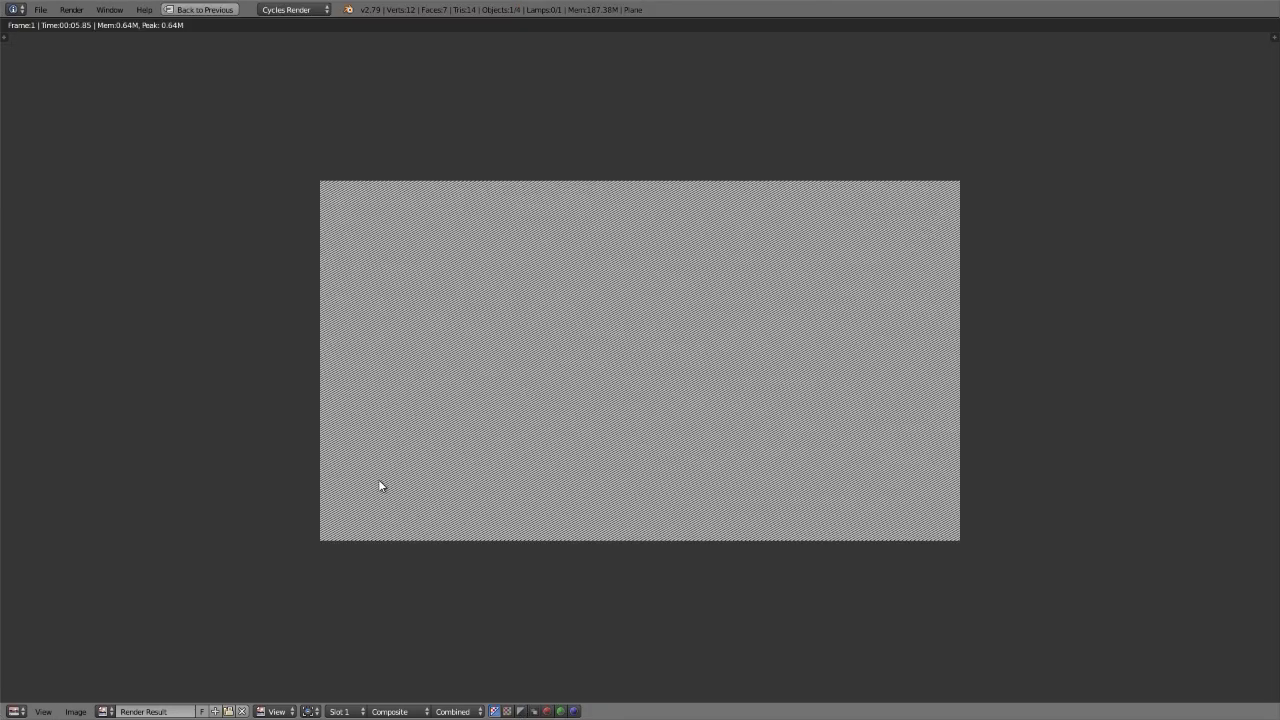
key("shift+space")
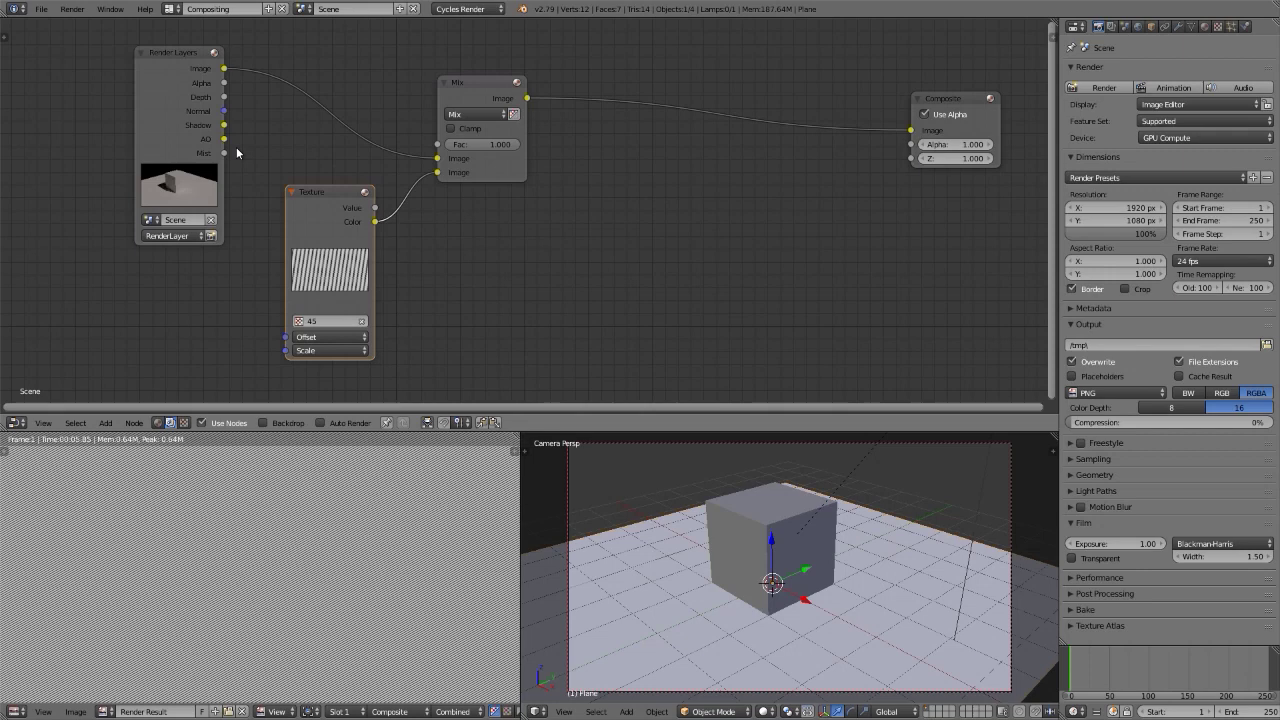
Reroute the Render Layers image to the Mix node's Fac input and insert a Math node into that link
key("shift+a")
mouse_move(237, 151)
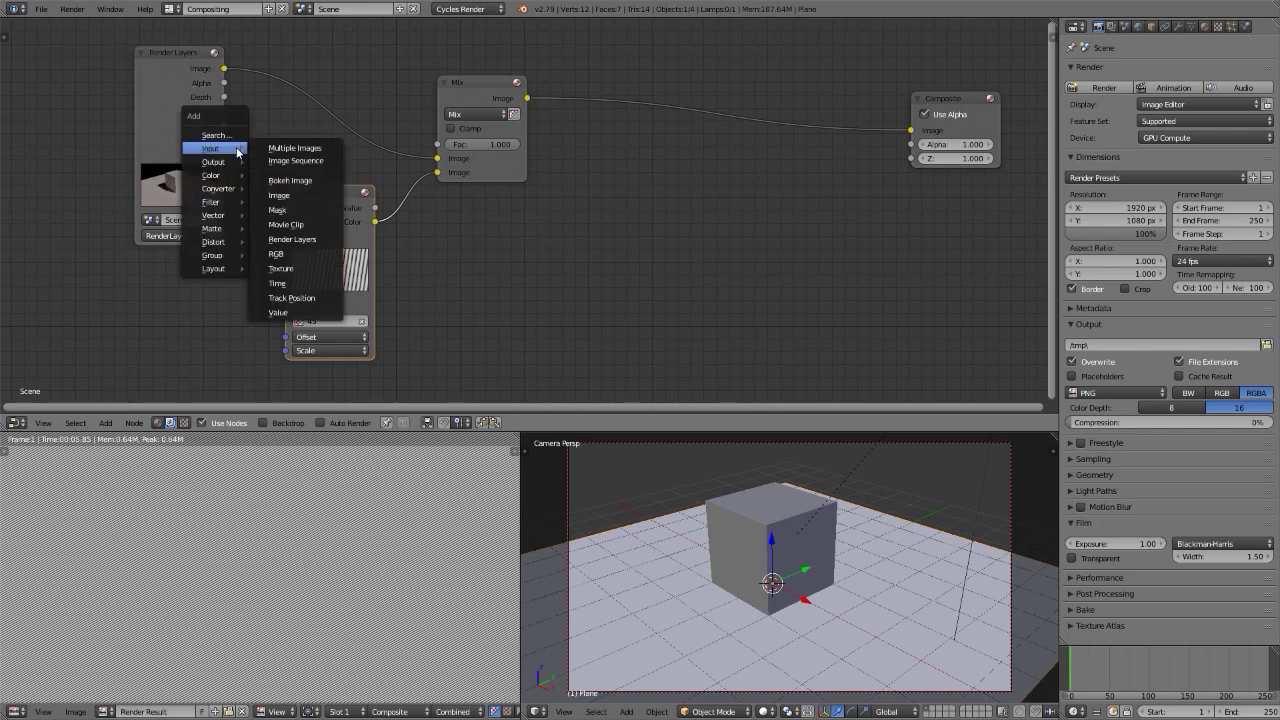
mouse_move(219, 190)
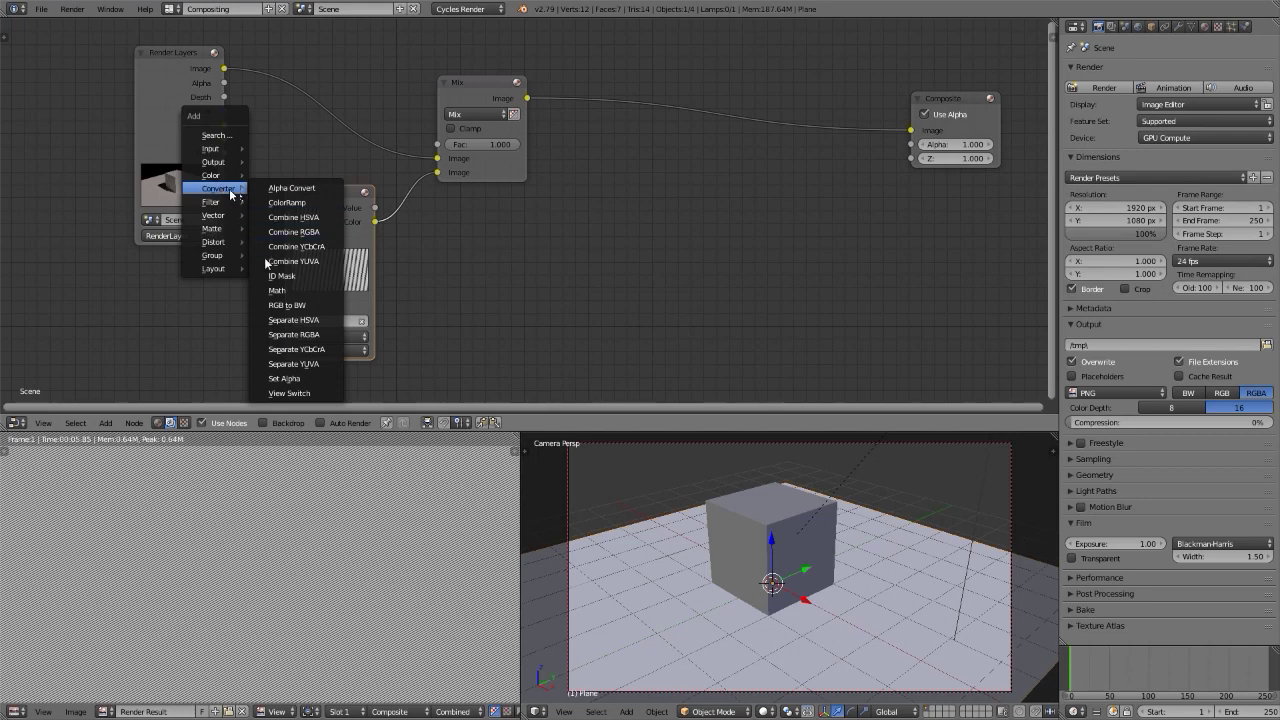
left_click(279, 290)
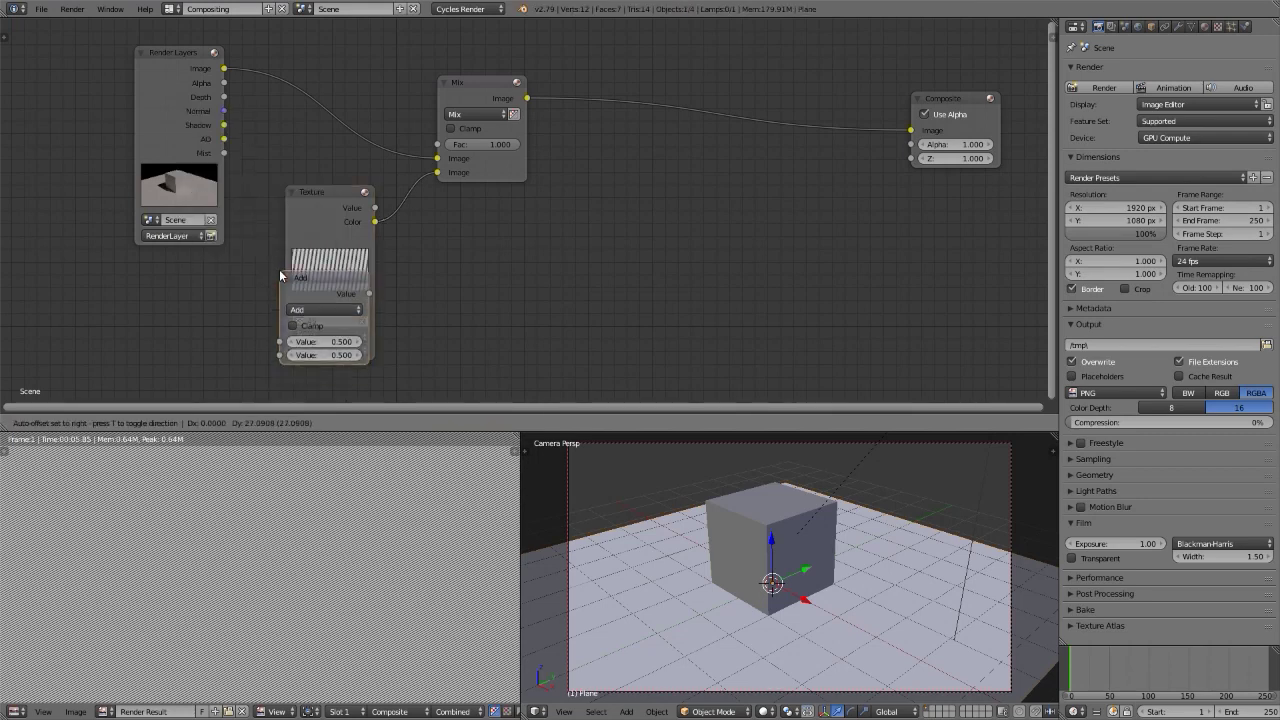
left_click(460, 238)
left_click_drag(437, 158, 437, 145)
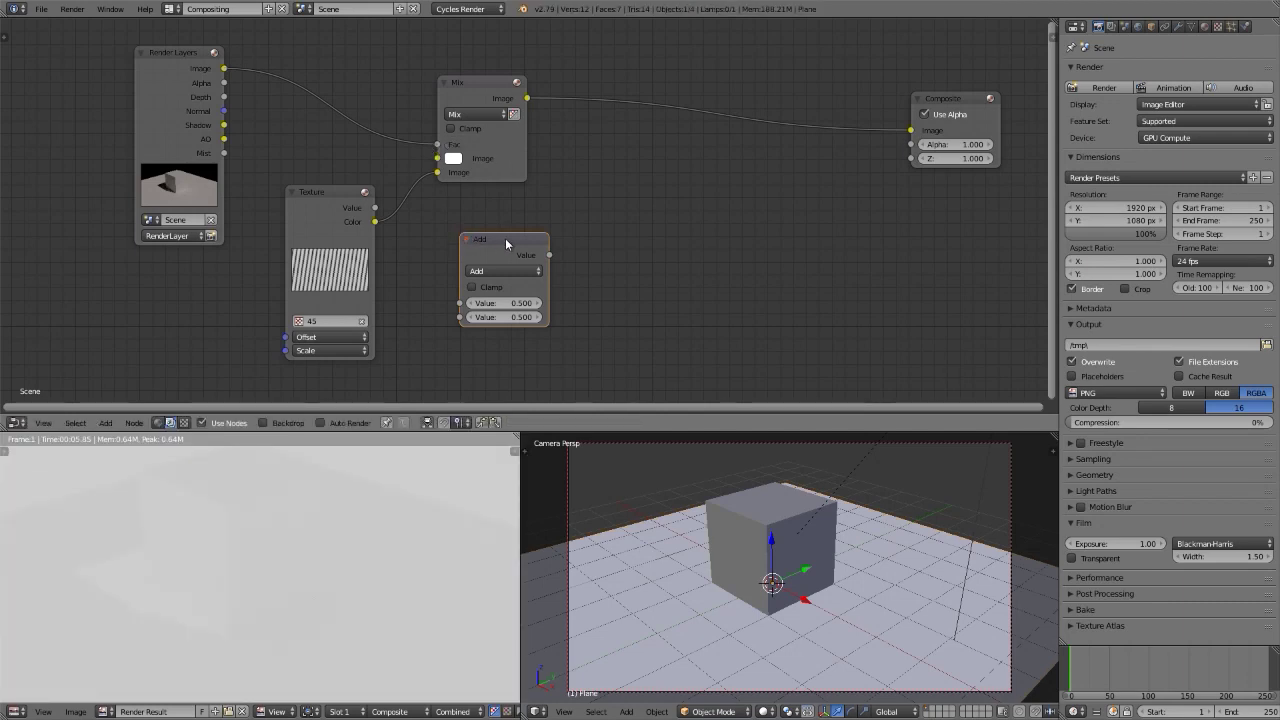
left_click_drag(505, 238, 334, 68)
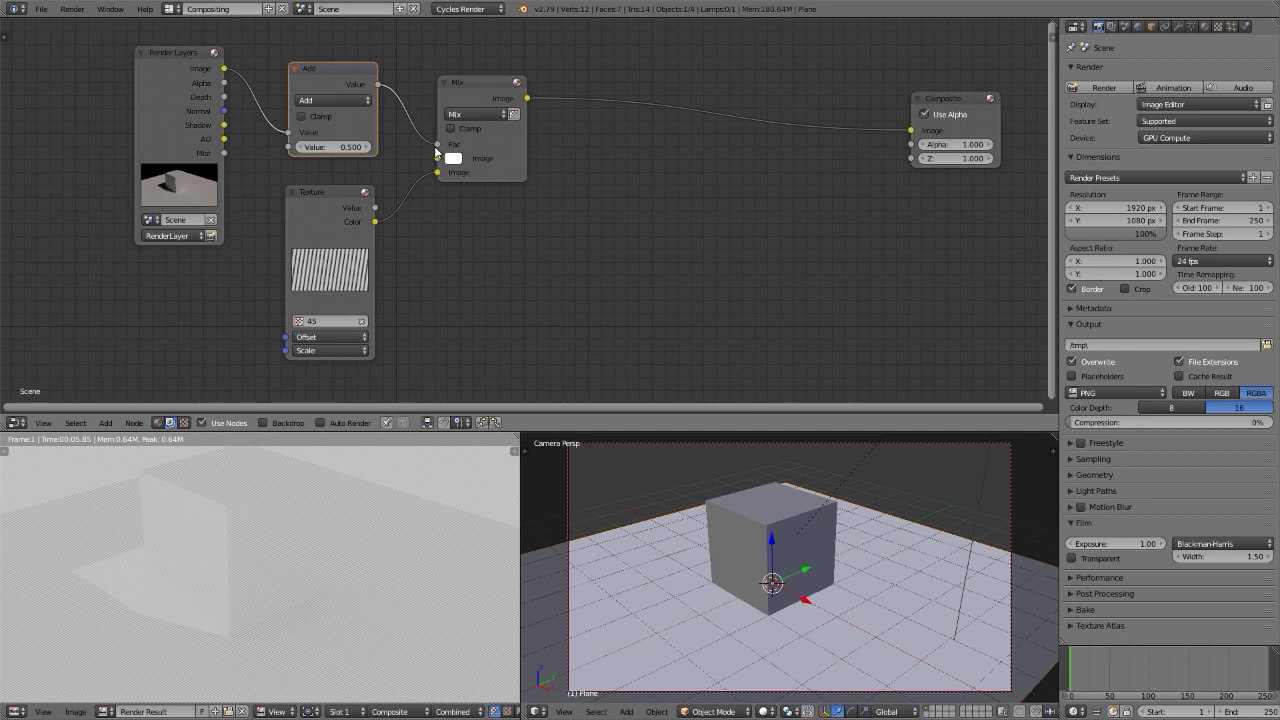
Set the Math node's operation to Less Than with a threshold value of 0.7
left_click(320, 99)
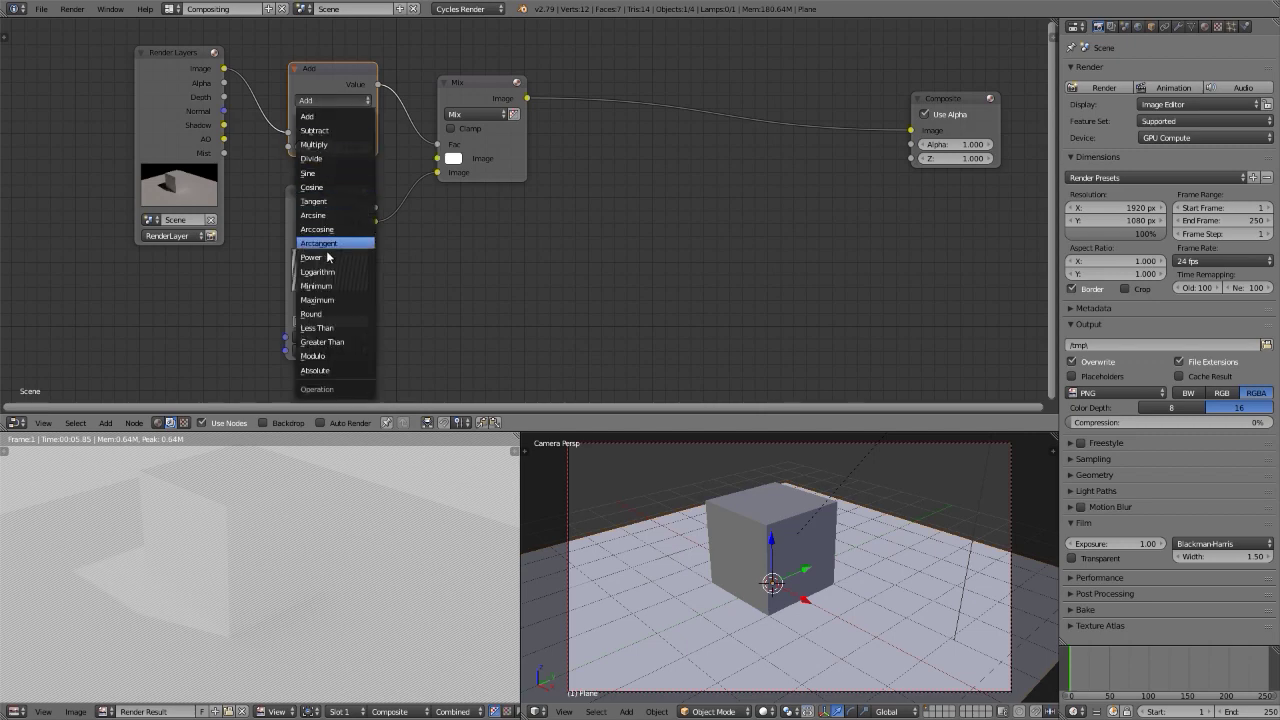
left_click(326, 327)
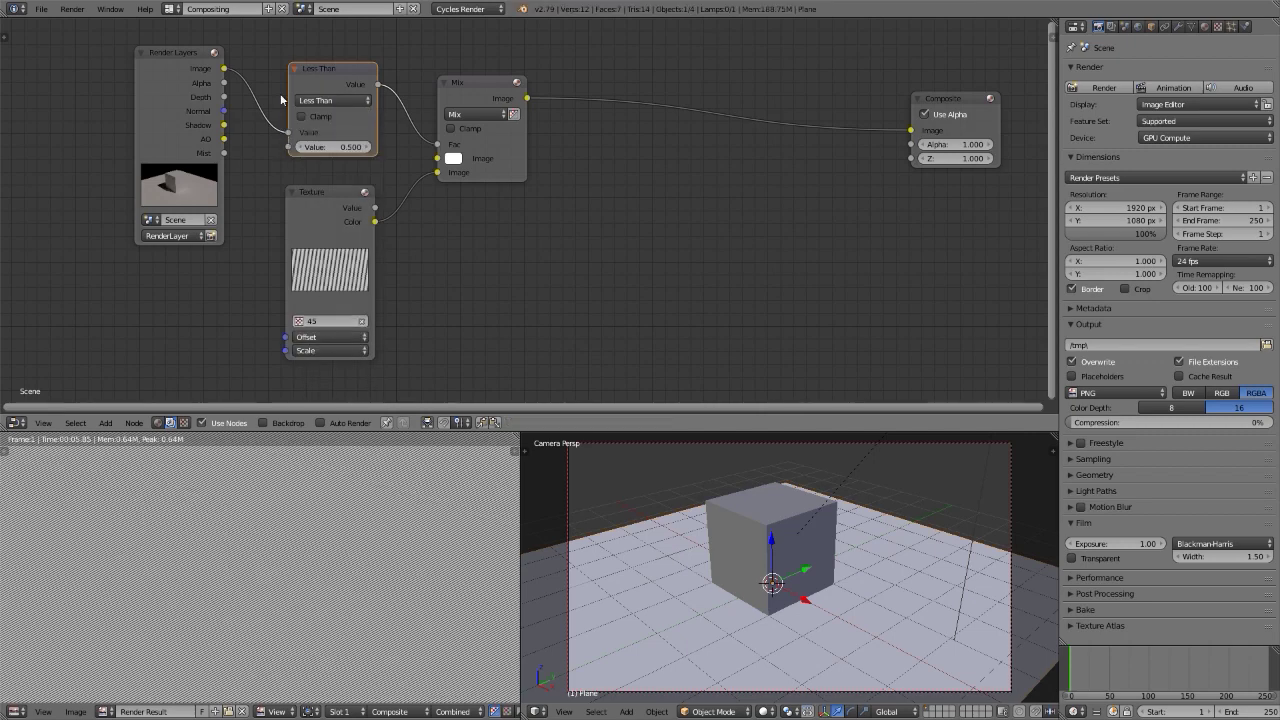
scroll(272, 81, "up", 3)
left_click(394, 203)
type(".7")
key("Return")
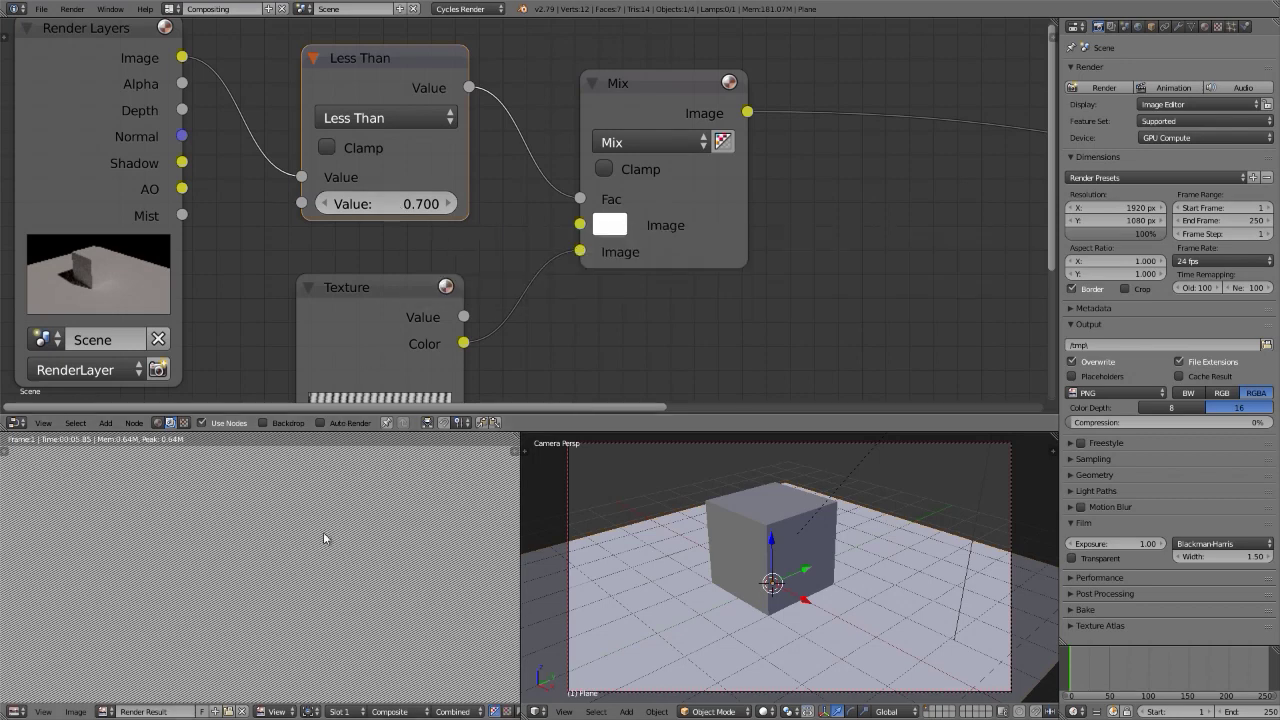
Maximize the render result view, show the RenderLayer image instead of the composite, and examine the cube's shading
key("shift+space")
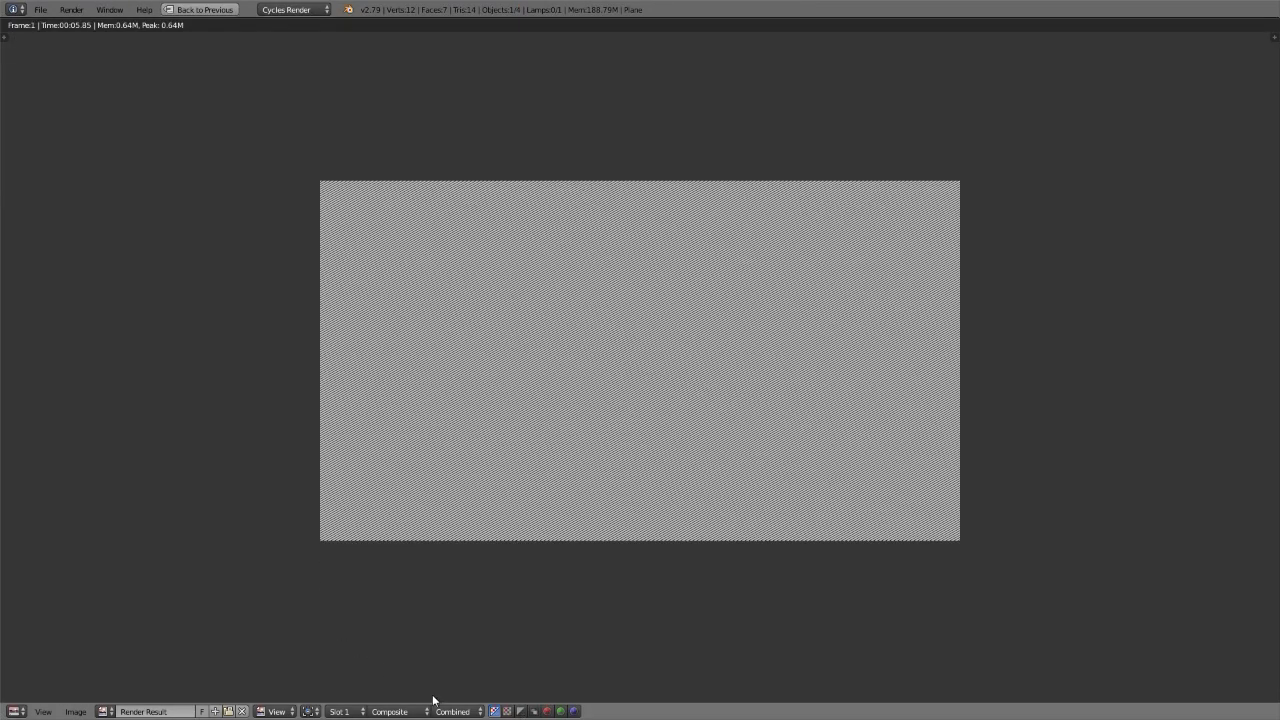
left_click(406, 711)
left_click(405, 681)
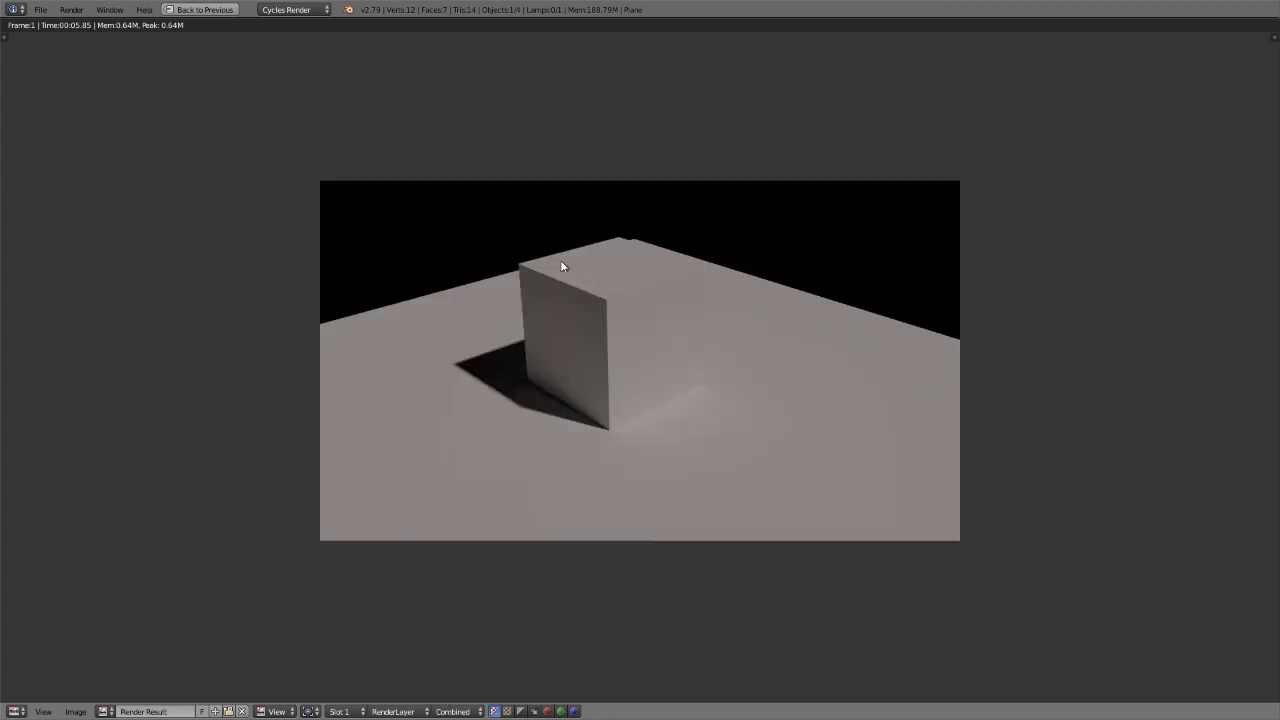
scroll(614, 277, "up", 3)
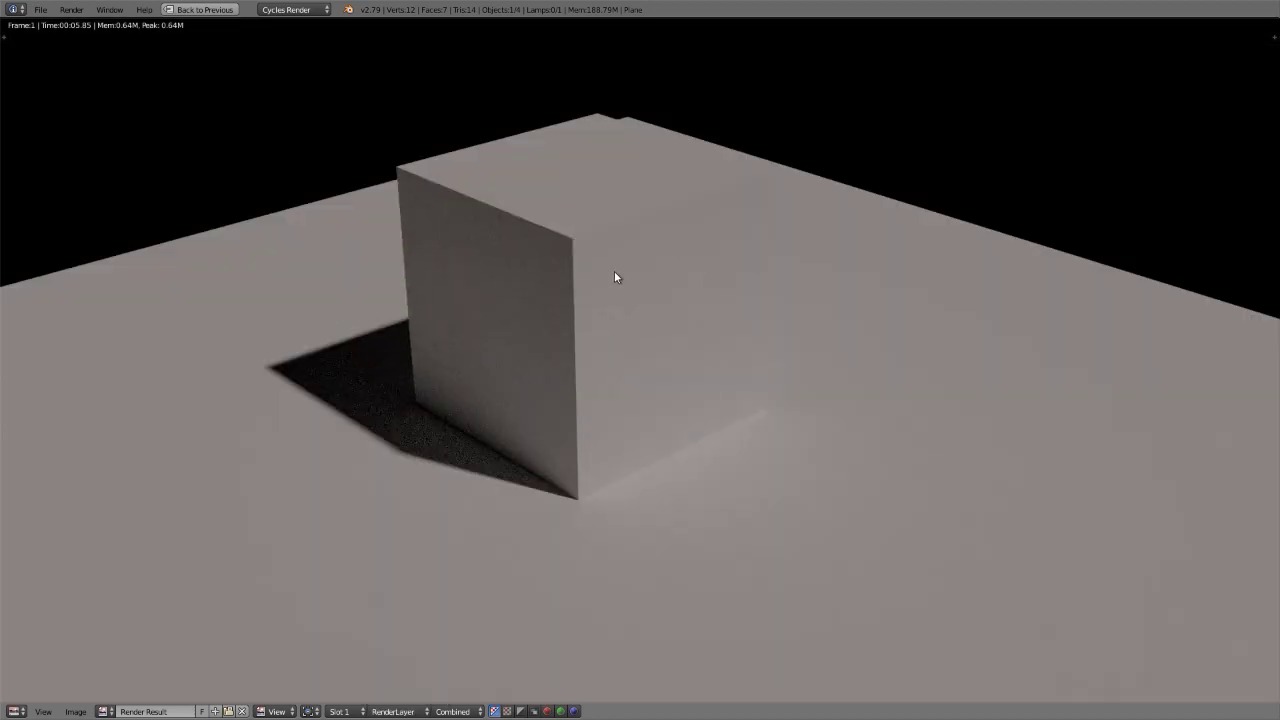
Leave the maximized render view and set the Less Than node's threshold value to 0.4
left_click_drag(590, 161, 603, 190)
key("Escape")
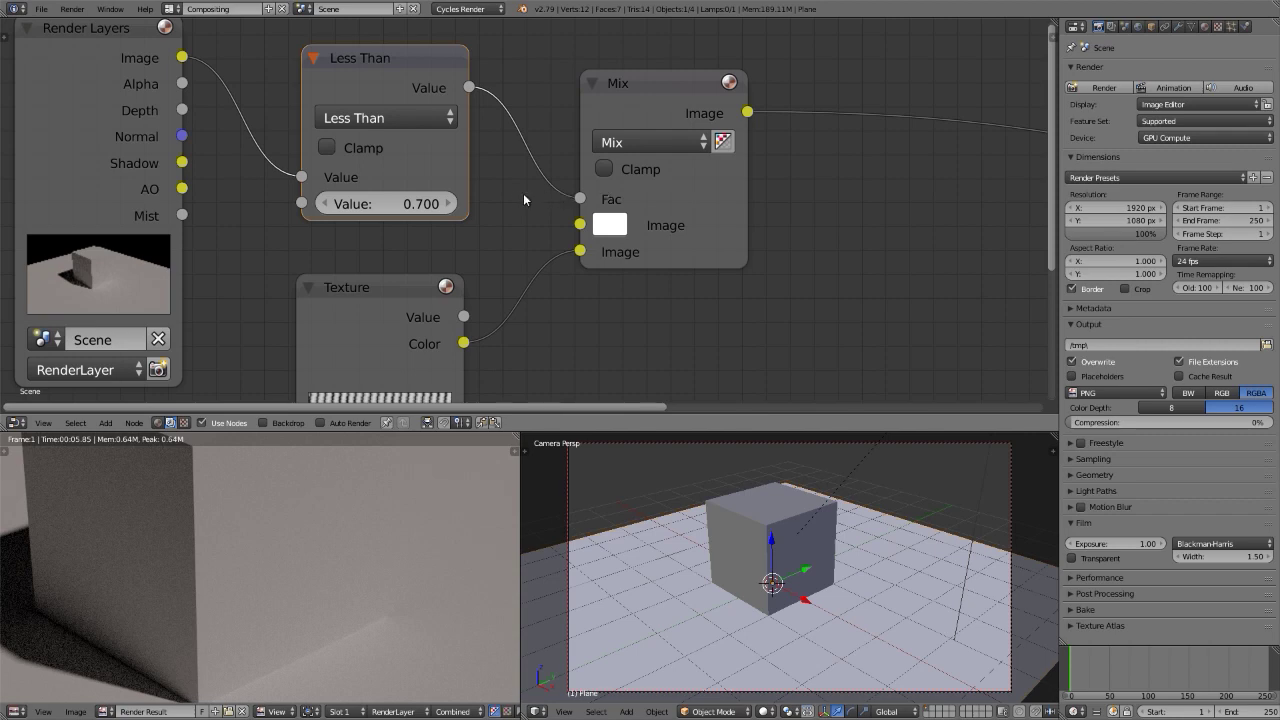
scroll(514, 193, "down", 2)
scroll(514, 193, "down", 1)
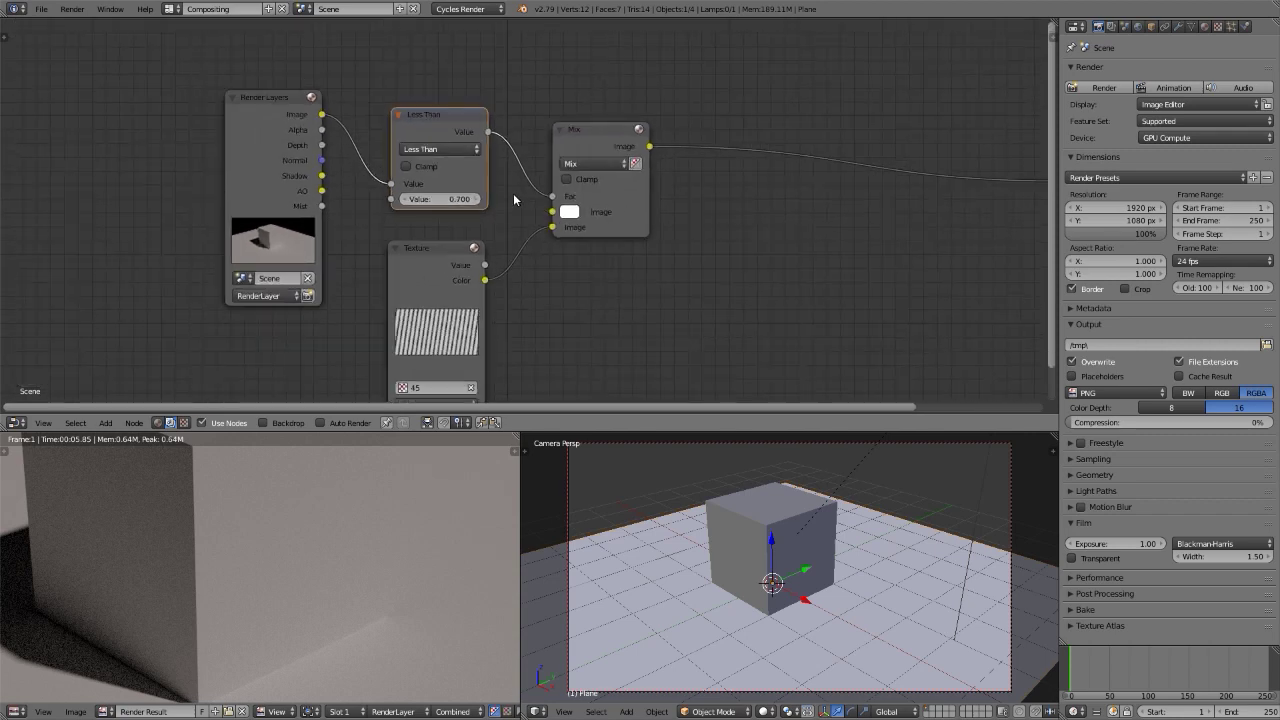
middle_click_drag(513, 193, 510, 152)
scroll(510, 151, "down", 1)
left_click(437, 156)
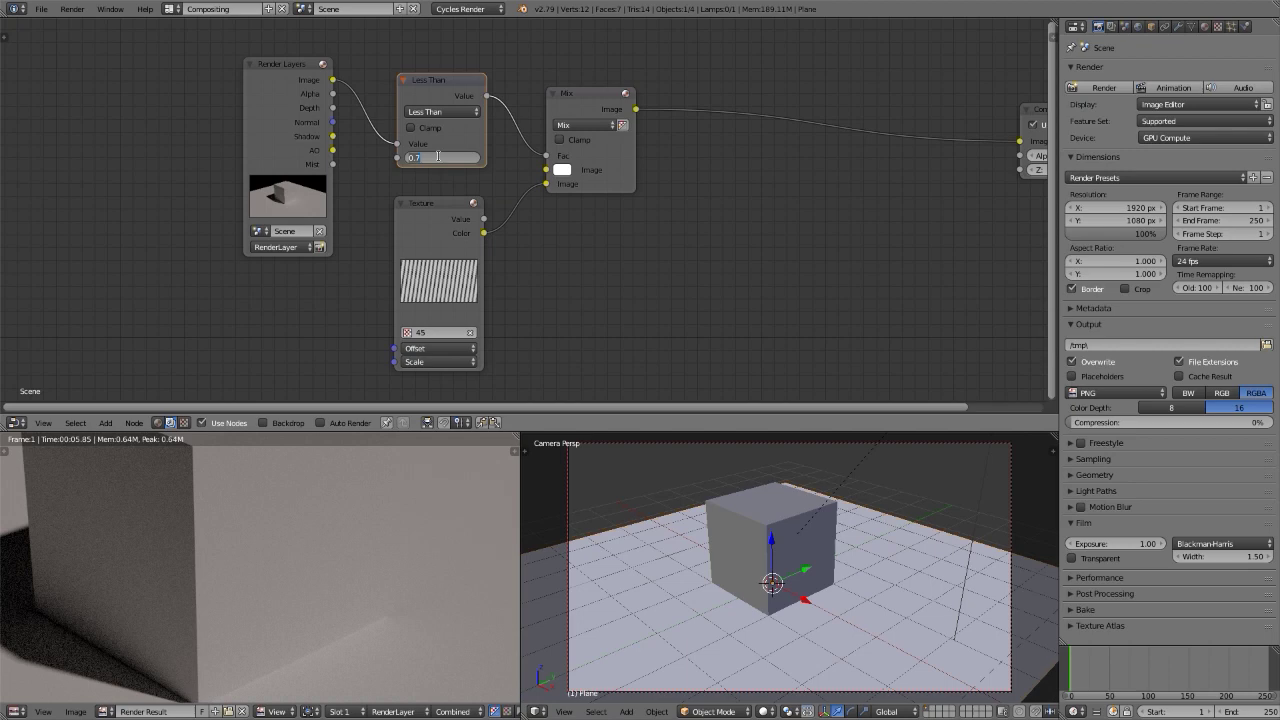
key("BackSpace")
type(".4")
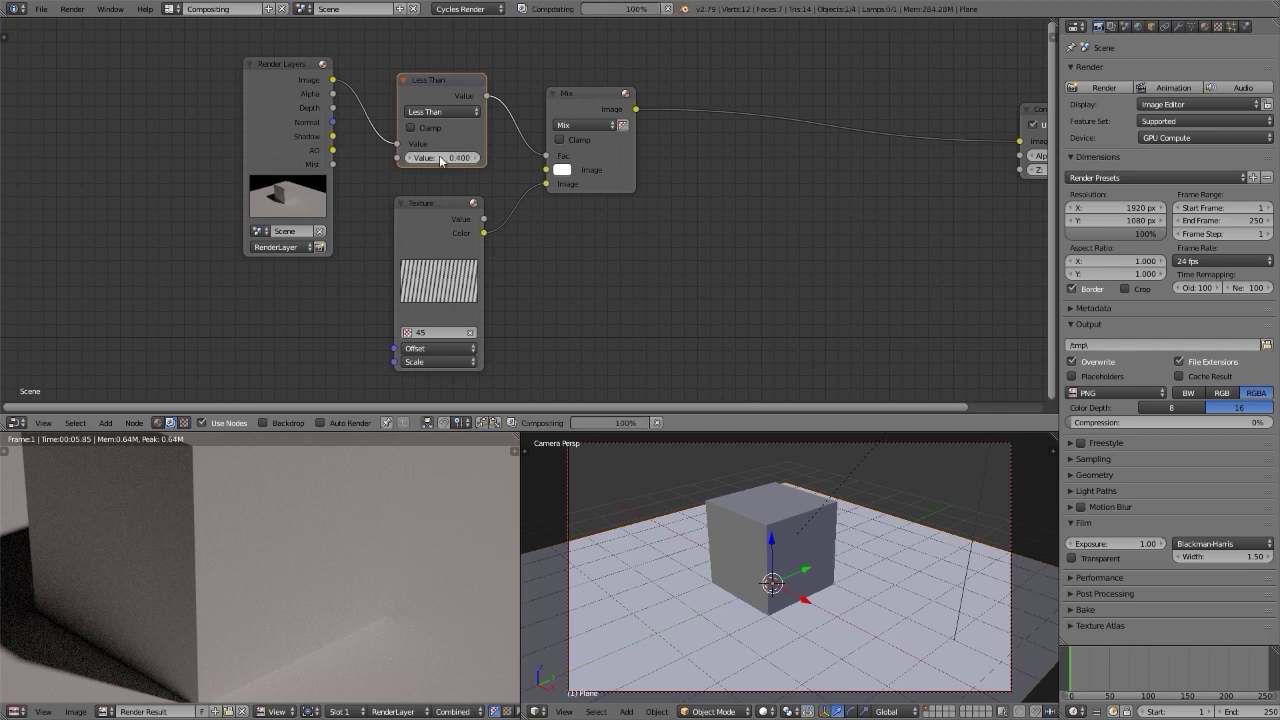
key("Return")
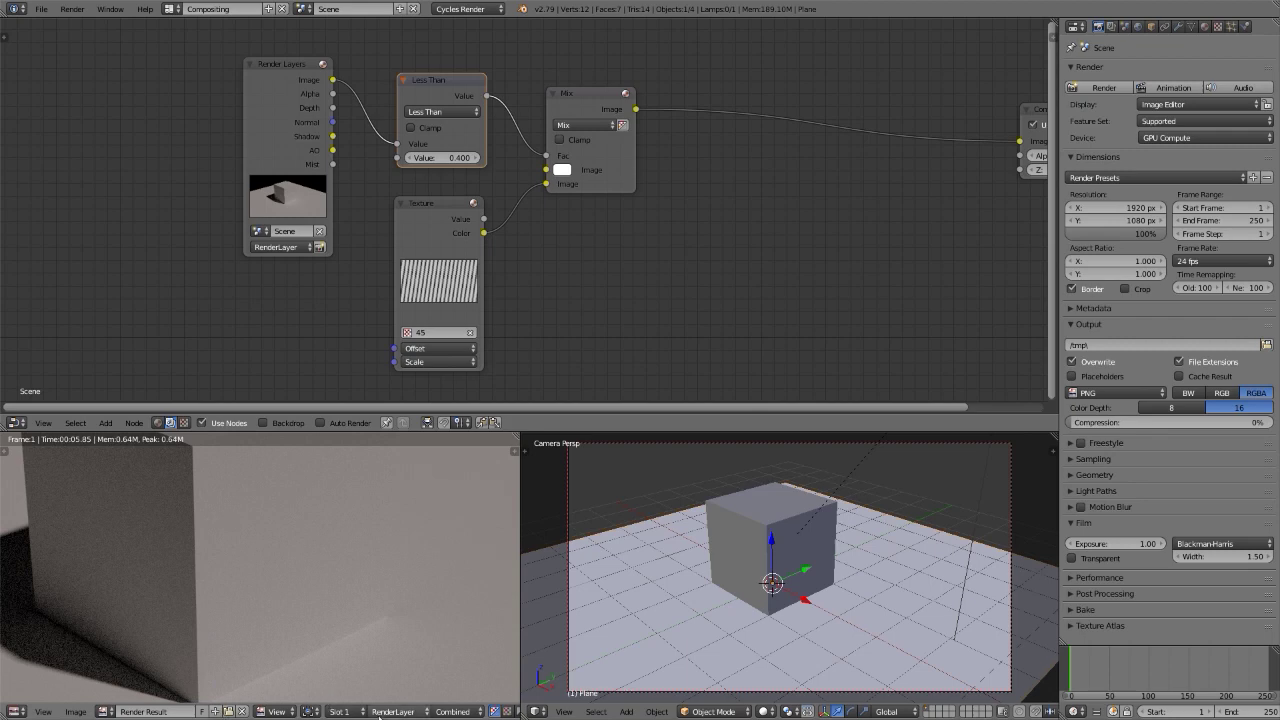
Switch the render result back to the Composite layer, set the Mix node's blend type to Darken, and check the result maximized
left_click(393, 711)
left_click(397, 696)
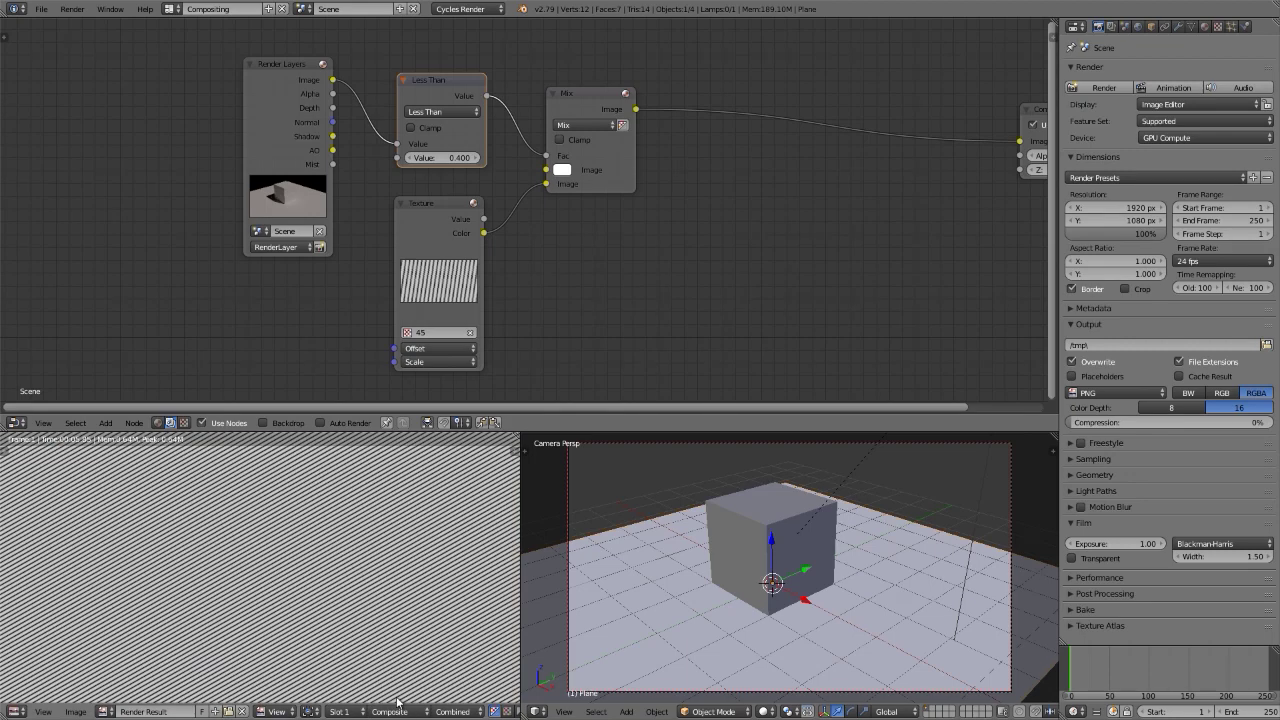
left_click(585, 125)
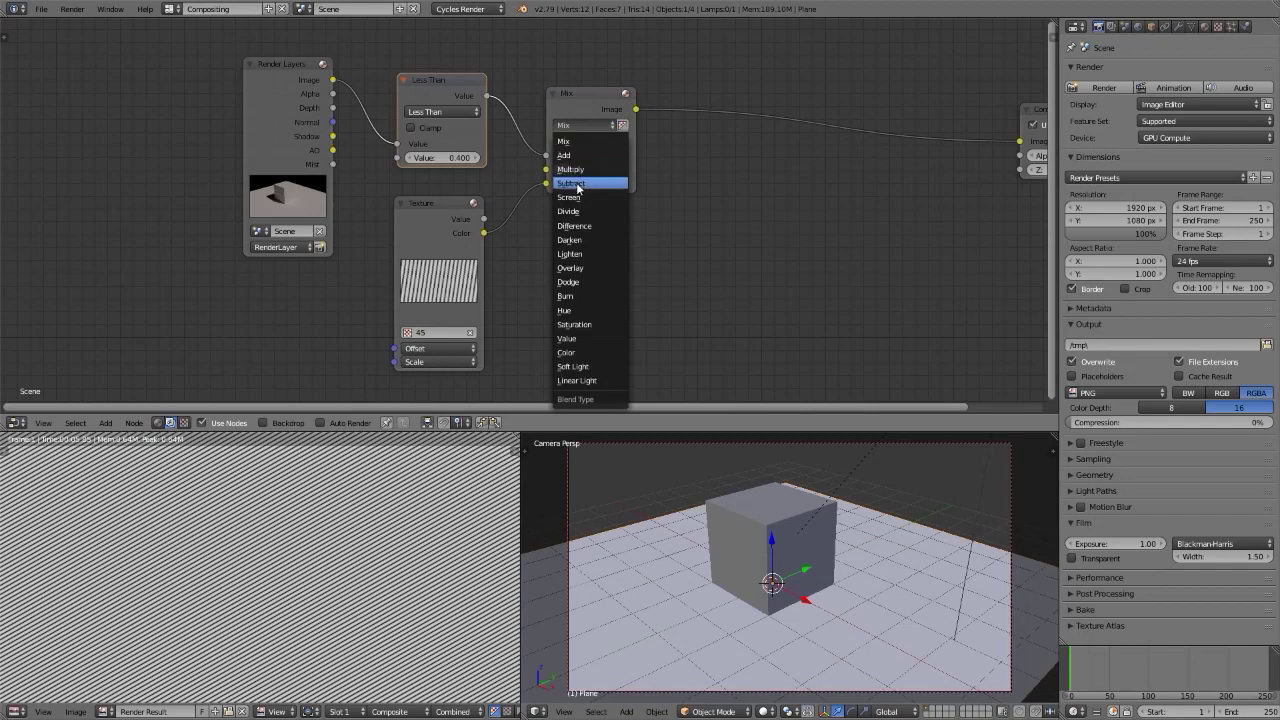
left_click(570, 240)
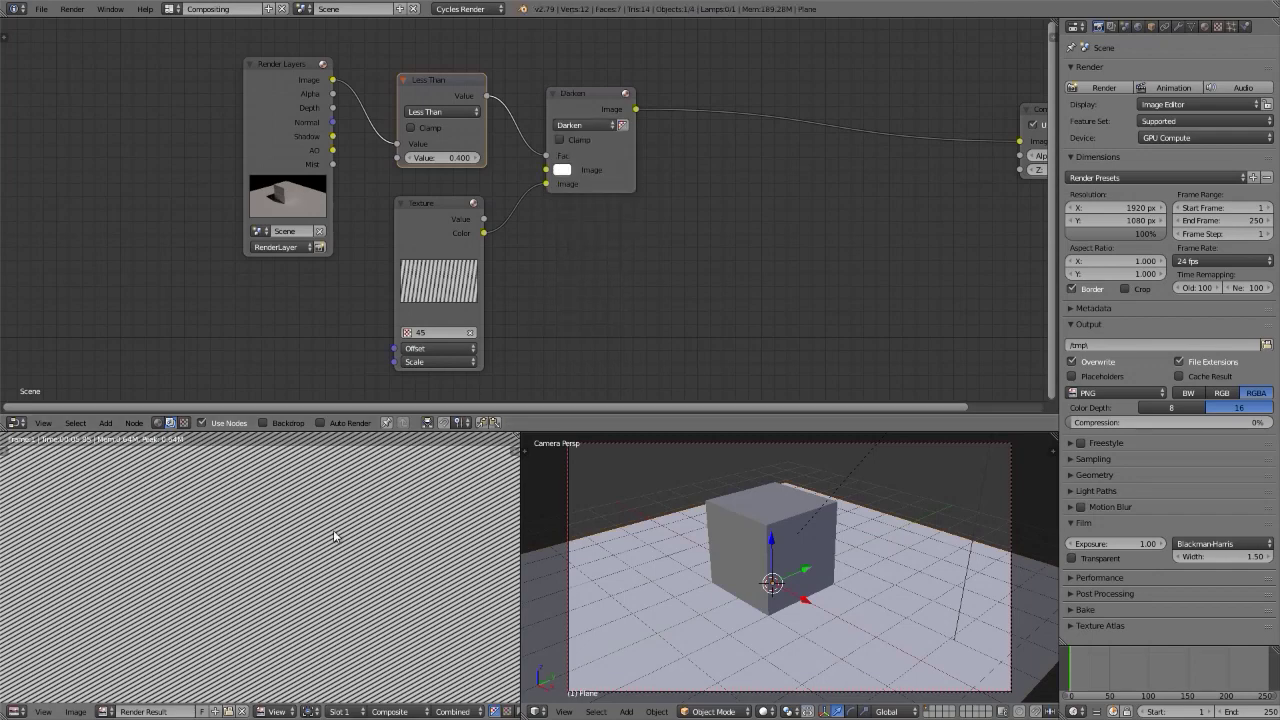
key("ctrl+Up")
key("ctrl+Down")
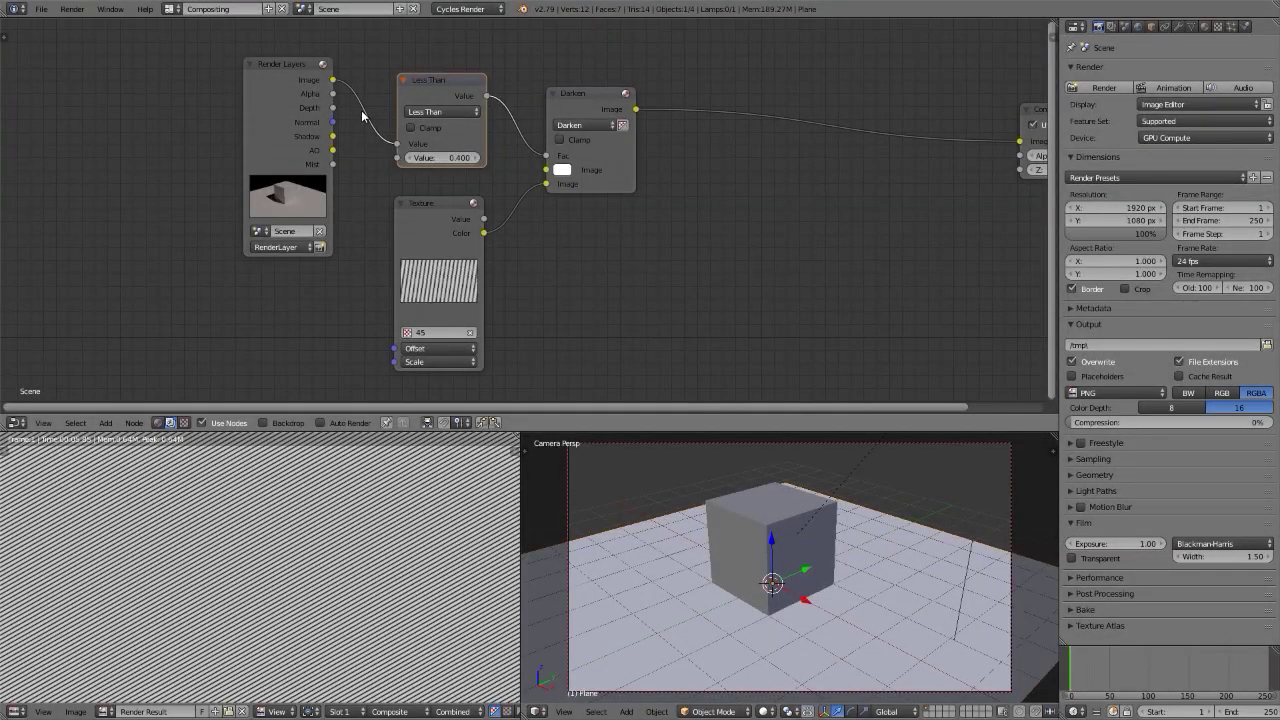
Set the Less Than node's threshold value to 0.3 and check the composite in the maximized view
left_click(443, 160)
type("0.3")
key("Return")
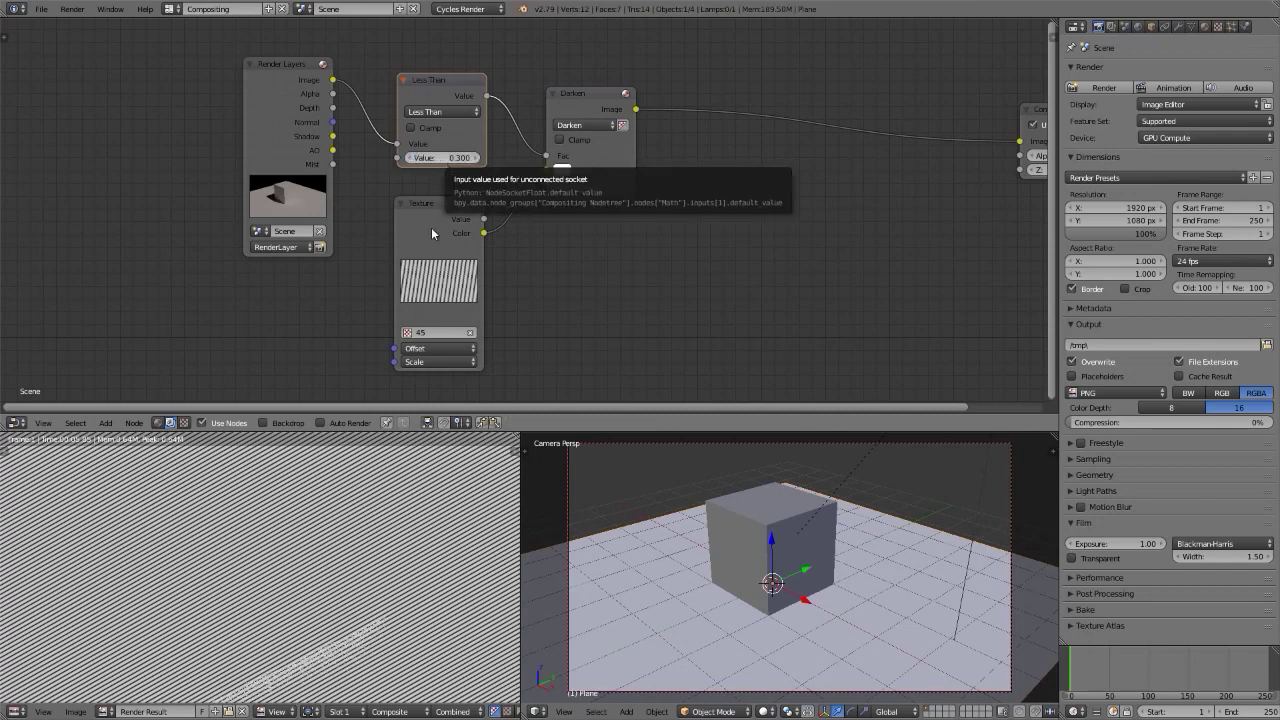
key("ctrl+Up")
key("ctrl+Down")
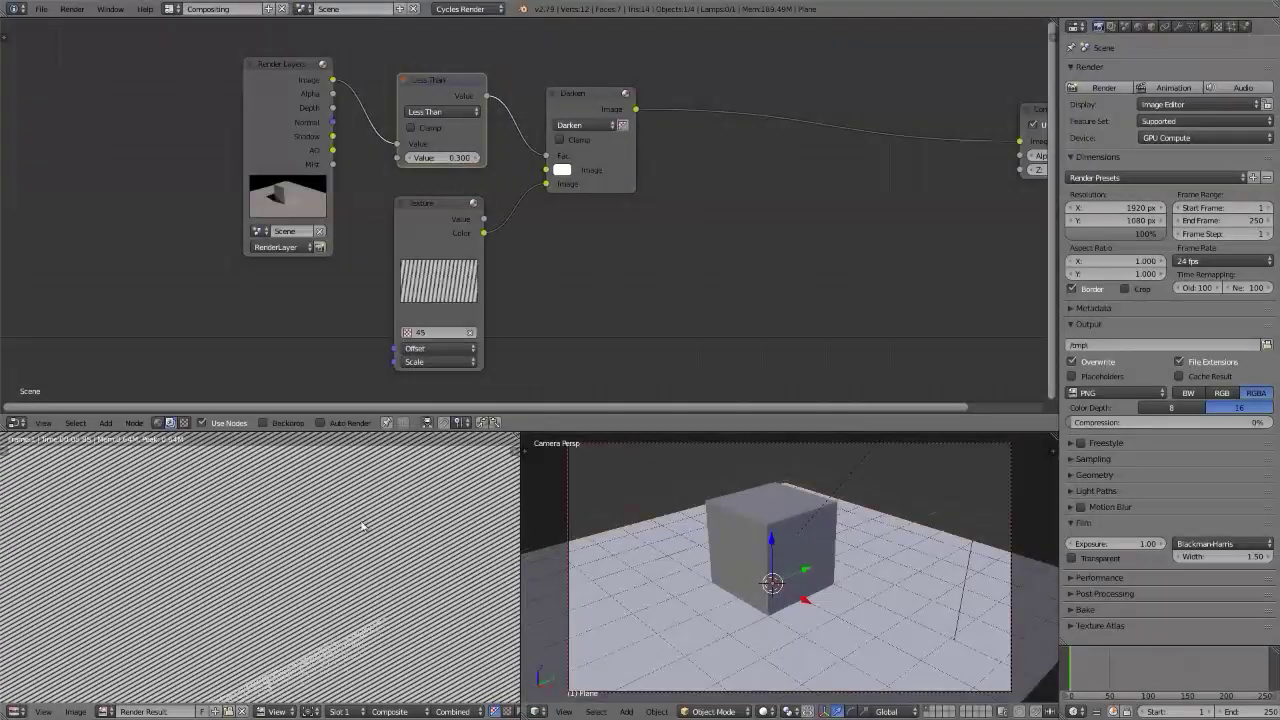
Set the Less Than node's threshold value to 0.2 and examine the cube's stripe shading in the maximized composite
left_click(440, 159)
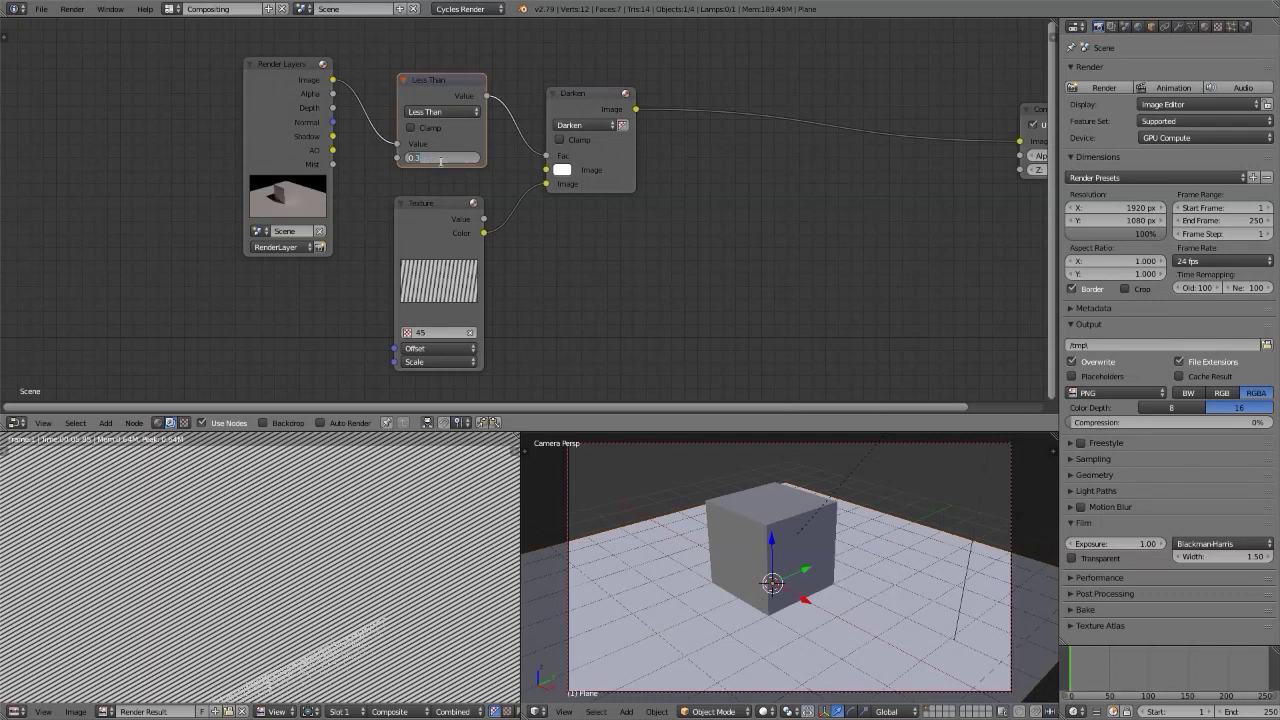
type("0.2")
key("Return")
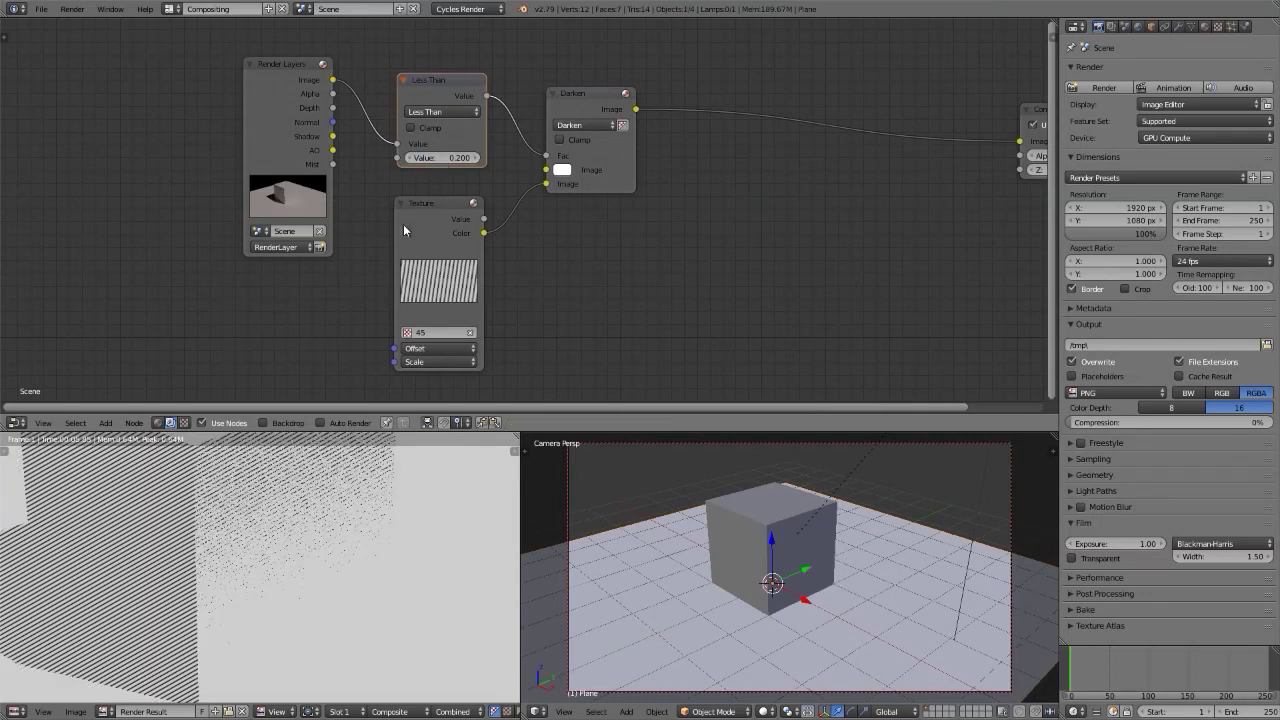
key("ctrl+Up")
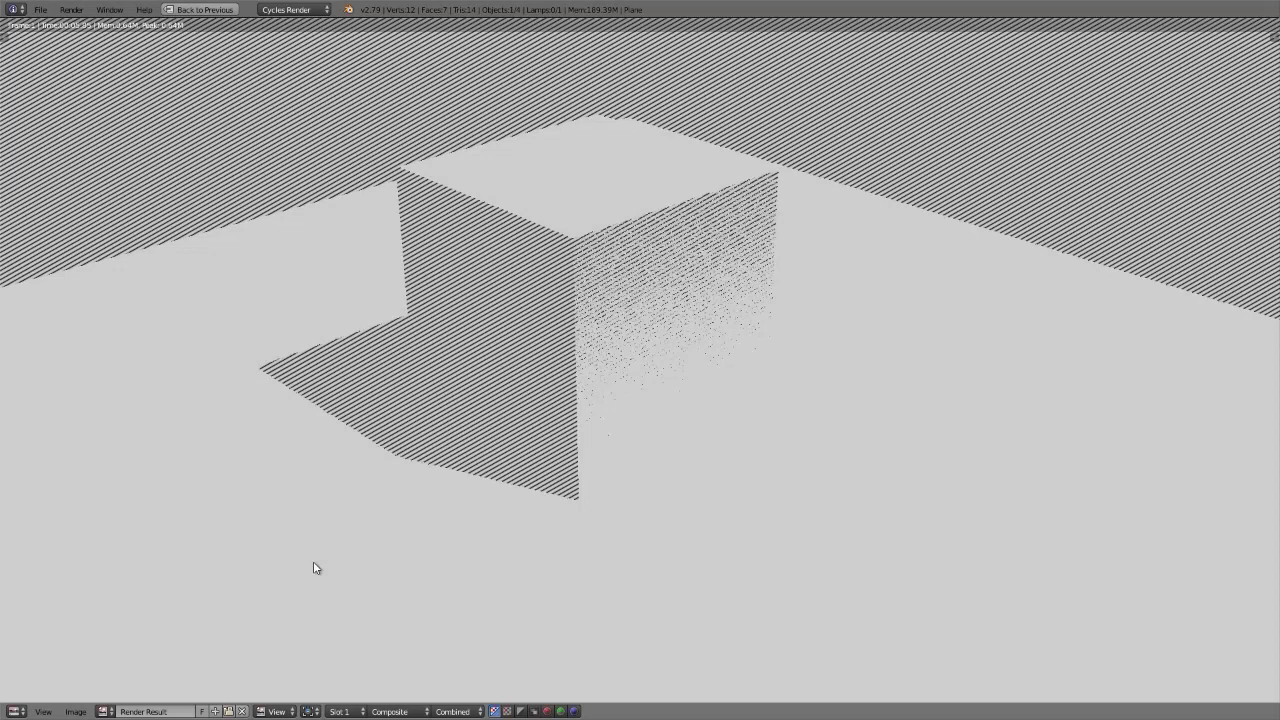
scroll(313, 568, "down", 3)
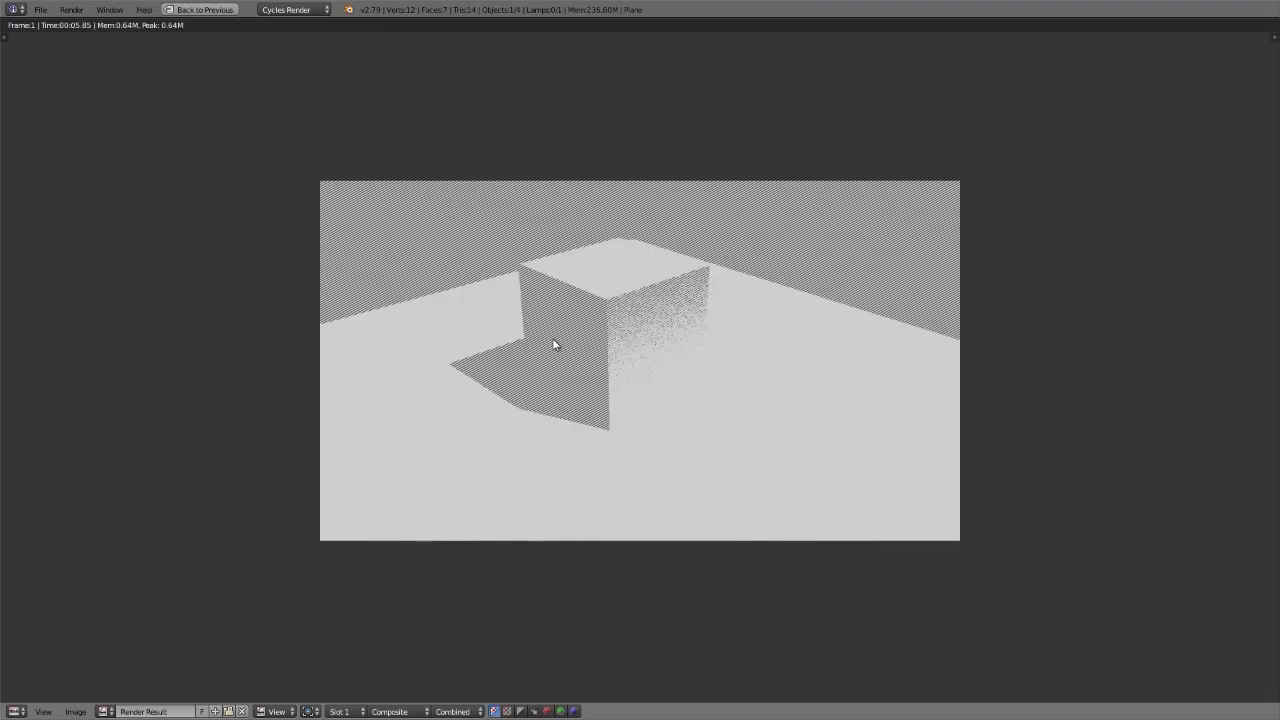
scroll(553, 344, "up", 3)
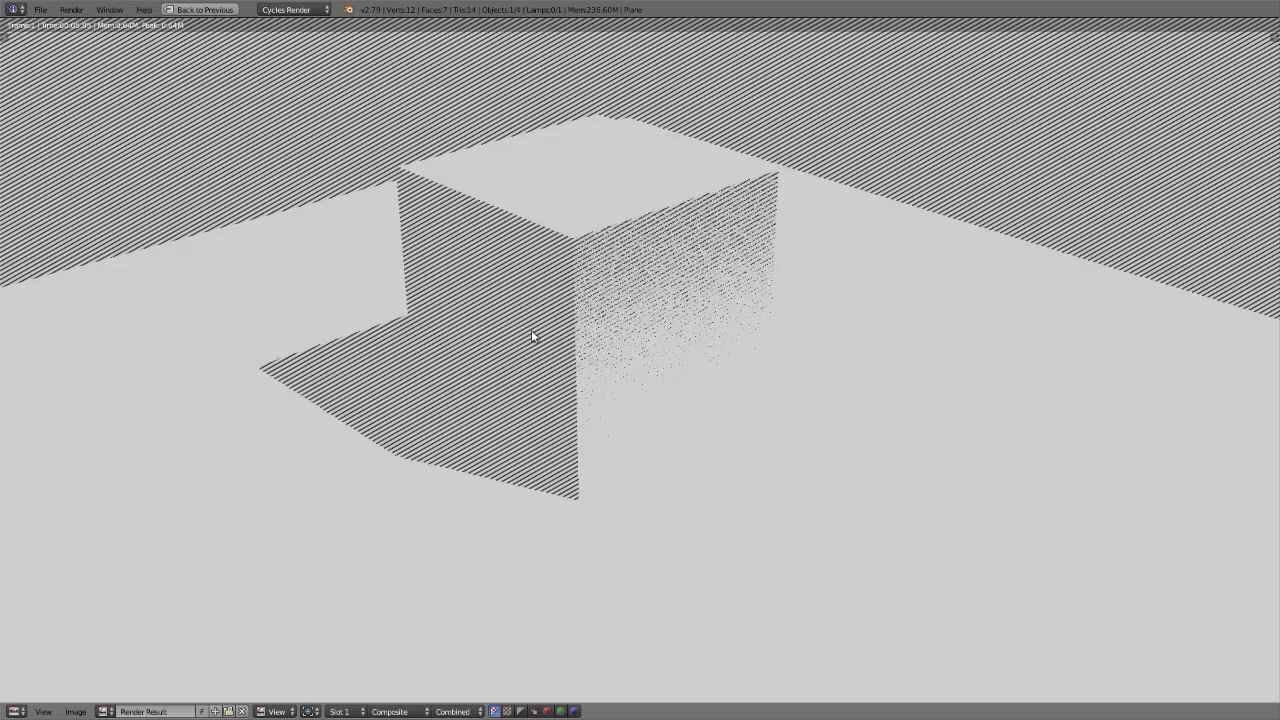
key("ctrl+Up")
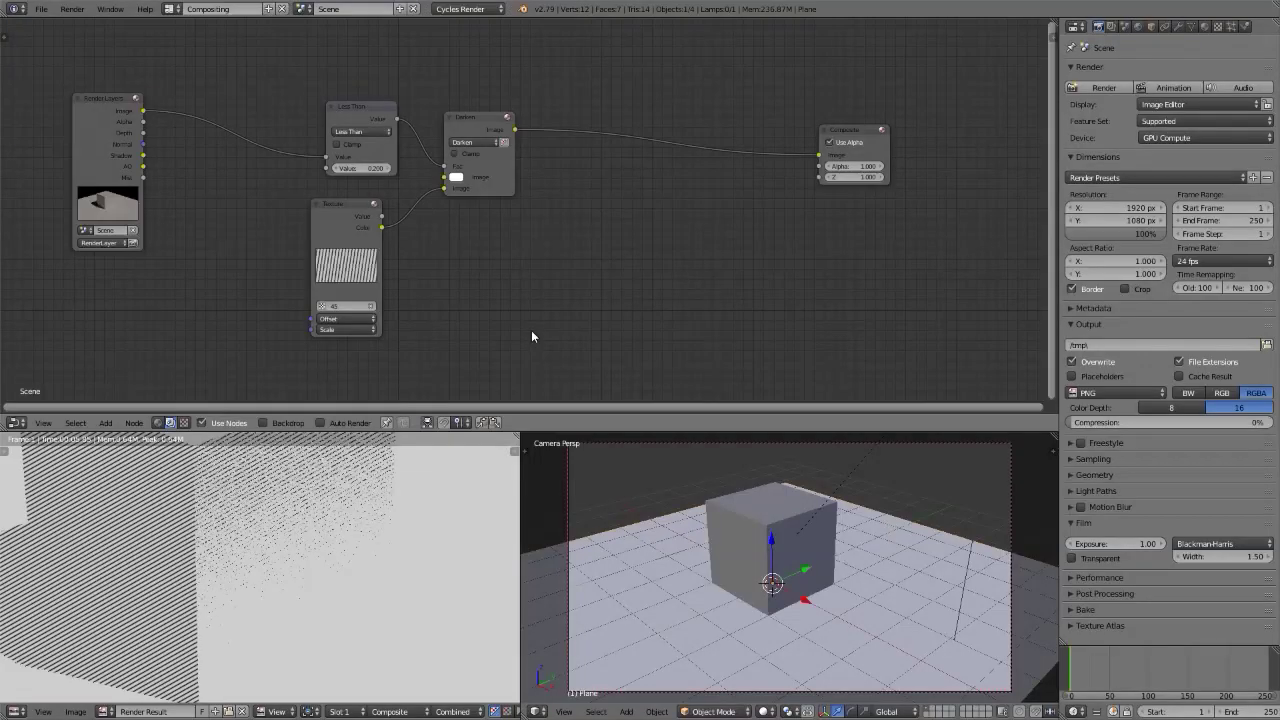
Change the Wood node of texture 45 from Bands to Band Noise and return to the compositing nodes
left_click(184, 423)
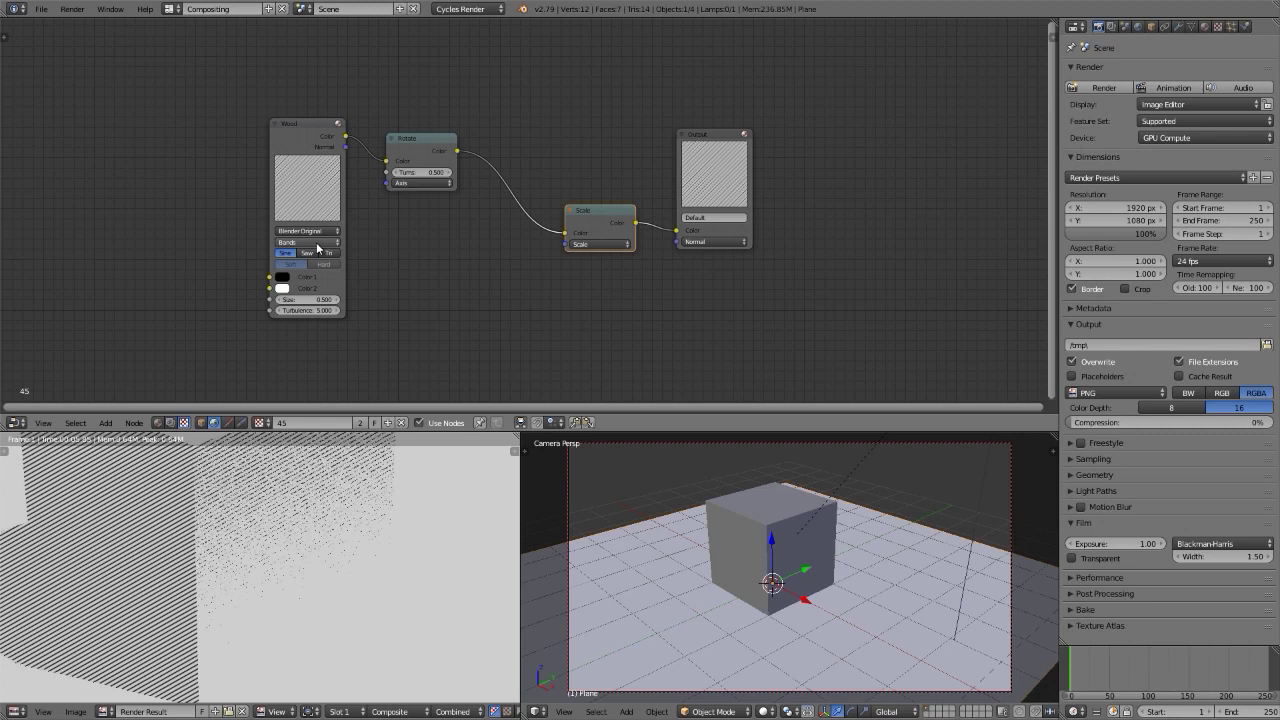
left_click(318, 243)
left_click(307, 207)
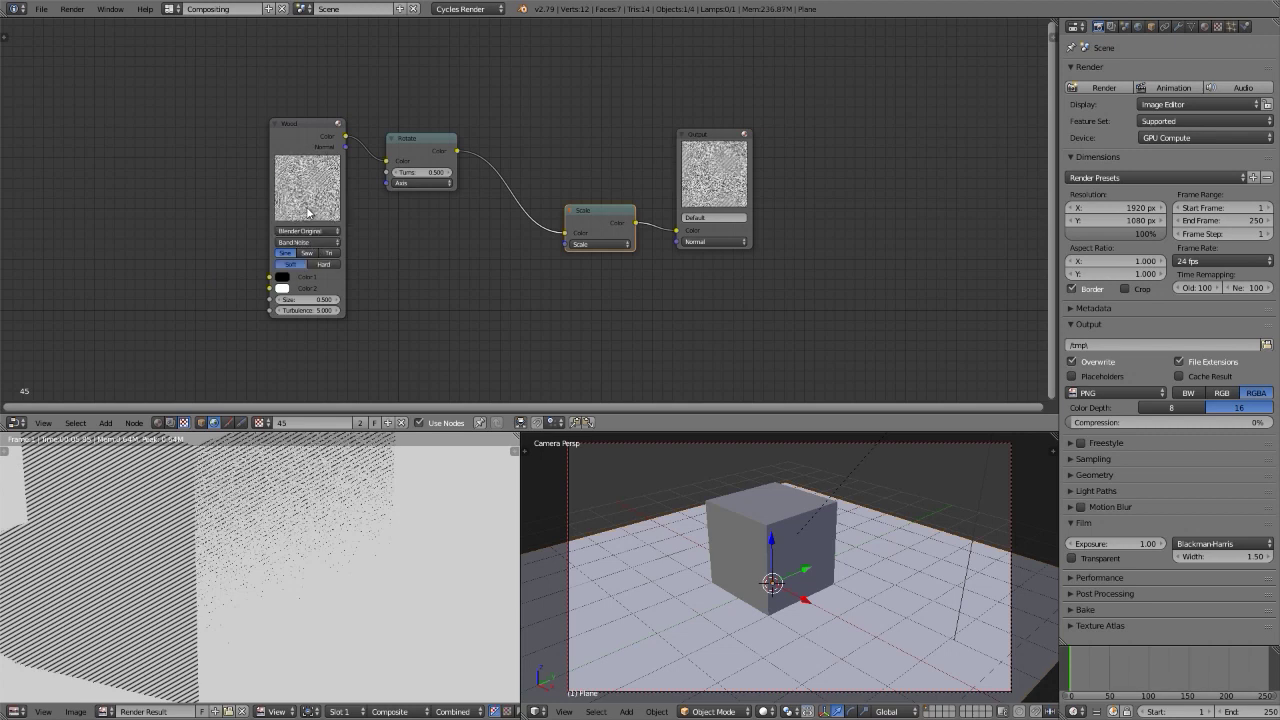
left_click(169, 423)
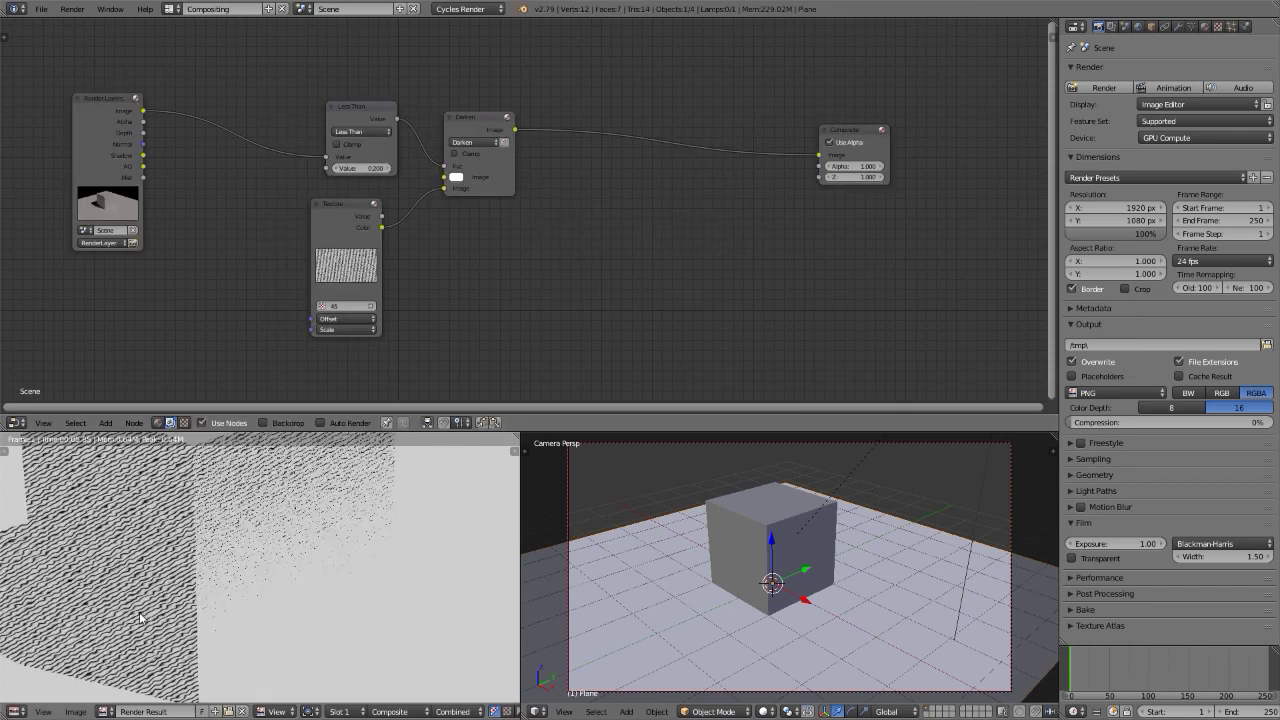
Edit the X and Y scale values of the Scale node together in texture 45
left_click(184, 423)
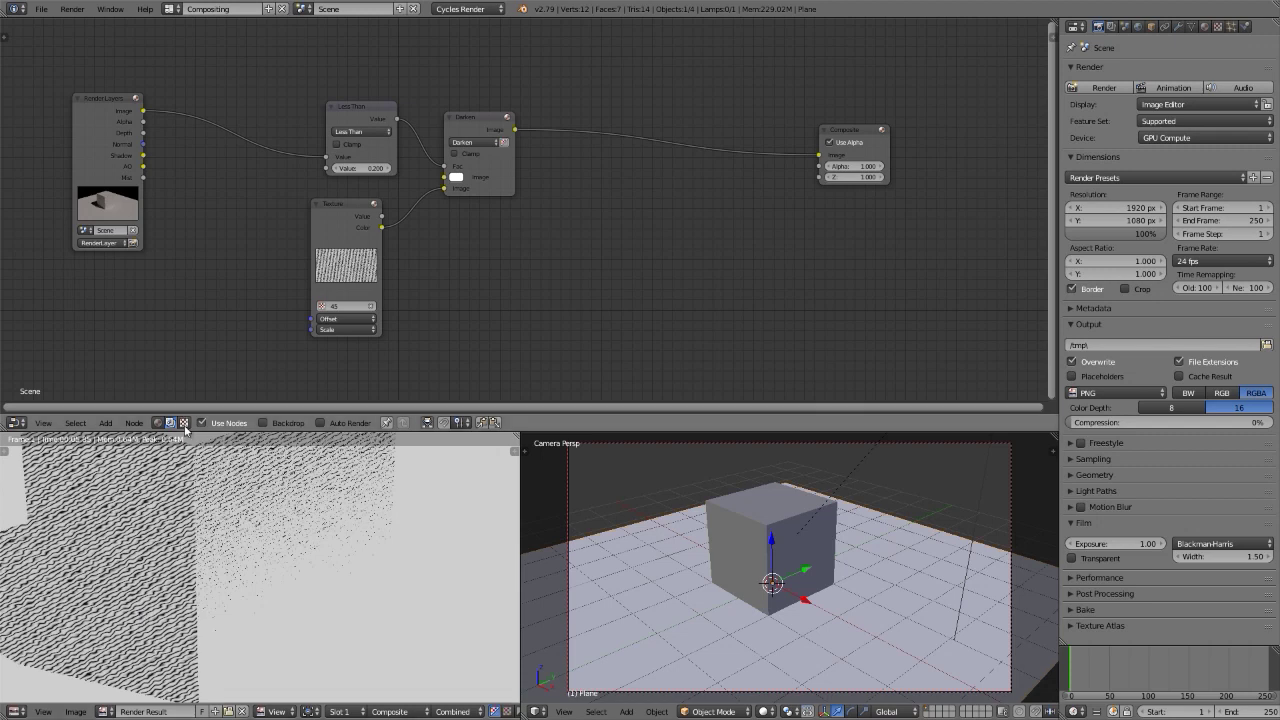
left_click(606, 245)
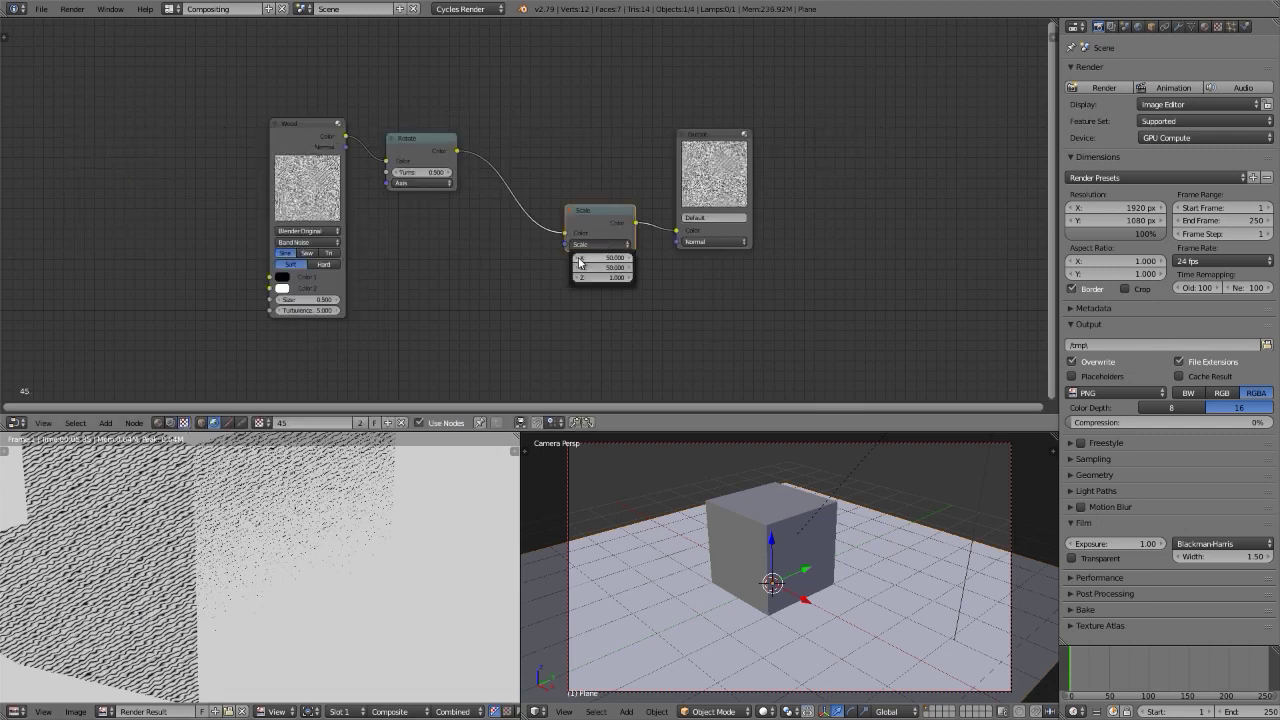
left_click_drag(585, 262, 582, 257)
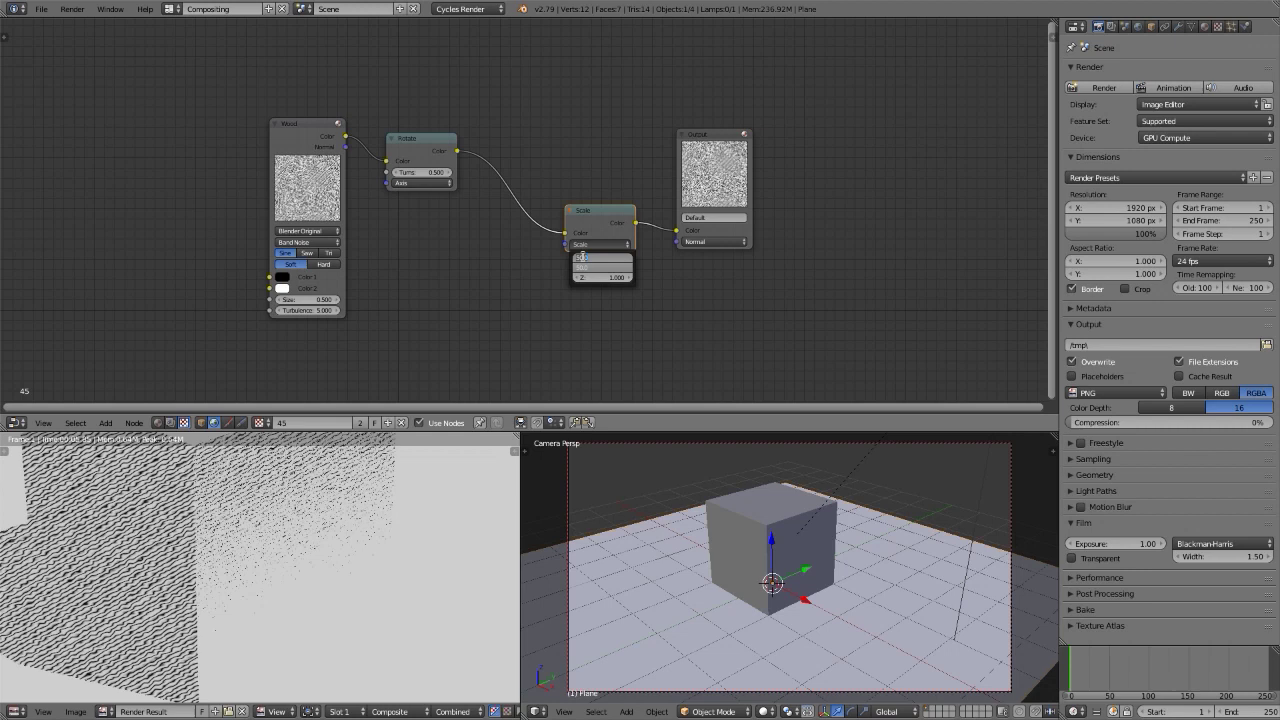
key("Return")
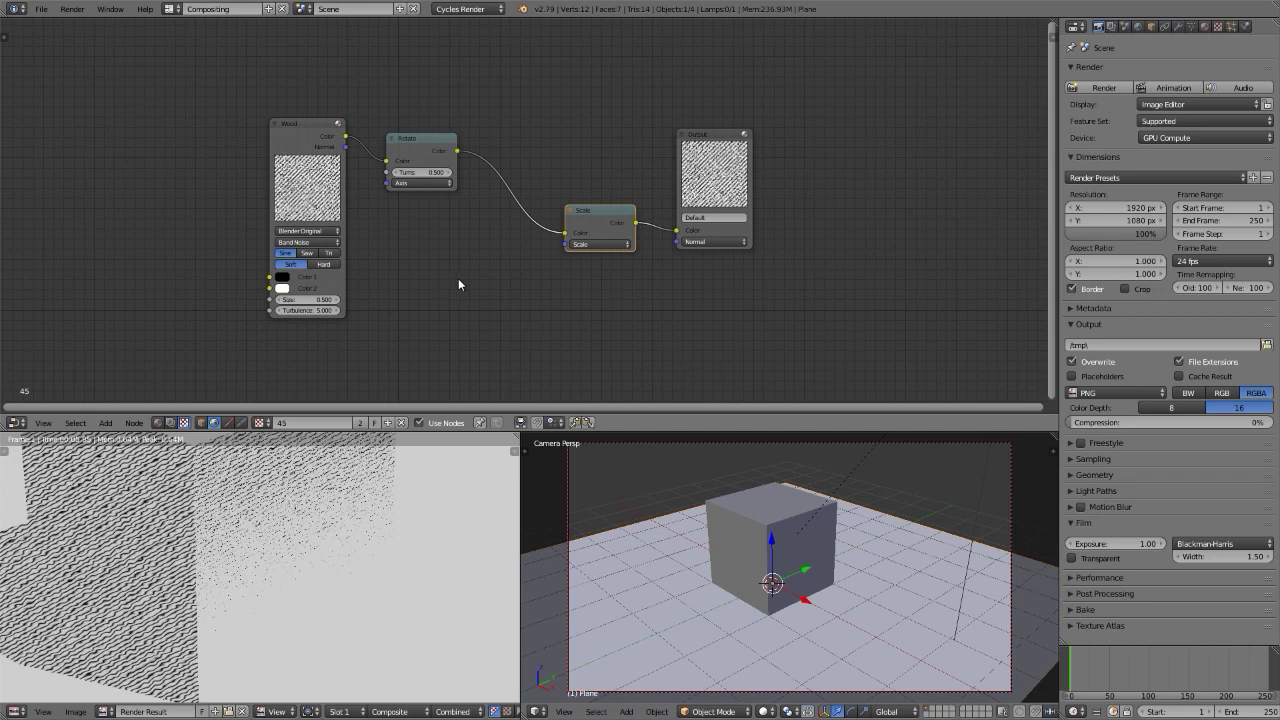
Add a ColorRamp node on the link between the Rotate and Scale nodes of texture 45
key("shift+a")
mouse_move(459, 281)
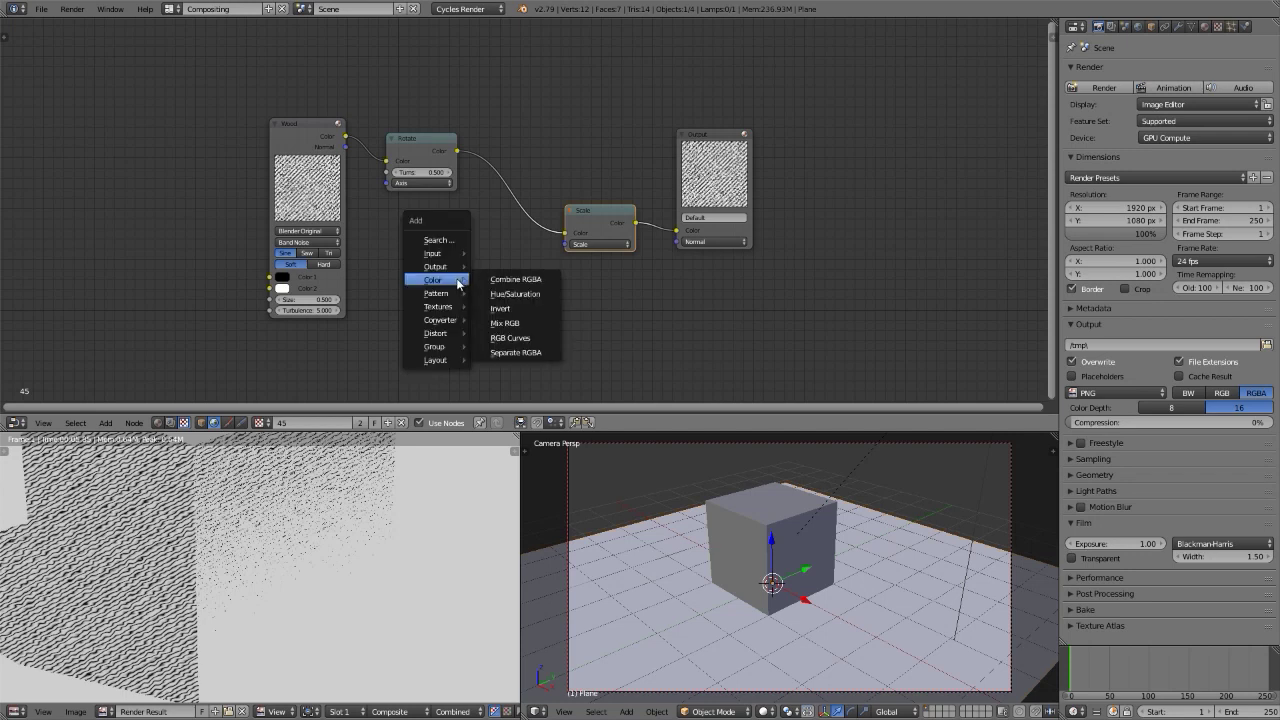
mouse_move(440, 320)
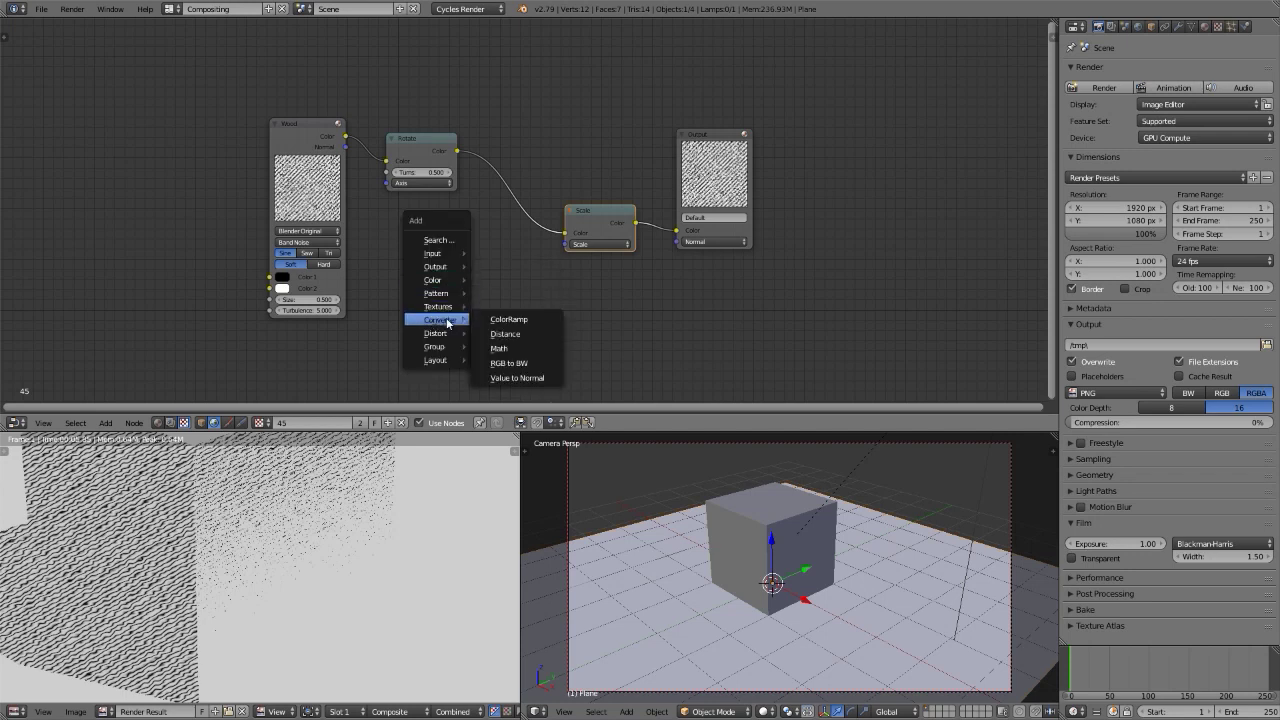
left_click(522, 318)
left_click(463, 150)
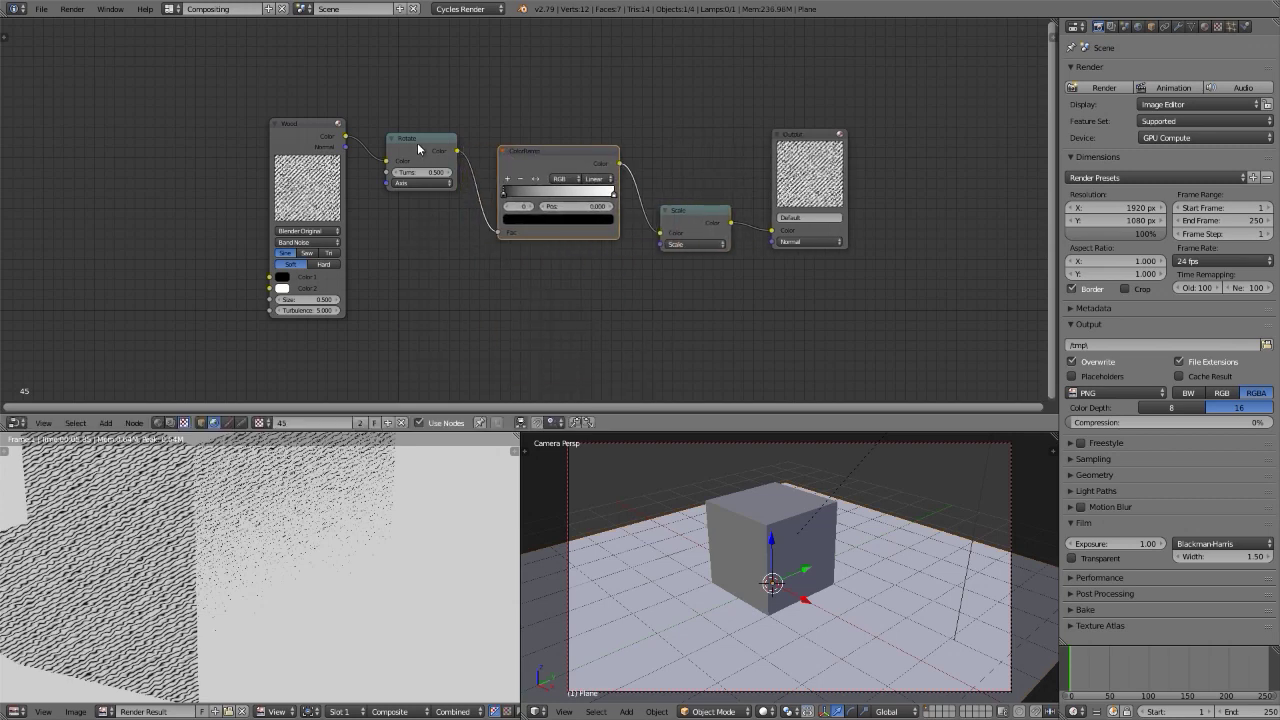
Set the ColorRamp's black stop to position 0.15 and its white stop to position 0.35
scroll(417, 142, "up", 3)
middle_click_drag(610, 166, 474, 119)
left_click(591, 216)
type("0.15")
key("Return")
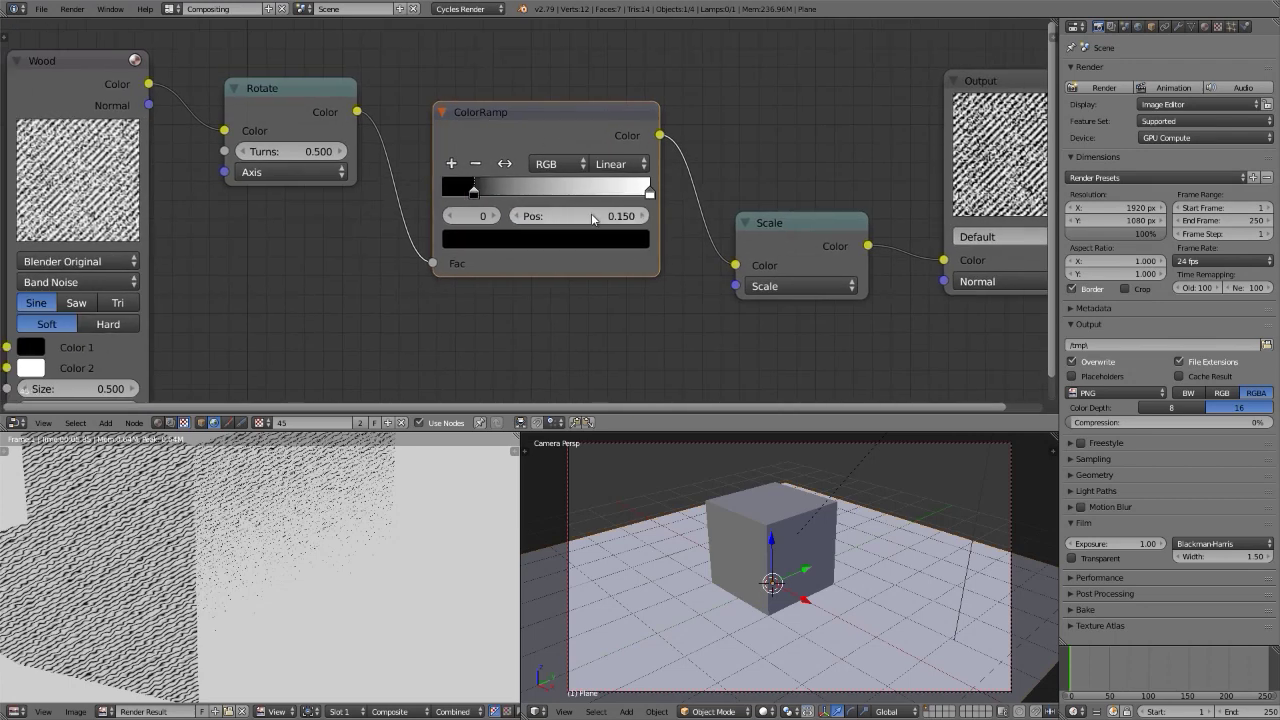
left_click(495, 216)
left_click(575, 217)
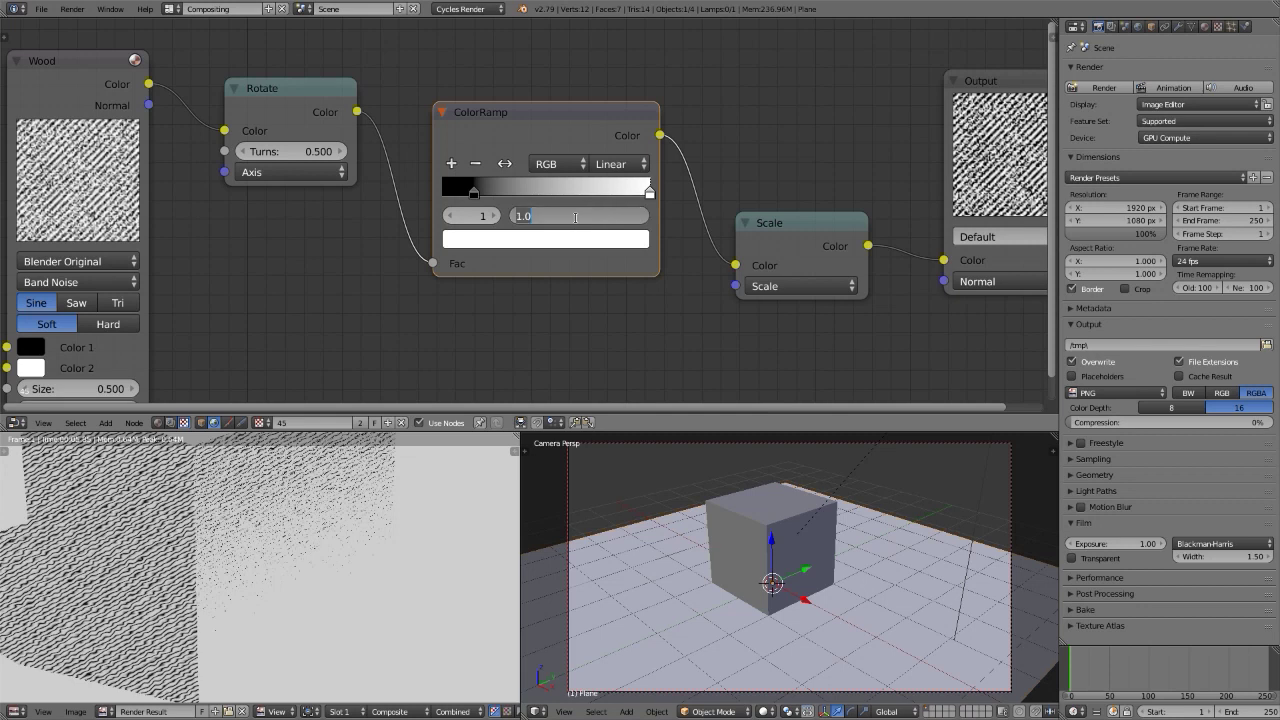
key("BackSpace")
key("Return")
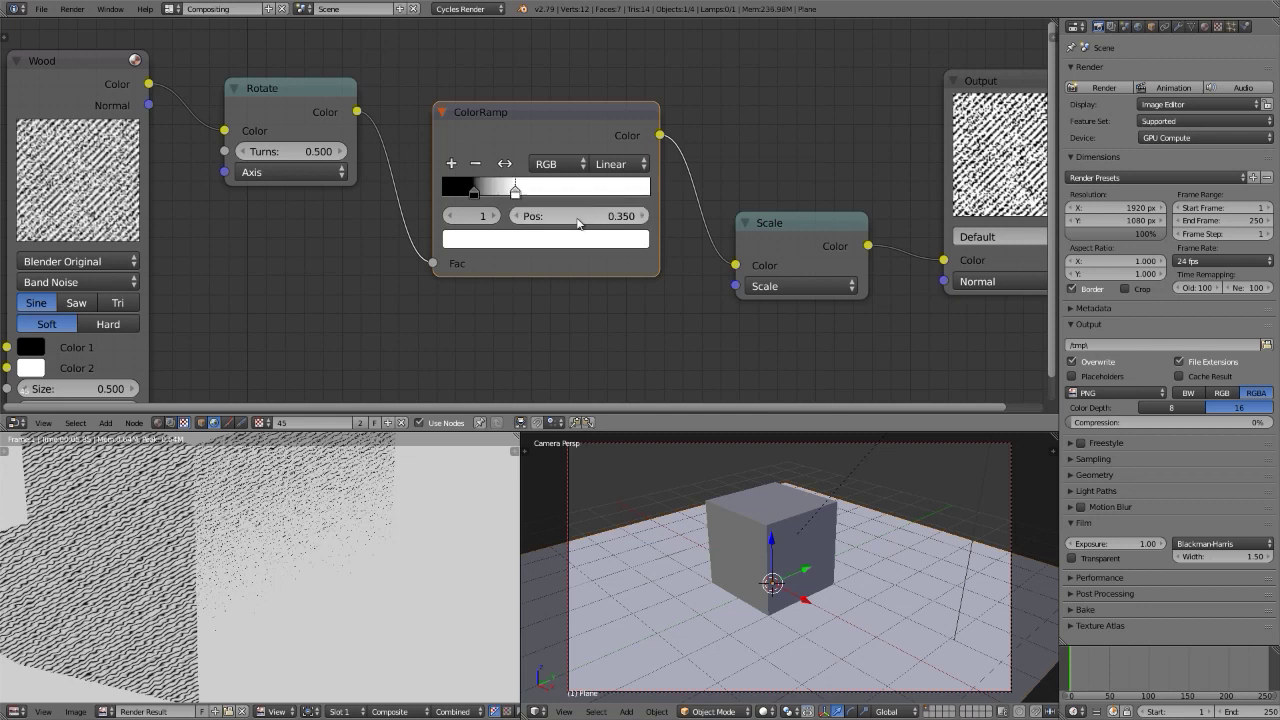
Return to the compositing nodes and examine the noisy hatching on the cube in the maximized composite
left_click(170, 423)
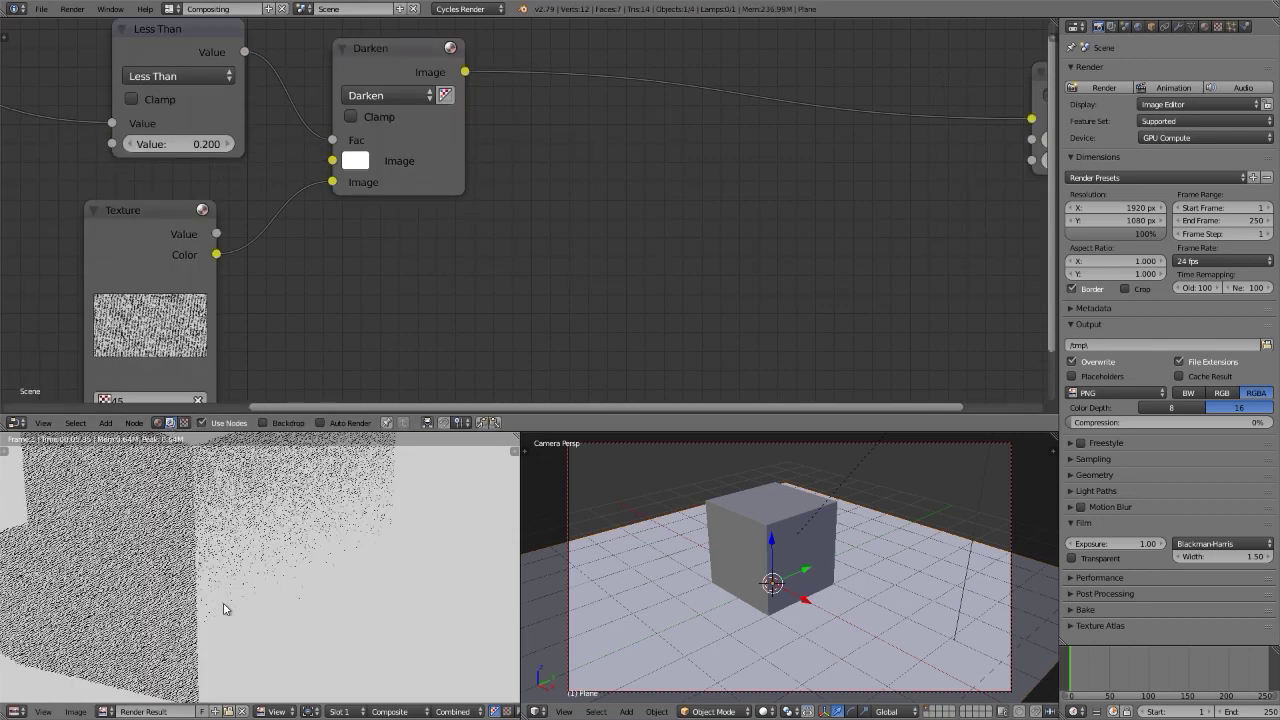
key("ctrl+space")
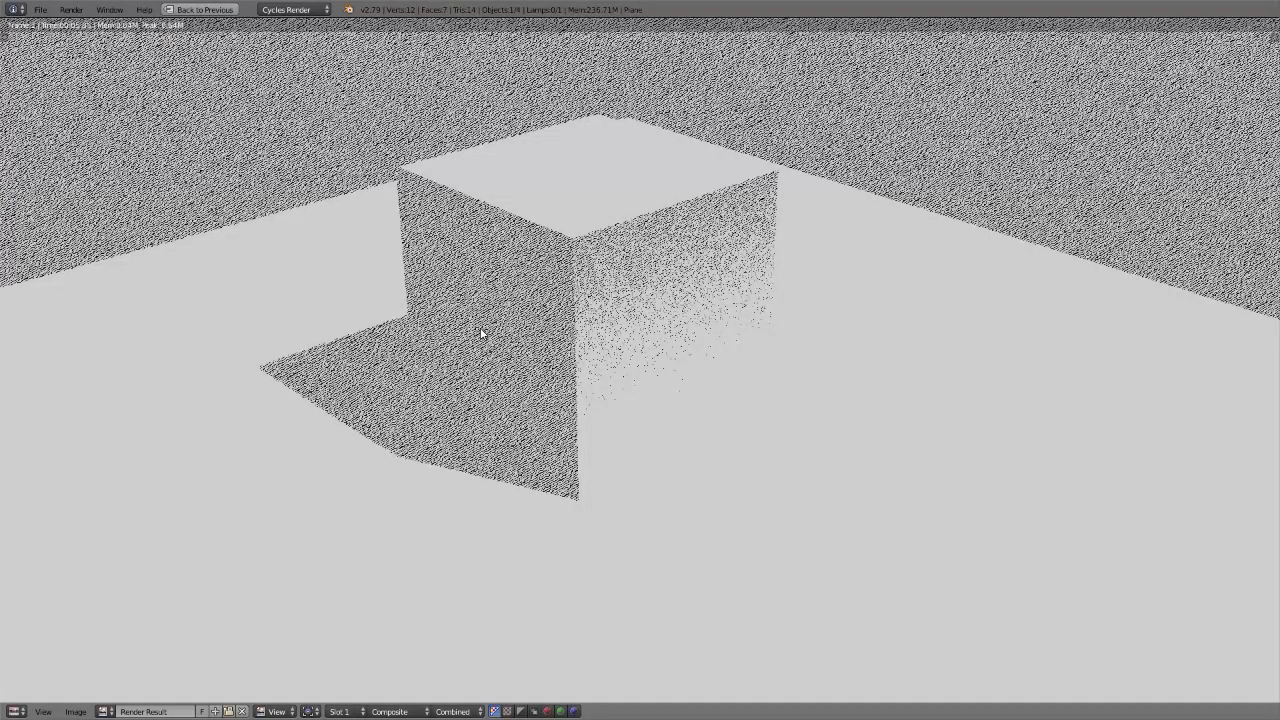
key("ctrl+space")
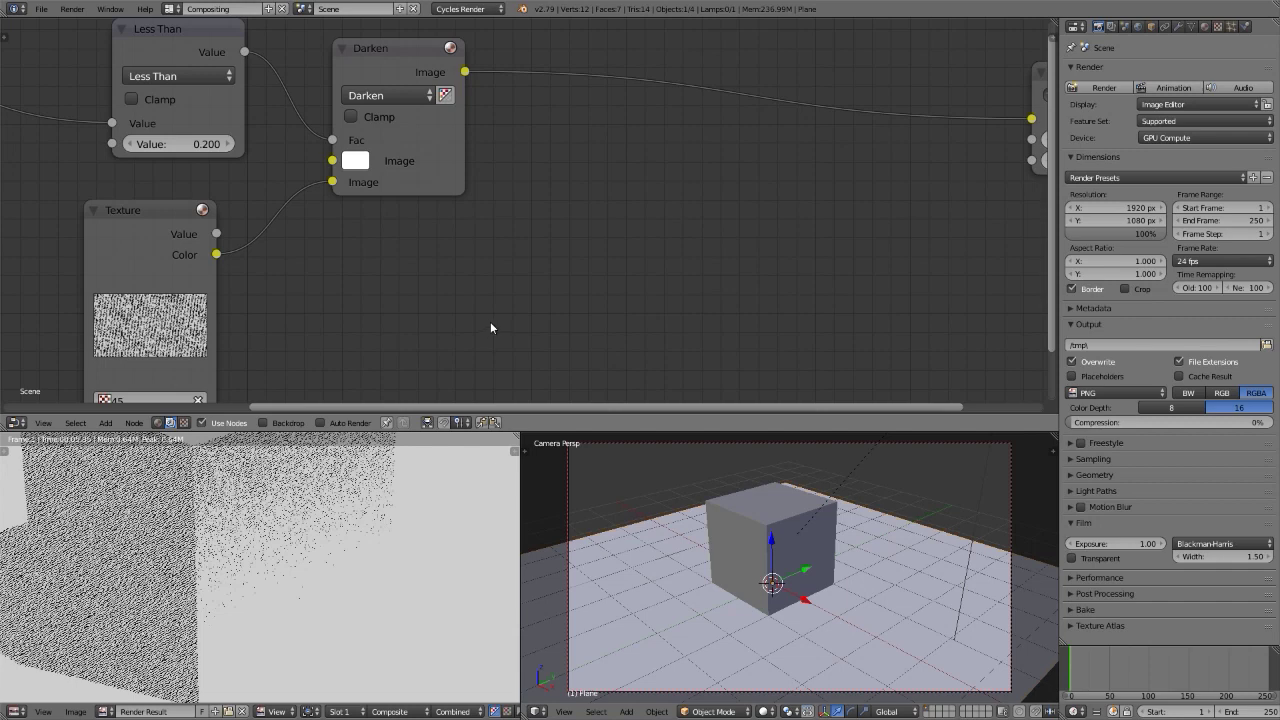
key("Home")
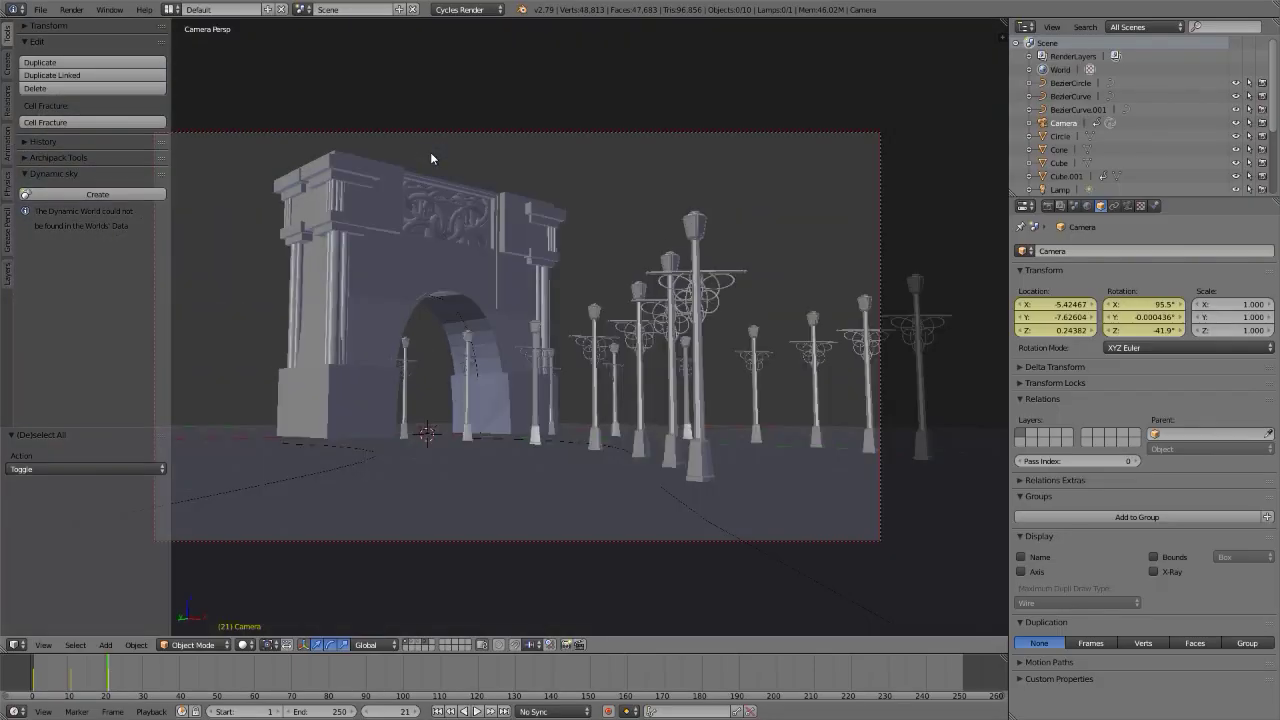
In the arch and street lamp scene, jump to the first frame and show only layer 2
key("shift+Left")
key("2")
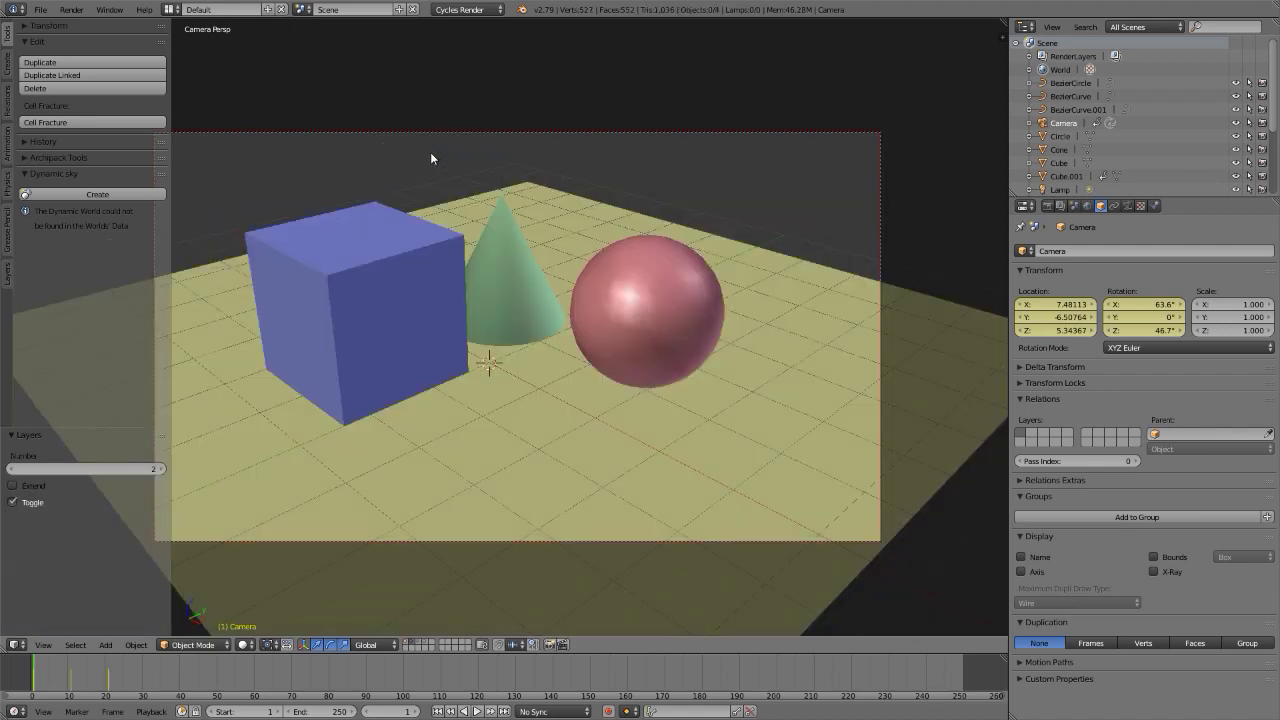
In the Compositing layout, delete every node between Render Layers and Composite, and link the Render Layers image directly to the Composite
key("t")
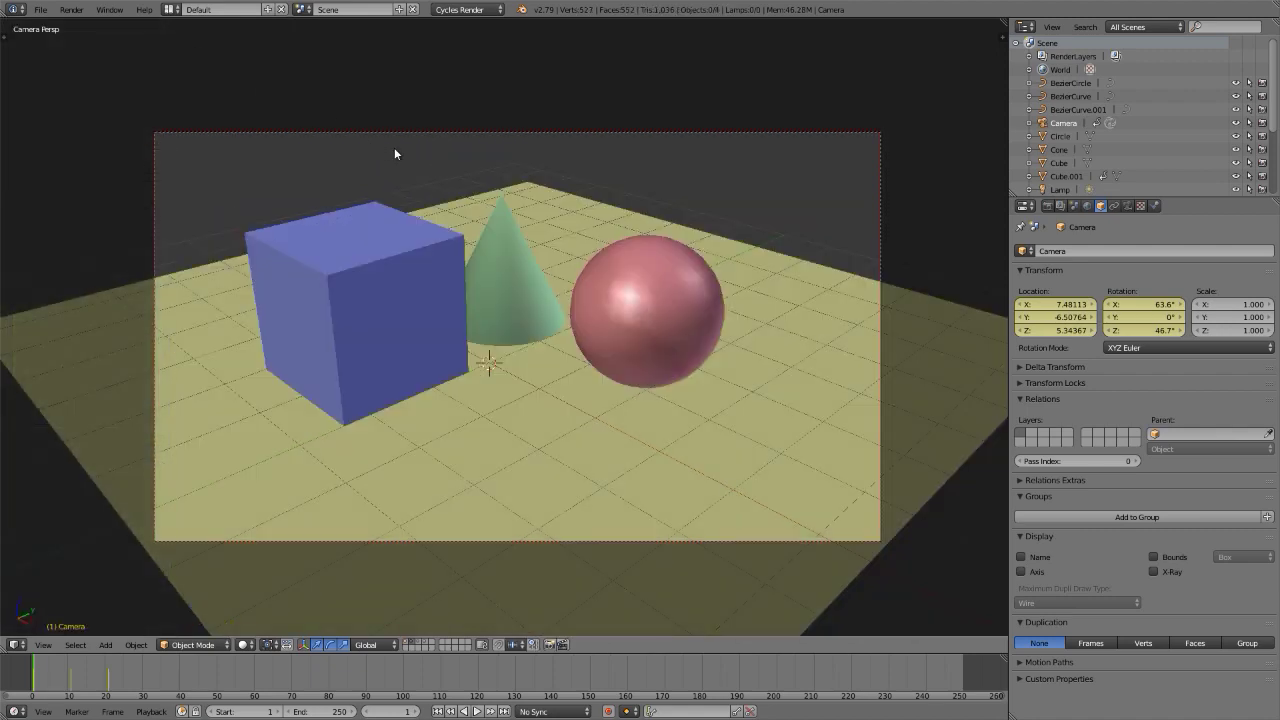
key("ctrl+Left")
left_click(143, 224)
left_click(935, 190, "shift")
key("ctrl+i")
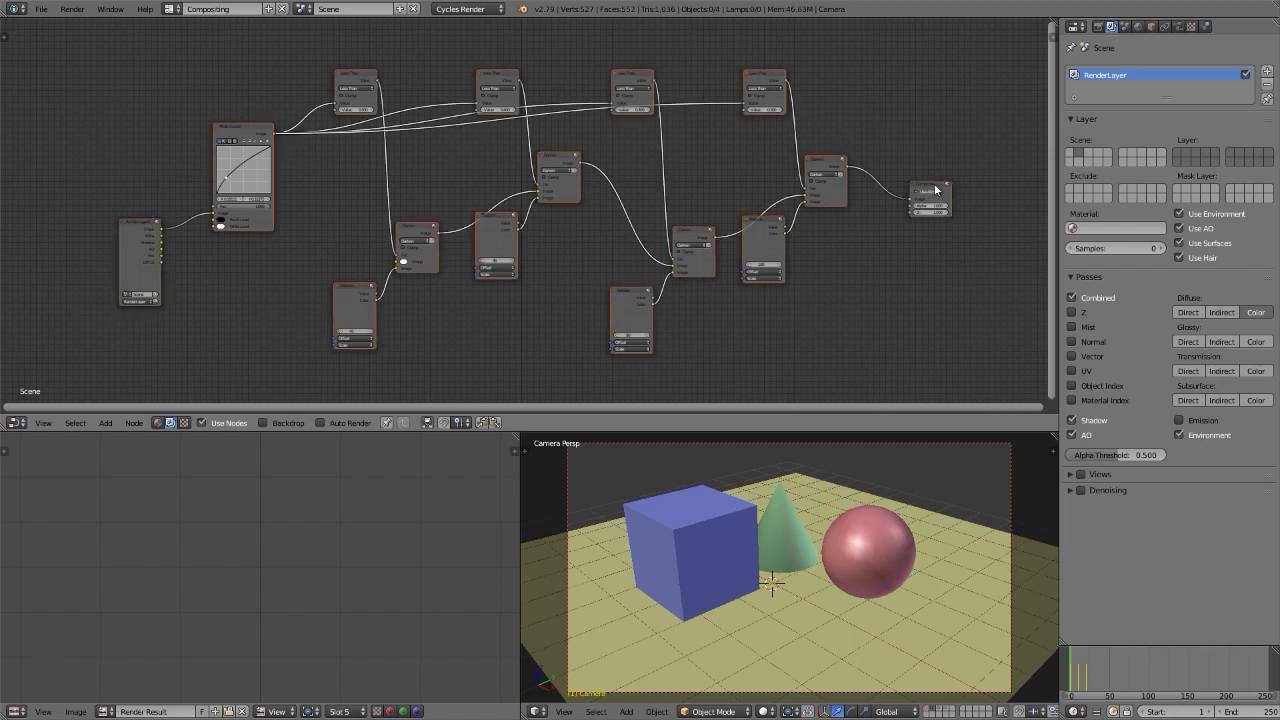
key("x")
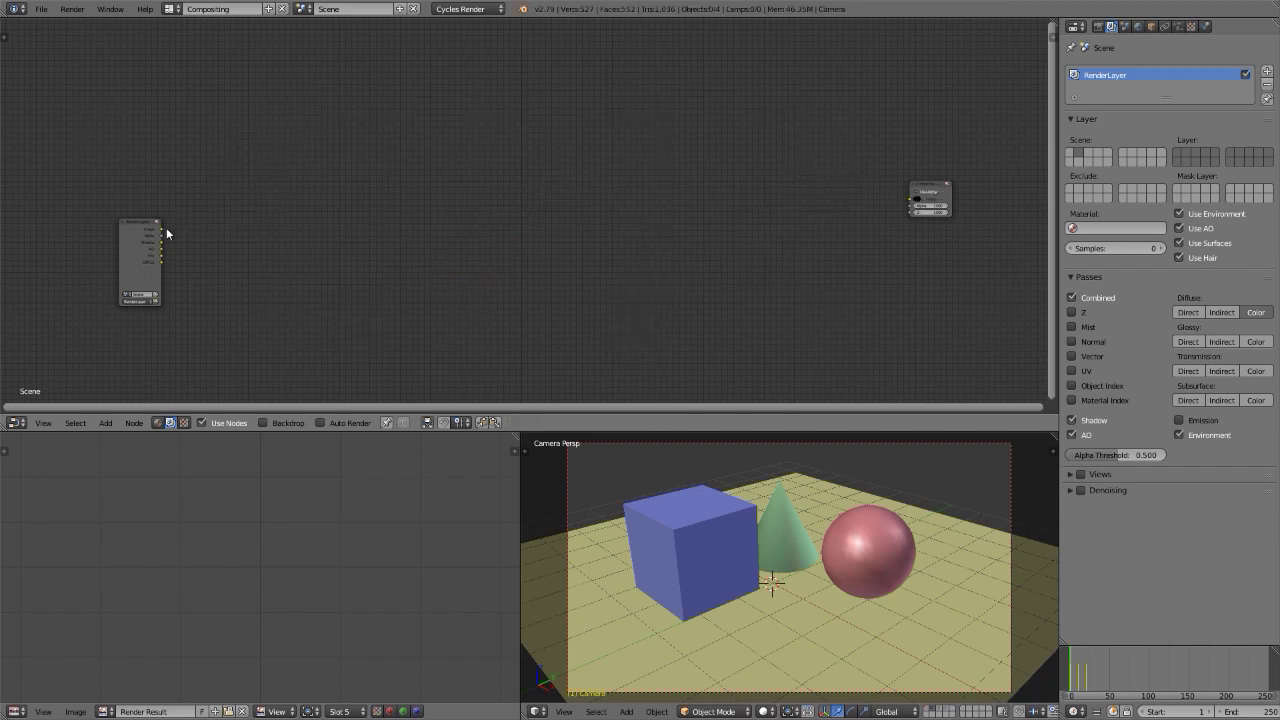
left_click_drag(161, 228, 909, 204)
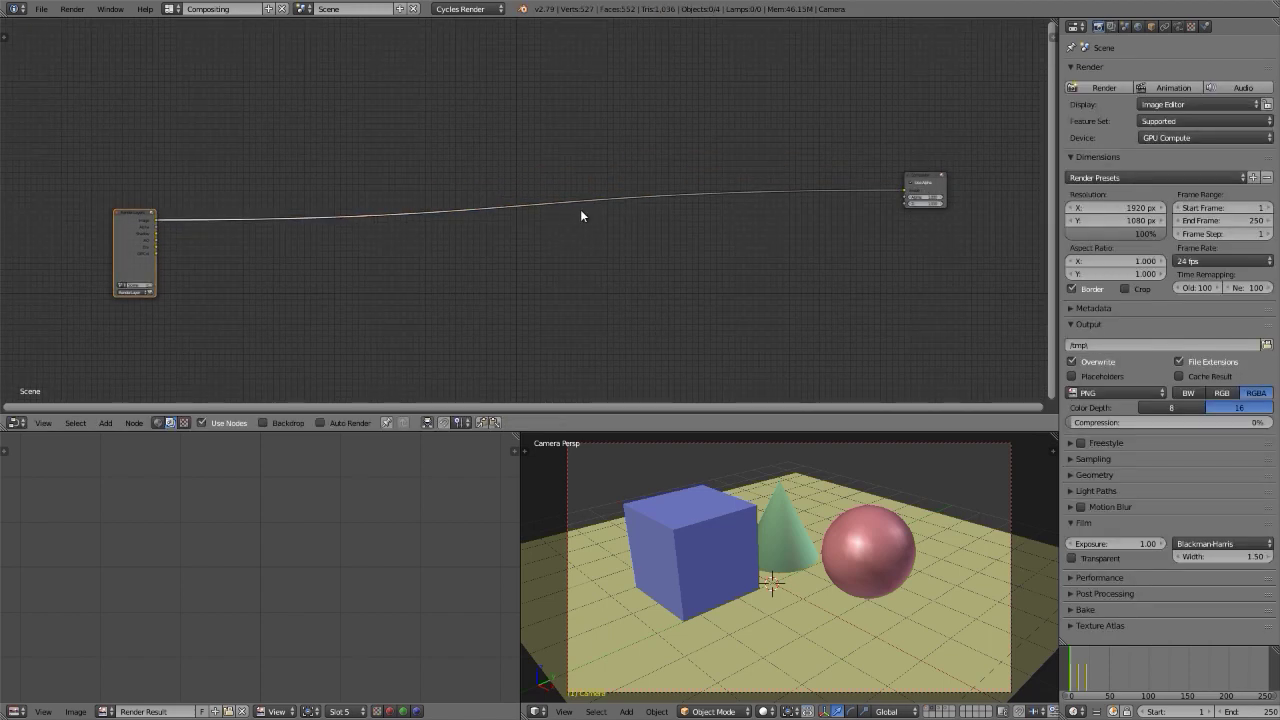
In the nodes of texture -45, move the Wood node away from the ColorRamp and set the Scale node's scale to 100
left_click(184, 423)
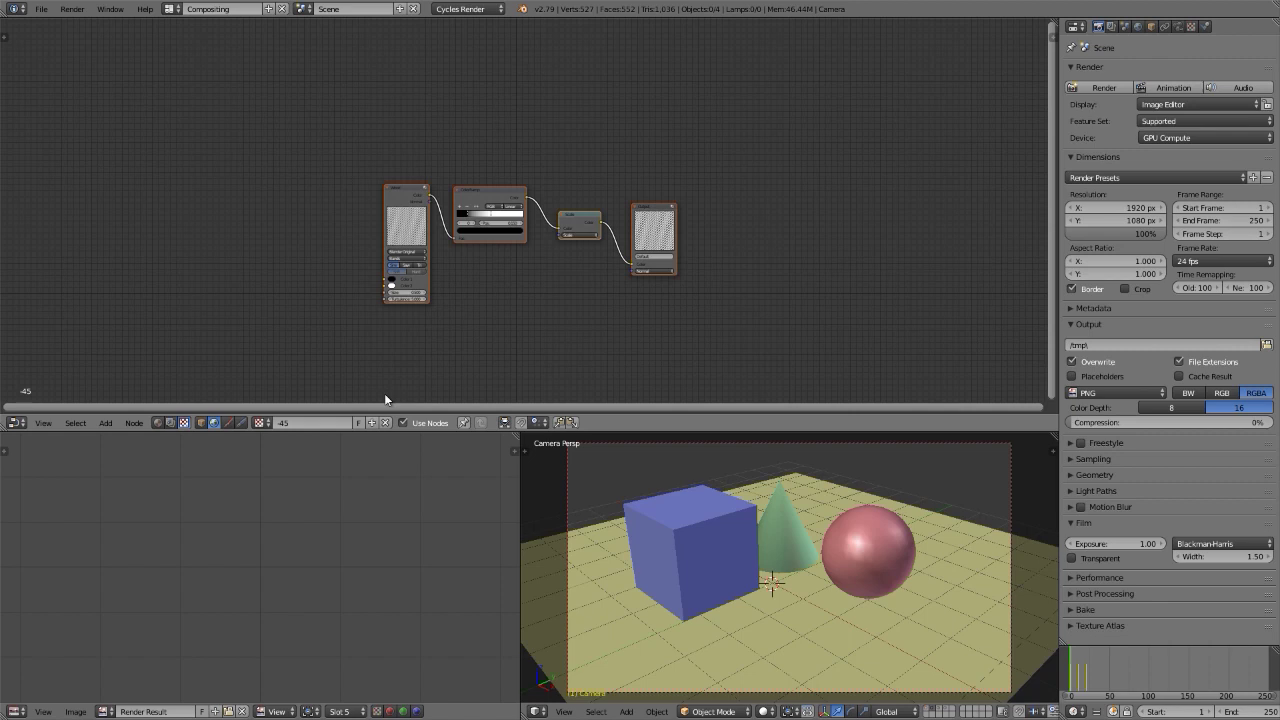
scroll(487, 319, "up", 3)
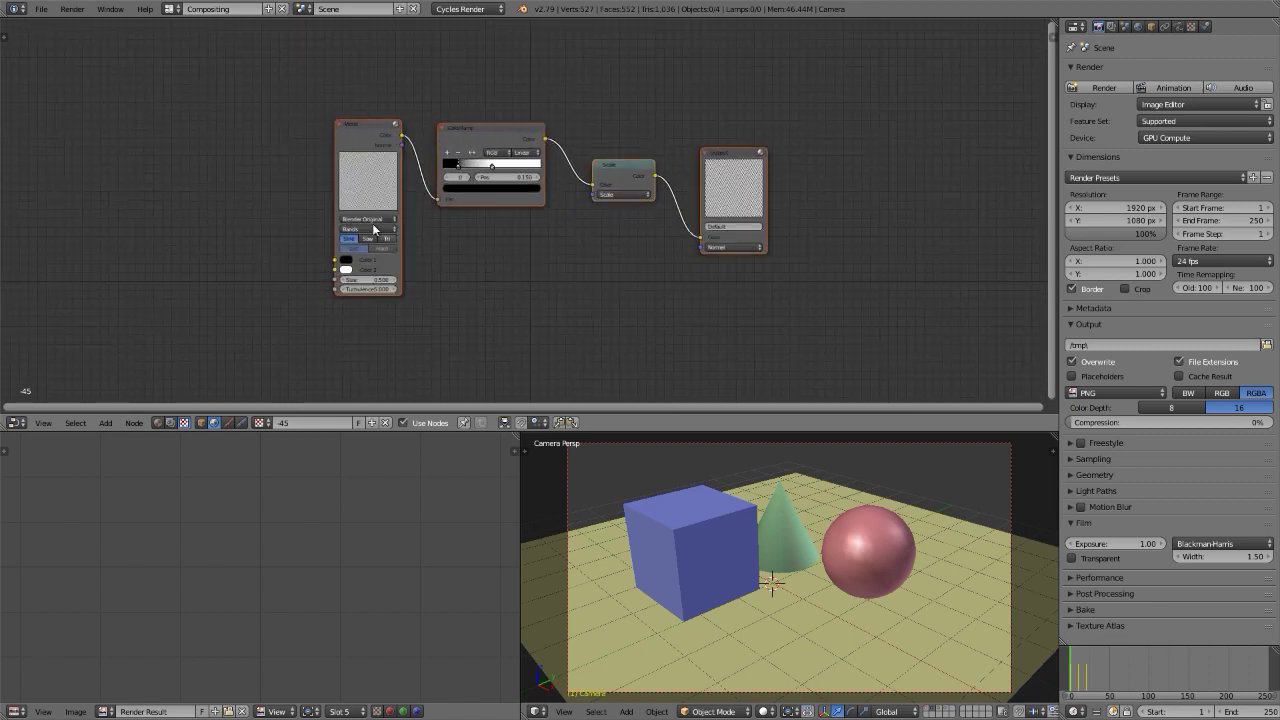
left_click_drag(387, 126, 315, 126)
scroll(646, 167, "up", 1)
left_click(631, 173)
left_click(617, 204)
left_click(608, 219)
type("100")
key("Return")
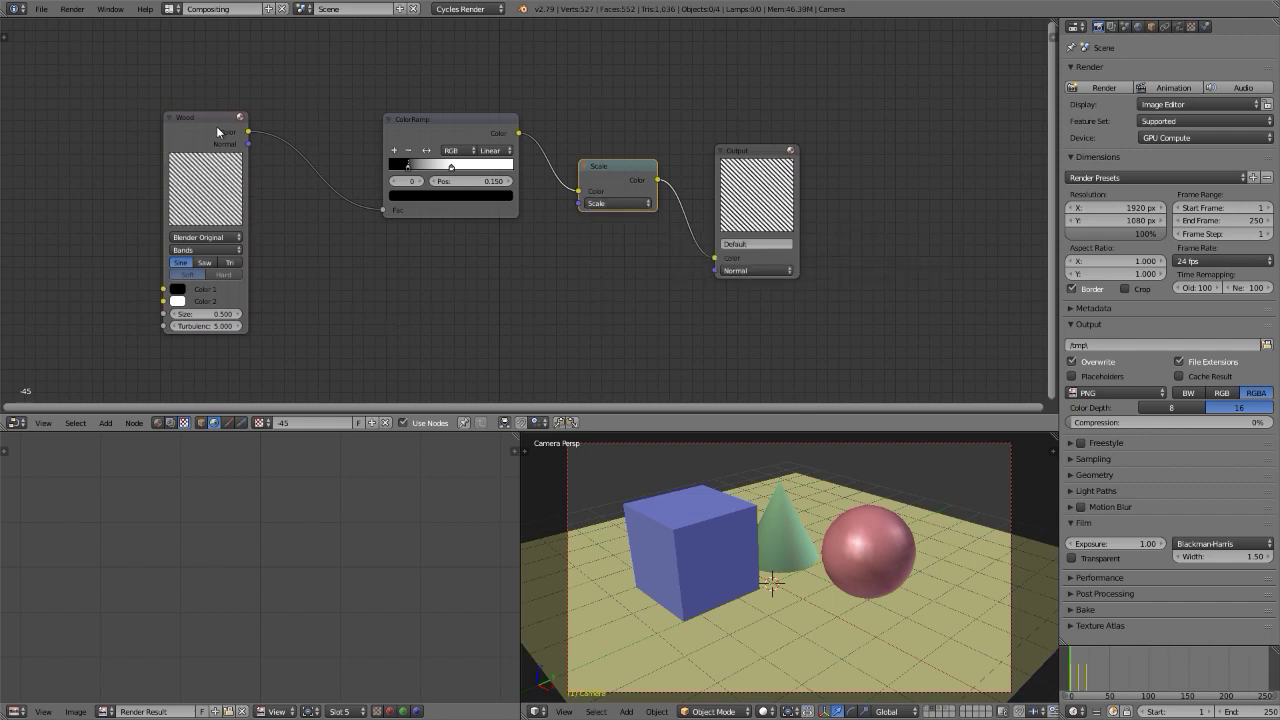
Insert a Rotate node between the Wood and ColorRamp nodes of texture -45, spacing the nodes apart
left_click_drag(209, 117, 152, 110)
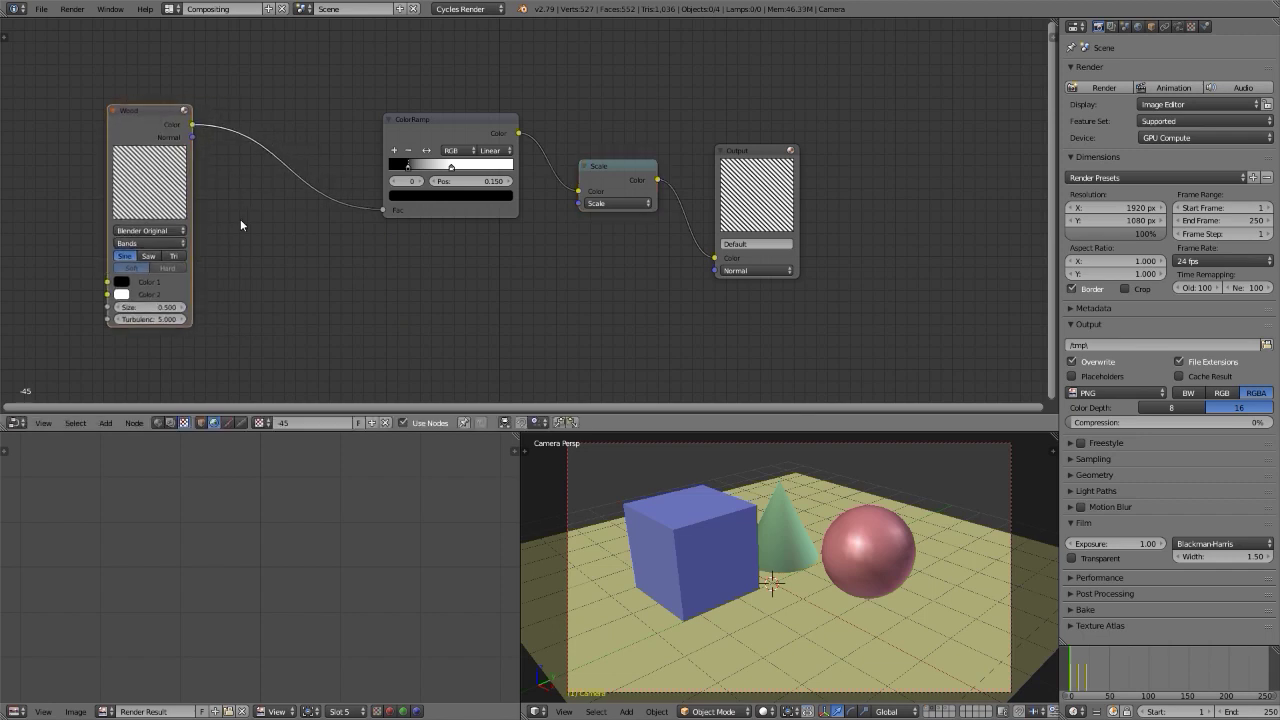
key("shift+a")
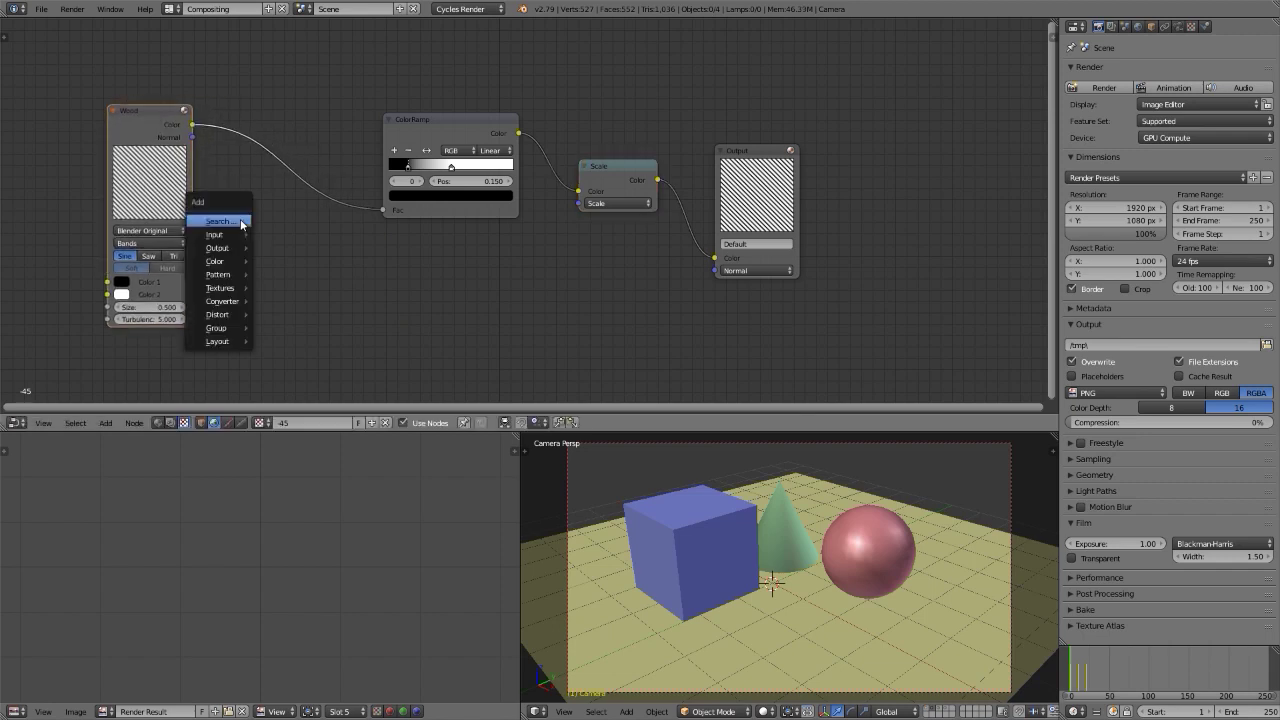
mouse_move(234, 314)
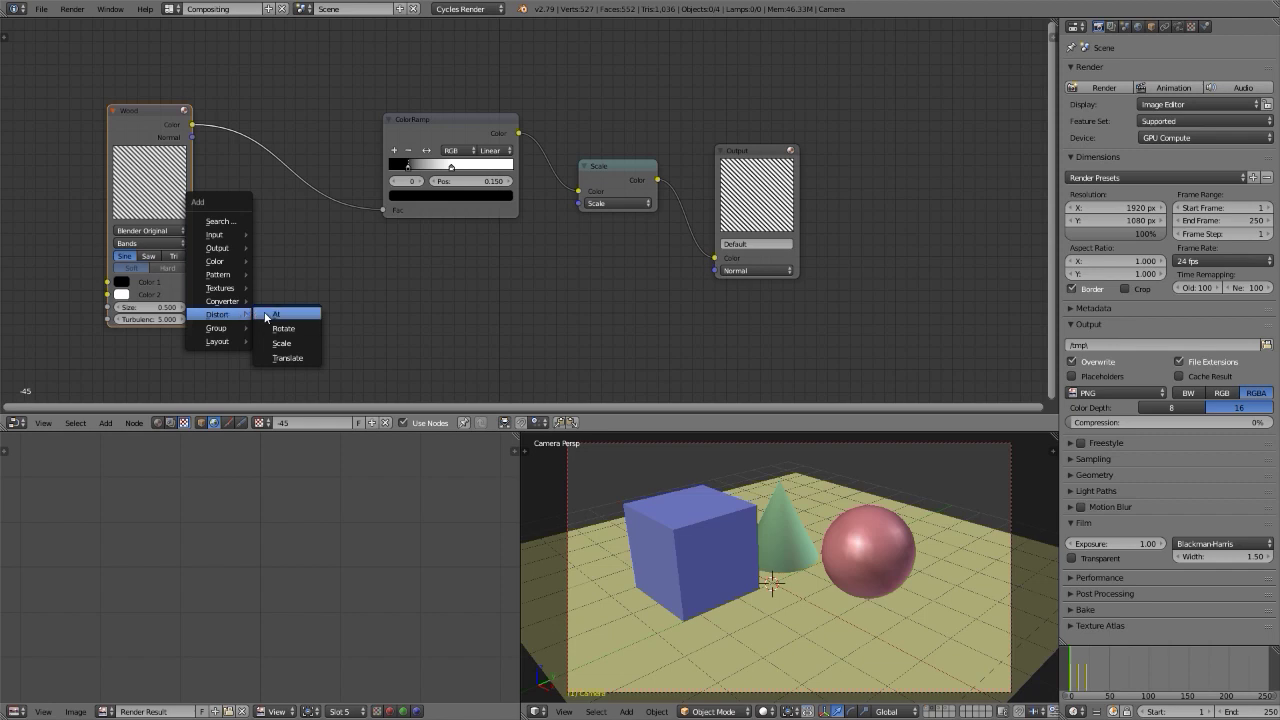
left_click(281, 328)
left_click(257, 154)
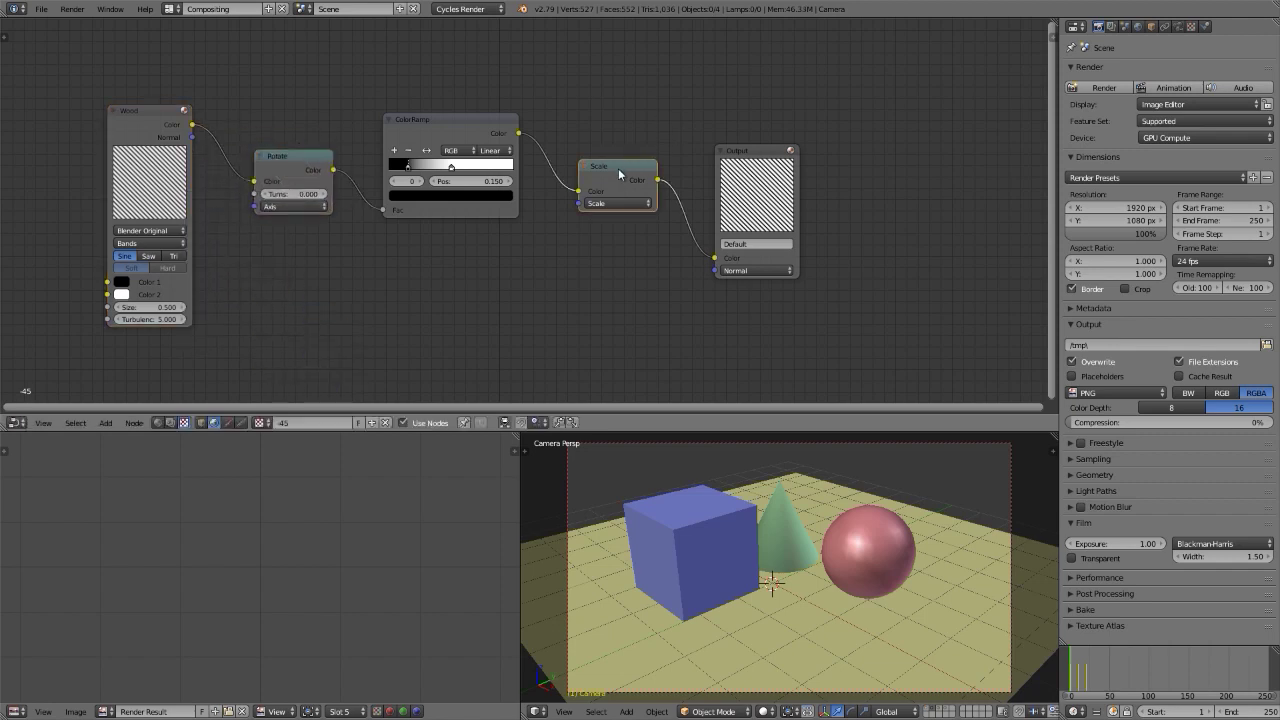
left_click_drag(449, 121, 450, 135)
middle_click_drag(457, 334, 505, 314)
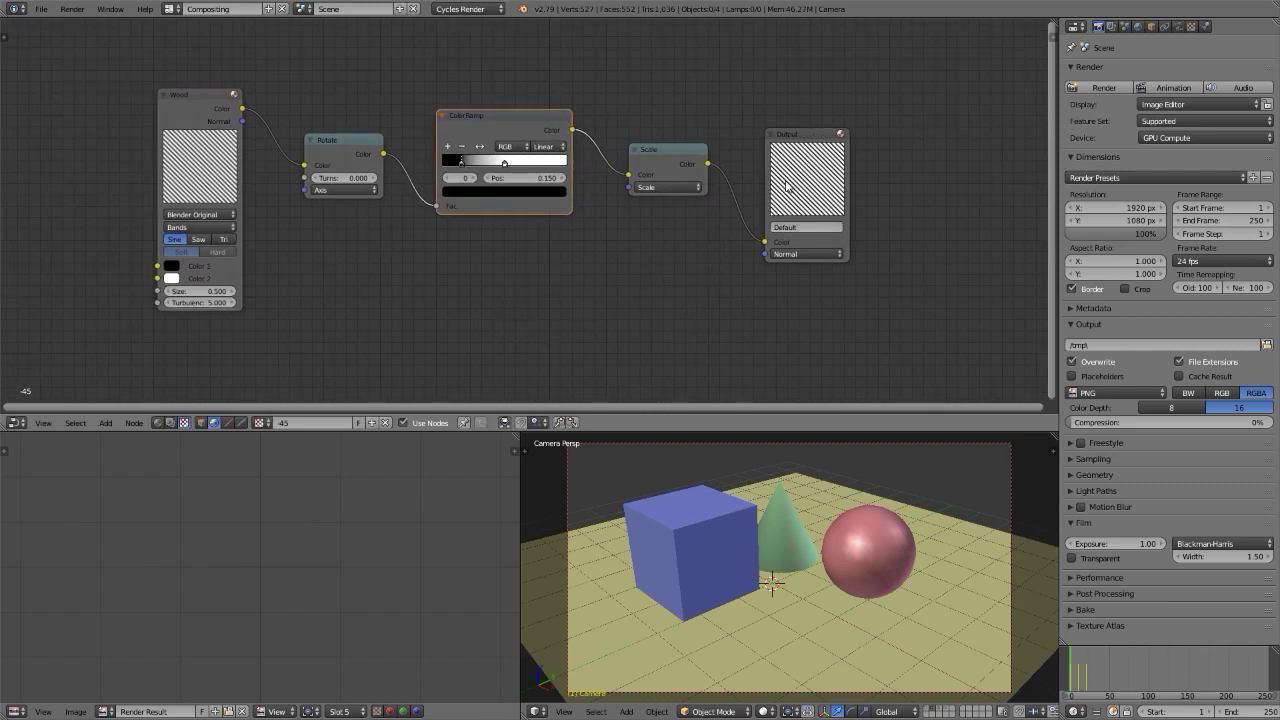
Copy all nodes of texture -45 and replace the nodes of texture 45 with them
scroll(795, 185, "up", 2)
scroll(793, 184, "down", 2)
left_click_drag(131, 356, 894, 82)
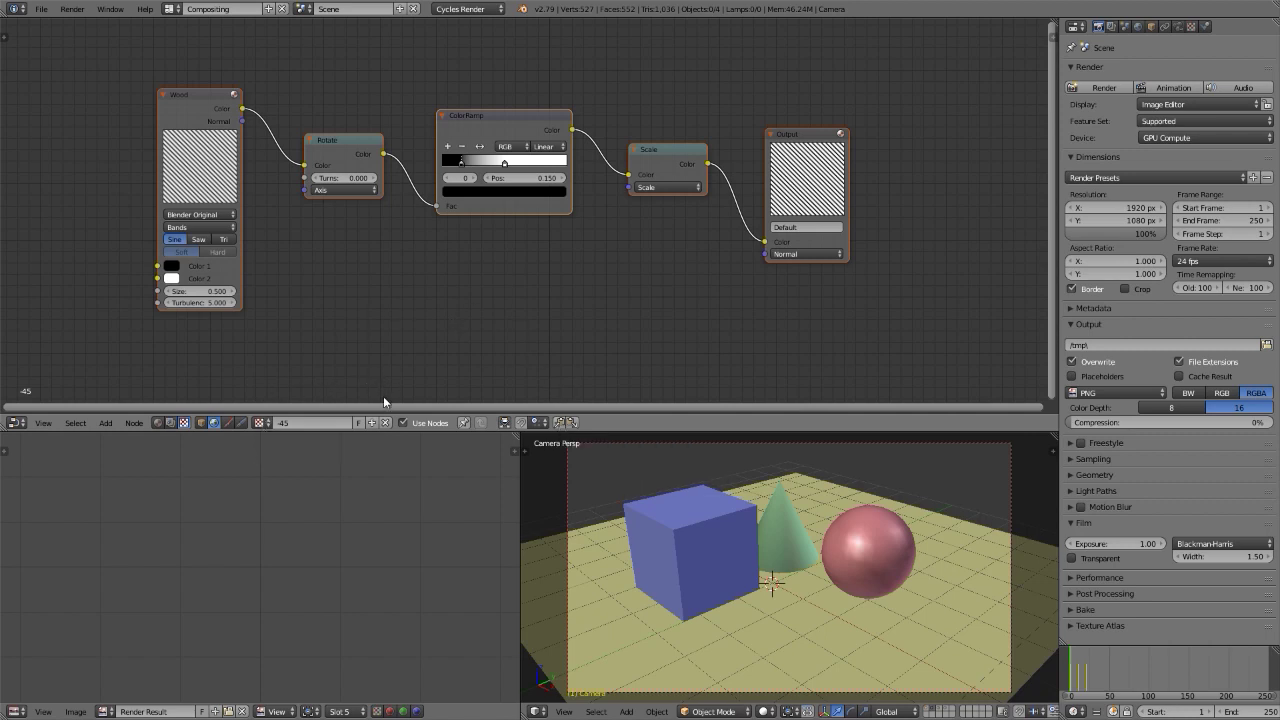
left_click(261, 422)
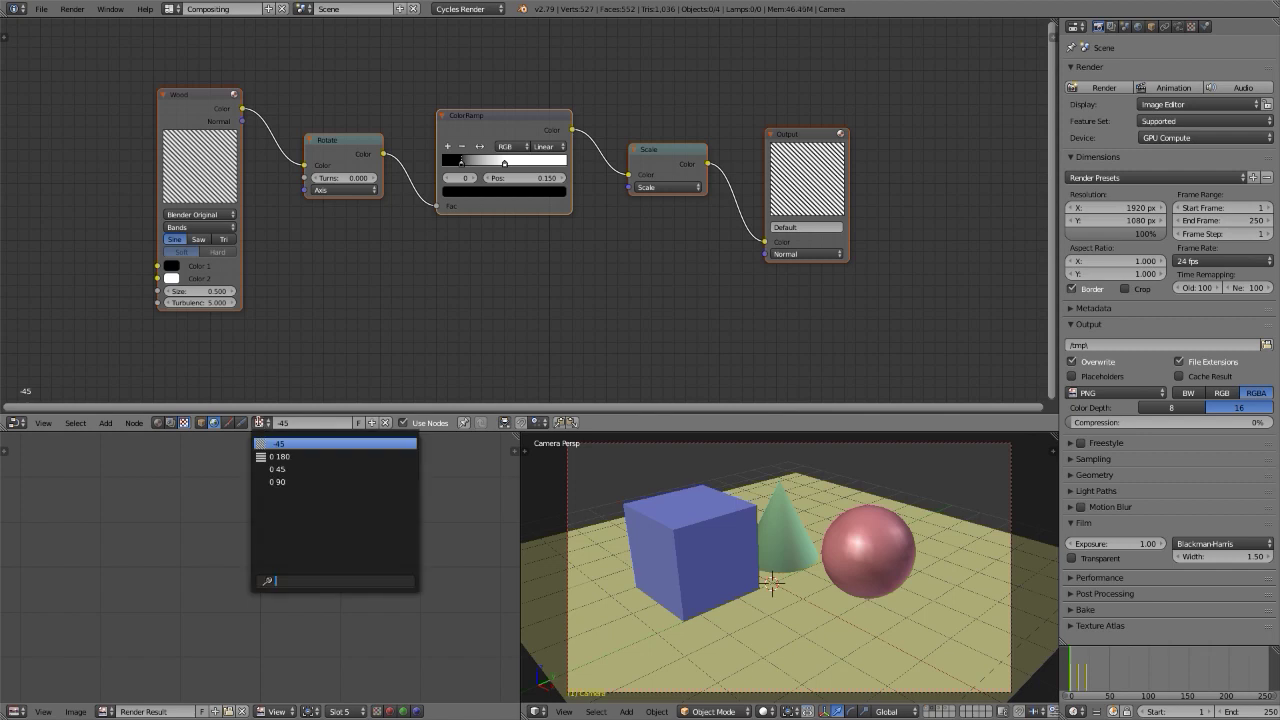
left_click(275, 469)
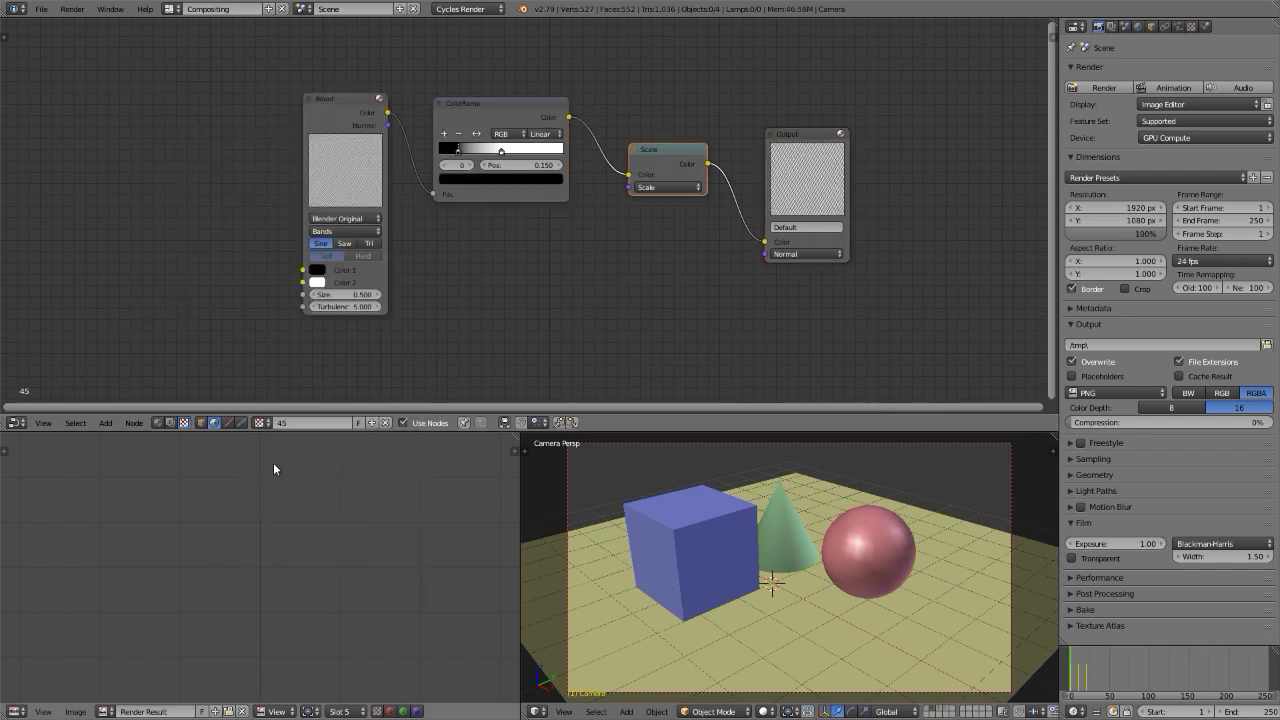
left_click(385, 422)
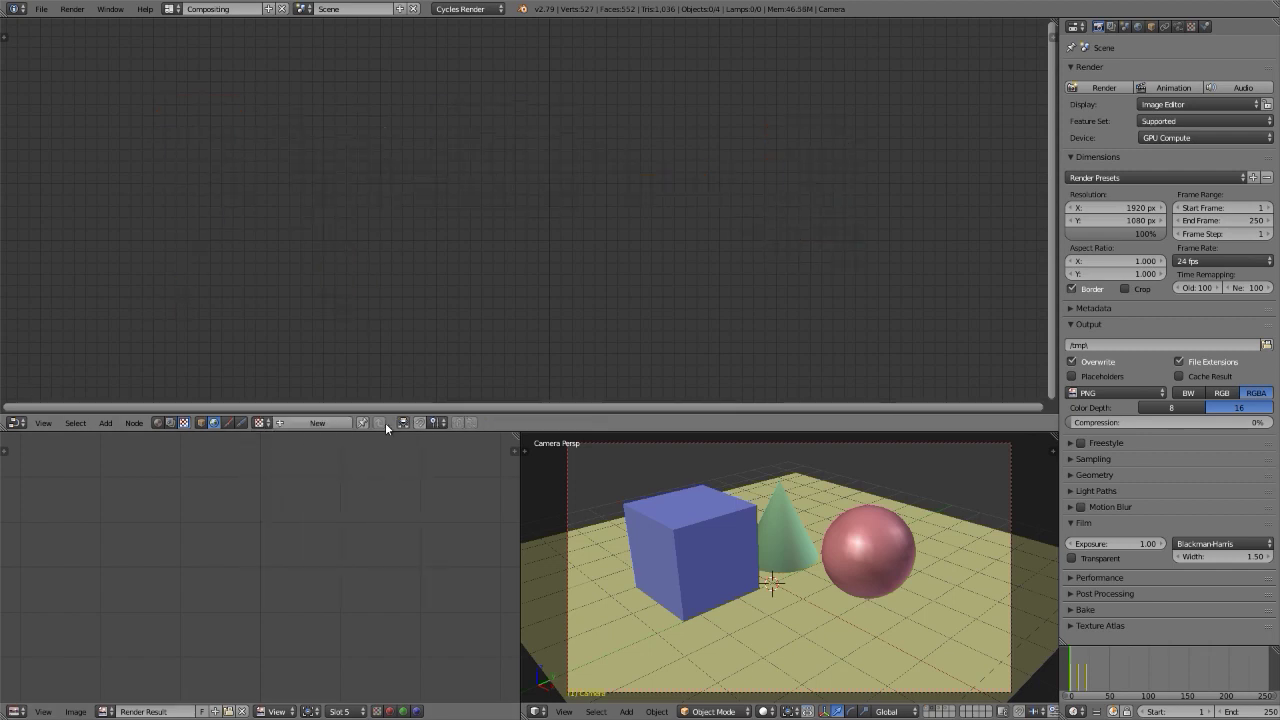
left_click(259, 422)
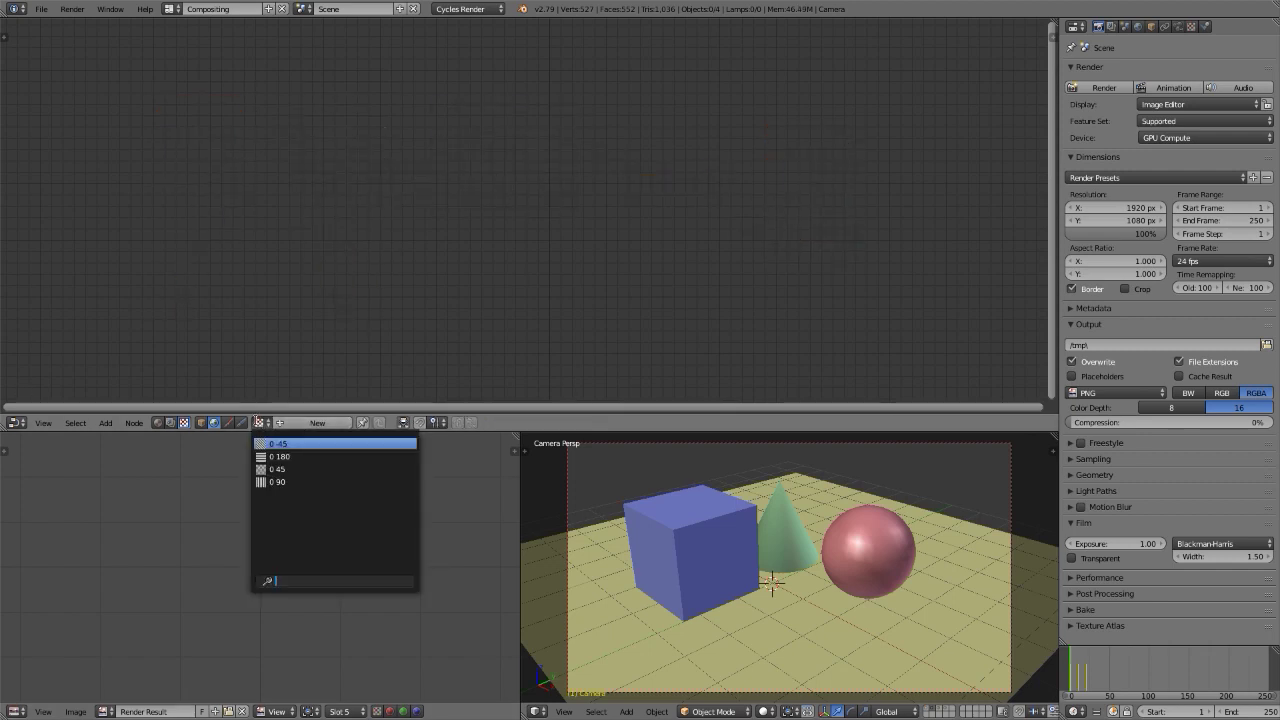
left_click(275, 469)
key("a")
key("a")
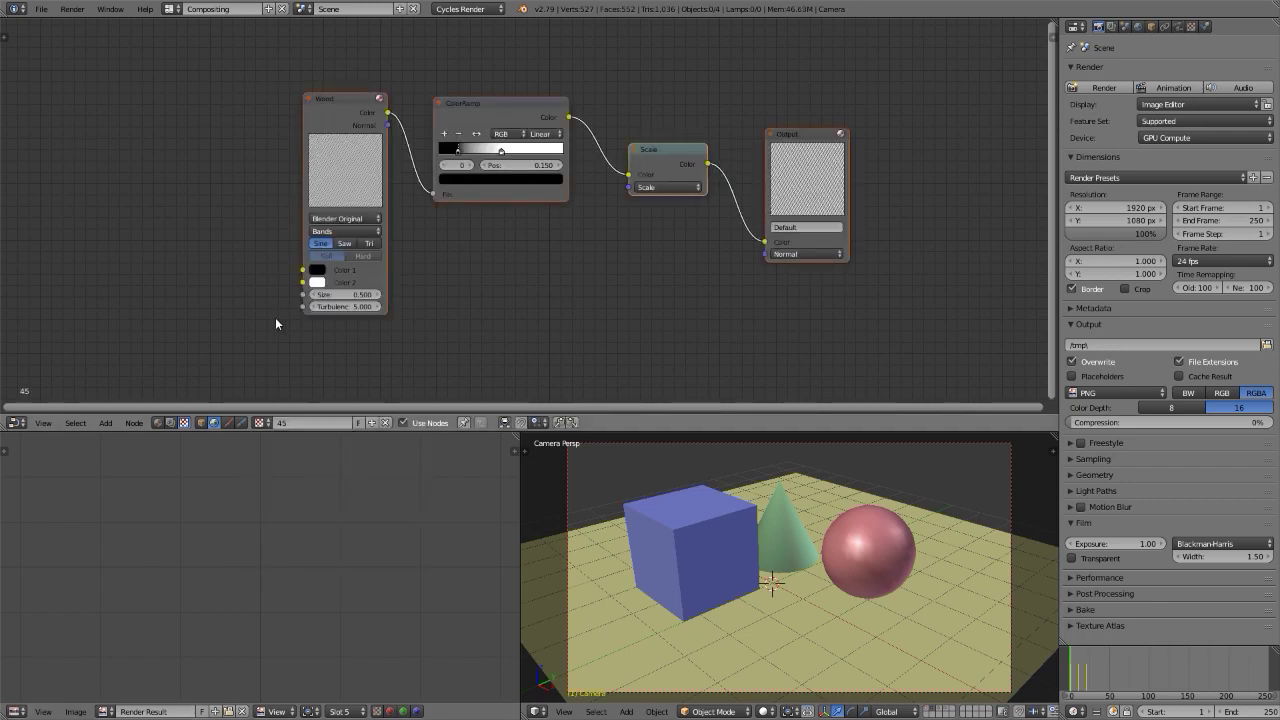
key("x")
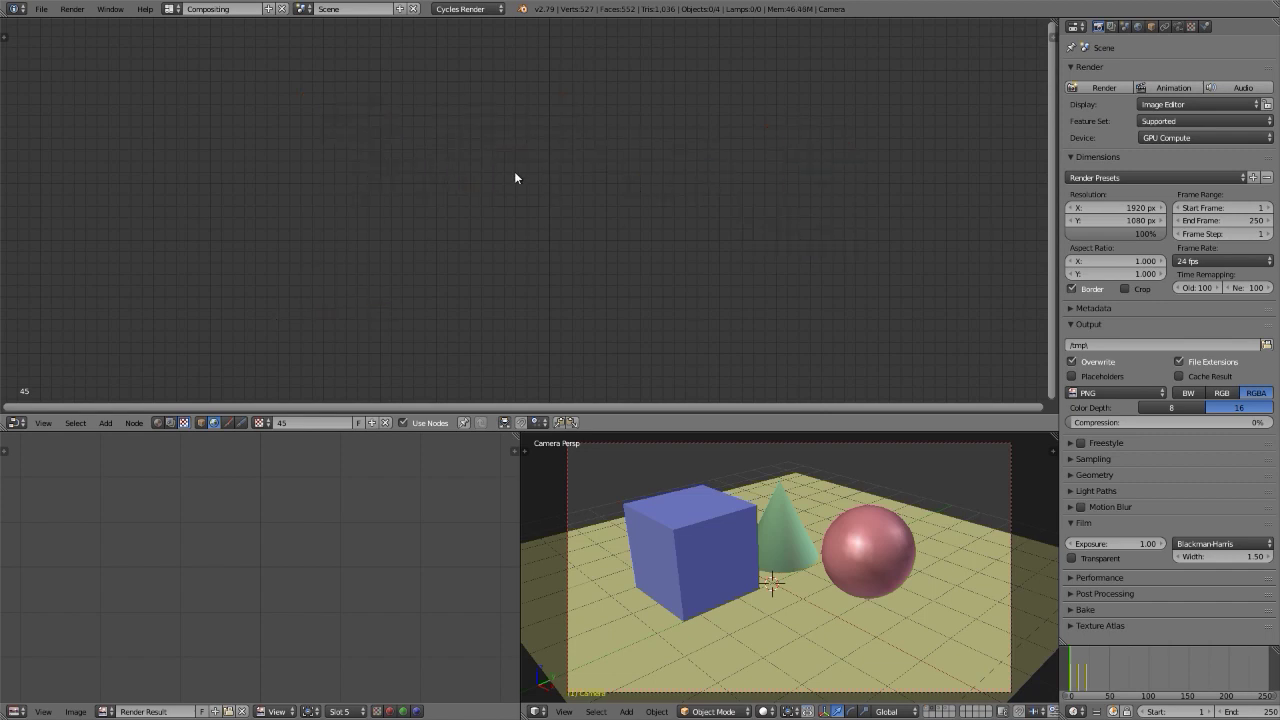
key("ctrl+v")
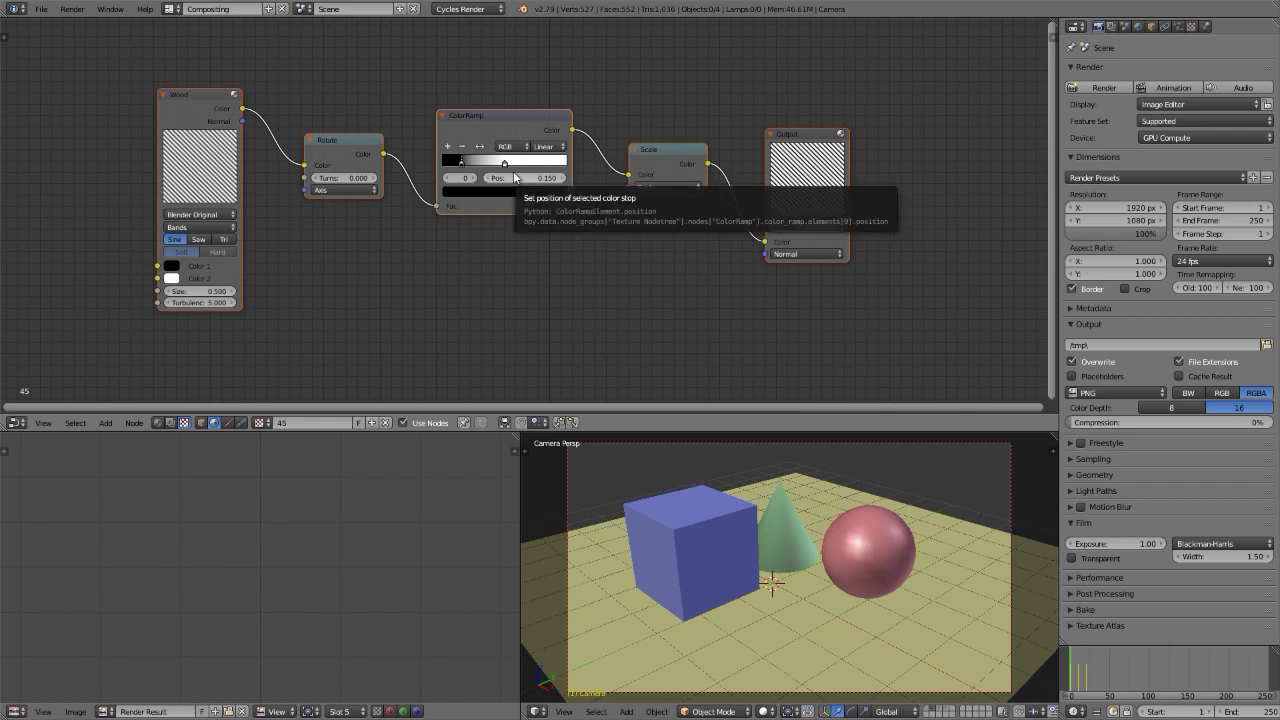
Set the Rotate node's turns to 0.5 in texture 45
scroll(340, 176, "up", 3)
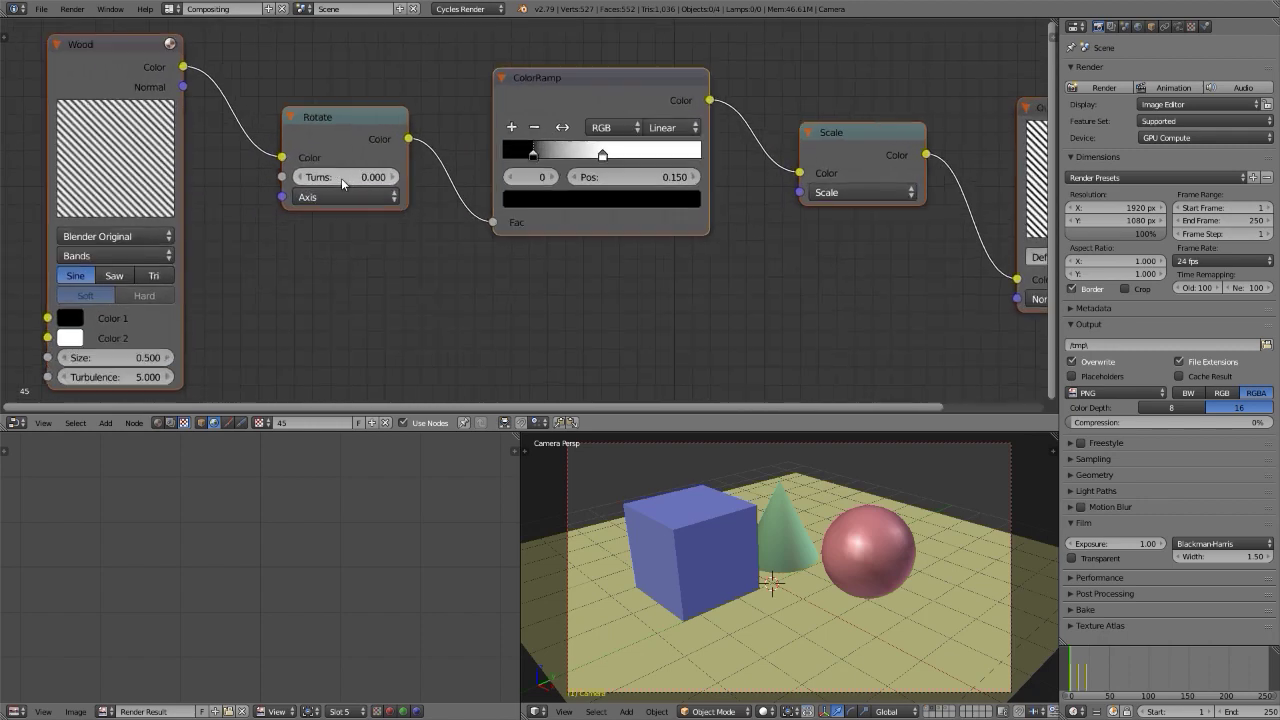
left_click(351, 99)
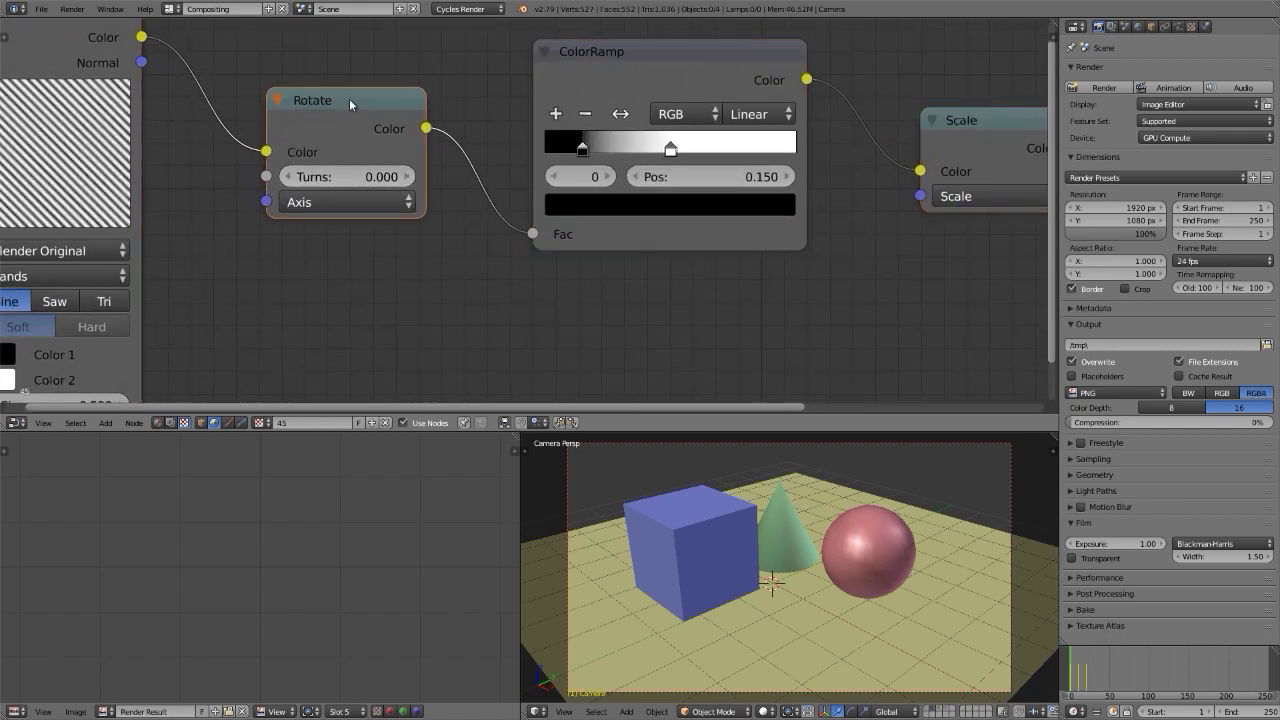
left_click(344, 177)
type("0.0")
type("5")
key("Return")
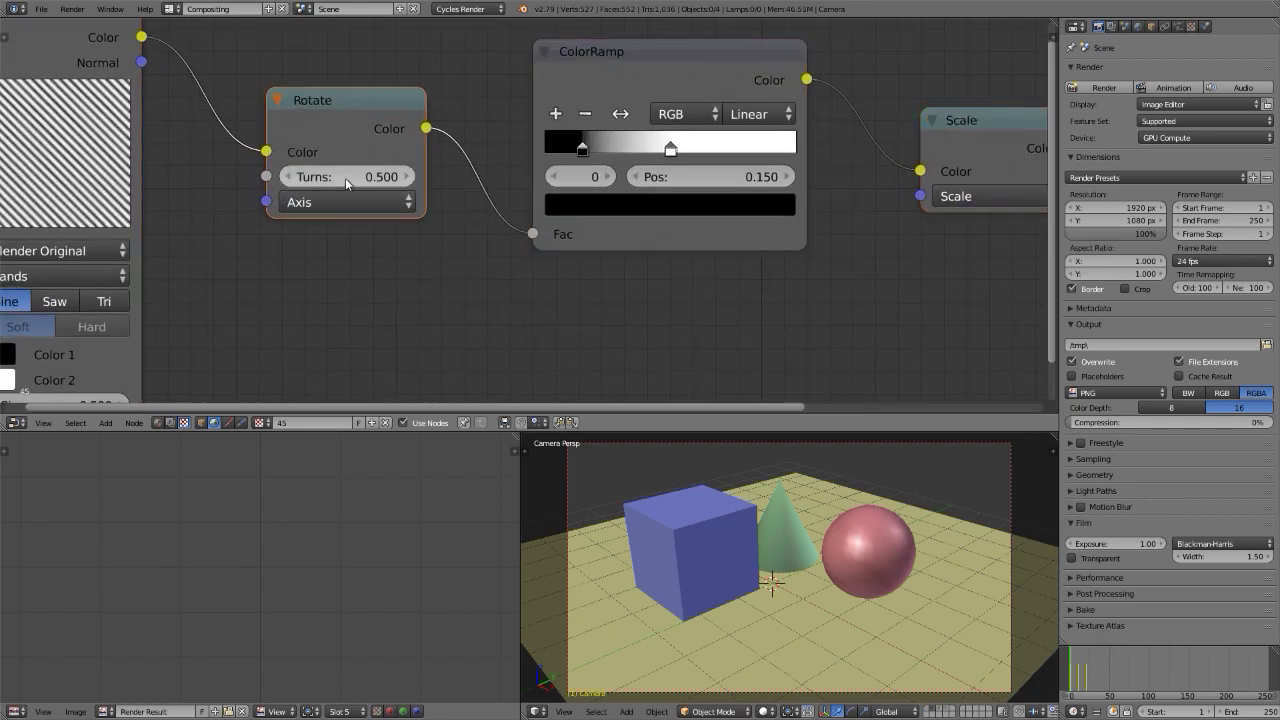
Set the Rotate node's axis to X 1, Y 0, Z 0 and check the stripe direction in the Output preview
left_click(329, 199)
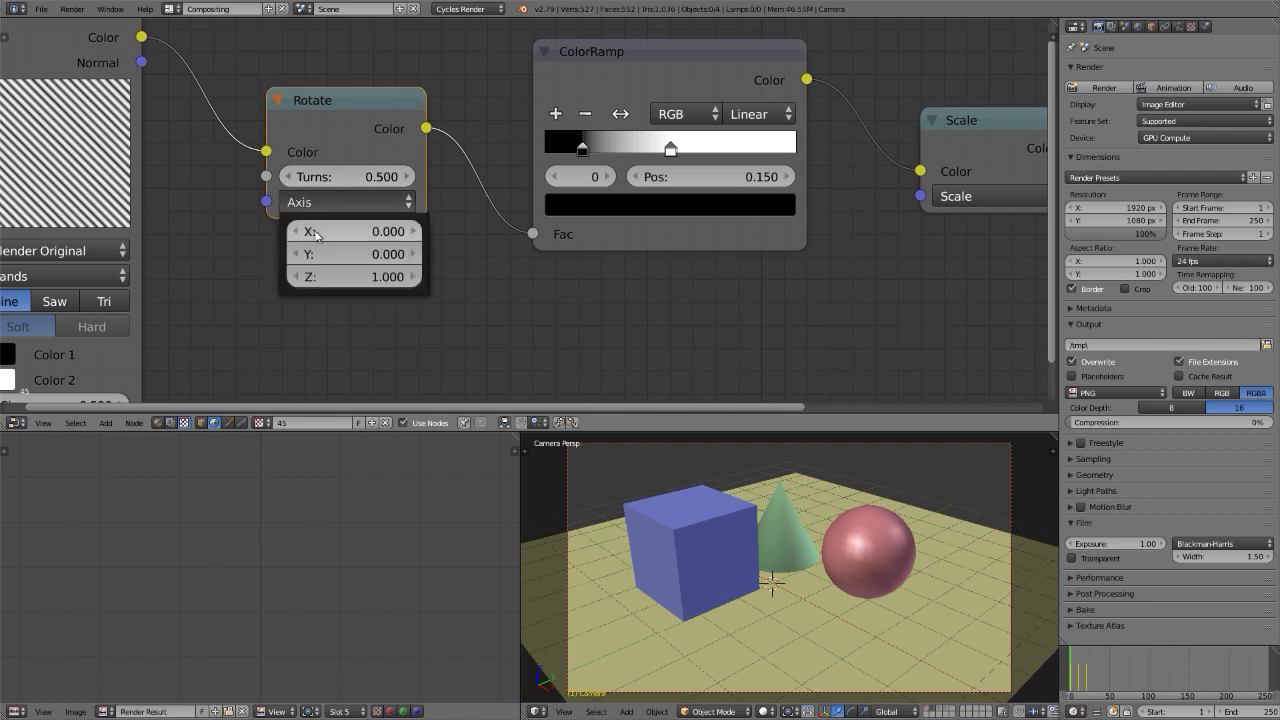
left_click_drag(313, 231, 313, 276)
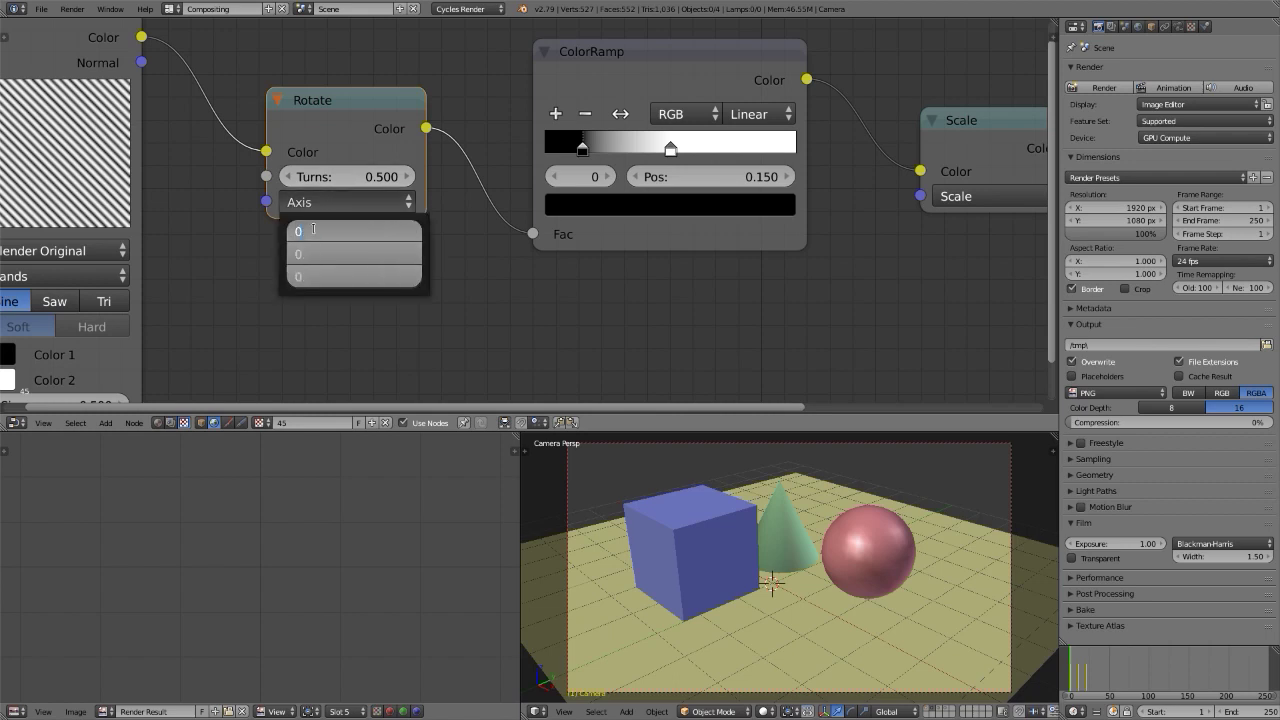
key("Return")
left_click(313, 231)
type("1")
key("Return")
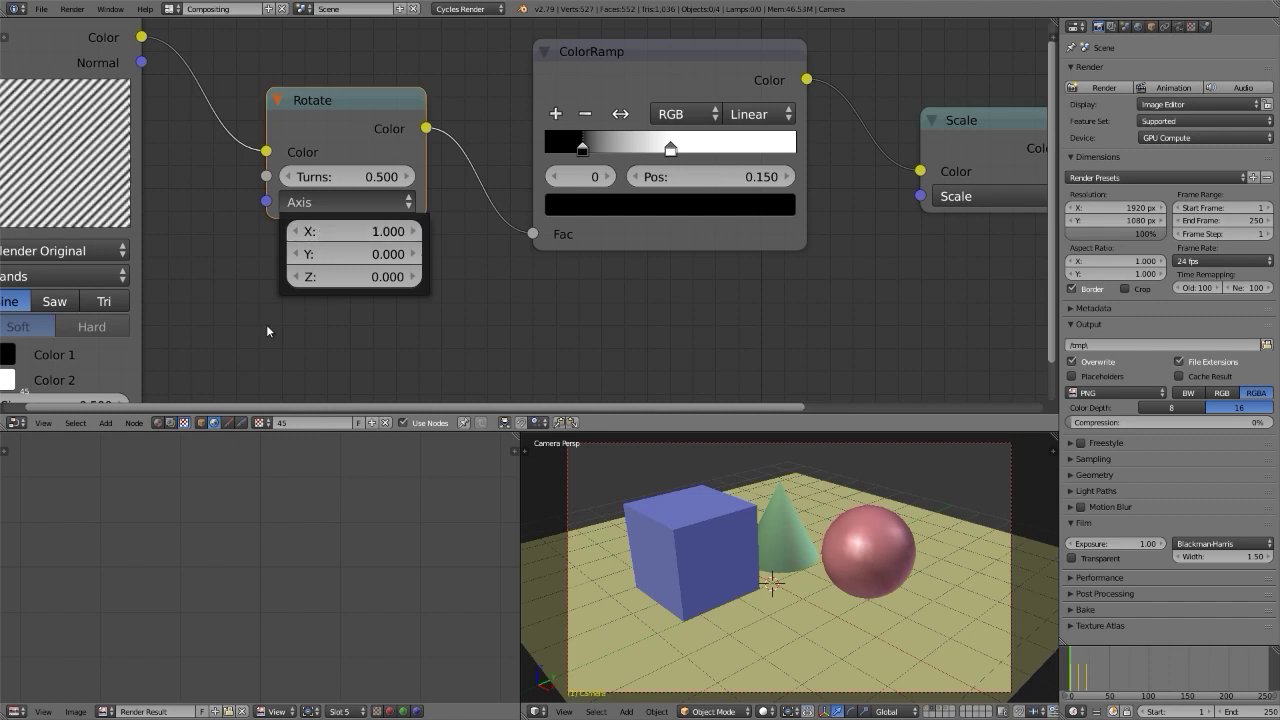
key("Home")
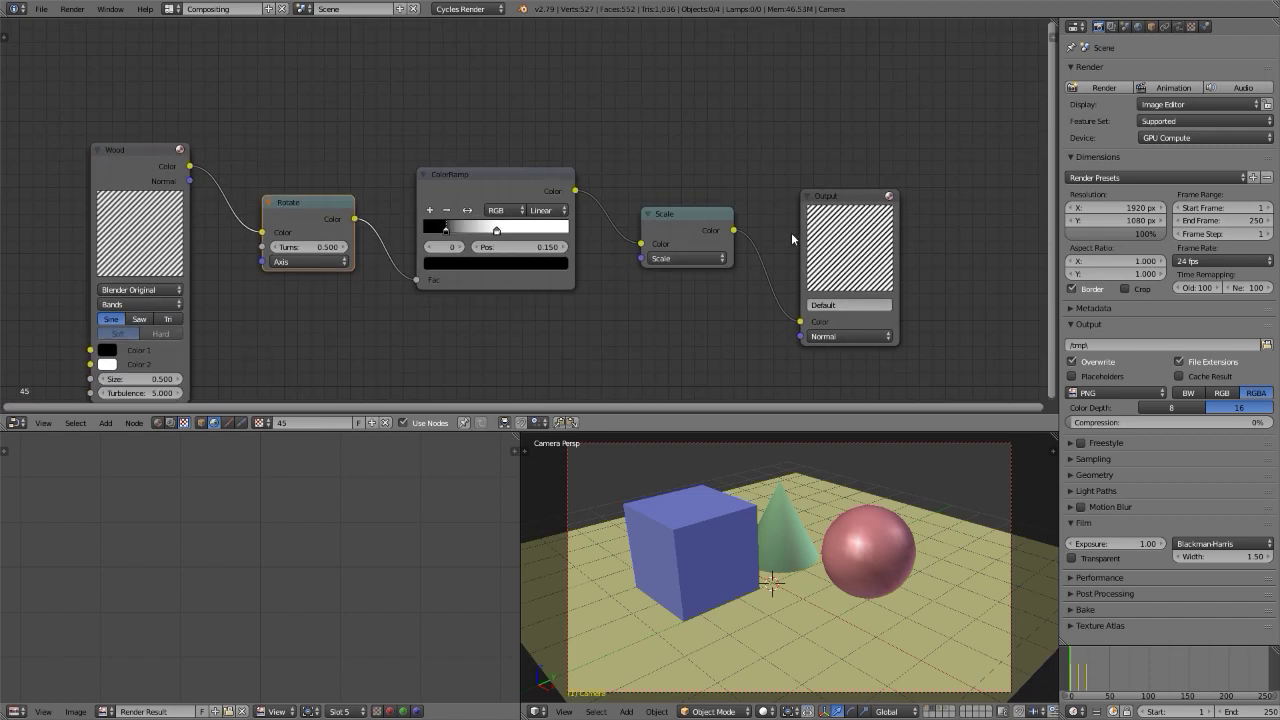
scroll(791, 232, "up", 5)
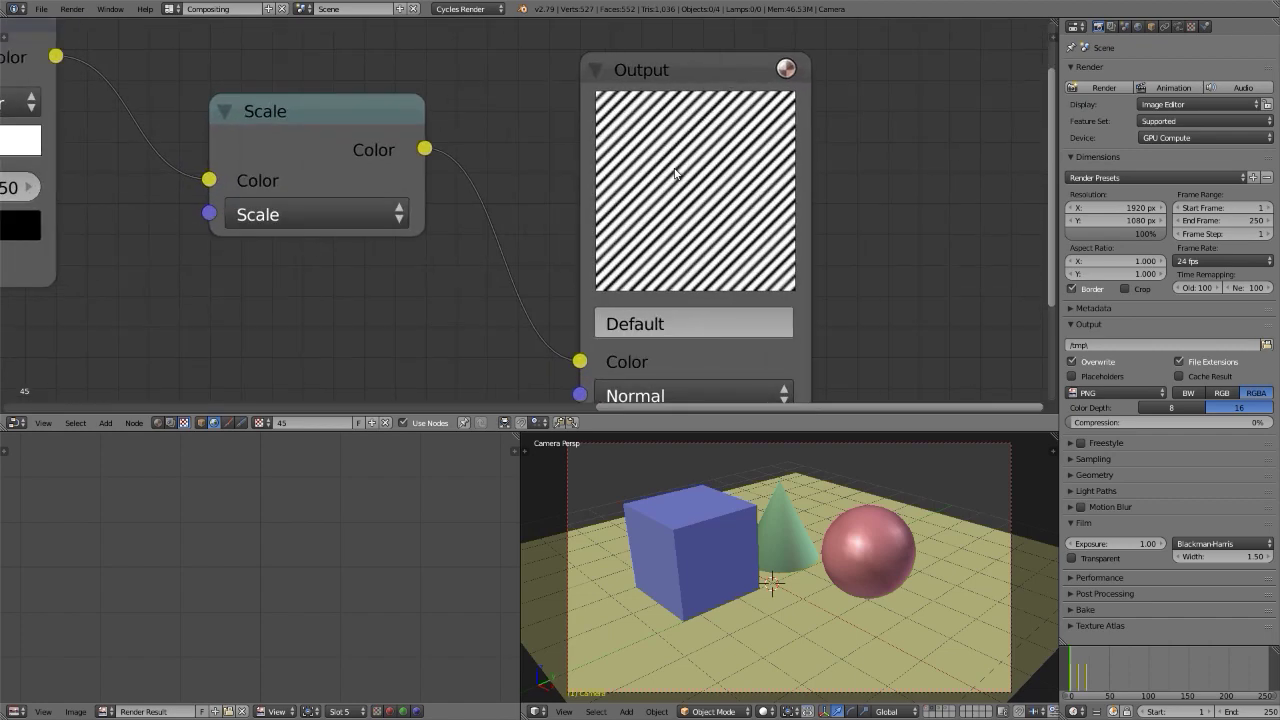
scroll(672, 165, "down", 2)
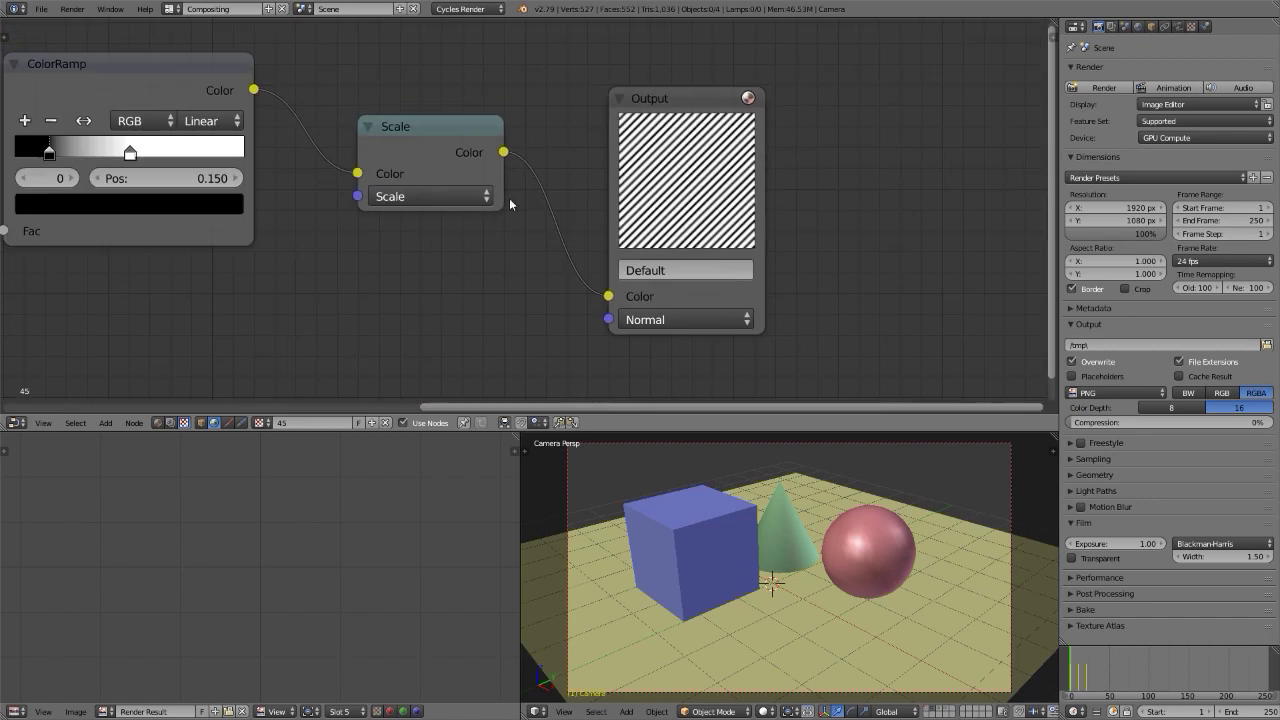
Copy all nodes of texture -45 and replace the nodes of texture 180 with them
left_click(257, 423)
left_click(265, 443)
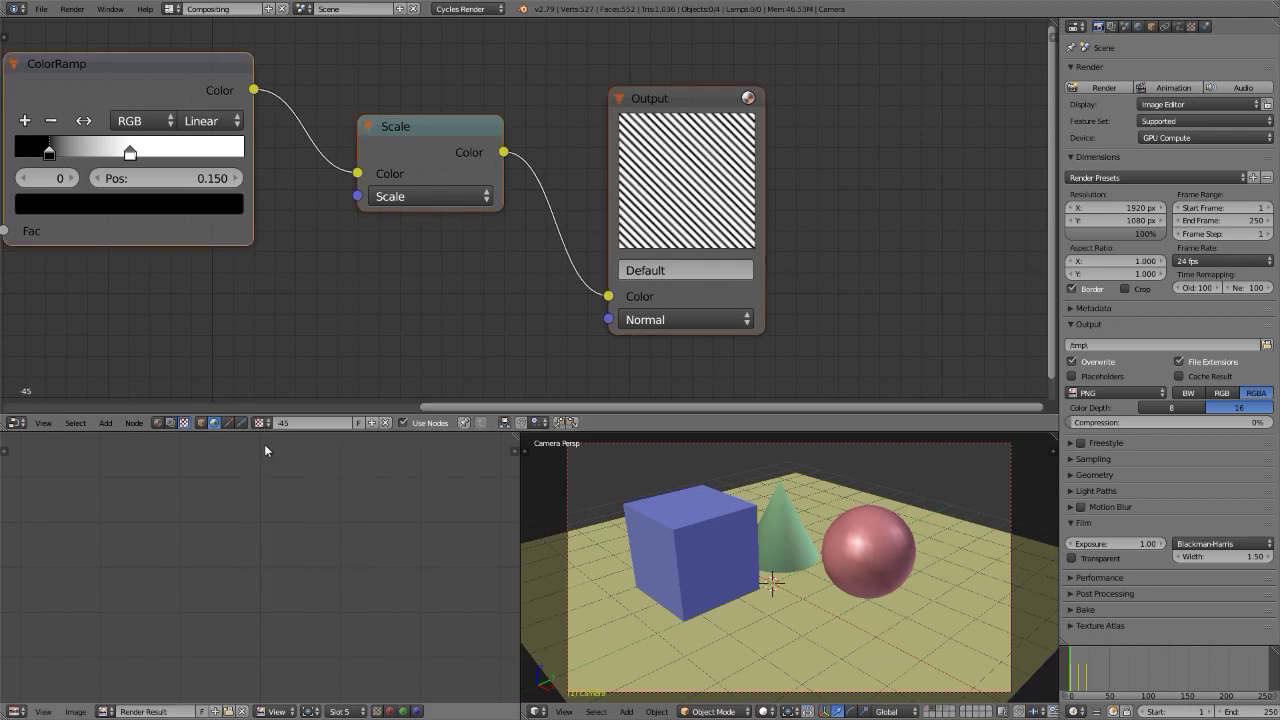
left_click(260, 423)
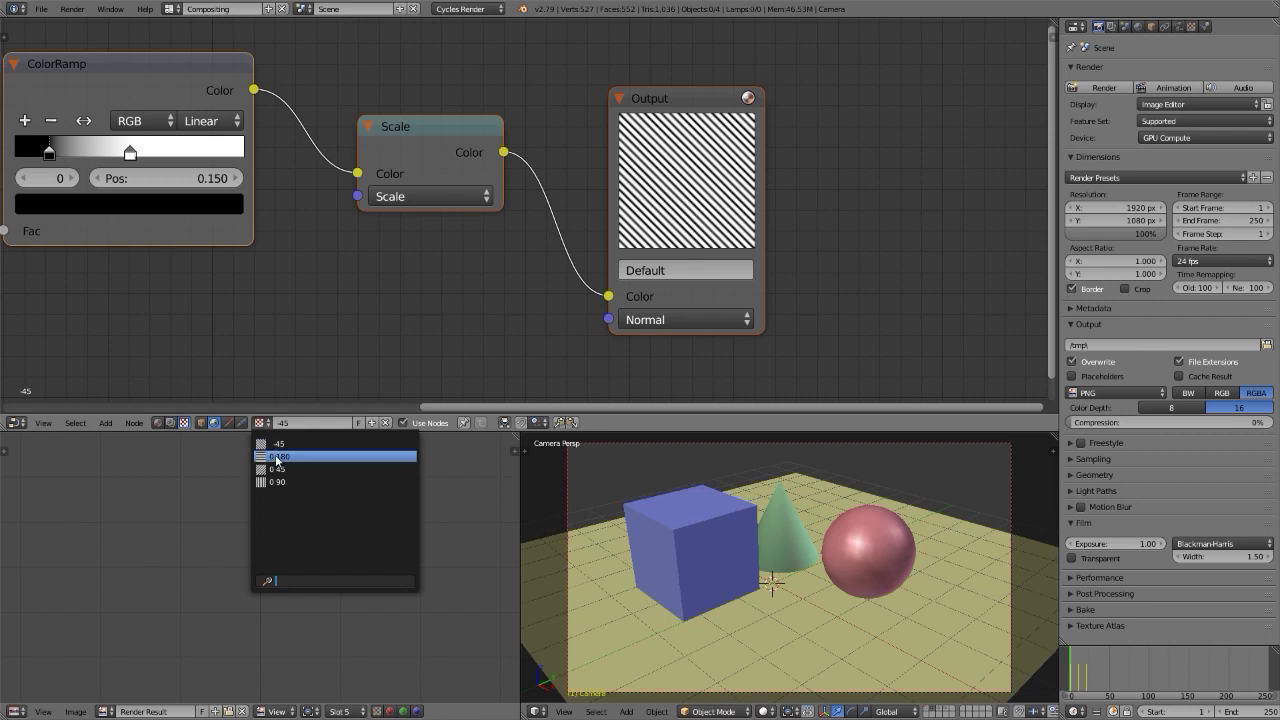
left_click(277, 457)
middle_click_drag(279, 287, 568, 274)
scroll(562, 285, "down", 1)
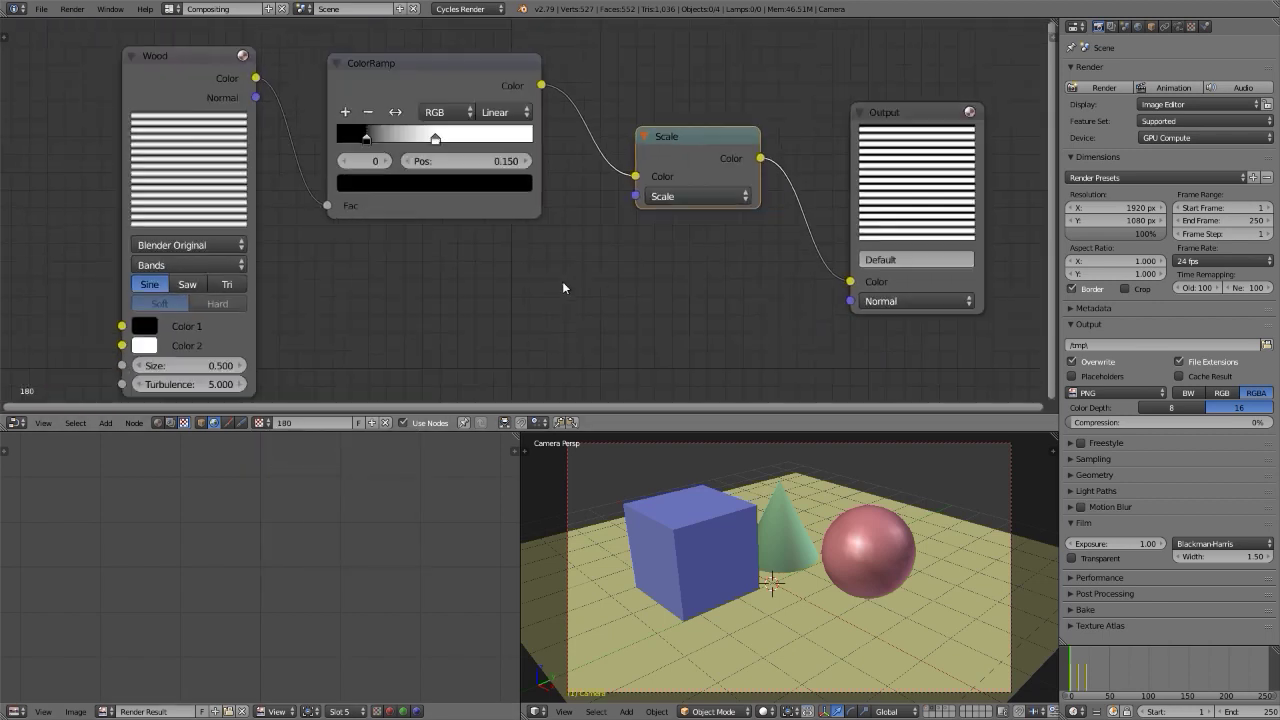
scroll(562, 287, "down", 1)
key("a")
key("a")
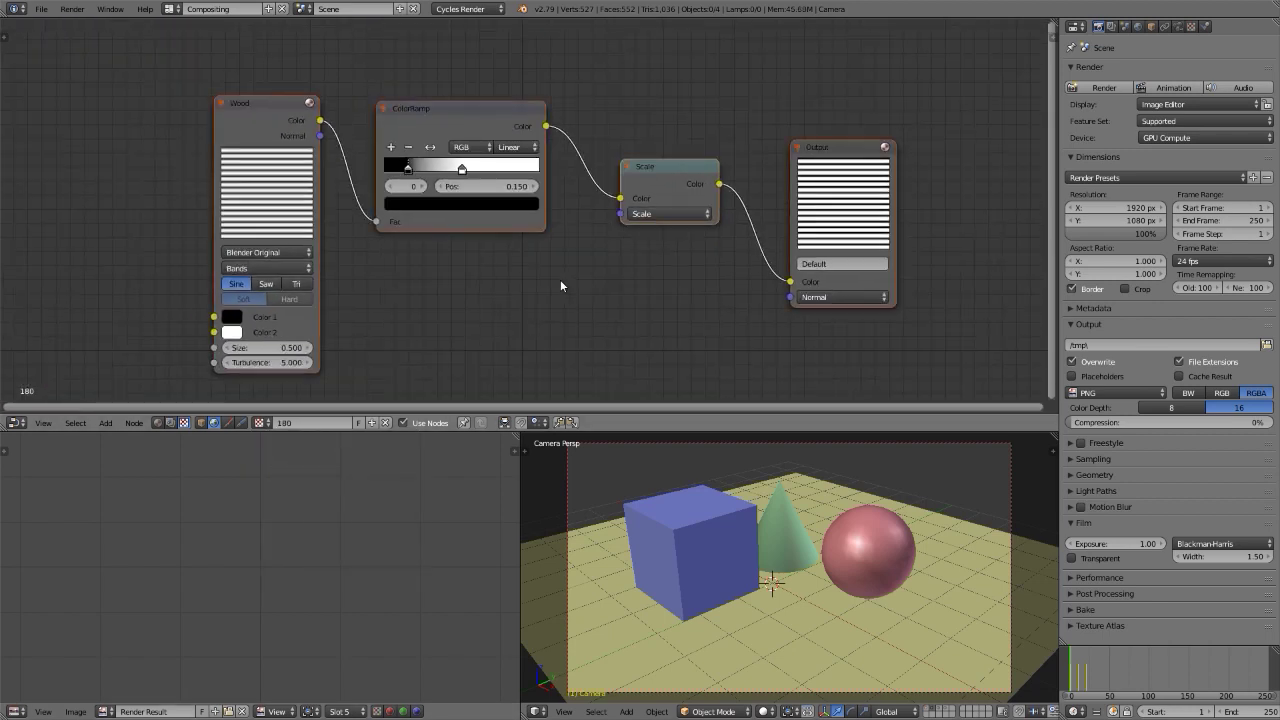
key("x")
key("ctrl+z")
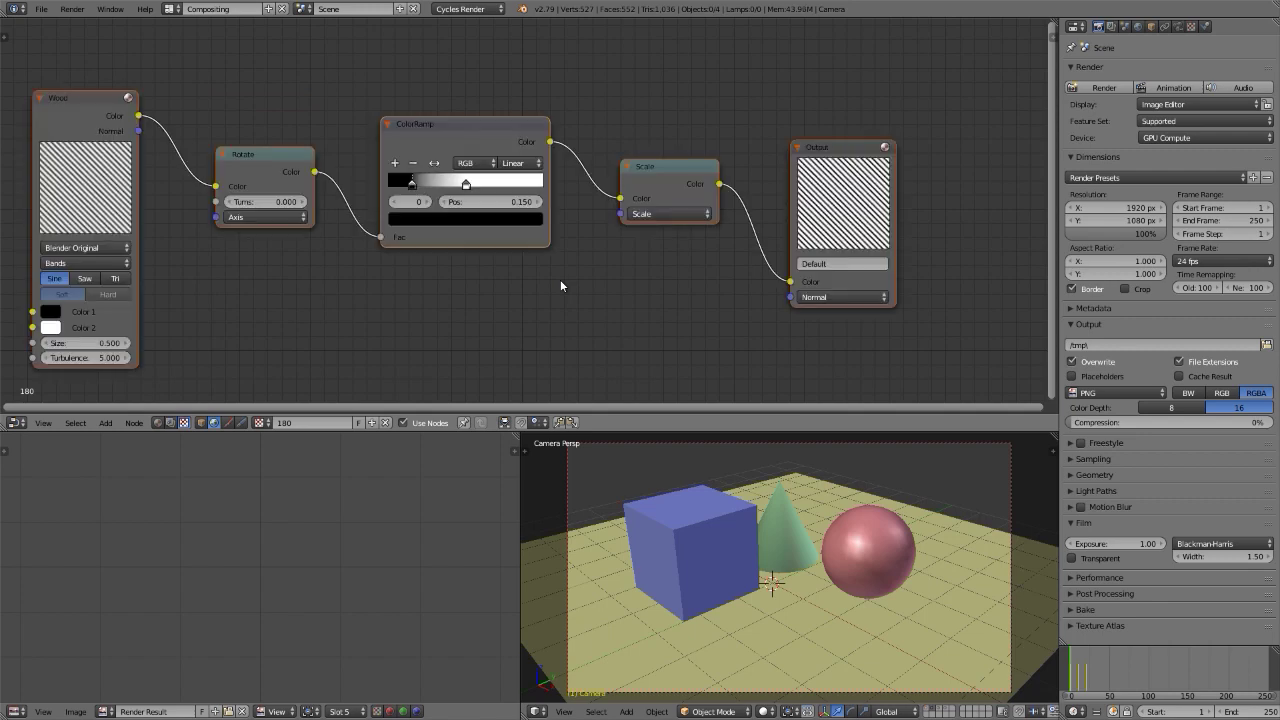
key("Home")
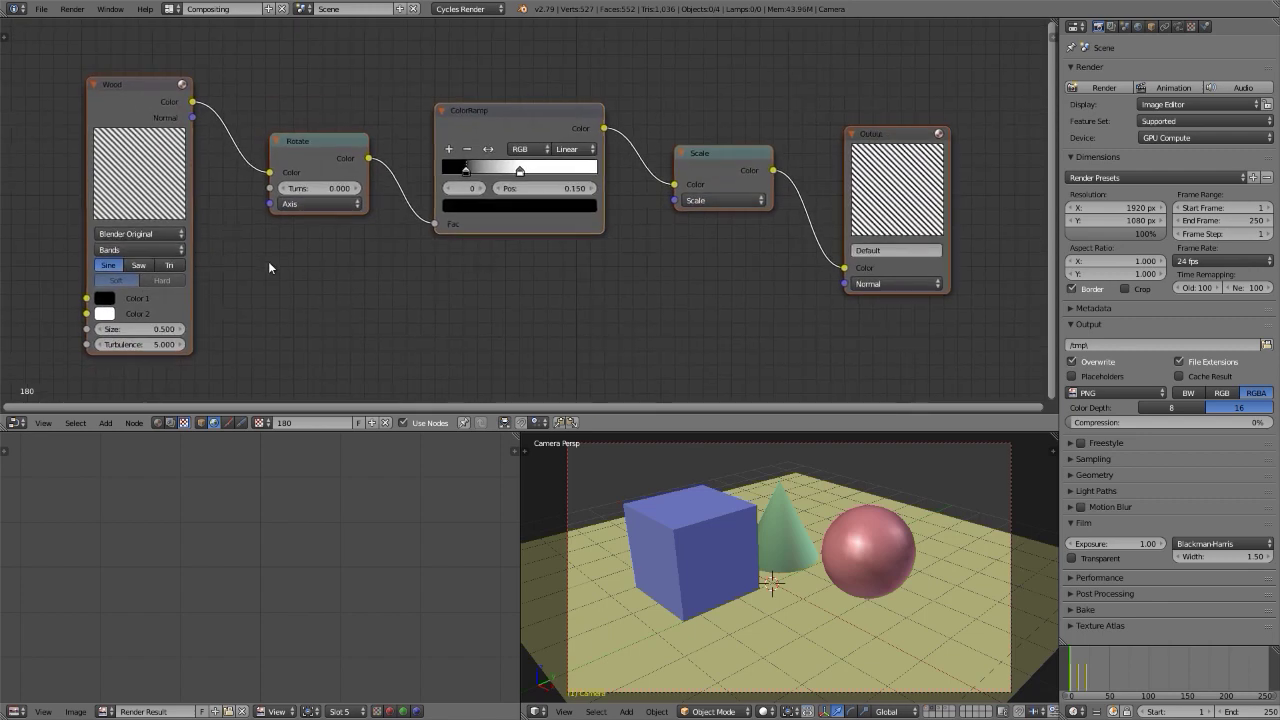
Set the Rotate node's turns to 0.25 and its axis Z to 0 in texture 180
scroll(268, 267, "up", 3)
scroll(268, 267, "down", 2)
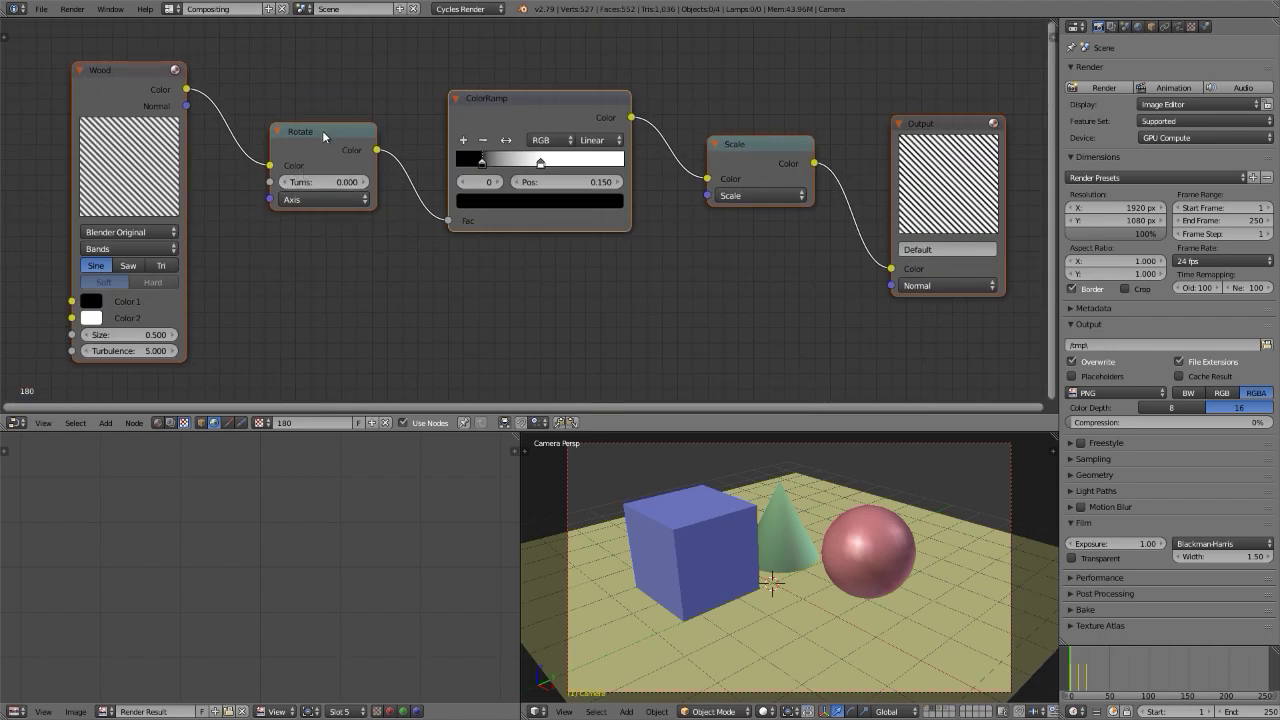
scroll(322, 134, "up", 1)
scroll(322, 134, "down", 1)
middle_click_drag(325, 200, 318, 186)
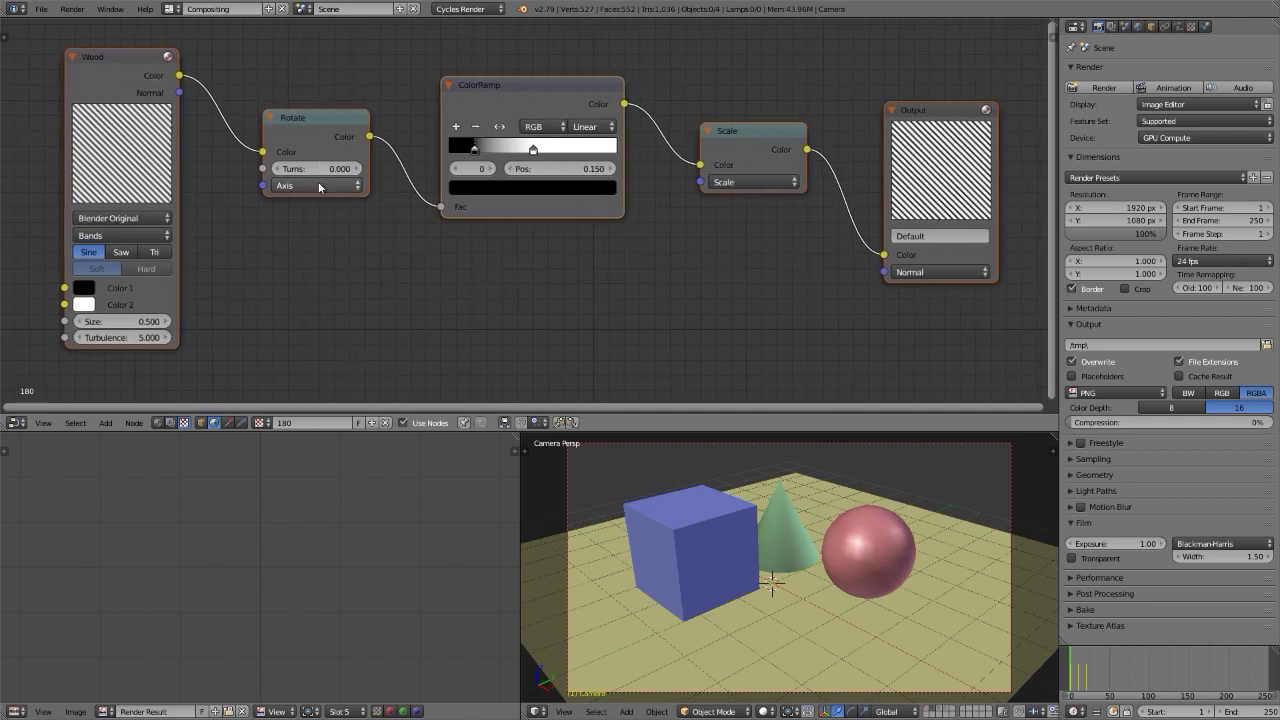
left_click(307, 168)
type("25")
key("Return")
left_click(326, 186)
left_click(310, 236)
type("0")
key("Return")
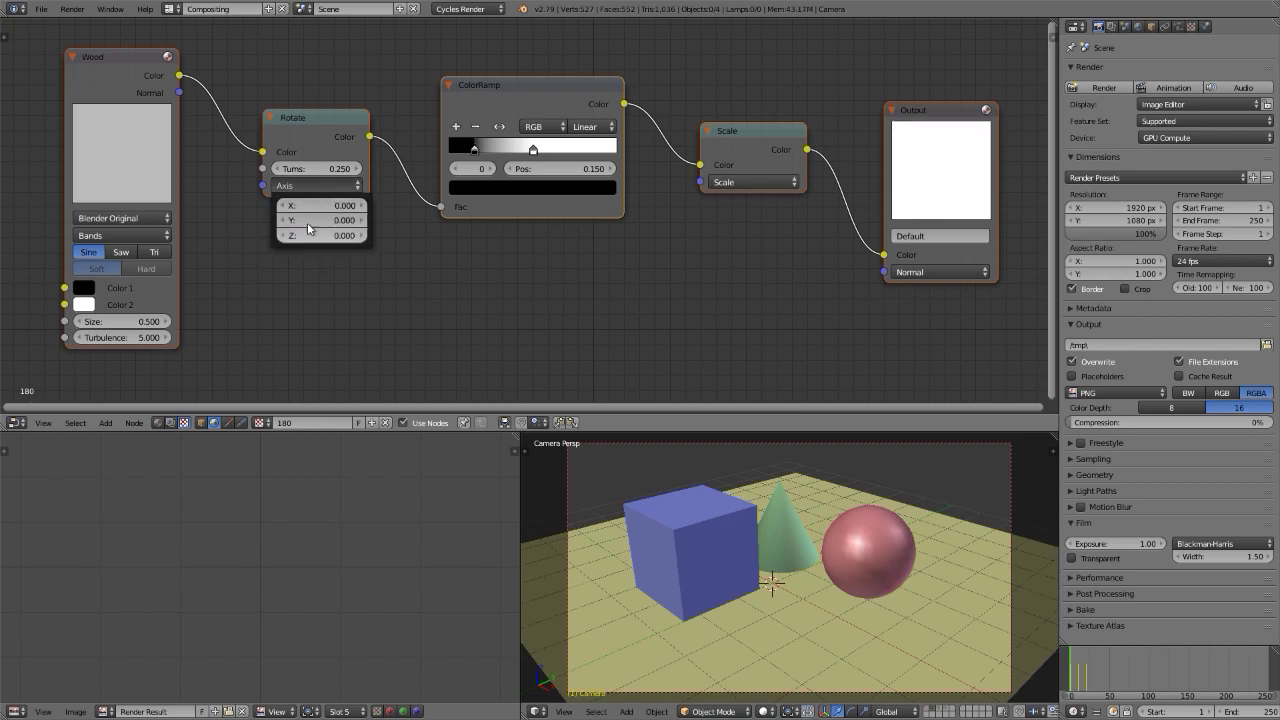
Try the Rotate node's axis in texture 180 at X 0.5, Y 0, and at X 0, Y 0.5
left_click(305, 206)
type("0.5")
key("Return")
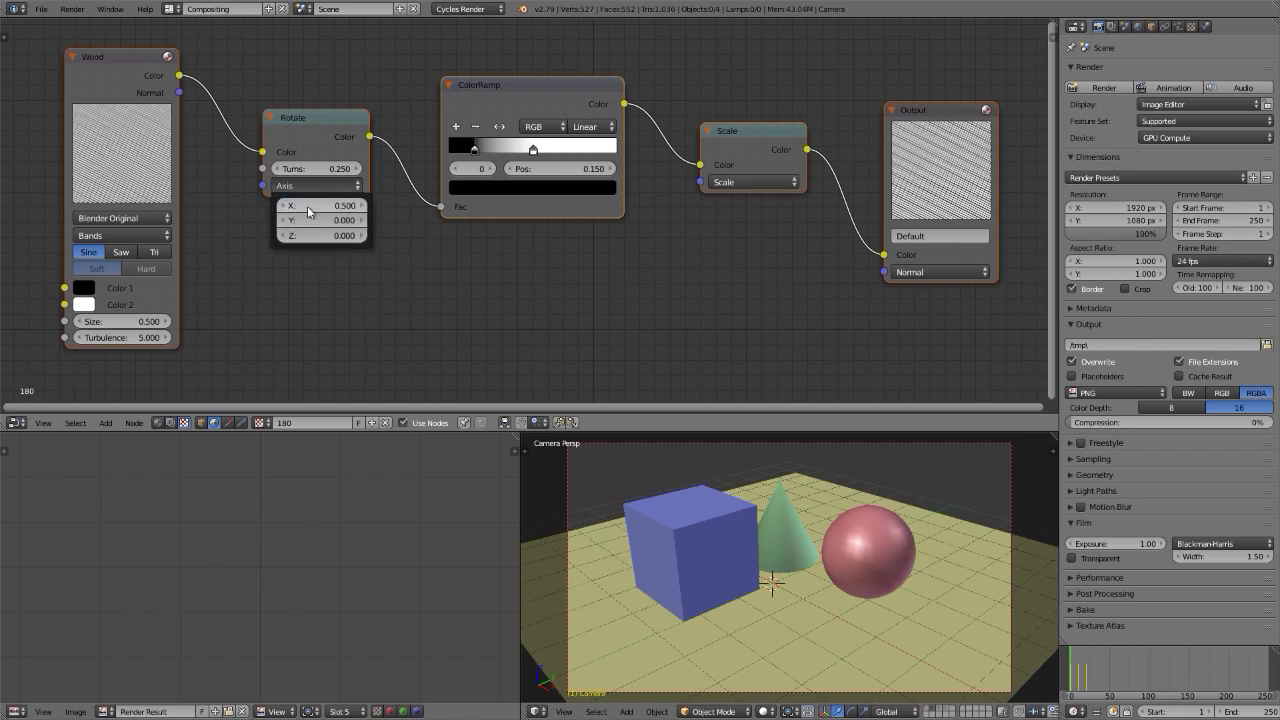
left_click(309, 206)
type("0")
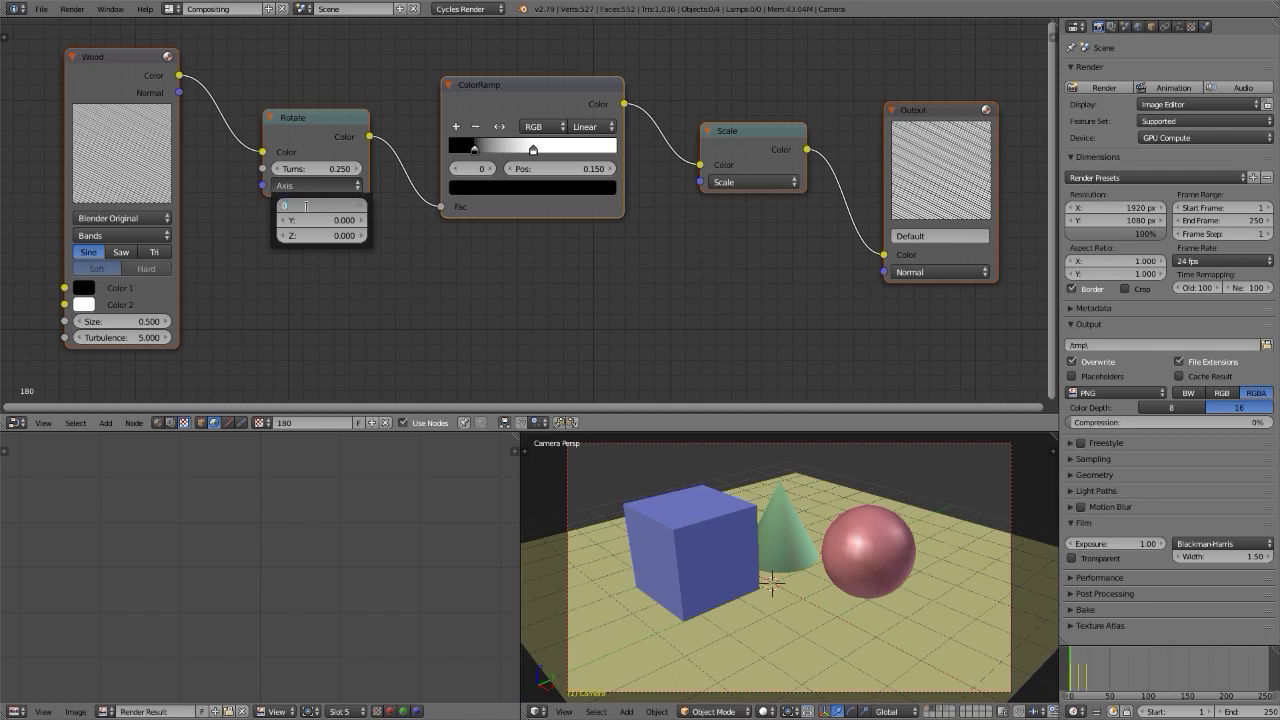
key("Tab")
type("5")
key("Return")
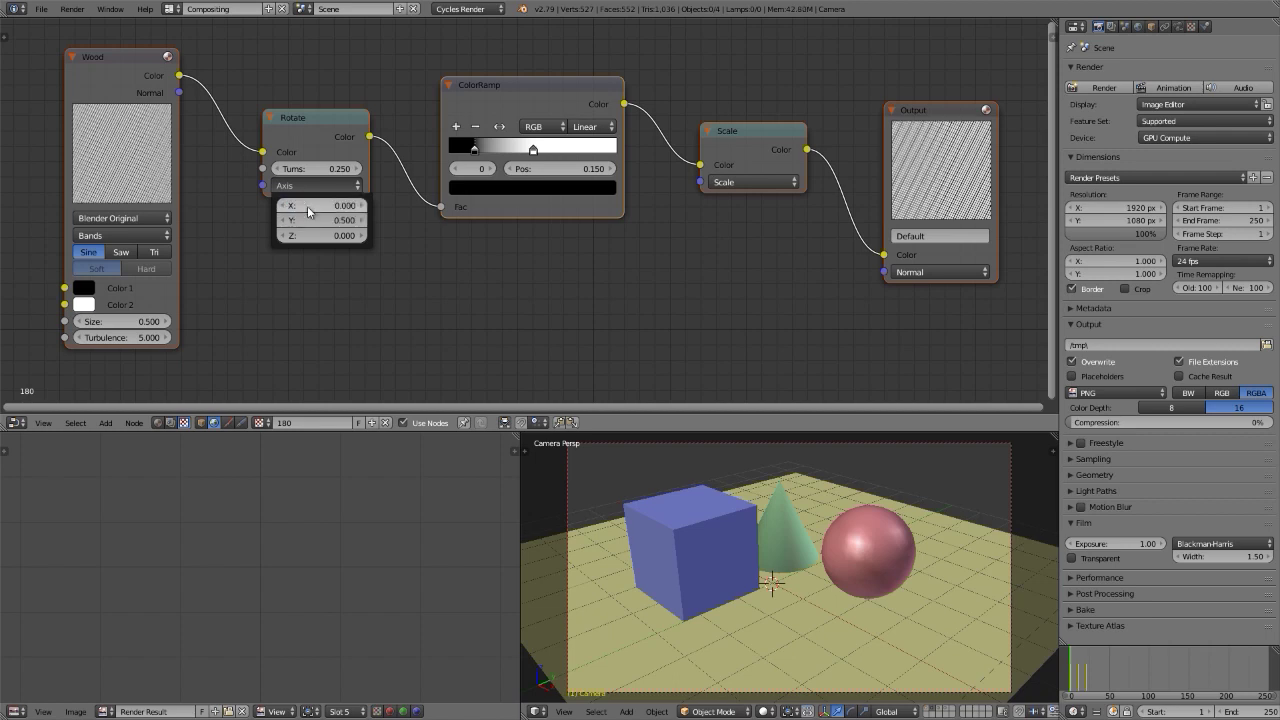
Set the Scale node's X and Y to 5 in texture 180 to widen the stripes in the preview
left_click(754, 182)
left_click(758, 202)
type("5")
key("Tab")
type("5")
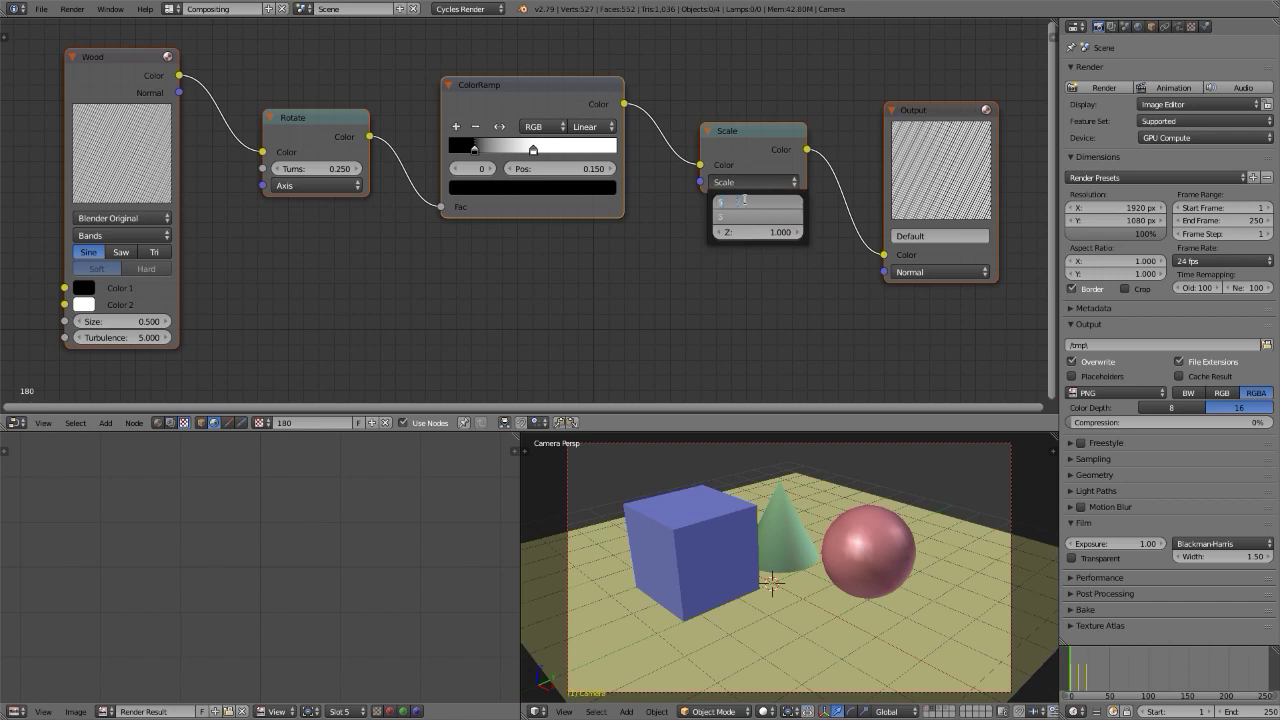
key("Return")
Try the Rotate node's axis in texture 180 at X 0.25 and Y 0
left_click(307, 186)
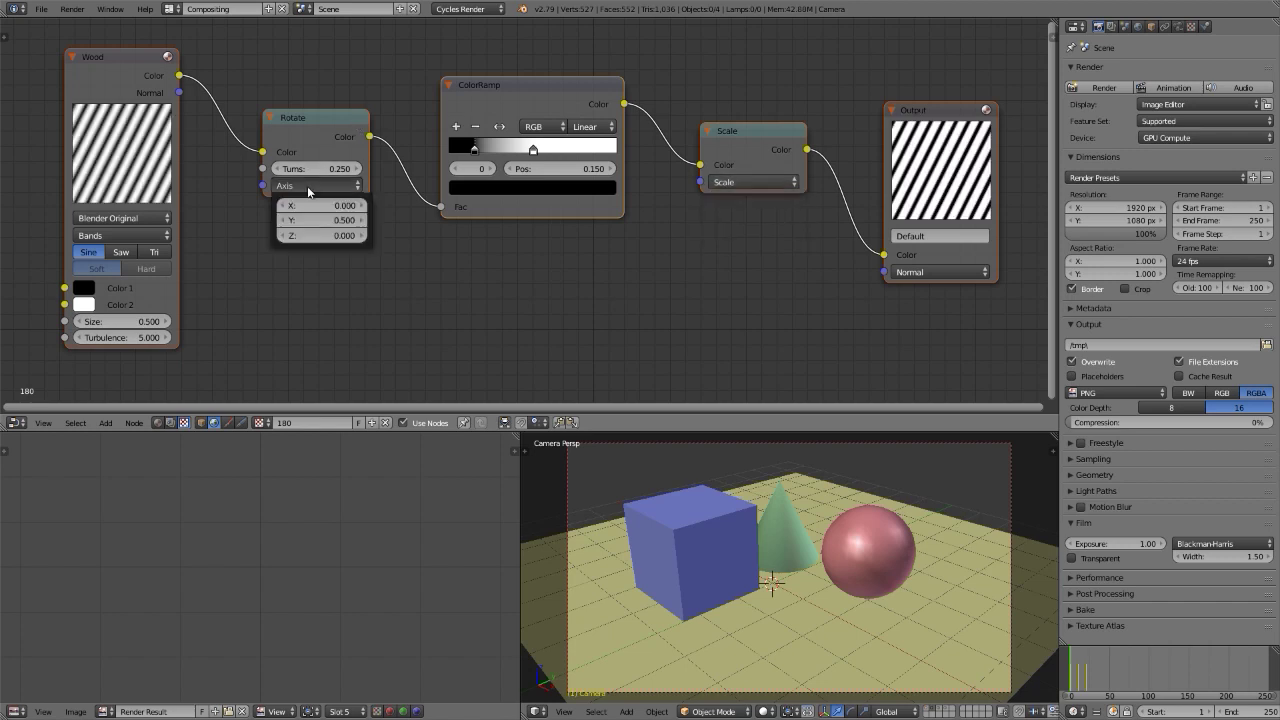
left_click(310, 206)
type(".25")
key("Tab")
type("0")
key("Return")
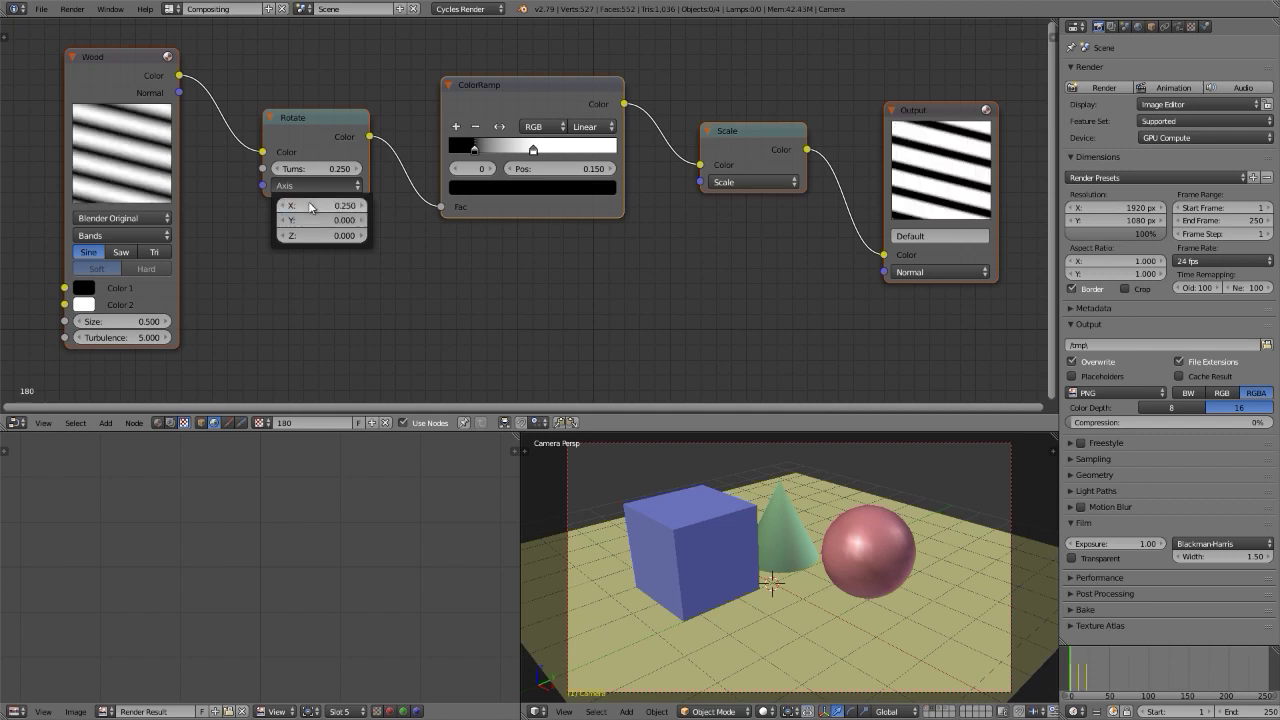
Set the Rotate node's axis X and Y both to 0.5 in texture 180 for horizontal stripes
left_click(310, 206)
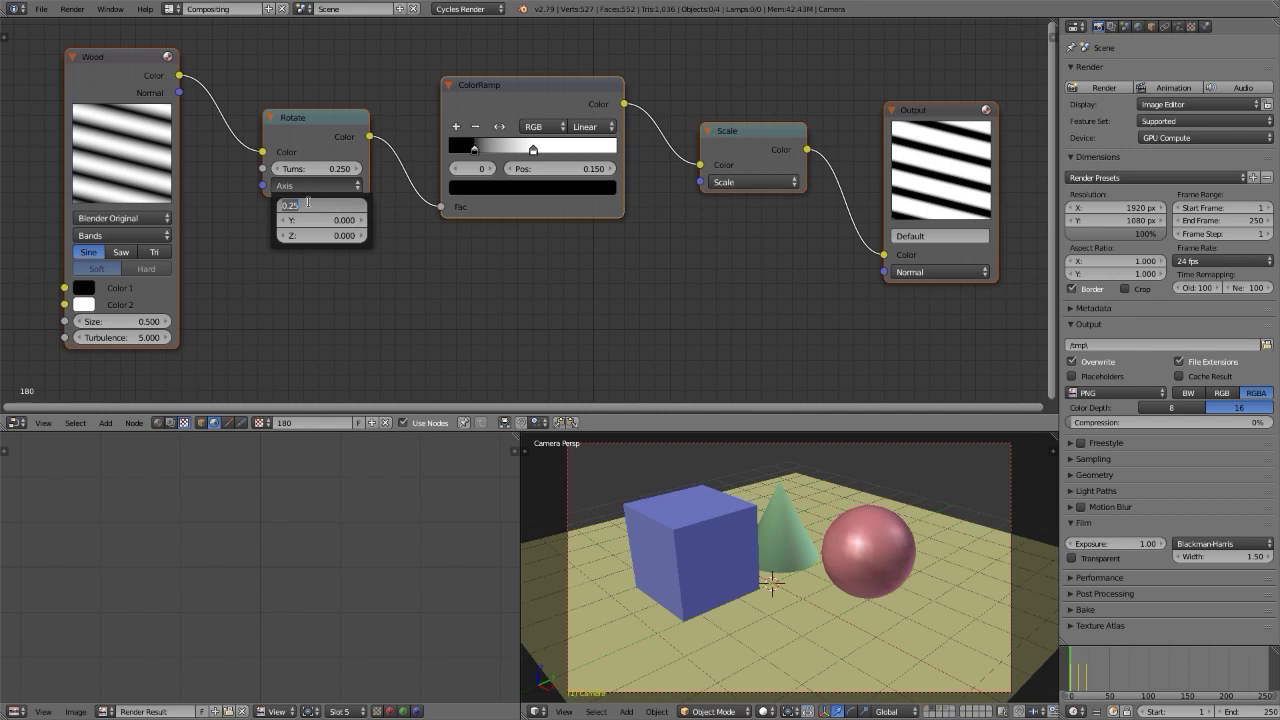
type("0.5")
key("Tab")
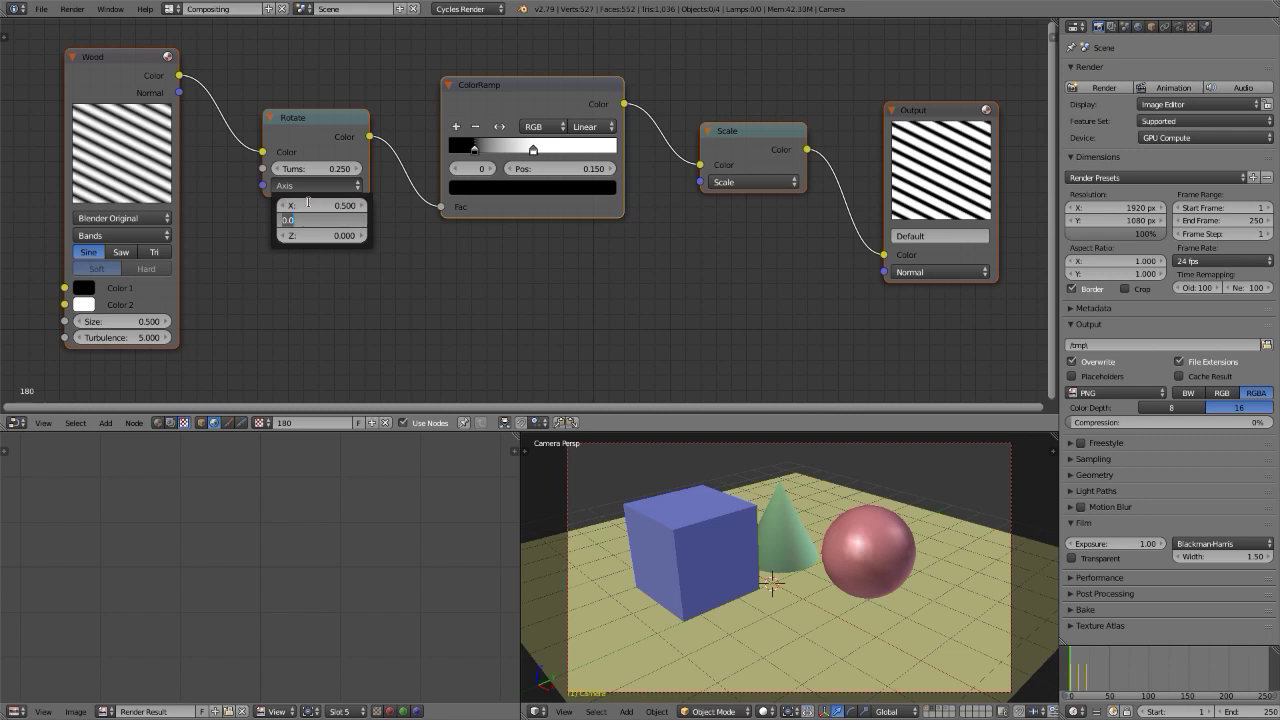
type("0.5")
key("Return")
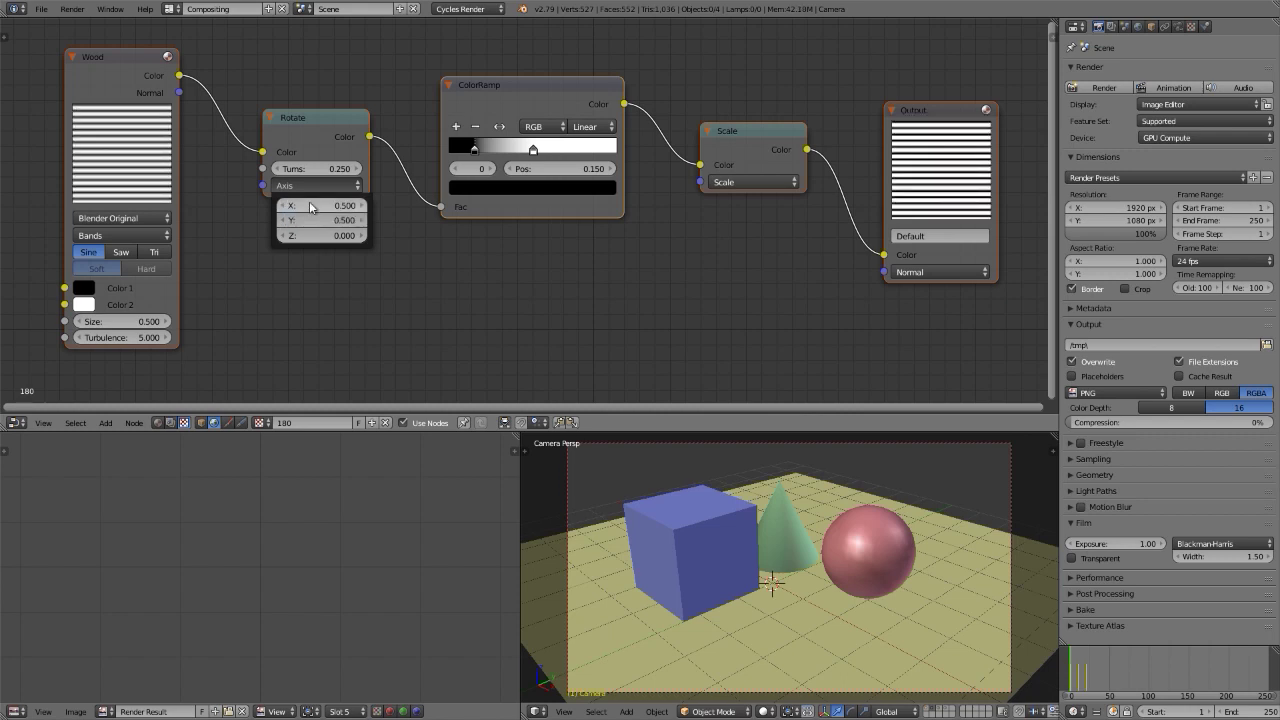
Try axis X 0.25 and Y 0.25 on texture 180's Rotate node and restore both to 0.5
left_click(310, 206)
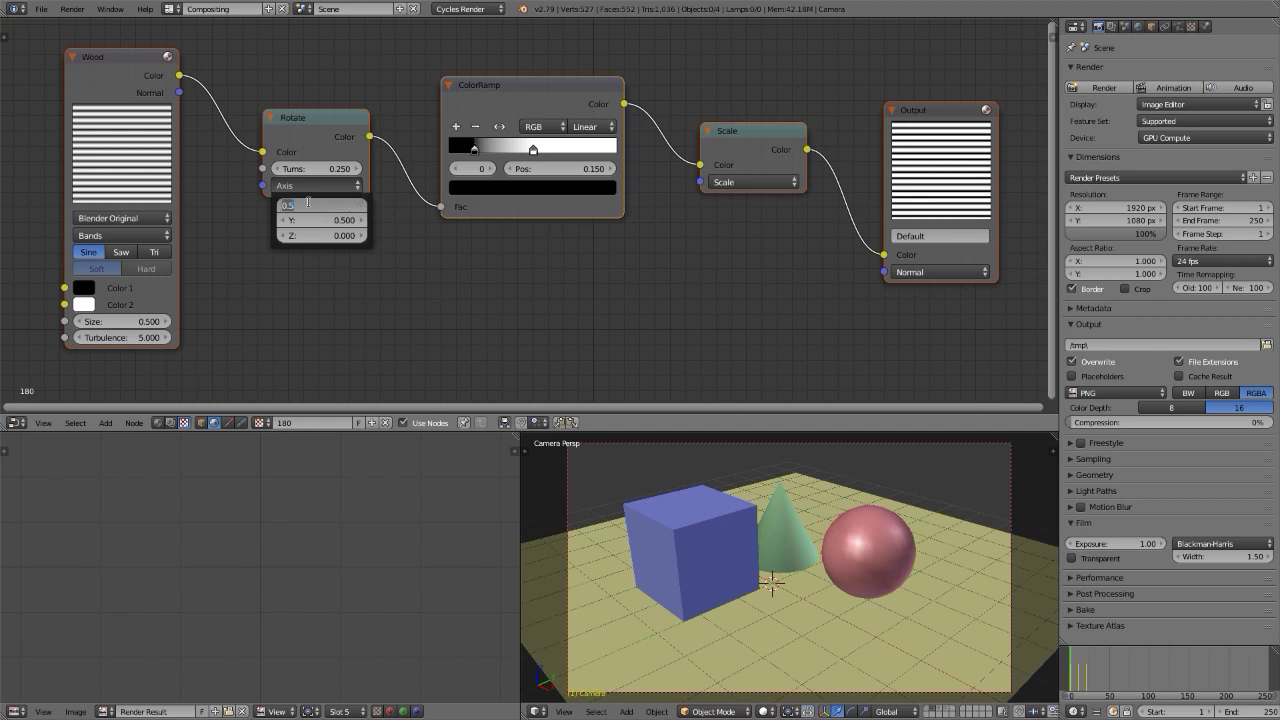
type("0.25")
key("Tab")
type(".25")
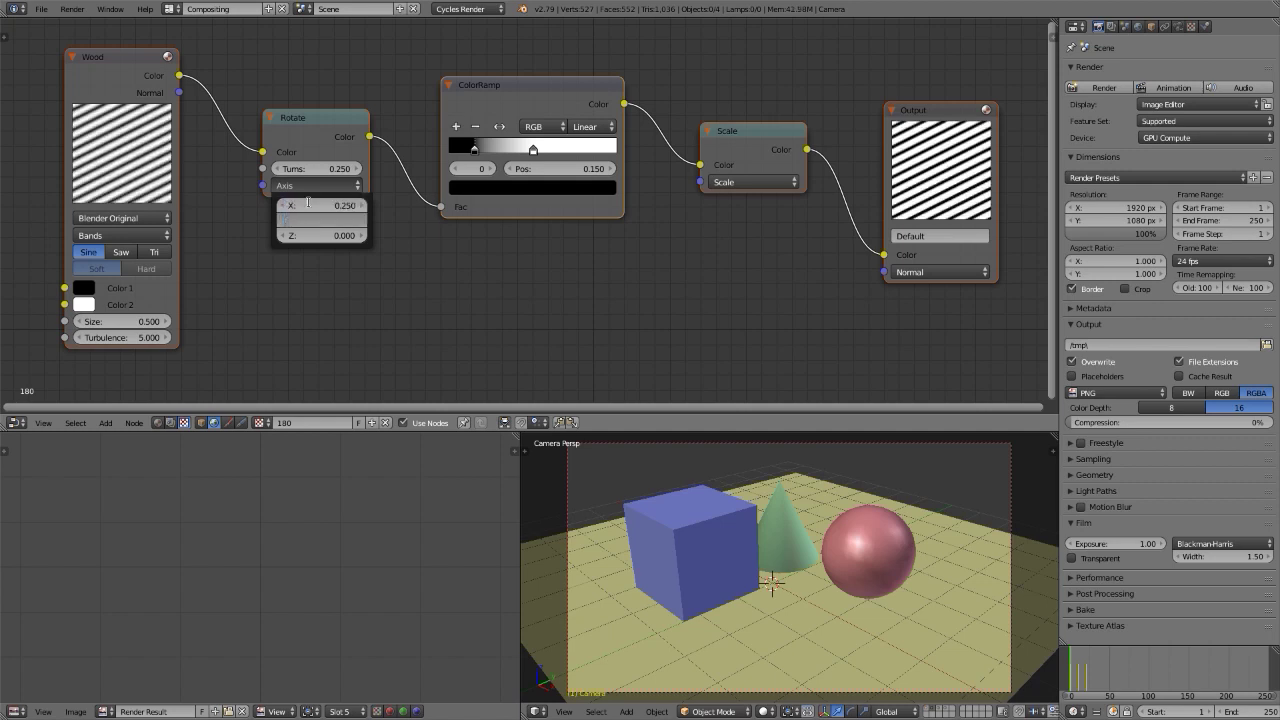
key("Return")
left_click(310, 206)
key("BackSpace")
type("0")
key("Return")
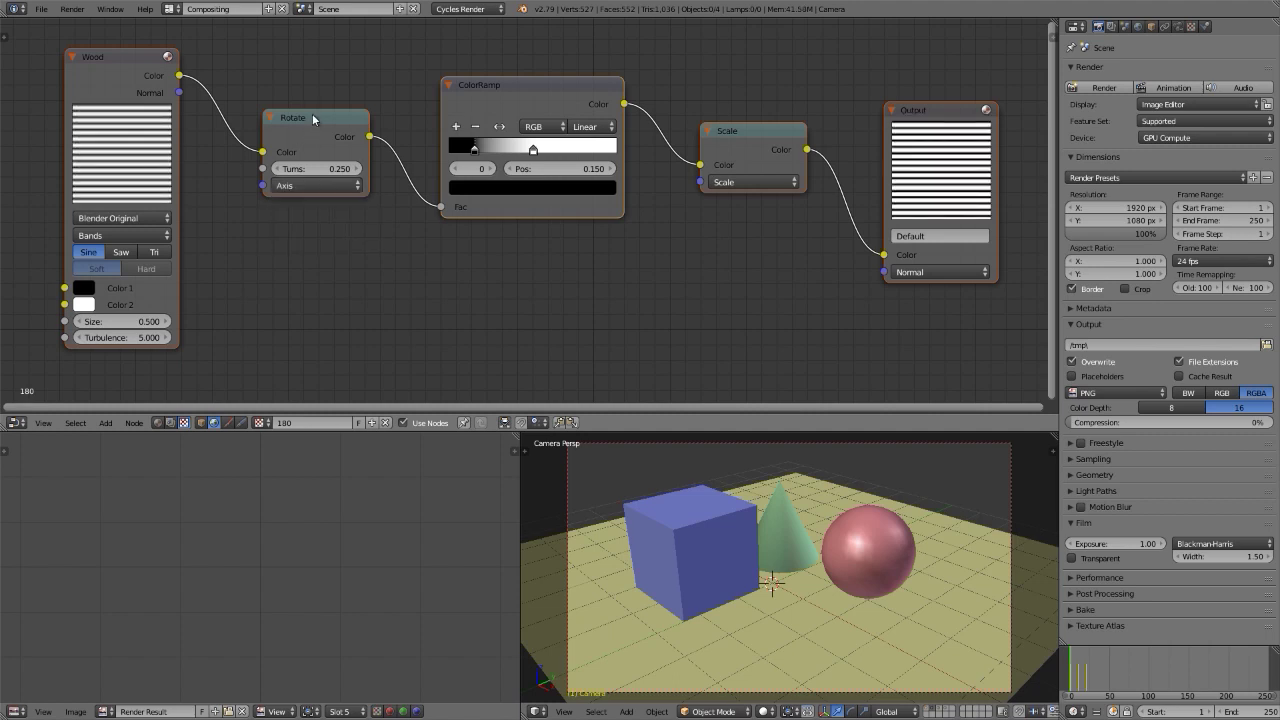
left_click(312, 189)
Switch to texture 90 and replace all its nodes with the copied nodes of texture -45
left_click(260, 422)
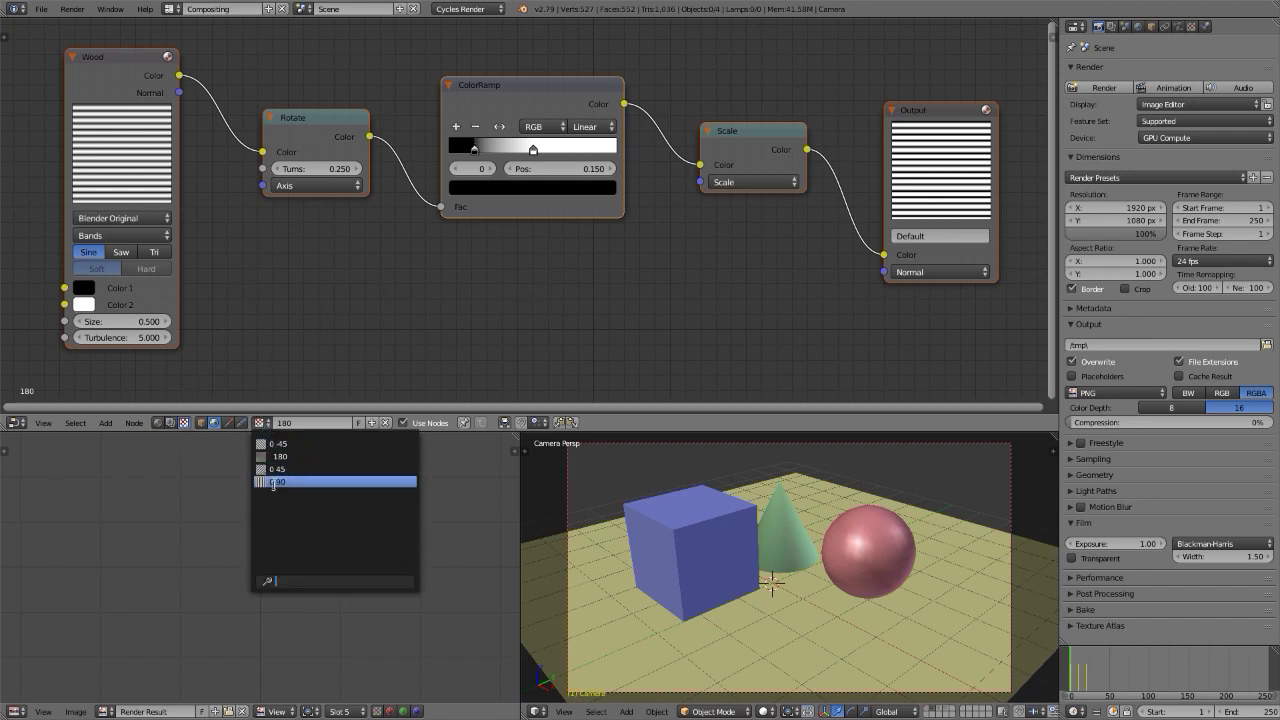
left_click(278, 481)
key("a")
key("x")
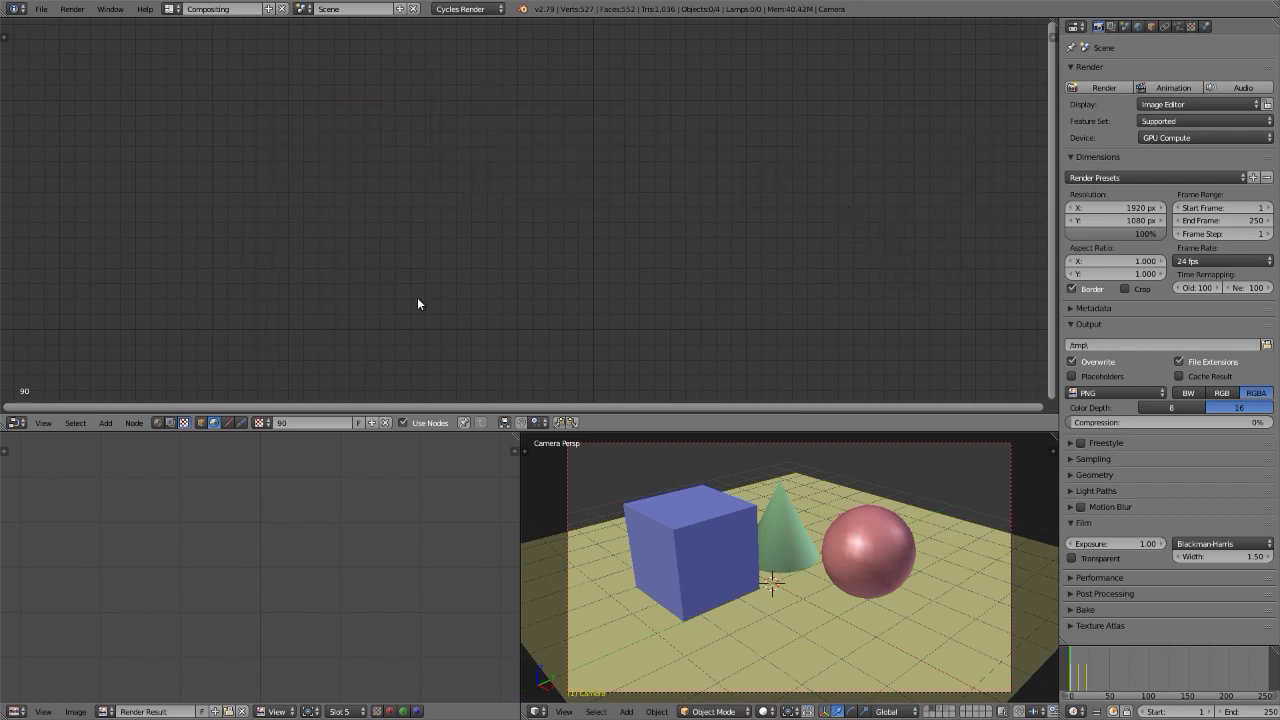
key("ctrl+z")
Set the Rotate node's turns to 0.75 and its axis to X 0.5, Y 0.5, Z 0 in texture 90 for vertical stripes
left_click(310, 170)
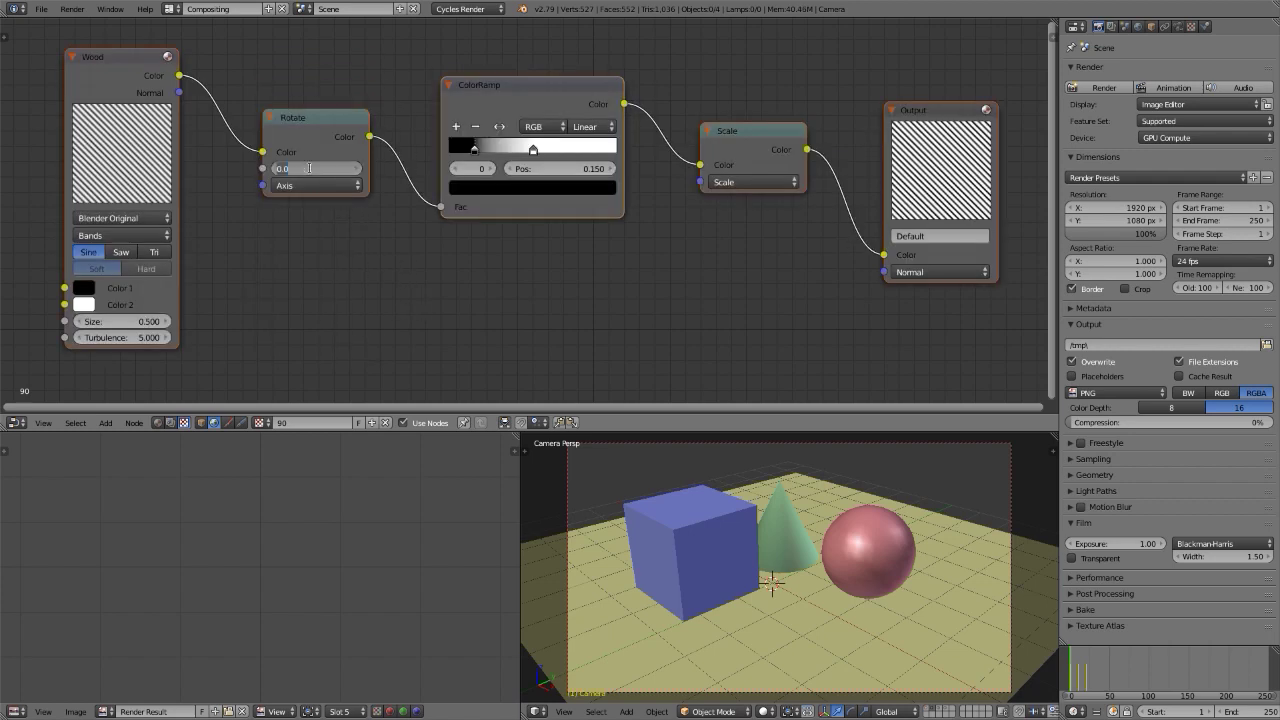
key("BackSpace")
key("Return")
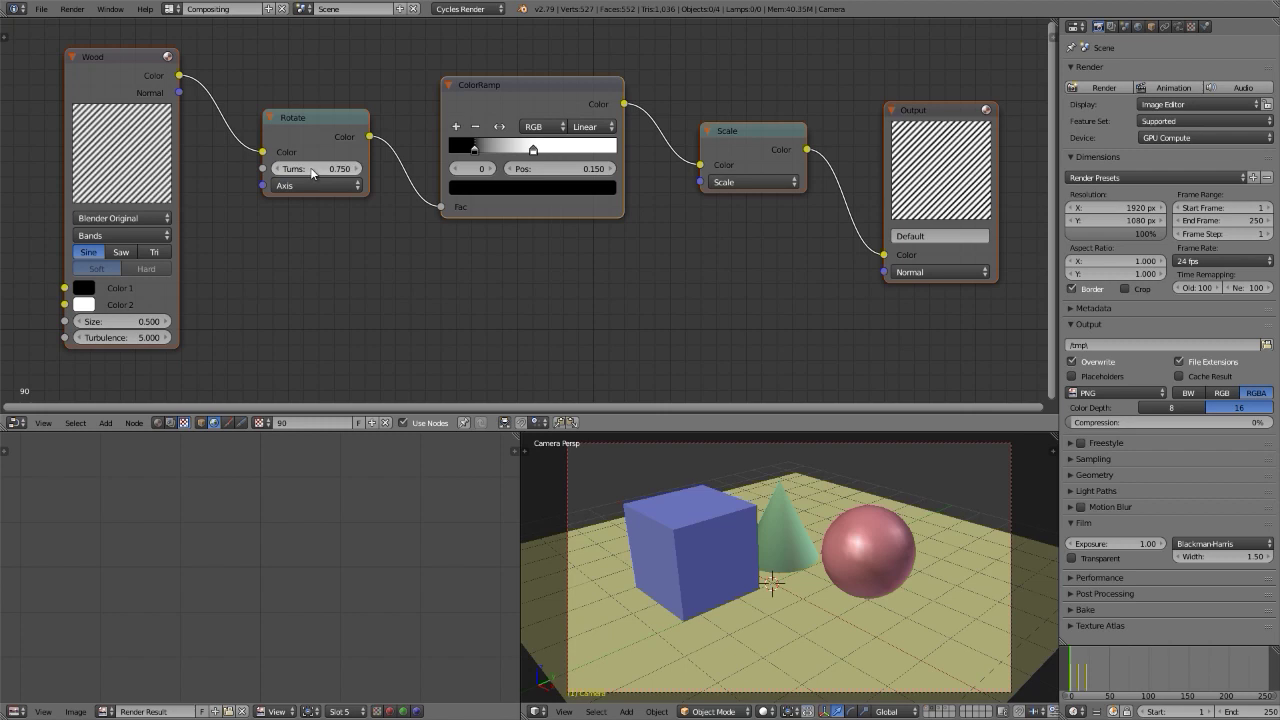
left_click(308, 187)
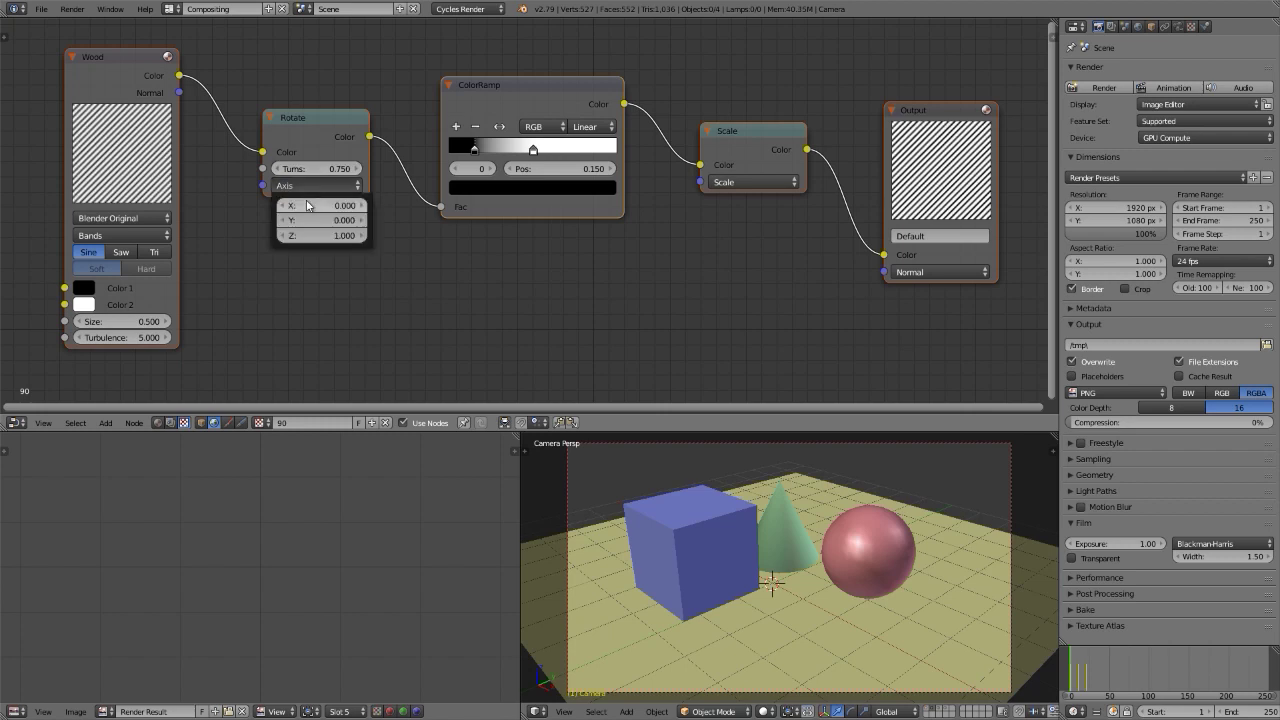
left_click(301, 204)
key("Return")
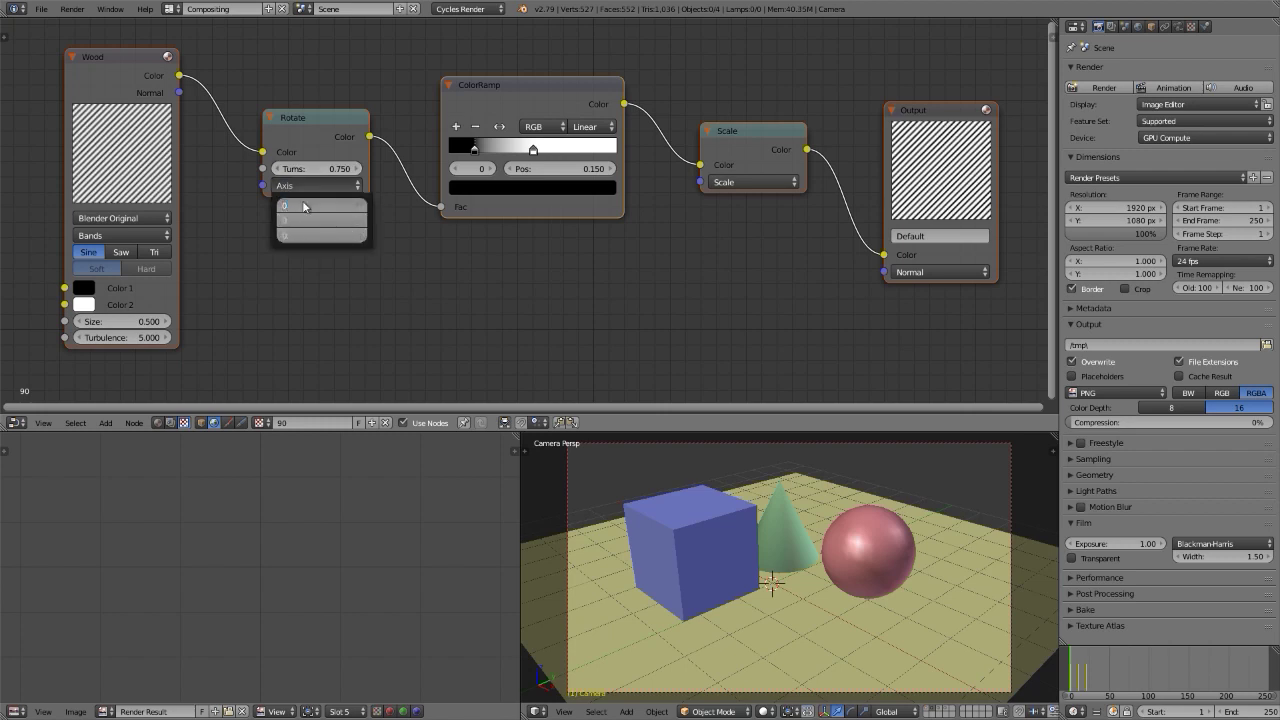
type("0.5")
key("Return")
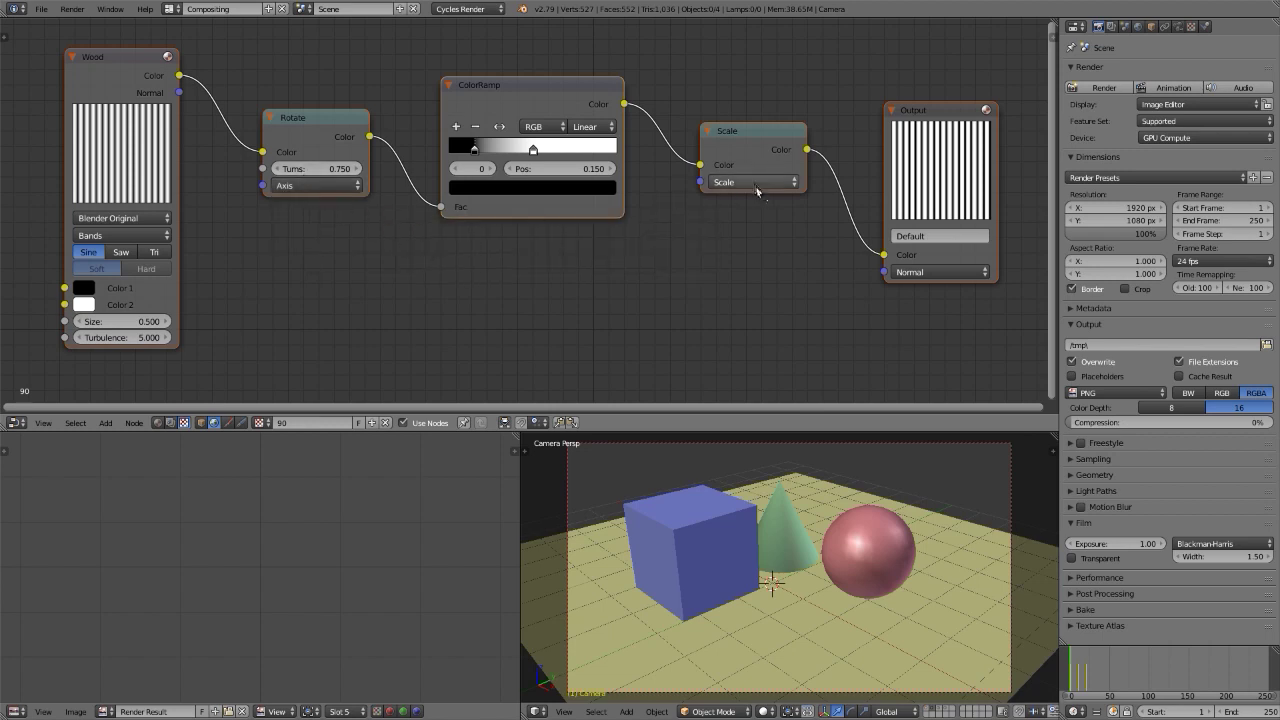
Check the Scale values of texture 90 and set the Scale node's X and Y to 100 in texture 180
left_click(716, 182)
left_click(260, 422)
left_click(268, 457)
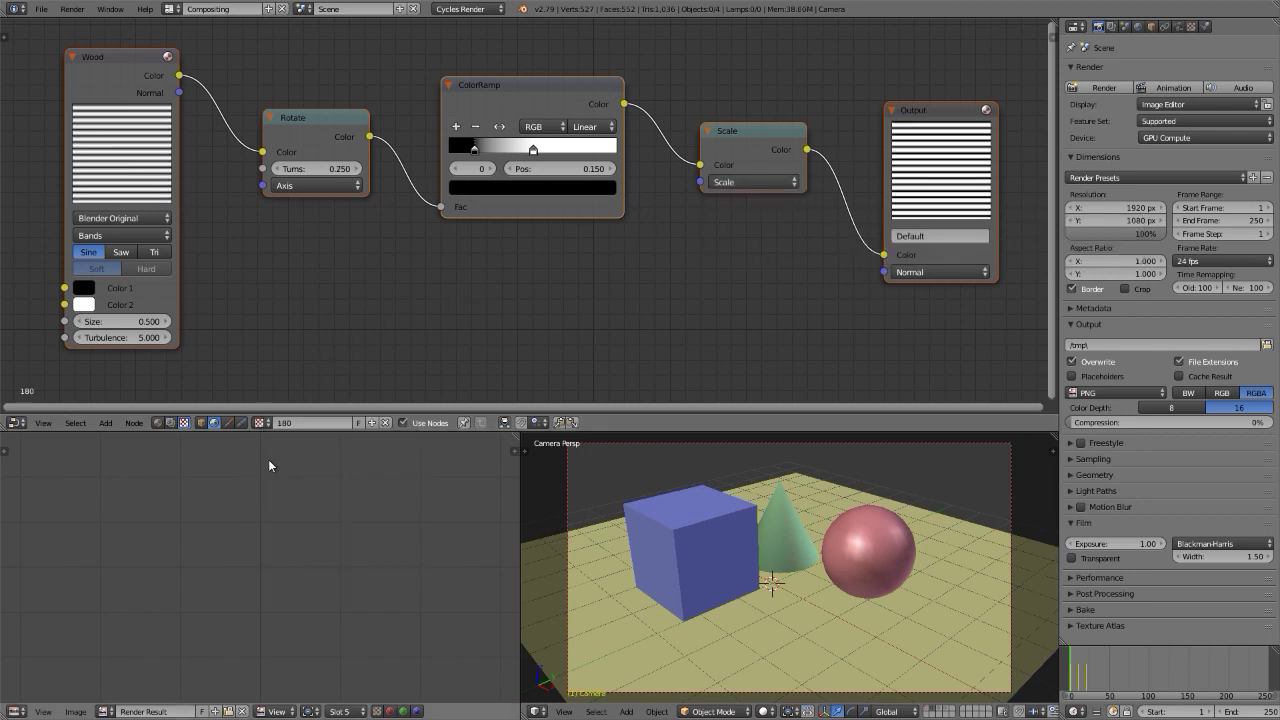
left_click(748, 183)
left_click_drag(734, 199, 734, 216)
type("1")
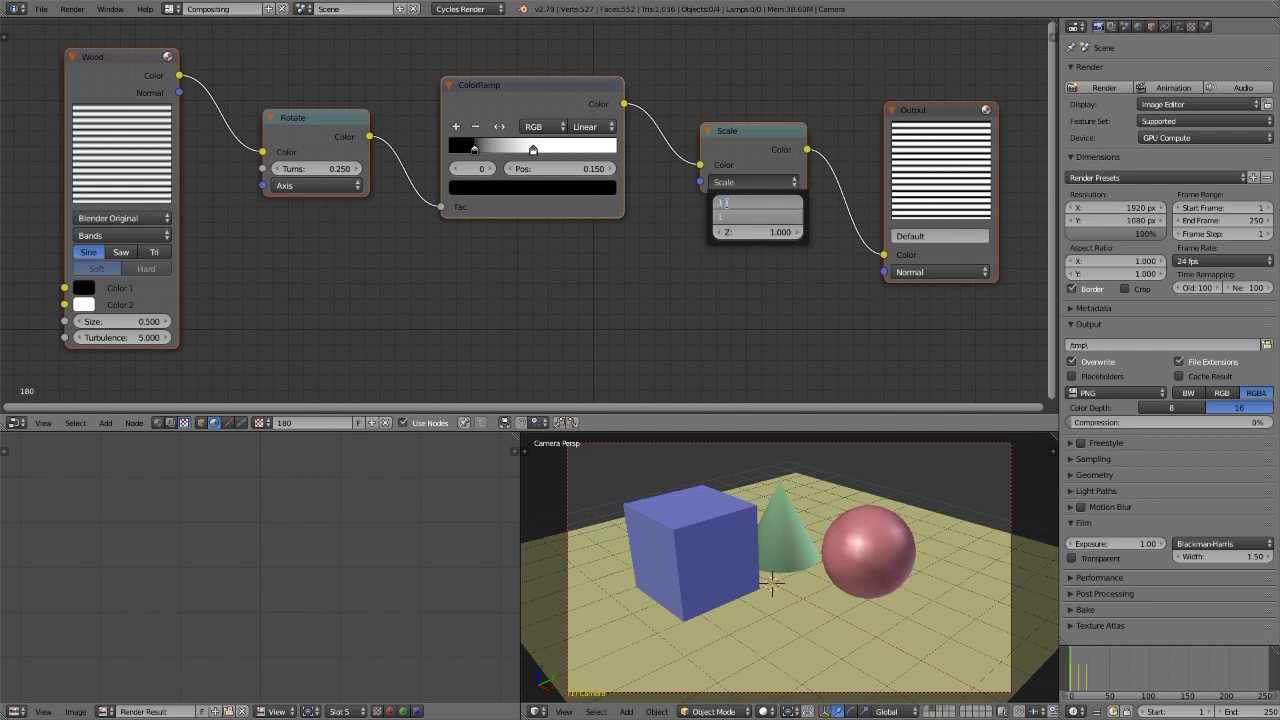
type("00")
key("Return")
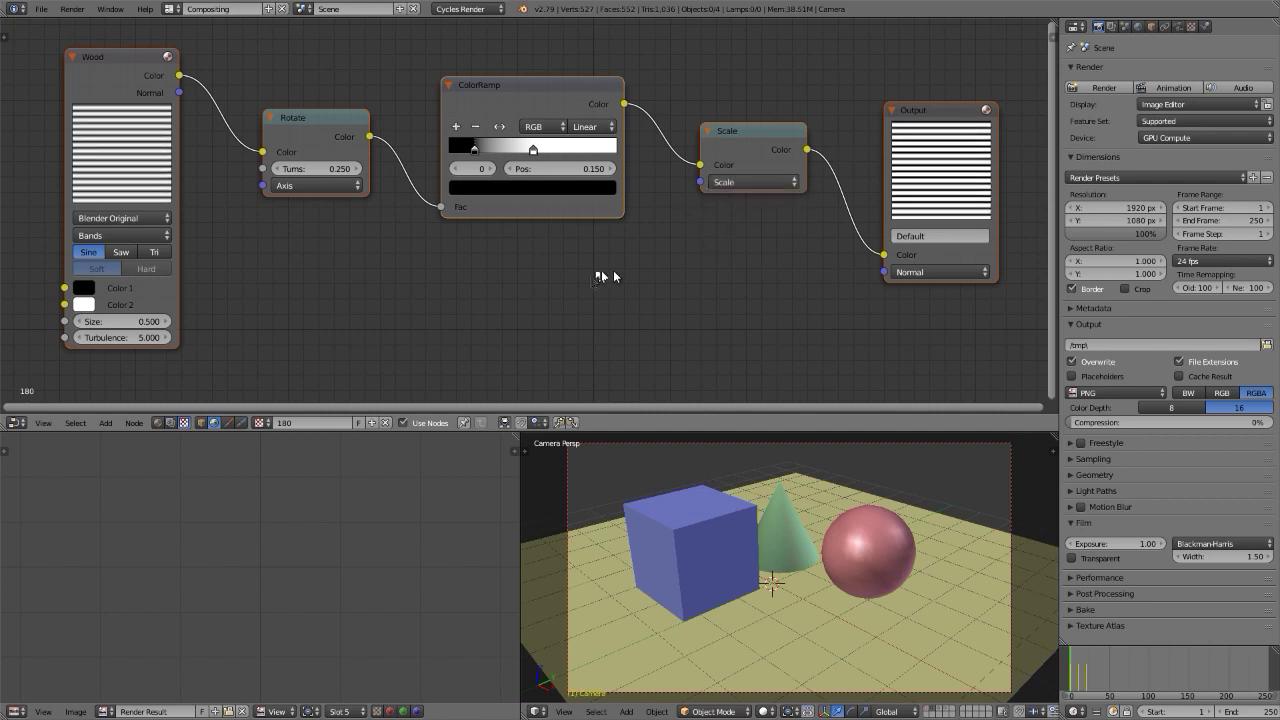
Show the scene's compositing nodes in the node editor with both the Render Layers and Composite nodes in view
left_click(170, 422)
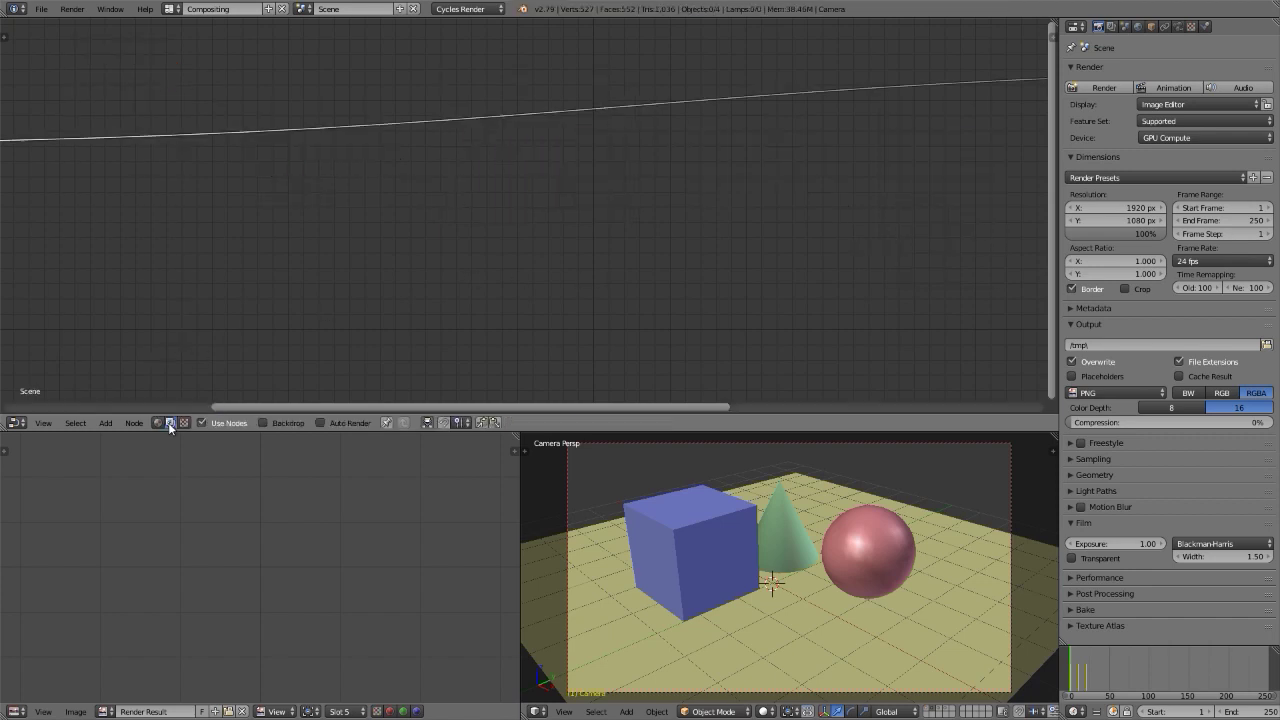
scroll(532, 168, "down", 2)
scroll(532, 167, "down", 2)
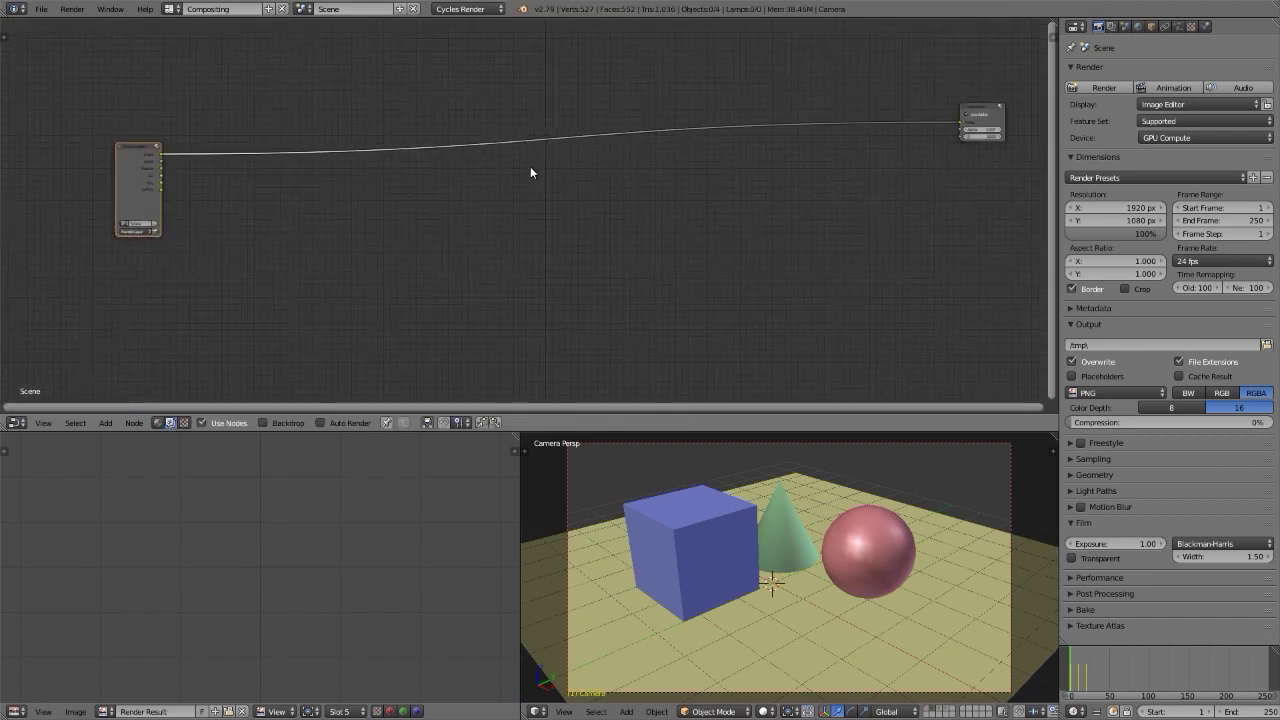
middle_click_drag(511, 186, 486, 180)
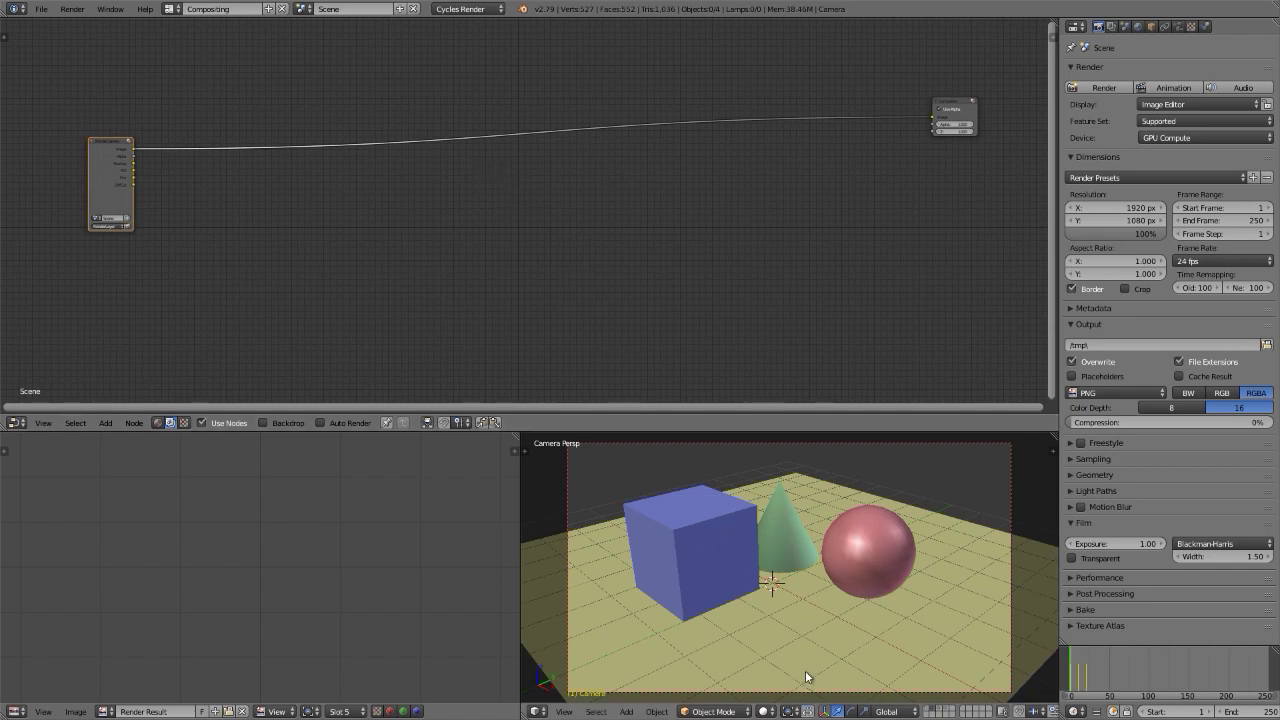
Disconnect the Add node from the Background node in the World node tree of the Default layout and return to the Compositing layout
right_click(810, 631)
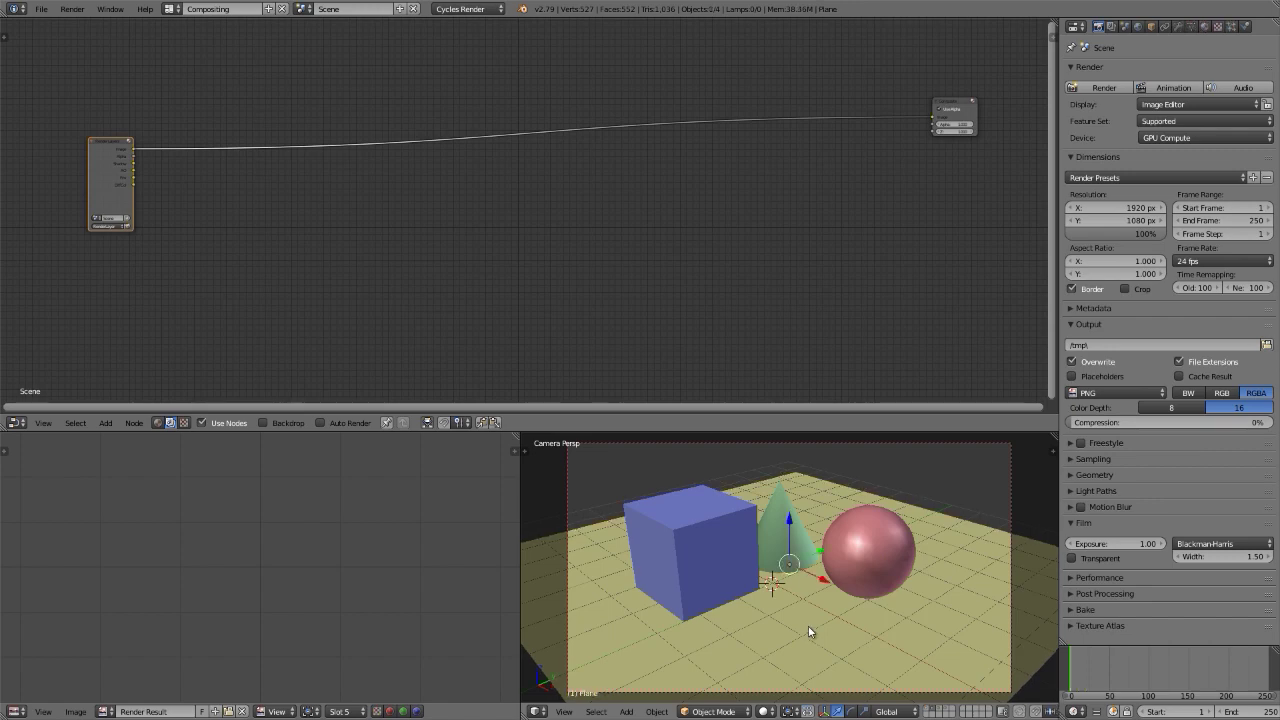
key("ctrl+Right")
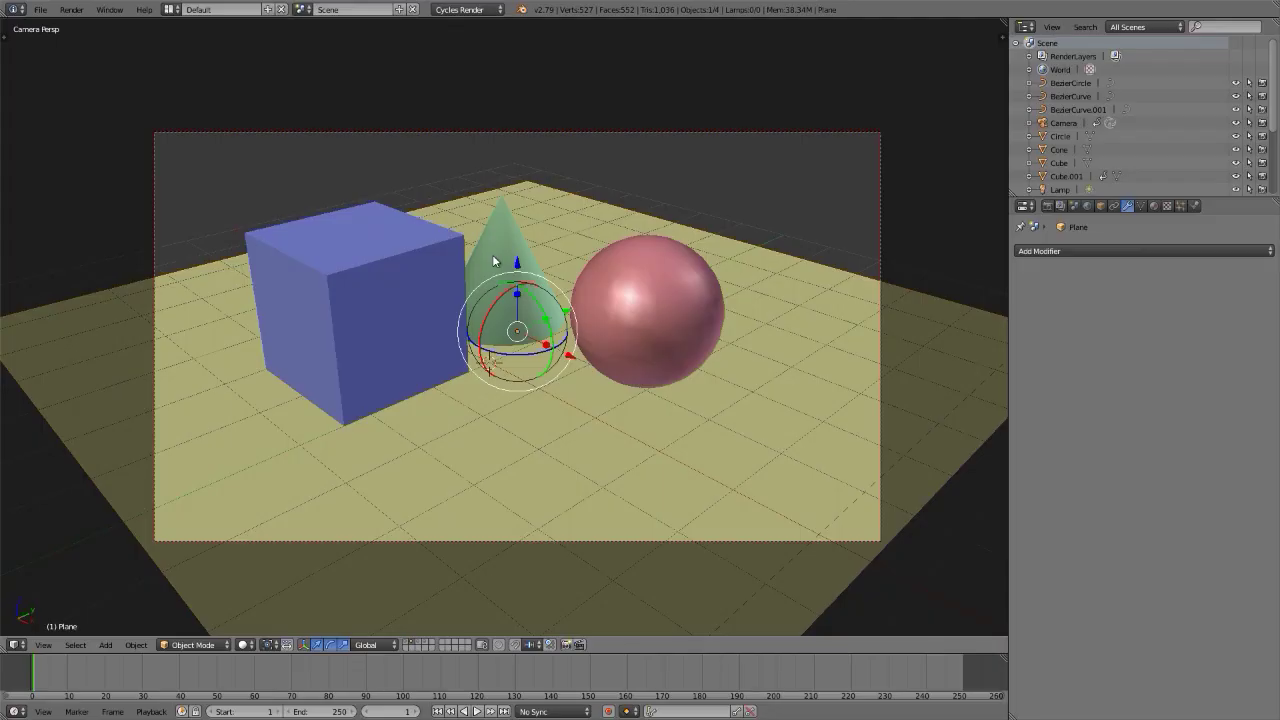
key("shift+F3")
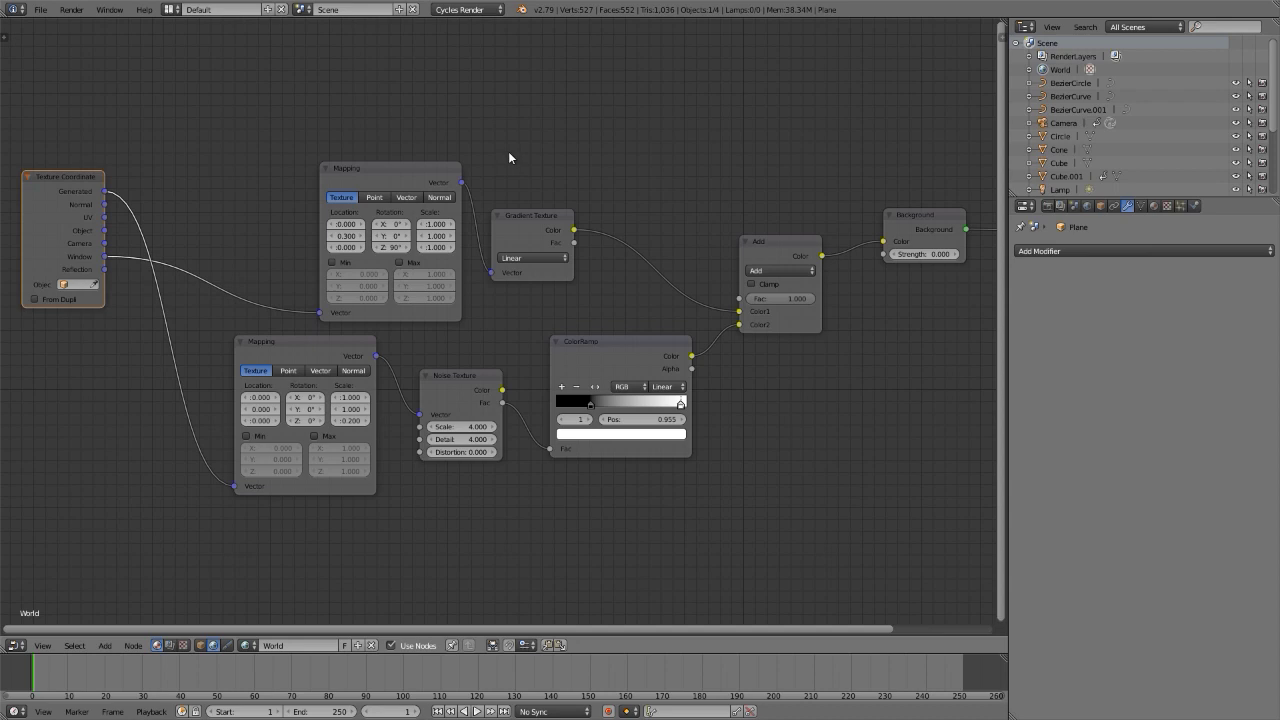
scroll(508, 151, "down", 2)
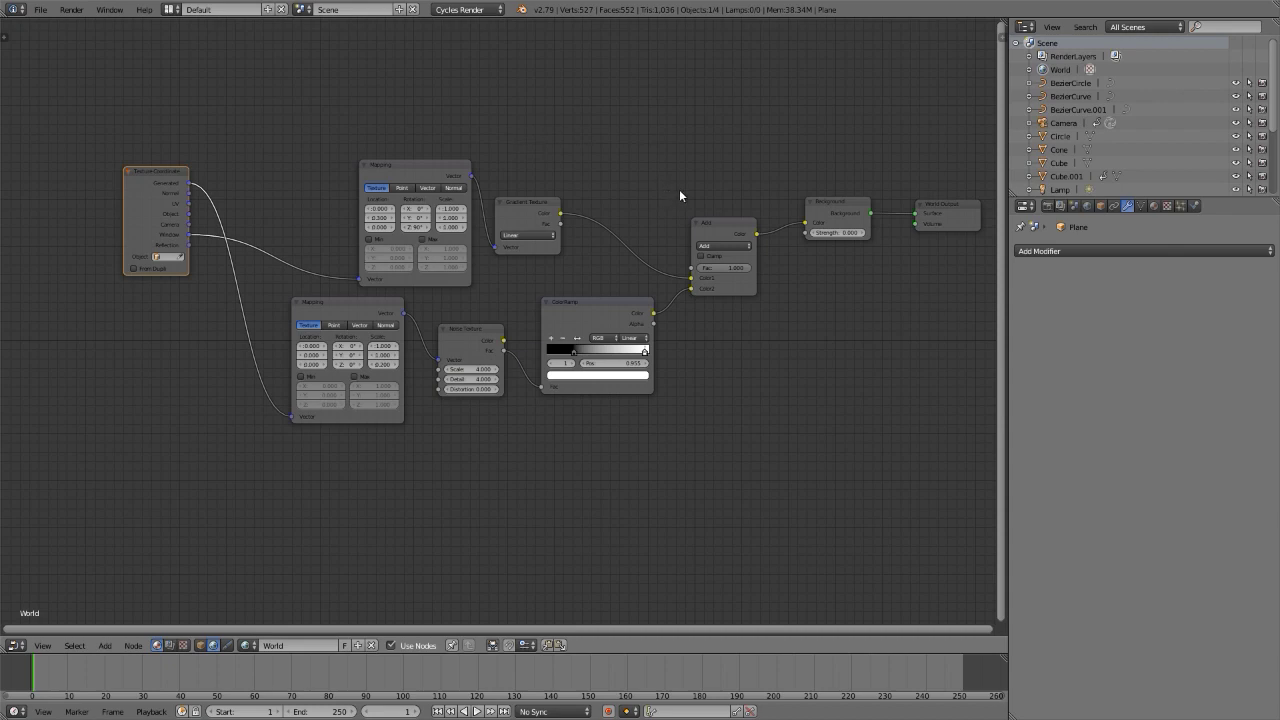
left_click_drag(805, 222, 788, 229)
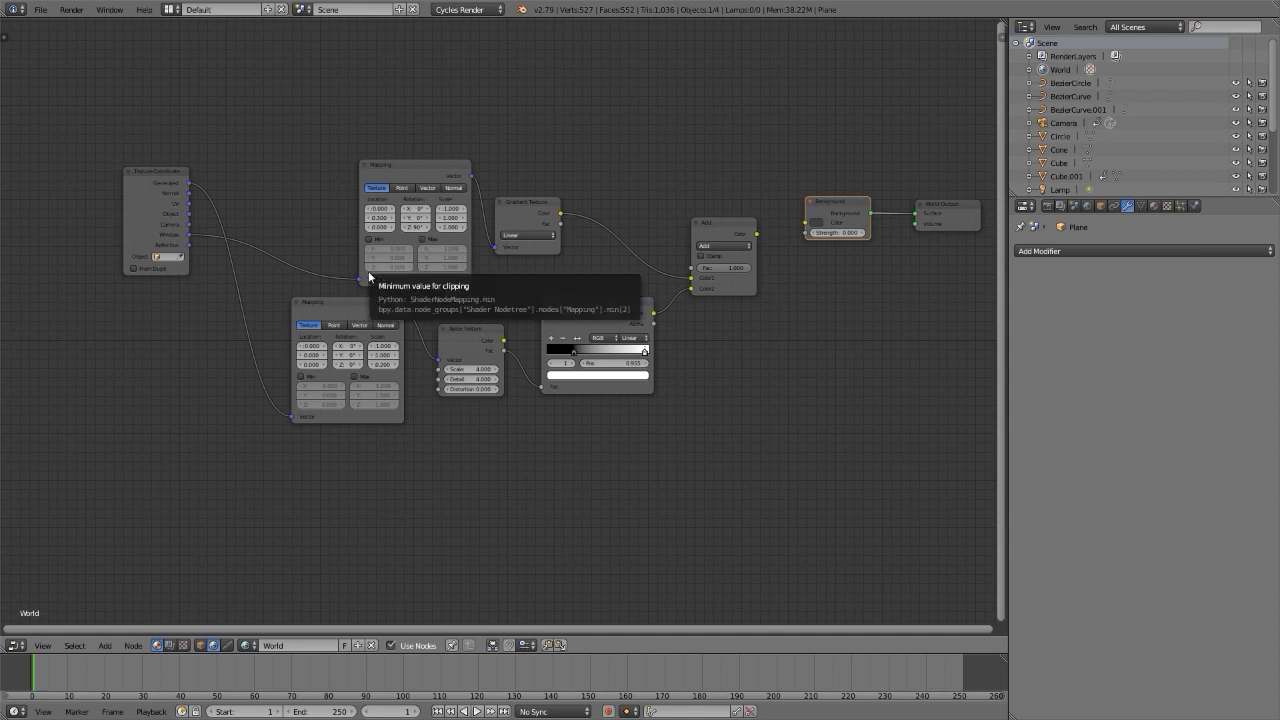
key("shift+F5")
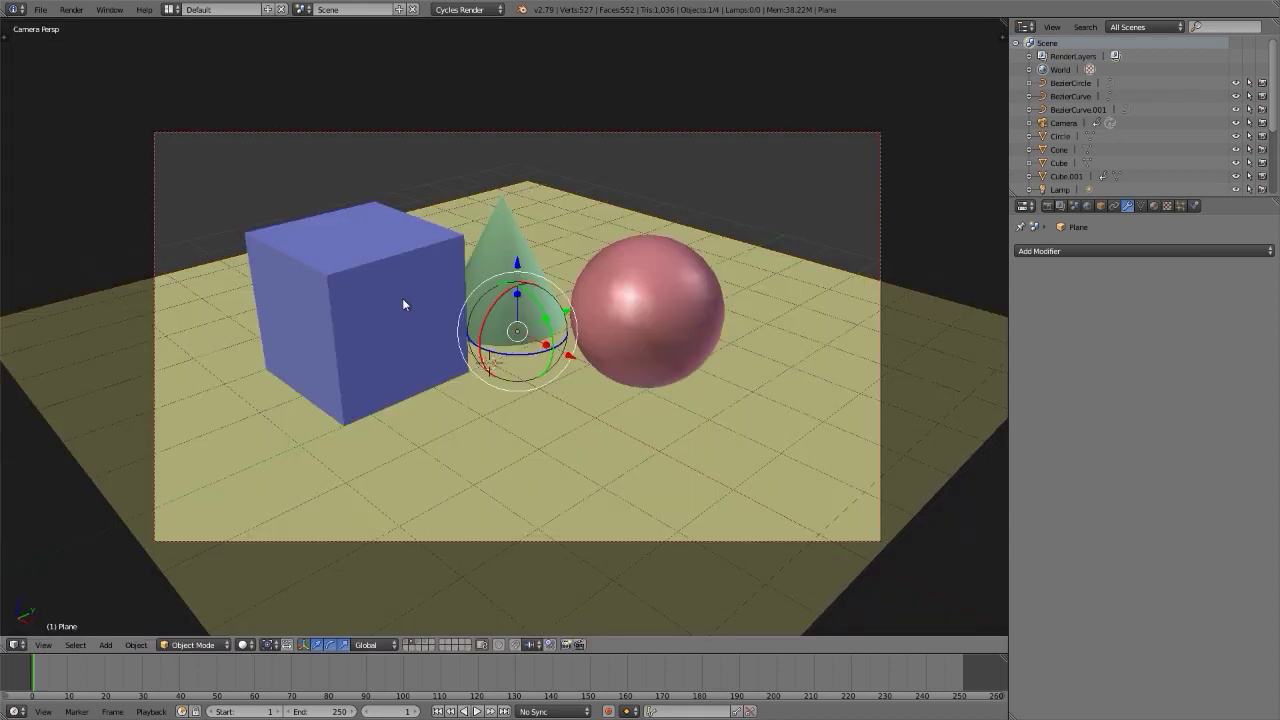
key("ctrl+Left")
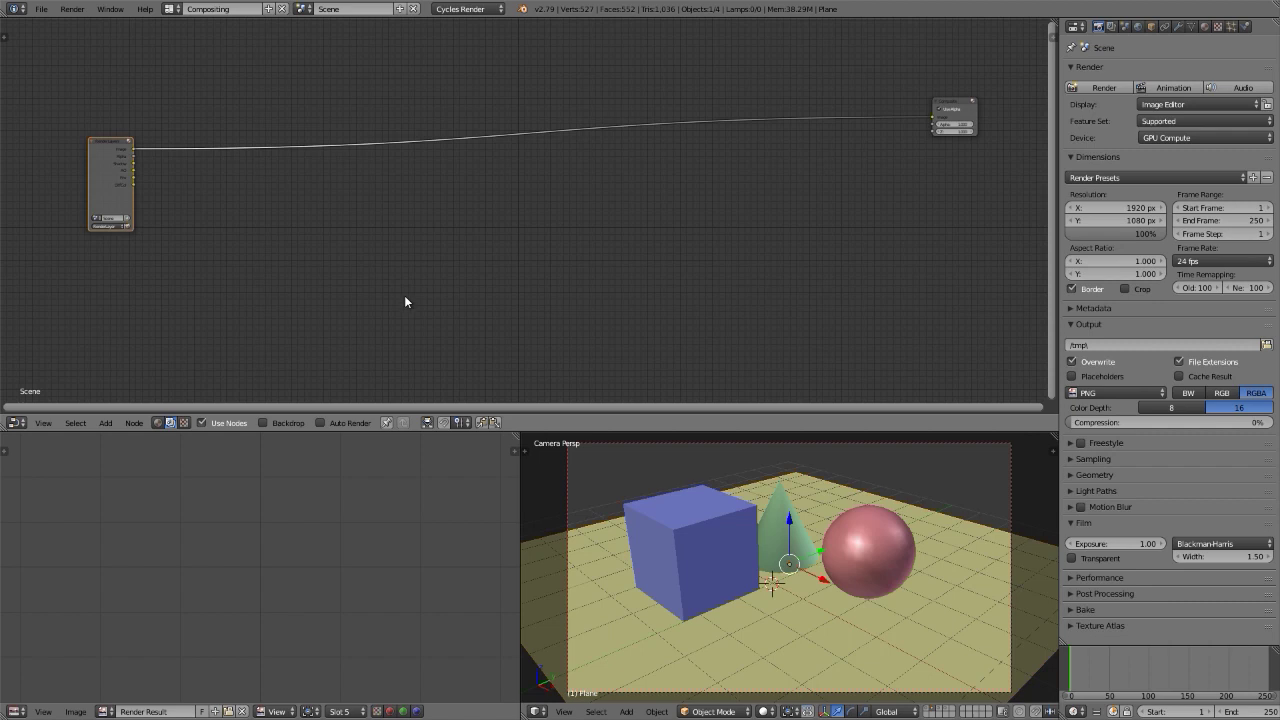
Check the render layer's passes and apply the Full Global Illumination preset to the light paths
left_click(1111, 26)
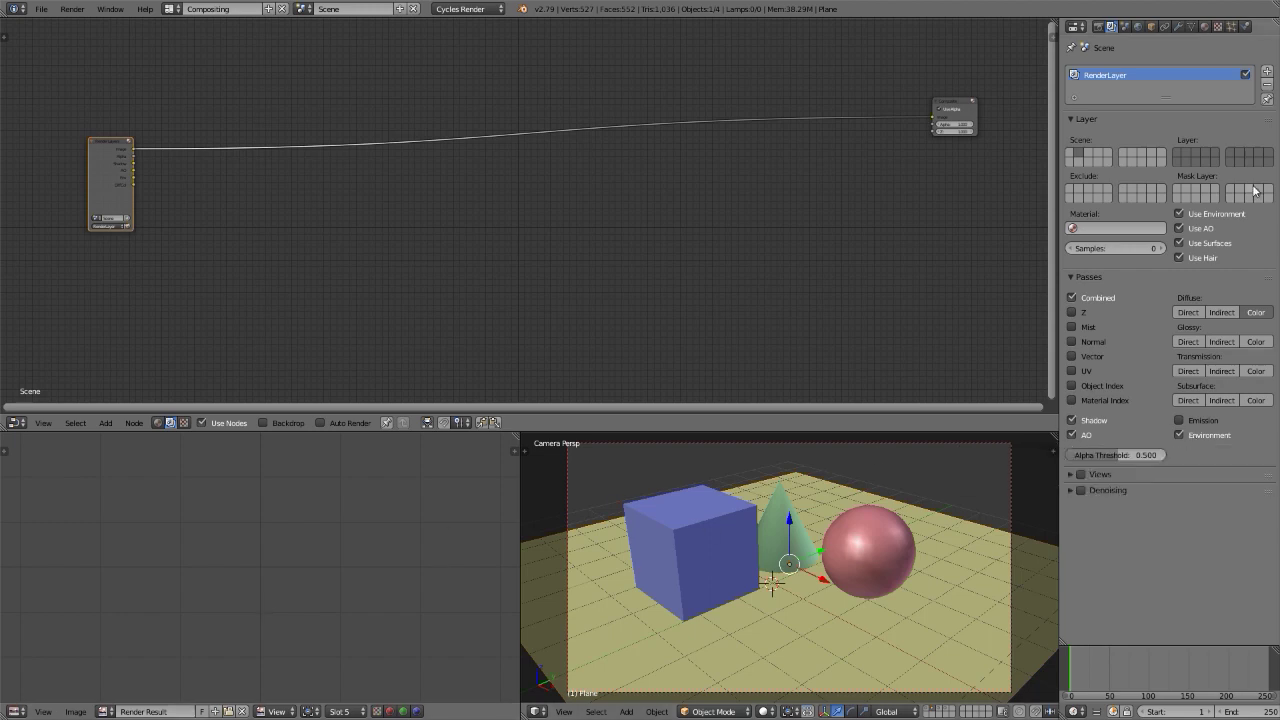
left_click(1098, 27)
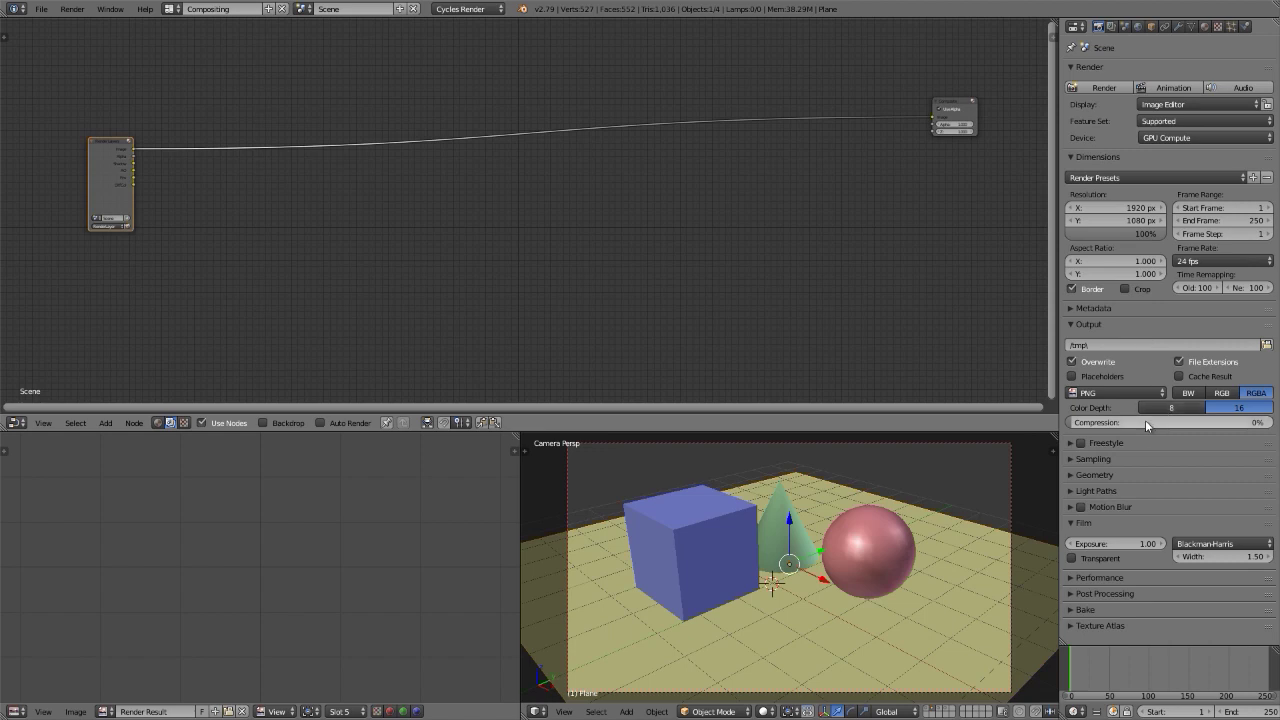
left_click(1105, 490)
left_click(1118, 510)
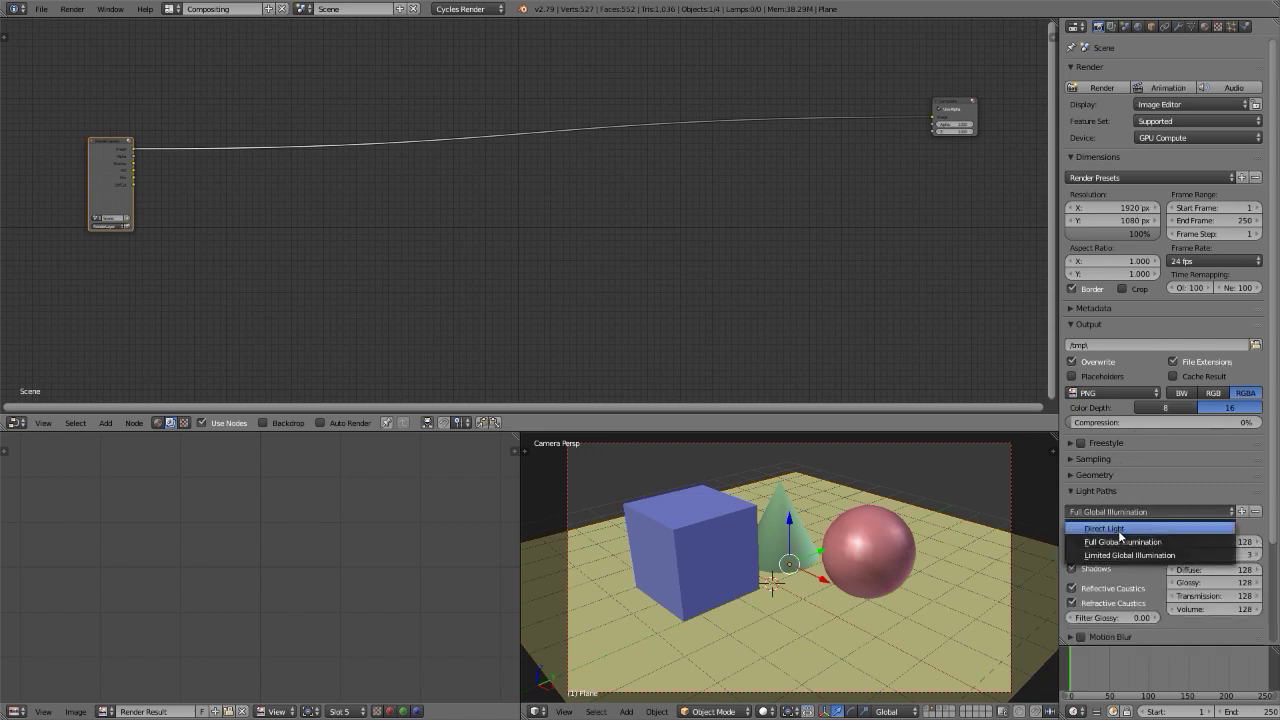
left_click(1118, 537)
left_click(1111, 457)
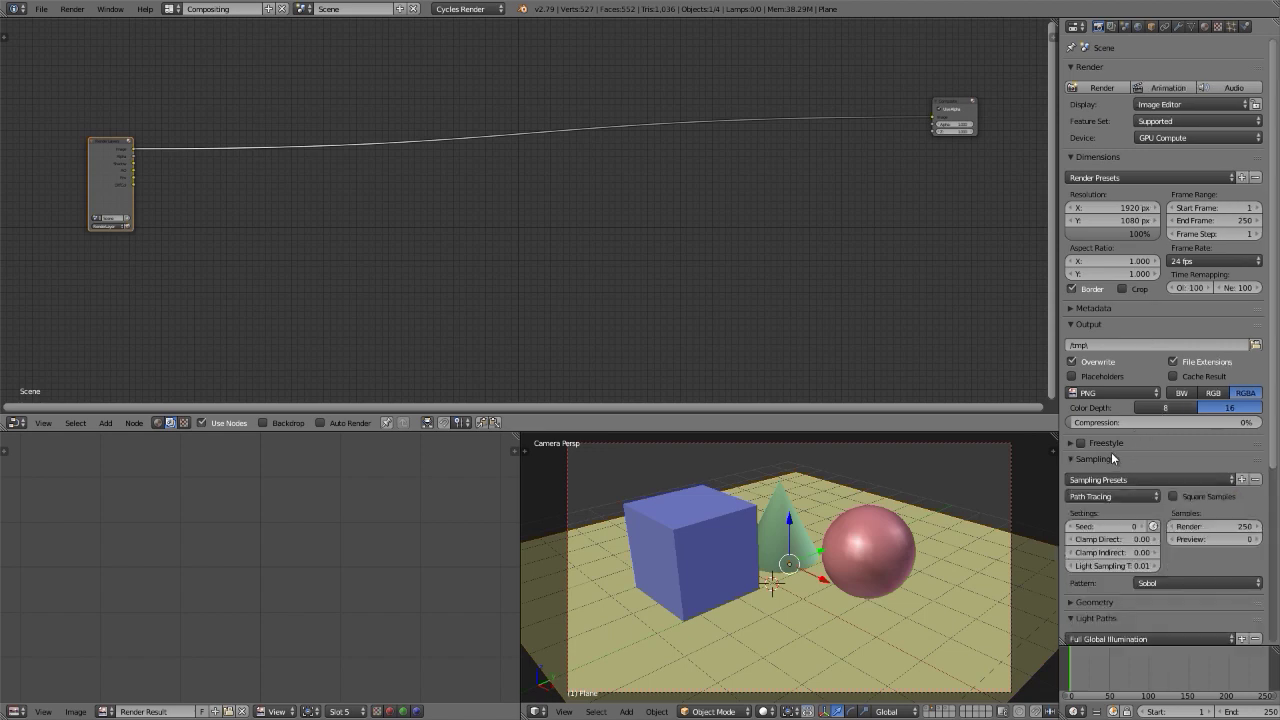
Start a render of the cube, cone and sphere scene, cancel it, and render again with the lamp's layer enabled
key("F12")
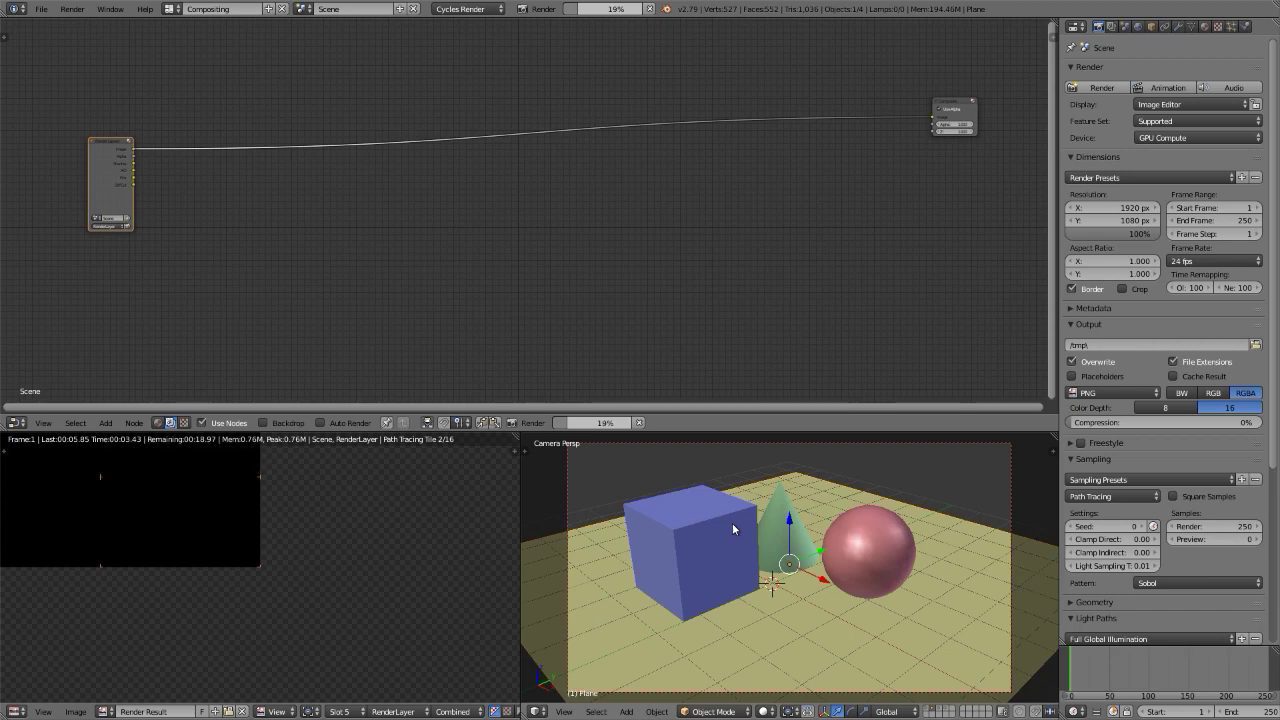
left_click(640, 423)
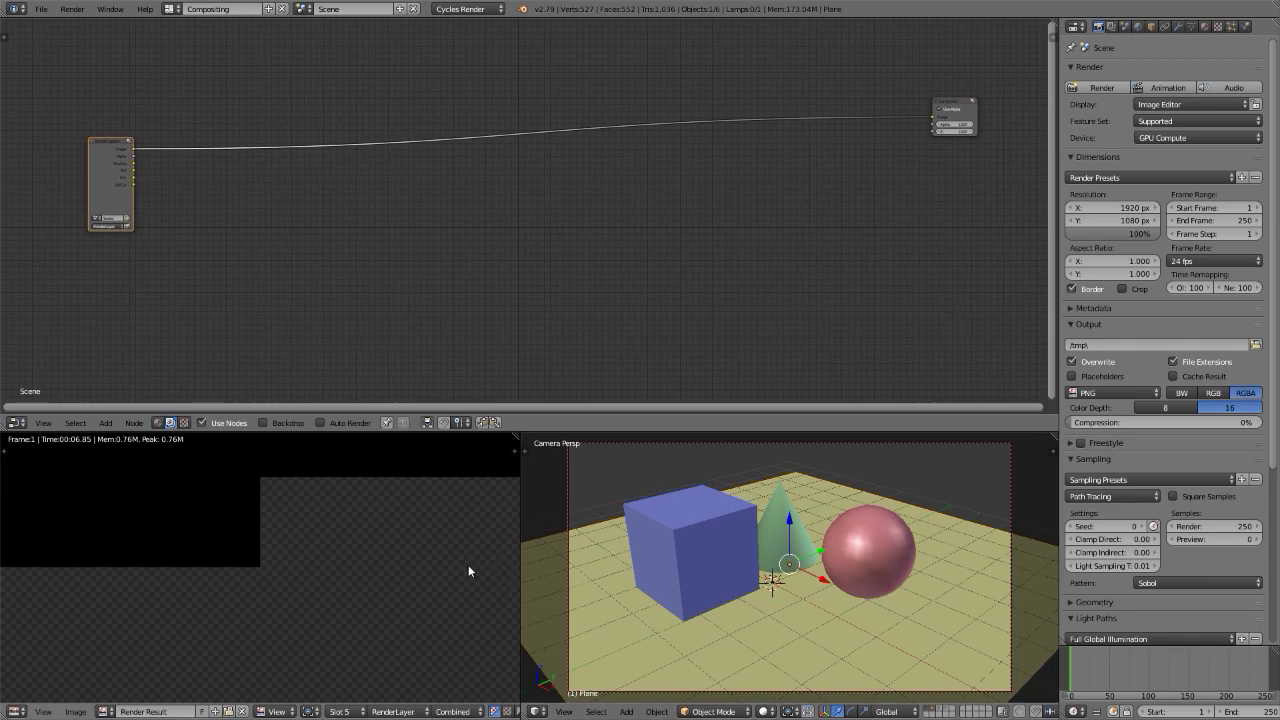
key("F12")
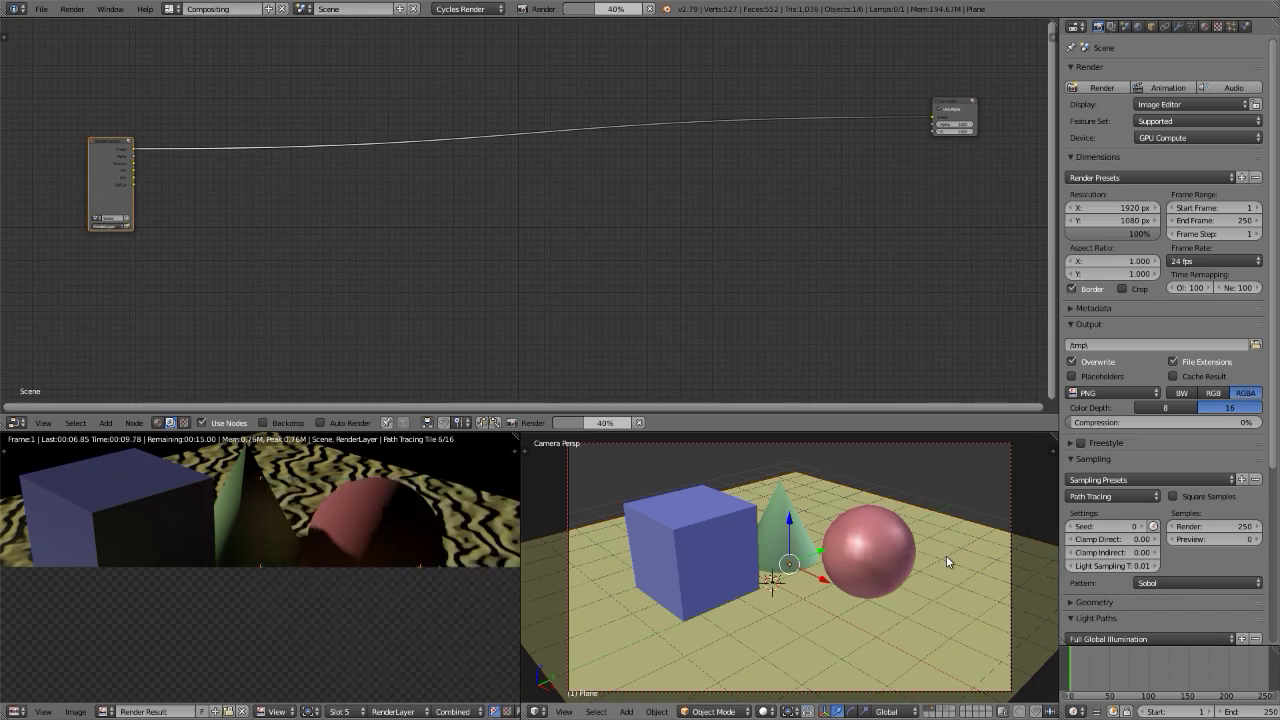
View the house front on layer 2 and the arch on layer 3, and return to the cube, cone and sphere scene
key("2")
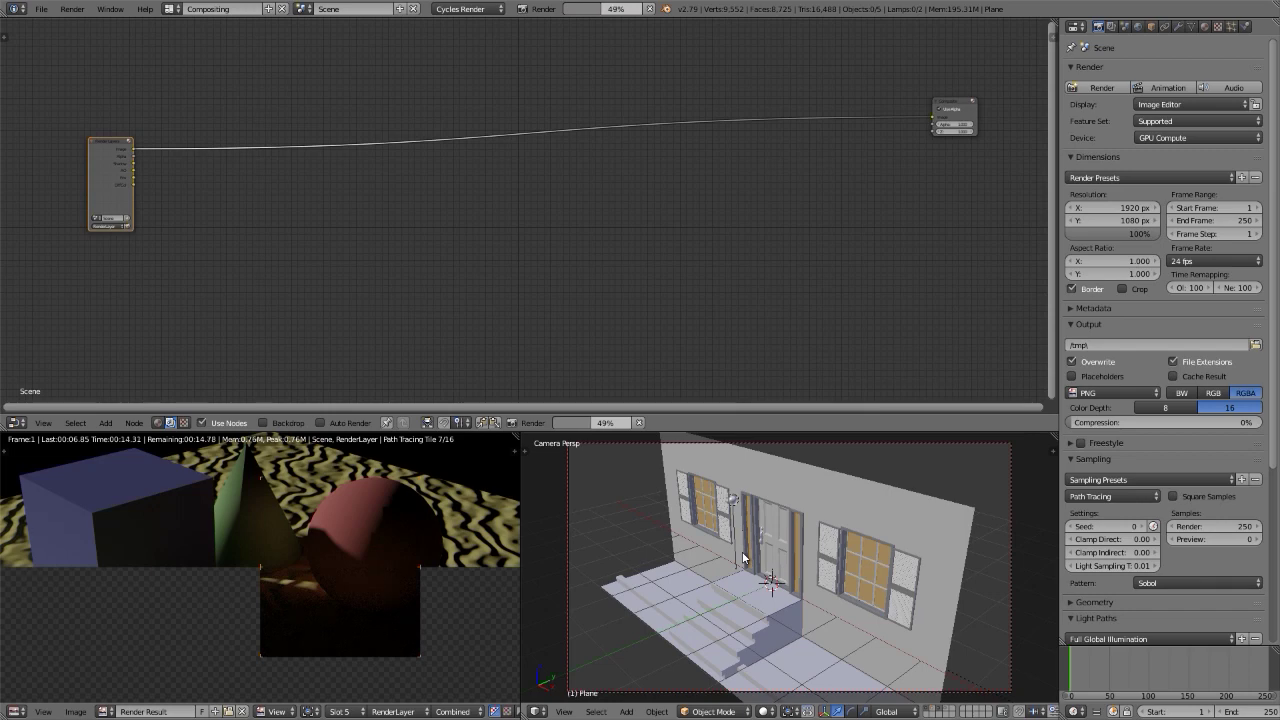
key("3")
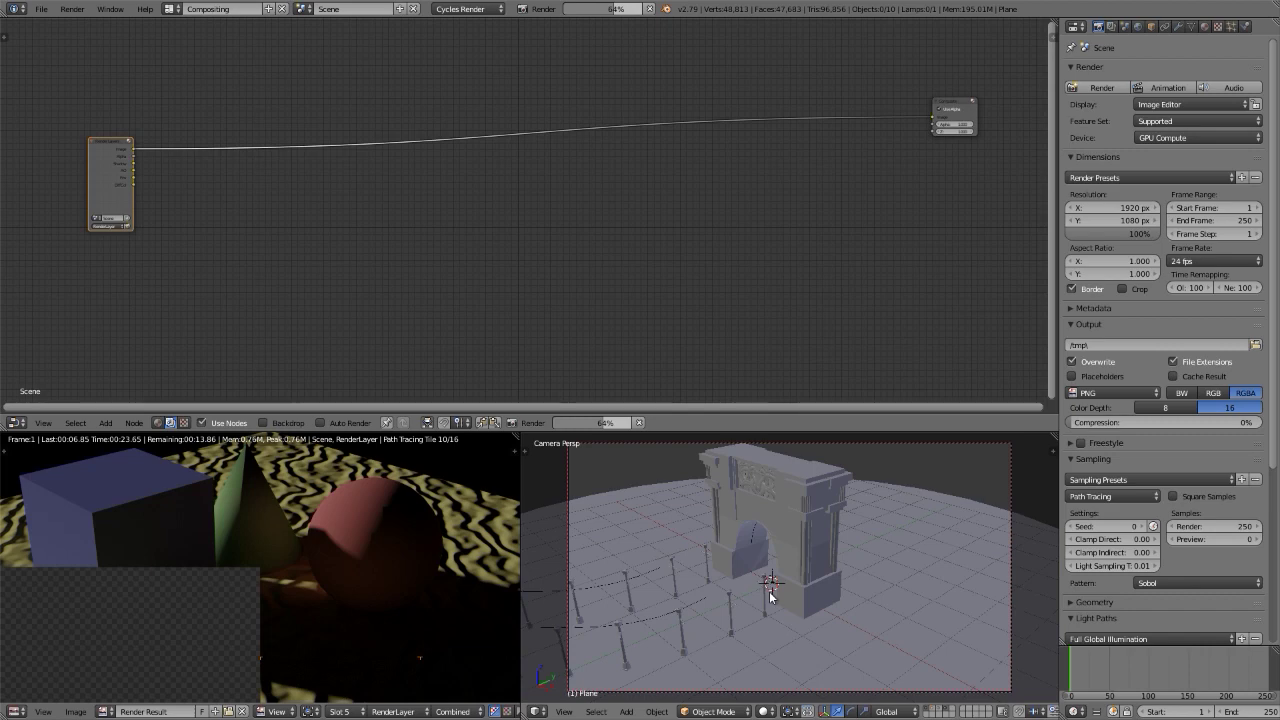
key("ctrl+z")
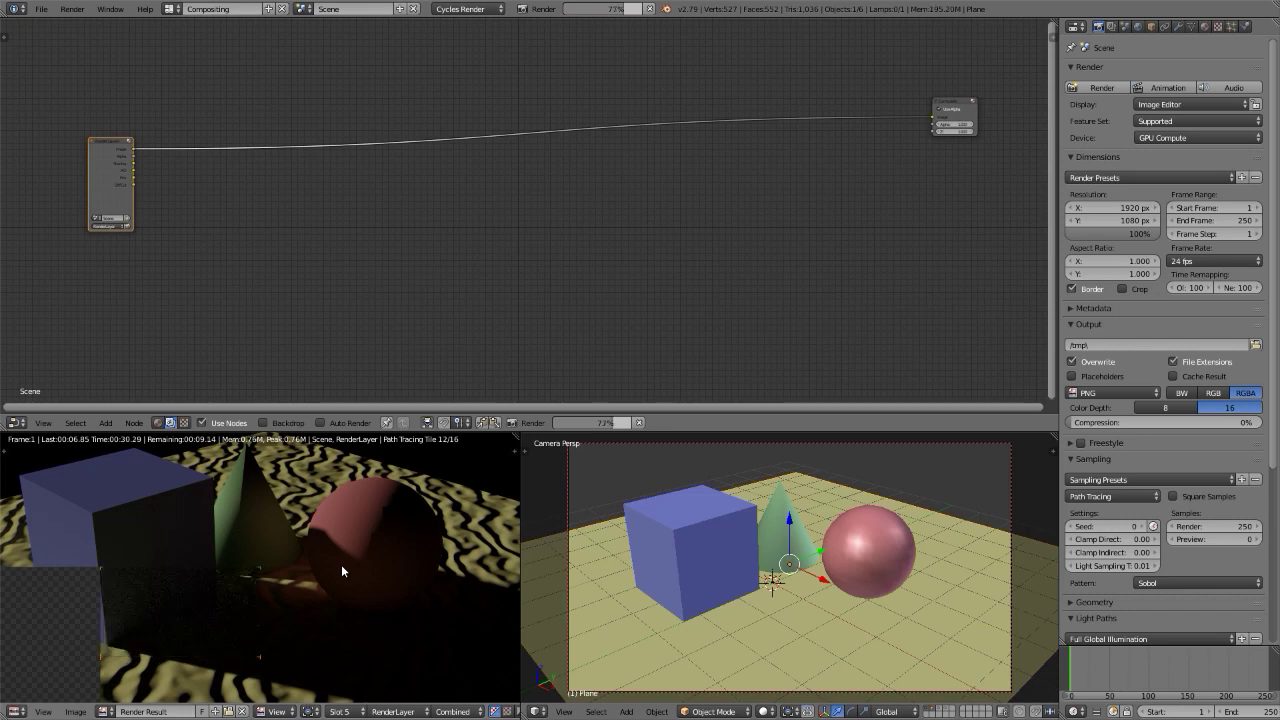
Enable Denoising for the render layer, inspect the noise in the dark area near the cone, and render the scene again
left_click(1112, 27)
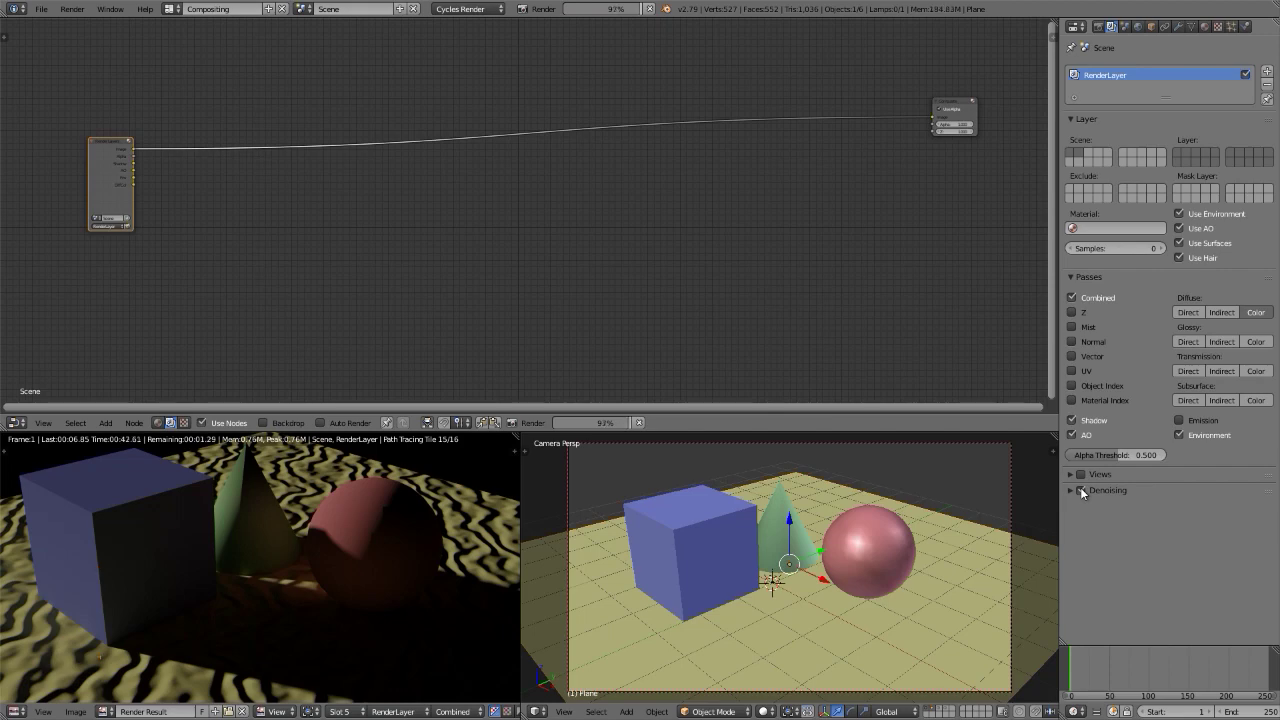
scroll(230, 554, "up", 3)
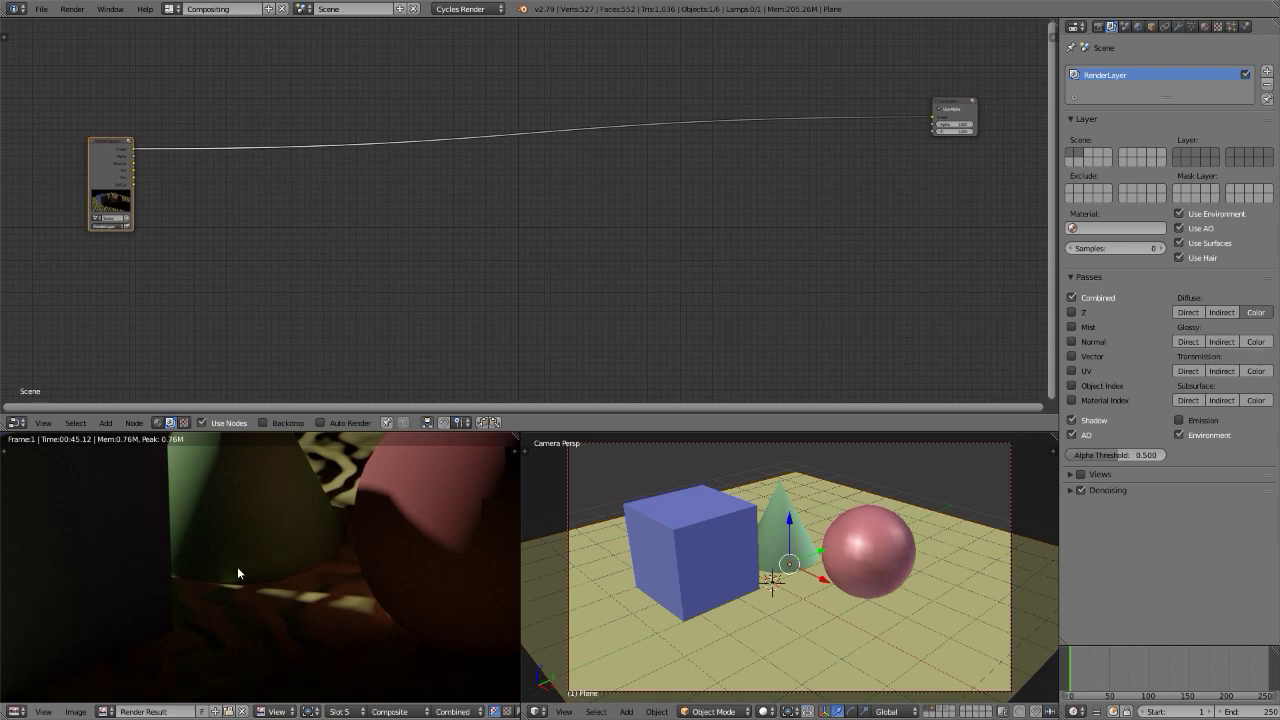
scroll(259, 551, "up", 3)
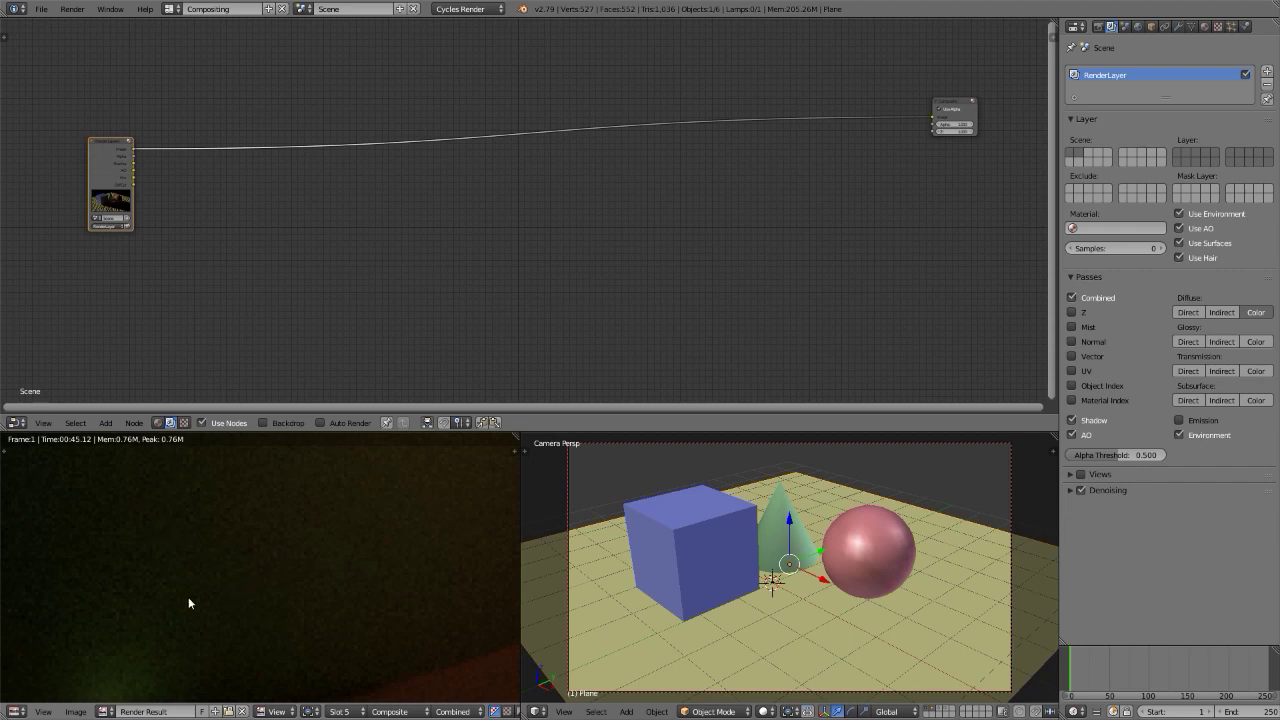
middle_click_drag(178, 614, 266, 540)
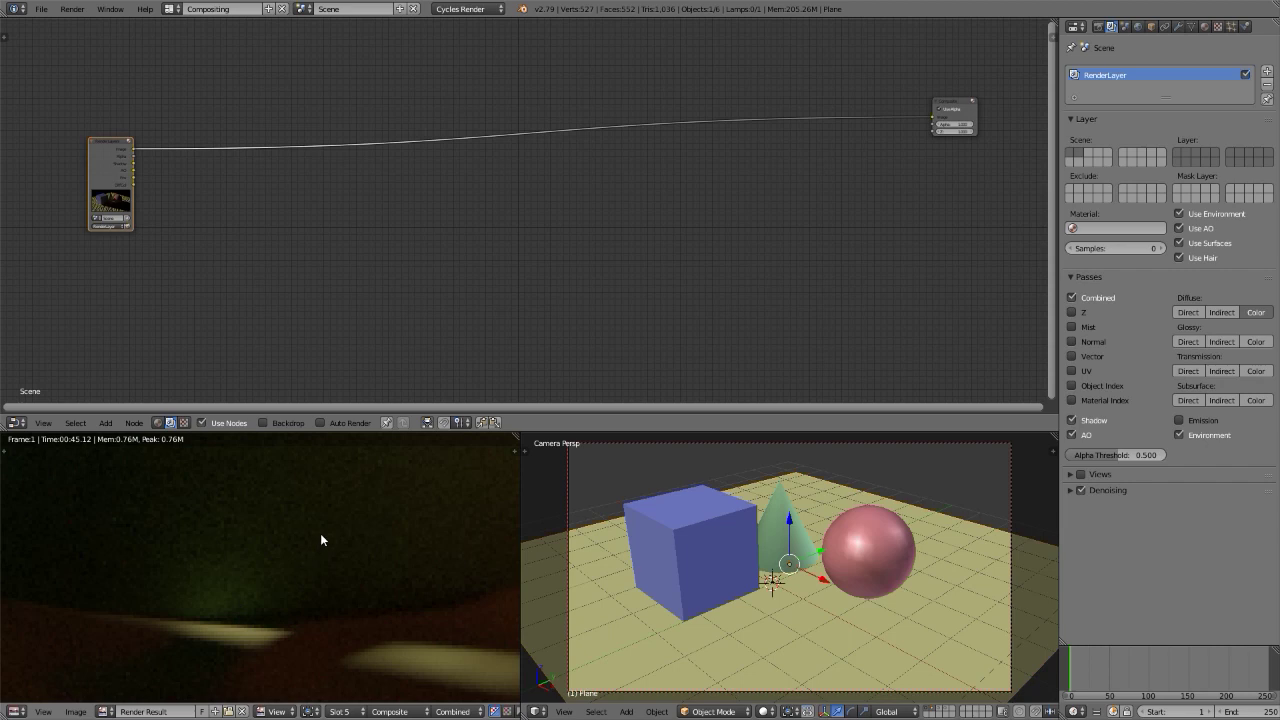
scroll(331, 504, "up", 2)
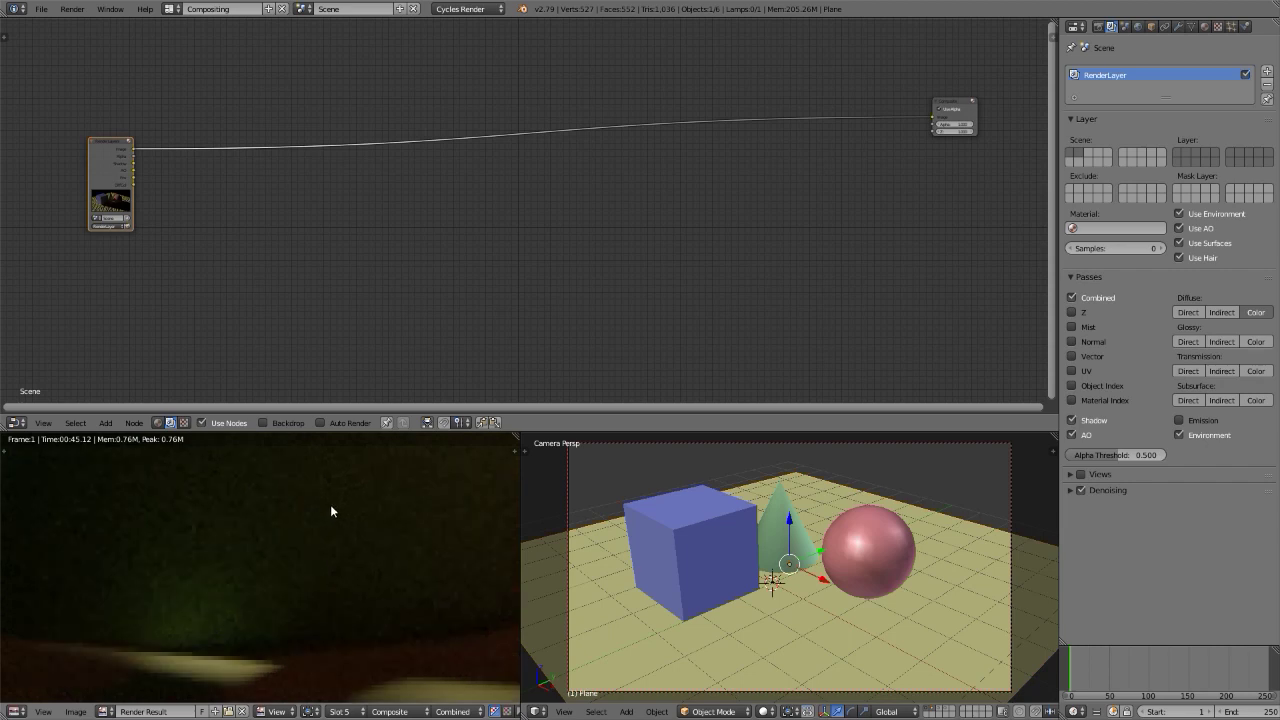
middle_click_drag(324, 504, 273, 533)
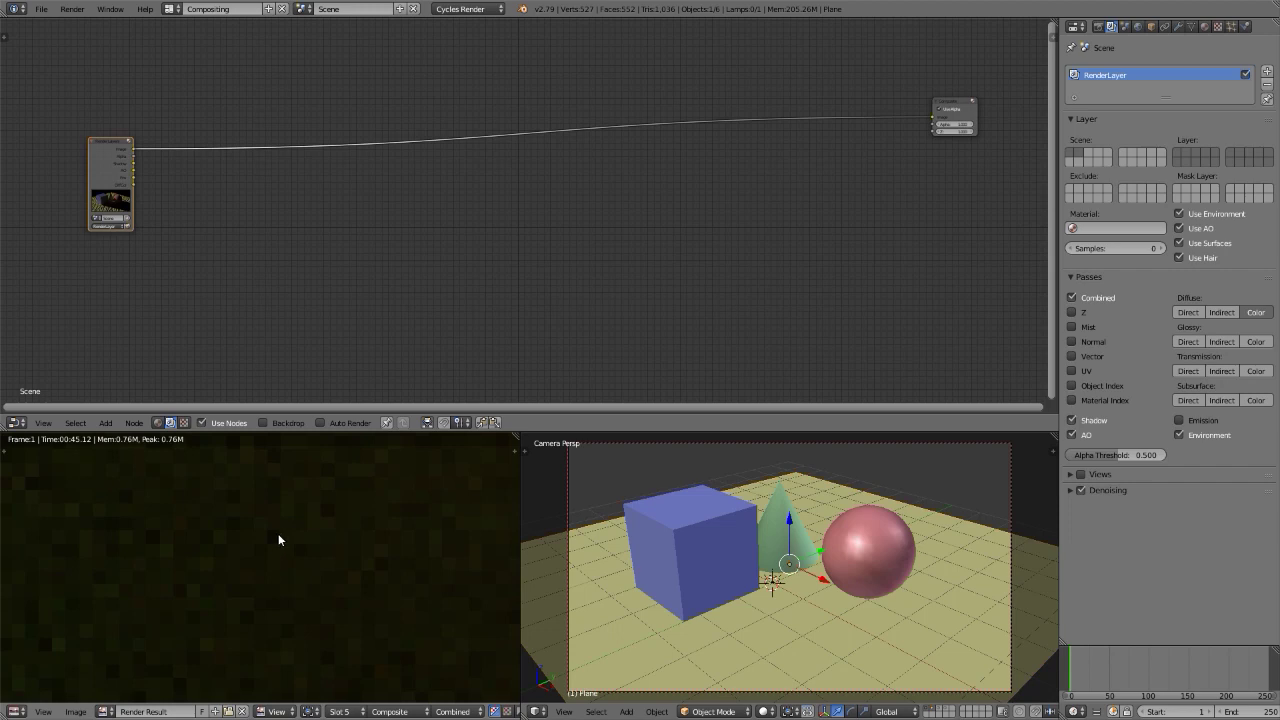
key("F12")
scroll(274, 535, "up", 5)
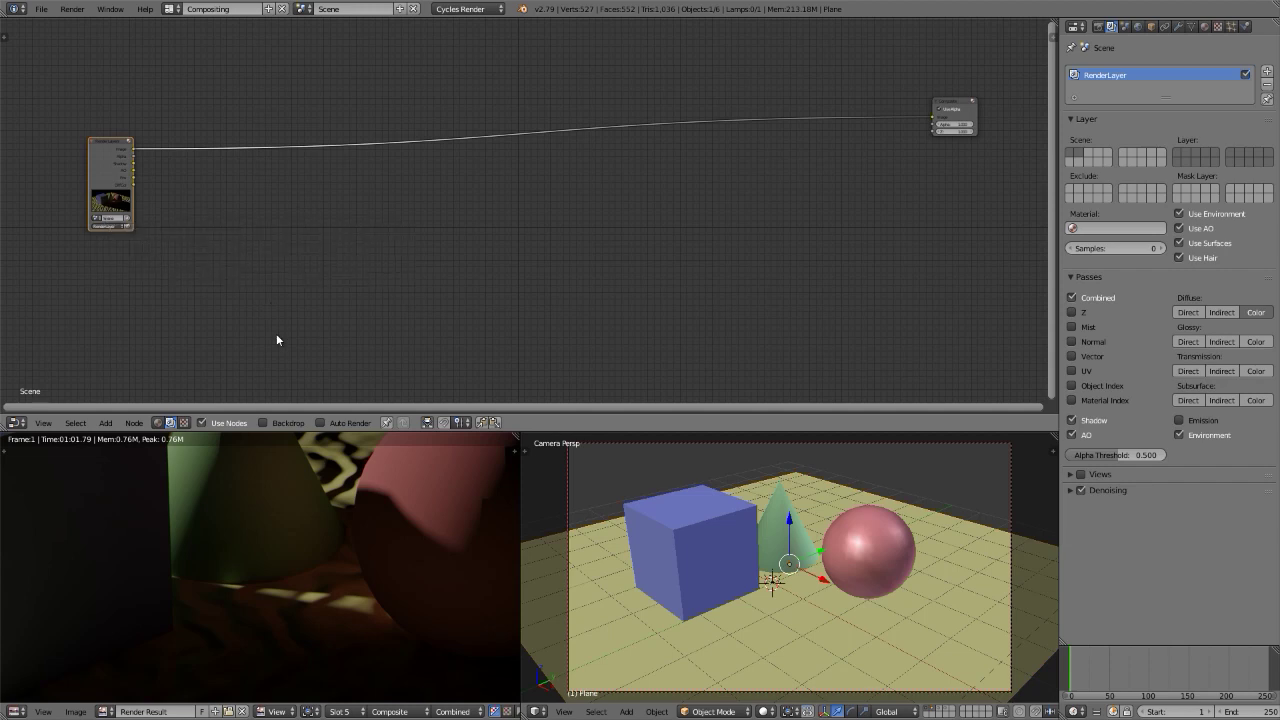
Turn on the backdrop and preview the Render Layers node's image, Shadow, AO and Env passes through a Viewer node
left_click(263, 423)
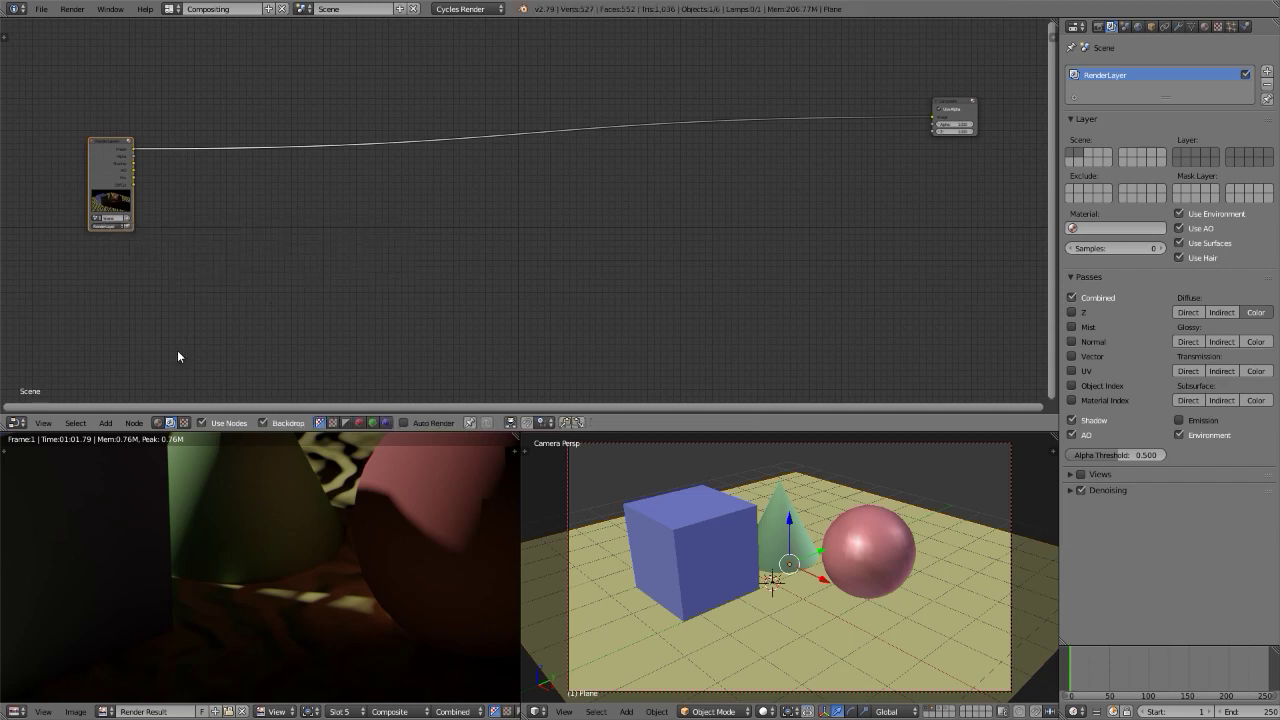
left_click(113, 146, "ctrl+shift")
left_click(113, 146, "ctrl+shift")
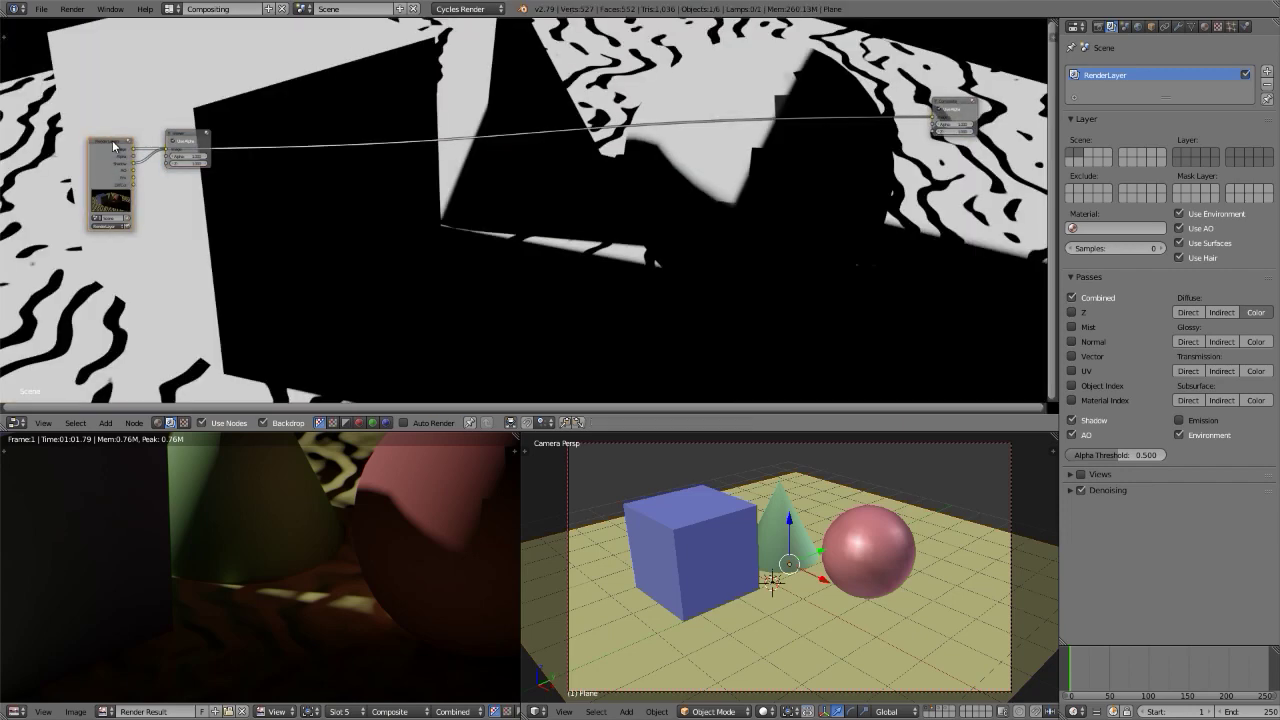
left_click(113, 146, "ctrl+shift")
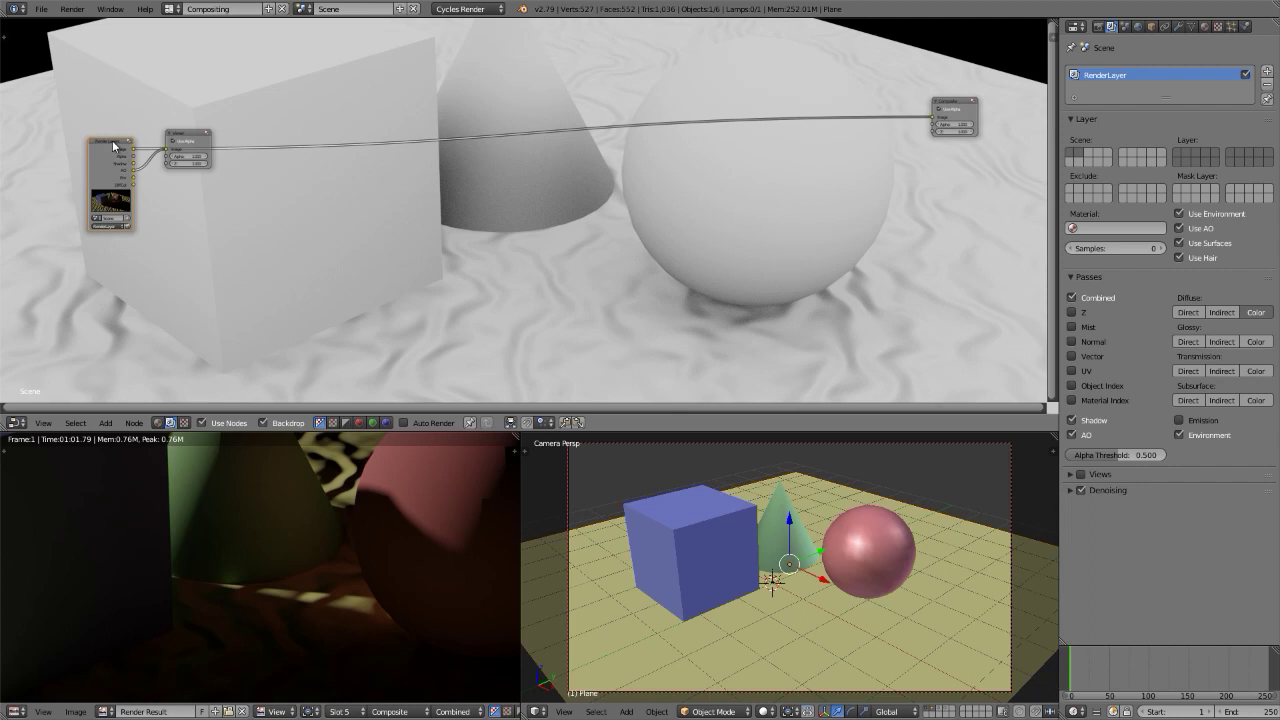
left_click(113, 146, "ctrl+shift")
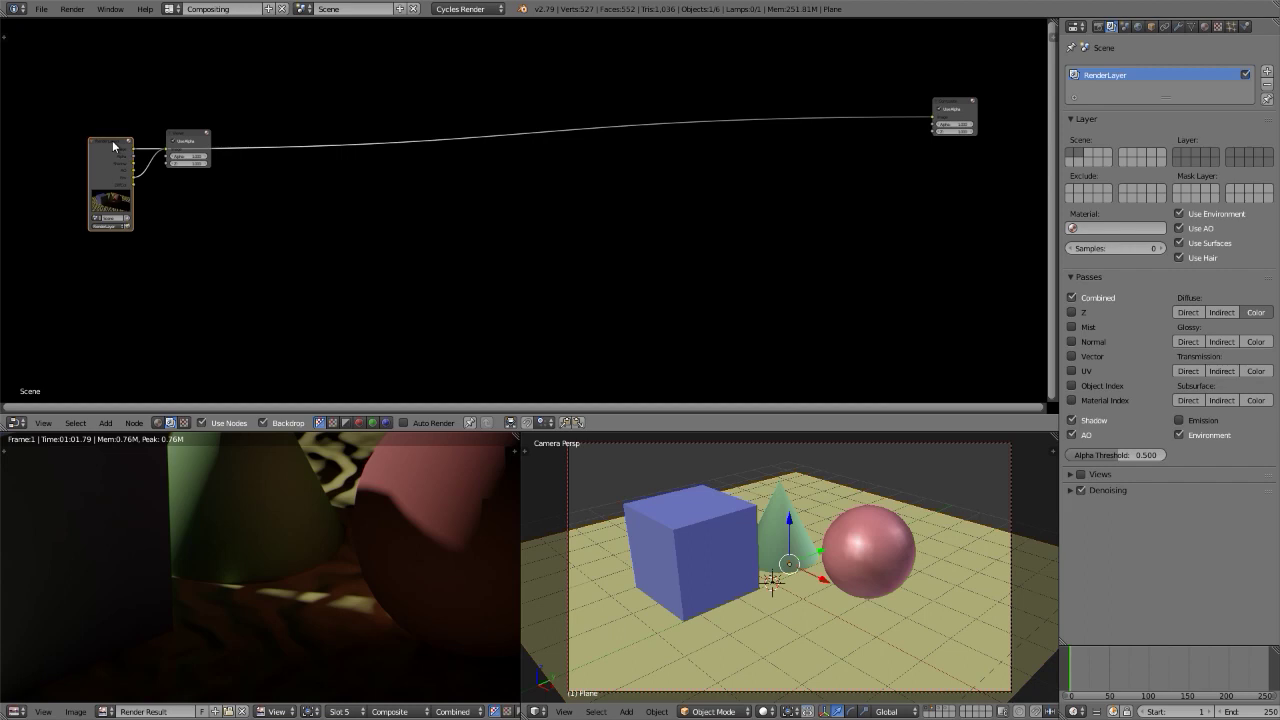
left_click(113, 146, "ctrl+shift")
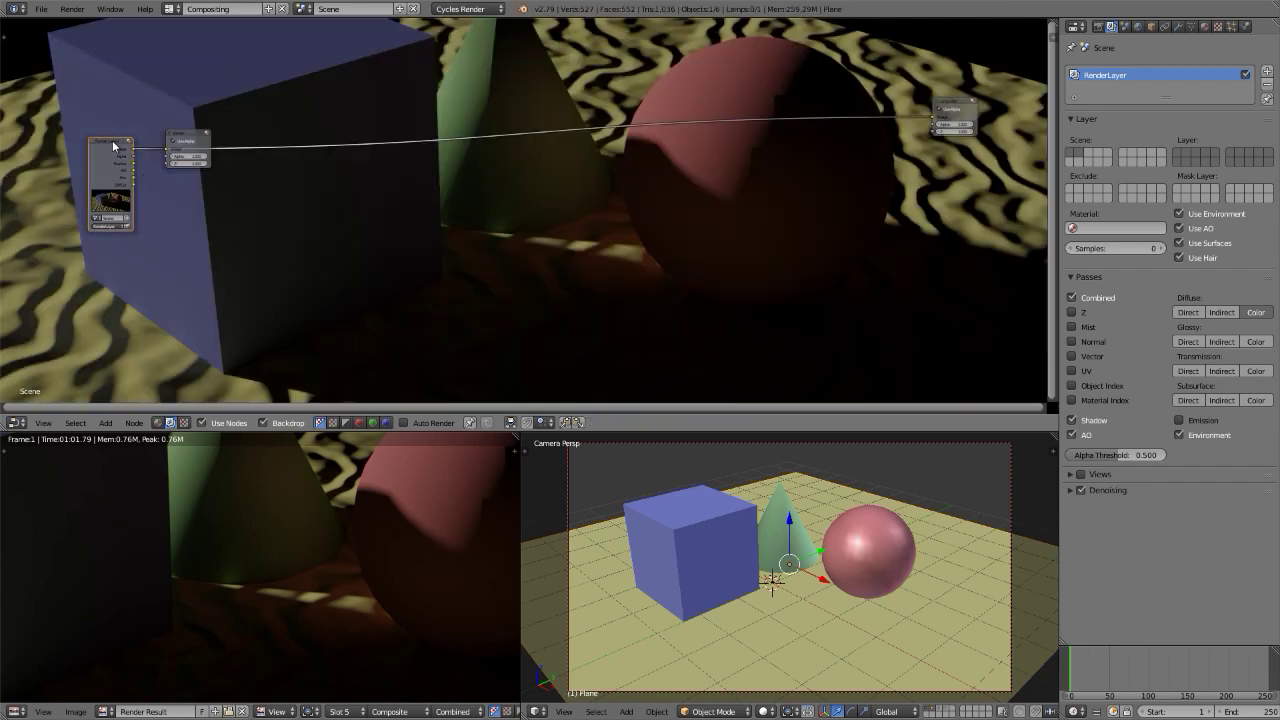
left_click(113, 145, "ctrl+shift")
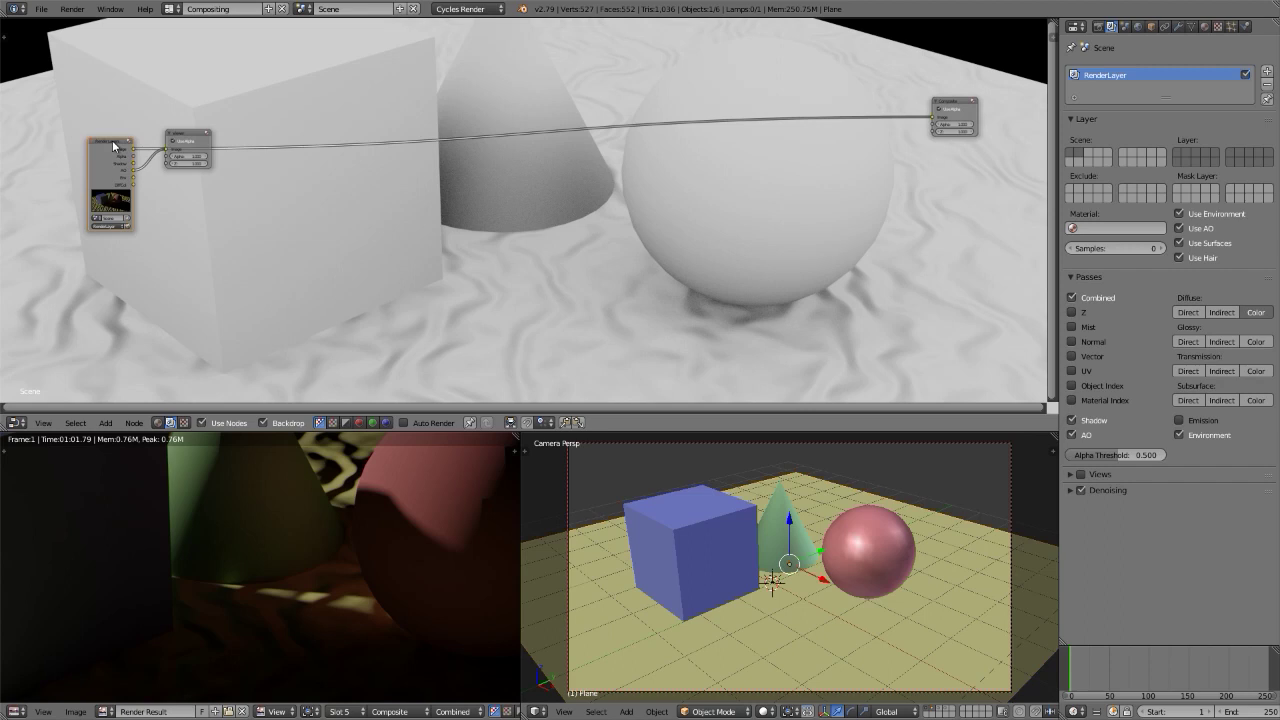
Delete the Viewer node while keeping the Render Layers to Composite link, and turn off the backdrop
left_click(202, 131)
key("ctrl+x")
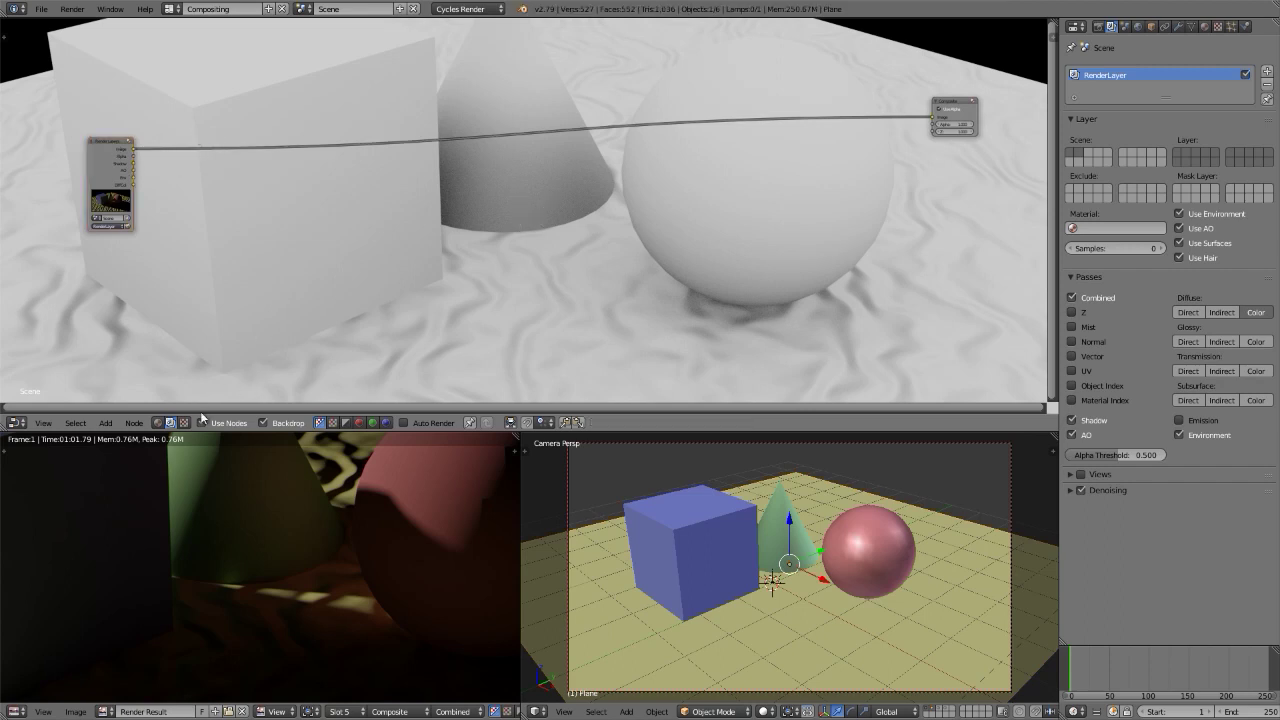
left_click(264, 423)
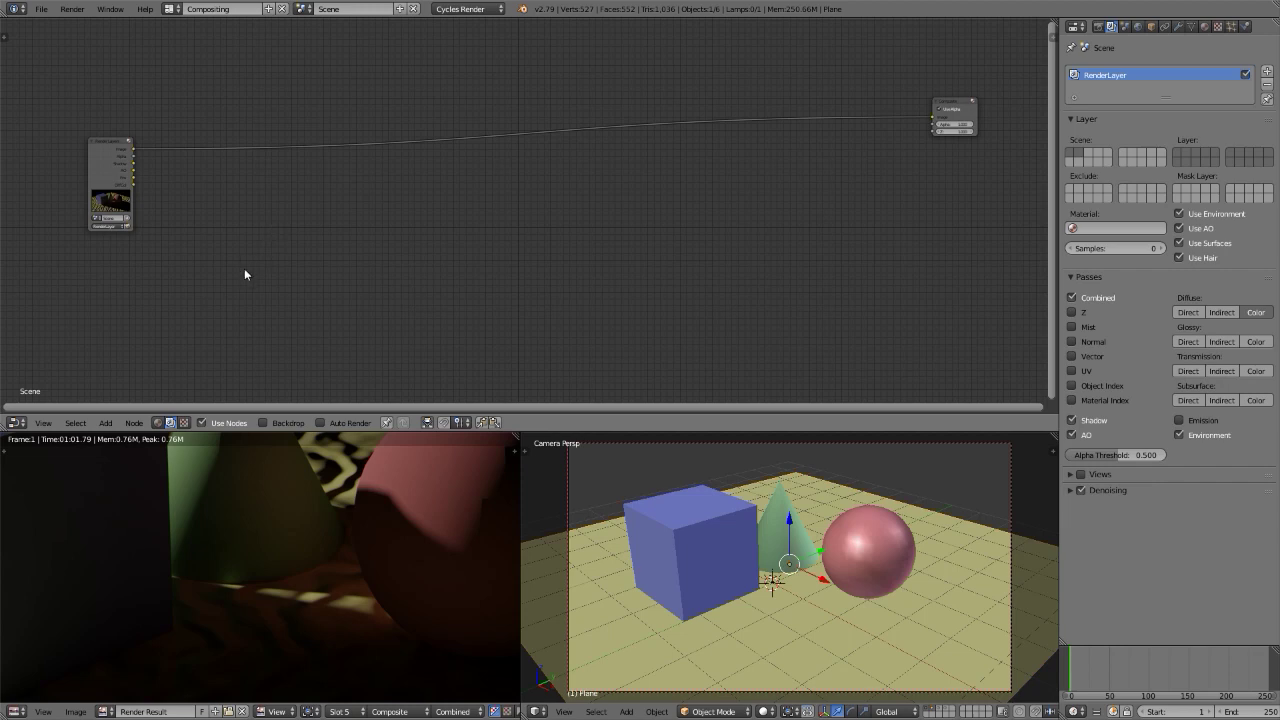
Add a Texture input node below and to the right of the Render Layers node
middle_click_drag(201, 276, 201, 291)
key("shift+a")
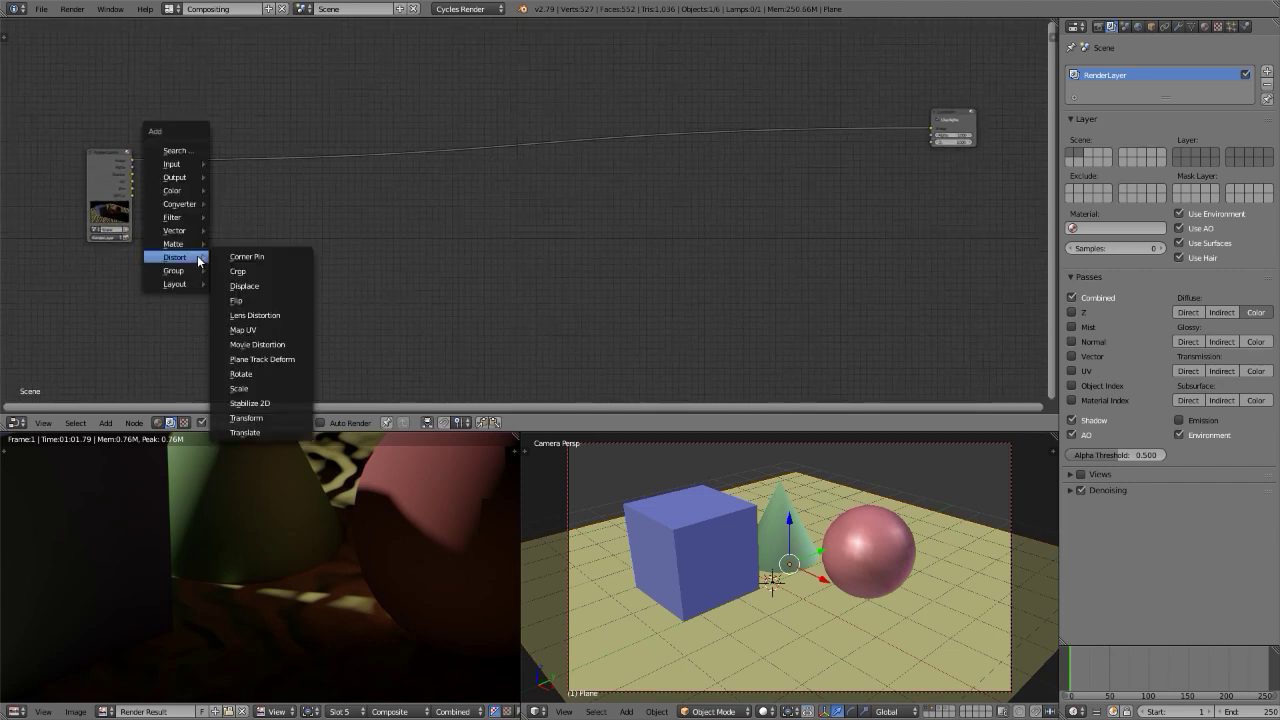
mouse_move(195, 164)
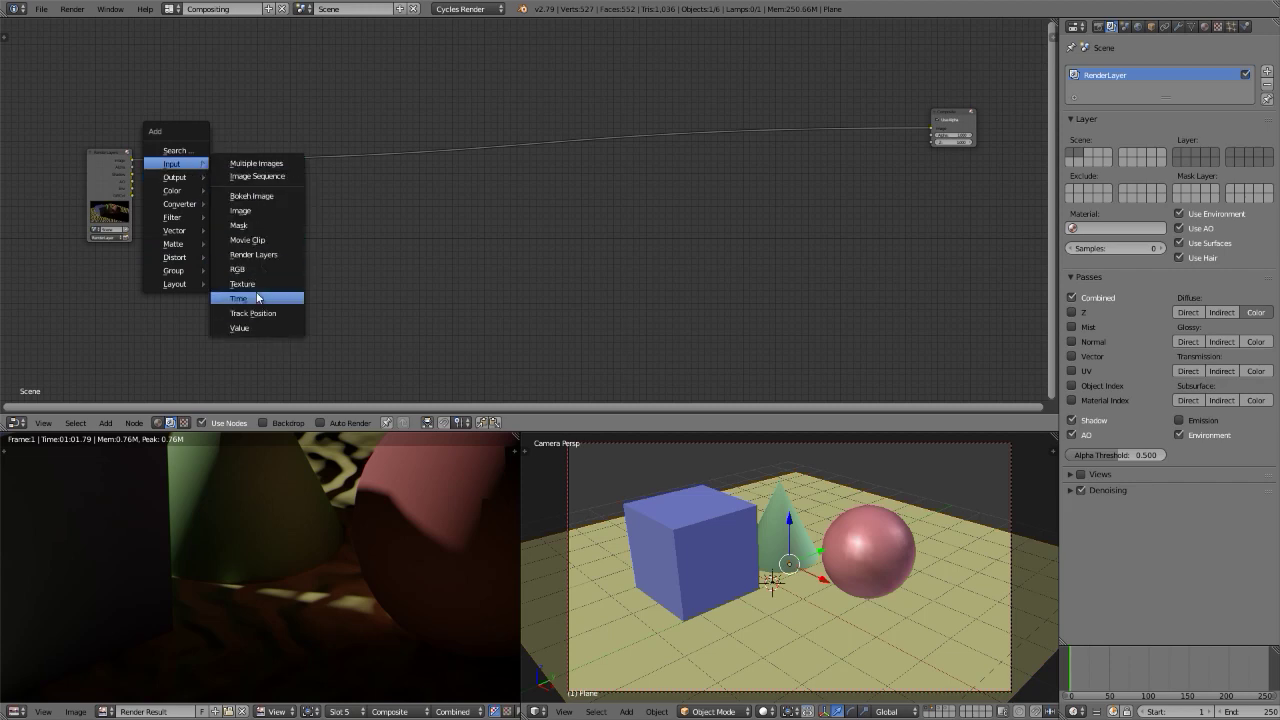
left_click(259, 281)
left_click(186, 258)
Assign texture 45 to the new Texture node
scroll(186, 258, "up", 4)
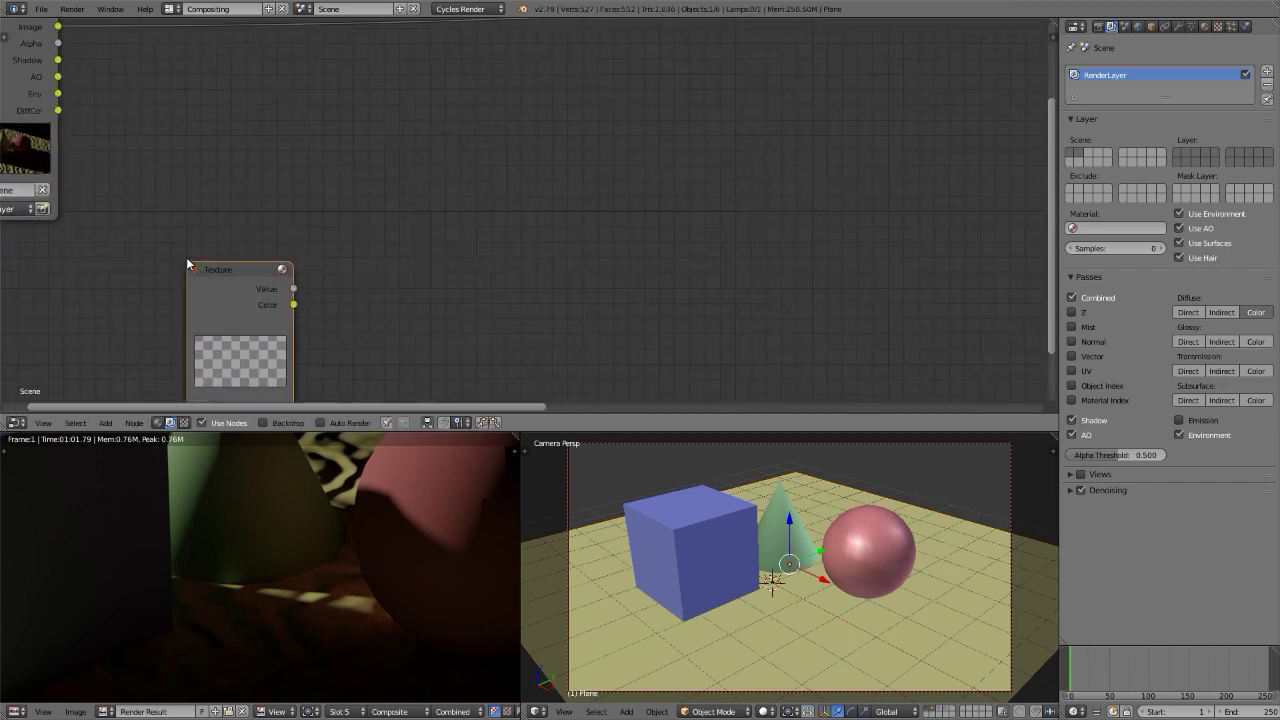
middle_click_drag(186, 257, 252, 64)
scroll(274, 209, "up", 2)
left_click(310, 245)
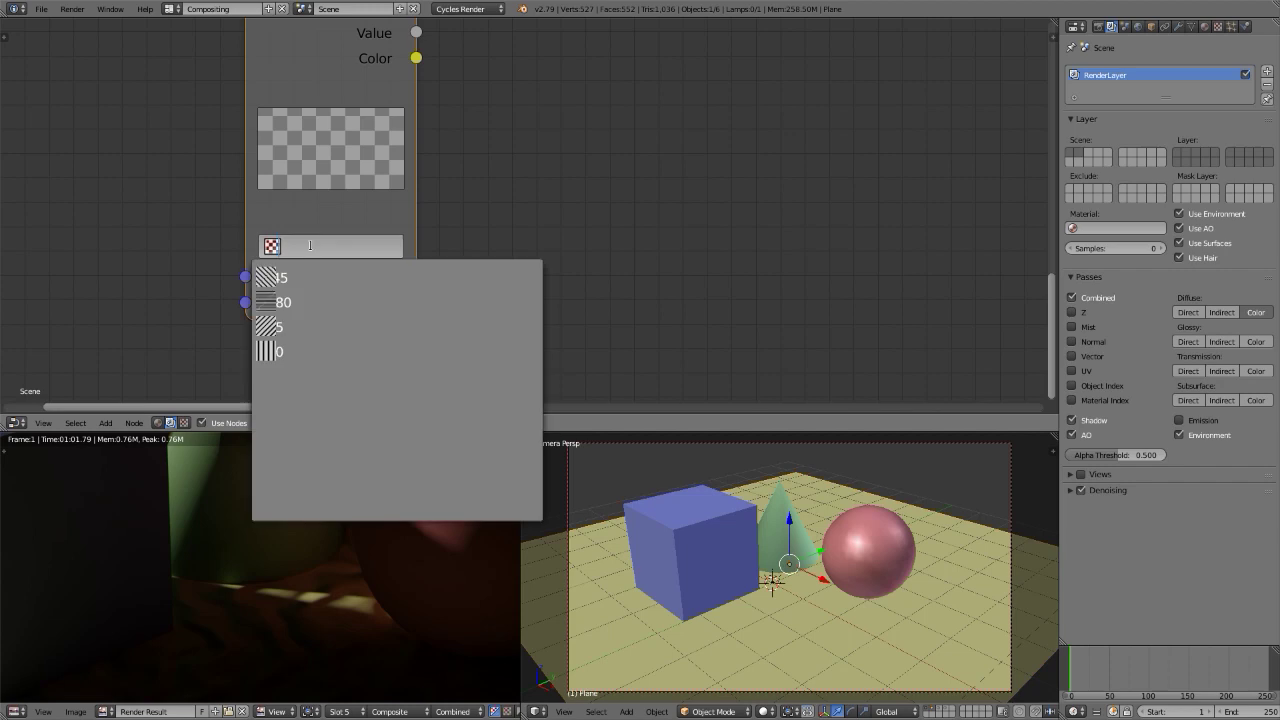
left_click(308, 305)
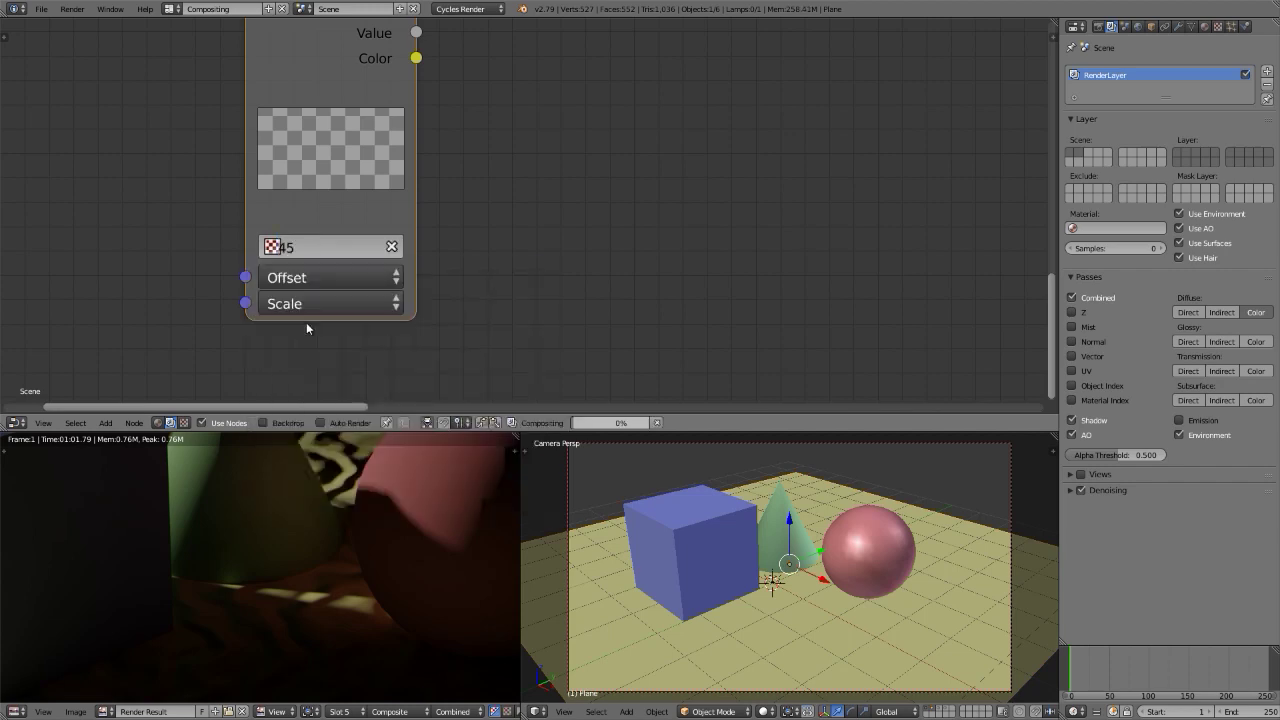
Add a Mix node above and to the right of the Texture node
scroll(157, 300, "down", 3)
scroll(157, 305, "down", 2)
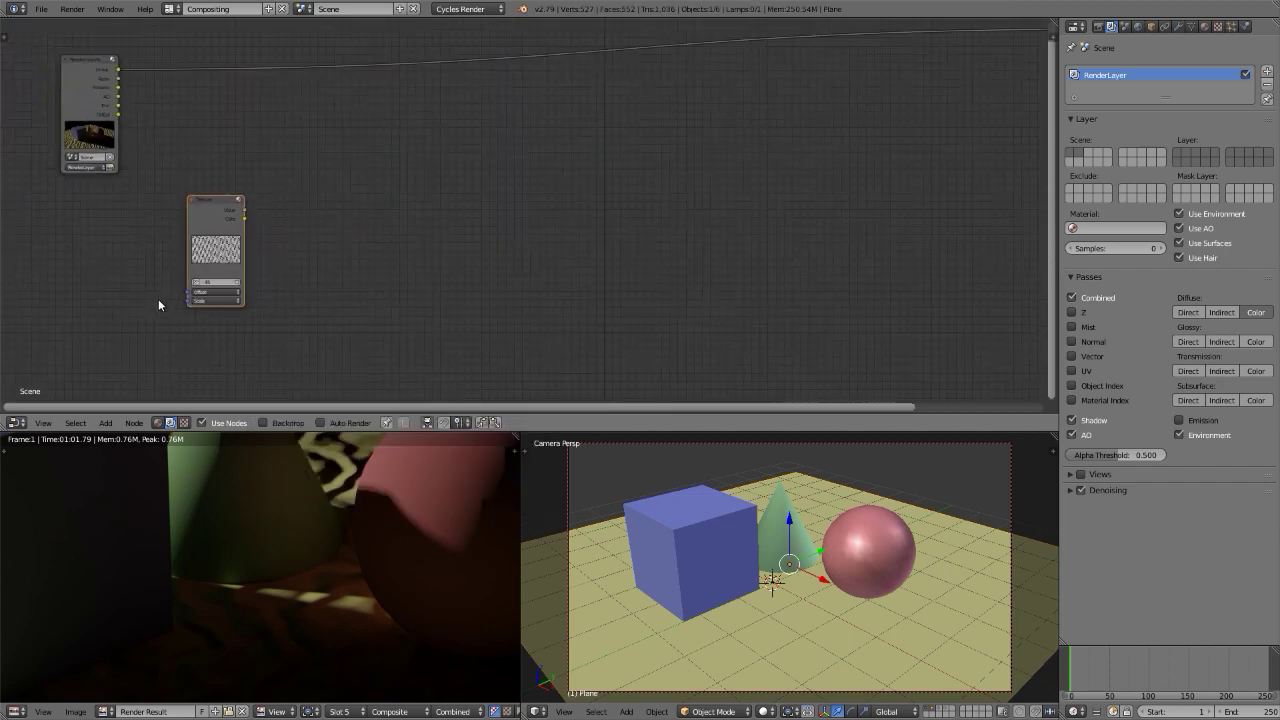
key("shift+a")
mouse_move(325, 207)
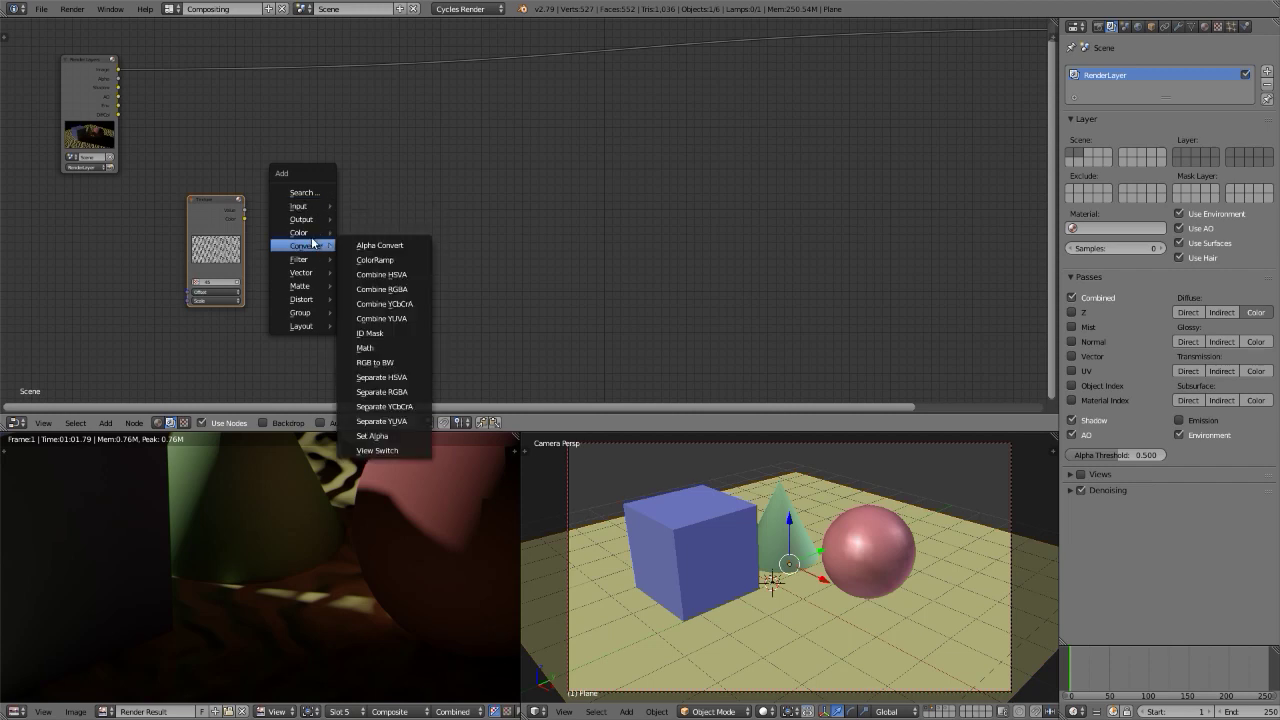
mouse_move(310, 232)
left_click(380, 349)
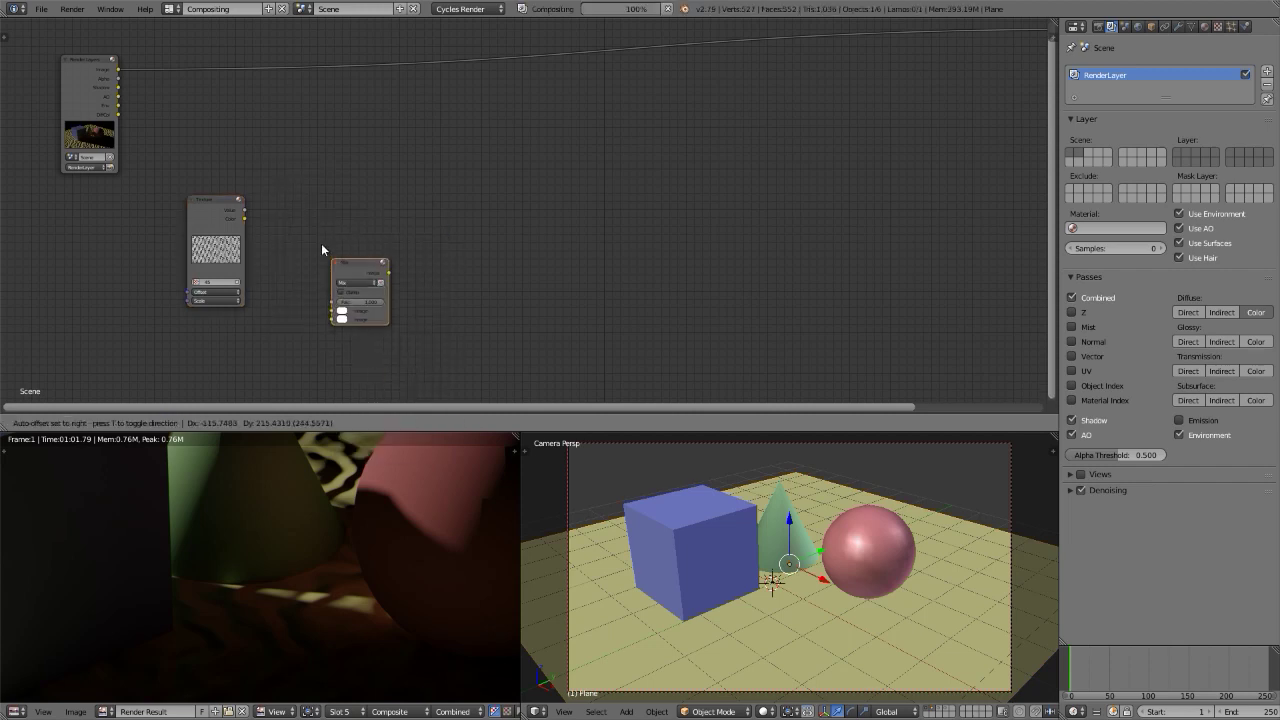
left_click(290, 137)
Add a converter node to the right of the Mix node
key("shift+a")
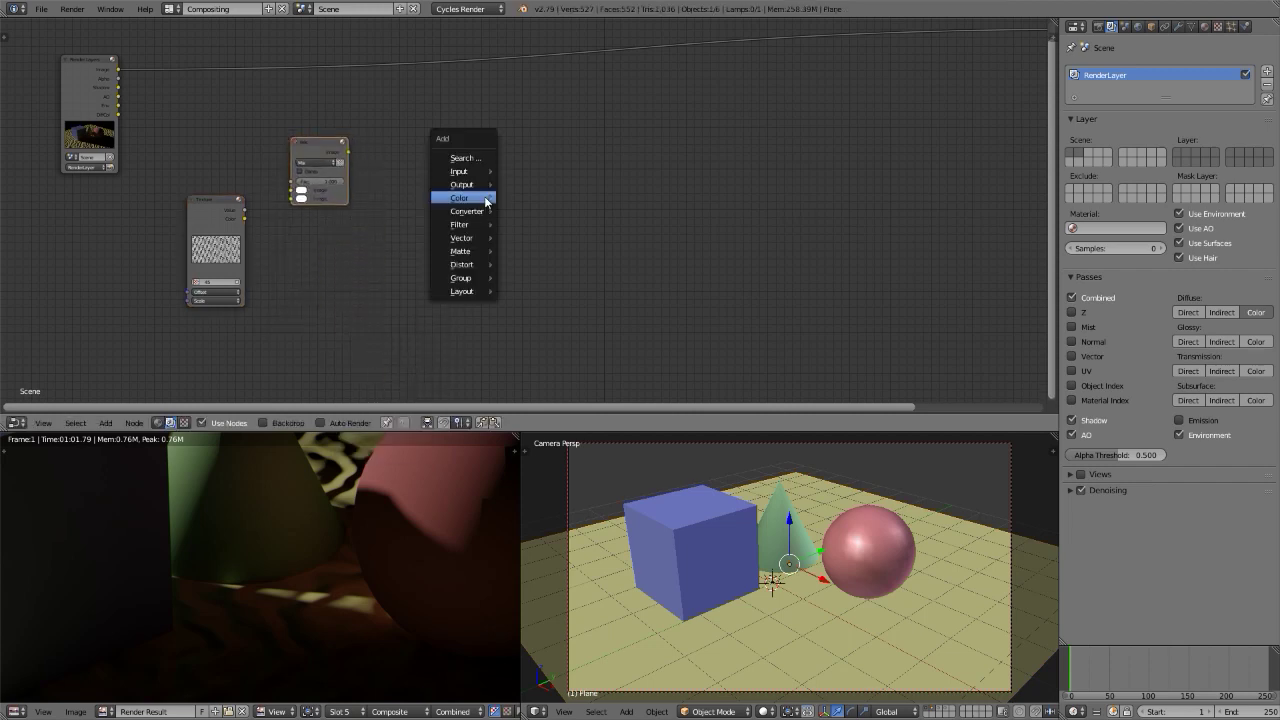
mouse_move(465, 211)
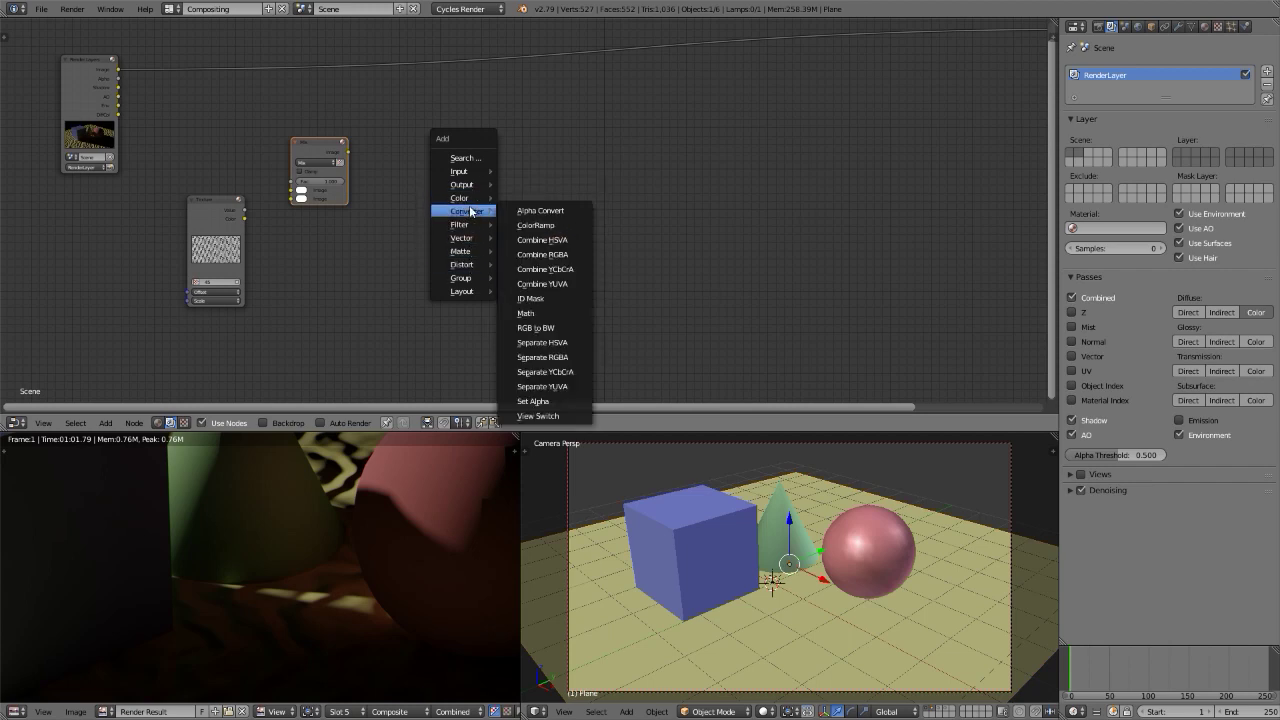
Add a Math node above the Texture node and set its operation to Less Than
left_click(550, 317)
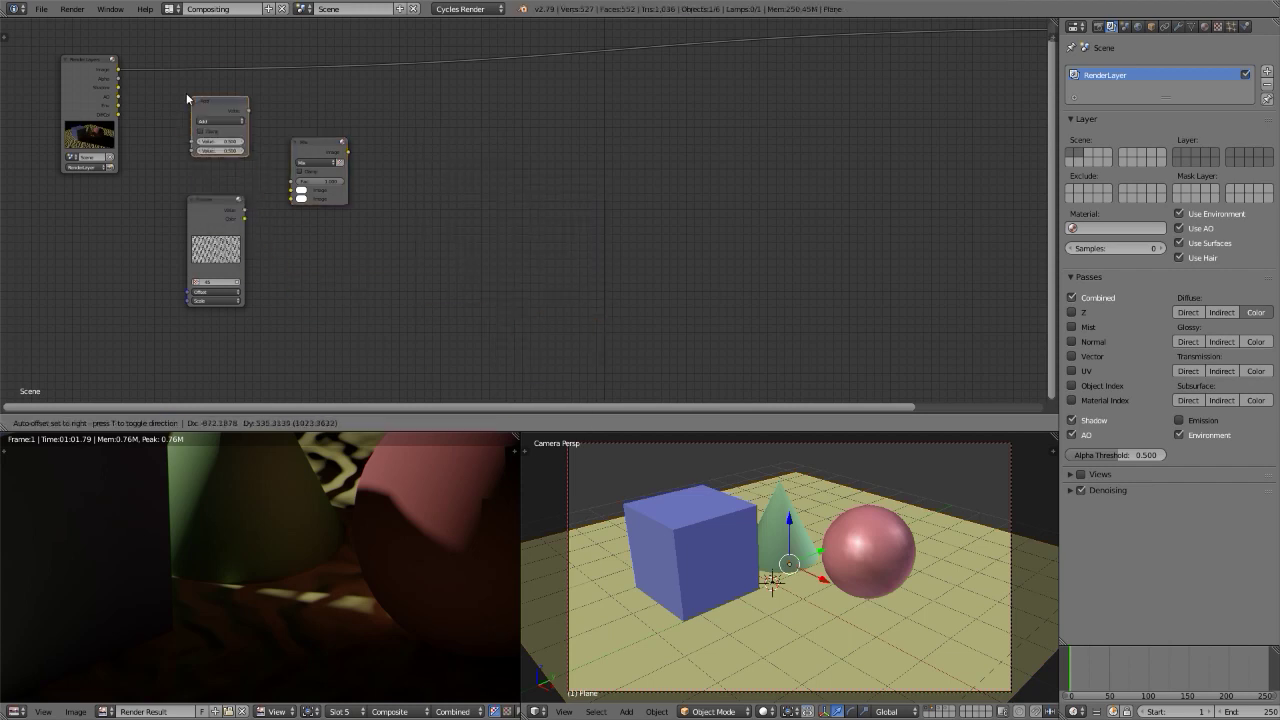
left_click(187, 86)
scroll(188, 90, "up", 1)
scroll(188, 90, "up", 2)
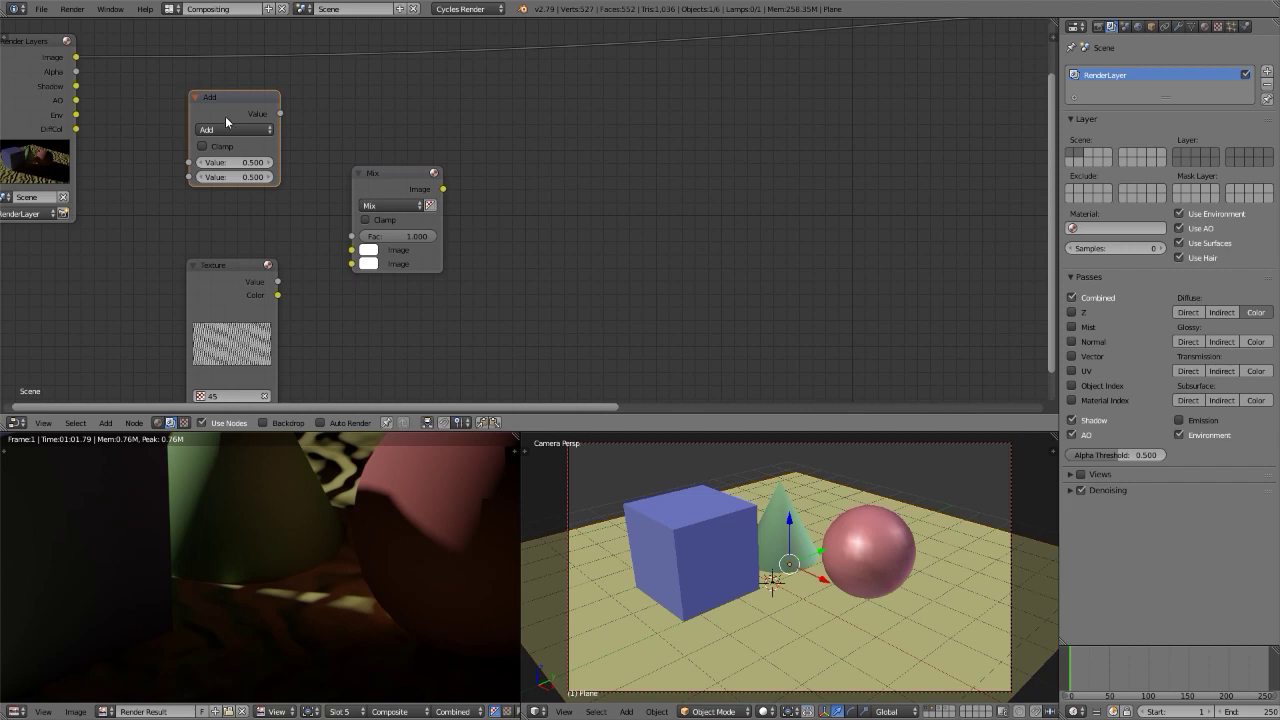
left_click(226, 127)
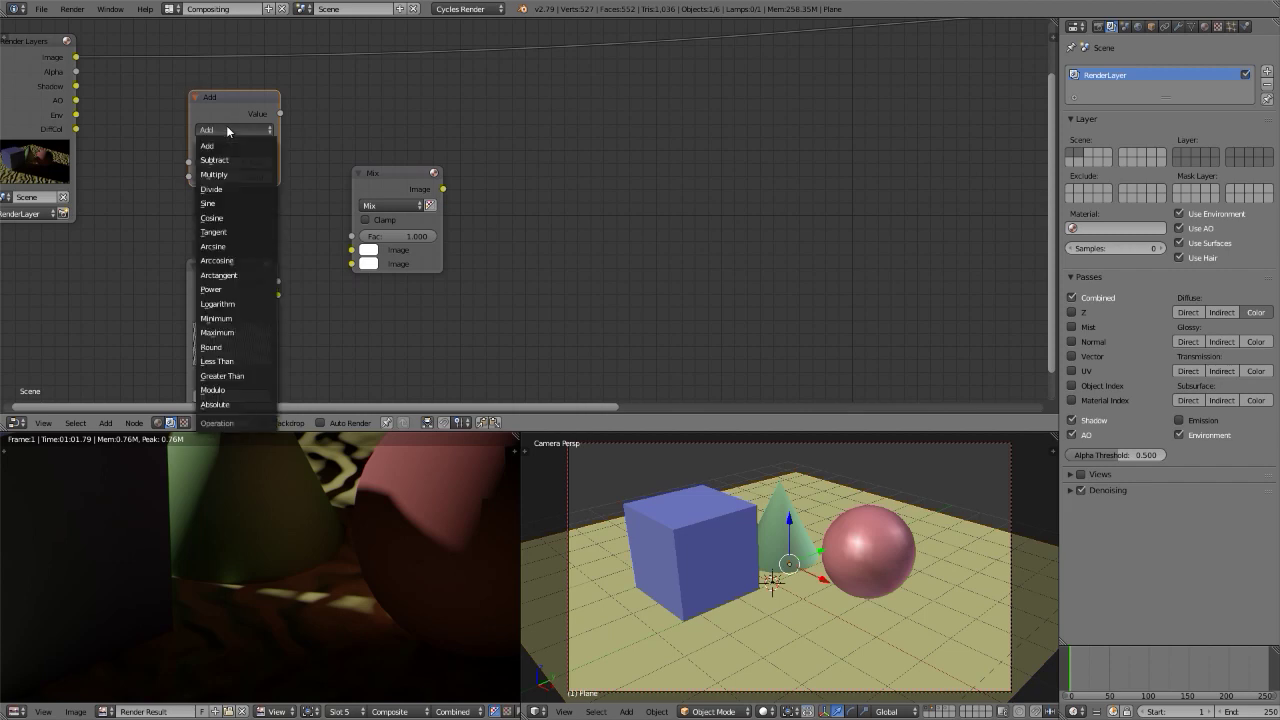
left_click(220, 361)
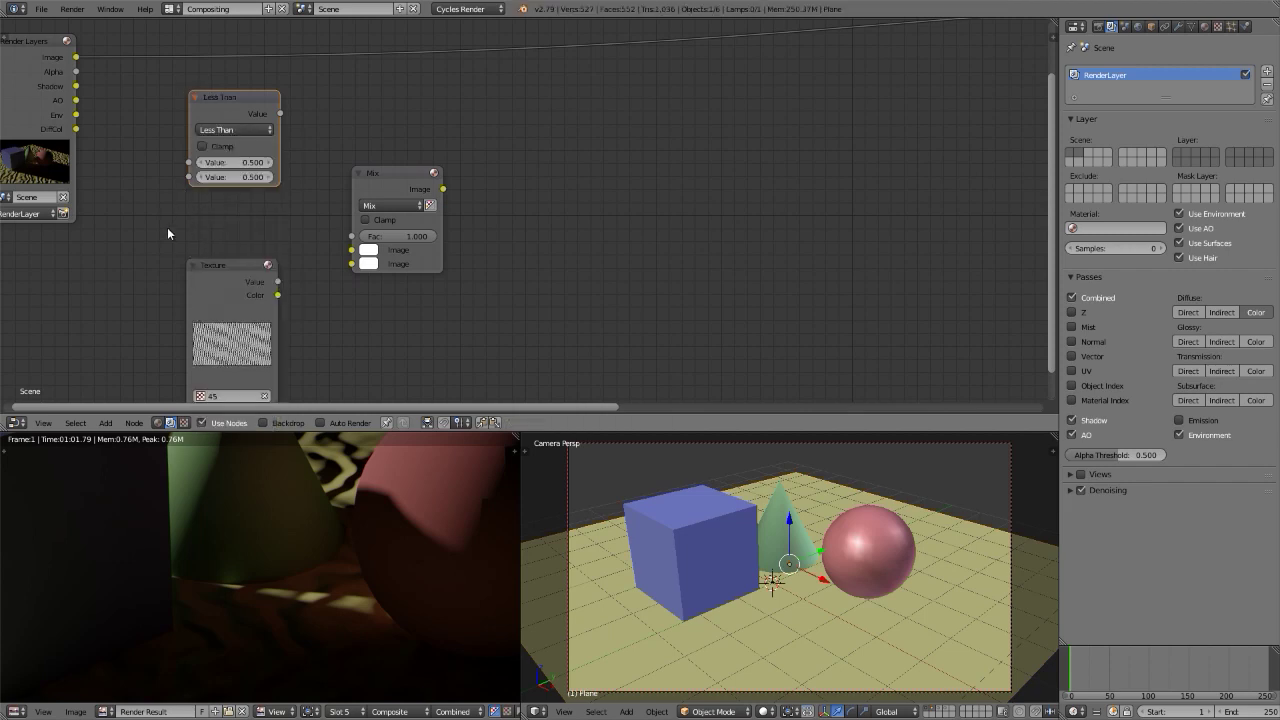
Link the AO pass to the Less Than node's first value and its output to the Mix node's factor
middle_click_drag(170, 233, 273, 179)
scroll(275, 181, "down", 1)
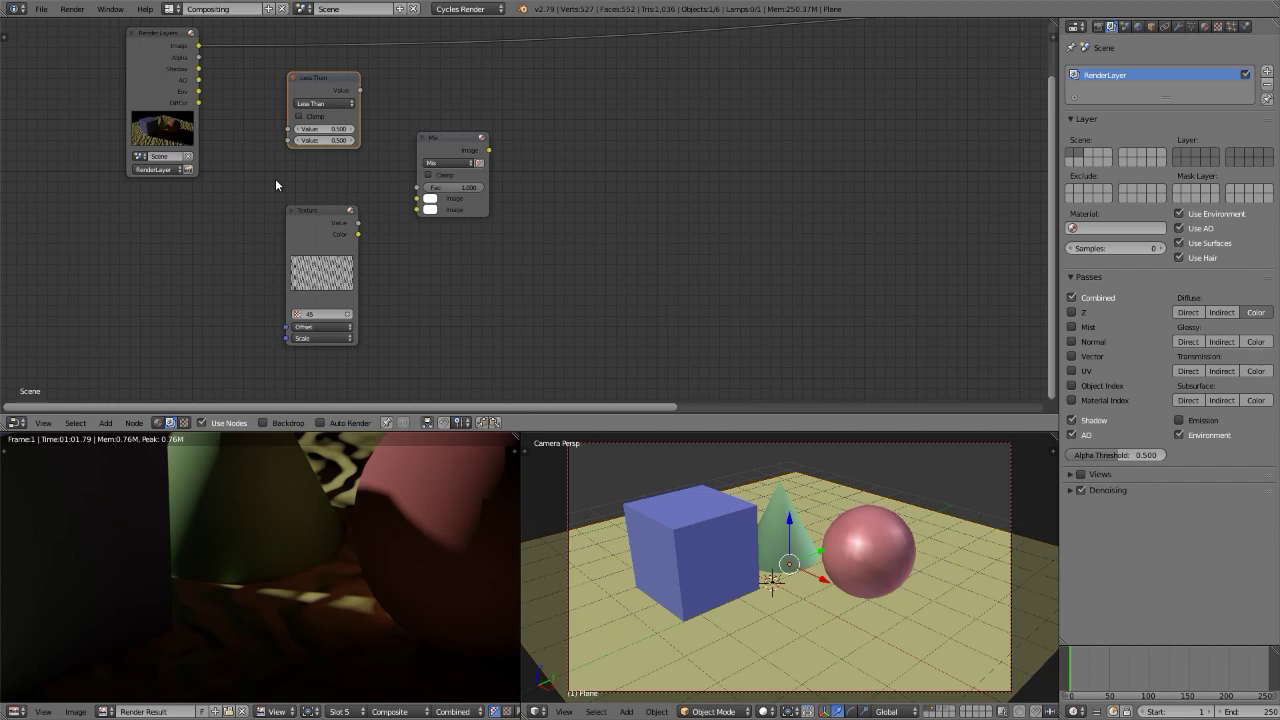
scroll(276, 184, "up", 2)
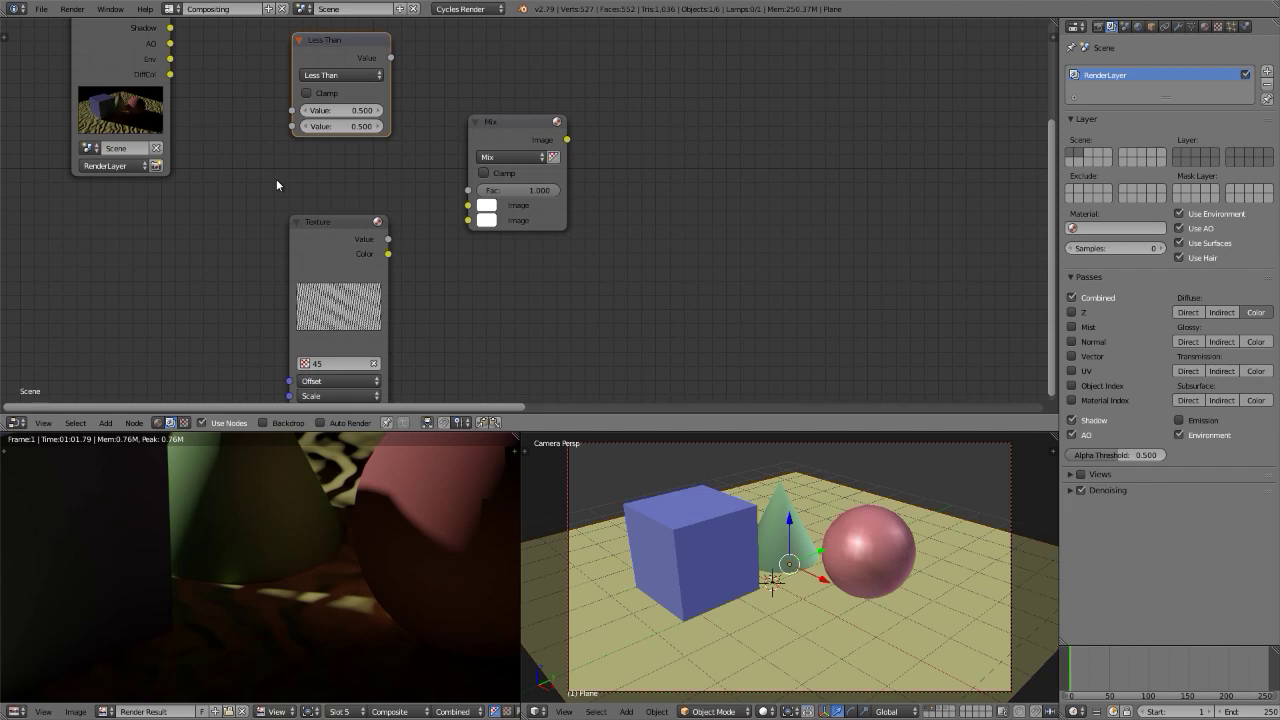
scroll(277, 178, "up", 1)
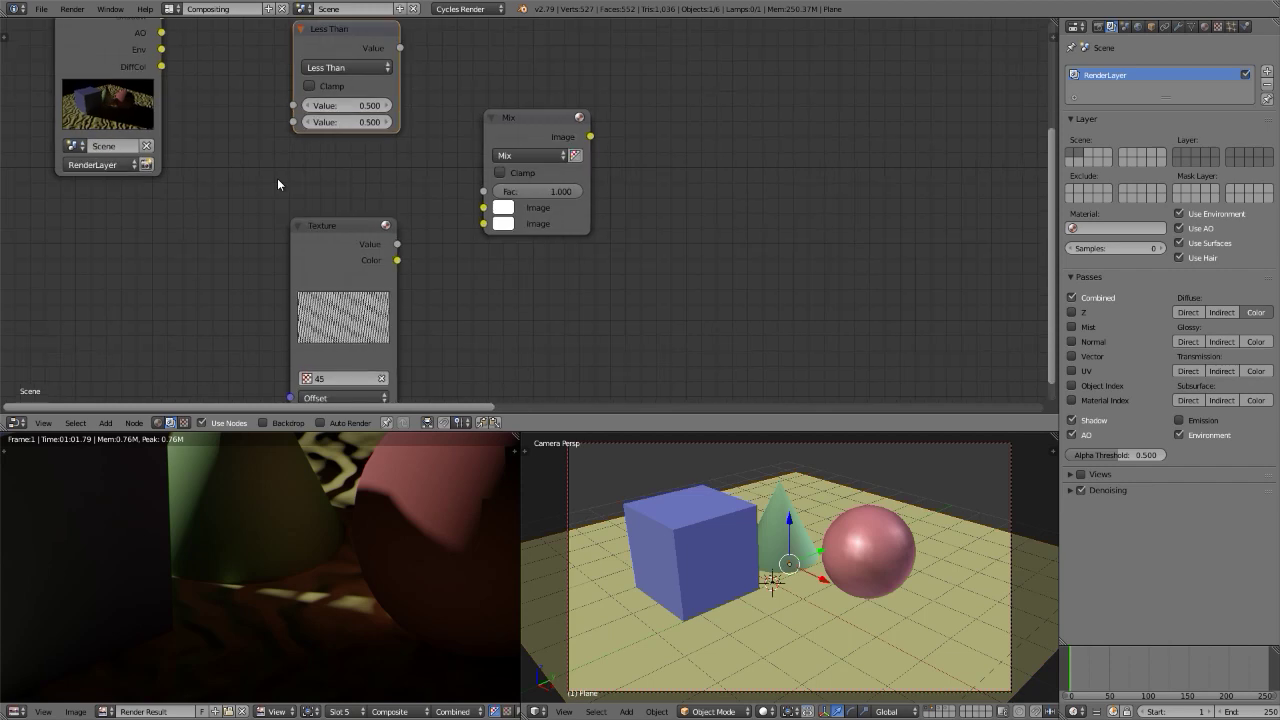
scroll(277, 178, "down", 2)
scroll(232, 151, "up", 1, "shift")
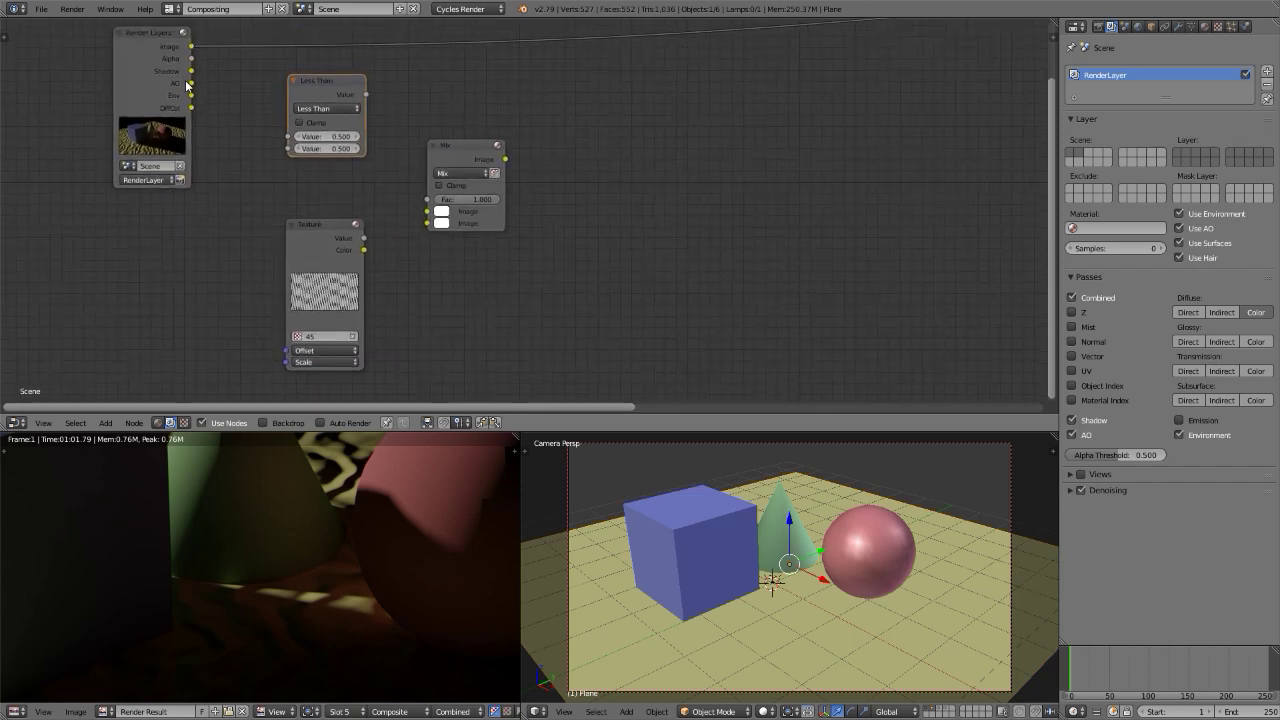
left_click_drag(191, 83, 284, 137)
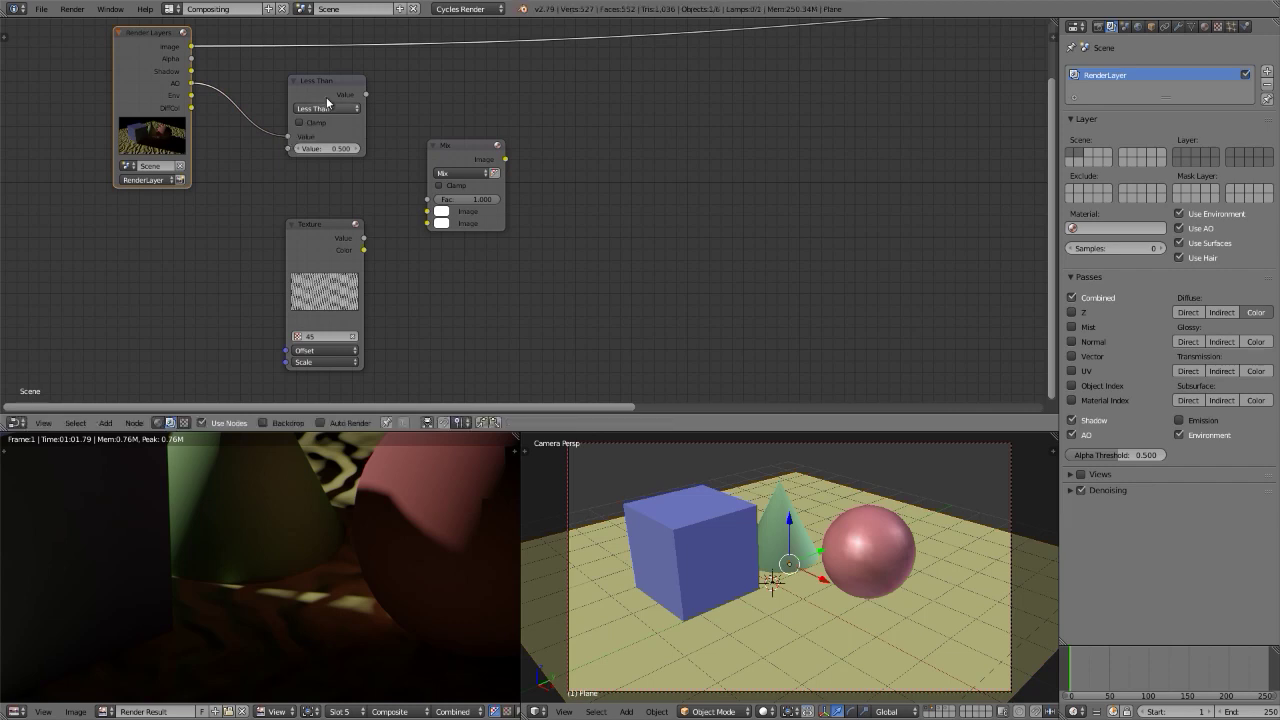
left_click_drag(366, 95, 369, 97)
left_click_drag(390, 171, 424, 199)
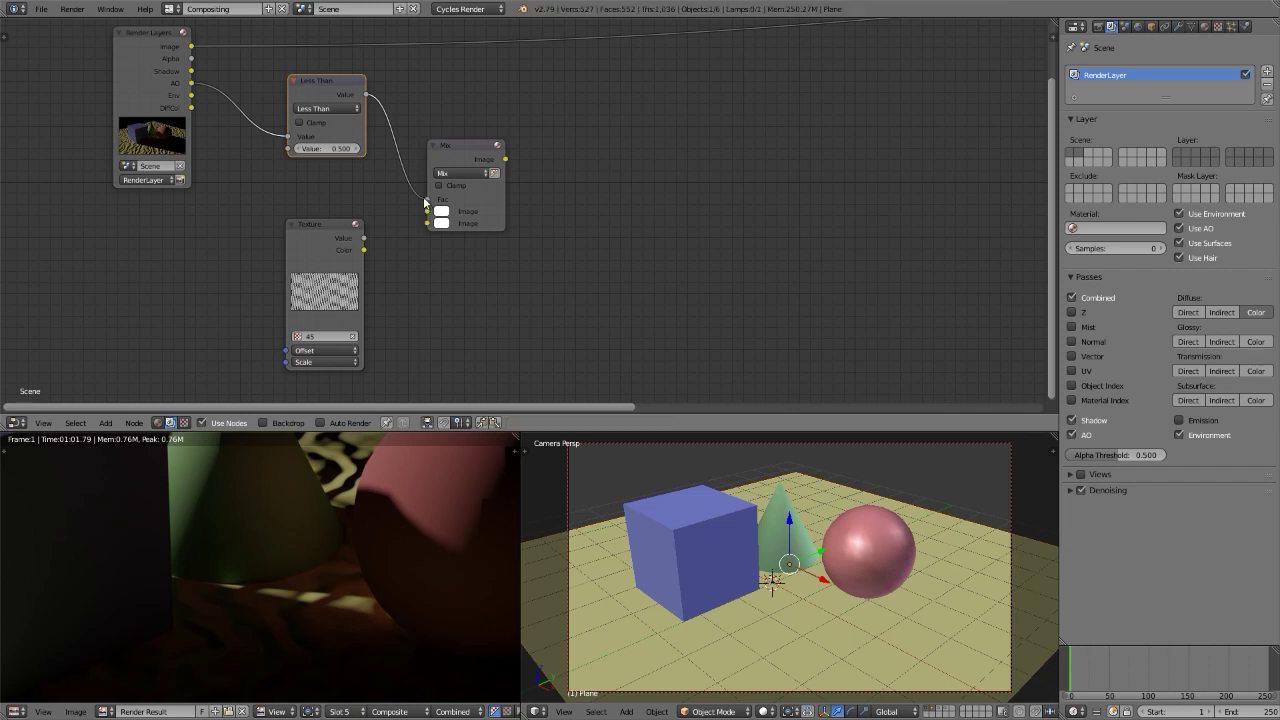
Link the texture's color to the Mix node's second image input and set its blend type to Darken
left_click_drag(364, 250, 427, 224)
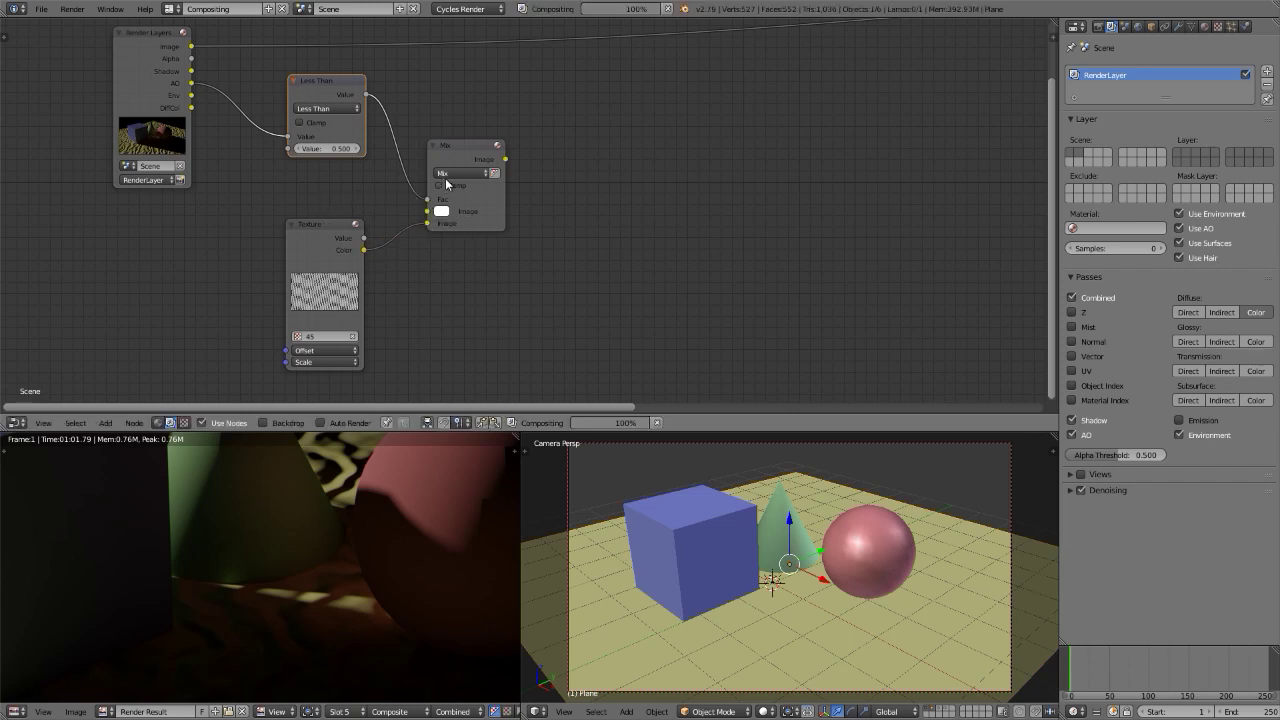
left_click(451, 173)
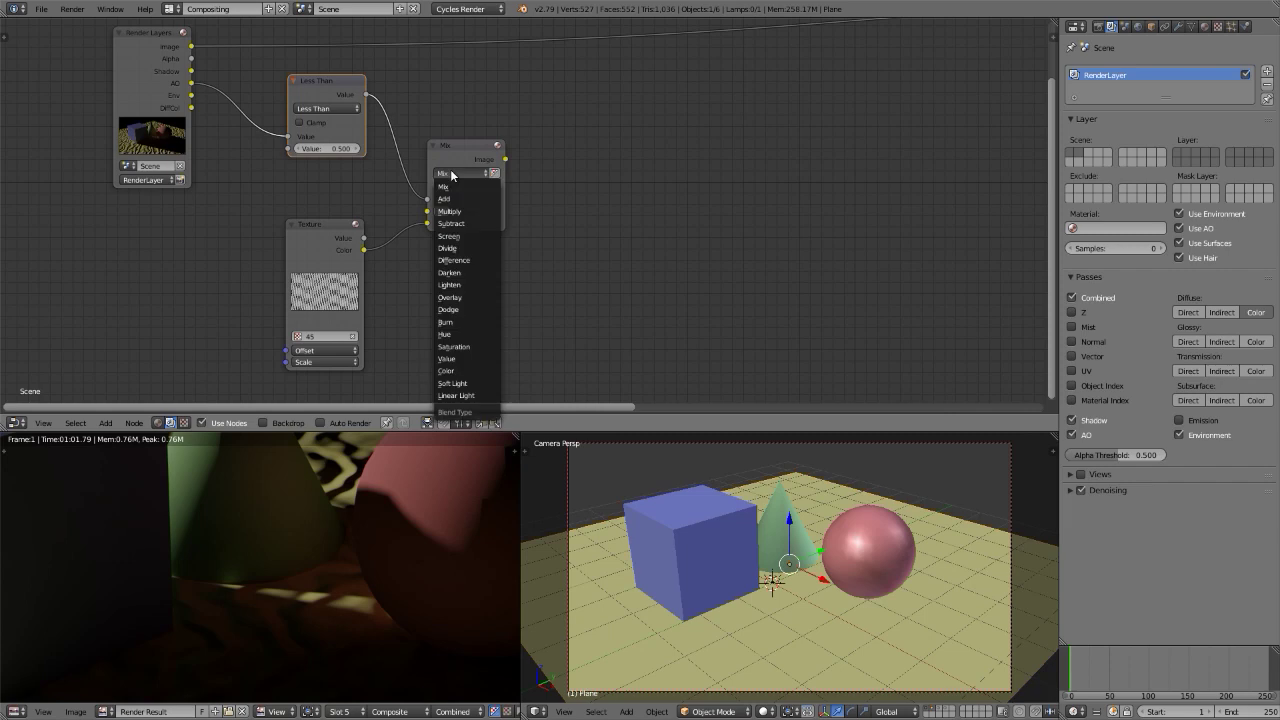
left_click(450, 272)
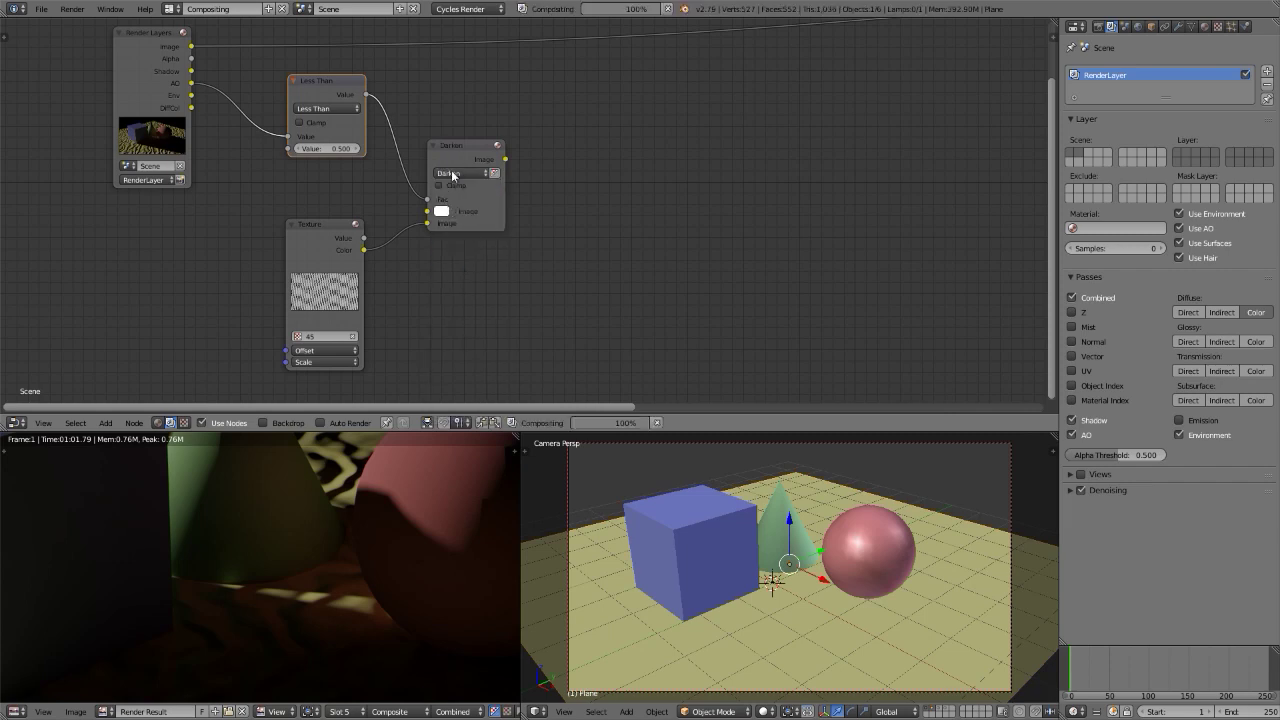
mouse_move(464, 140)
left_mouse_down()
mouse_move(477, 146)
mouse_move(472, 114)
mouse_move(449, 102)
mouse_move(455, 122)
left_mouse_up()
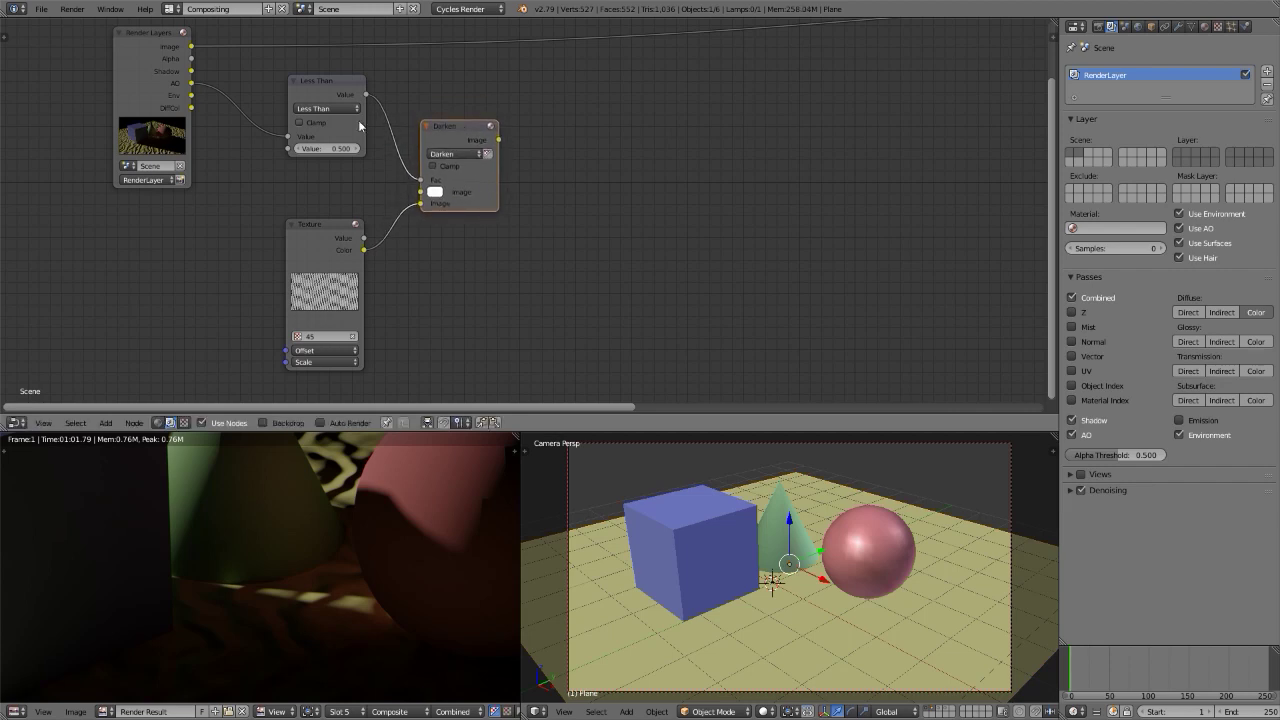
Link the Darken node's image output to the Composite node's image input and check the render result full screen
left_click_drag(191, 107, 272, 188)
scroll(215, 186, "down", 3)
scroll(229, 184, "up", 3)
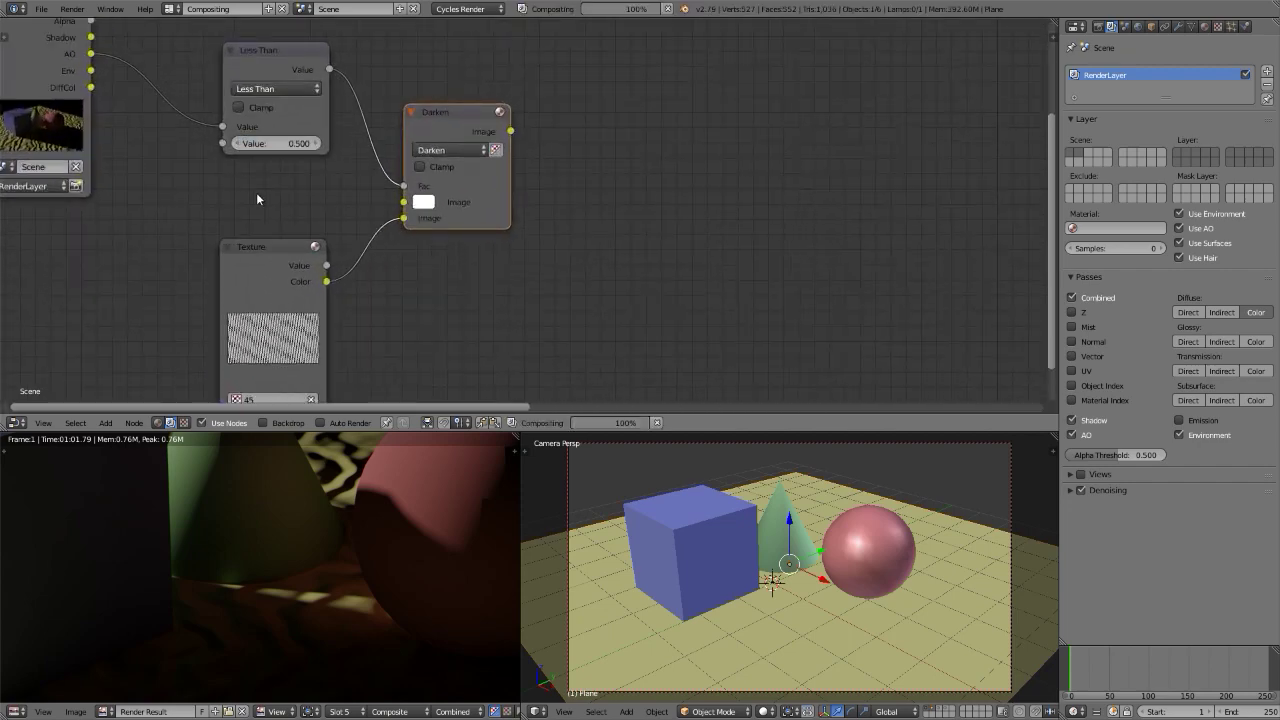
scroll(253, 192, "down", 3)
middle_click_drag(253, 192, 102, 222)
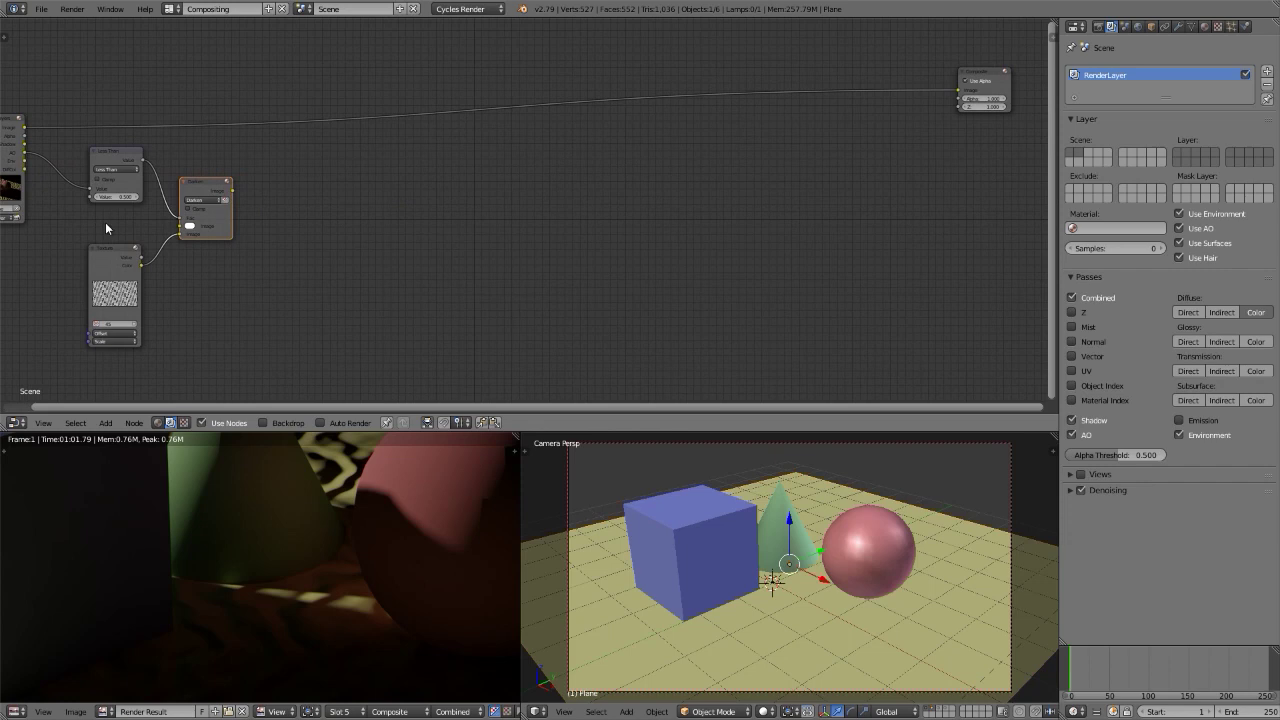
mouse_move(236, 194)
left_mouse_down()
mouse_move(567, 157)
mouse_move(957, 90)
left_mouse_up()
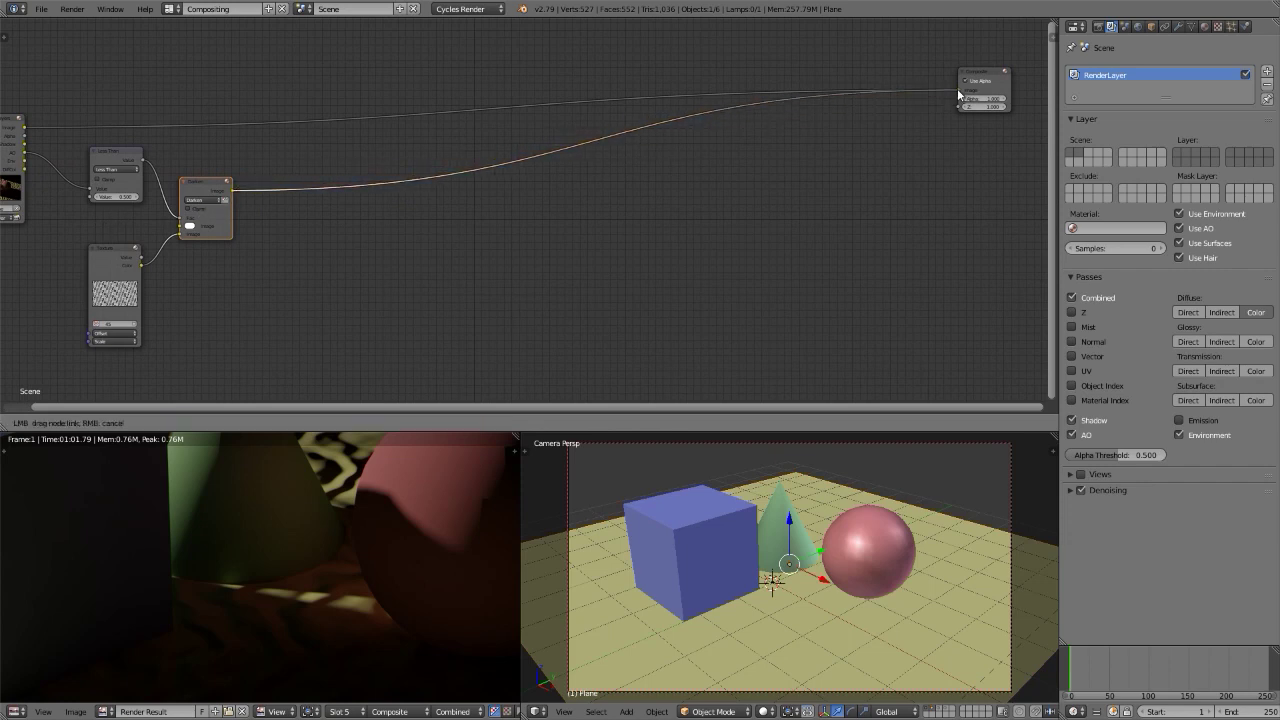
key("shift+space")
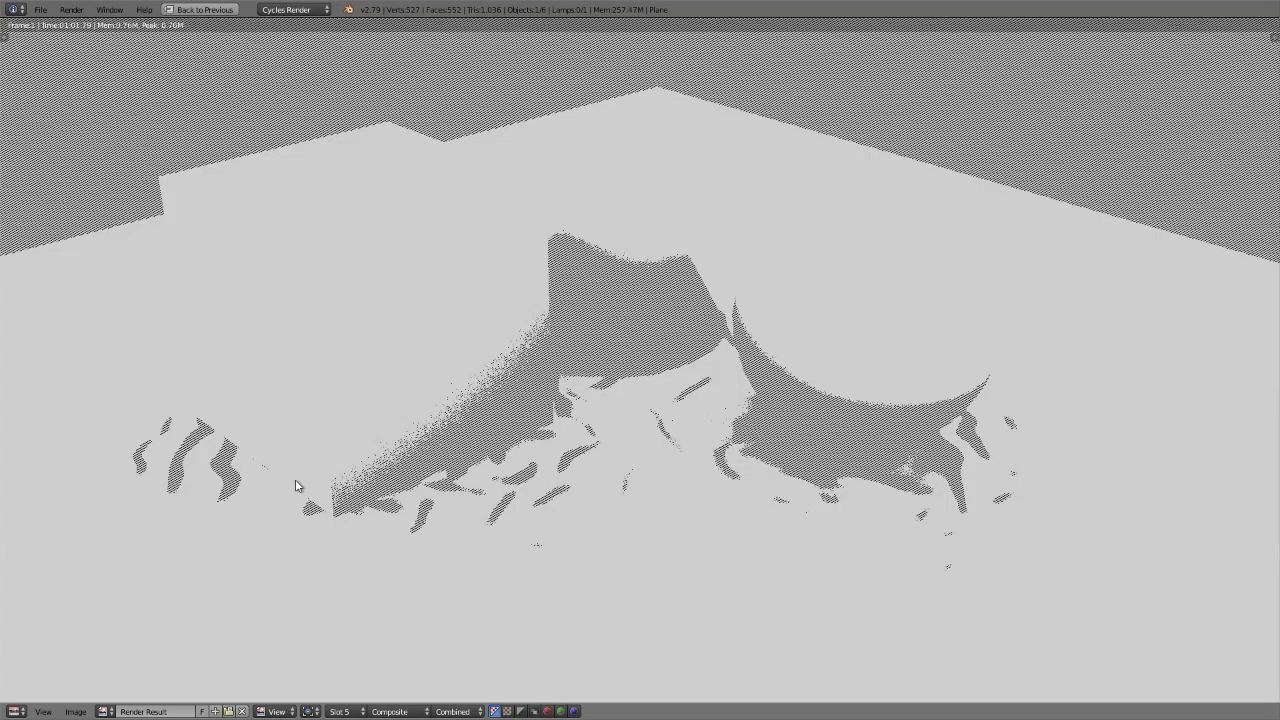
key("shift+space")
Move the Render Layers node away to make room and insert an RGB Curves node between the AO pass and Less Than
middle_click_drag(213, 361, 444, 338)
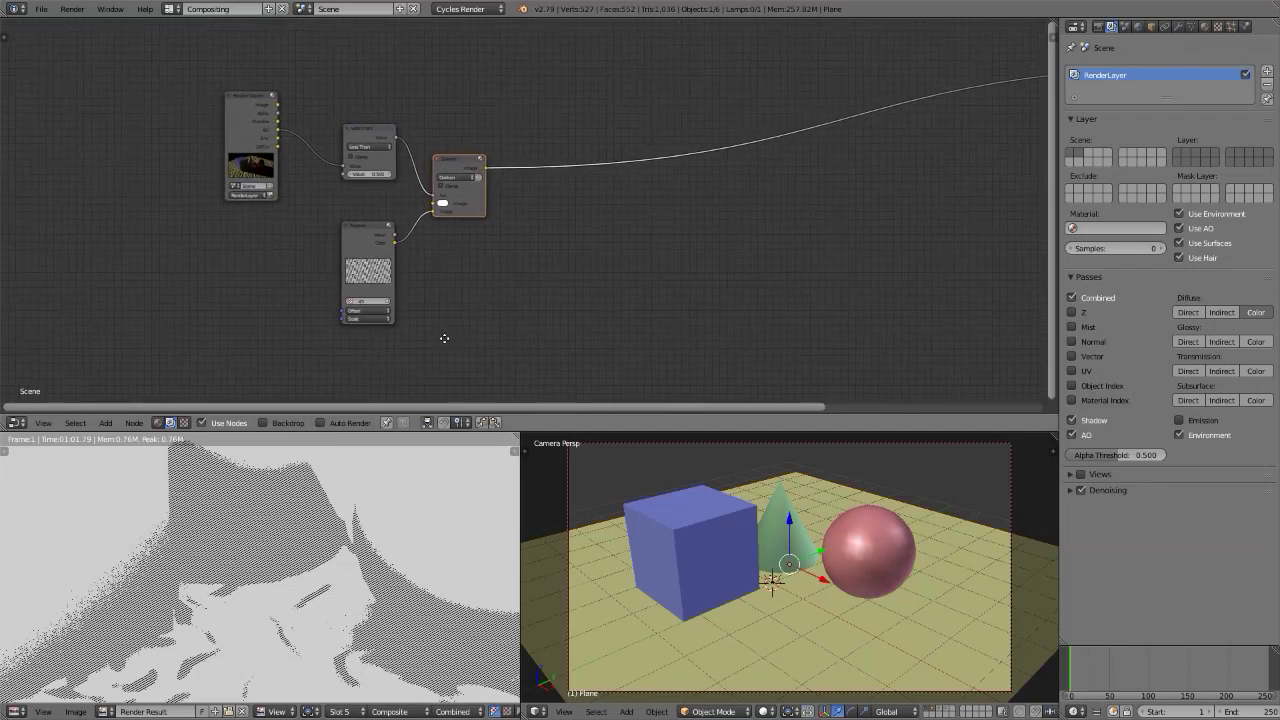
left_click_drag(250, 98, 125, 166)
key("shift+a")
mouse_move(126, 165)
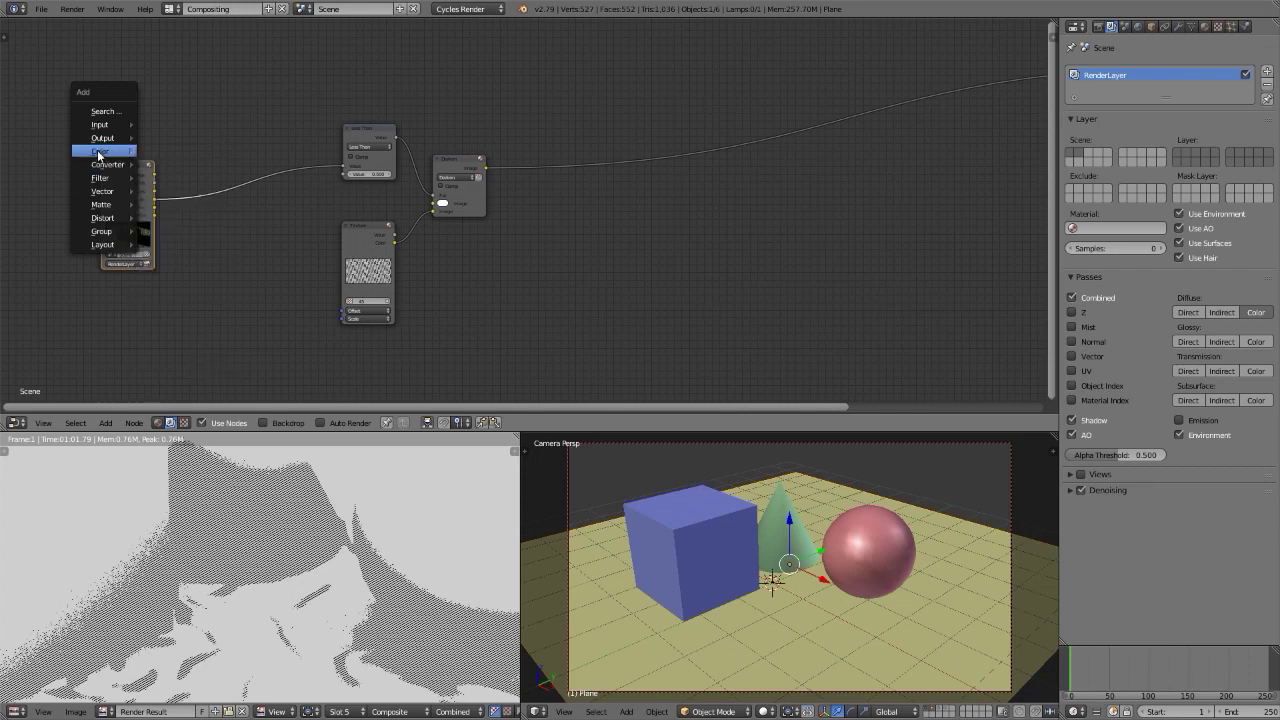
left_click(190, 284)
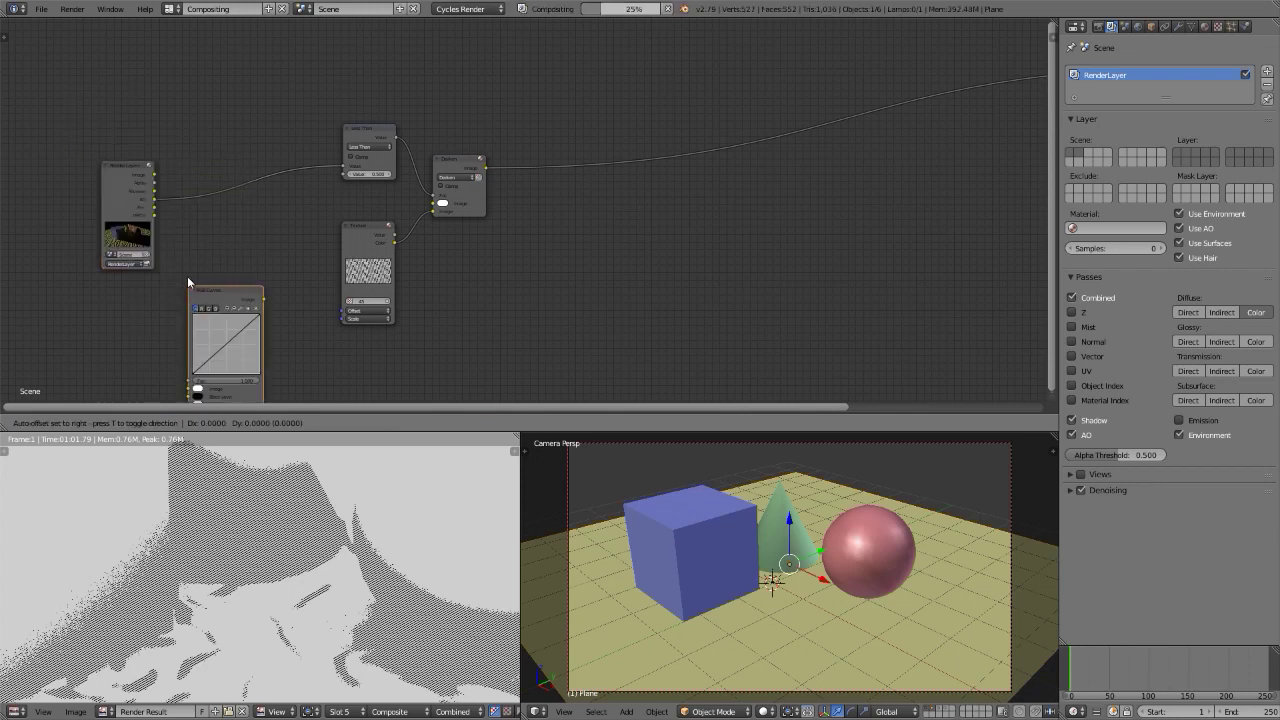
left_click(208, 158)
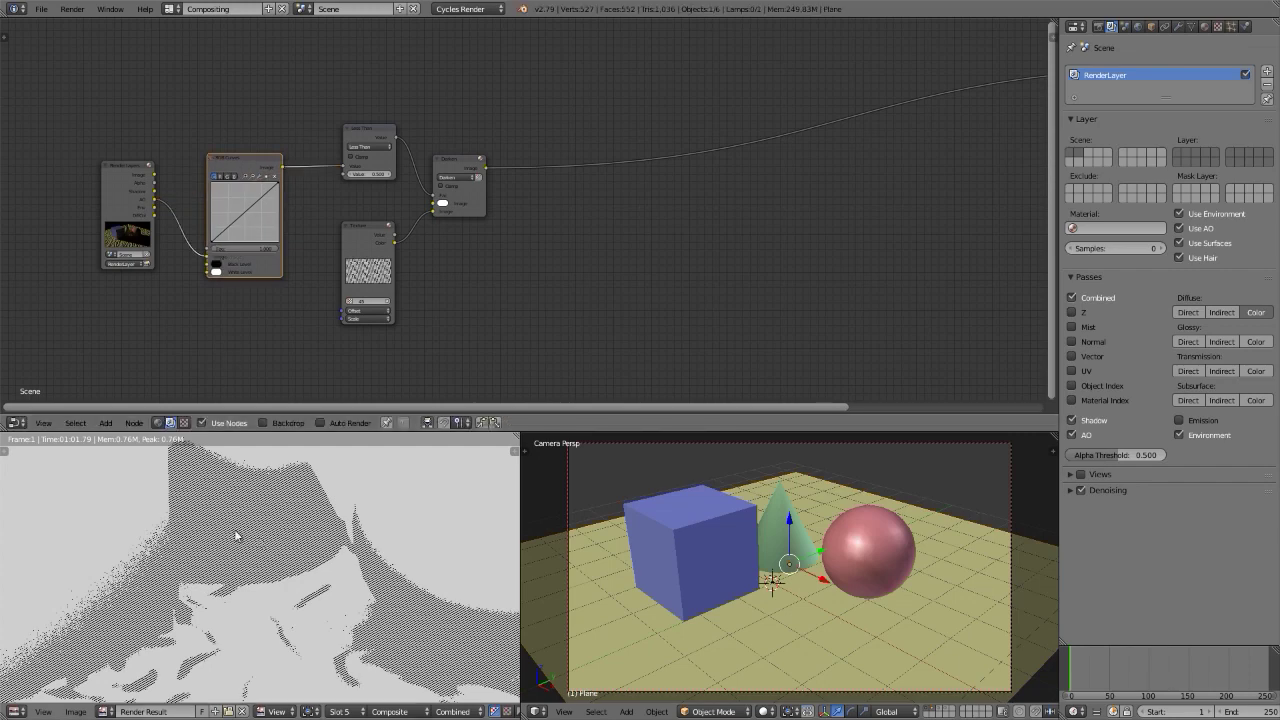
Bend the RGB curve downward with a point at about X 0.66, Y 0.36 and inspect the render result full screen
middle_click_drag(214, 530, 342, 601)
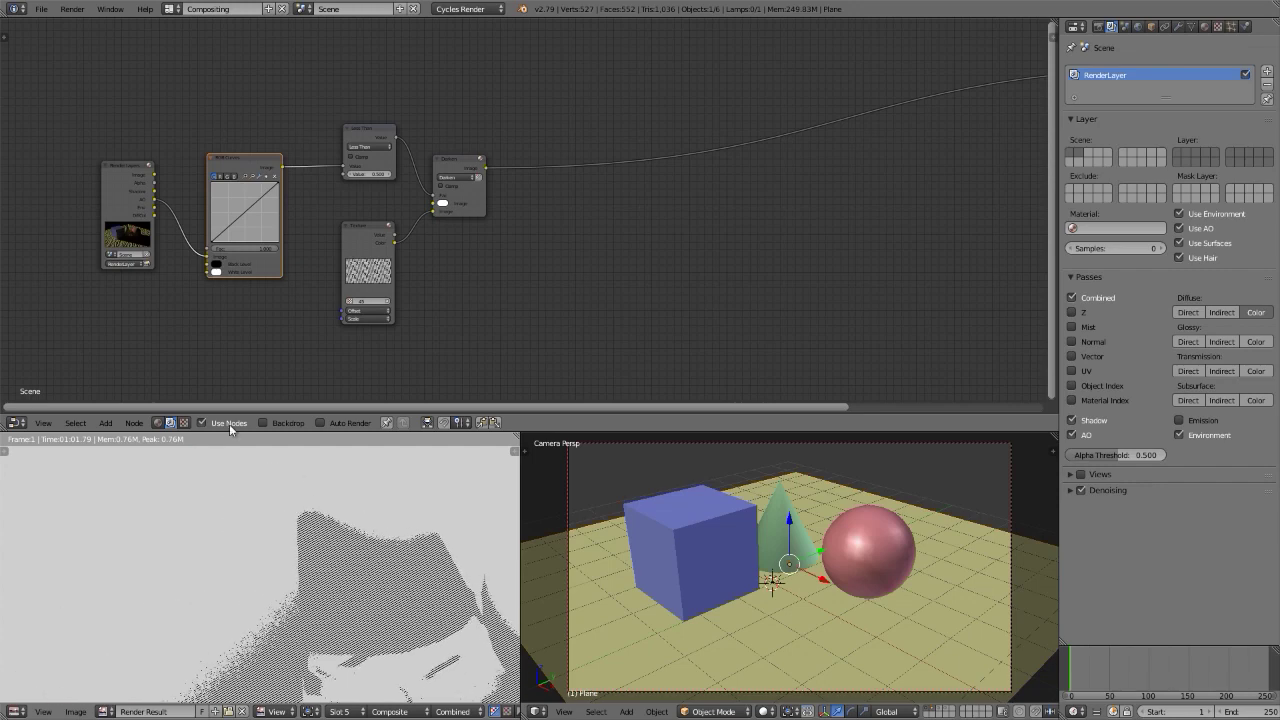
scroll(234, 208, "up", 2)
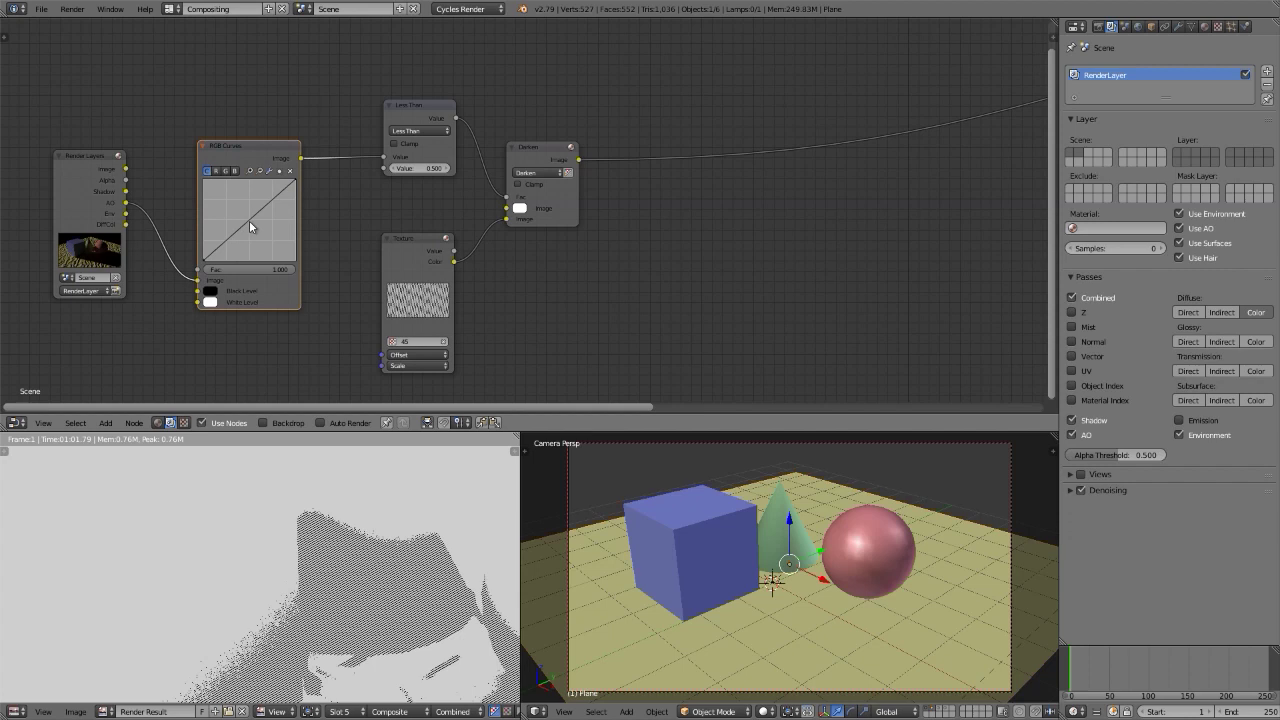
left_click(248, 214)
left_click_drag(248, 214, 241, 209)
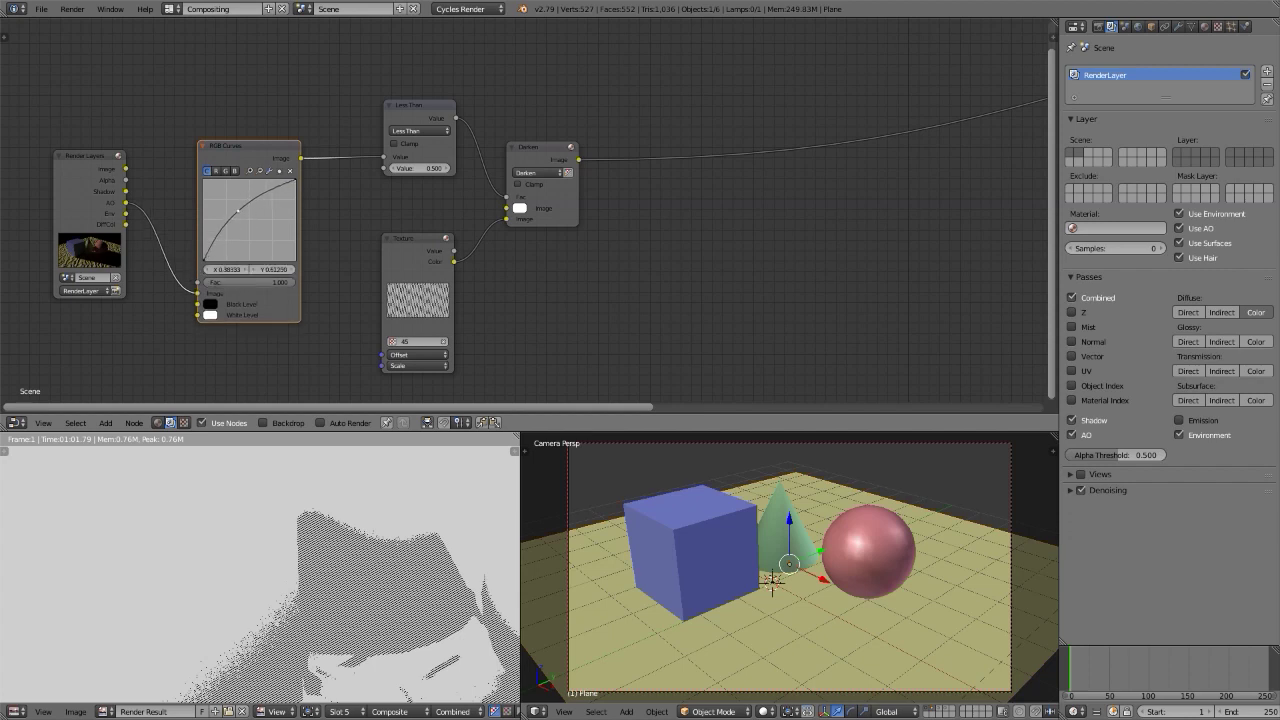
left_click_drag(238, 210, 262, 236)
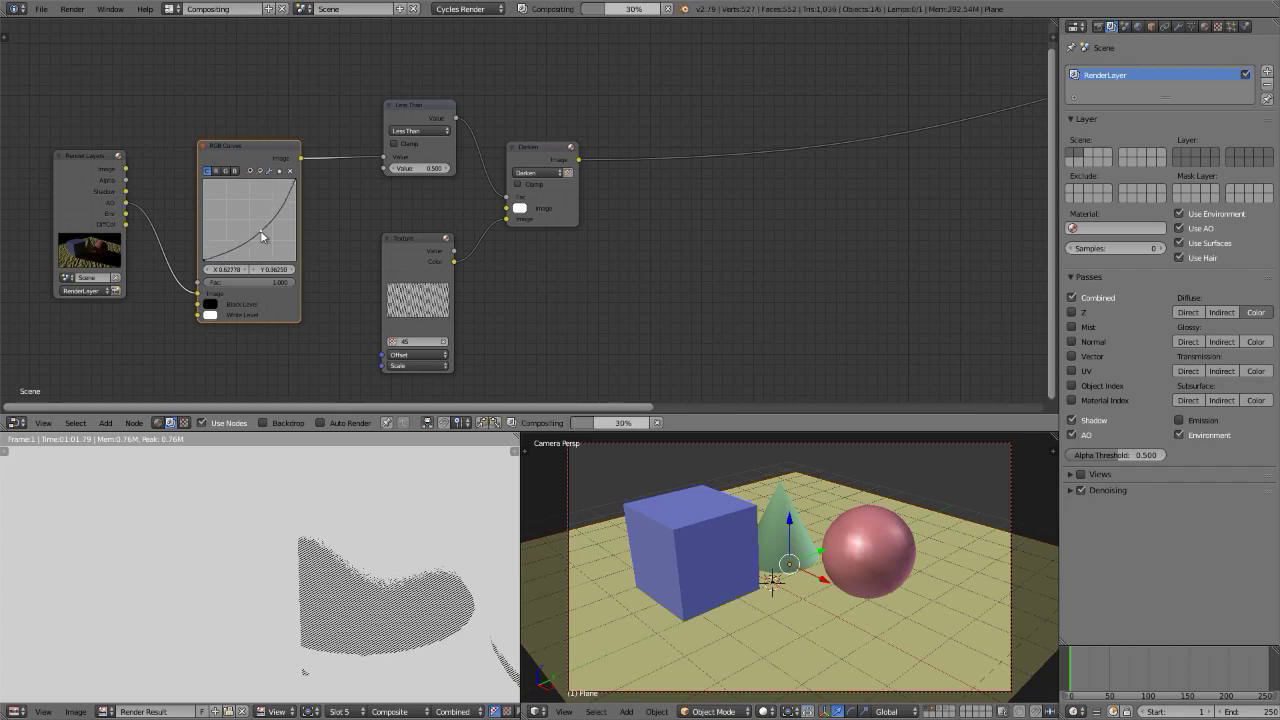
left_click_drag(260, 232, 264, 231)
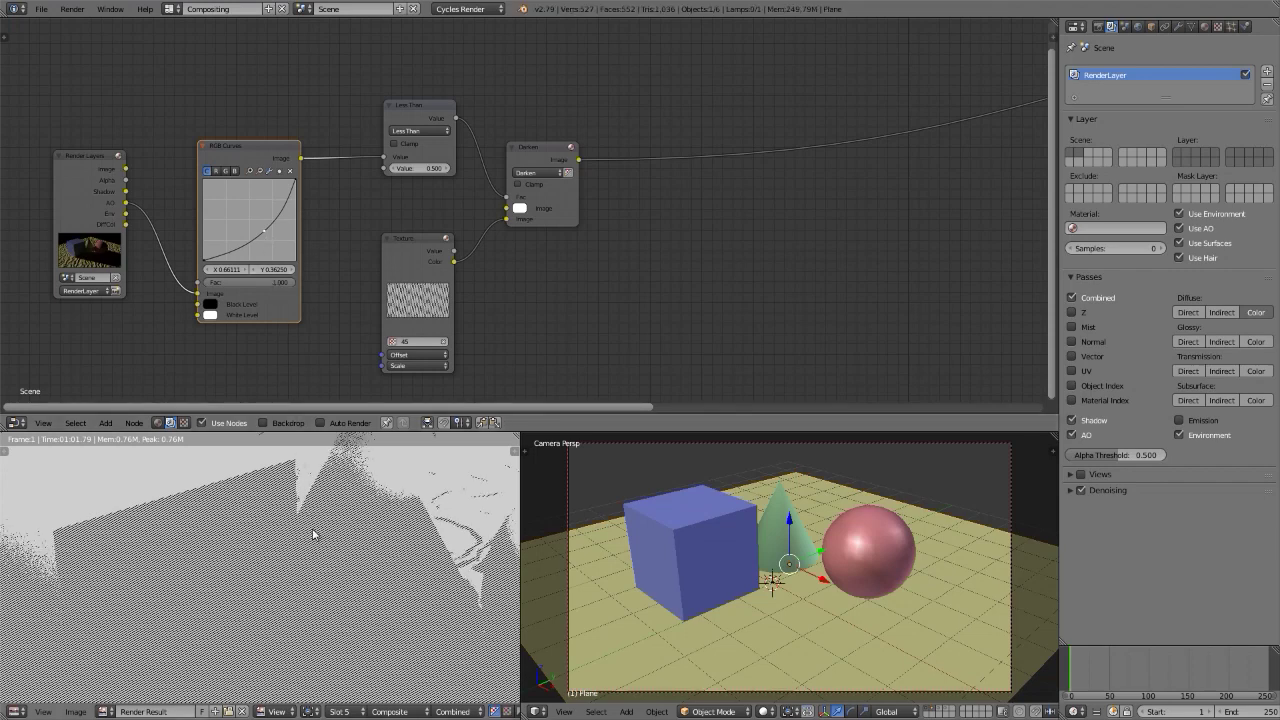
key("ctrl+space")
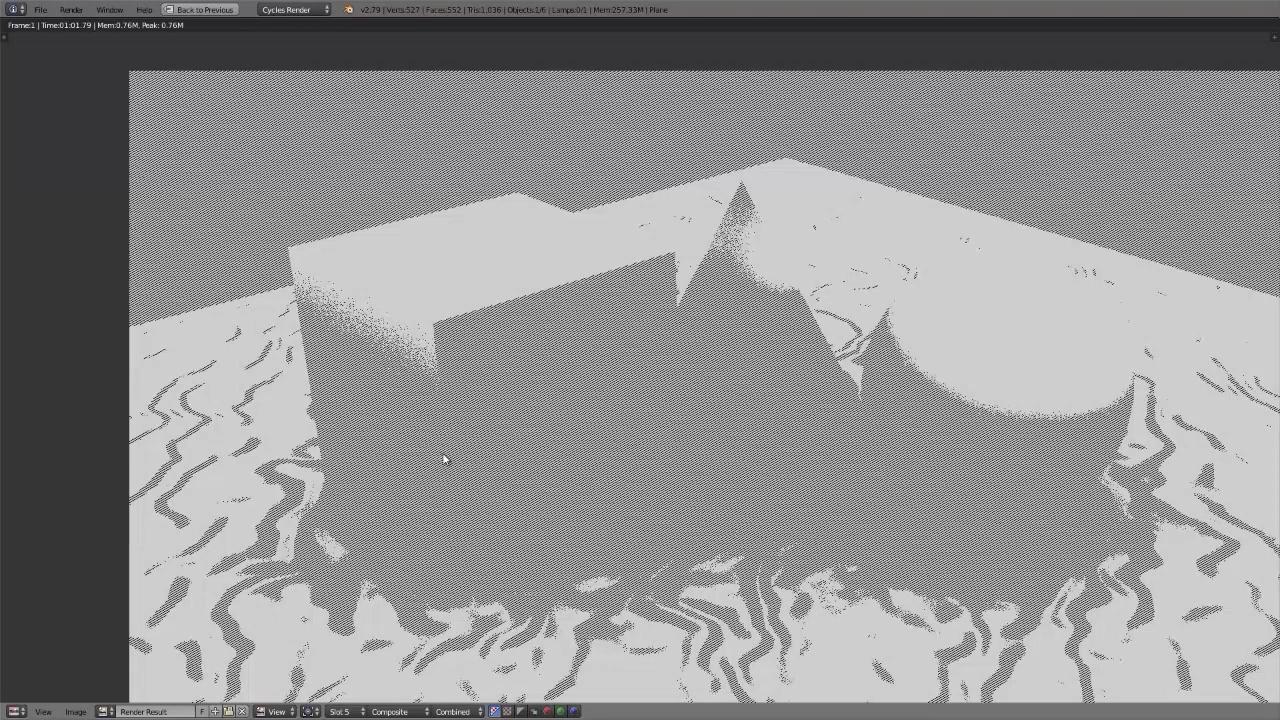
key("Home")
key("Escape")
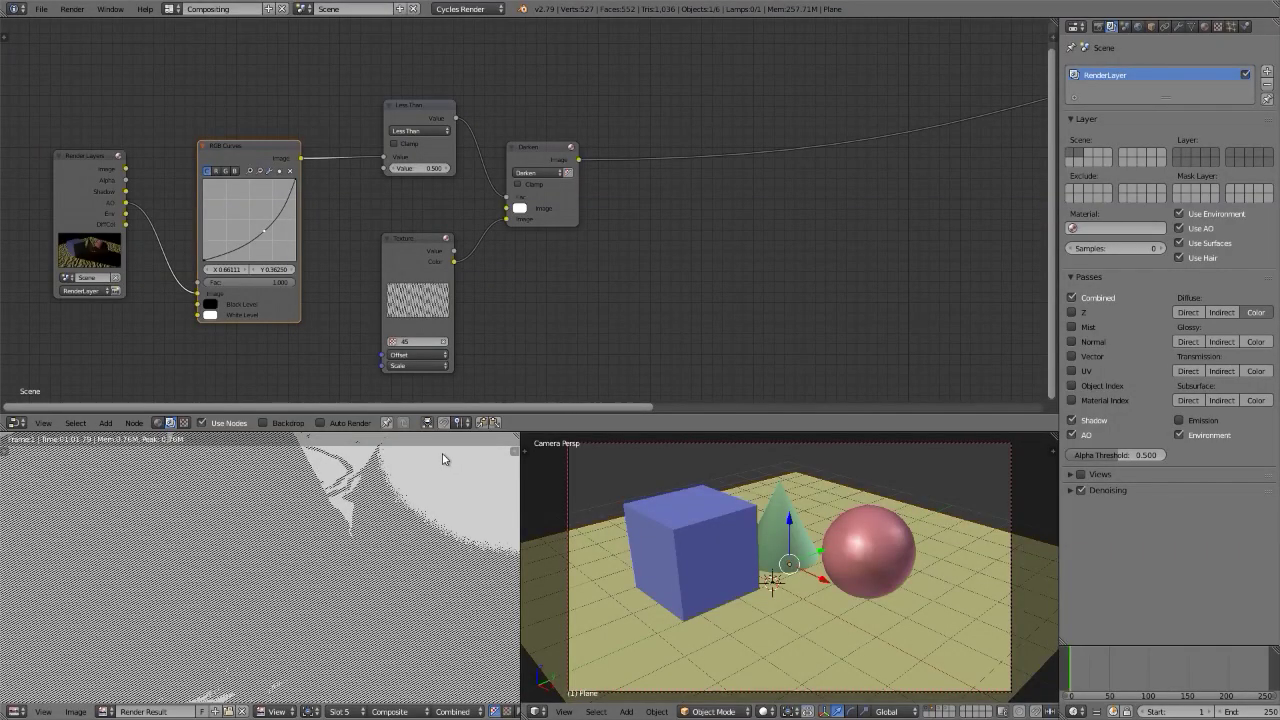
middle_click_drag(246, 145, 189, 126)
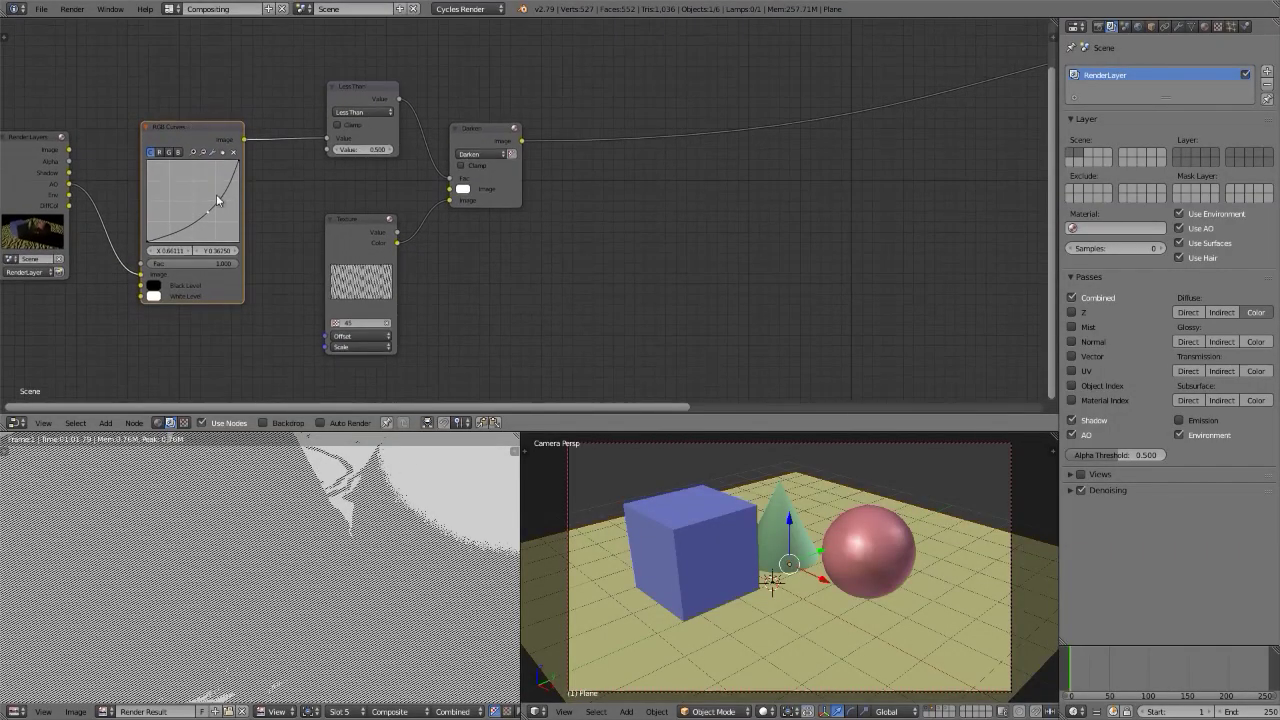
key("F11")
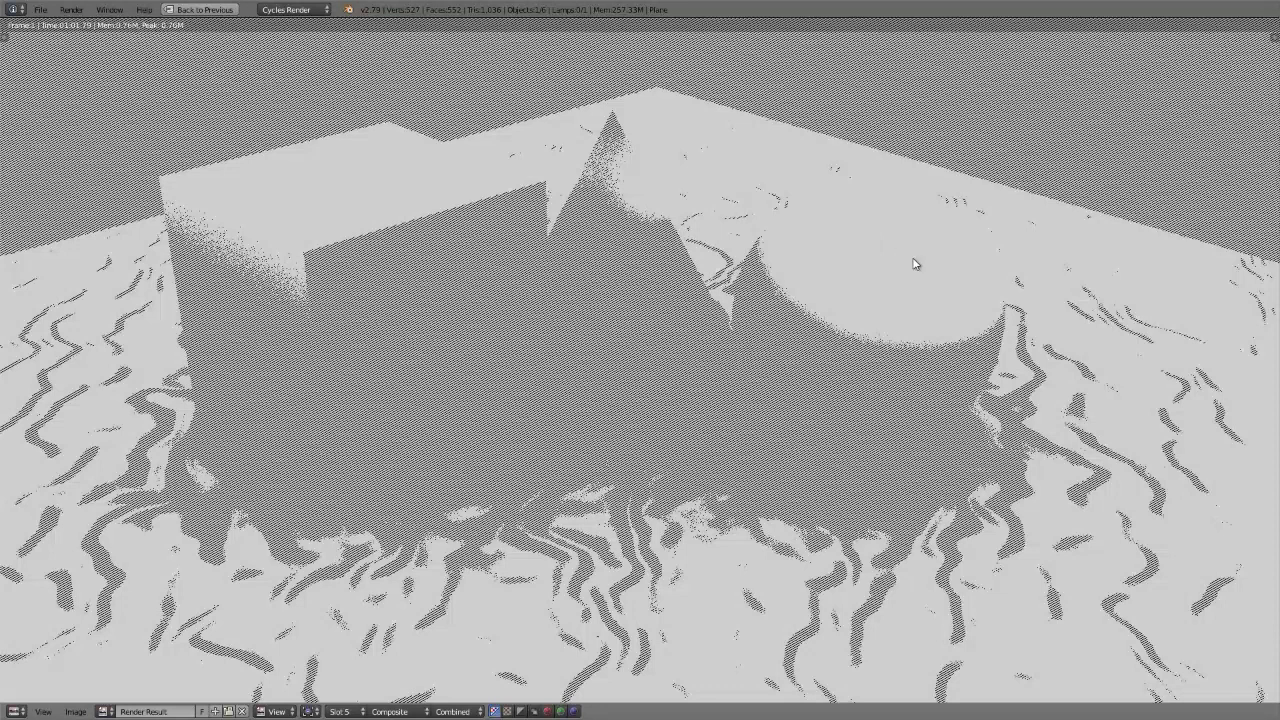
key("Escape")
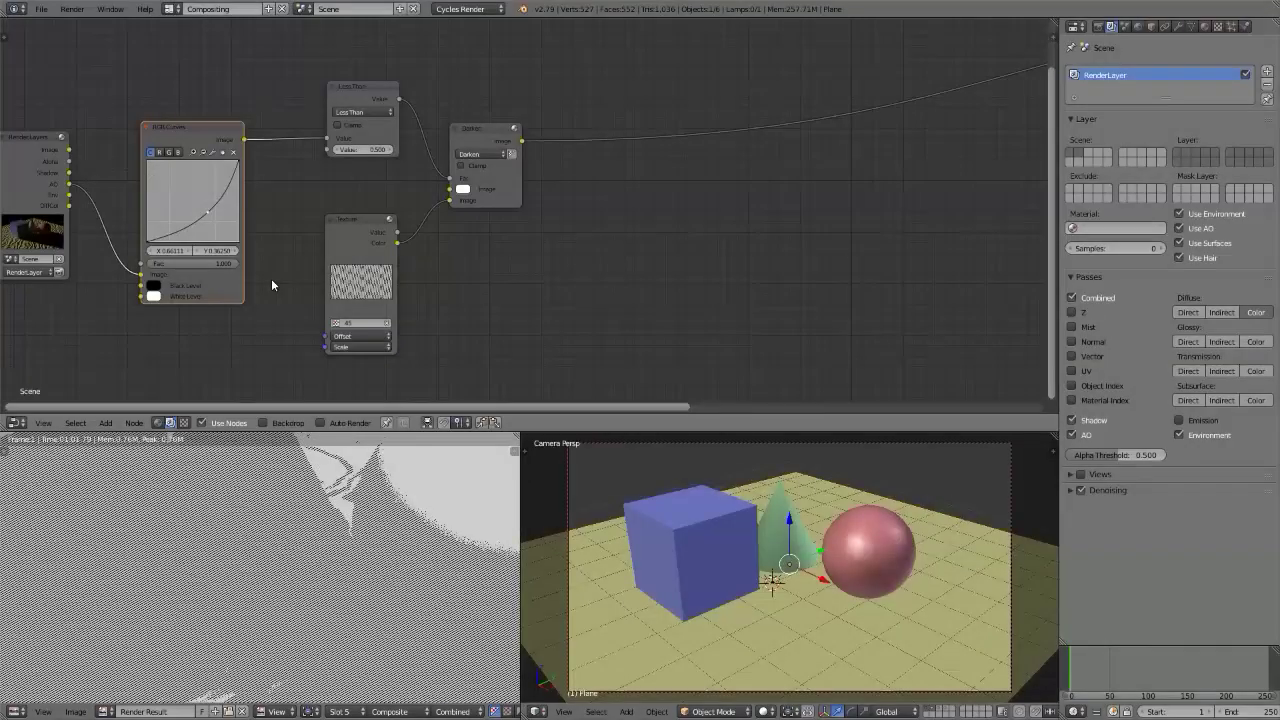
Duplicate the Less Than, Texture and Darken nodes together and place the copies horizontally in line after the originals
middle_click_drag(558, 267, 480, 271)
scroll(480, 271, "down", 2)
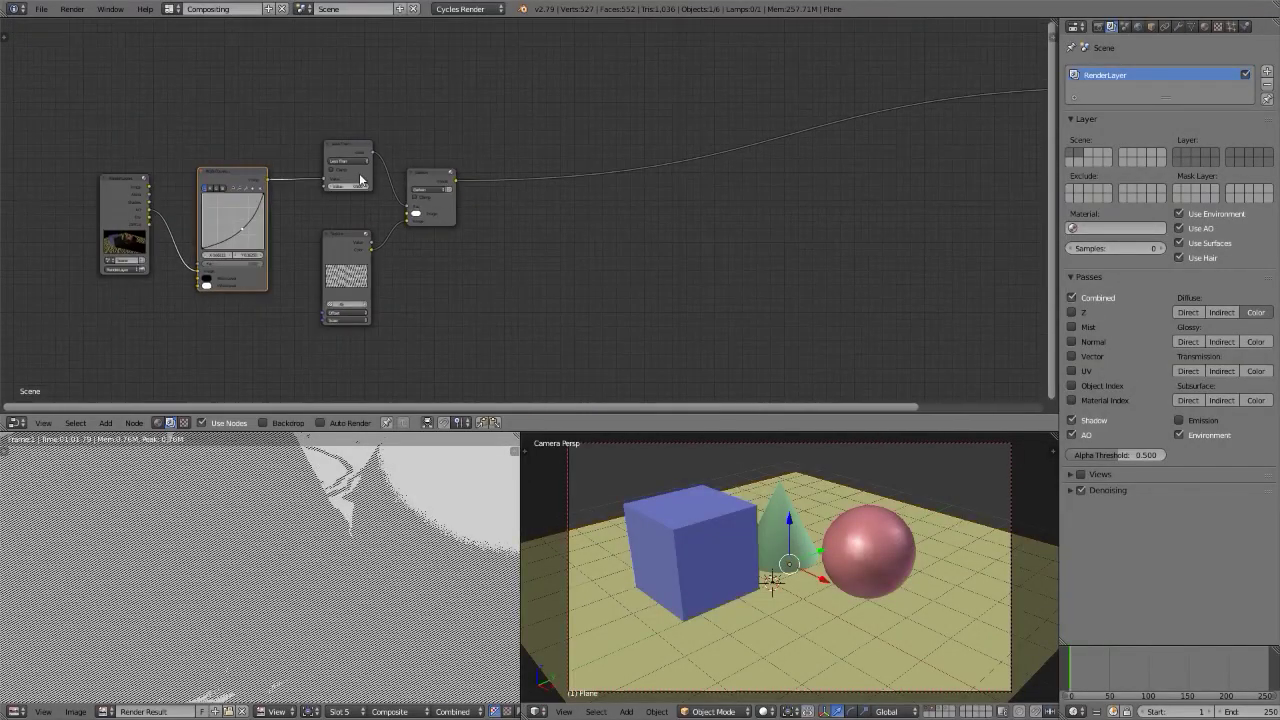
left_click(352, 150)
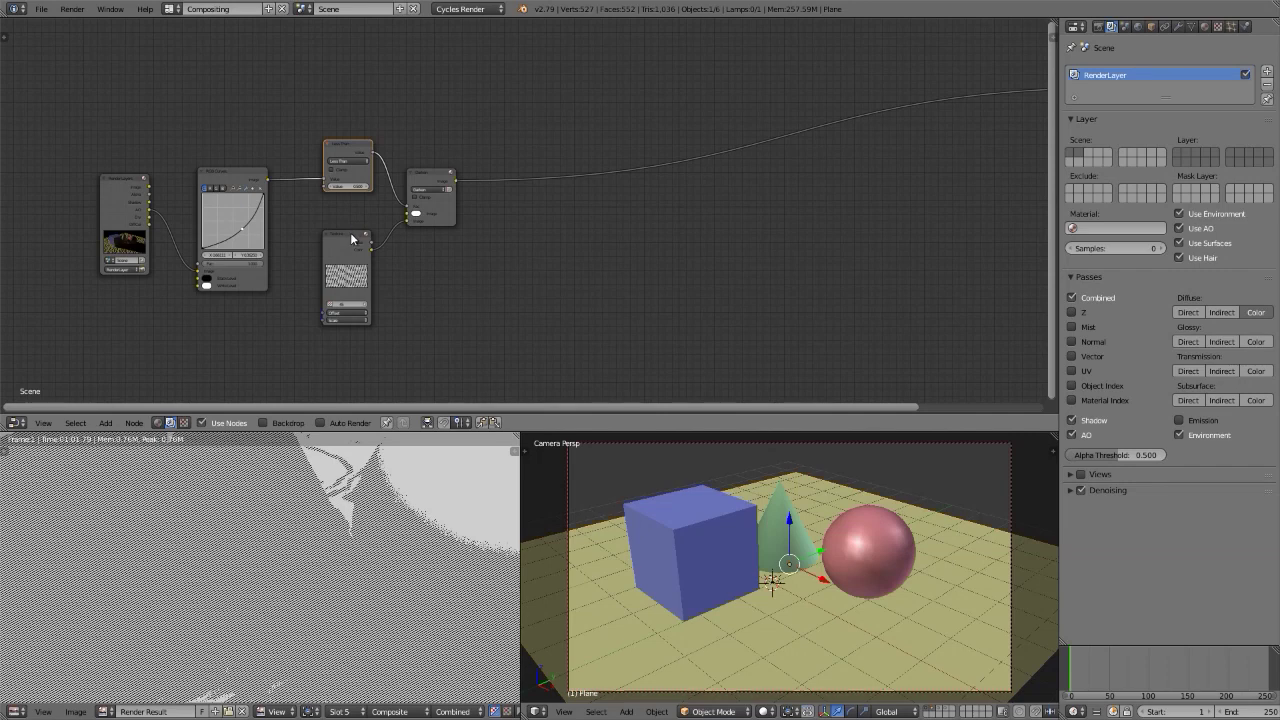
left_click(352, 238, "shift")
left_click(430, 182, "shift")
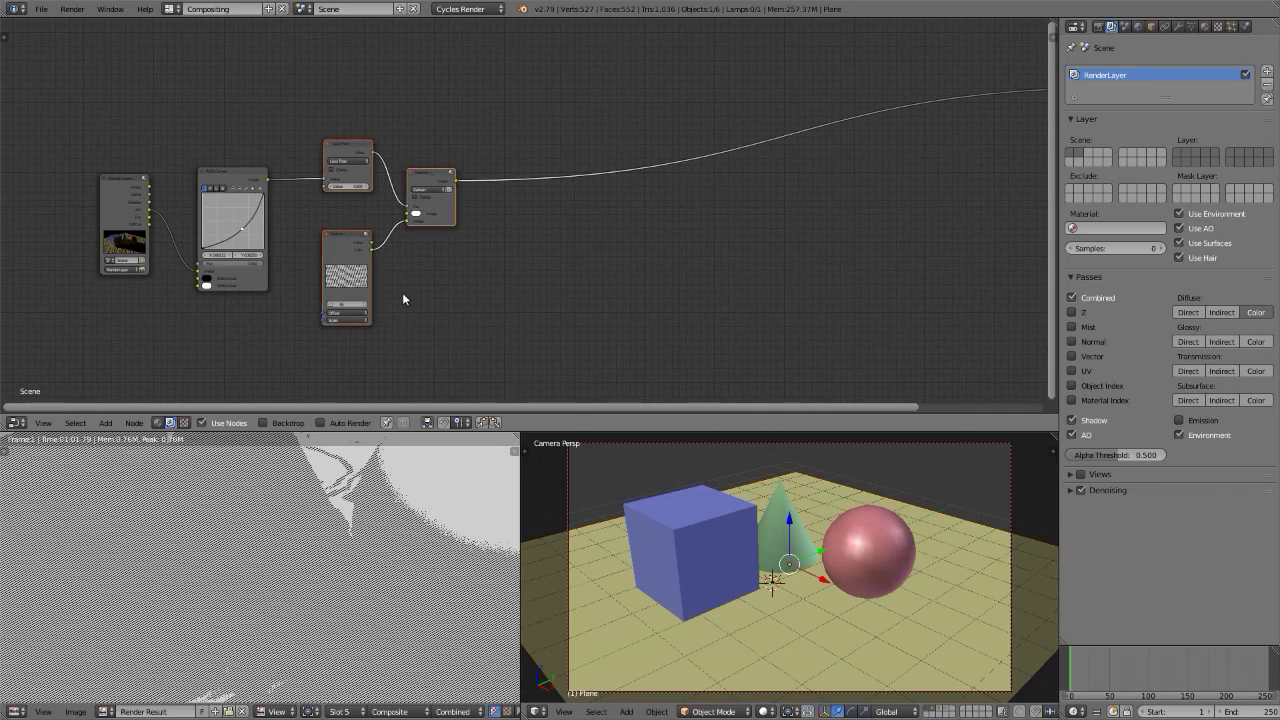
key("shift+d")
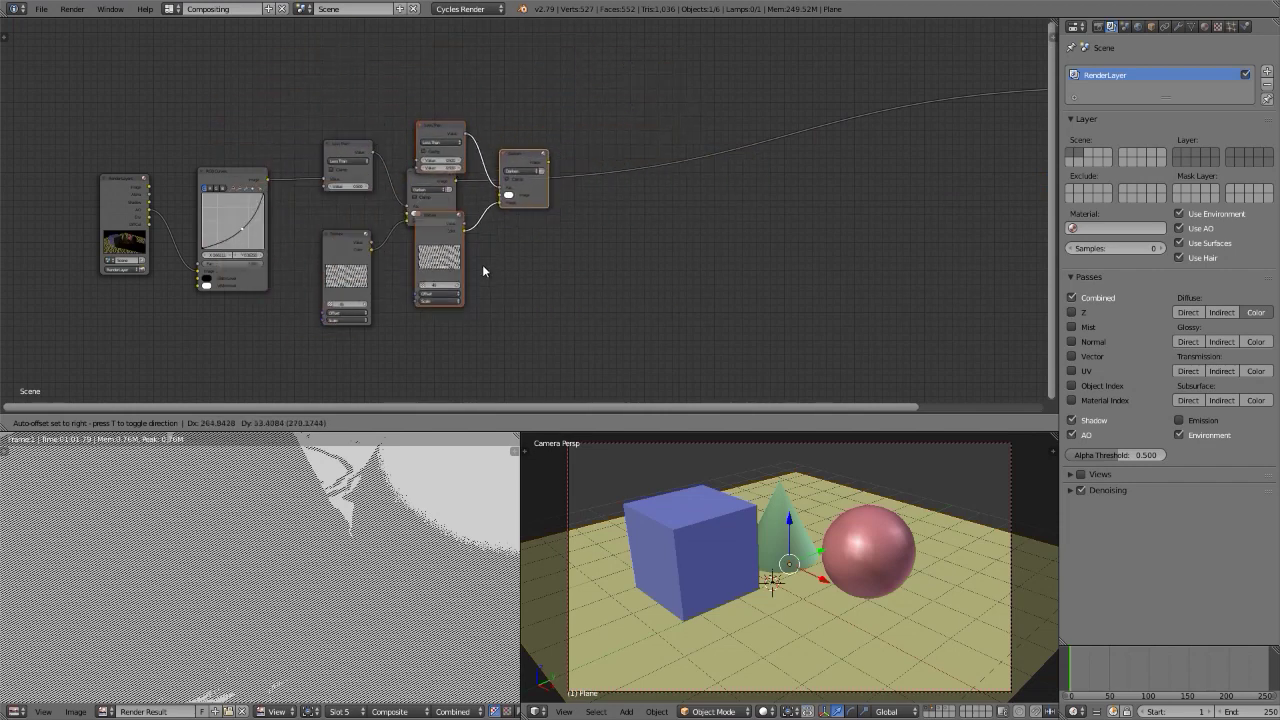
key("x")
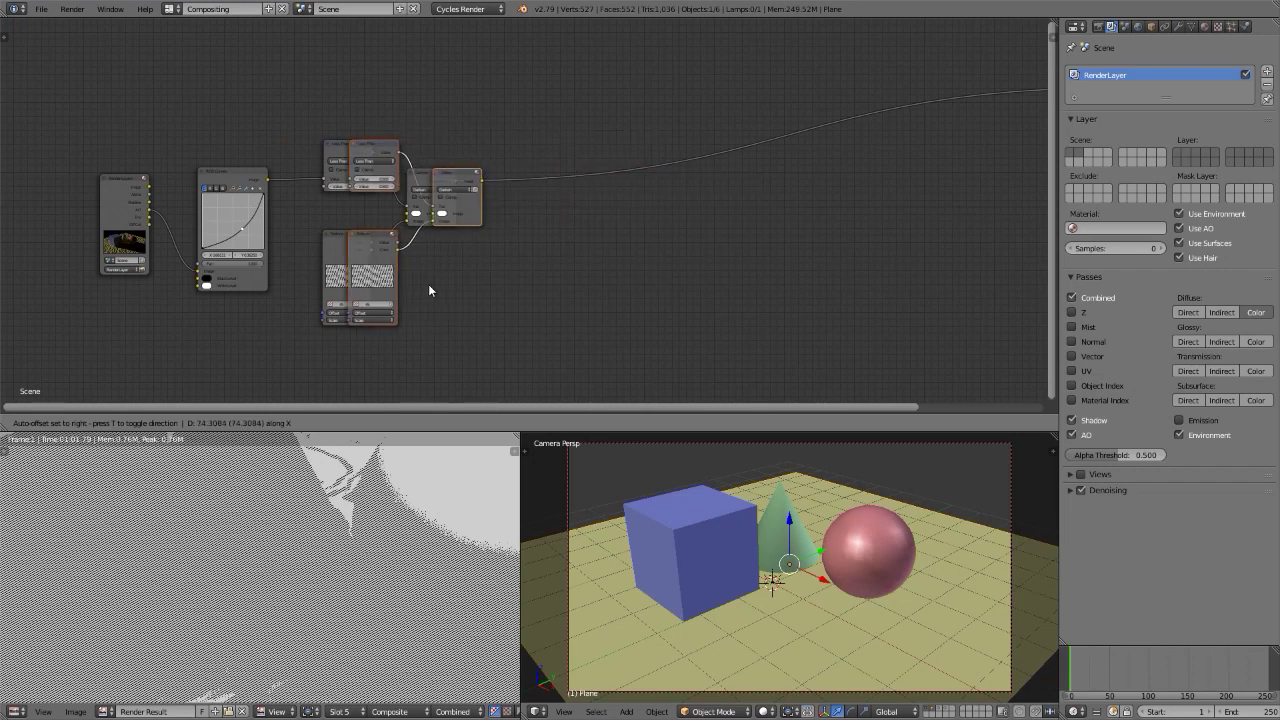
left_click(572, 278)
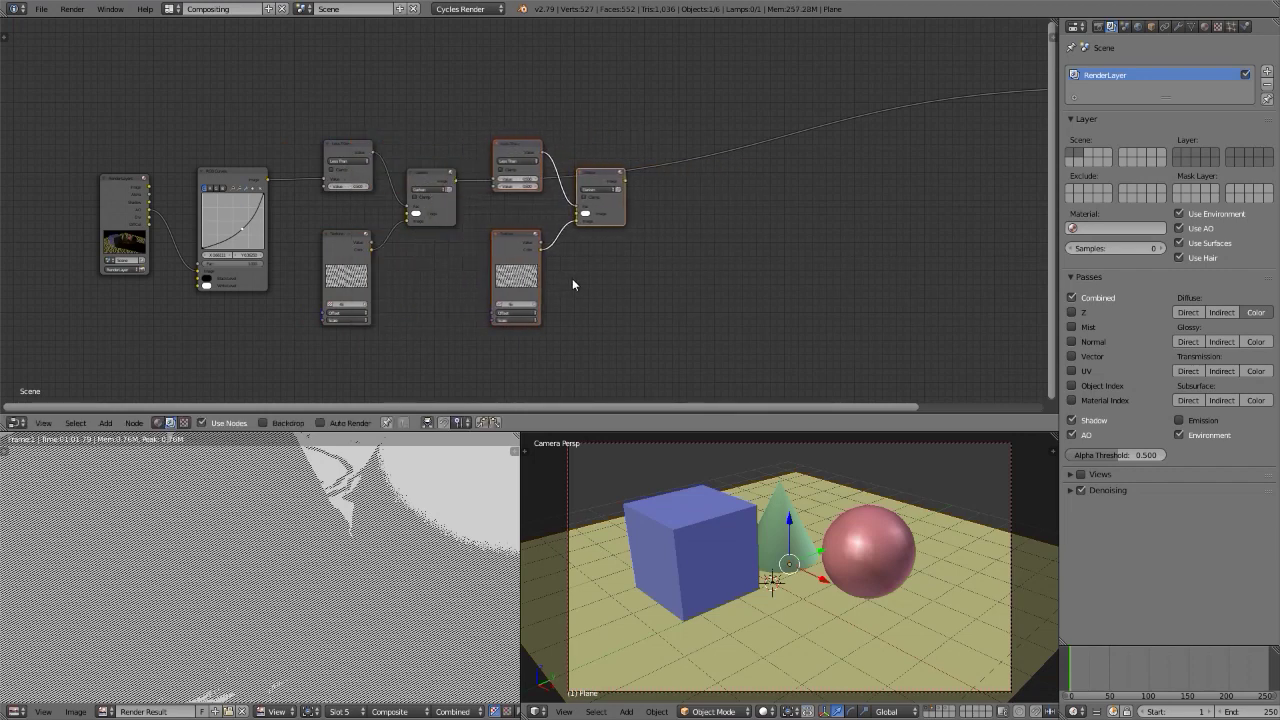
scroll(572, 278, "up", 3)
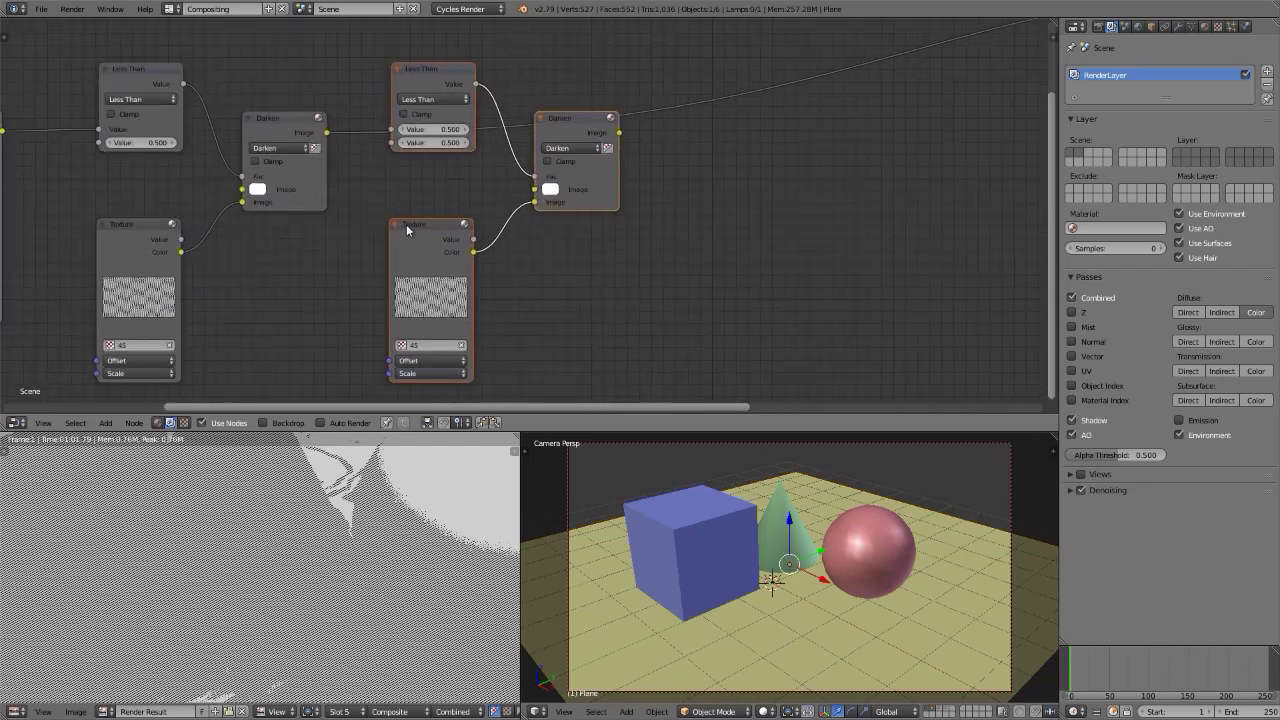
Link the RGB Curves image output to the second Less Than value and the first Darken output to the second Darken's first image input
scroll(330, 145, "left", 5, "ctrl")
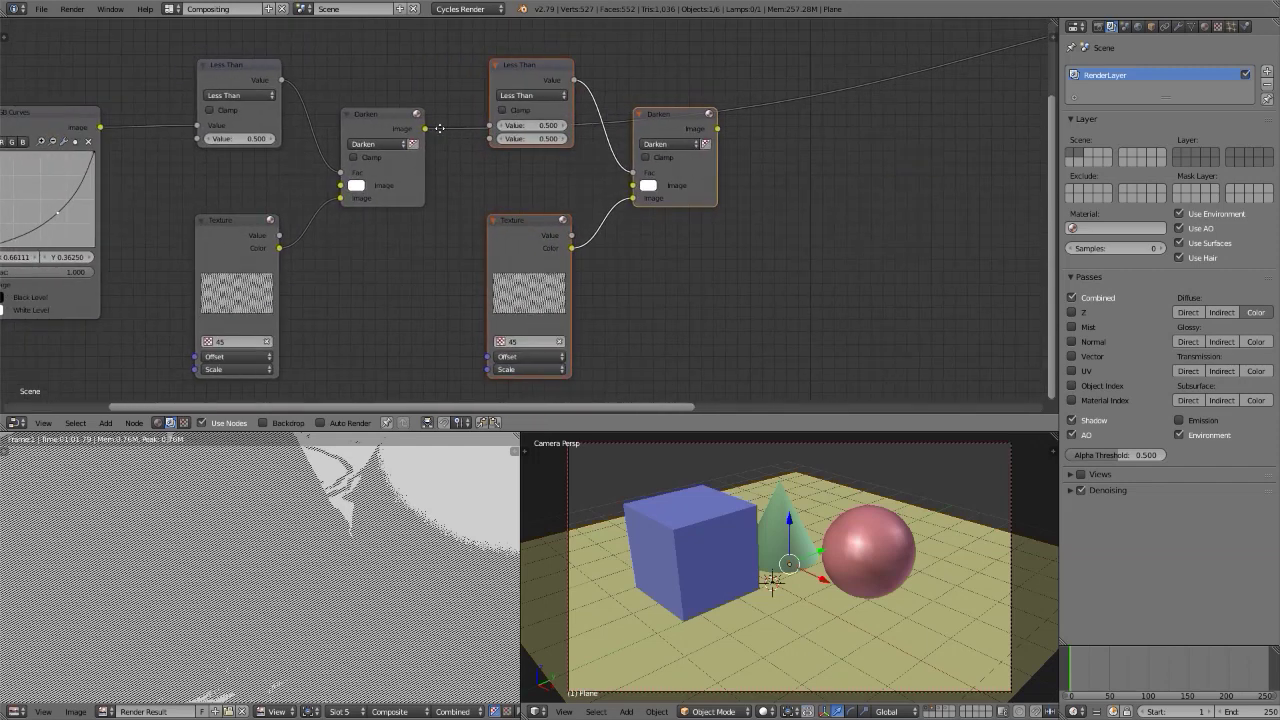
middle_click_drag(388, 173, 361, 178)
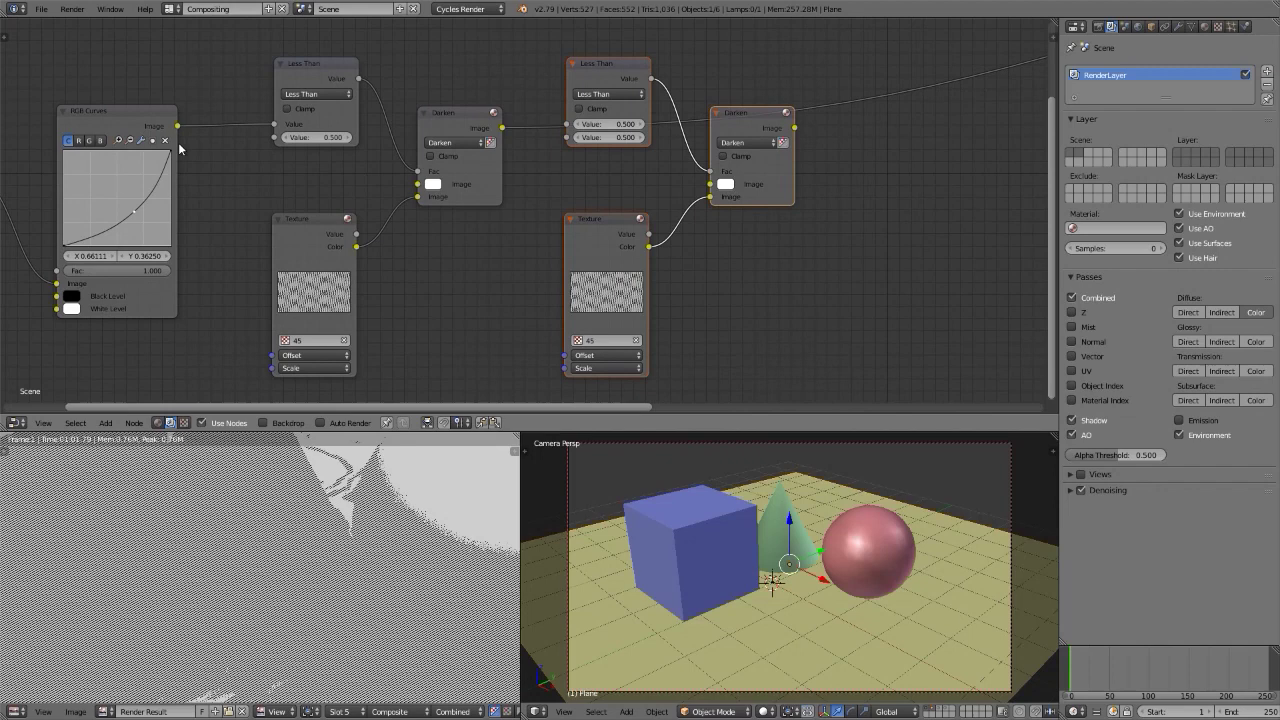
left_click_drag(178, 127, 566, 124)
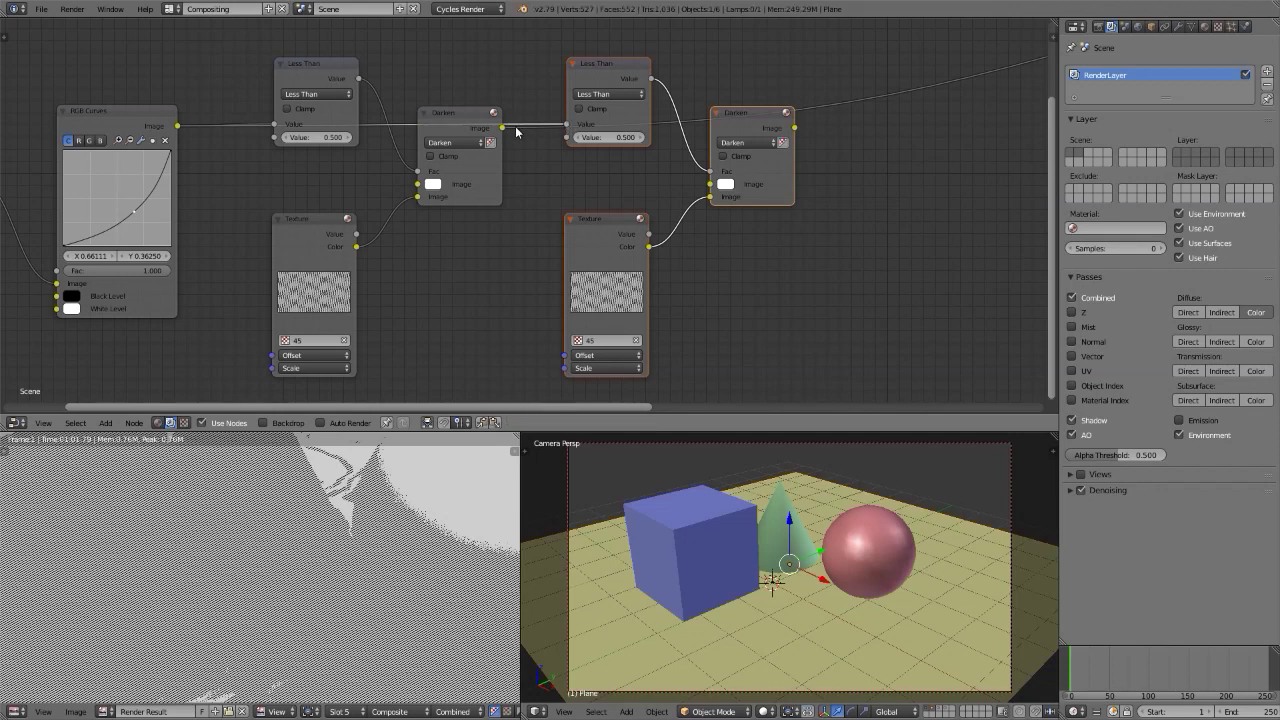
left_click_drag(503, 131, 713, 193)
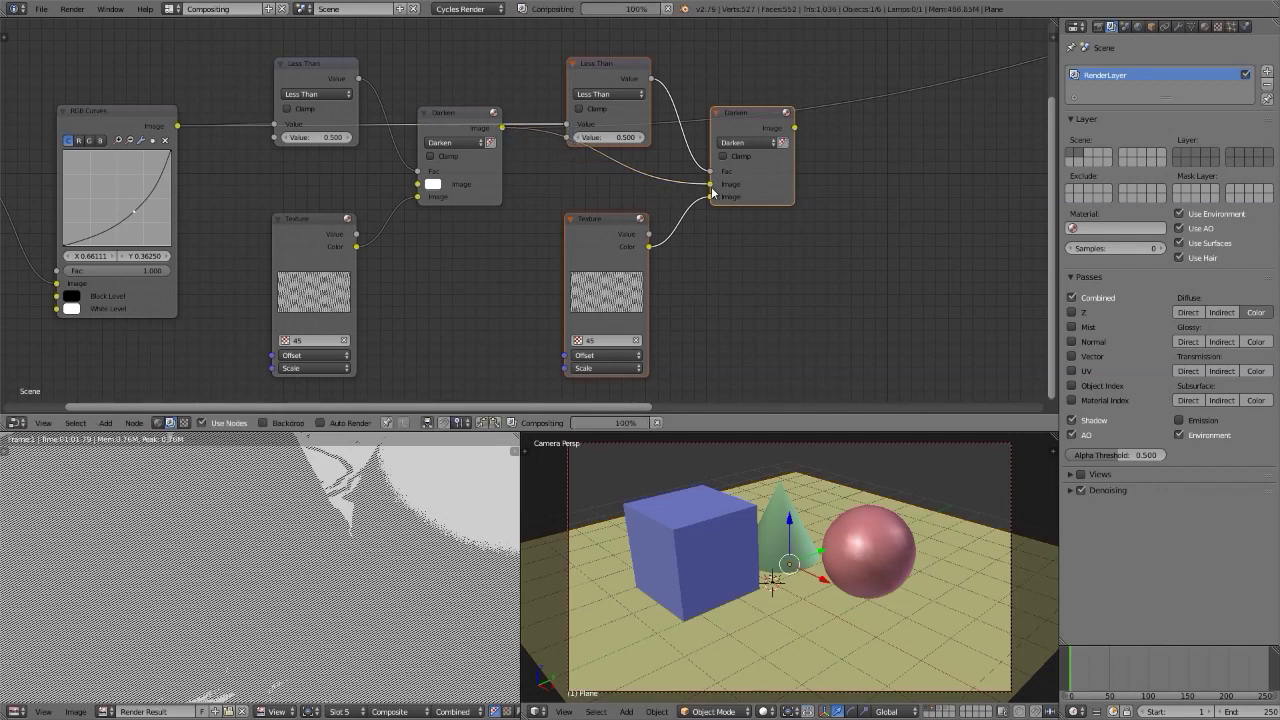
Assign the -45 line texture to the duplicated Texture node
scroll(731, 331, "up", 3)
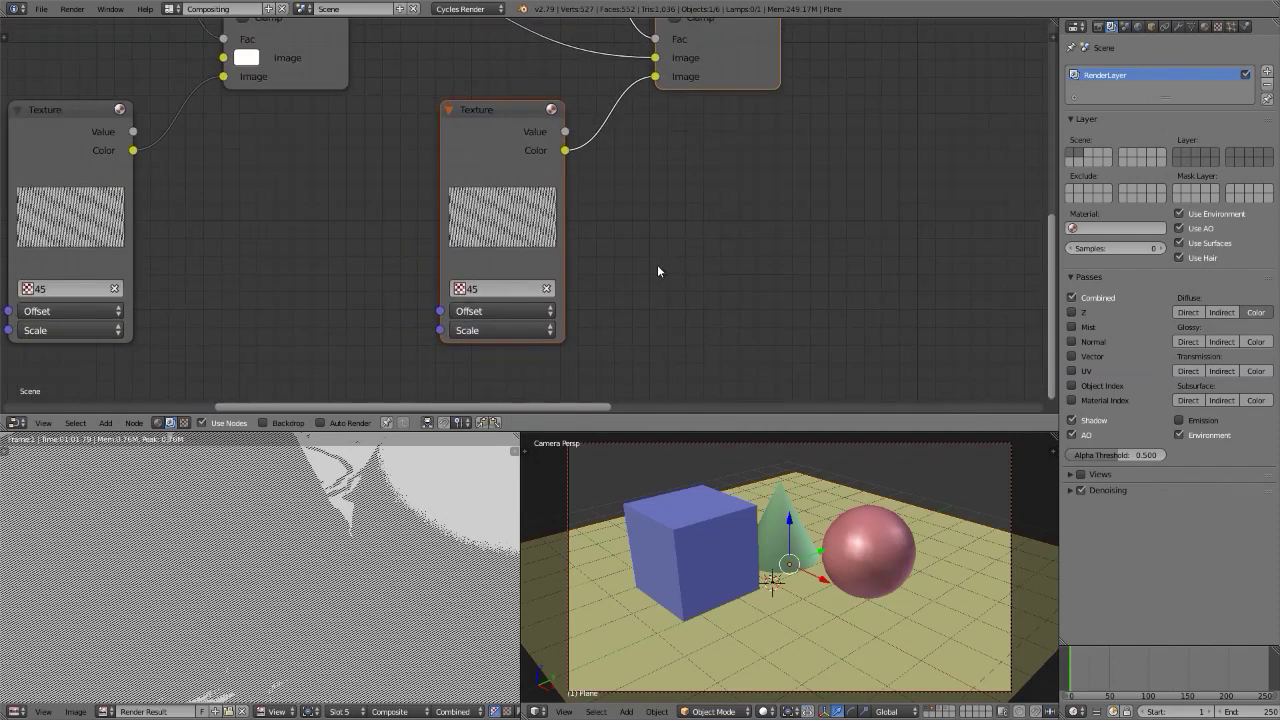
left_click(499, 290)
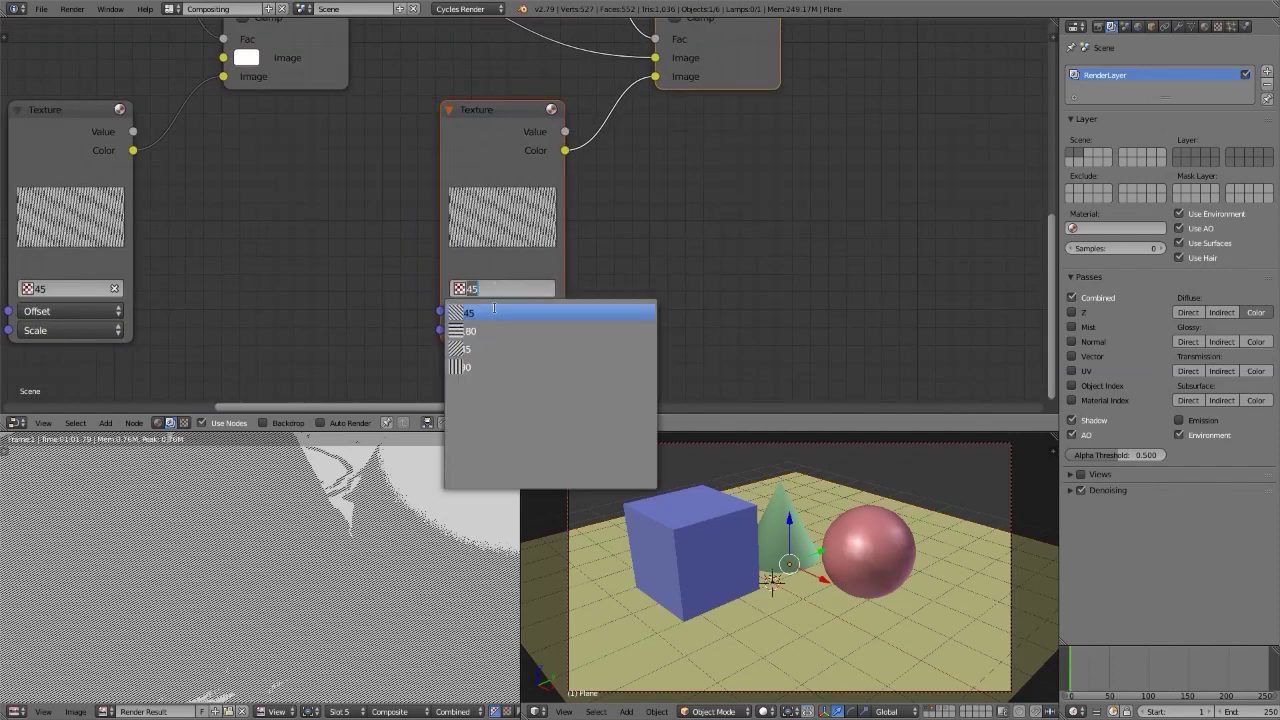
left_click(495, 313)
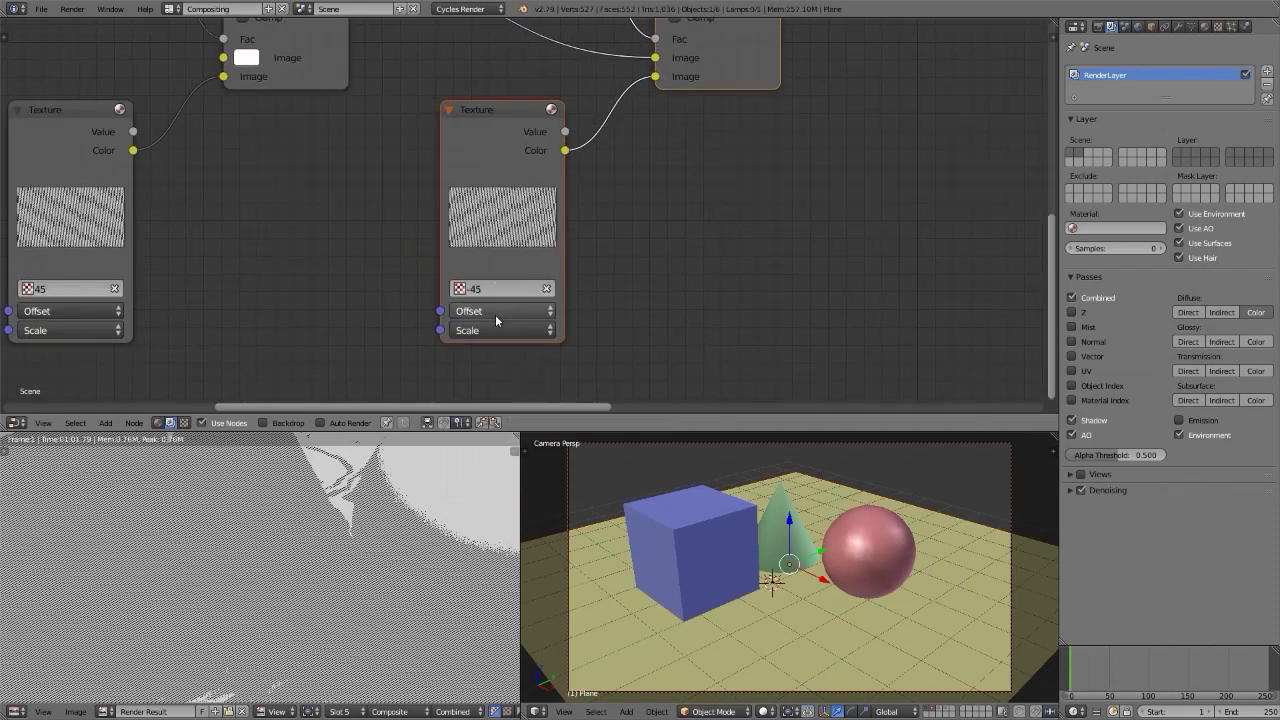
middle_click_drag(662, 143, 654, 157)
scroll(628, 253, "down", 2)
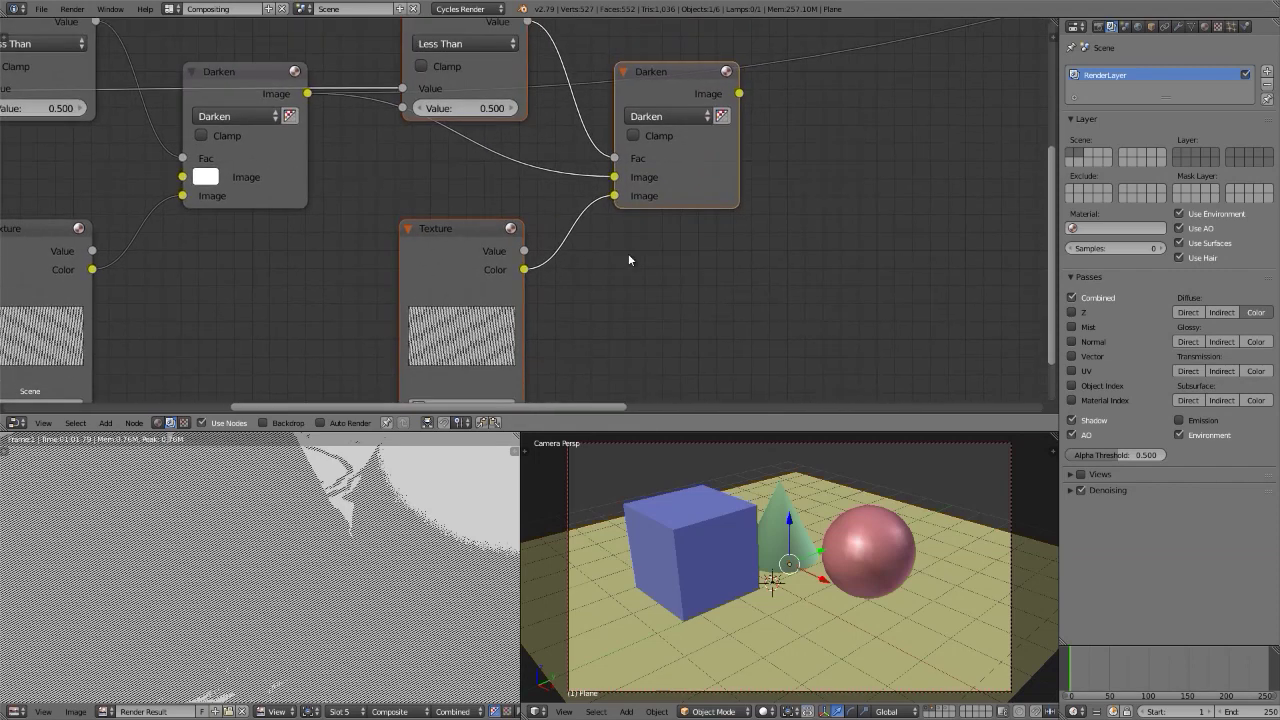
Set the second Less Than node's threshold value to 0.4
middle_click_drag(476, 197, 466, 235)
scroll(466, 235, "up", 2)
left_click(516, 189)
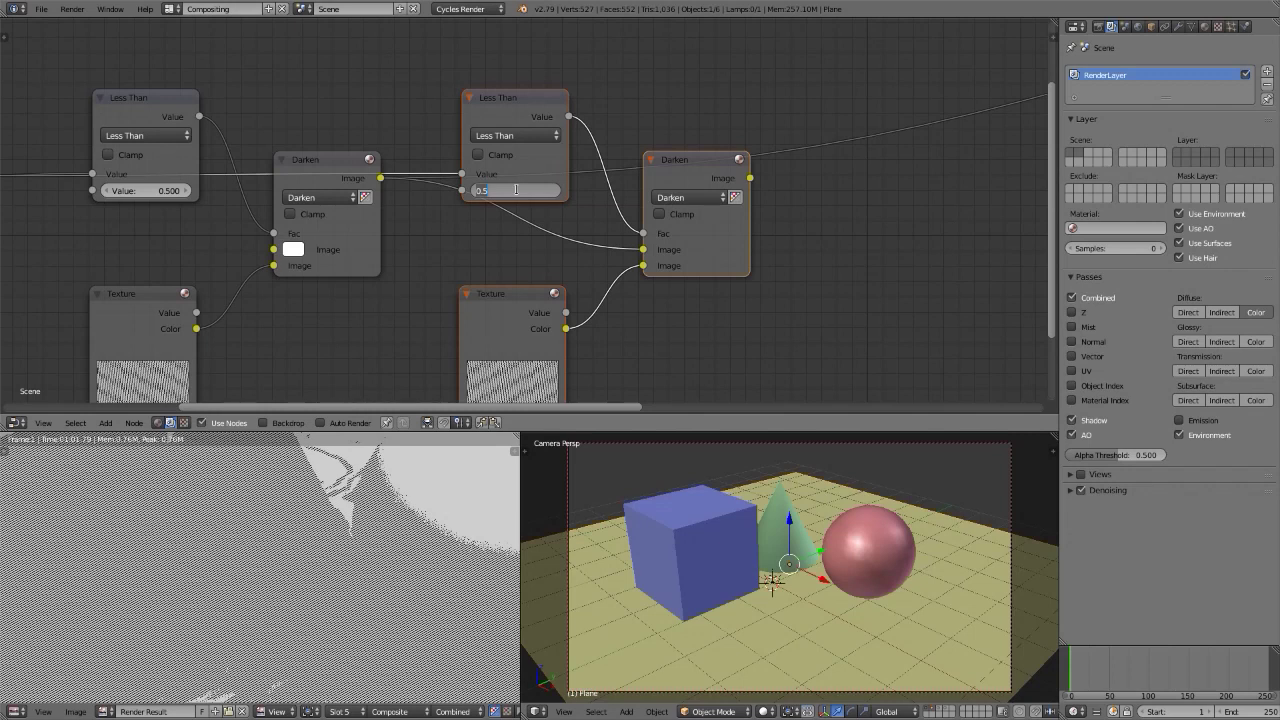
type("4")
key("Return")
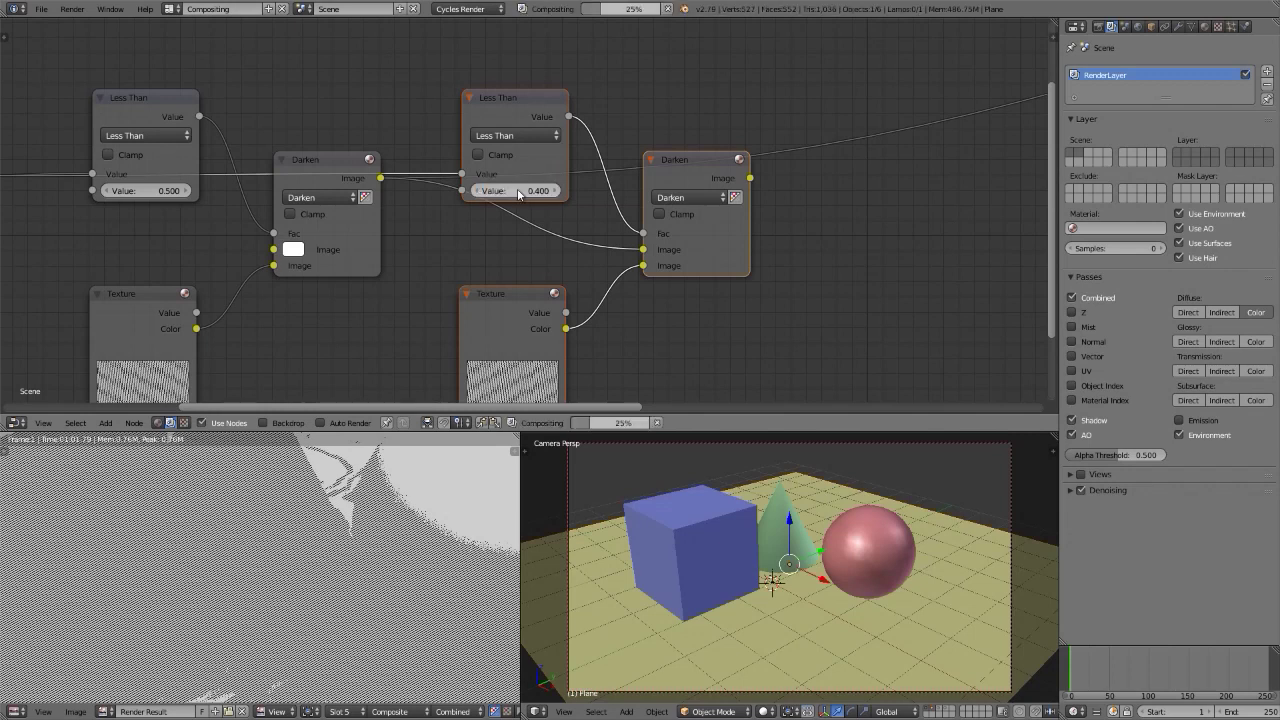
Link the second Darken node's image output to the Composite node's image input and inspect the two-direction hatching full screen
middle_click_drag(815, 184, 290, 222)
scroll(401, 200, "down", 3)
left_click_drag(256, 207, 890, 88)
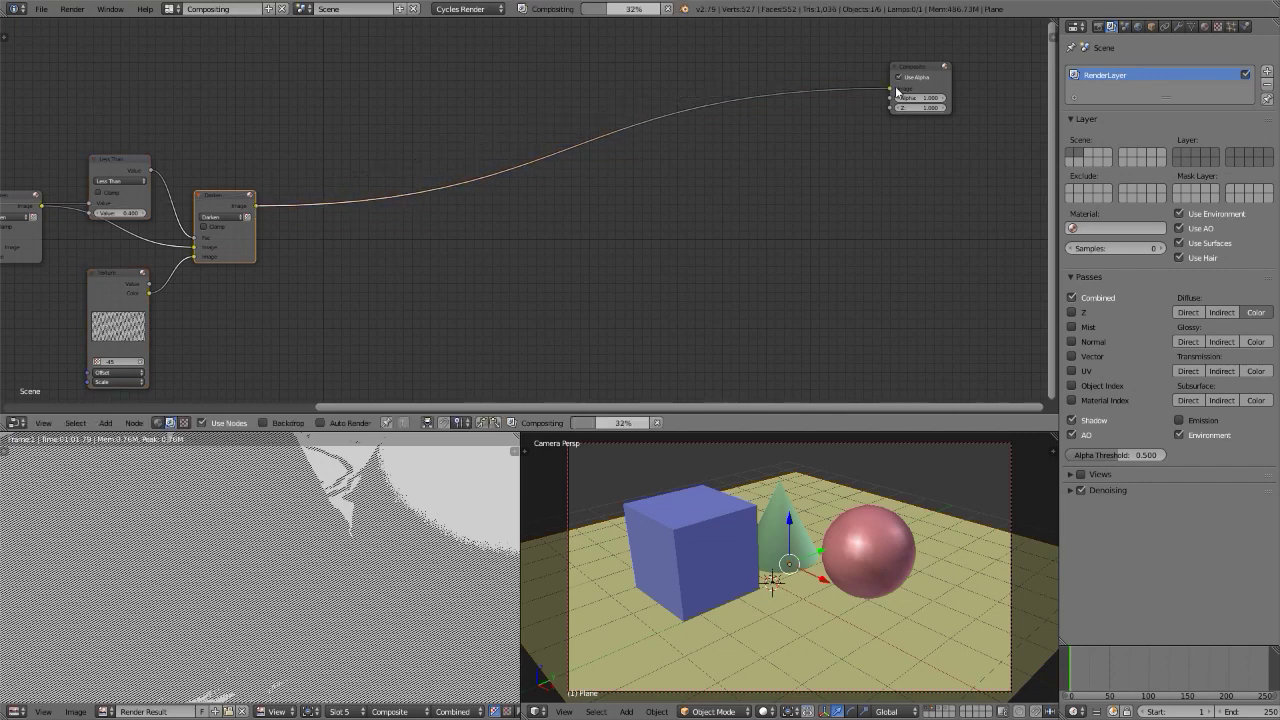
key("shift+space")
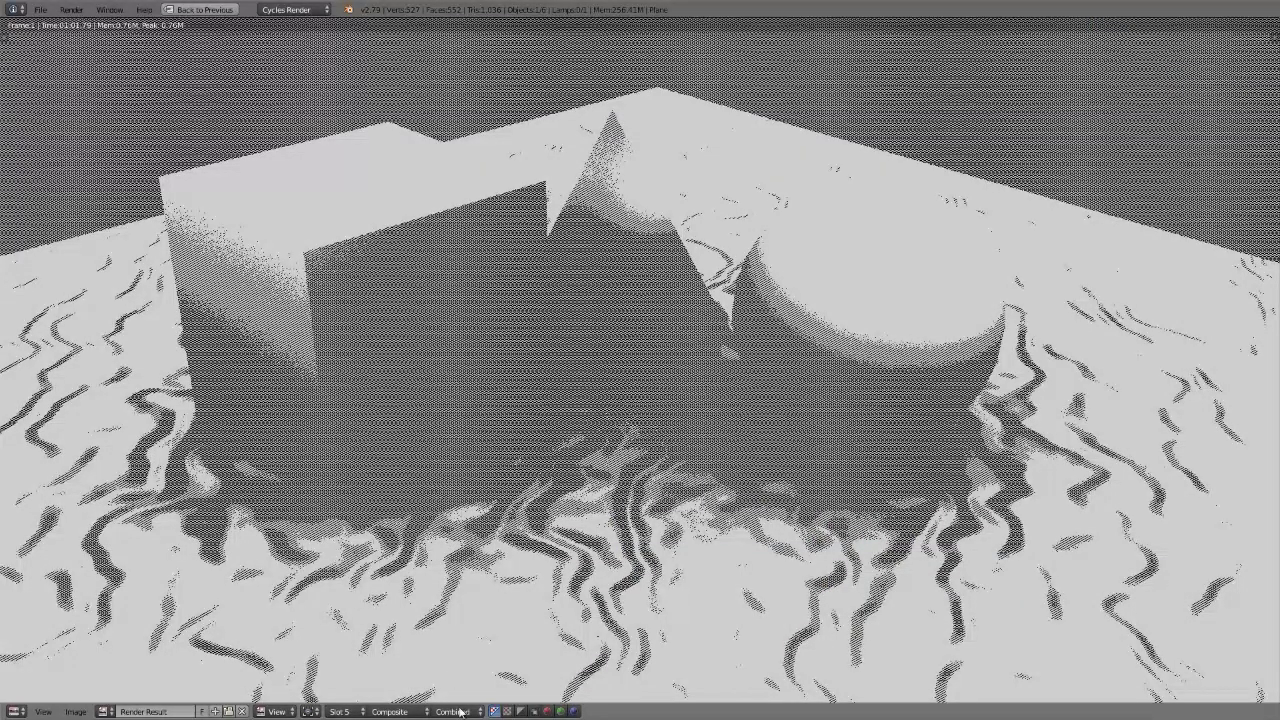
scroll(625, 601, "up", 10)
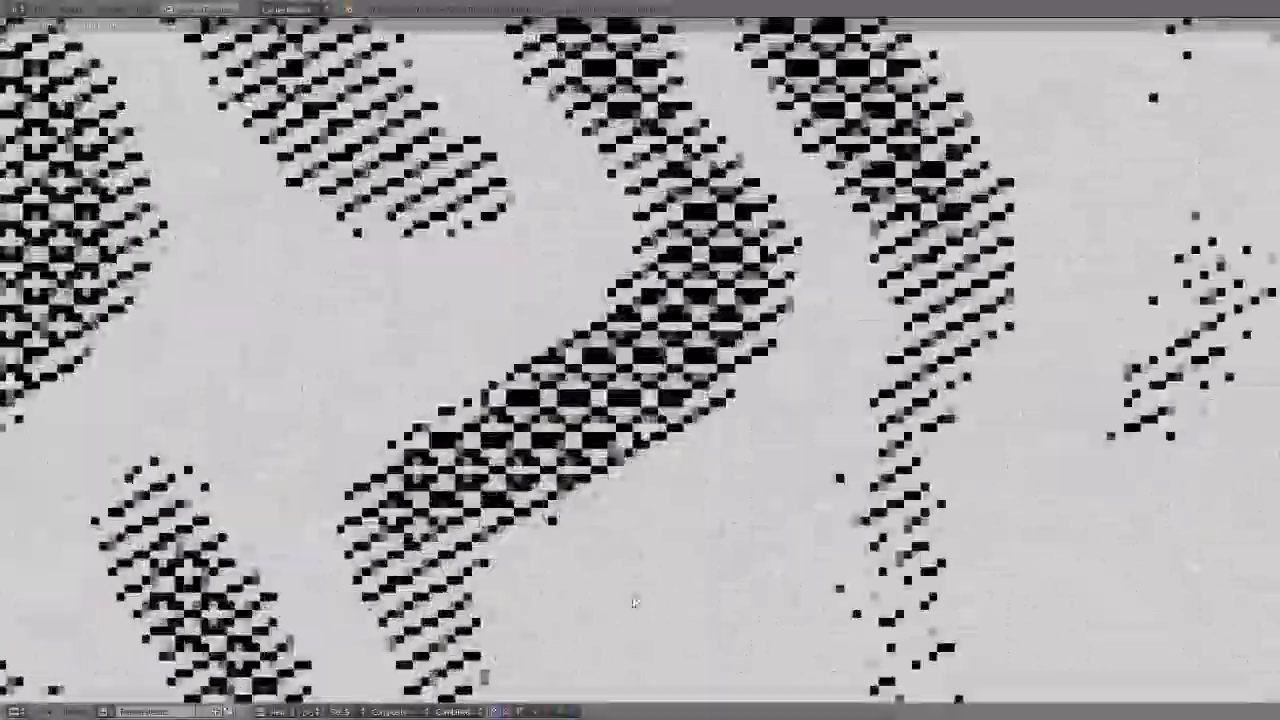
scroll(633, 601, "down", 5)
key("Home")
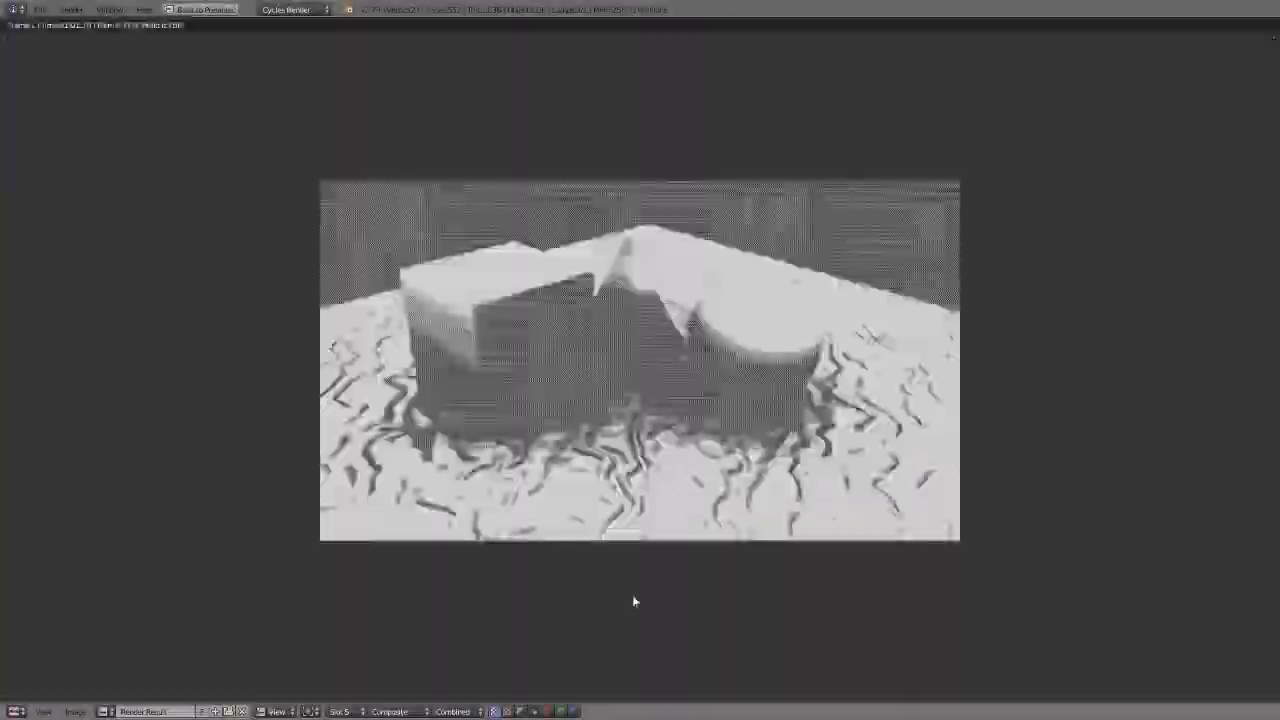
scroll(633, 601, "up", 2)
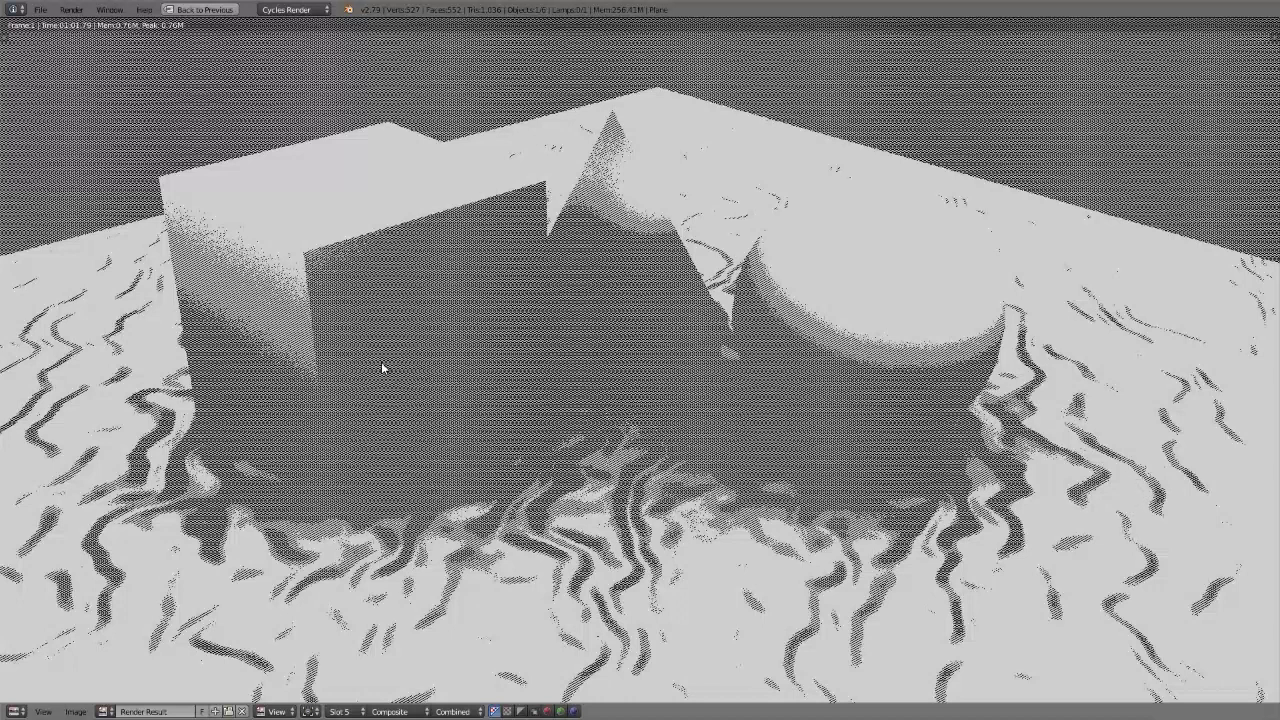
key("Escape")
Set the second Less Than node's threshold value to 0.35
middle_click_drag(291, 313, 463, 285)
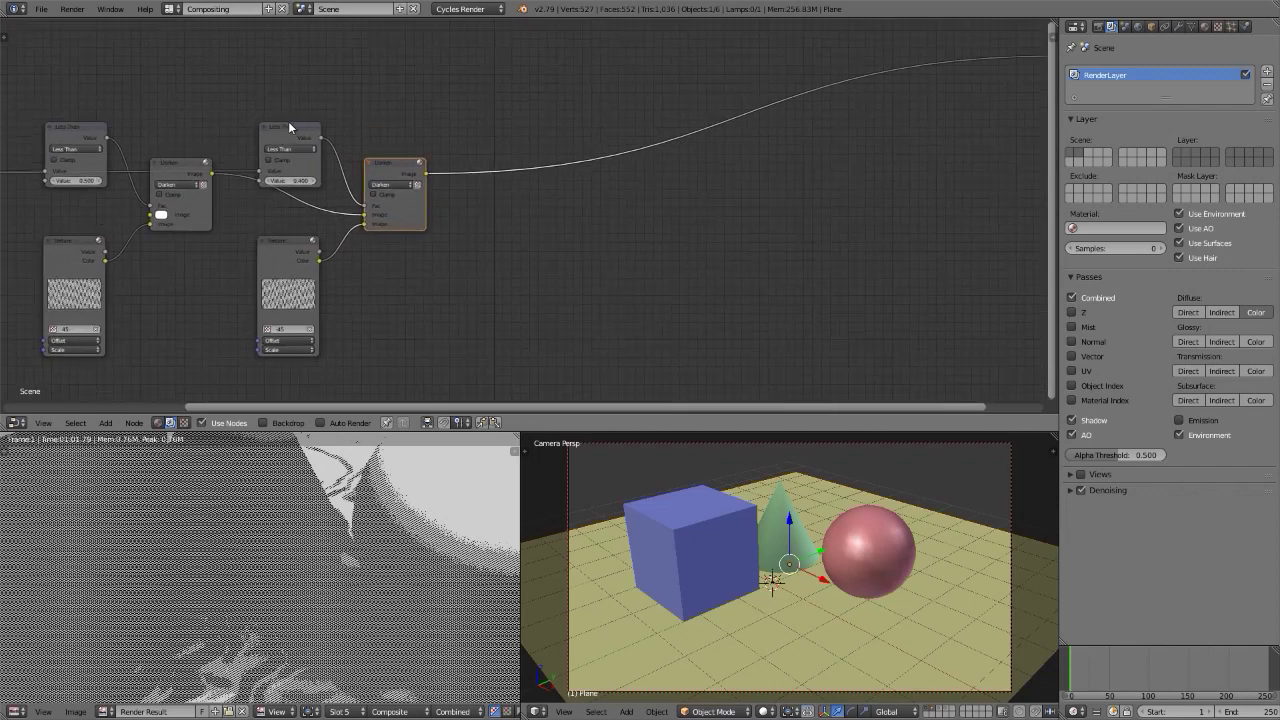
left_click(288, 241)
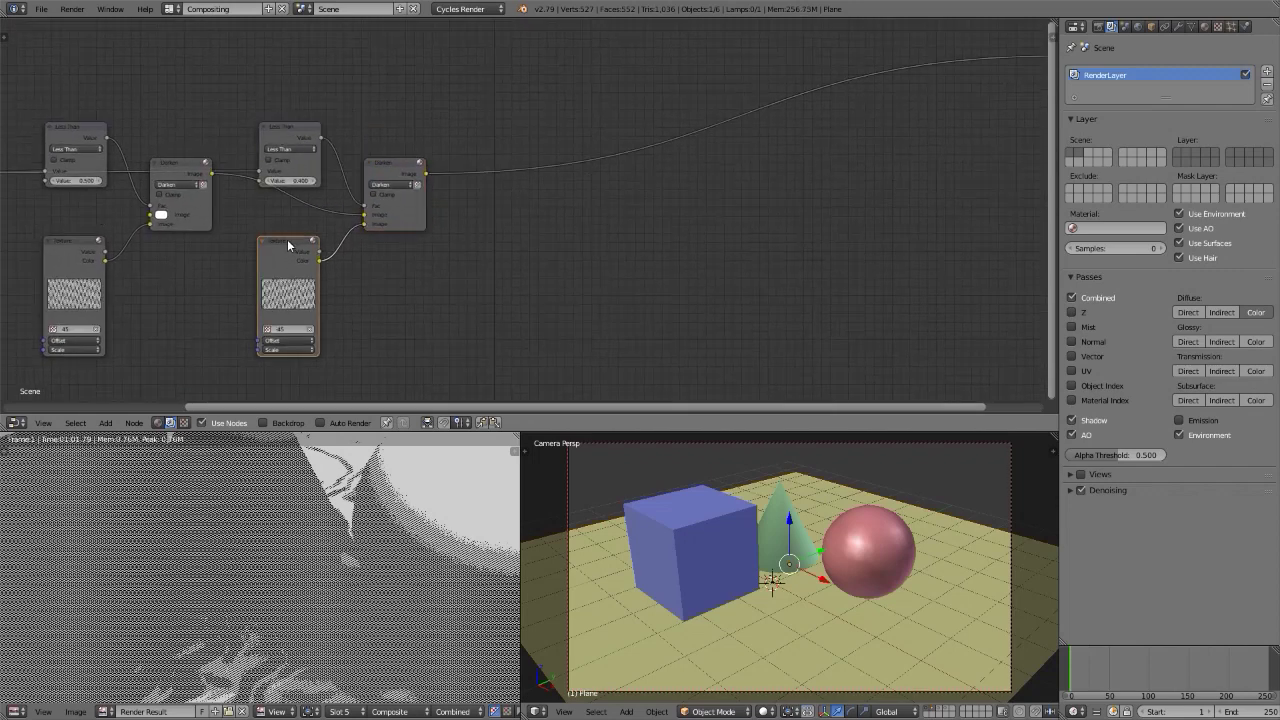
left_click_drag(288, 244, 337, 261)
right_click(337, 261)
left_click(291, 180)
type("0.35")
key("Return")
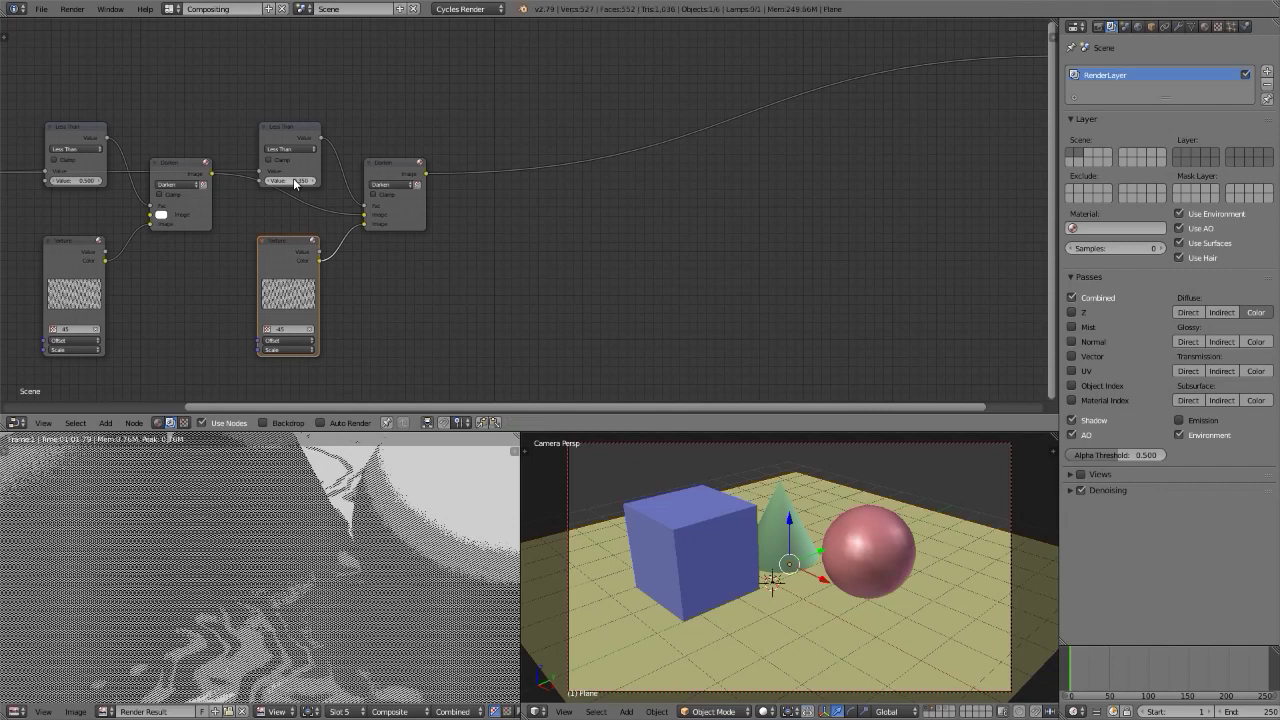
Duplicate the second Less Than, Texture and Darken nodes and place the copies horizontally in line as a third group
left_click(396, 162)
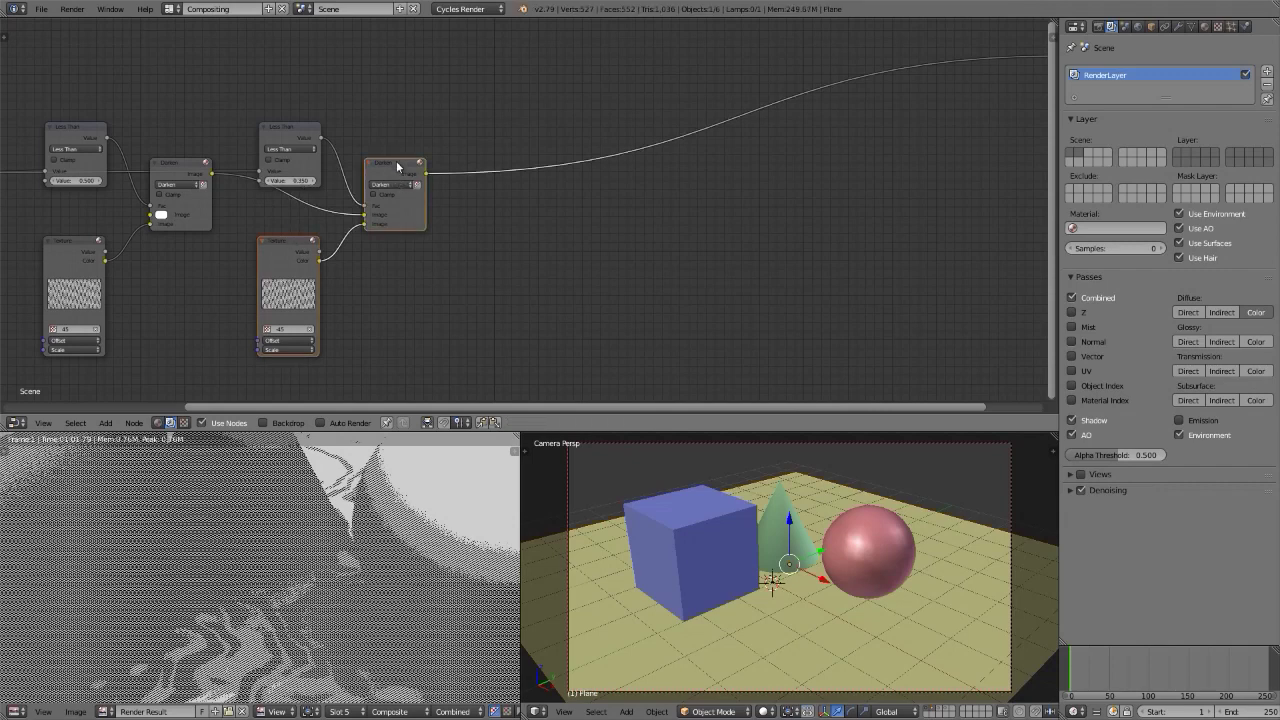
left_click(295, 130, "shift")
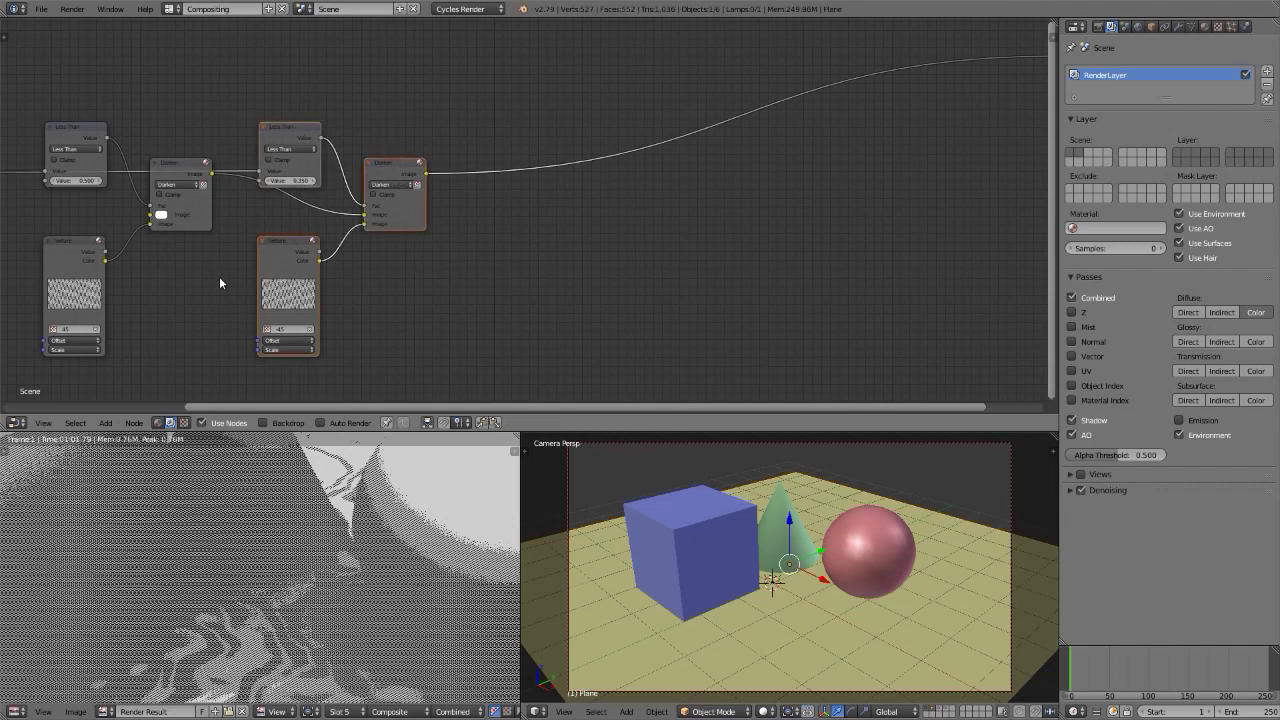
key("shift+d")
key("x")
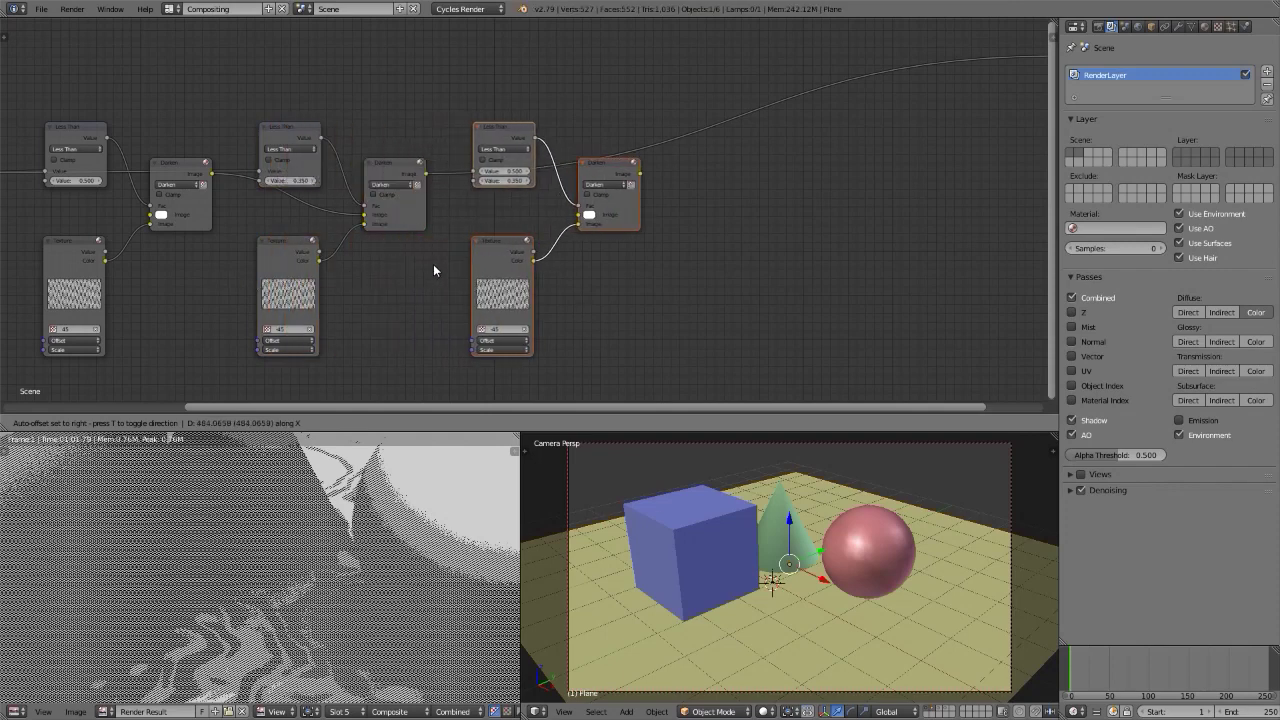
left_click(433, 268)
Link the RGB Curves image output to the third Less Than value and the second Darken output to the third Darken's first image input
middle_click_drag(400, 277, 537, 246)
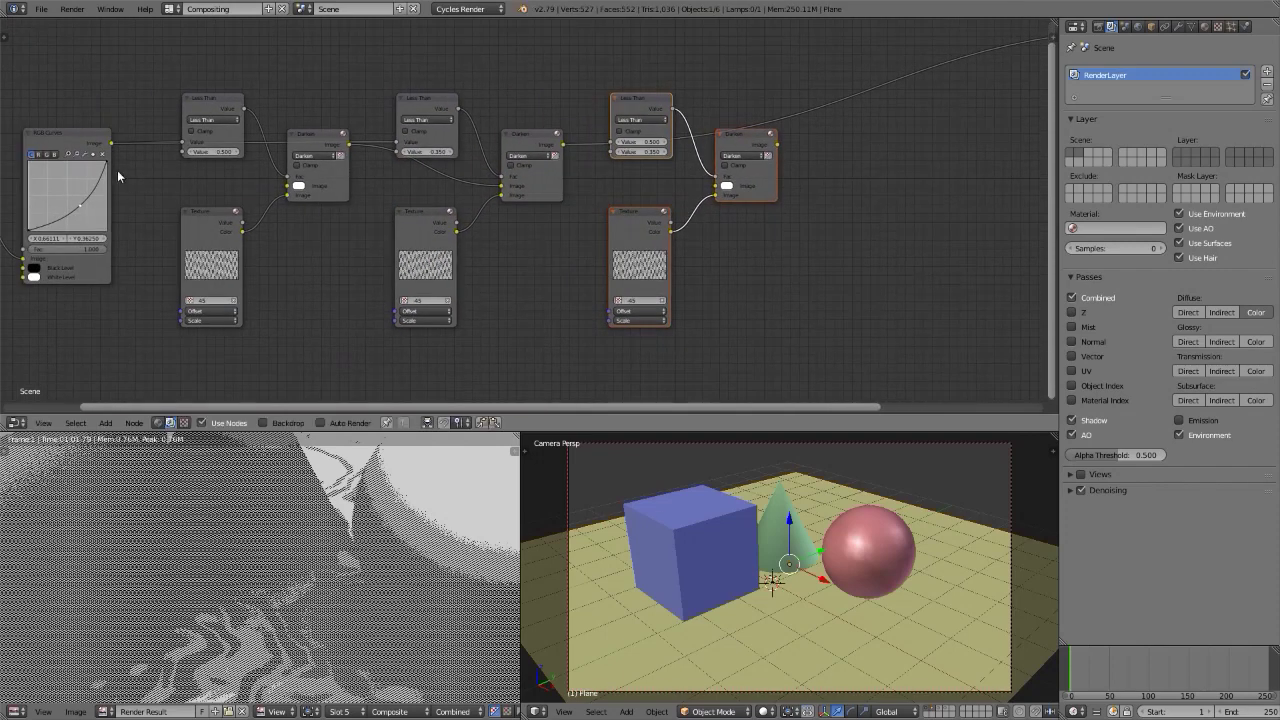
left_click_drag(112, 144, 617, 147)
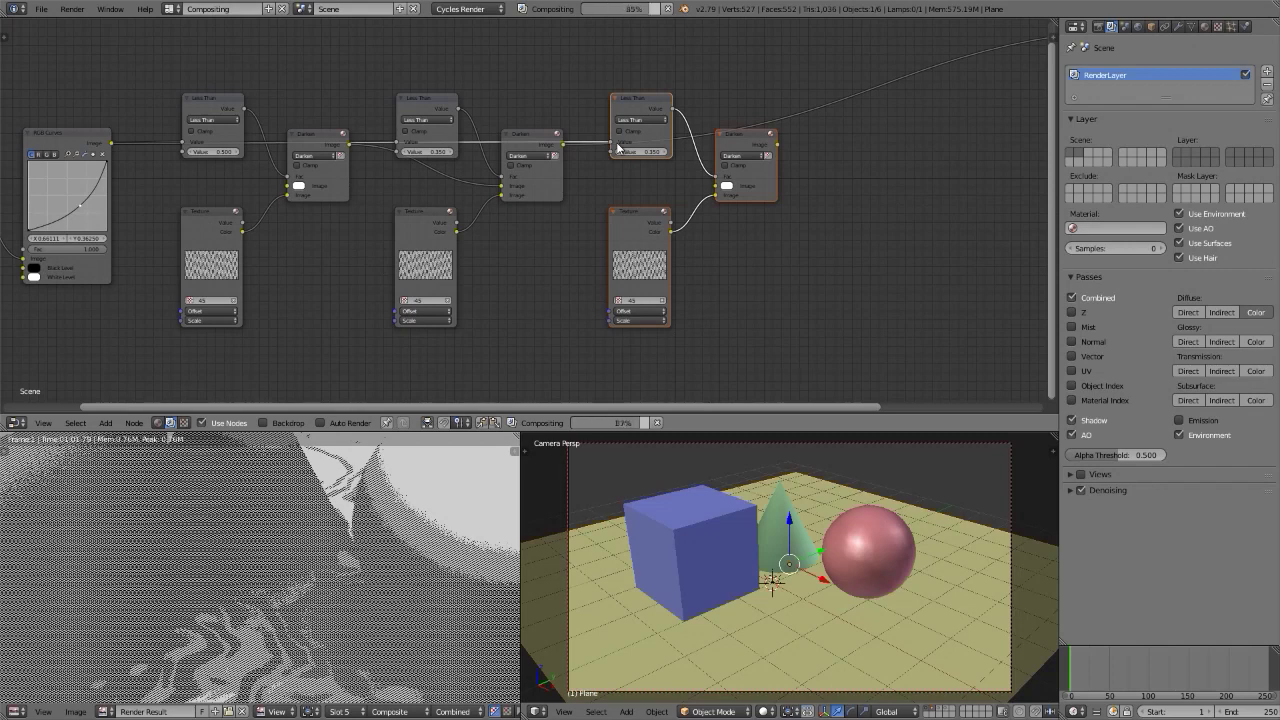
left_click_drag(562, 144, 717, 187)
Assign the 90 line texture to the third Texture node
scroll(750, 219, "up", 2)
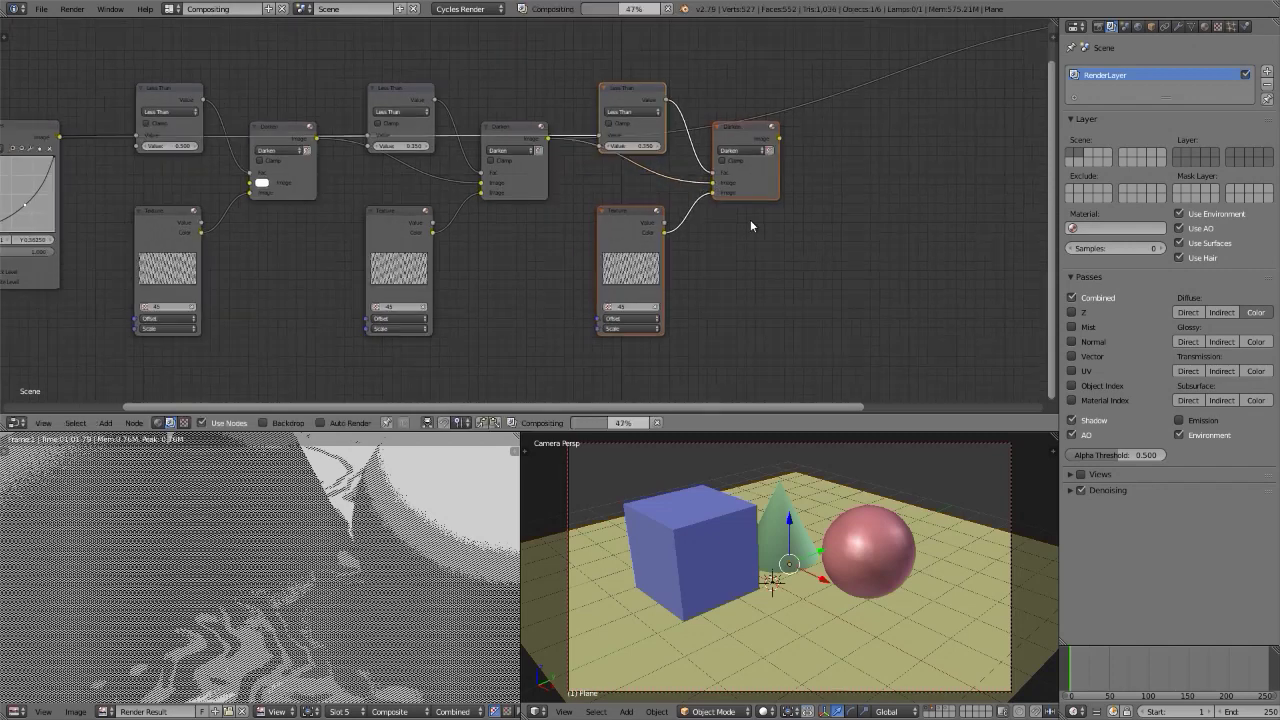
left_click(597, 331)
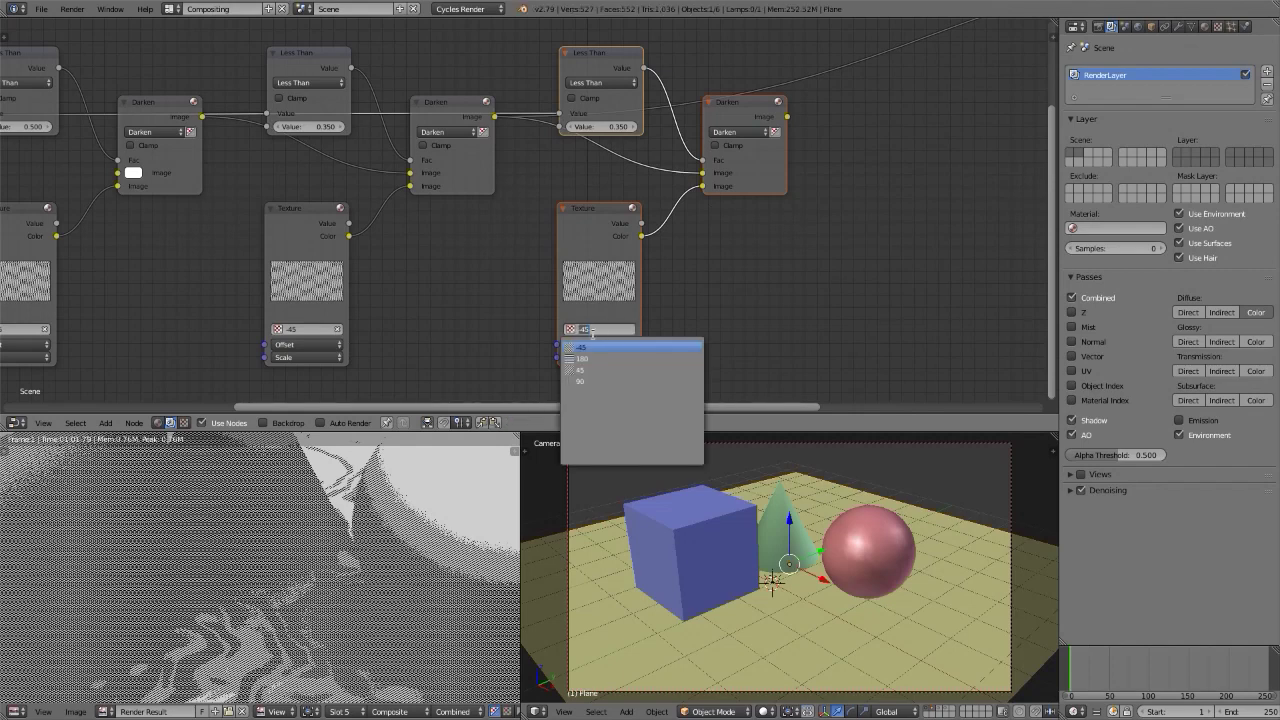
left_click(590, 376)
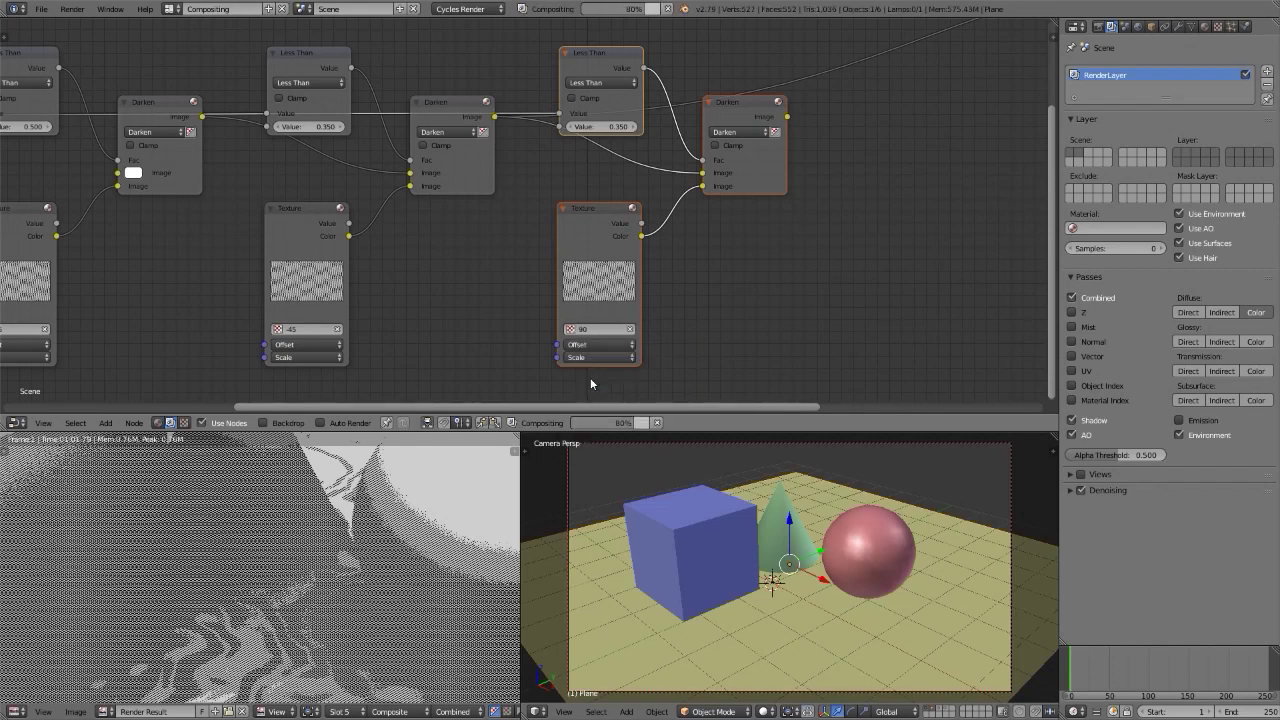
Set the third Less Than node's threshold to 0.2 and link the third Darken's image output to the Composite node's image input
middle_click_drag(774, 247, 640, 251)
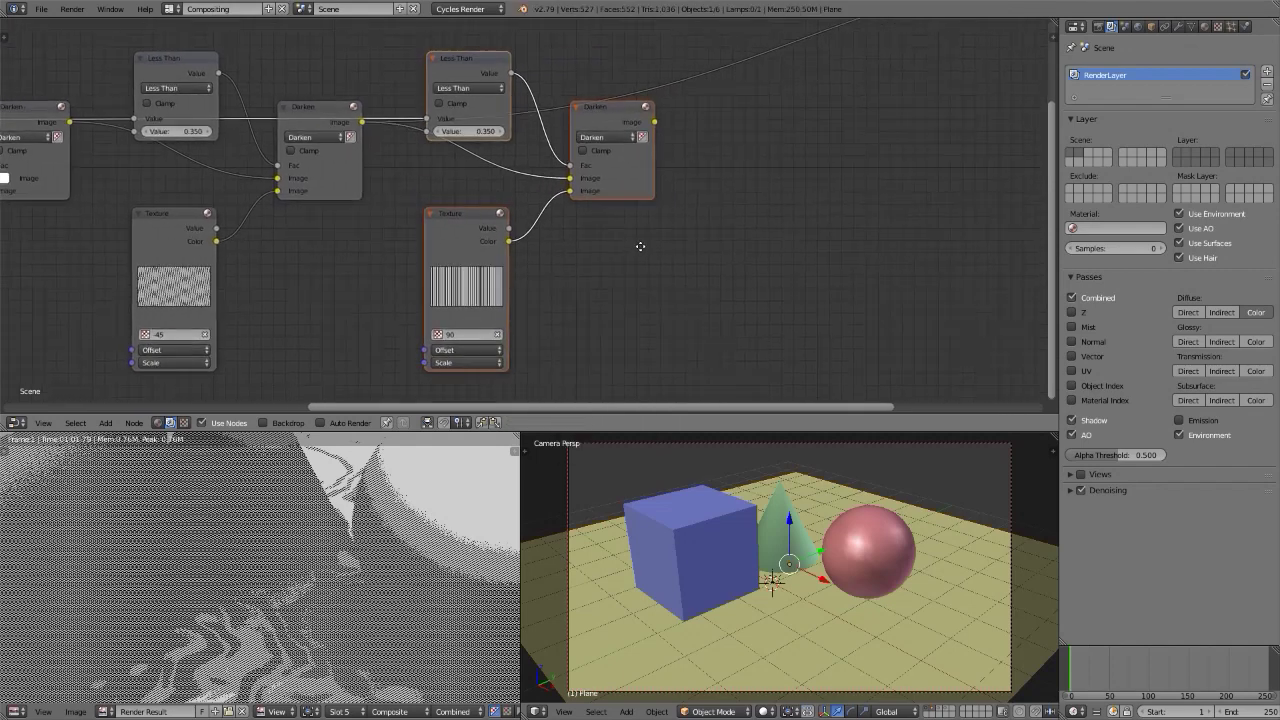
left_click(471, 132)
type("-.15")
key("Return")
middle_click_drag(849, 152, 469, 308)
left_click_drag(281, 283, 855, 123)
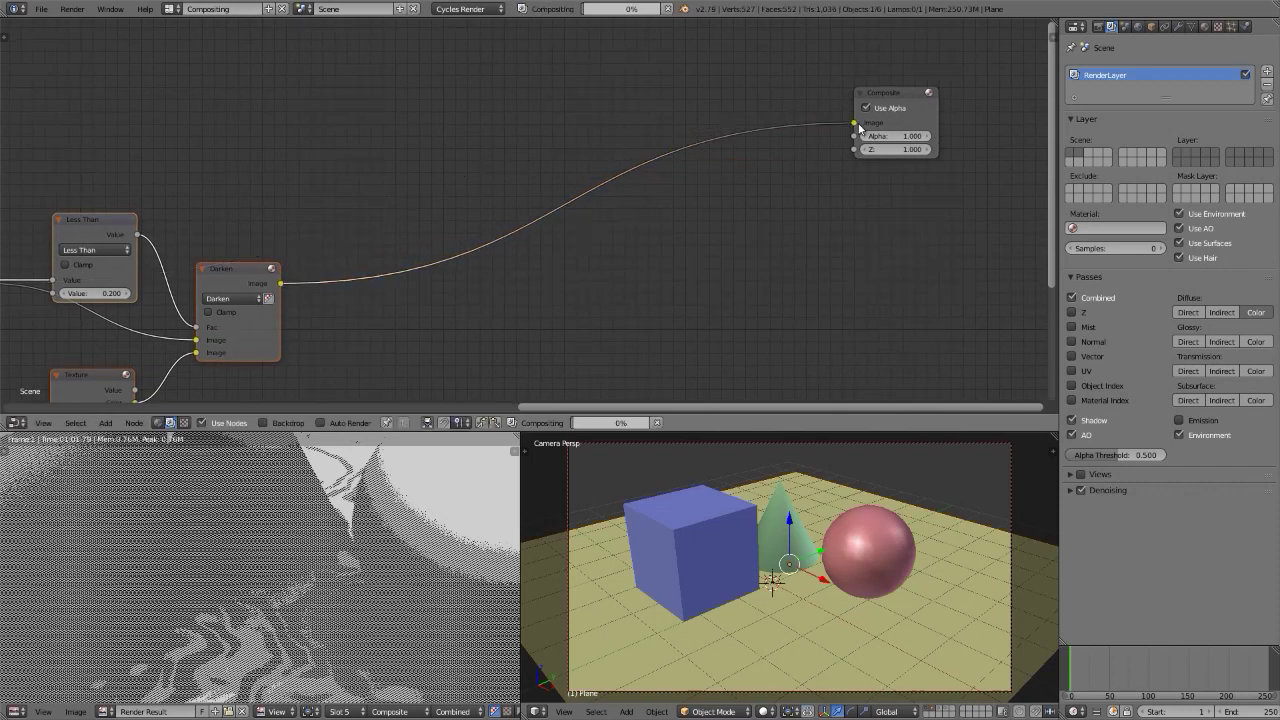
Duplicate the third Less Than, Texture and Darken nodes and place the copies horizontally in line as a fourth group
key("ctrl+space")
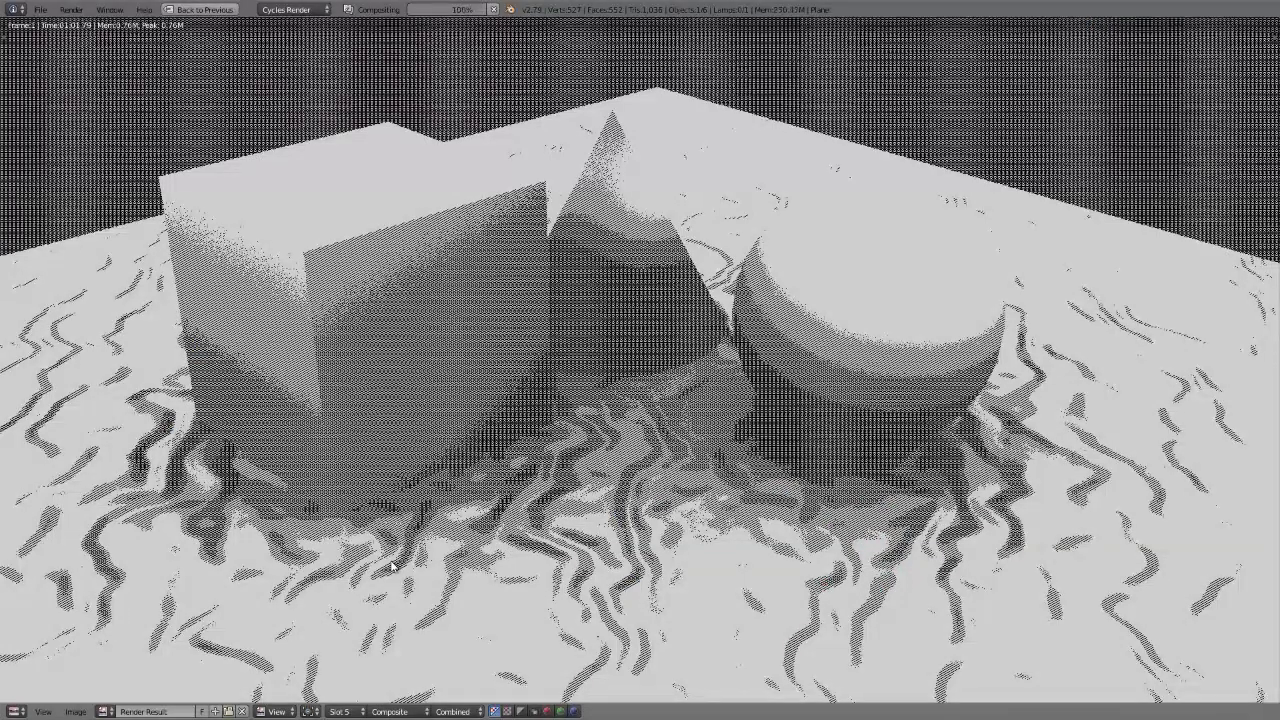
key("ctrl+space")
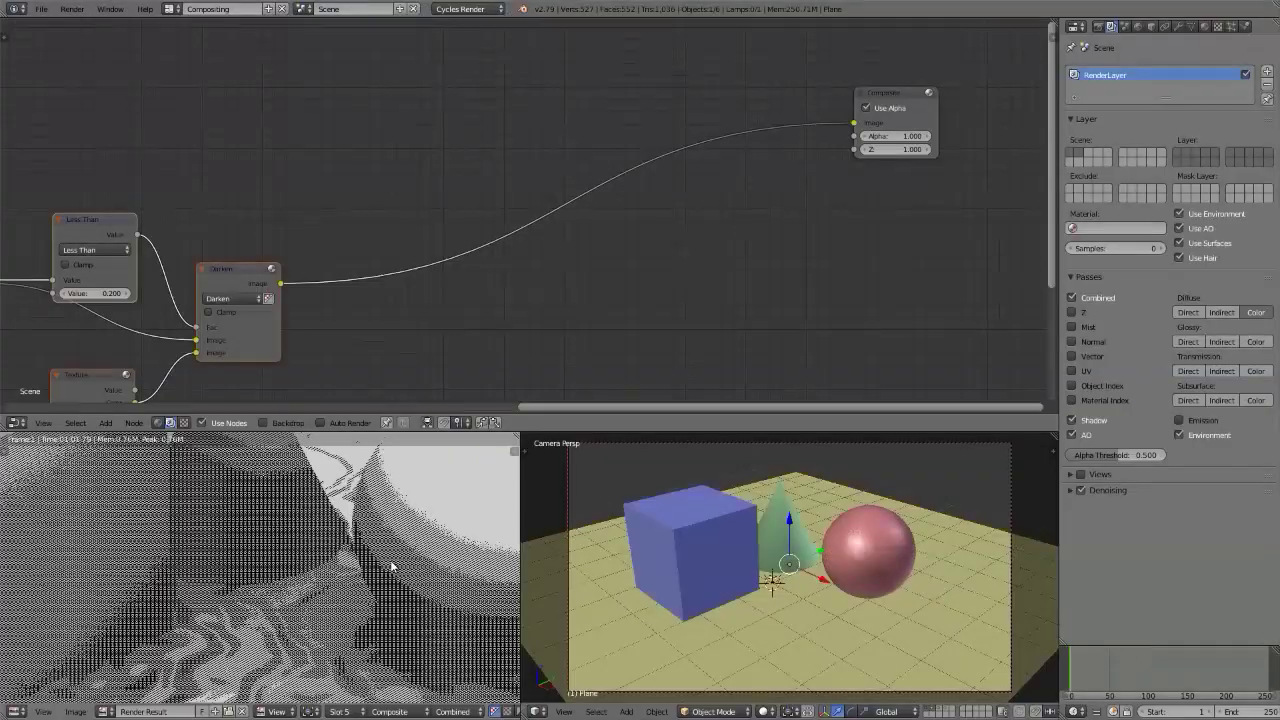
middle_click_drag(343, 354, 374, 214)
scroll(578, 196, "up", 1)
scroll(578, 196, "down", 2)
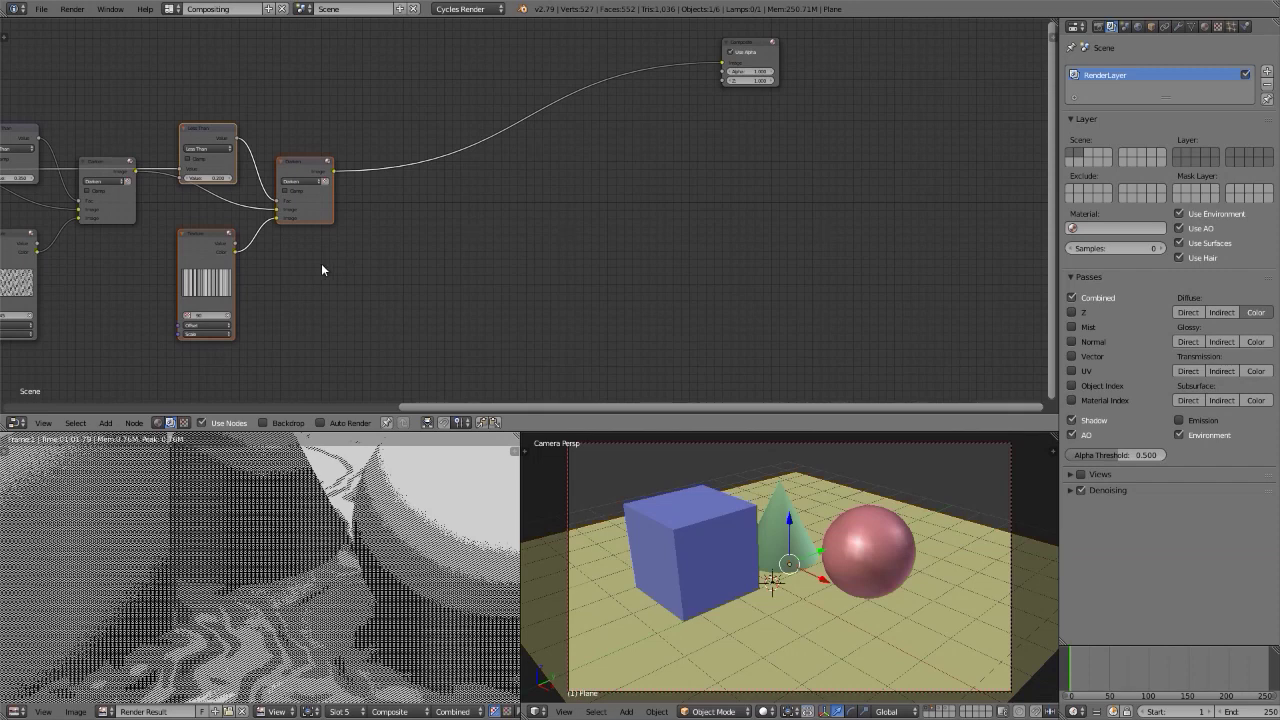
key("shift+d")
key("x")
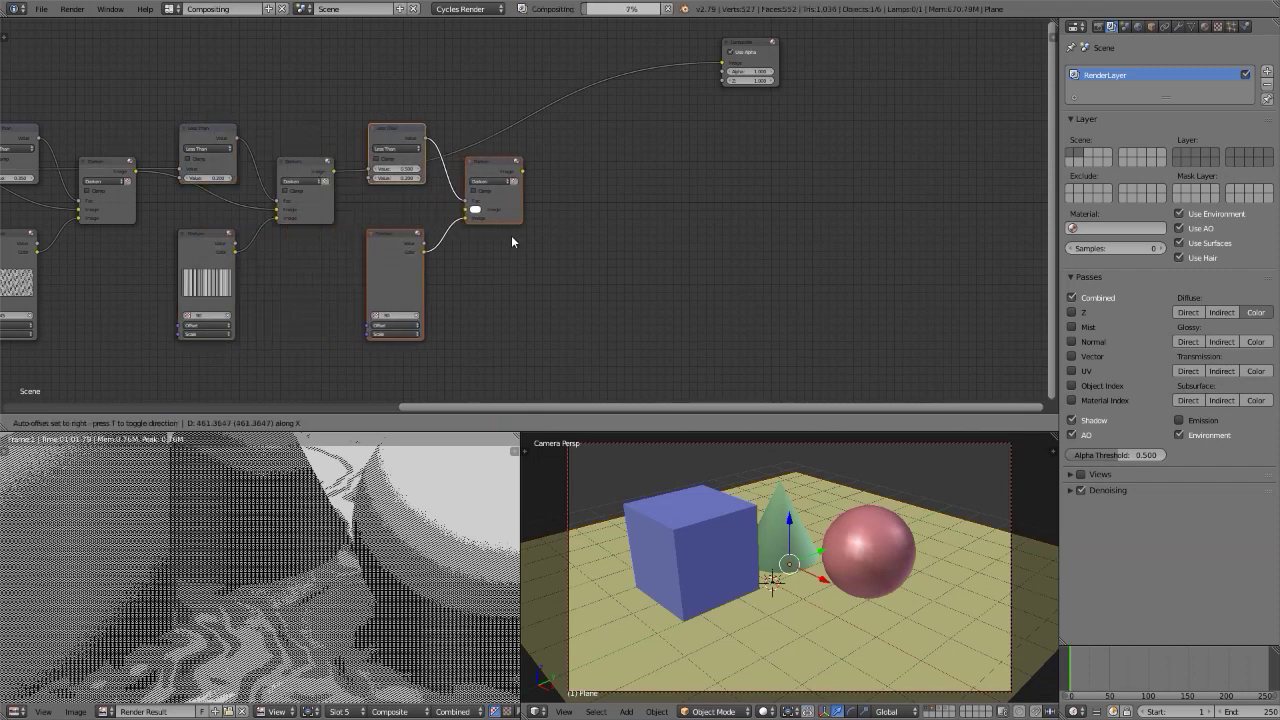
left_click(518, 241)
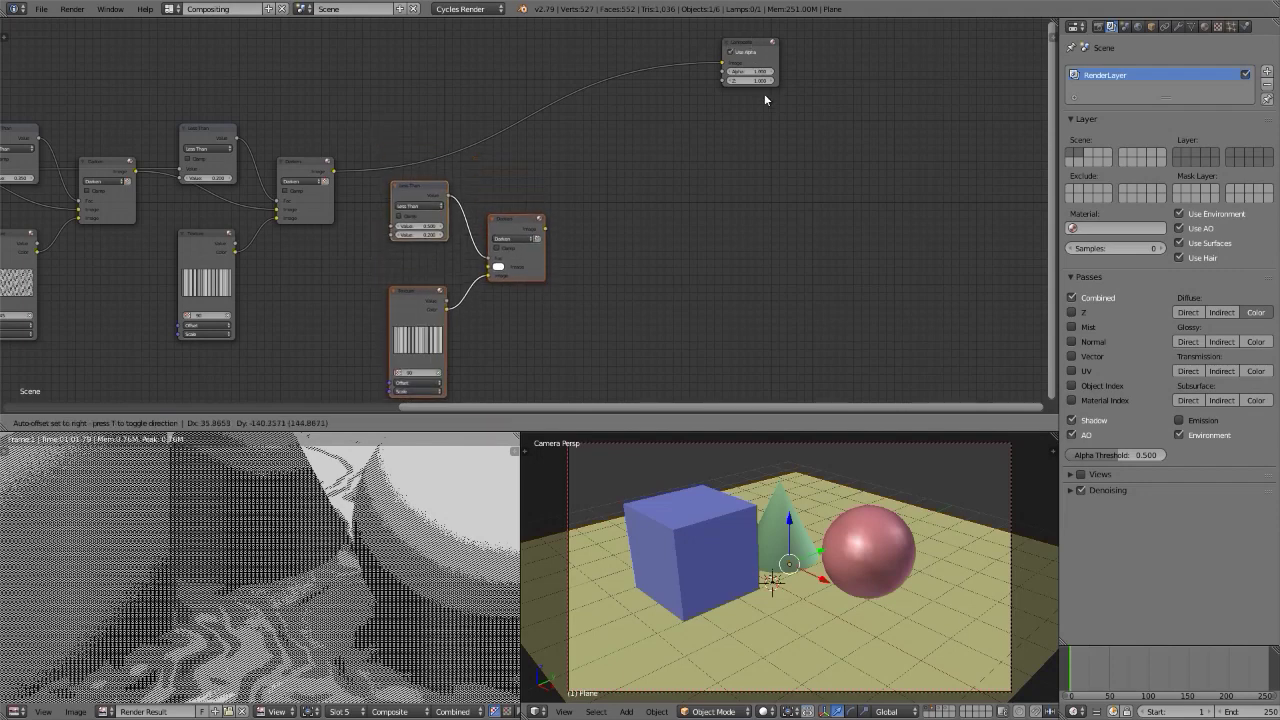
Link the RGB Curves image output to the fourth Less Than value and the third Darken output to the fourth Darken's first image input
middle_click_drag(274, 329, 661, 296)
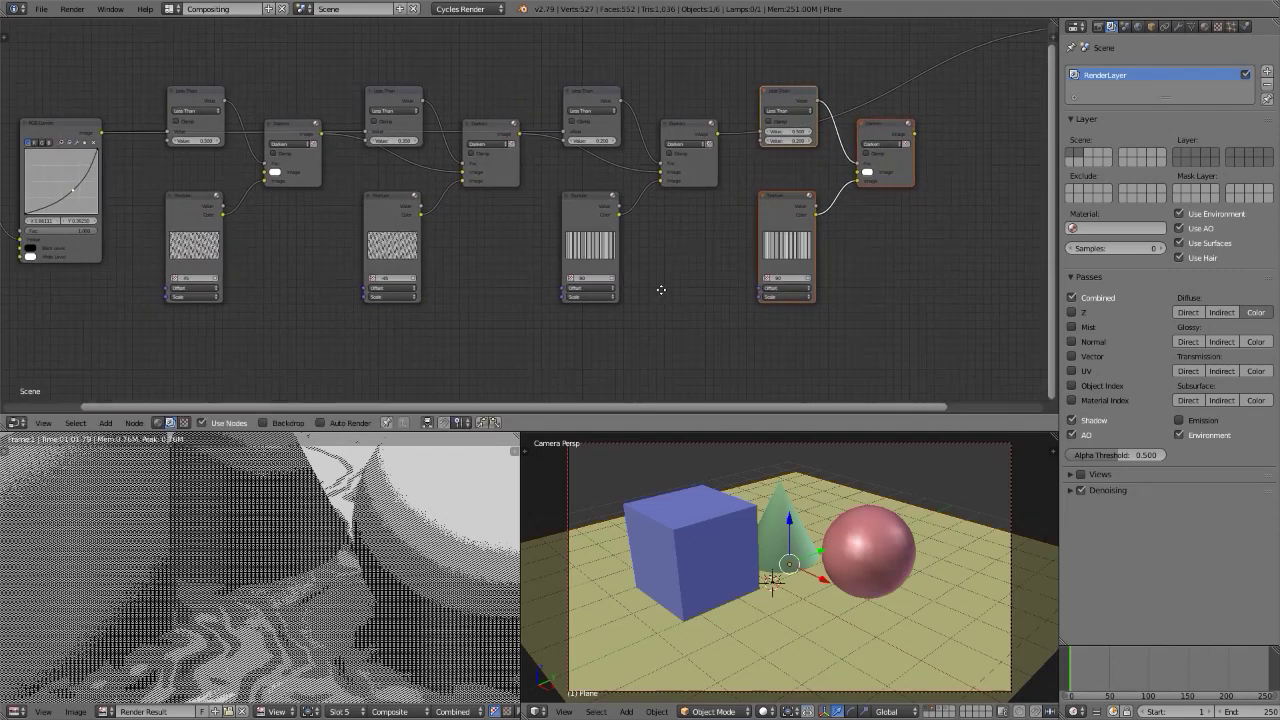
scroll(661, 296, "down", 1)
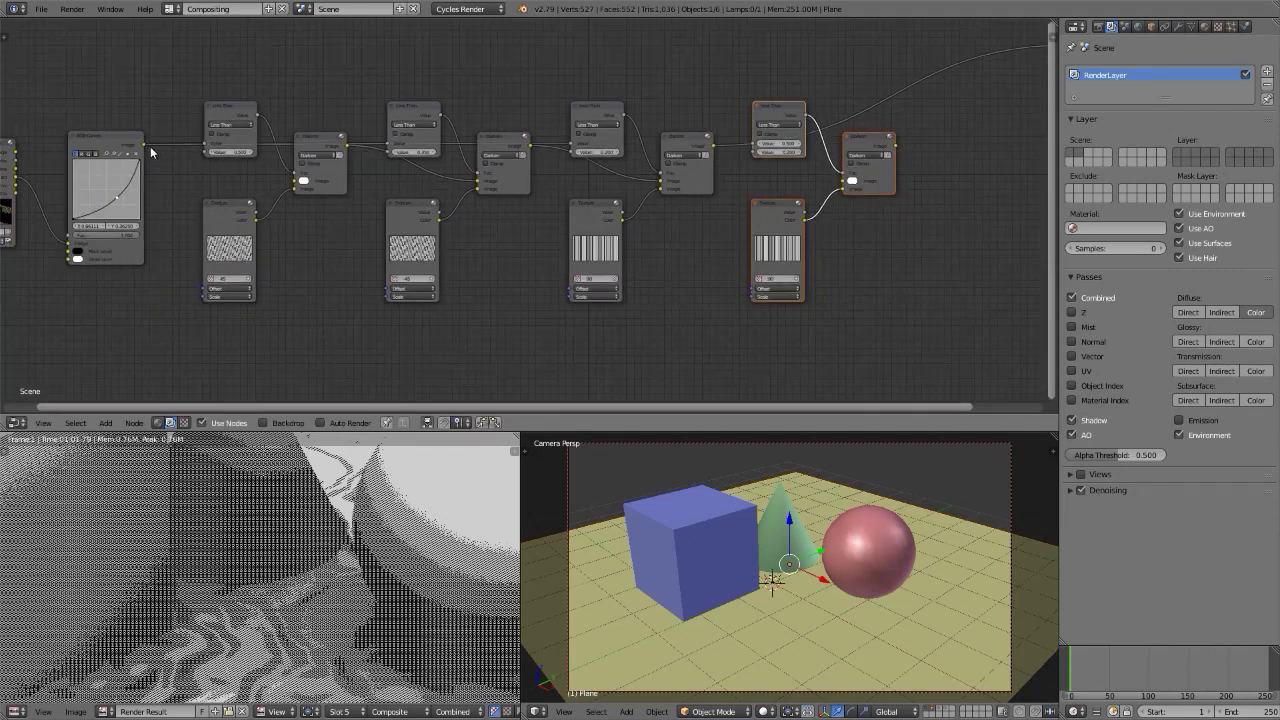
left_click_drag(145, 148, 756, 149)
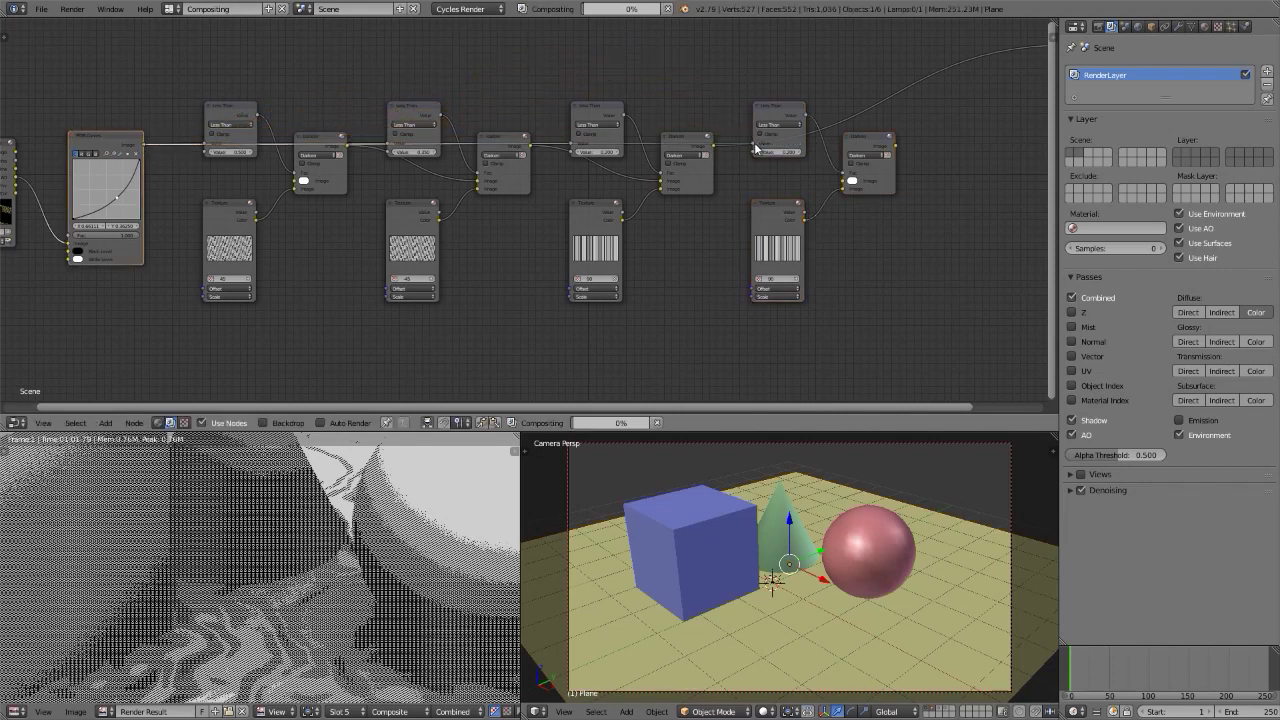
middle_click_drag(756, 149, 615, 138)
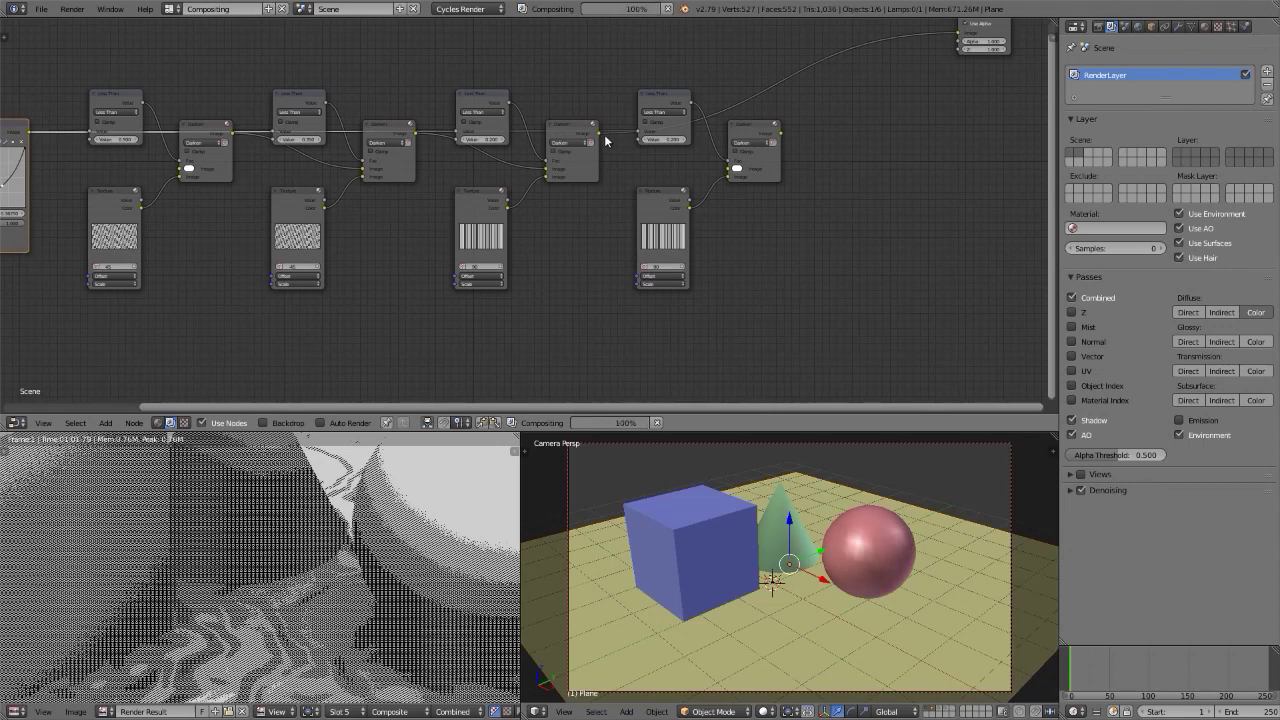
left_click_drag(597, 134, 726, 168)
Assign the 180 line texture to the fourth Texture node
scroll(746, 172, "up", 1)
scroll(745, 170, "up", 3)
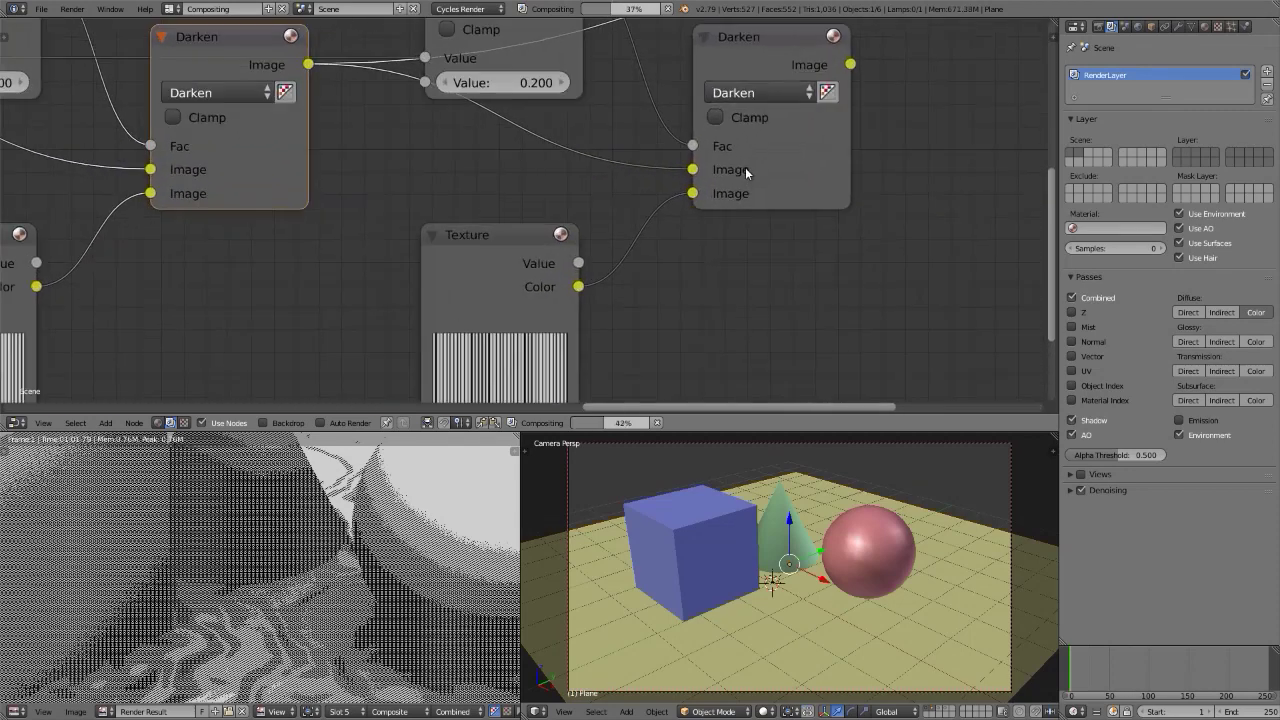
middle_click_drag(706, 286, 730, 87)
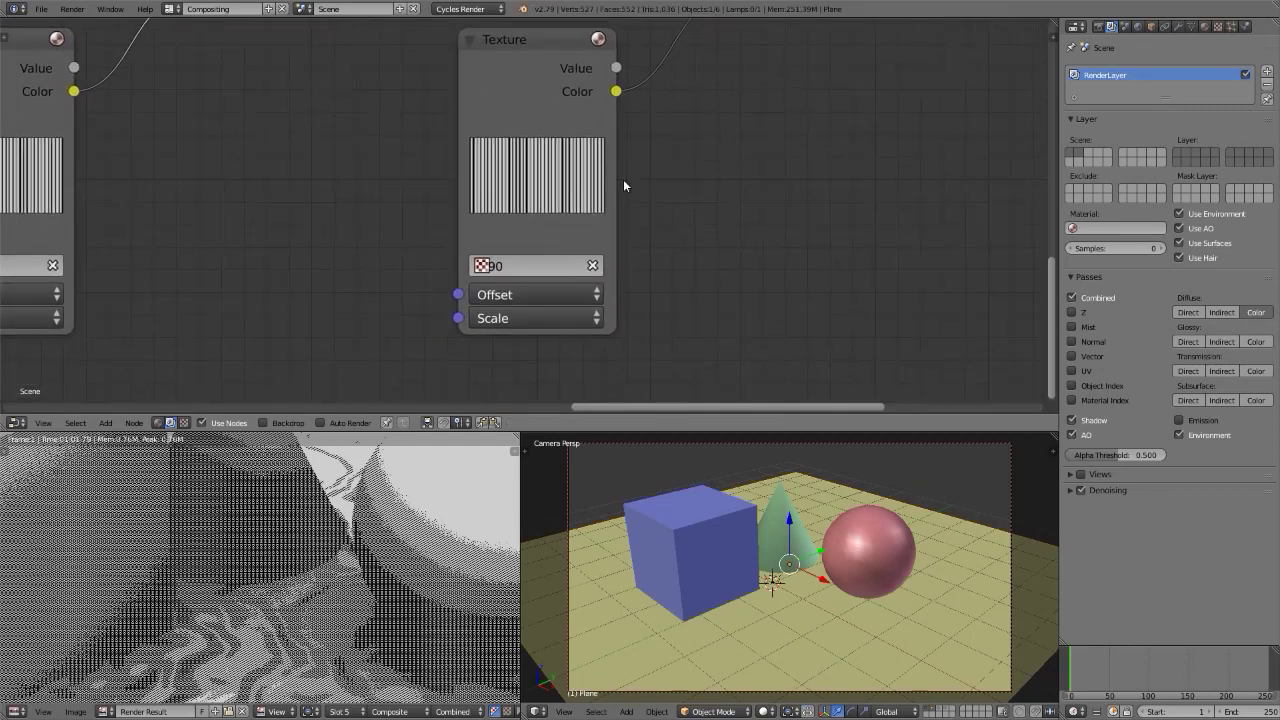
left_click(481, 265)
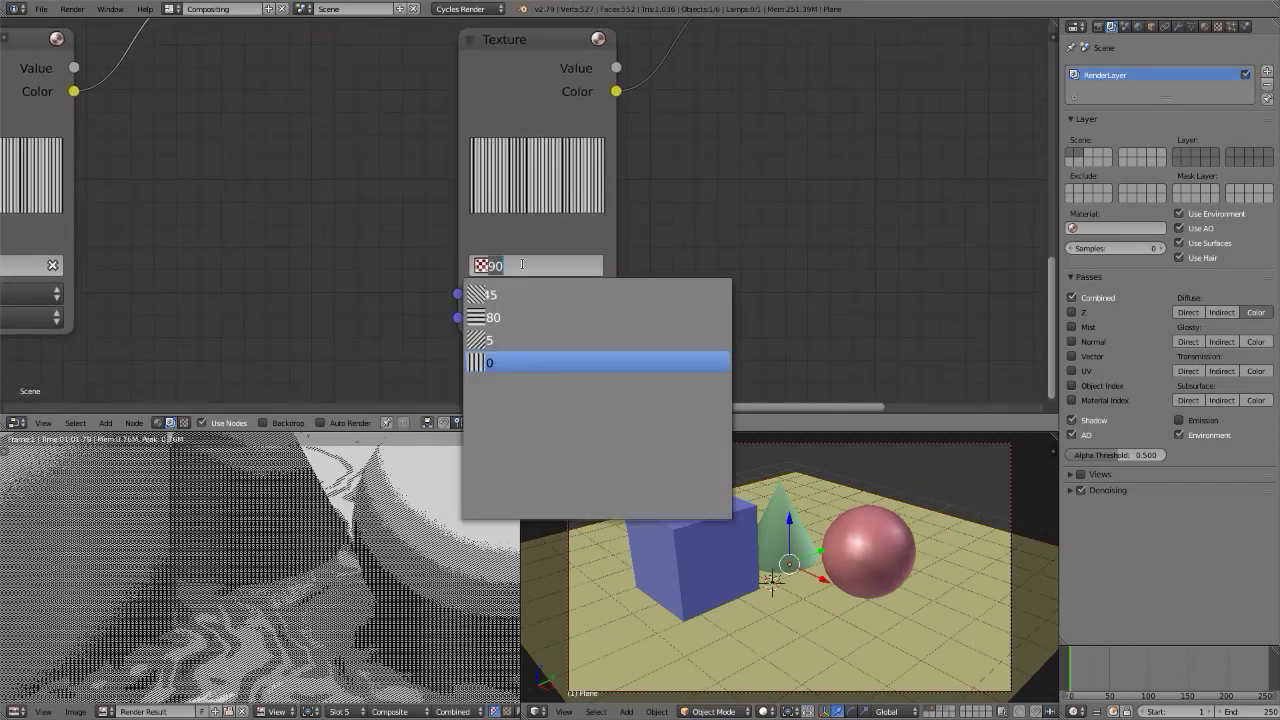
left_click(500, 314)
scroll(336, 294, "down", 4)
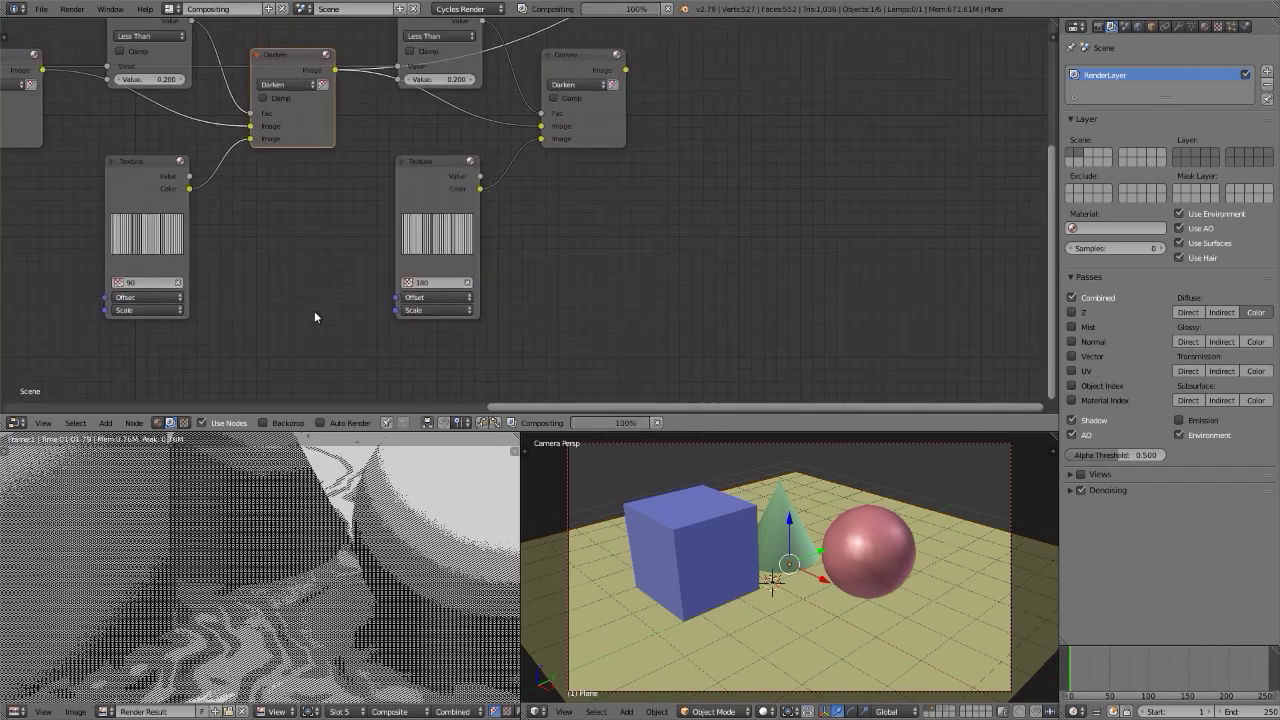
scroll(314, 317, "down", 2)
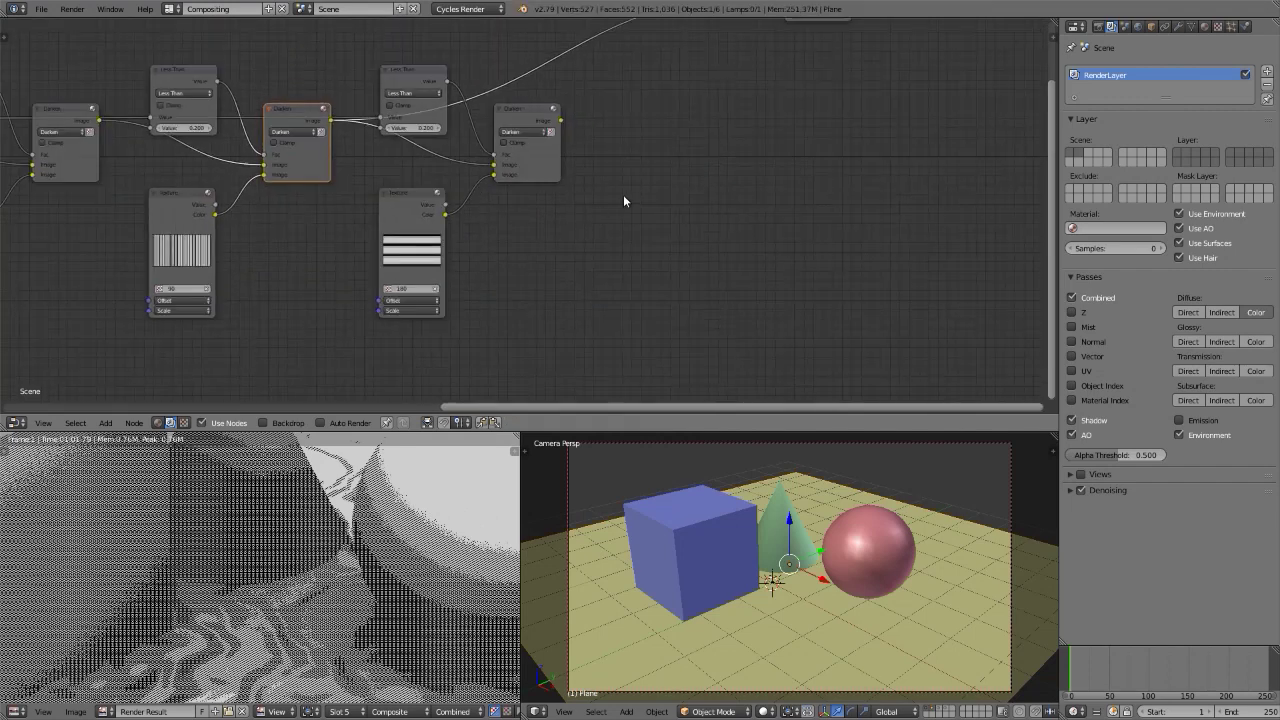
Set the fourth Less Than node's threshold to 0.05
middle_click_drag(623, 200, 517, 360)
scroll(510, 250, "up", 1)
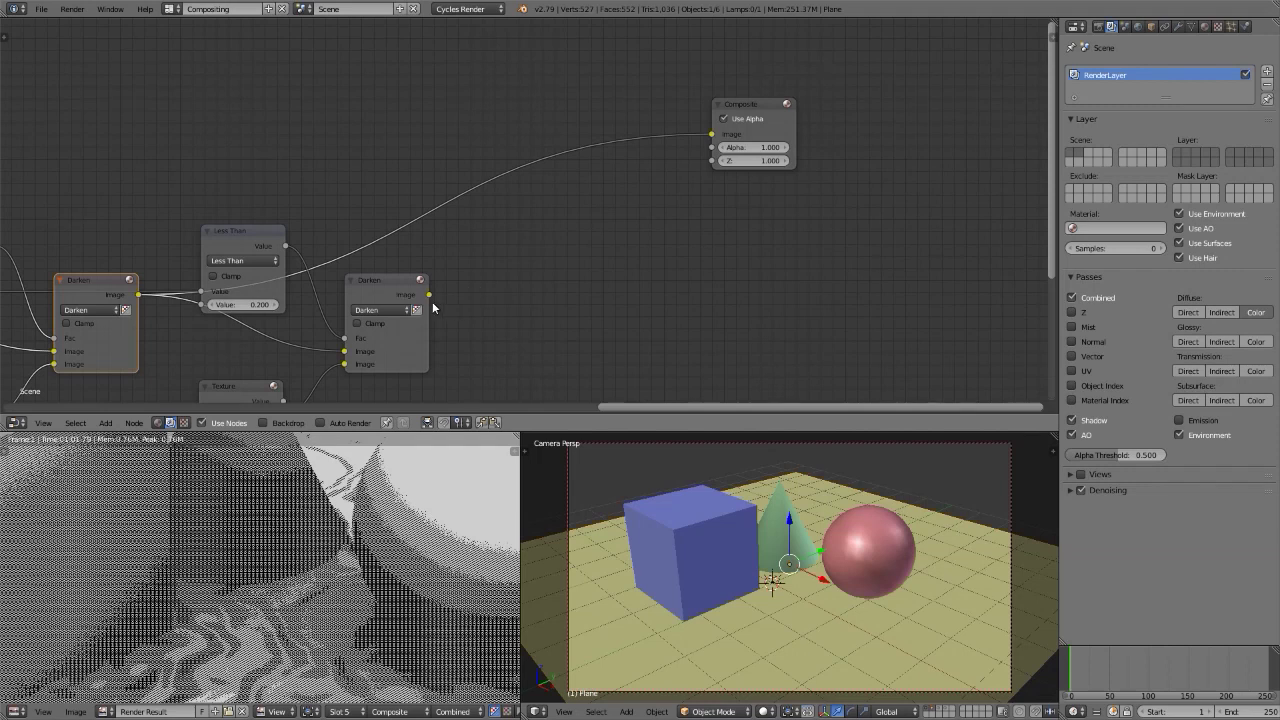
left_click(248, 304)
key("Return")
left_click(228, 237)
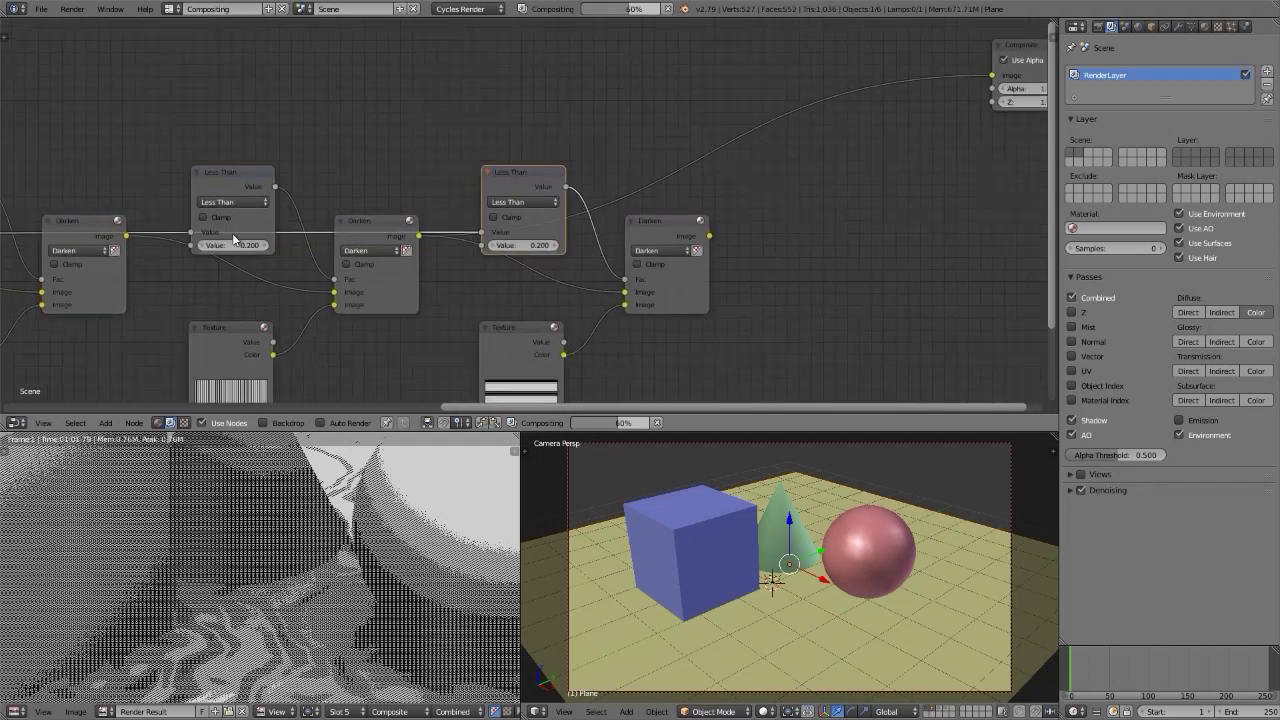
scroll(550, 237, "up", 4)
left_click(523, 247)
key("End")
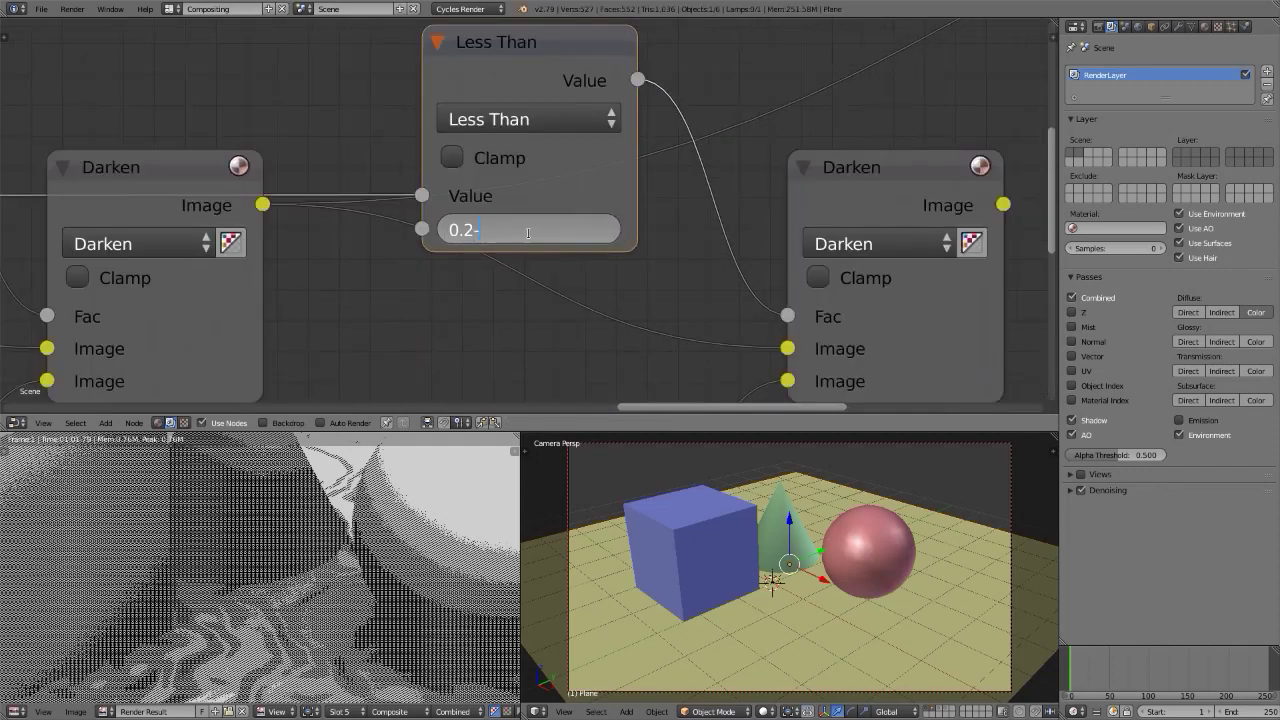
key("Return")
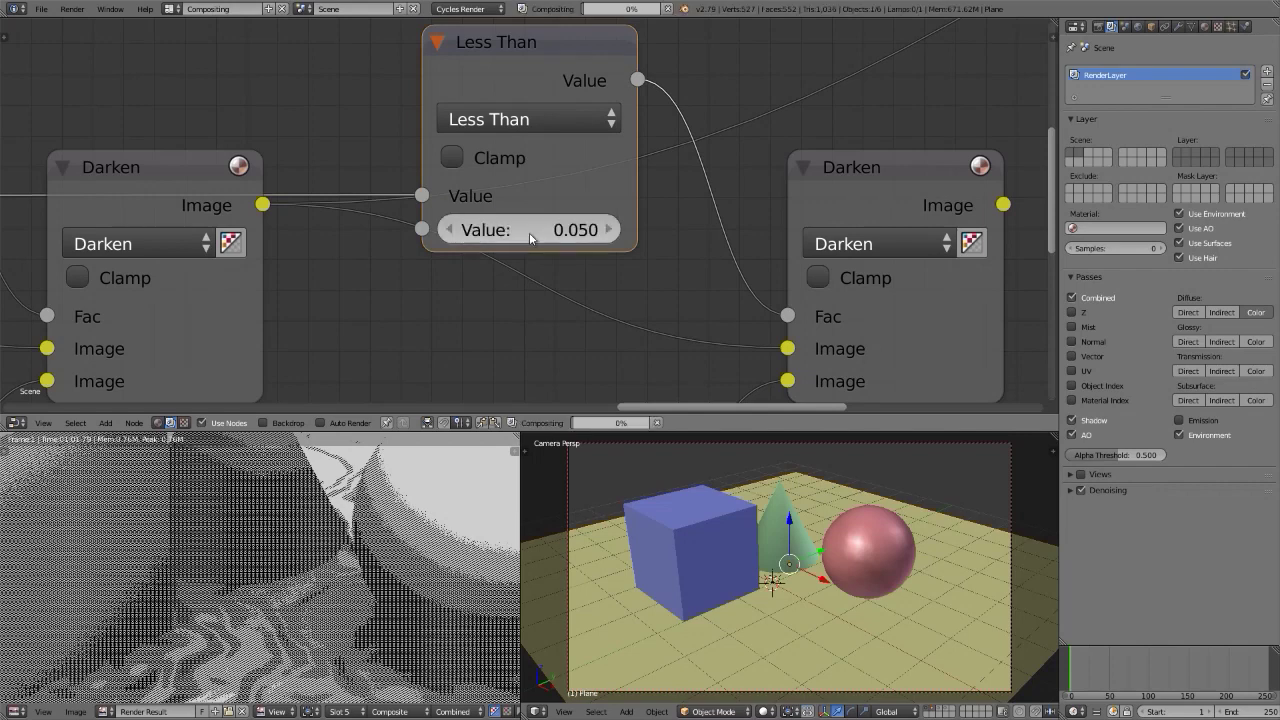
Link the fourth Darken node's image output to the Composite node's image input
scroll(394, 318, "down", 2)
scroll(394, 318, "down", 3)
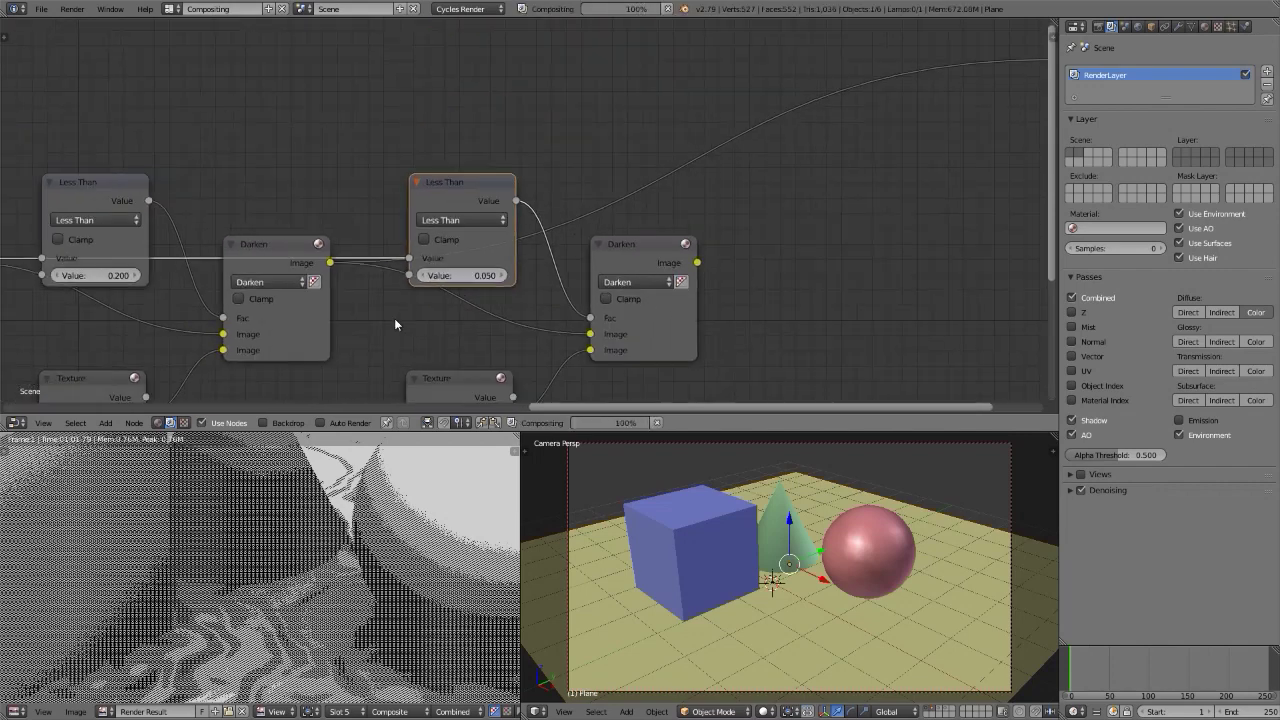
scroll(394, 318, "up", 1)
middle_click_drag(342, 264, 150, 251)
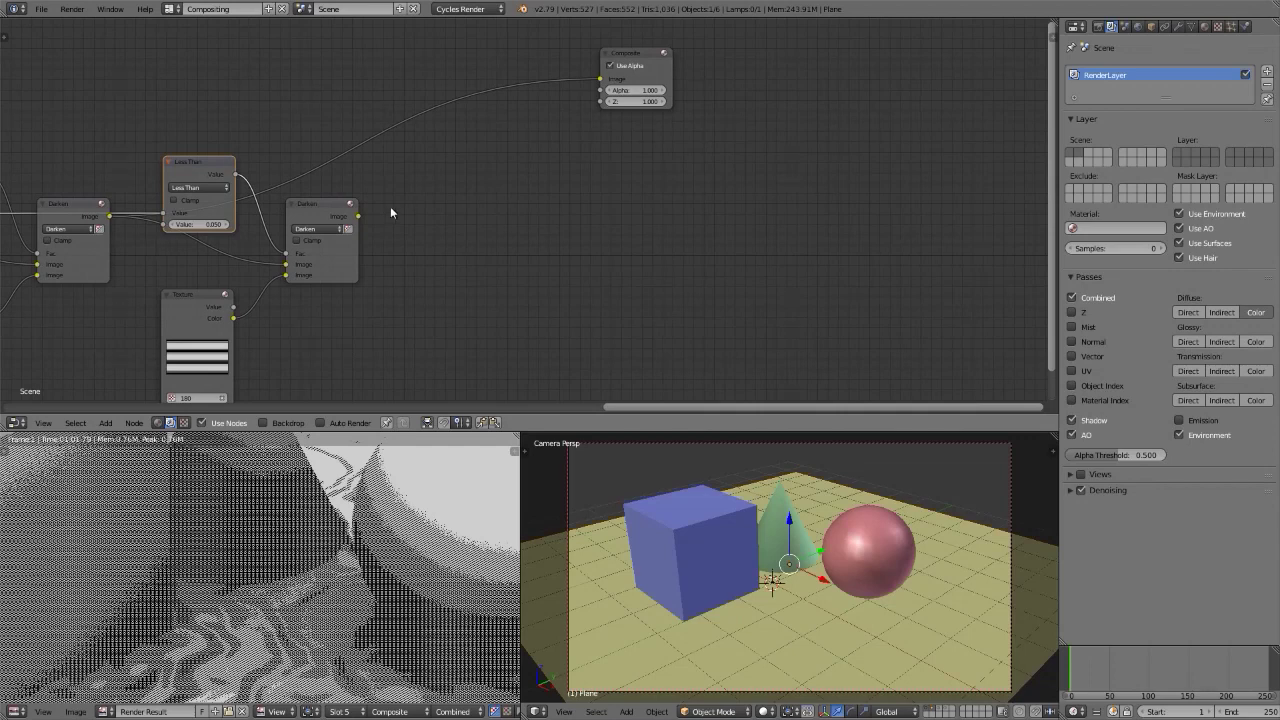
left_click_drag(357, 216, 601, 77)
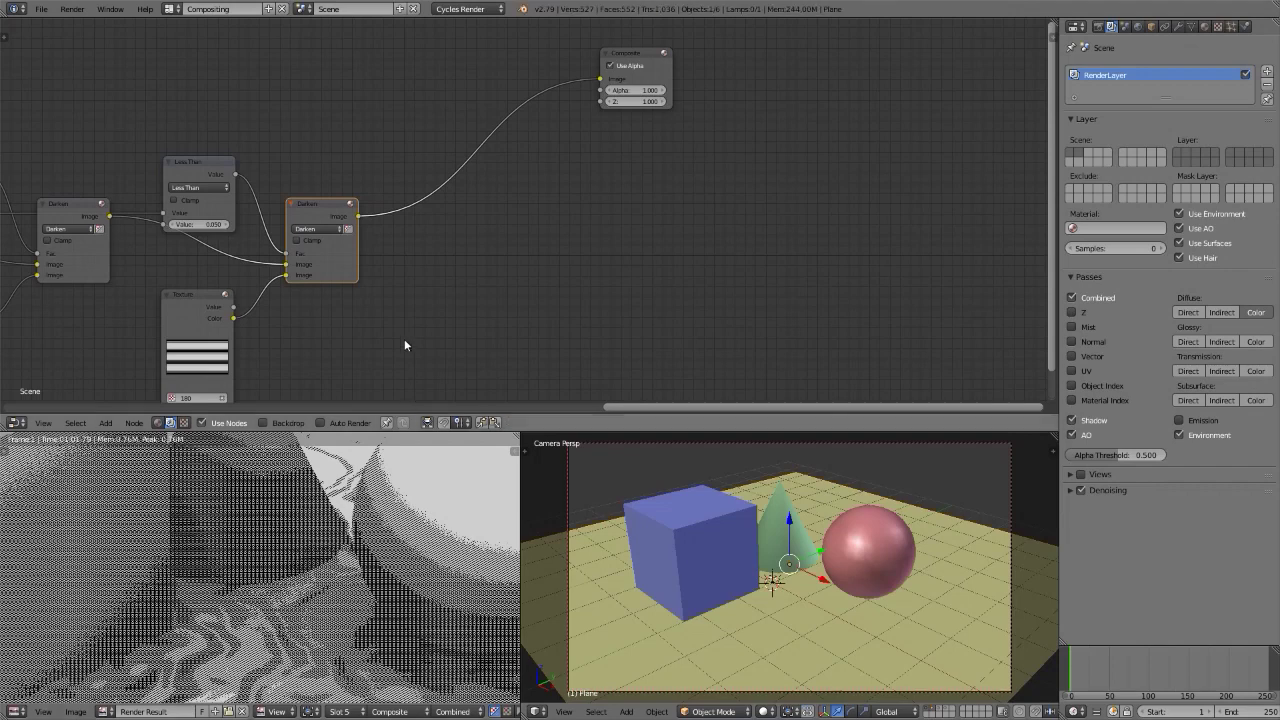
Review the four hatching node groups, compare the render slots and inspect the composited render at full size
middle_click_drag(349, 306, 773, 231)
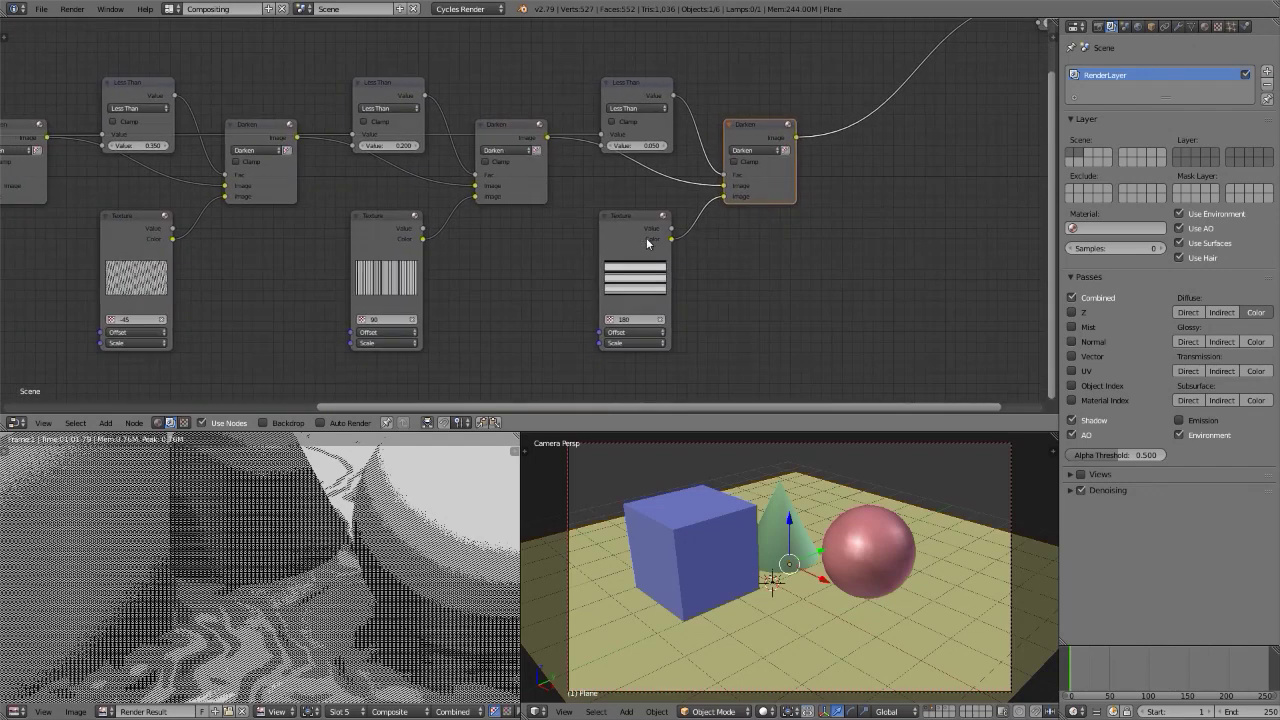
middle_click_drag(266, 357, 569, 277)
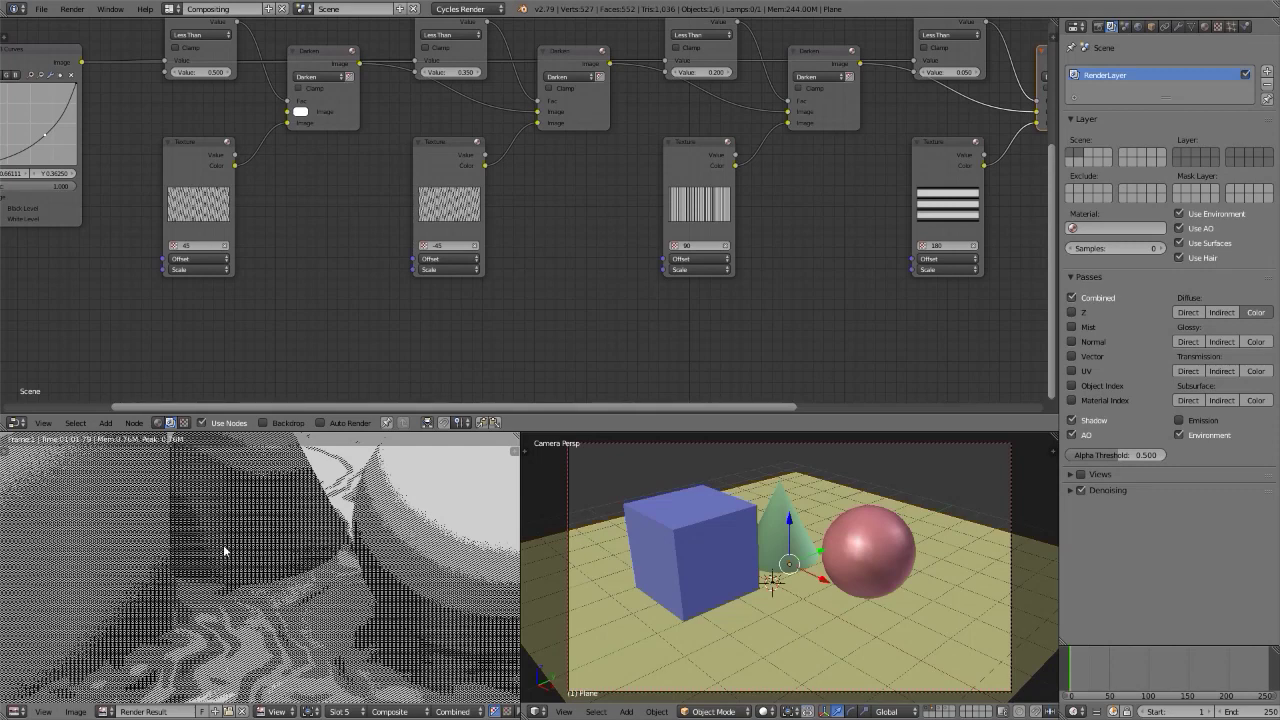
key("j")
key("j")
key("ctrl+Up")
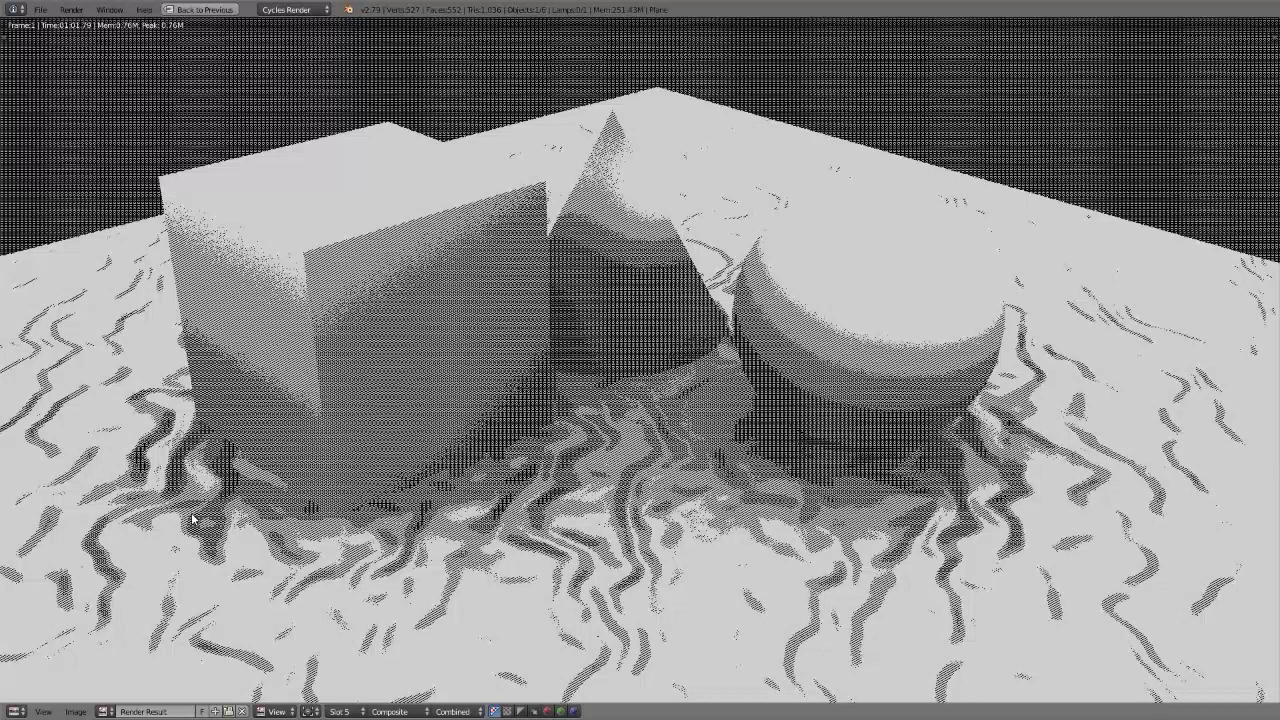
key("Escape")
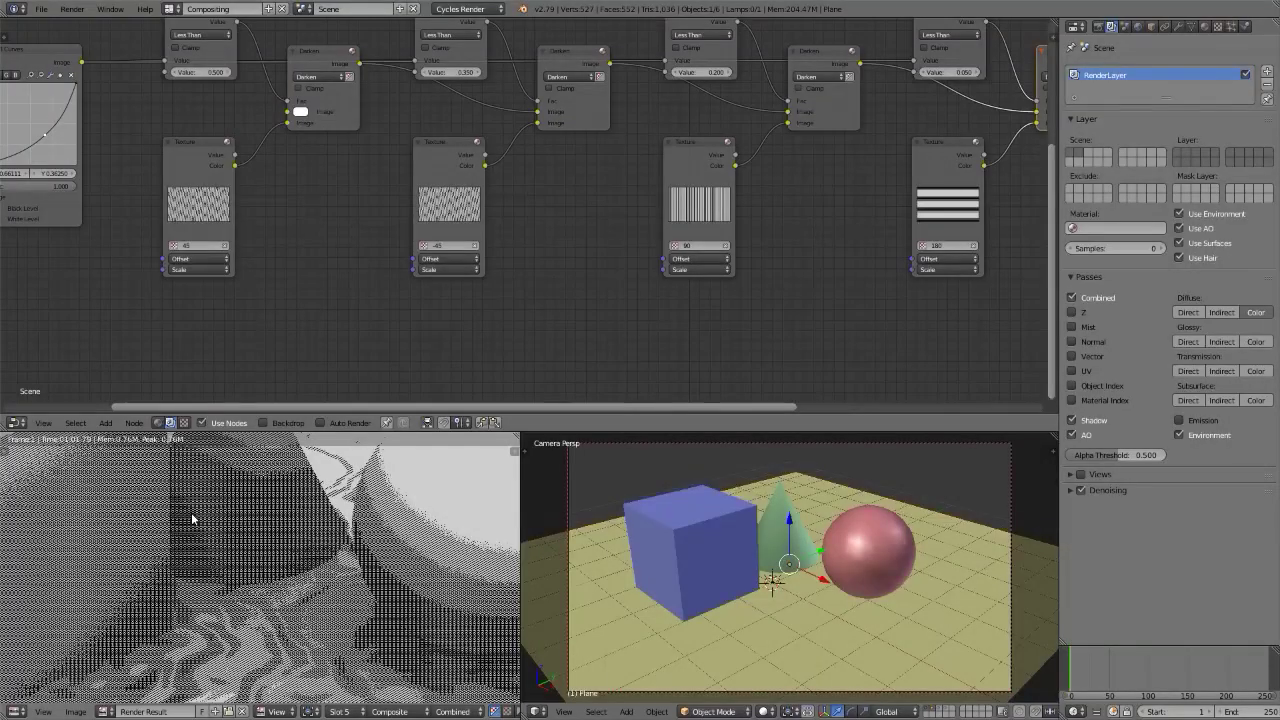
Switch to the Default screen layout and turn its 3D view into a node editor
left_click(172, 9)
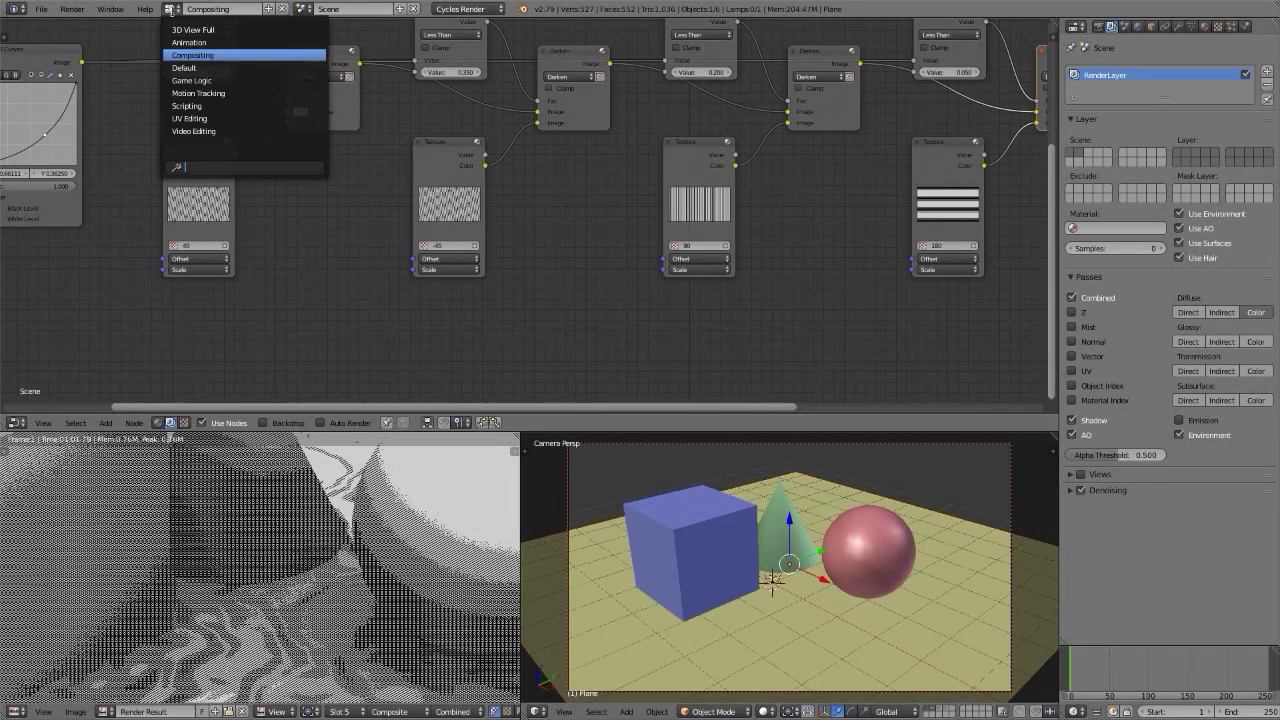
left_click(184, 69)
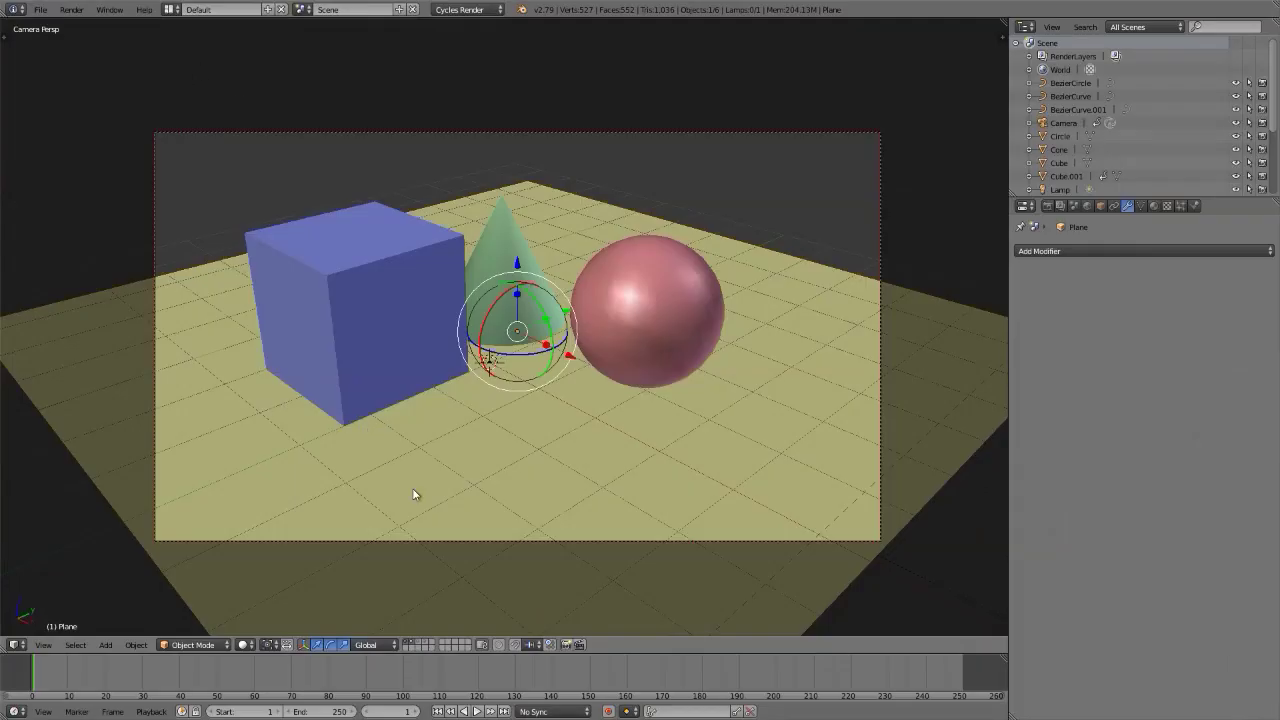
key("shift+F3")
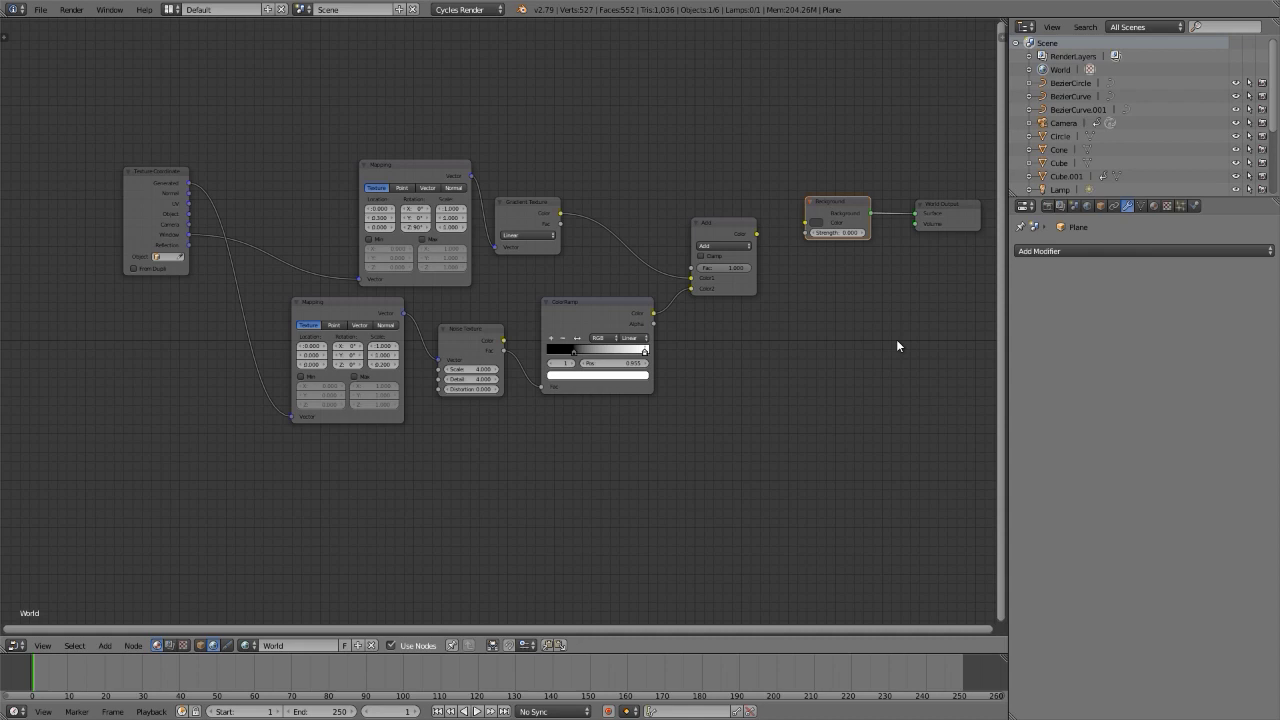
Show the plane's ground material settings and switch the shader nodes from the World to the object's material
left_click(1154, 206)
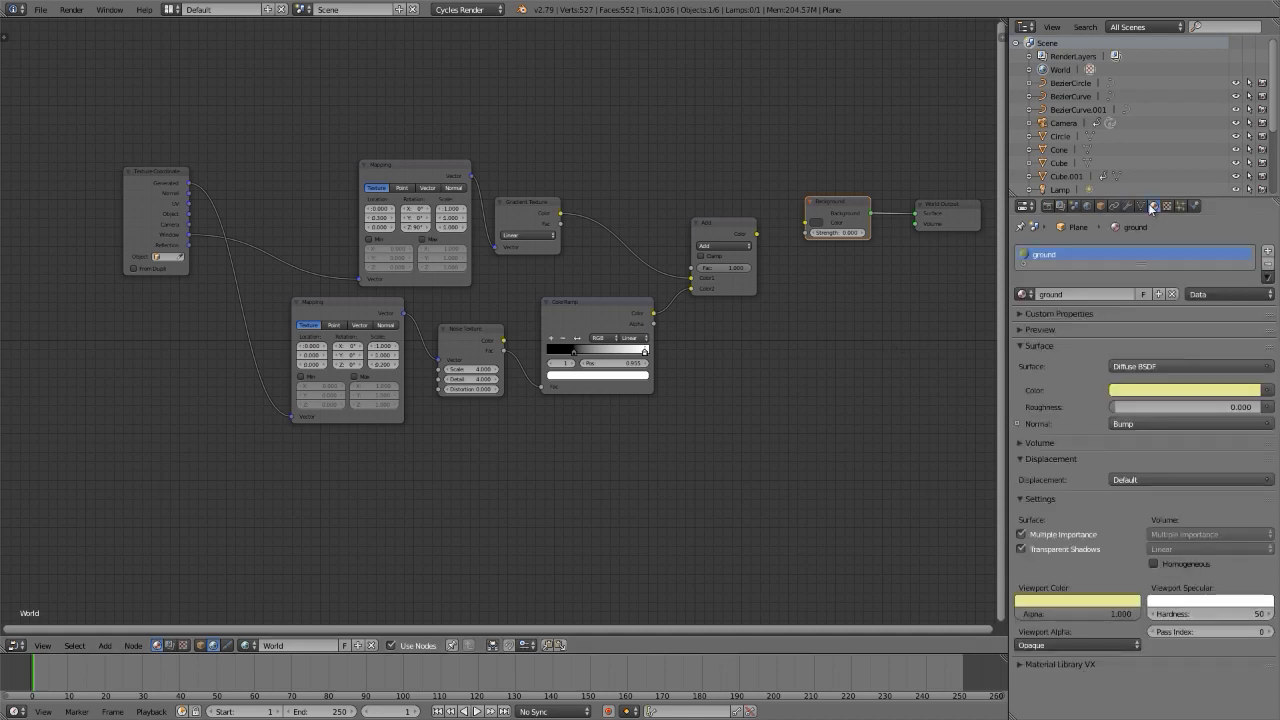
middle_click_drag(822, 387, 693, 379)
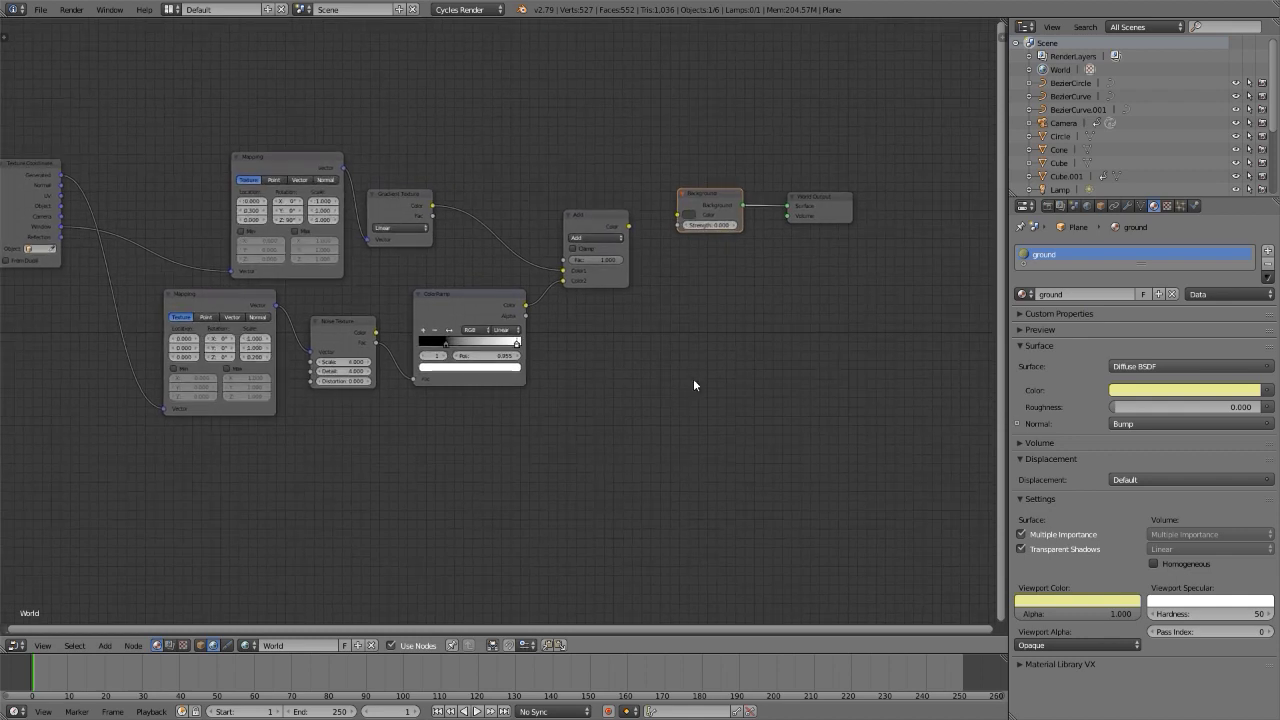
scroll(690, 270, "up", 2)
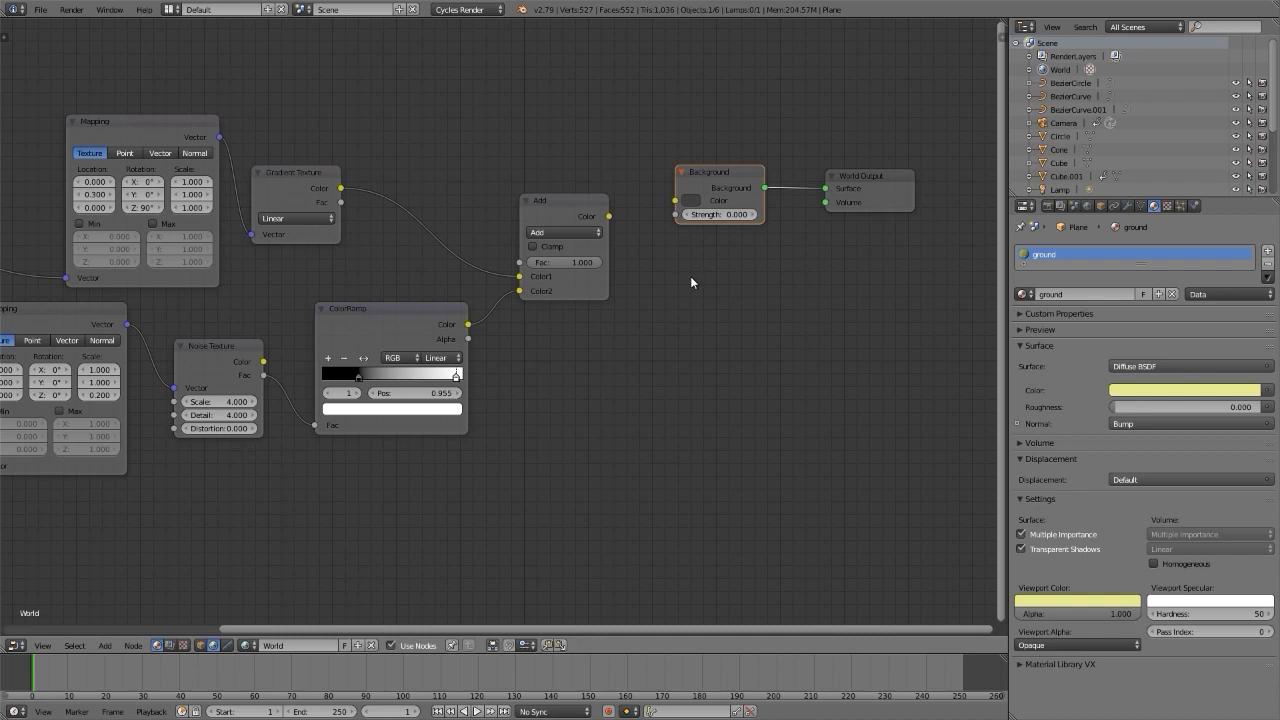
scroll(690, 276, "down", 3)
scroll(796, 246, "up", 2)
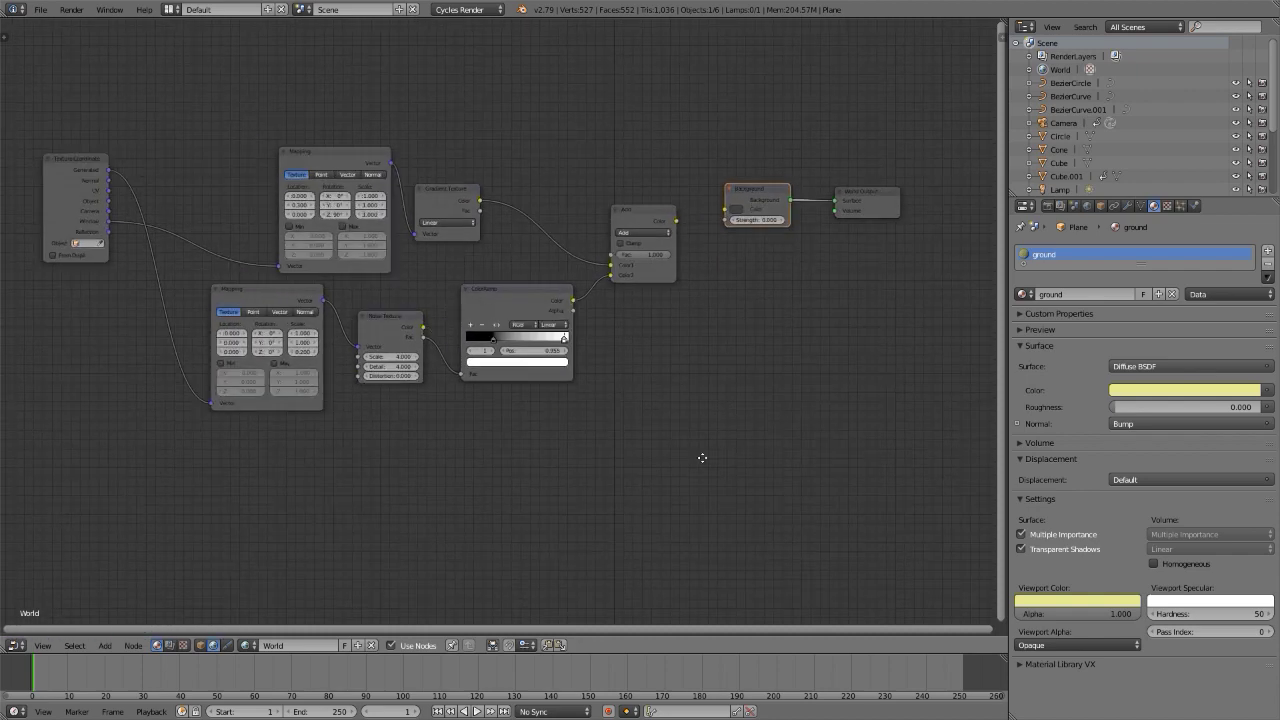
middle_click_drag(703, 457, 706, 397)
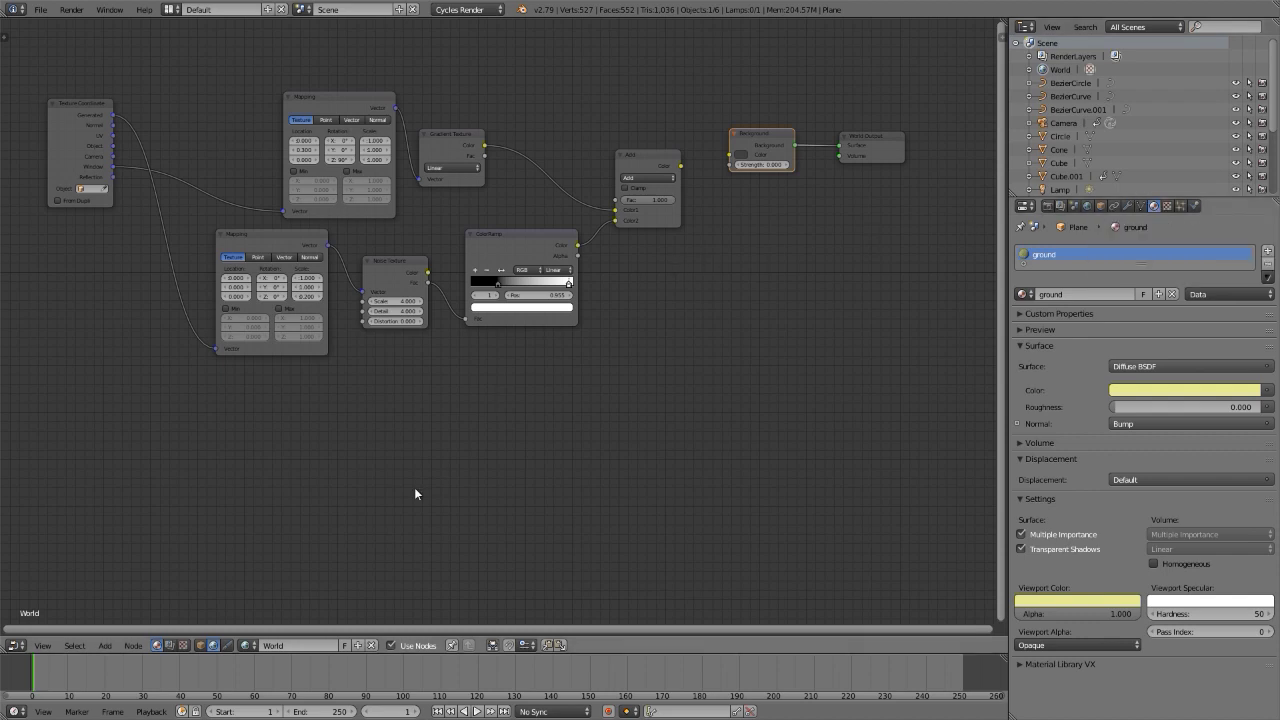
left_click(200, 646)
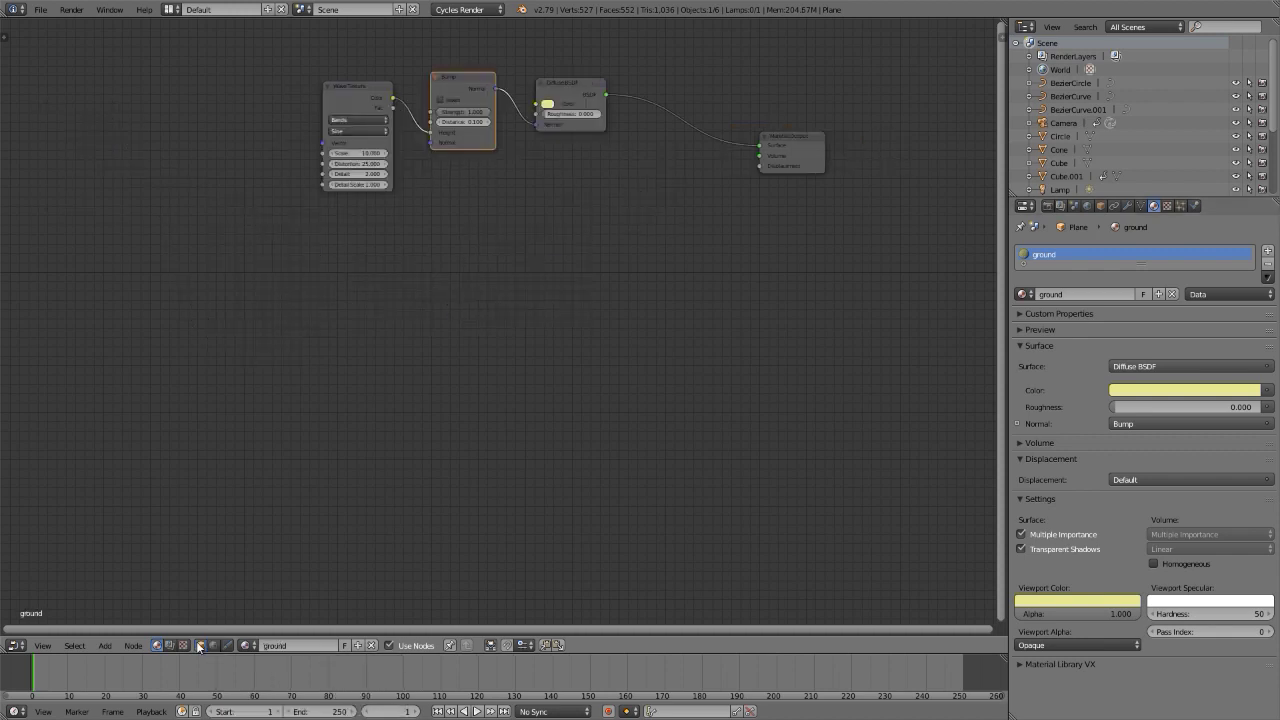
middle_click_drag(614, 328, 586, 386)
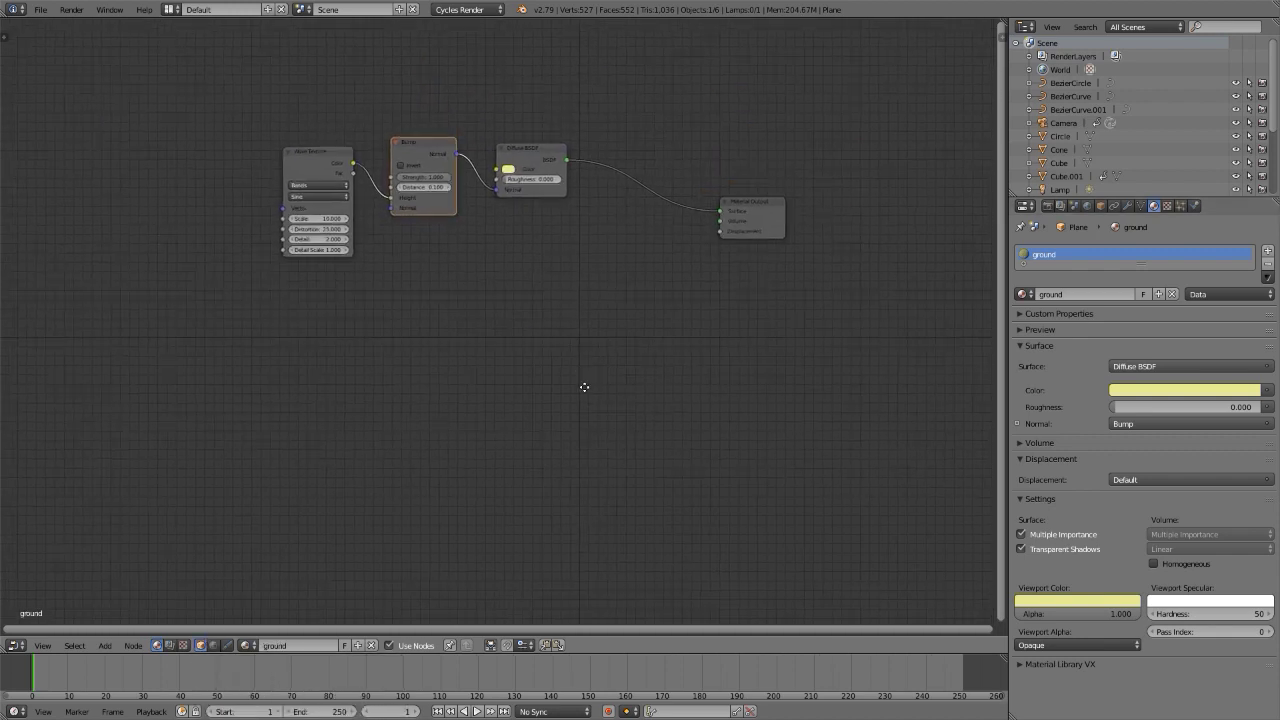
Move the Bump and Wave Texture nodes of the ground material down, below the Diffuse BSDF node's level
scroll(552, 278, "up", 3)
middle_click_drag(552, 280, 527, 347)
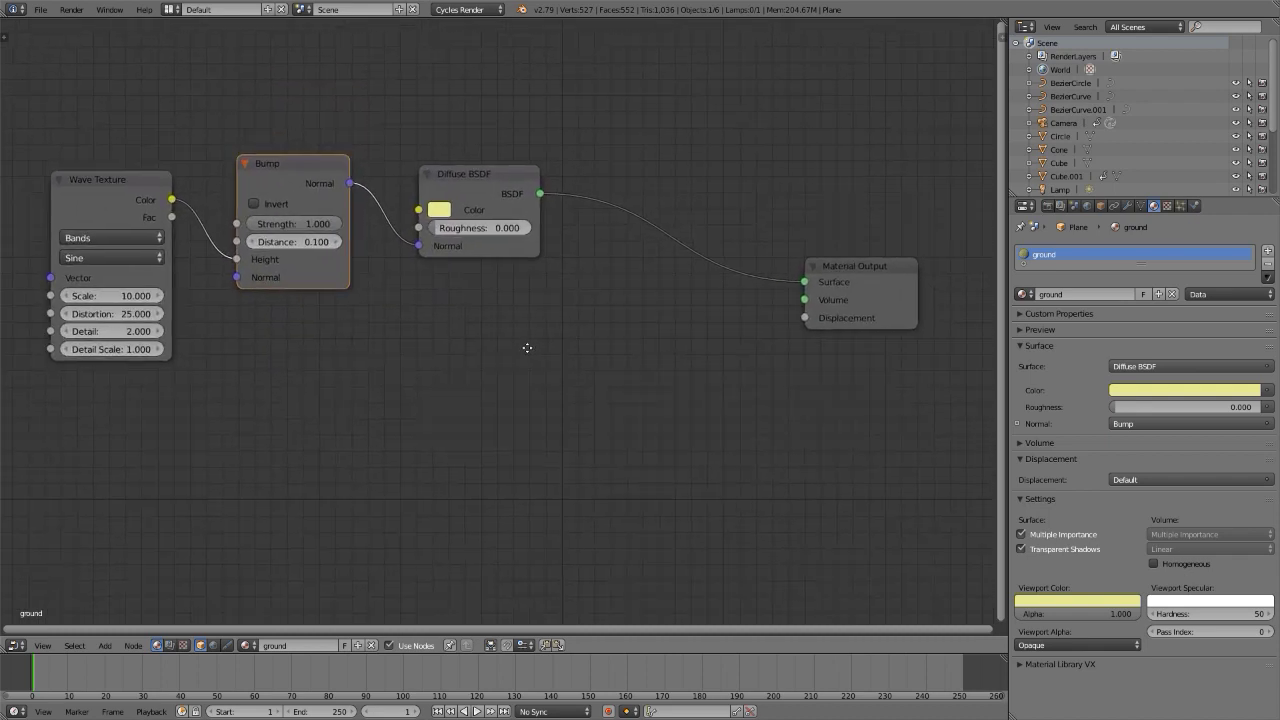
left_click_drag(306, 162, 320, 222)
left_click_drag(138, 177, 141, 240)
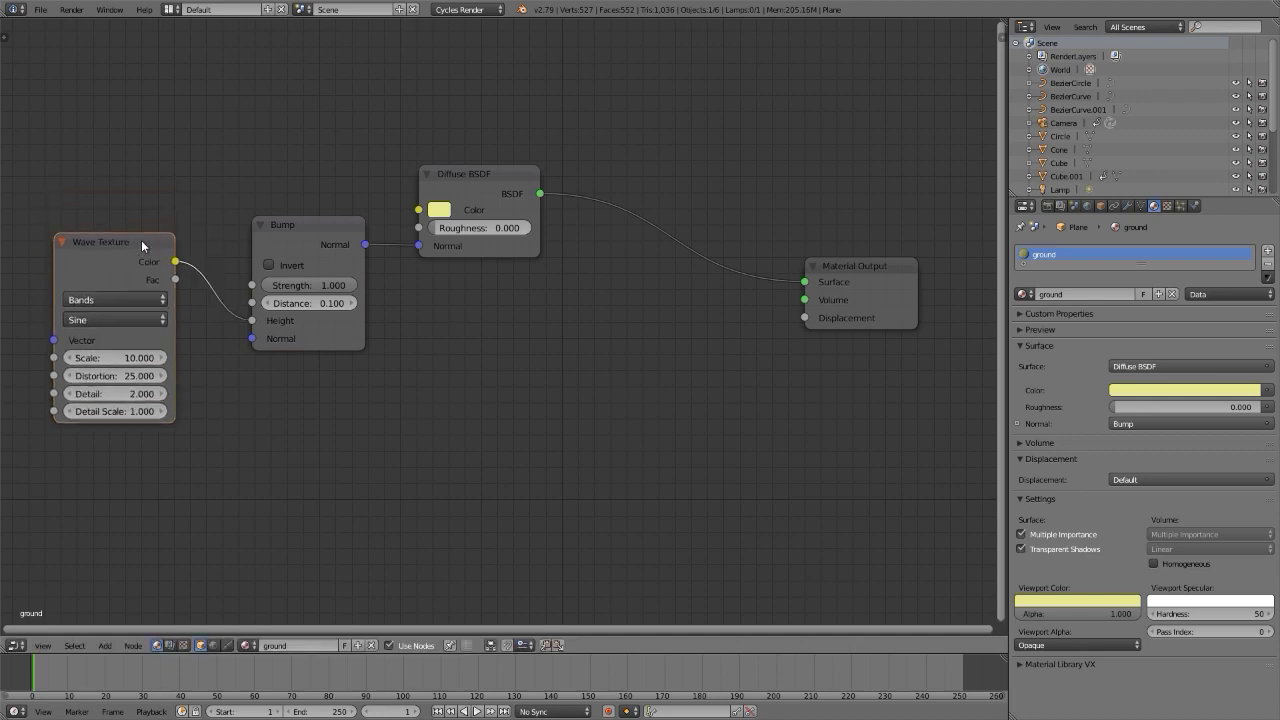
Inspect the hatched render result at full size and at reduced zoom, and return to the node editor
key("F11")
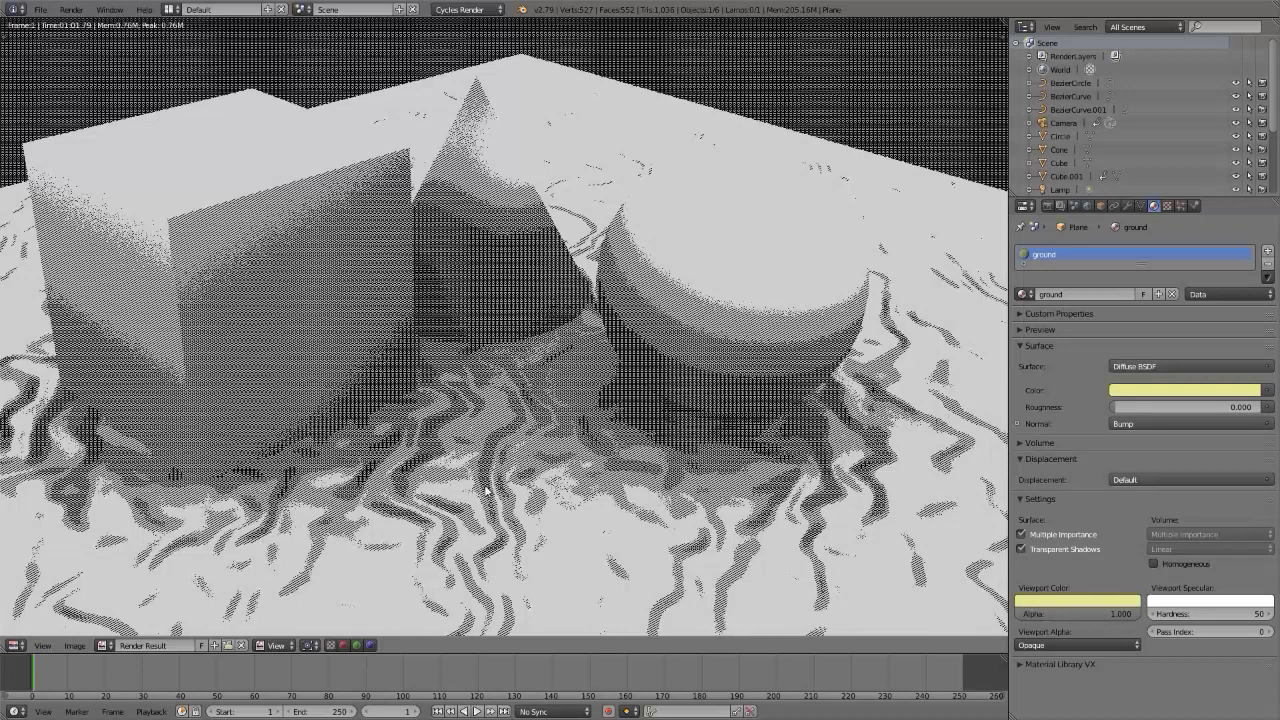
key("ctrl+Up")
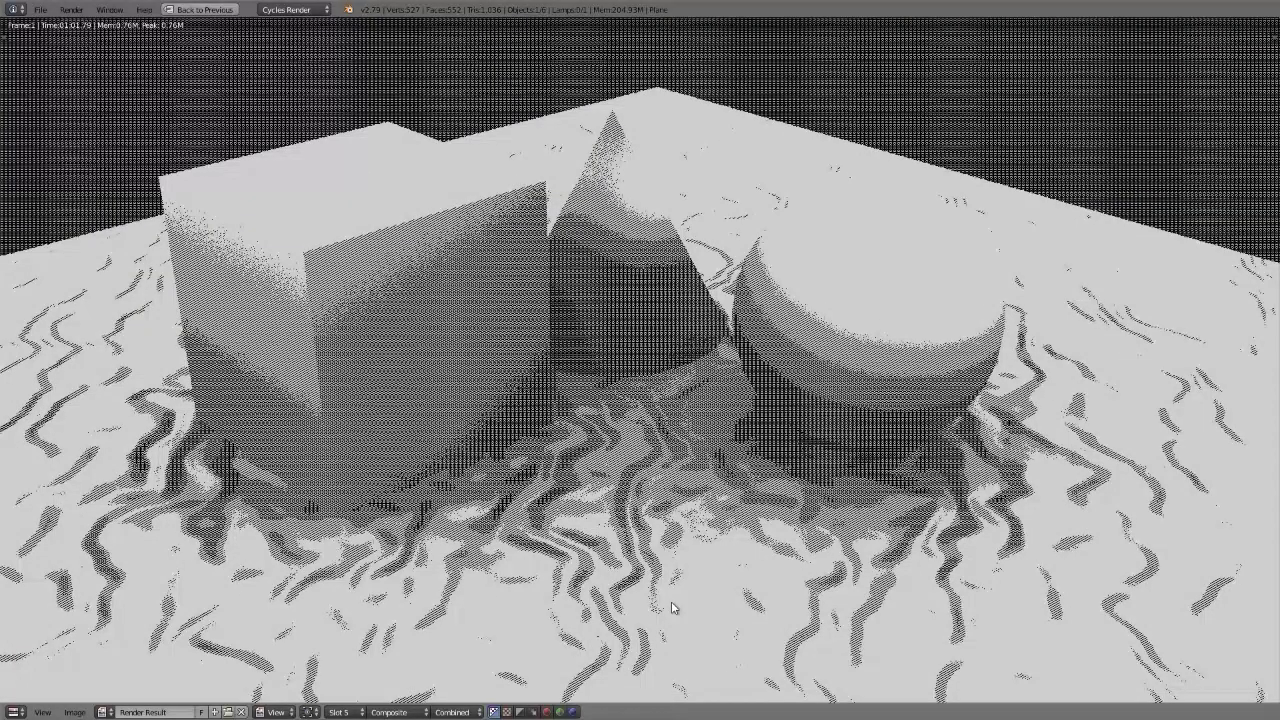
key("KP_1")
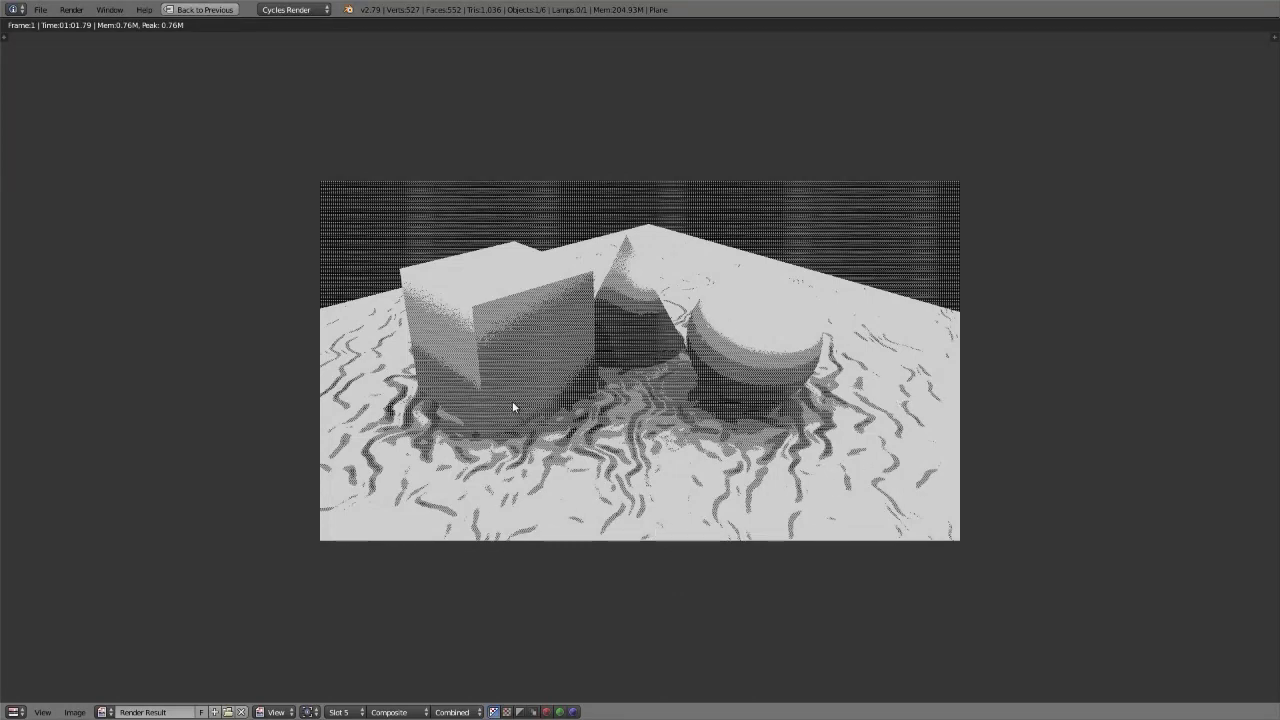
key("KP_2")
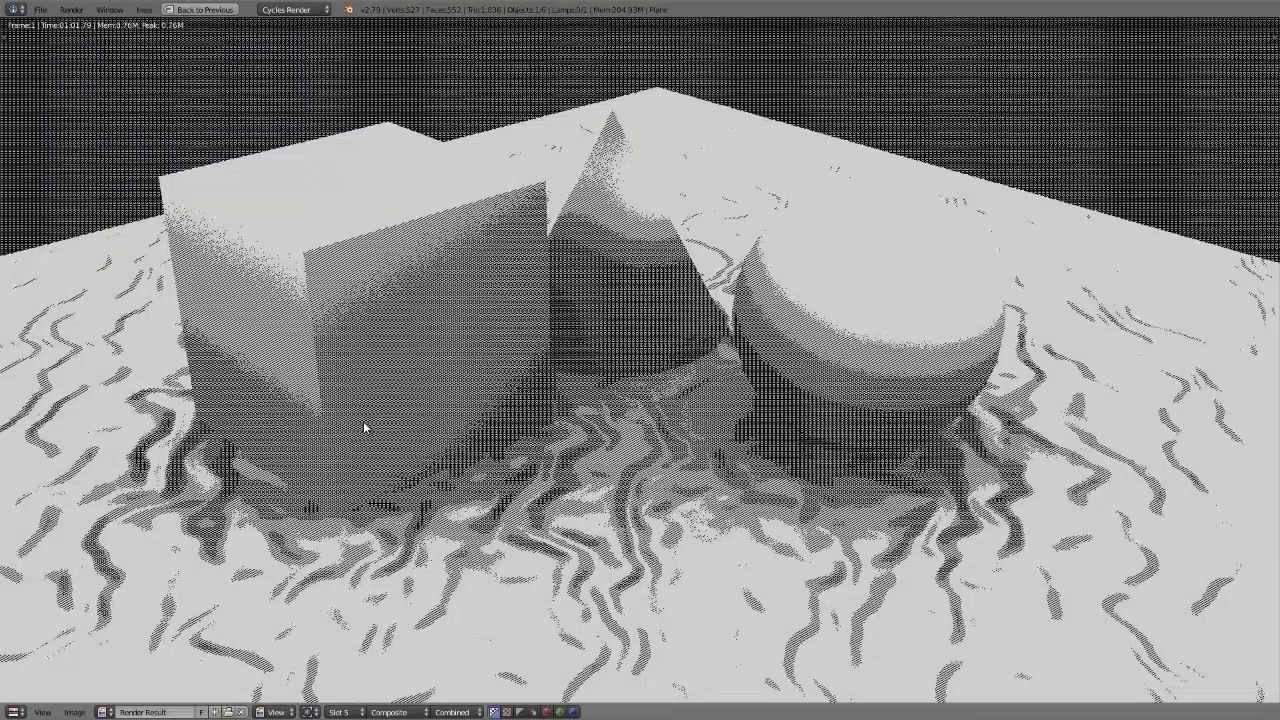
key("Escape")
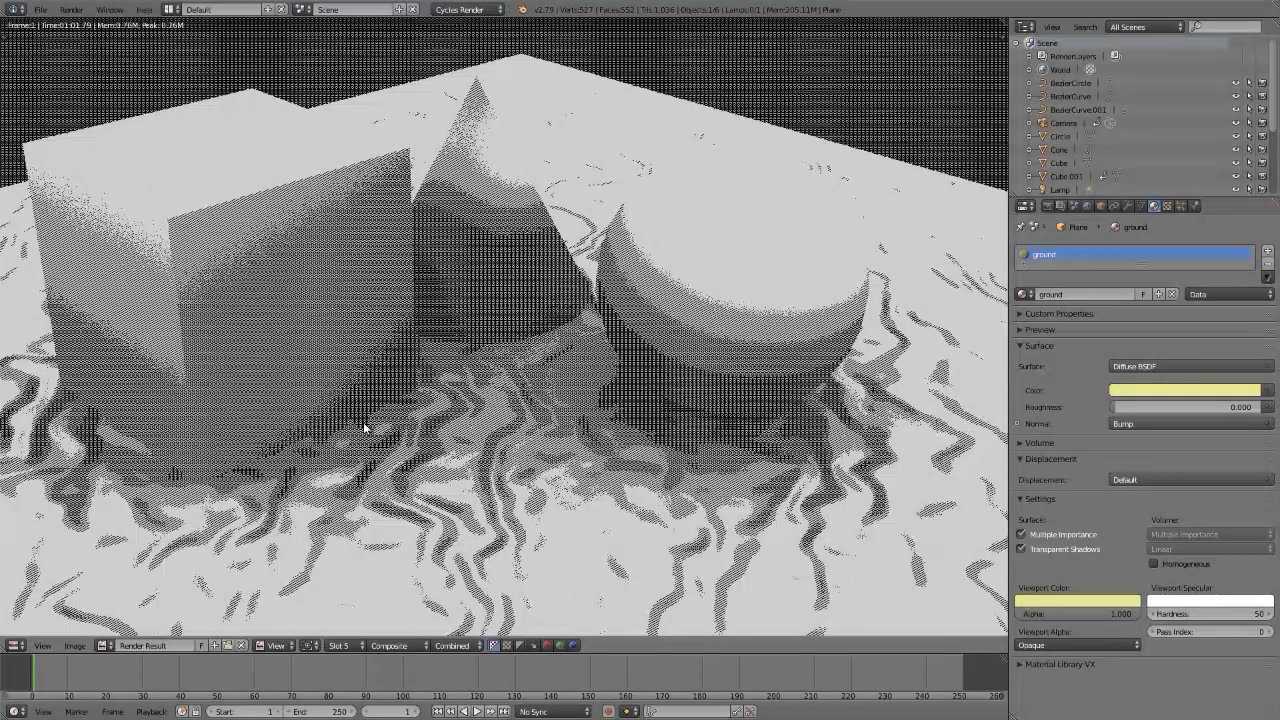
key("shift+F3")
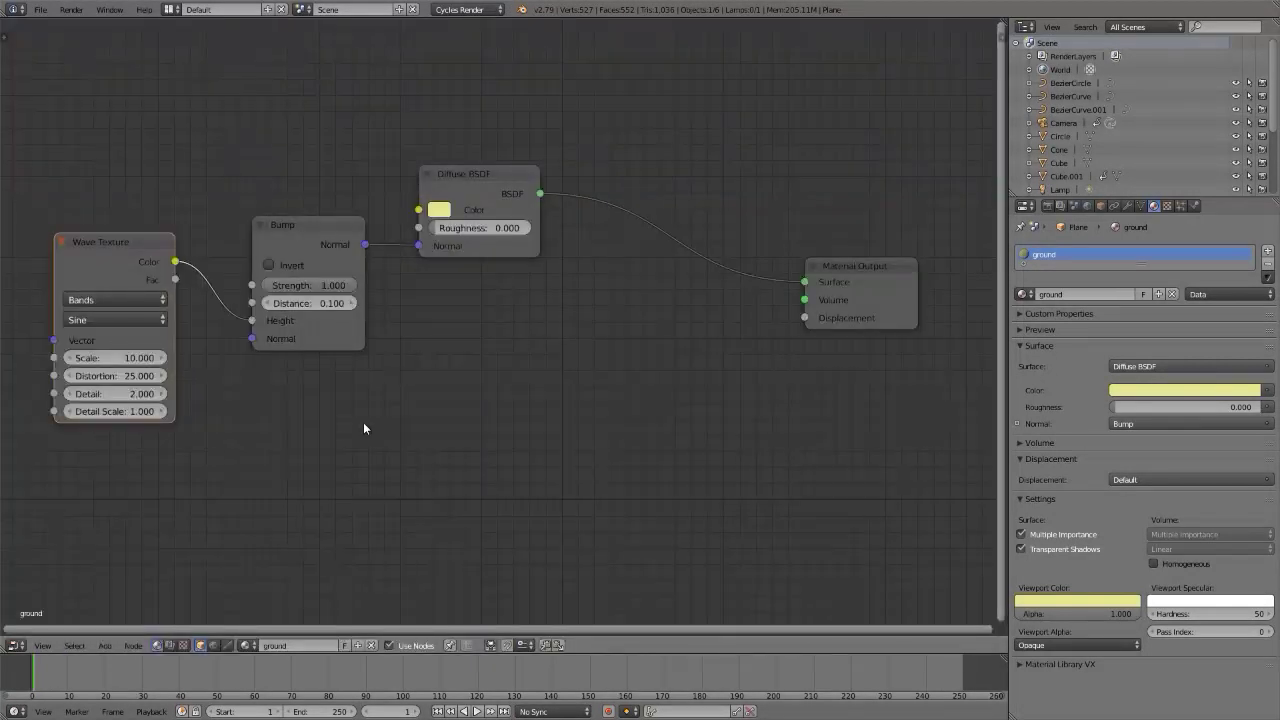
Show the 3D view and examine the ground plane's mesh in Edit Mode with wireframe shading
key("shift+F5")
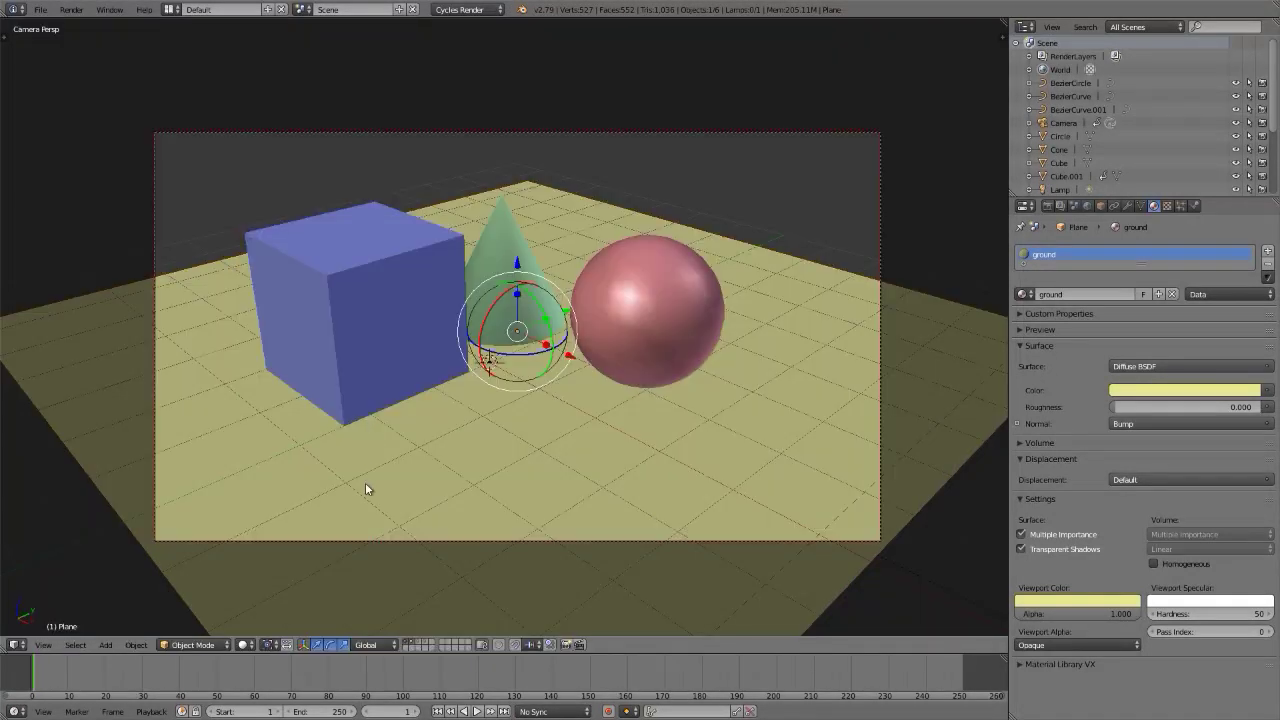
key("Tab")
key("z")
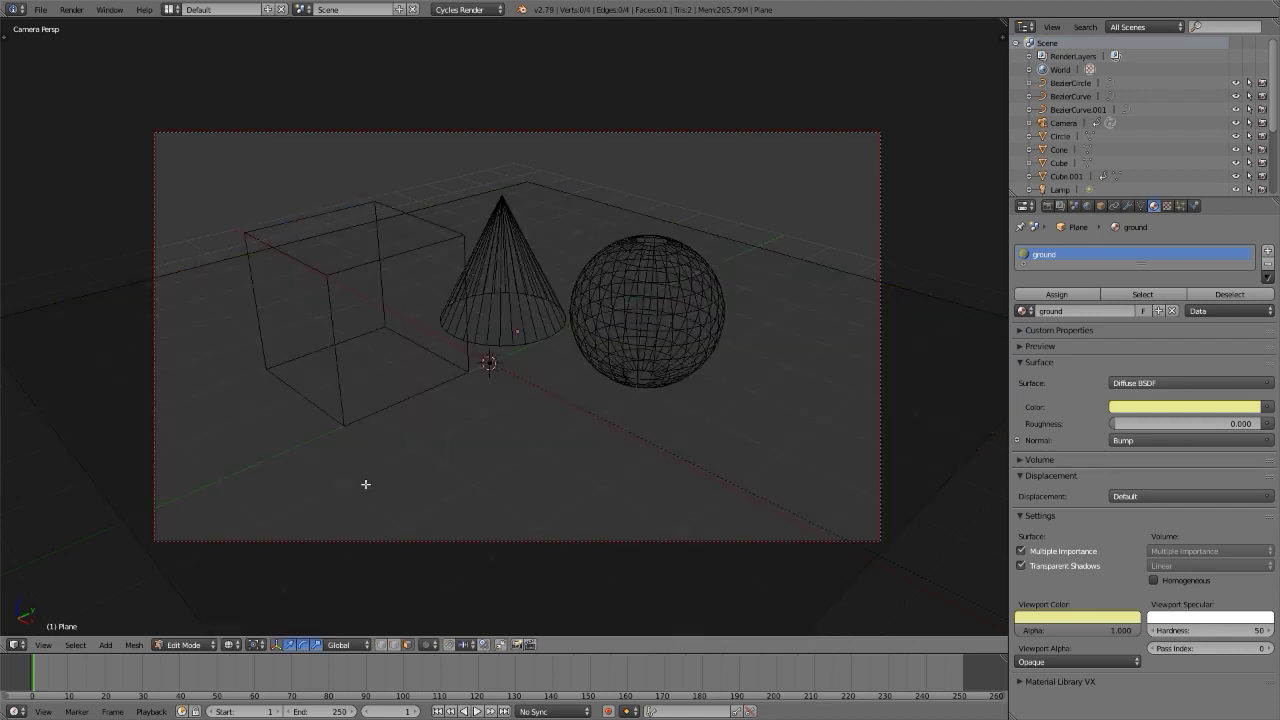
key("a")
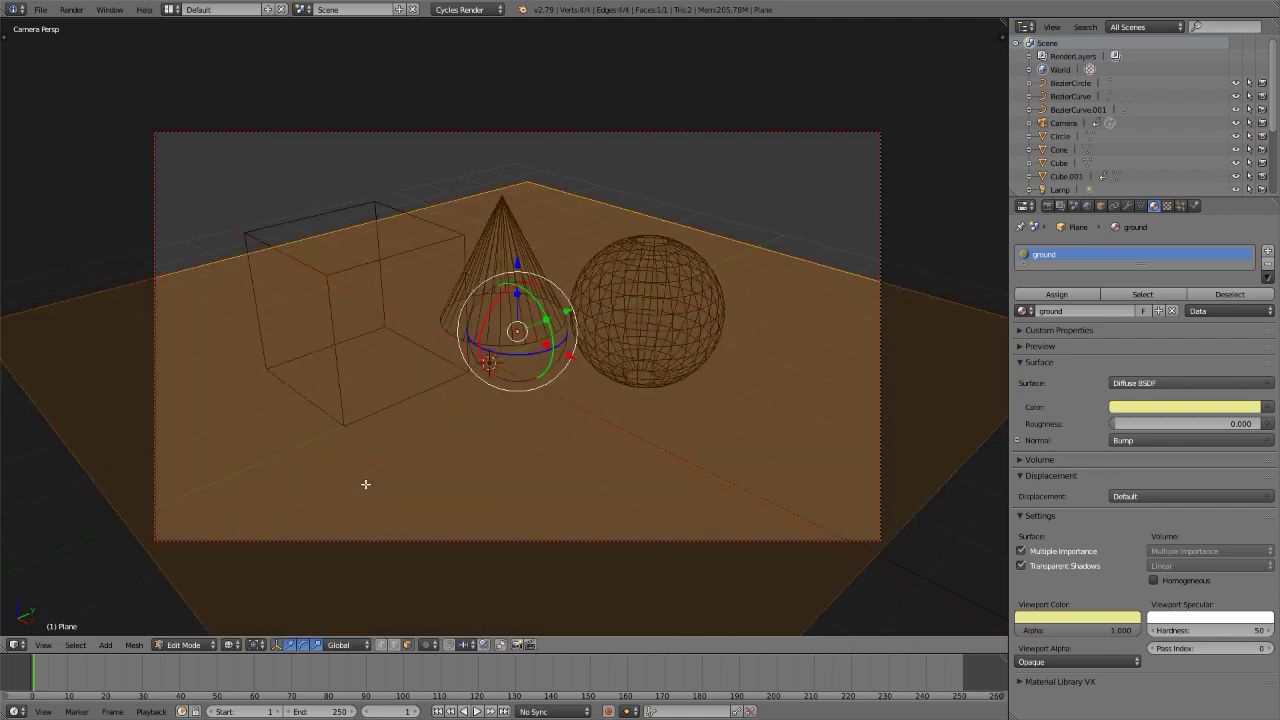
key("Tab")
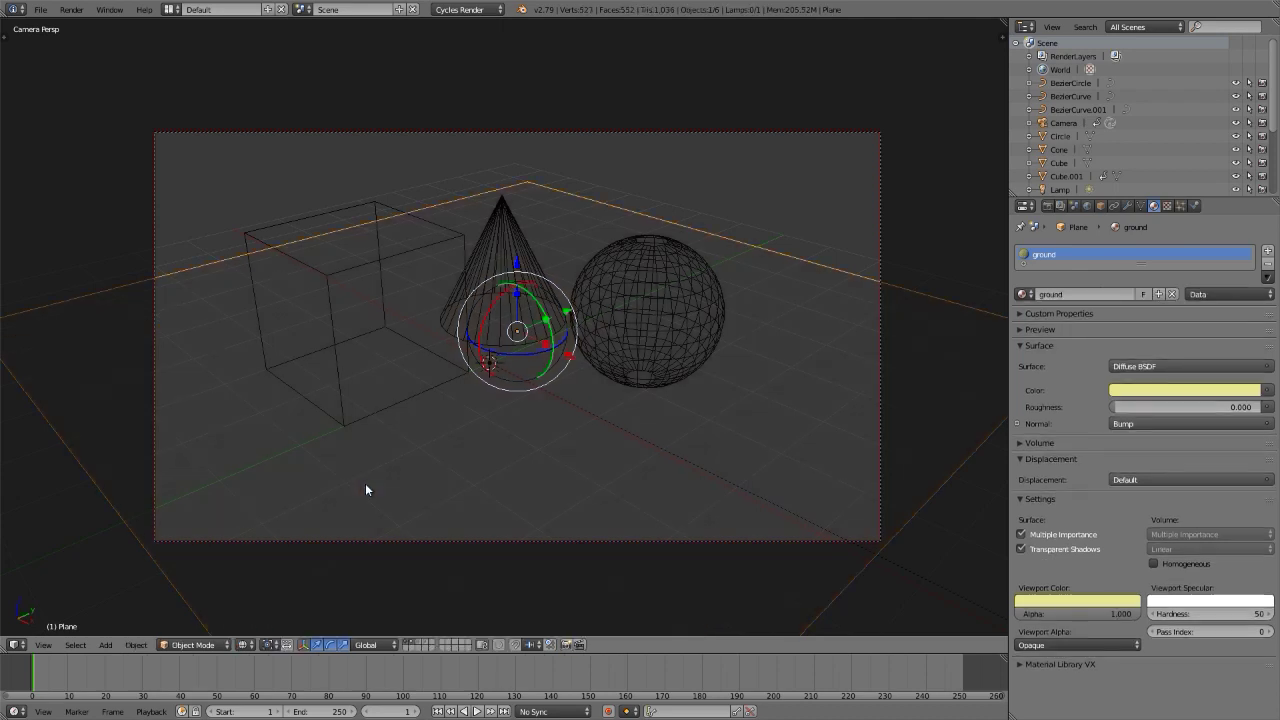
key("z")
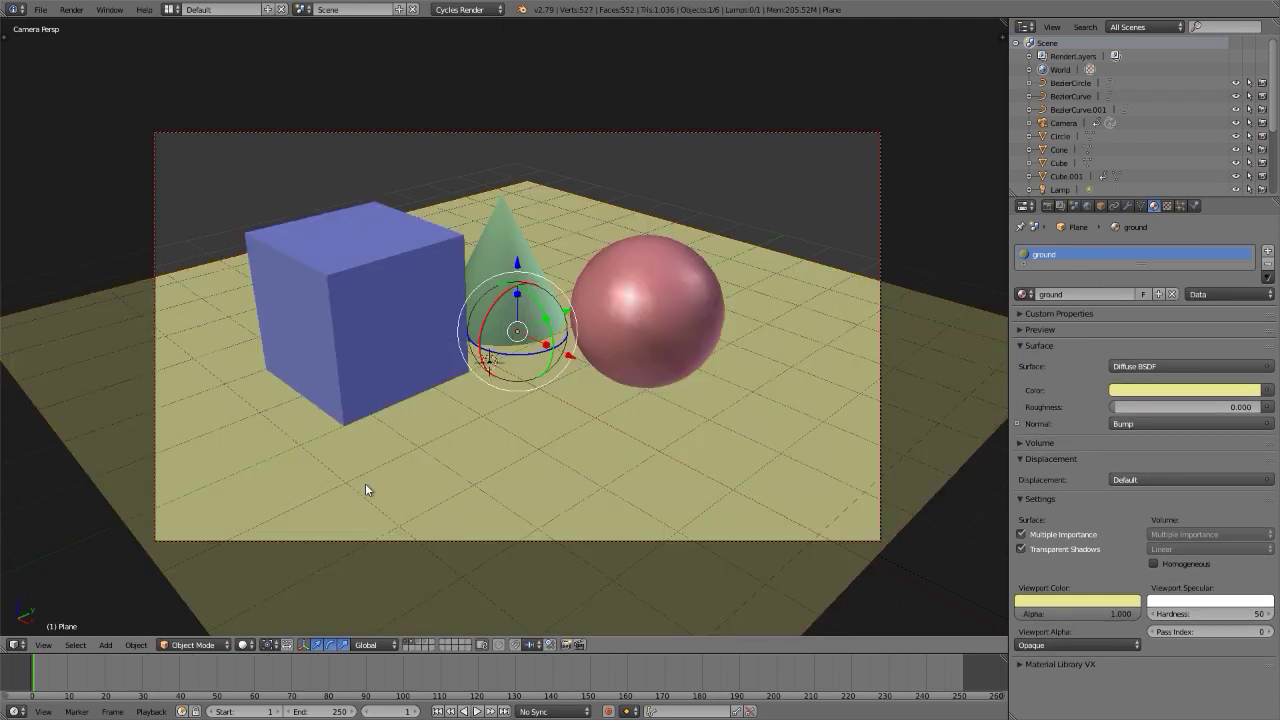
Switch to the Compositing layout and watch the rendered animation objects hatching 010001-0010.mkv full screen in VLC media player, closing the player when done
key("ctrl+Left")
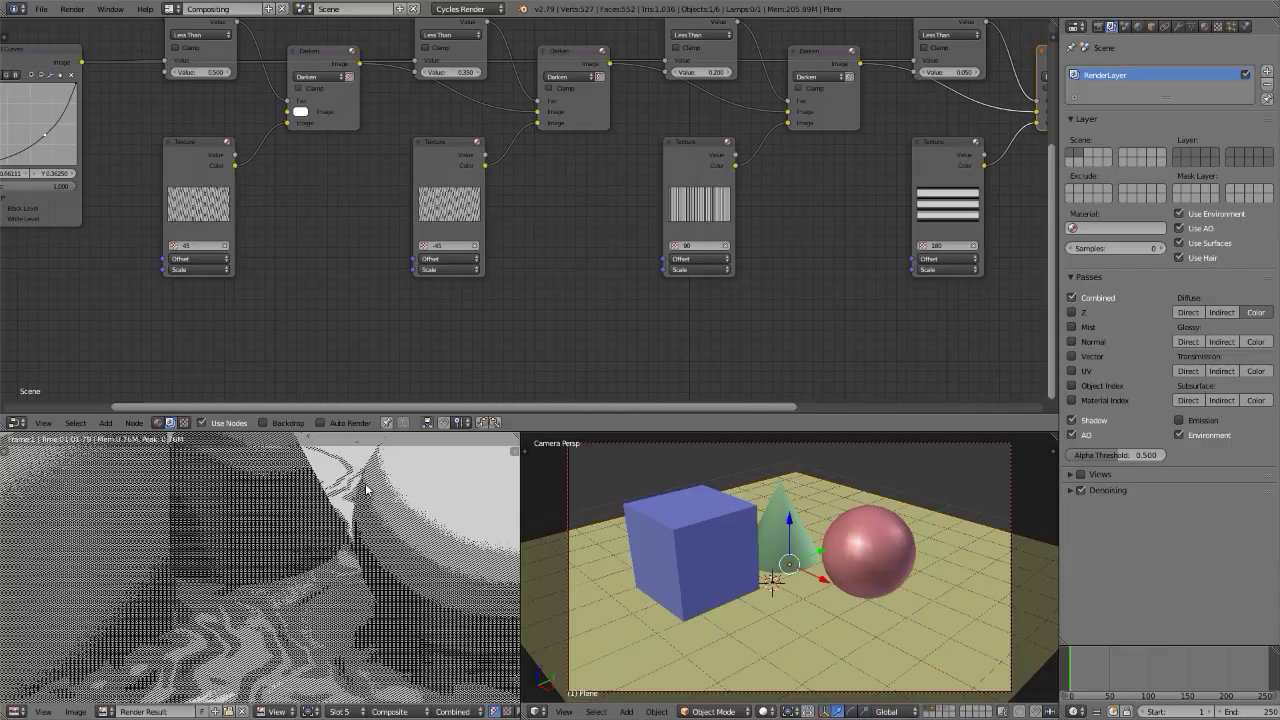
key("ctrl+Up")
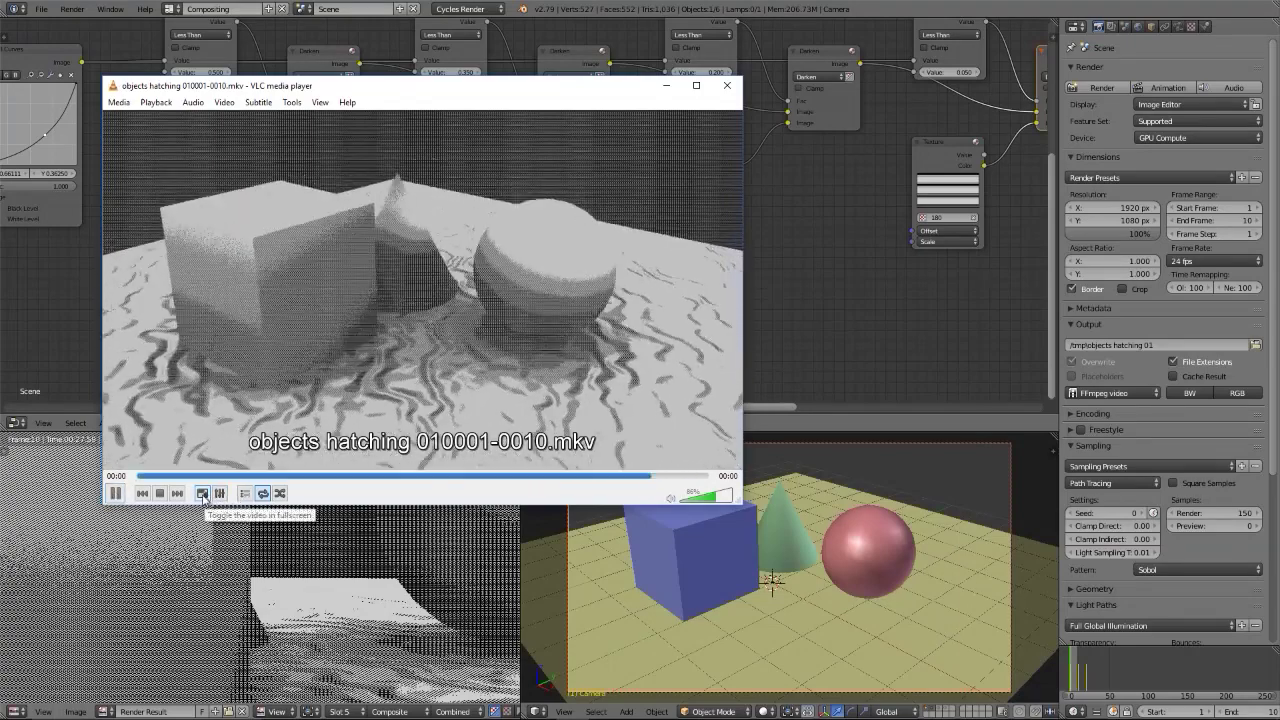
left_click(202, 493)
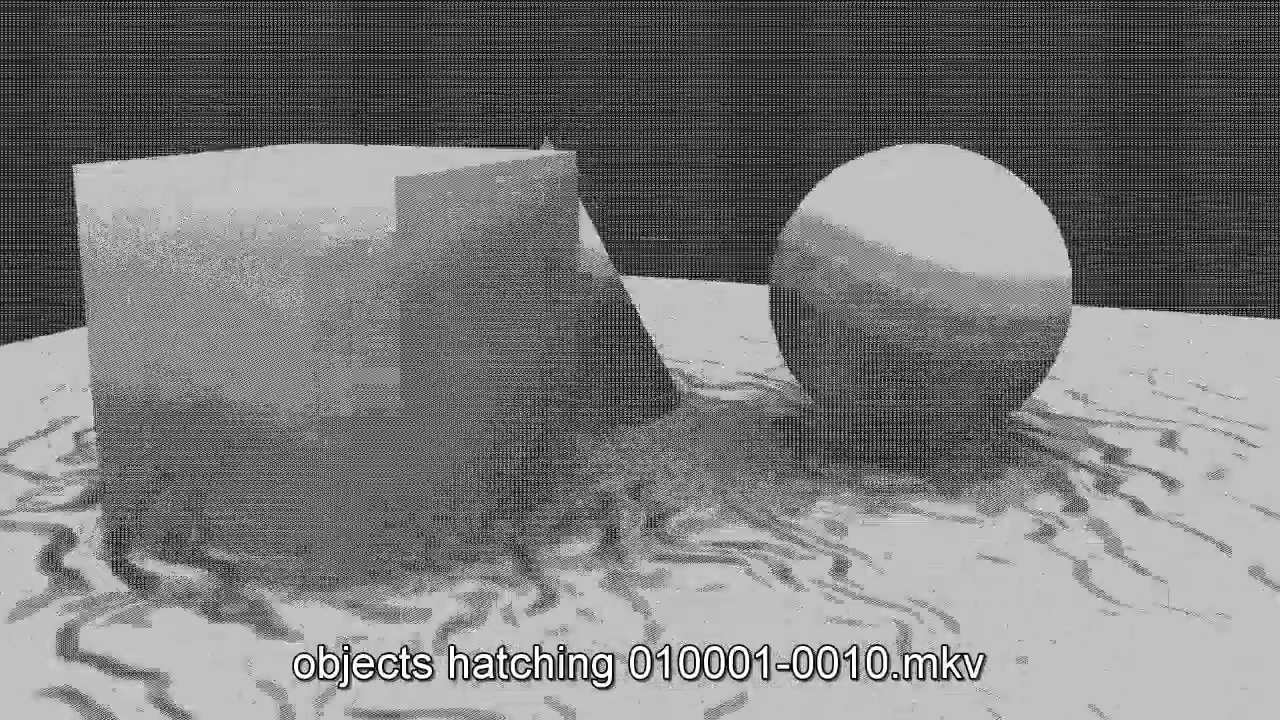
key("Escape")
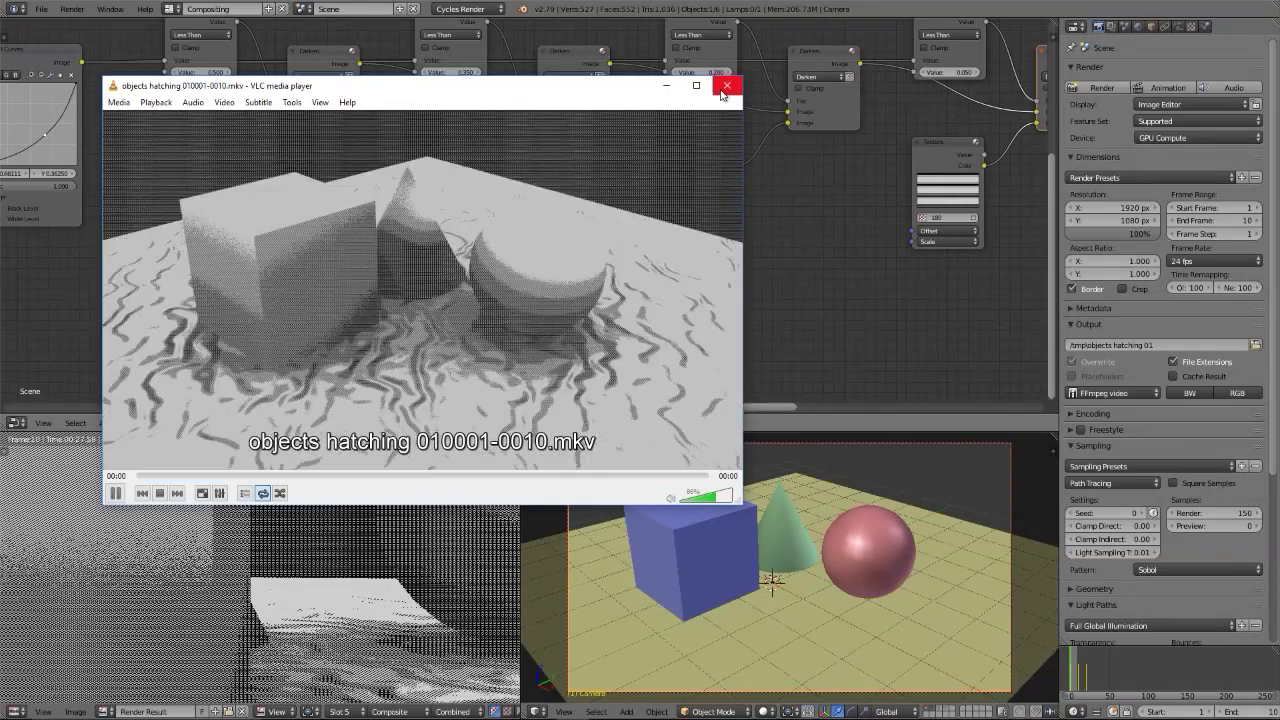
left_click(725, 86)
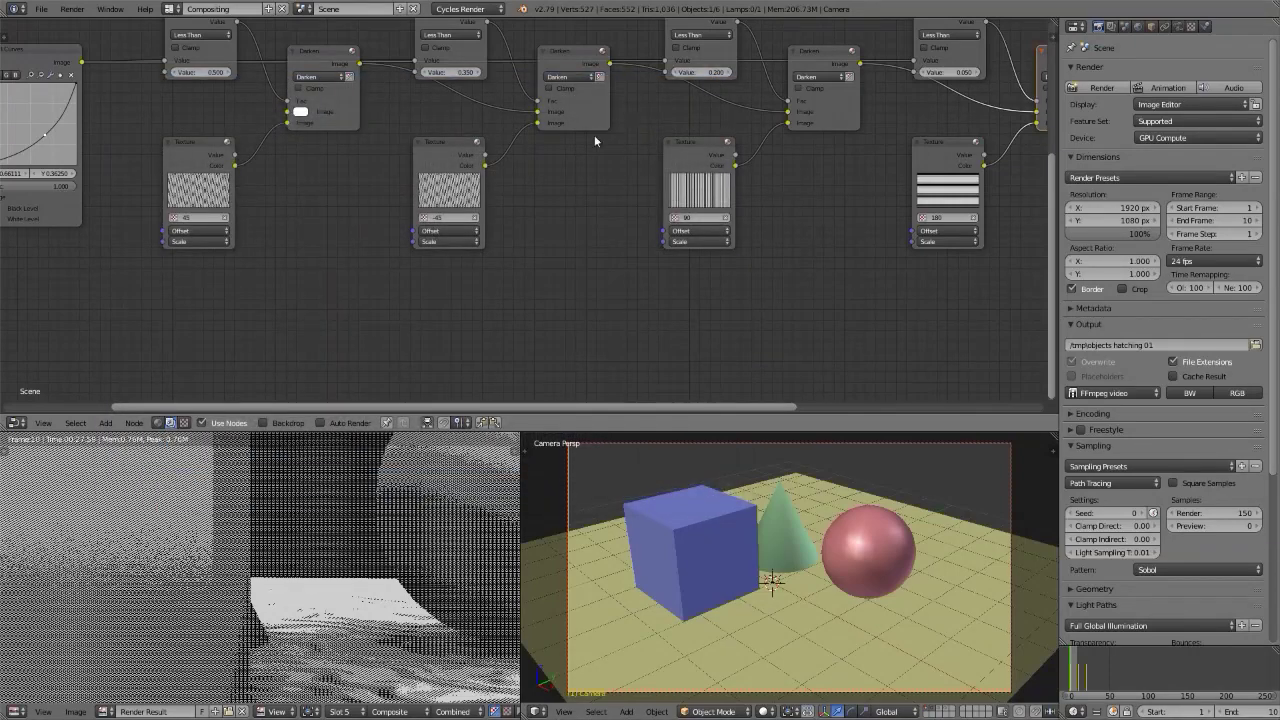
In the Default layout, go to frame 11, show only layer 2 with the house facade and use rendered shading
key("ctrl+Right")
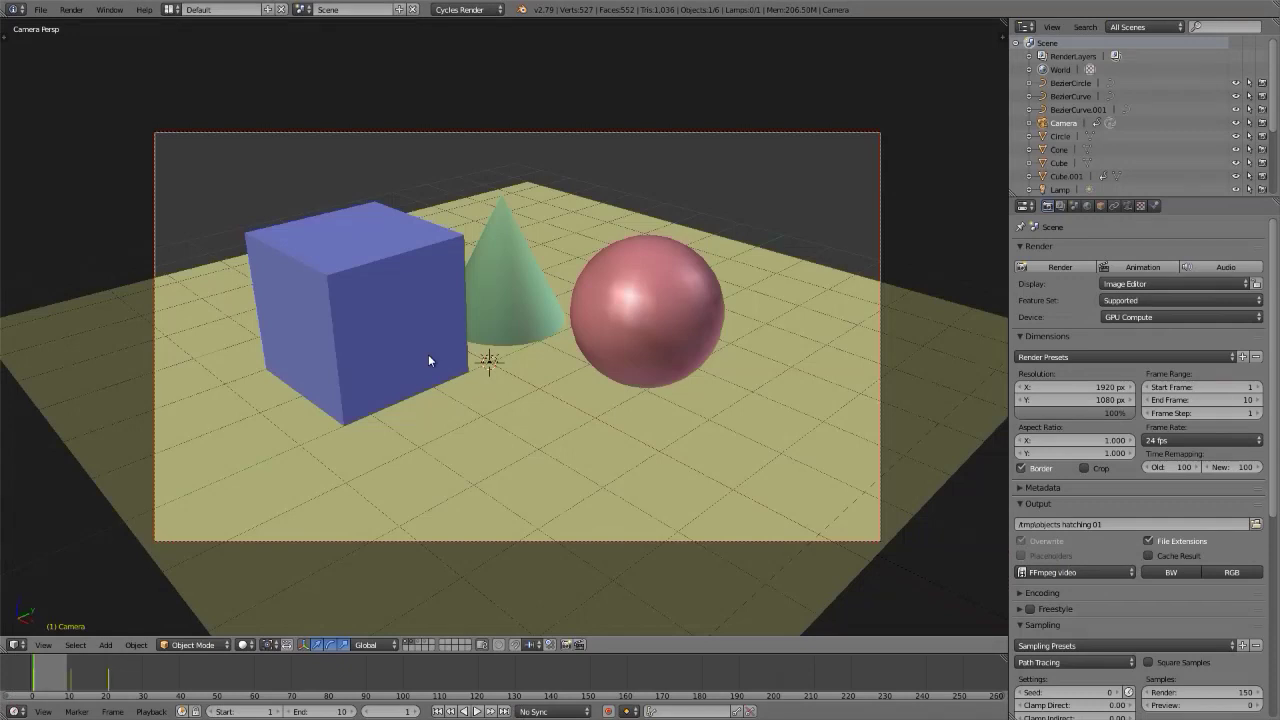
key("Right")
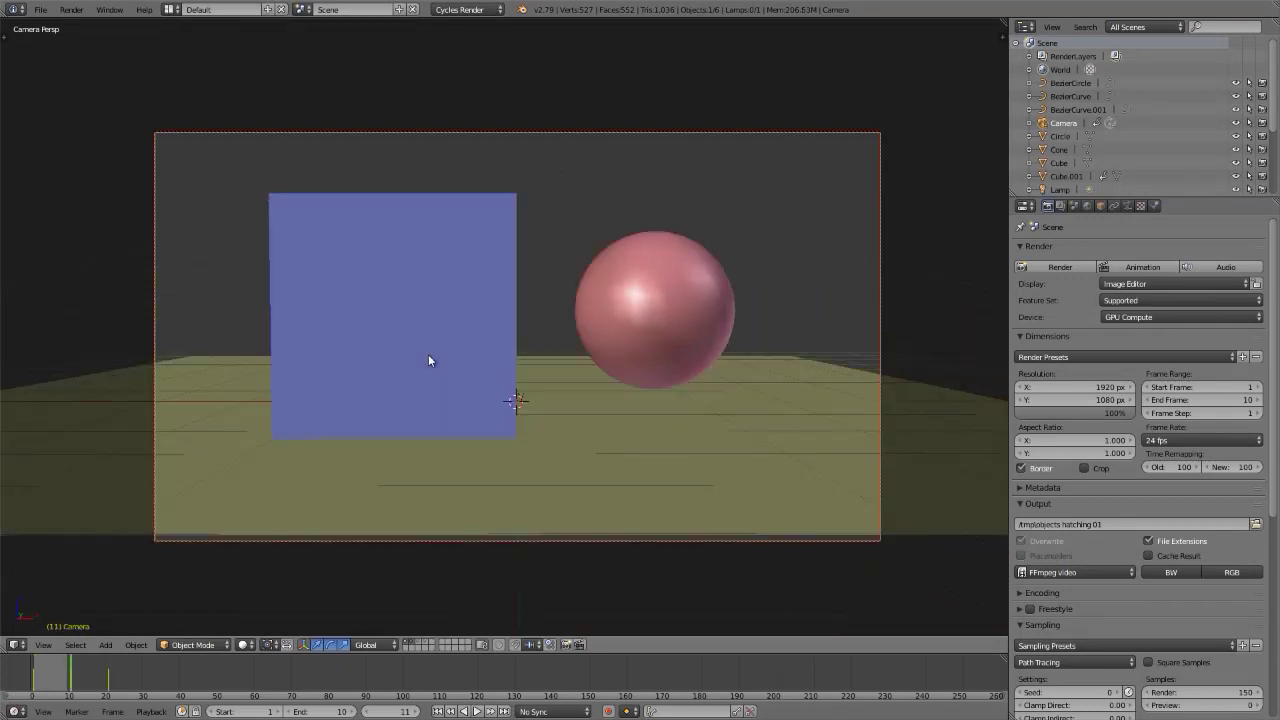
key("2")
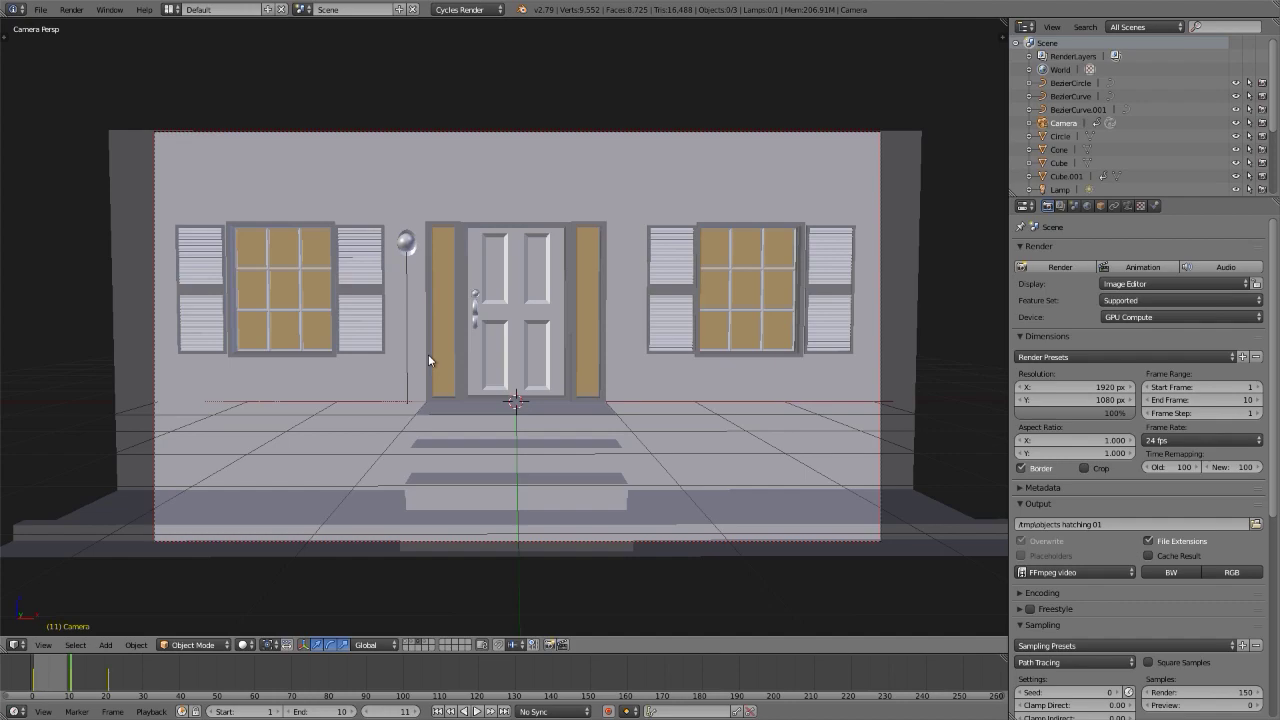
key("shift+z")
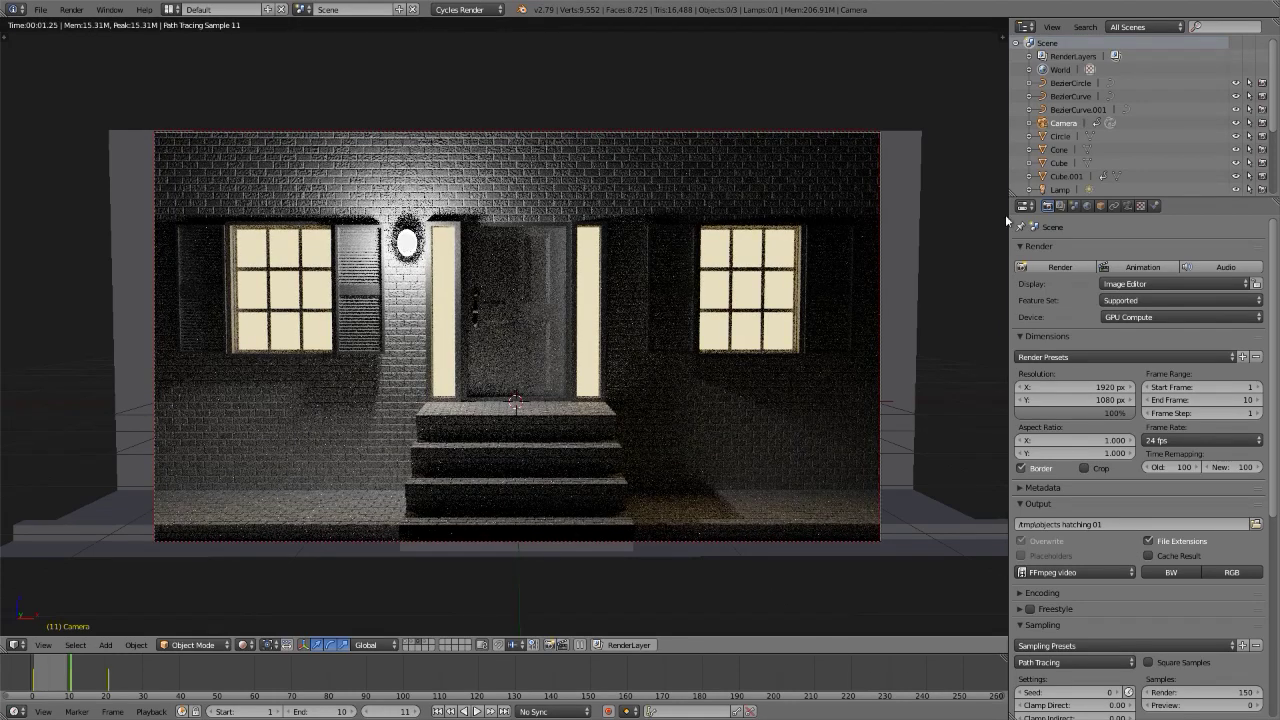
Set the render samples to 250 in the scene's sampling settings
left_click(1061, 206)
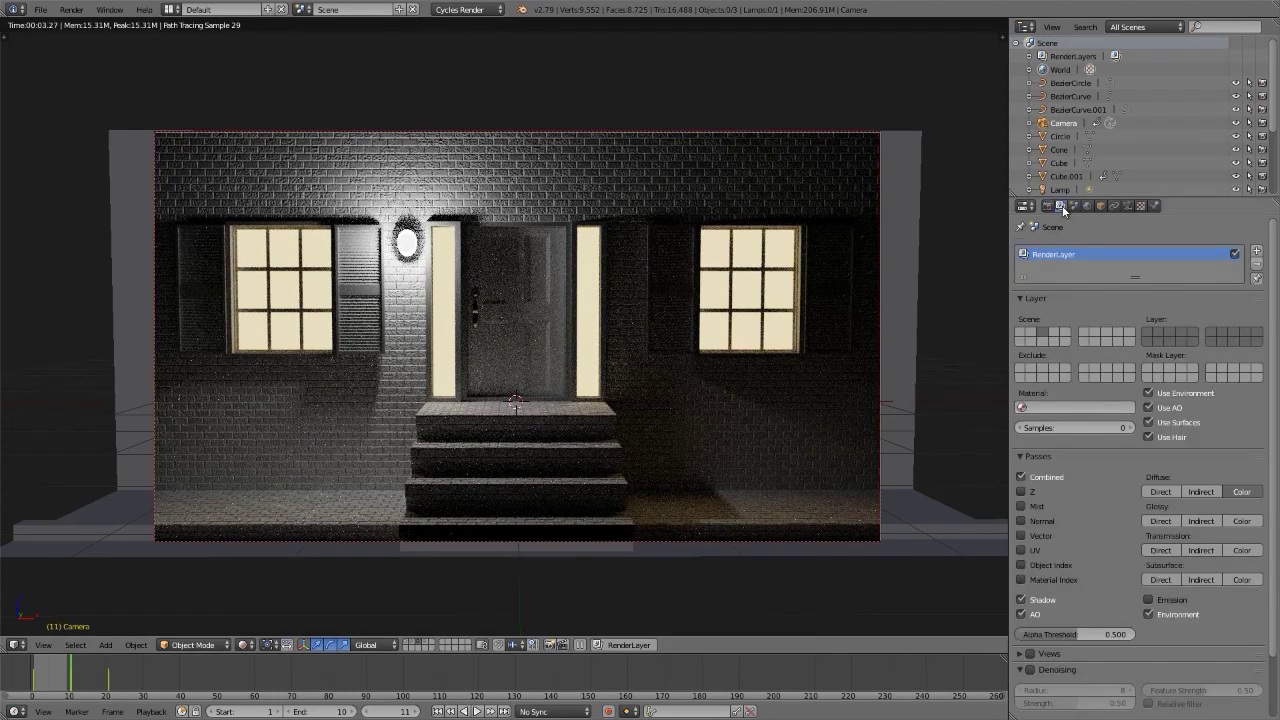
left_click(1048, 206)
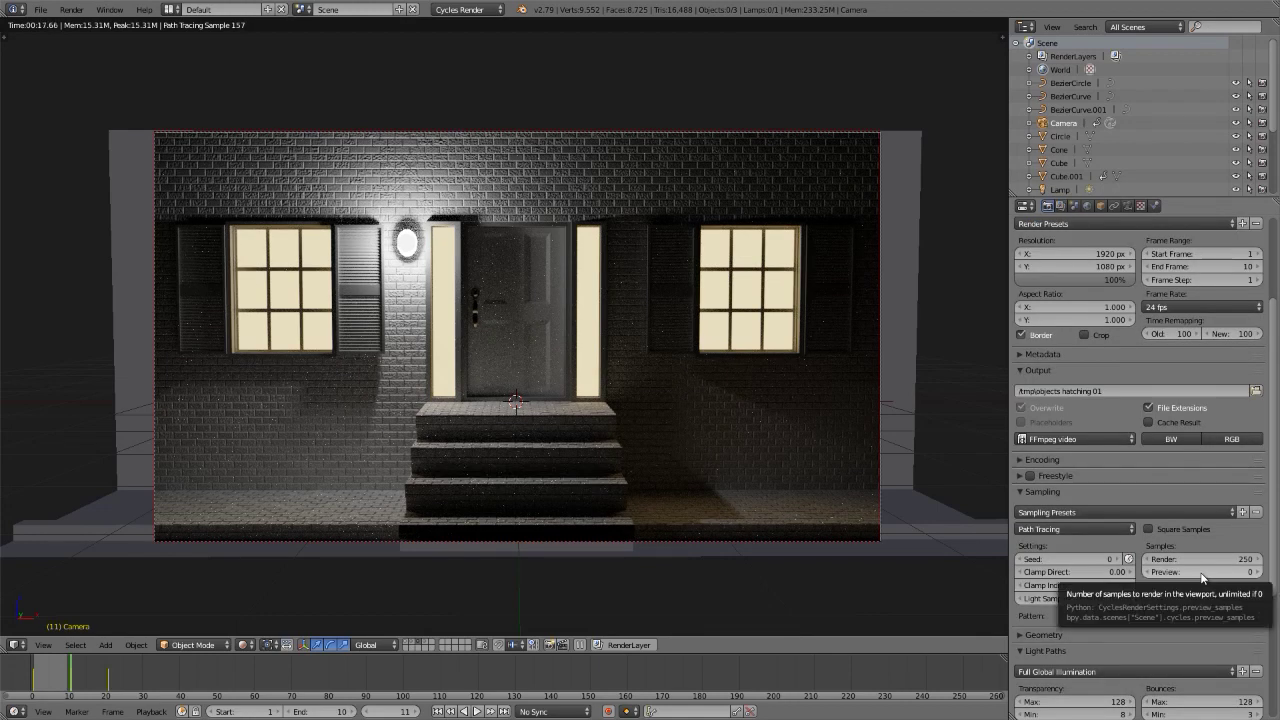
left_click(1200, 572)
key("Return")
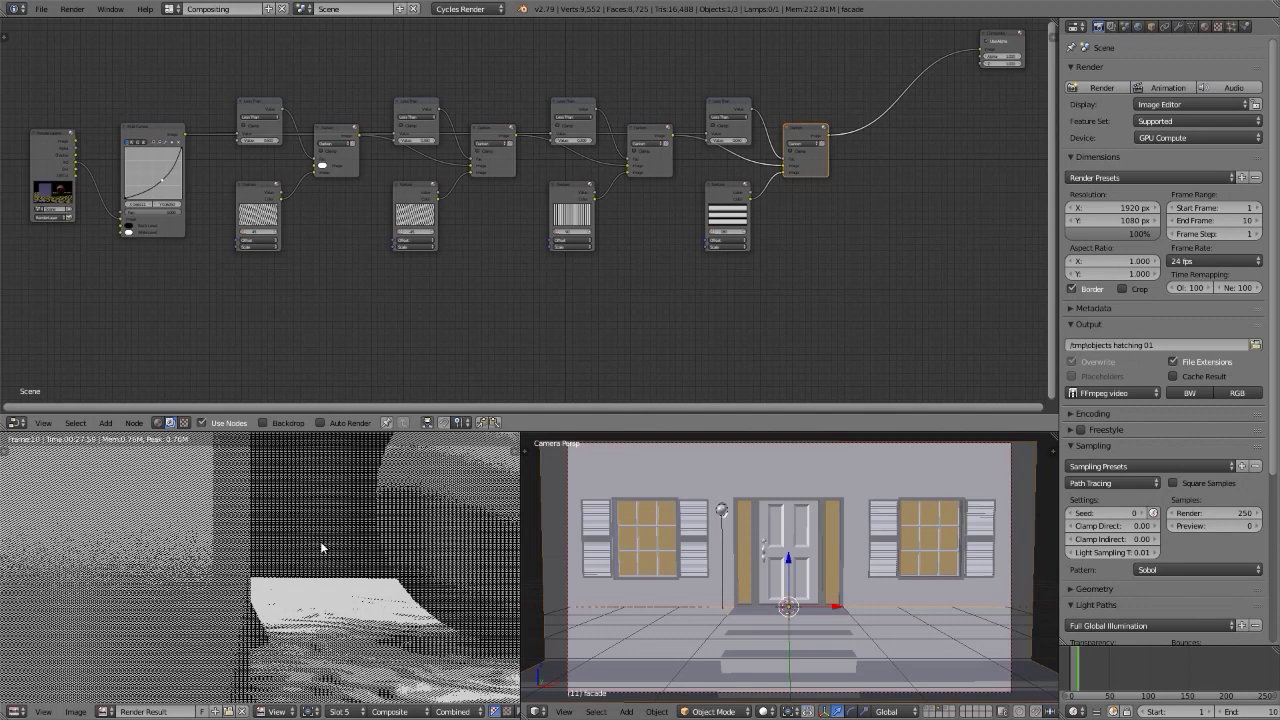
Render the house facade into render slot 2 and inspect the hatched result at full size
key("2")
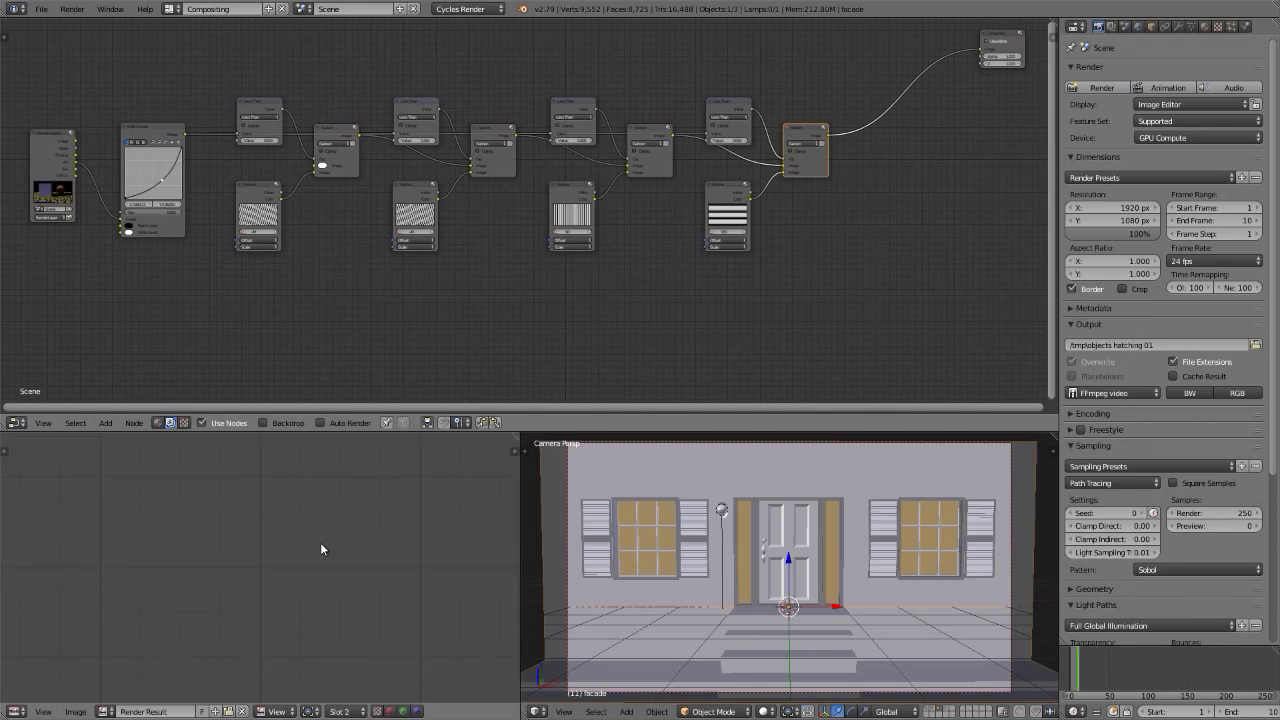
key("F12")
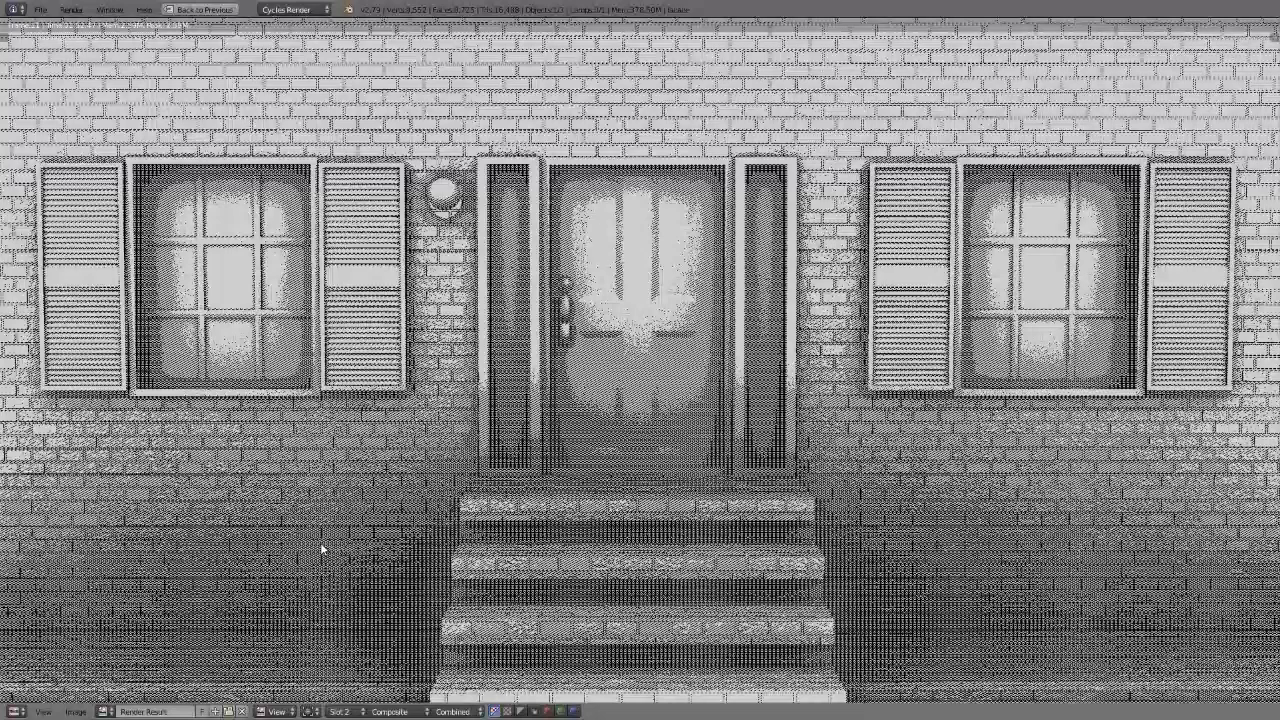
key("Escape")
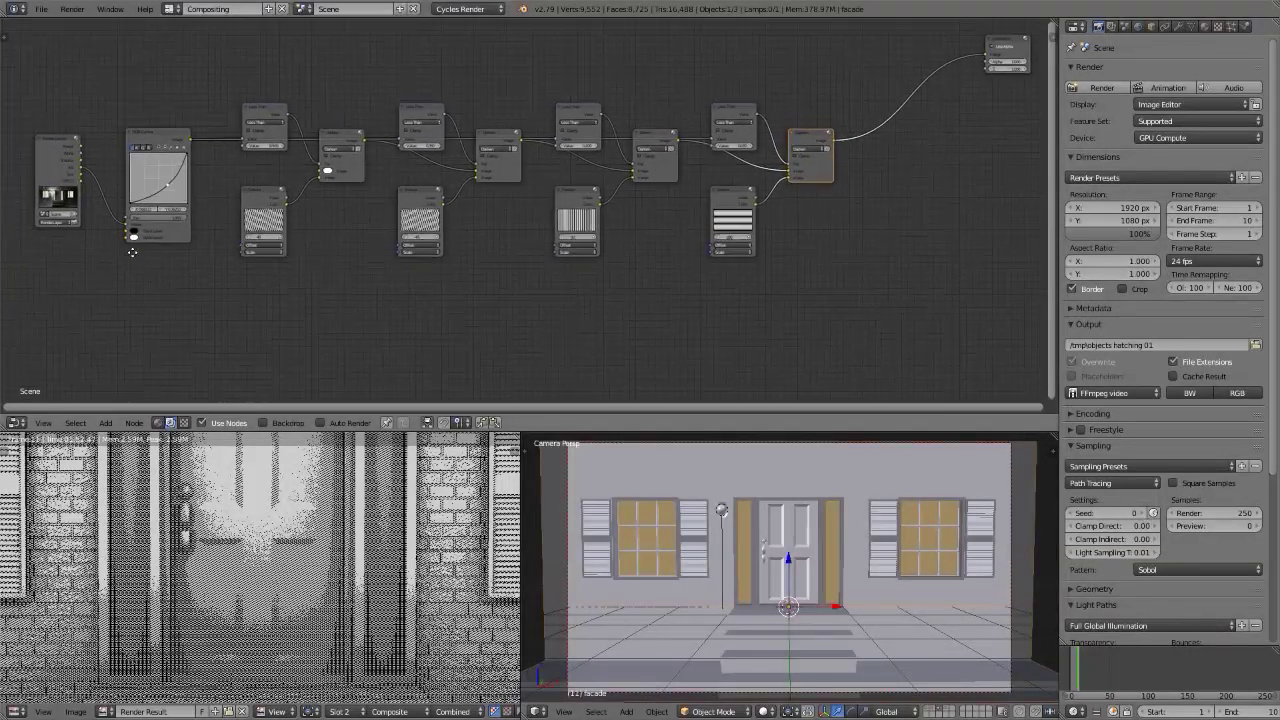
Link the Render Layers node's Image output to the RGB Curves image input in place of AO, and check the composite at full size
scroll(284, 146, "up", 6)
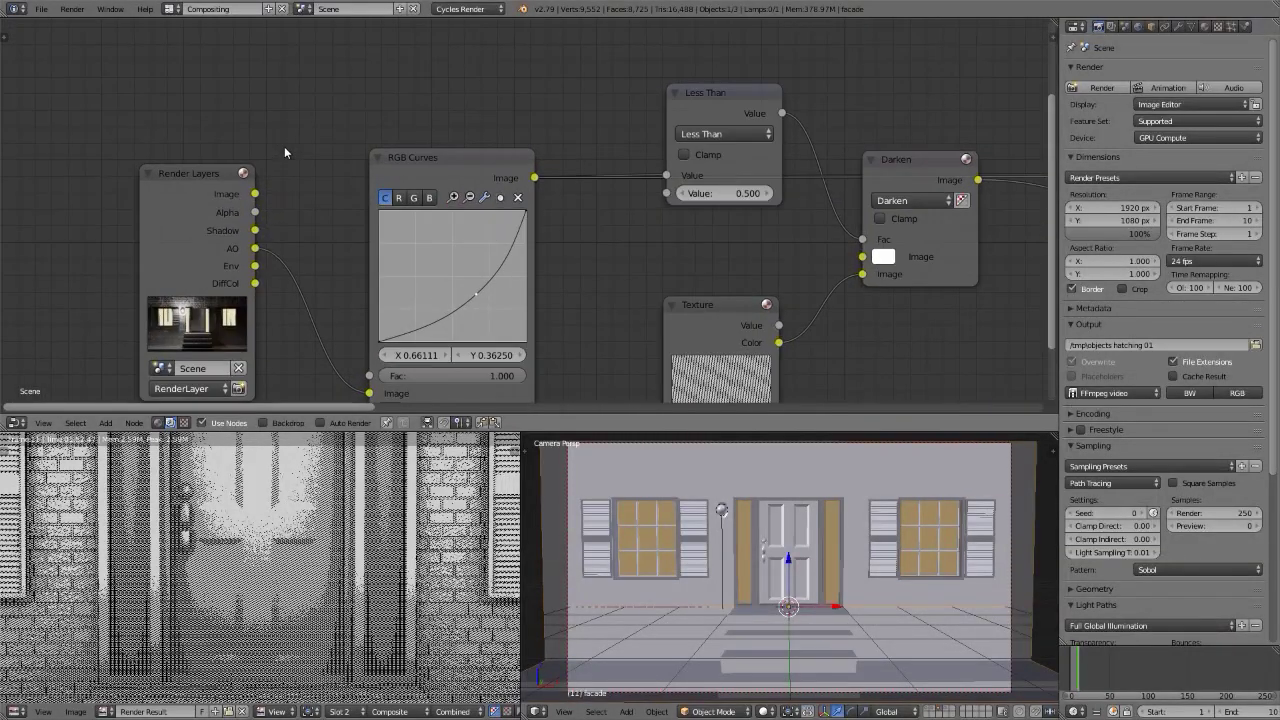
middle_click_drag(284, 146, 312, 78)
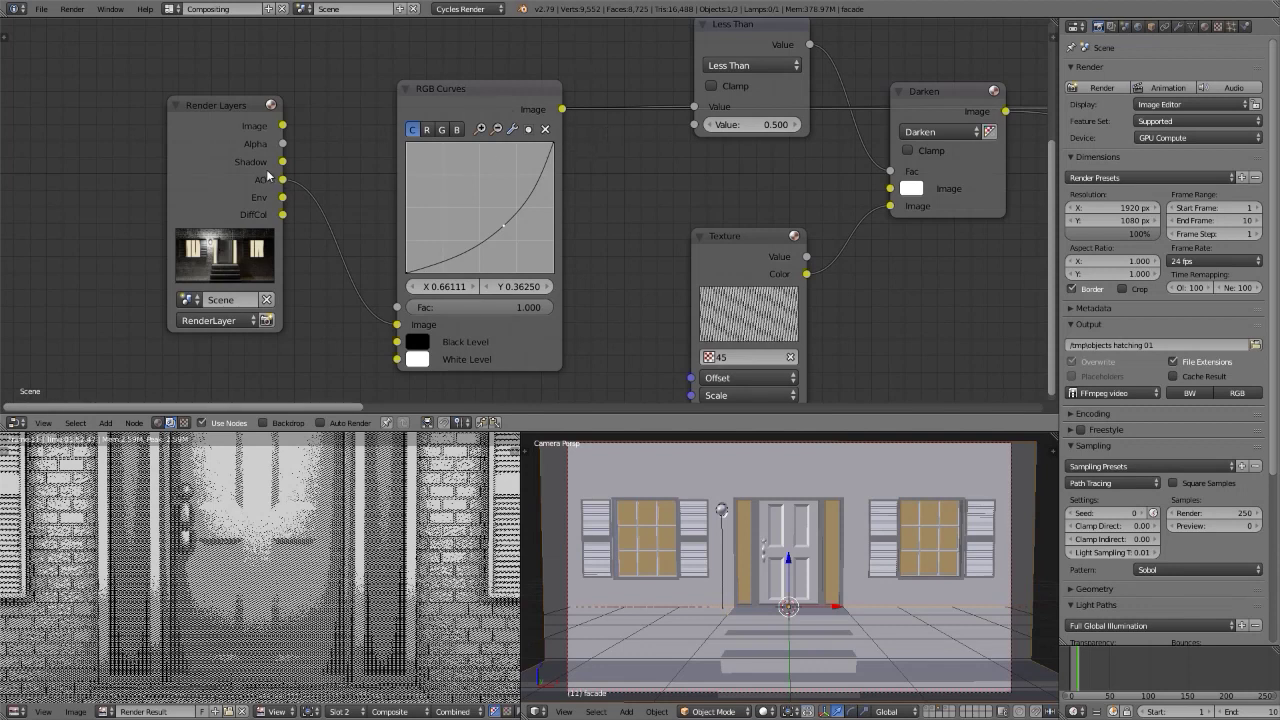
left_click_drag(284, 126, 397, 324)
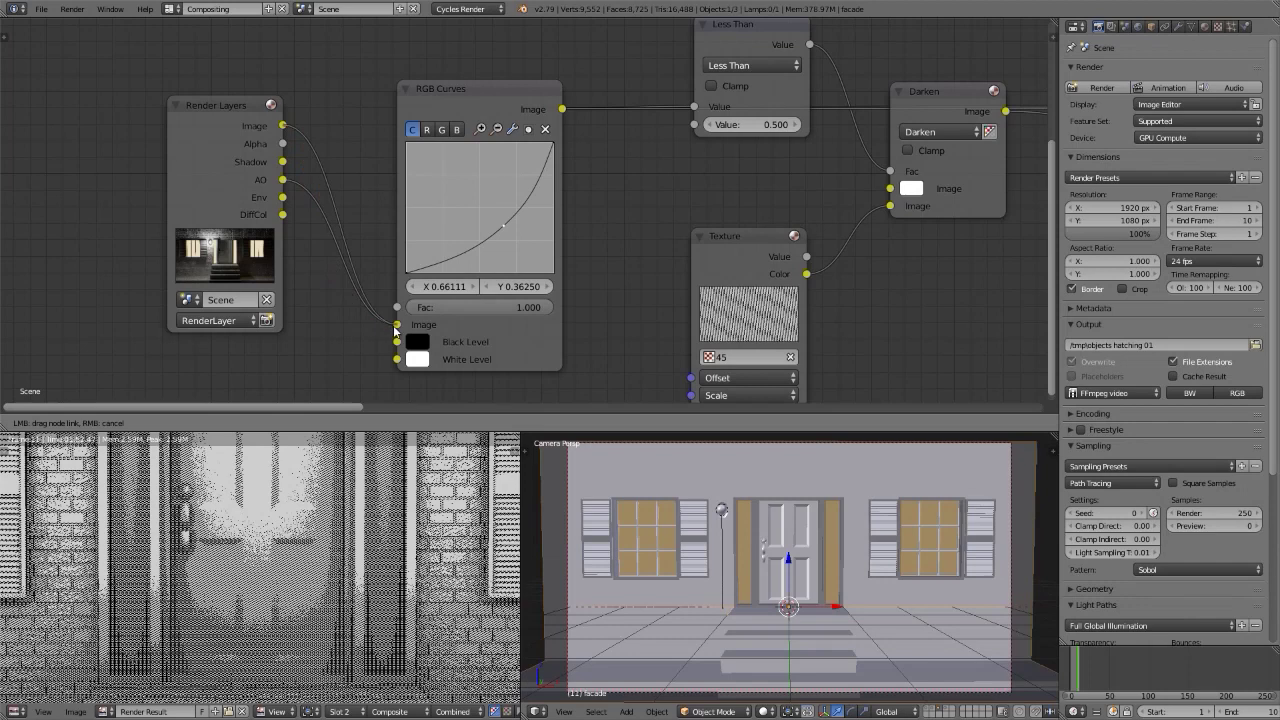
key("ctrl+space")
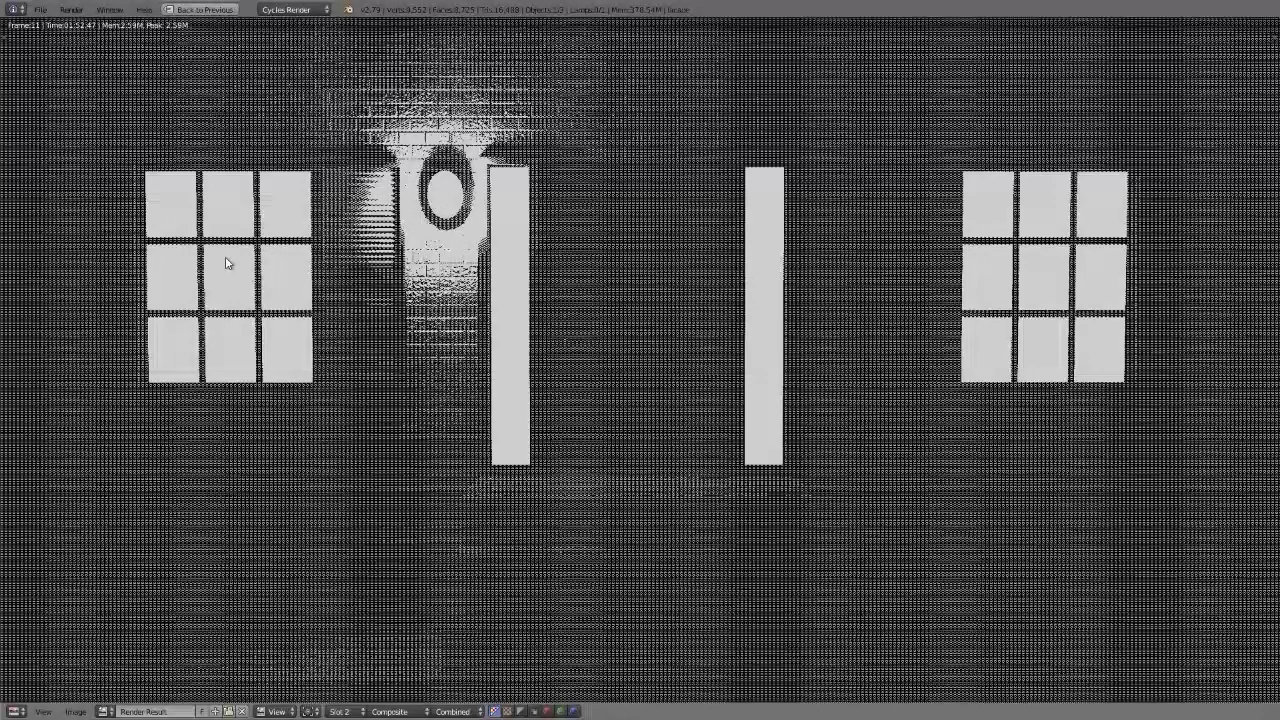
key("Escape")
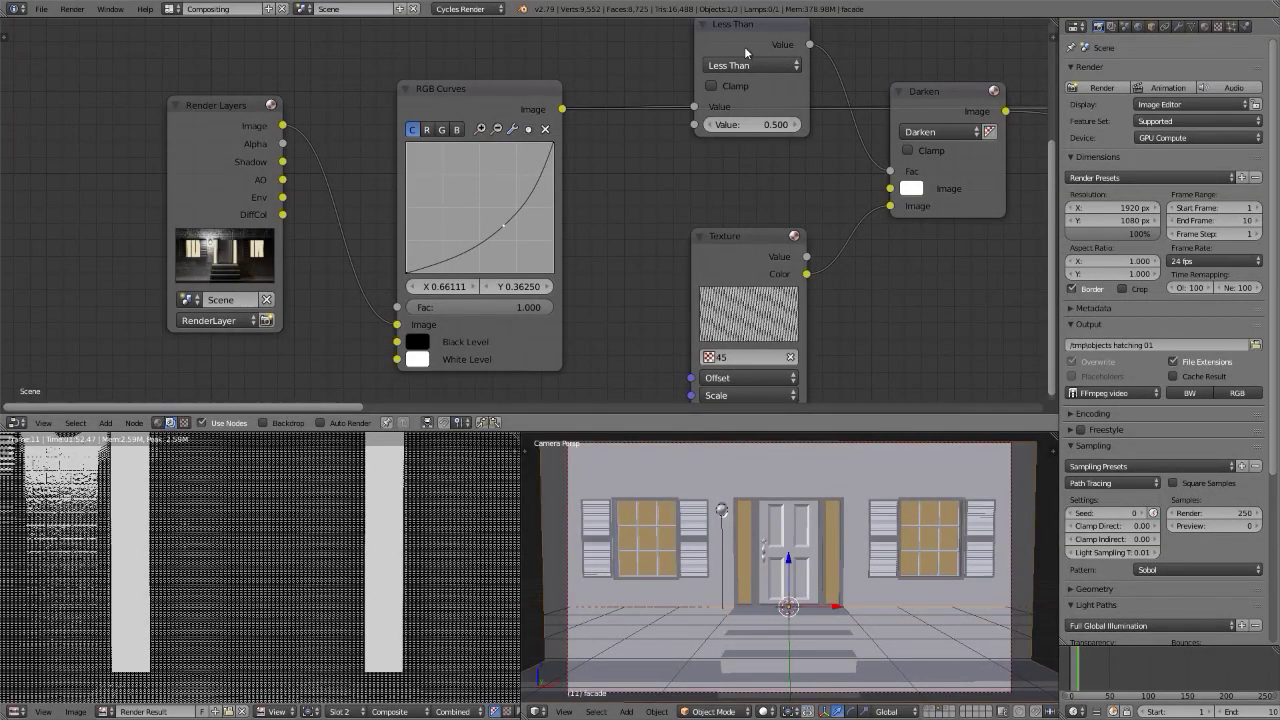
Straighten the RGB curve by moving its middle point to X 0.50000, Y 0.50625, and check the composite at full size
left_click_drag(504, 229, 479, 206)
key("ctrl+space")
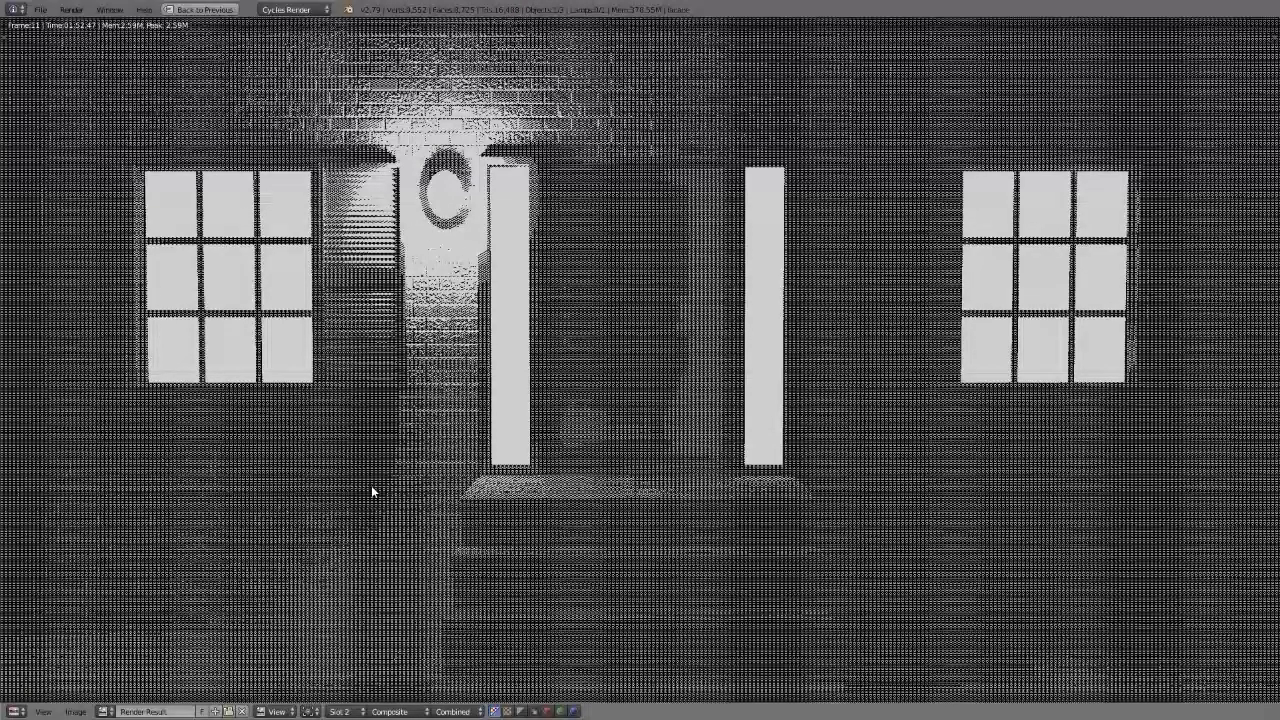
key("ctrl+space")
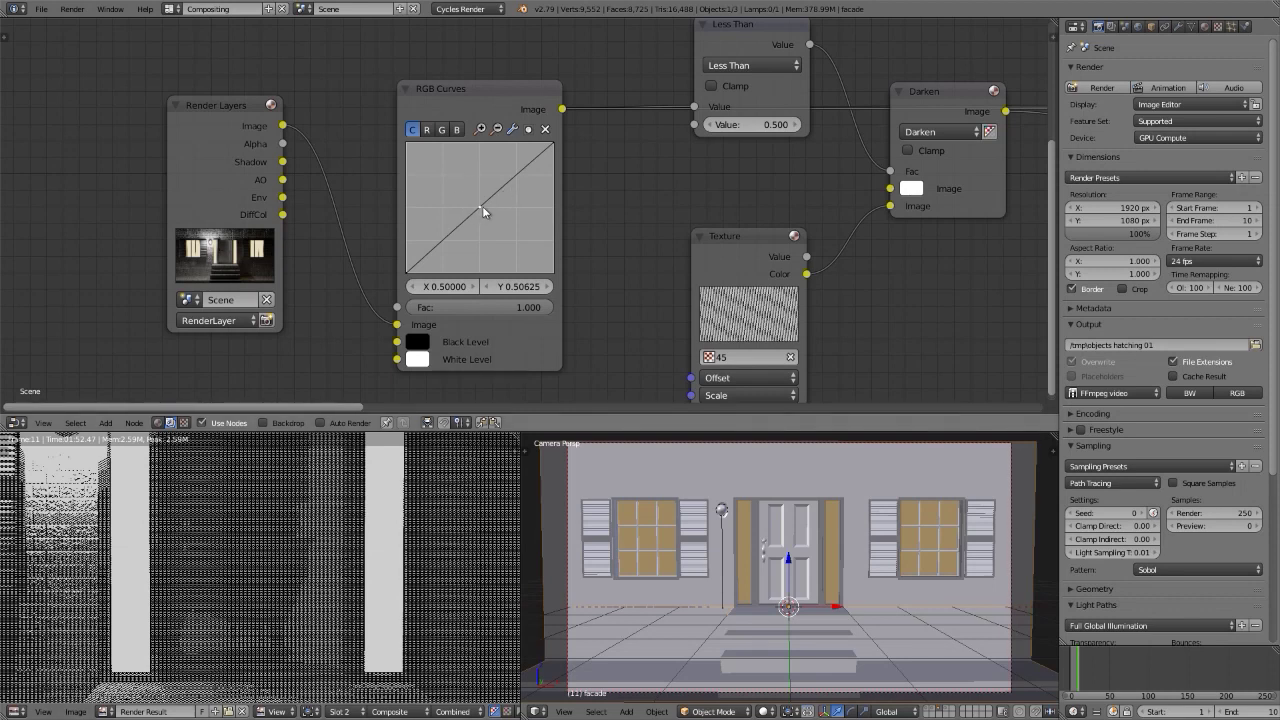
Raise the RGB curve's middle point in successive moves to lighten the hatching on the house facade
left_click_drag(481, 209, 456, 185)
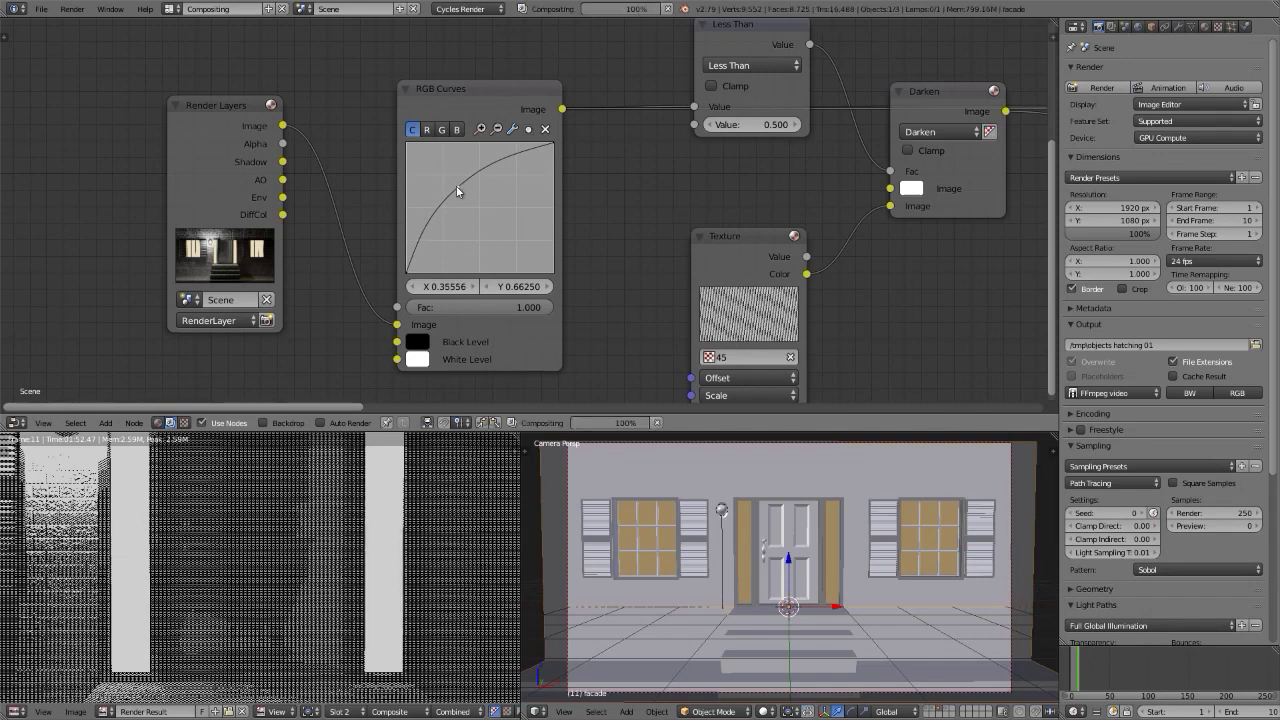
left_click_drag(457, 191, 450, 177)
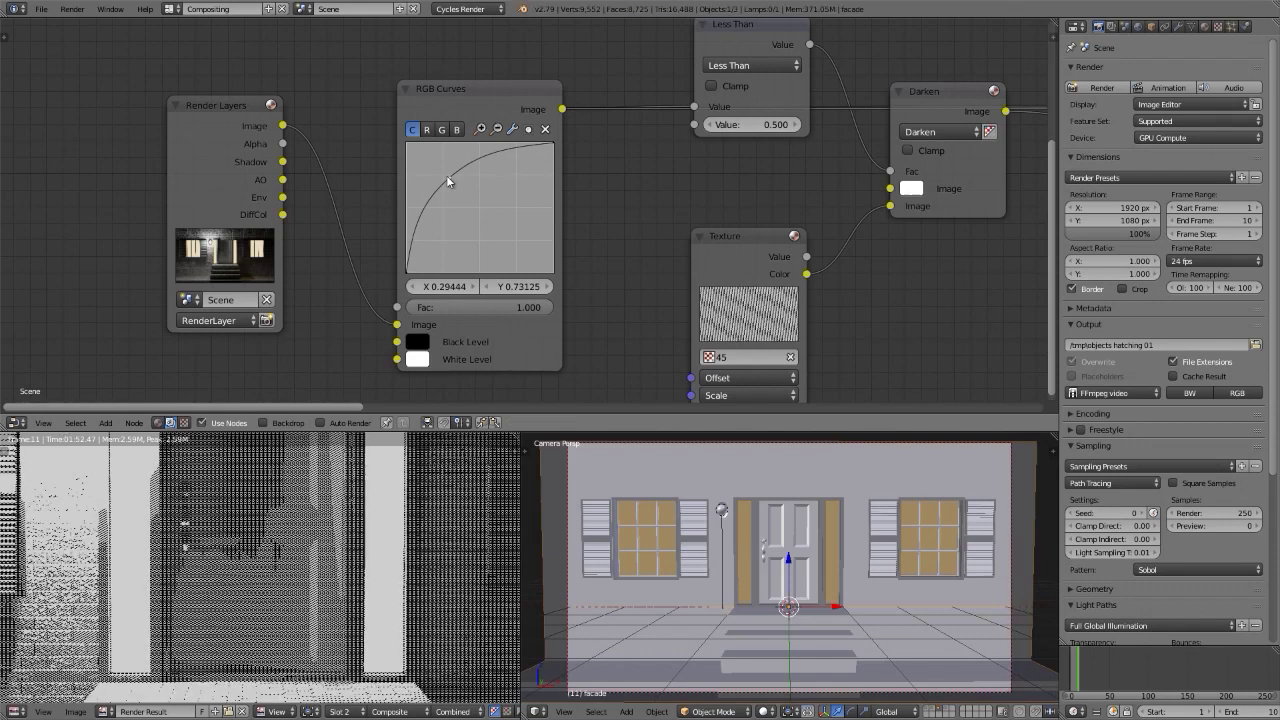
left_click_drag(449, 177, 443, 175, "ctrl")
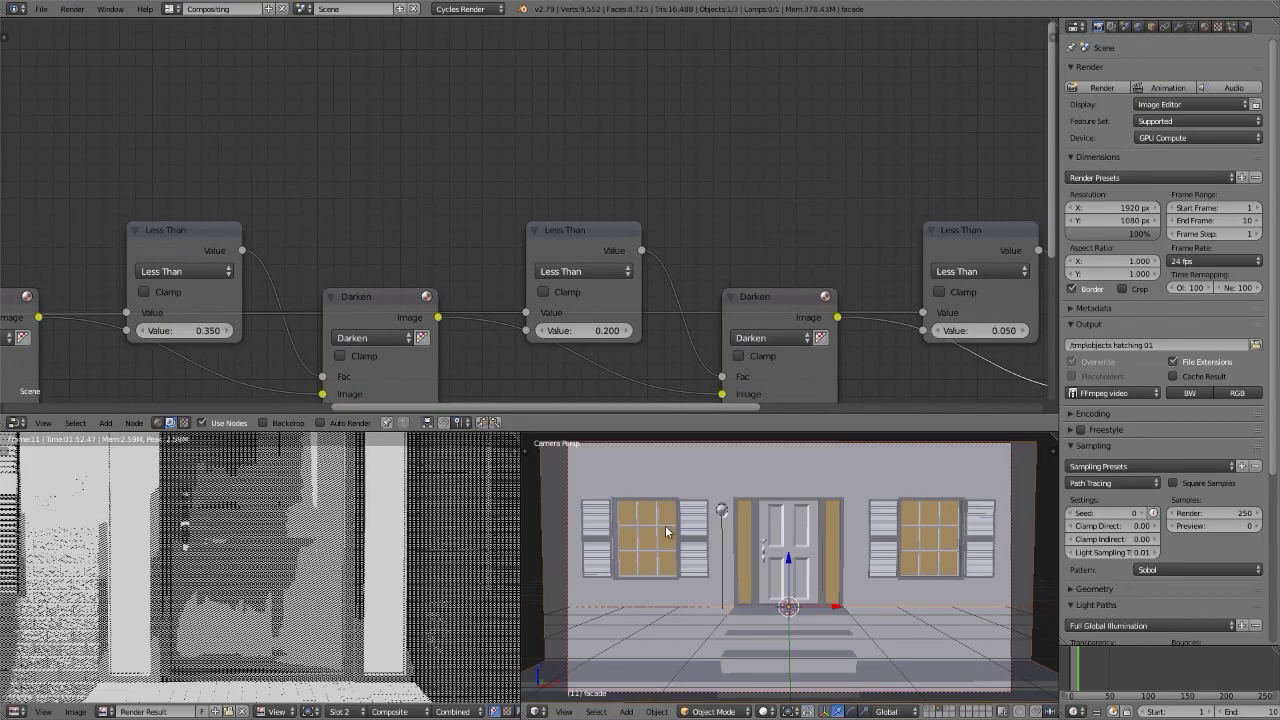
Display the arch and lamp post scene on layer 2 at frame 21 and render it into slot 3
key("ctrl+Right")
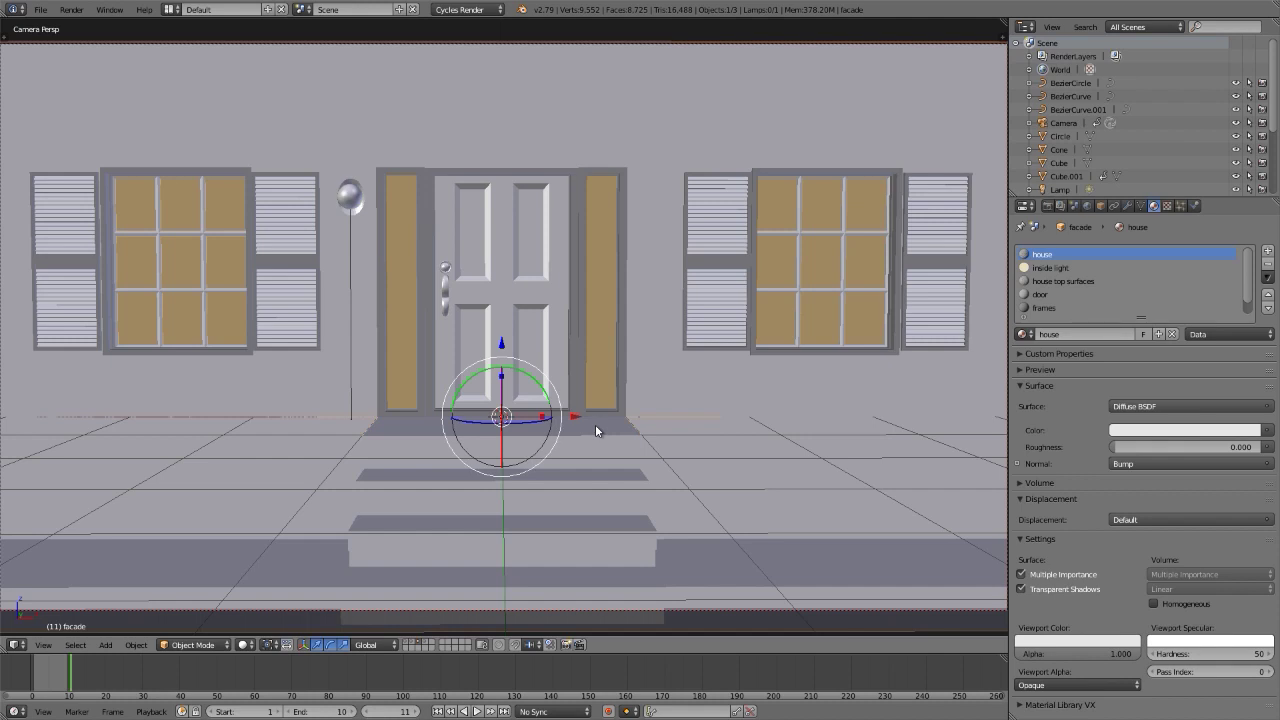
key("2")
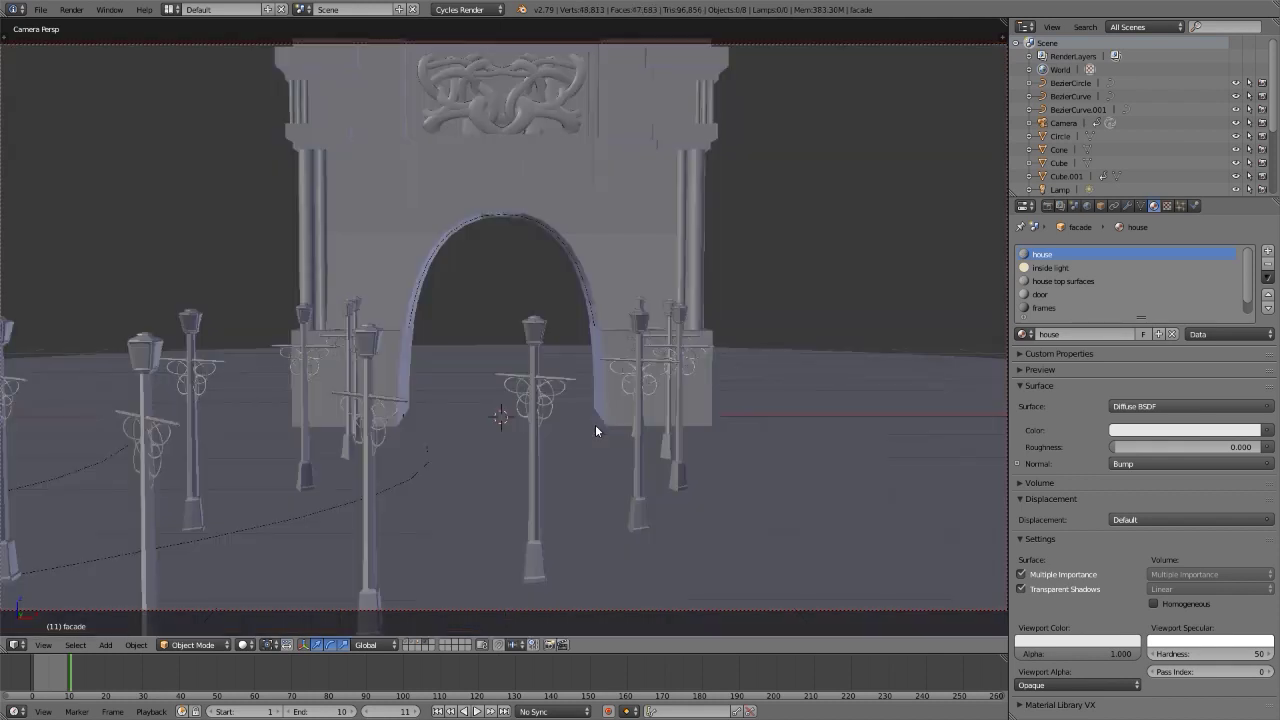
key("Up")
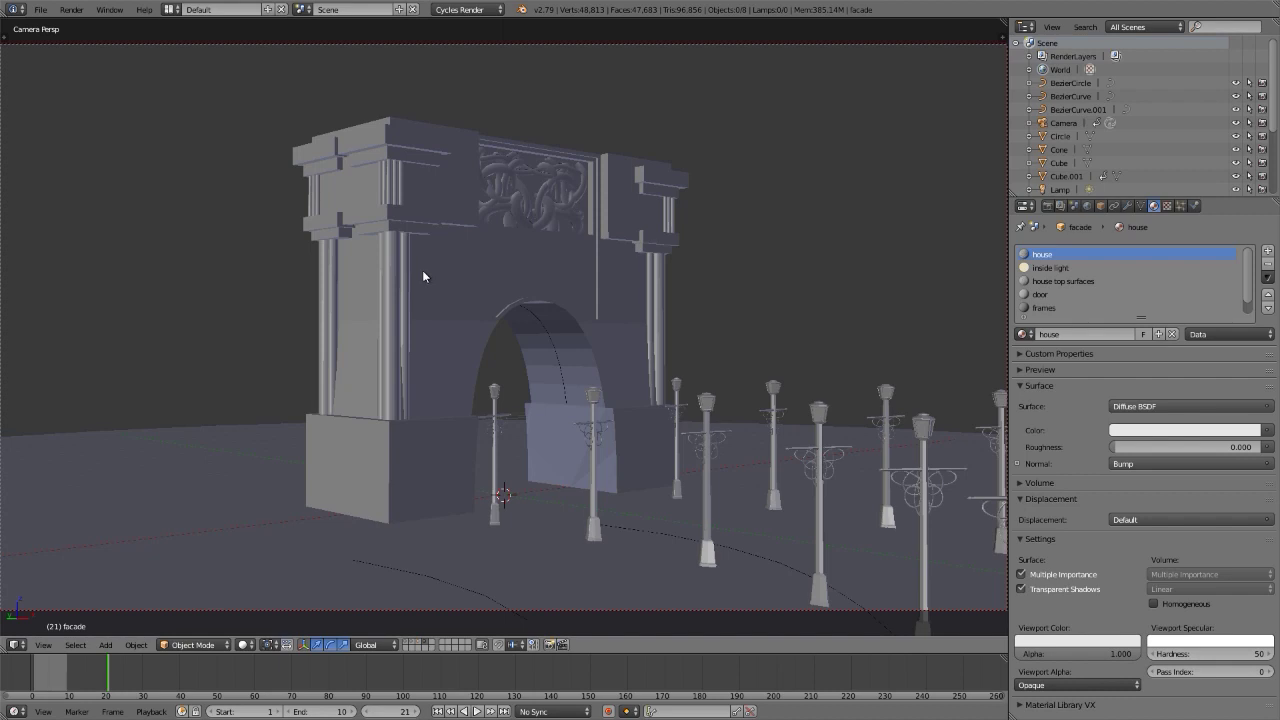
key("shift+z")
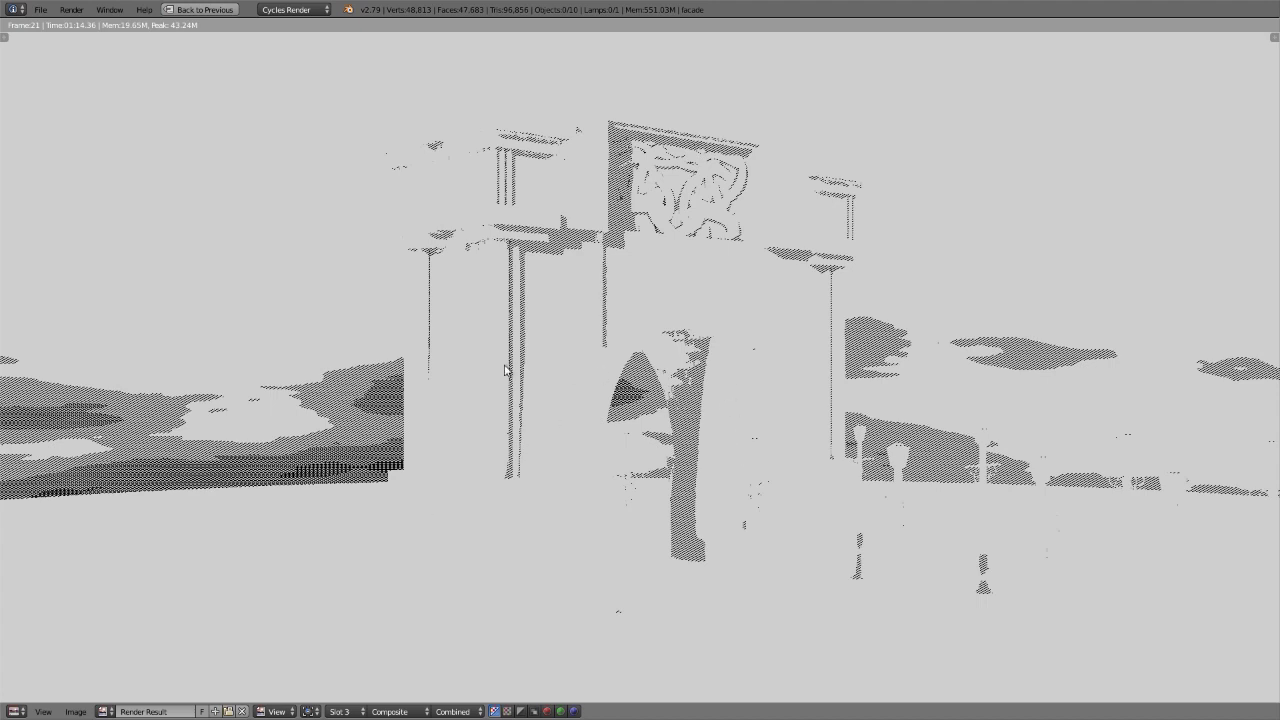
key("Escape")
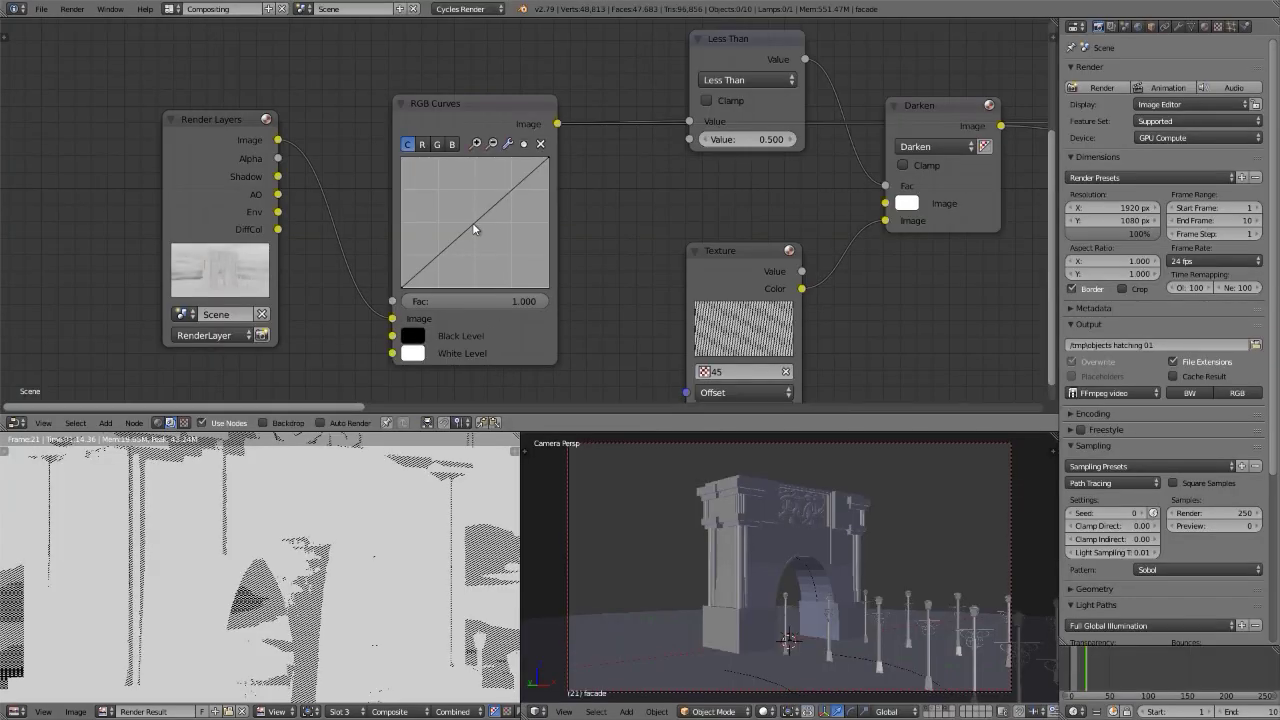
Bend the RGB curve's middle point down to X 0.59444, Y 0.40625 and check the hatched arch at full size
left_click_drag(475, 228, 487, 235)
key("ctrl+space")
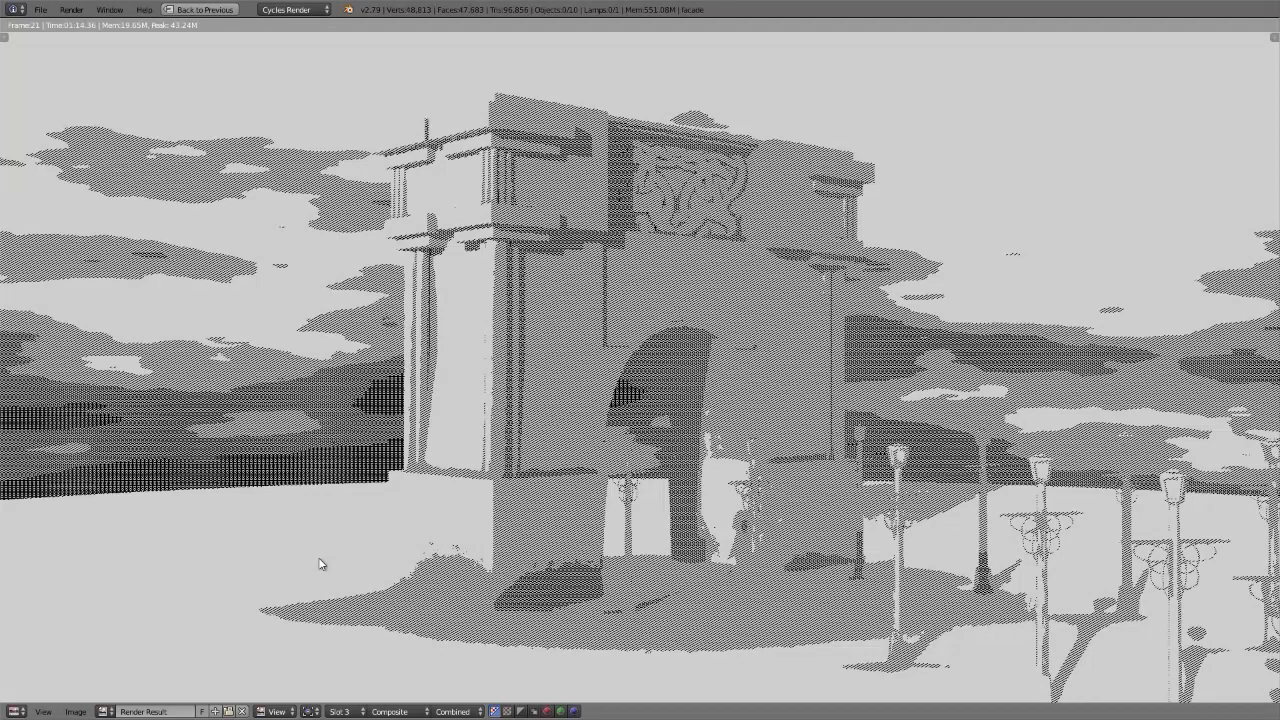
key("Escape")
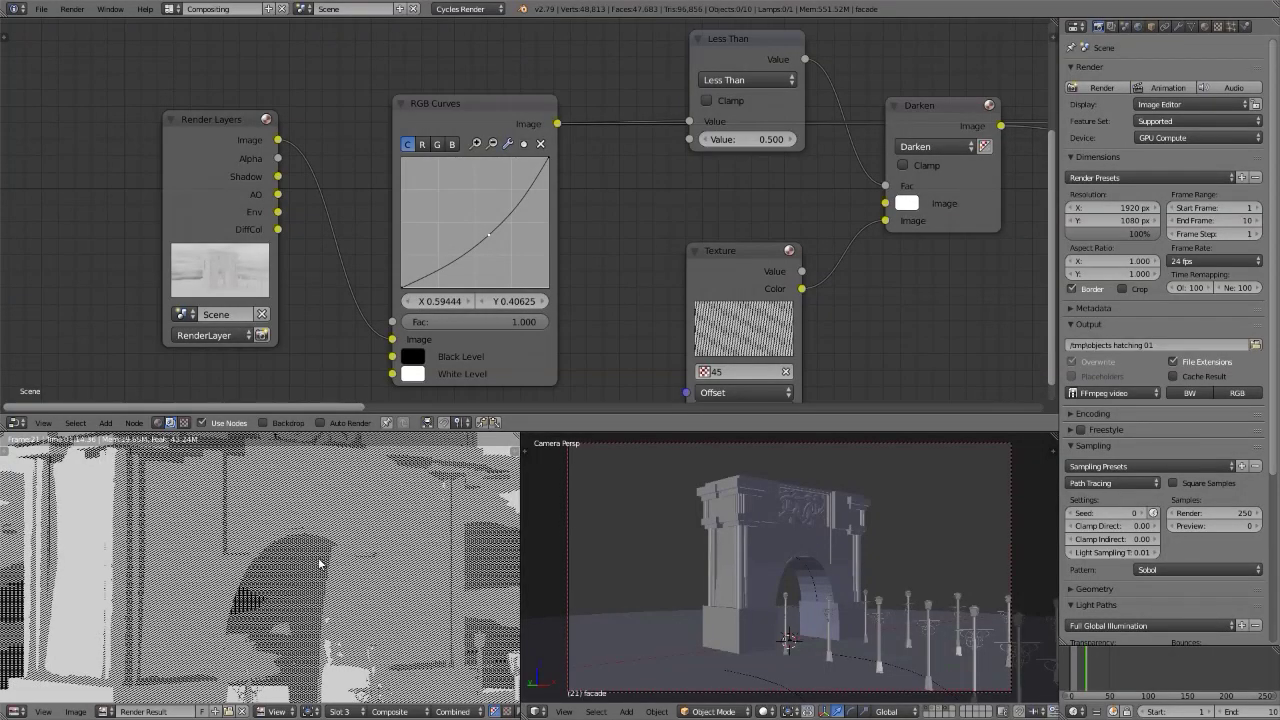
key("ctrl+space")
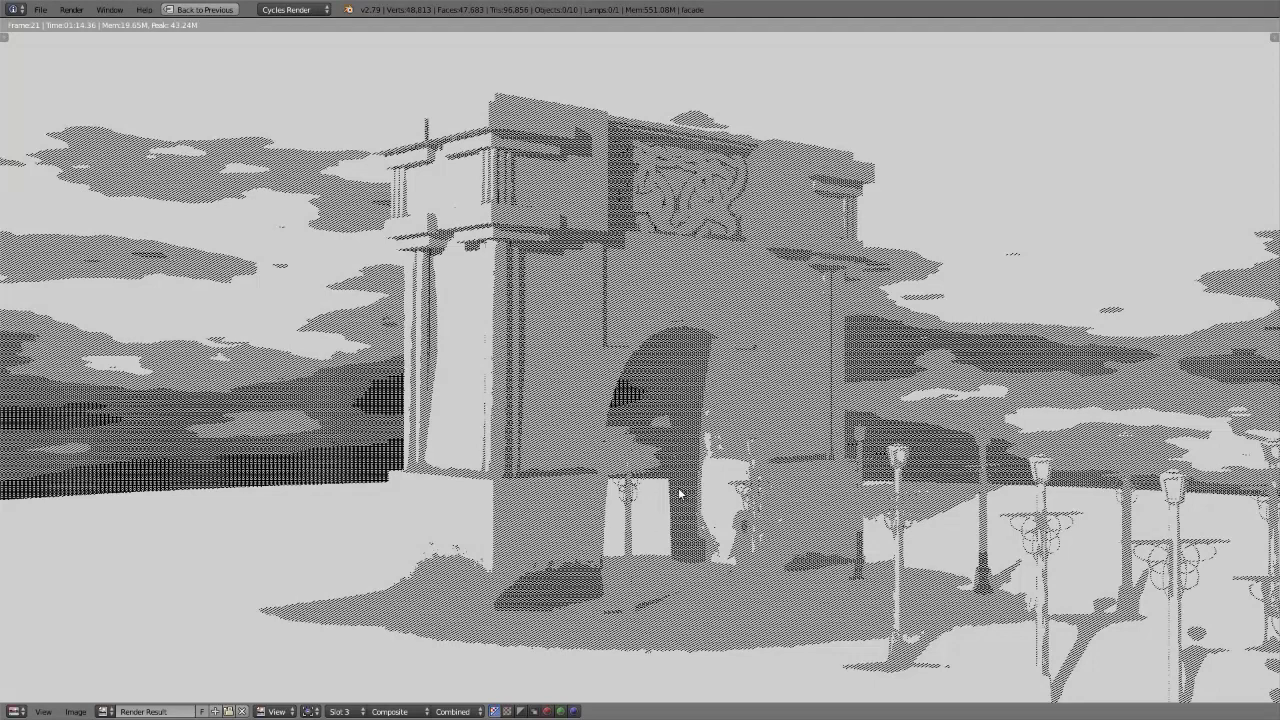
key("Escape")
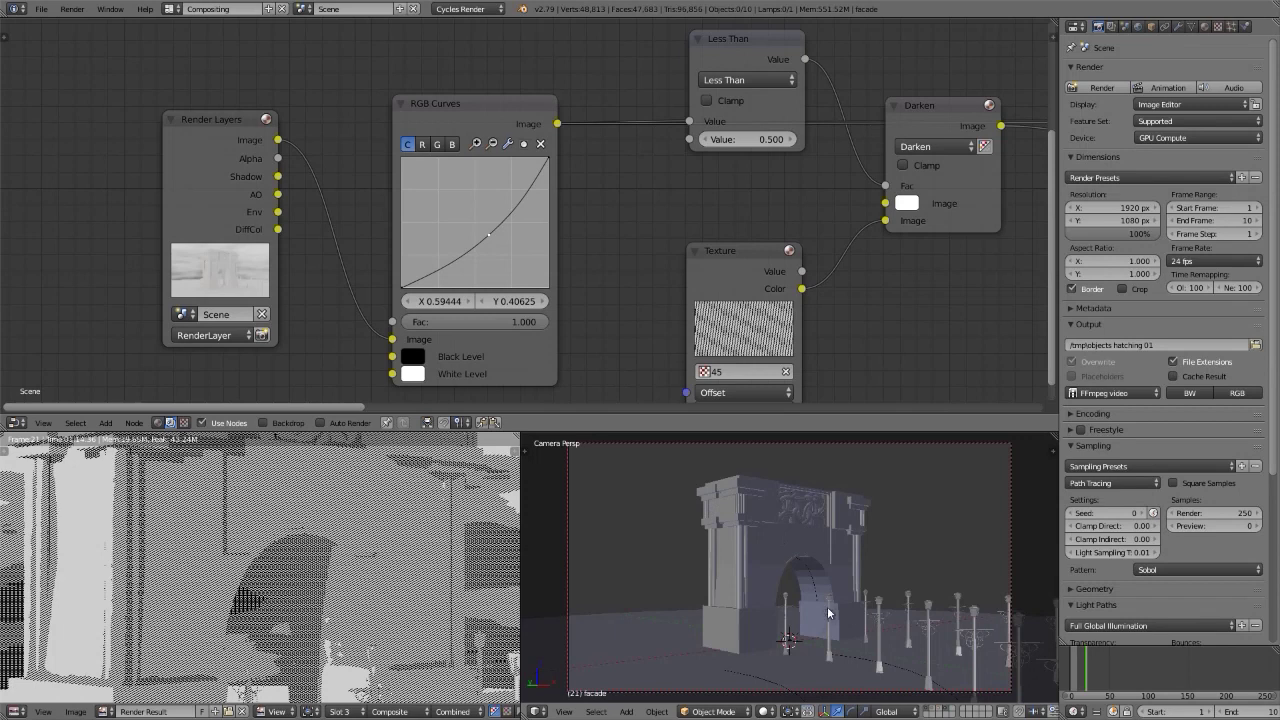
Give the lamp posts a dark Diffuse BSDF material named "lamp post" and inspect the new render at full size
right_click(958, 620)
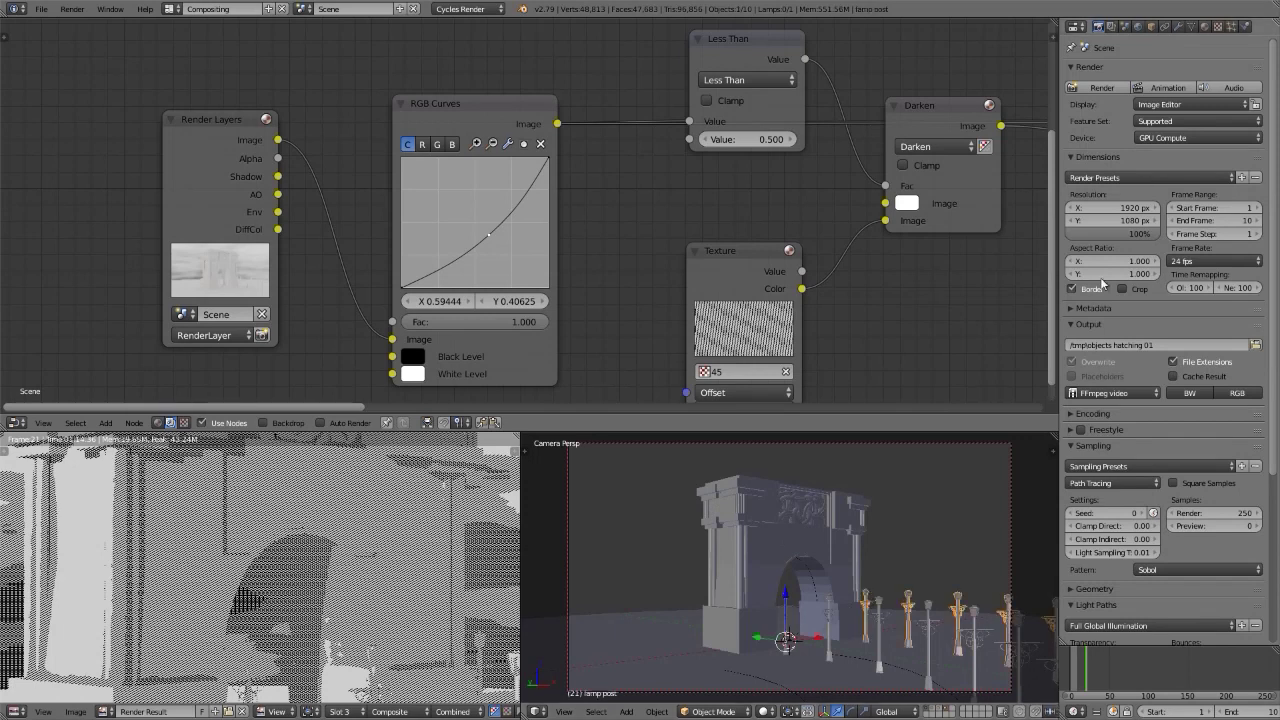
left_click(1205, 26)
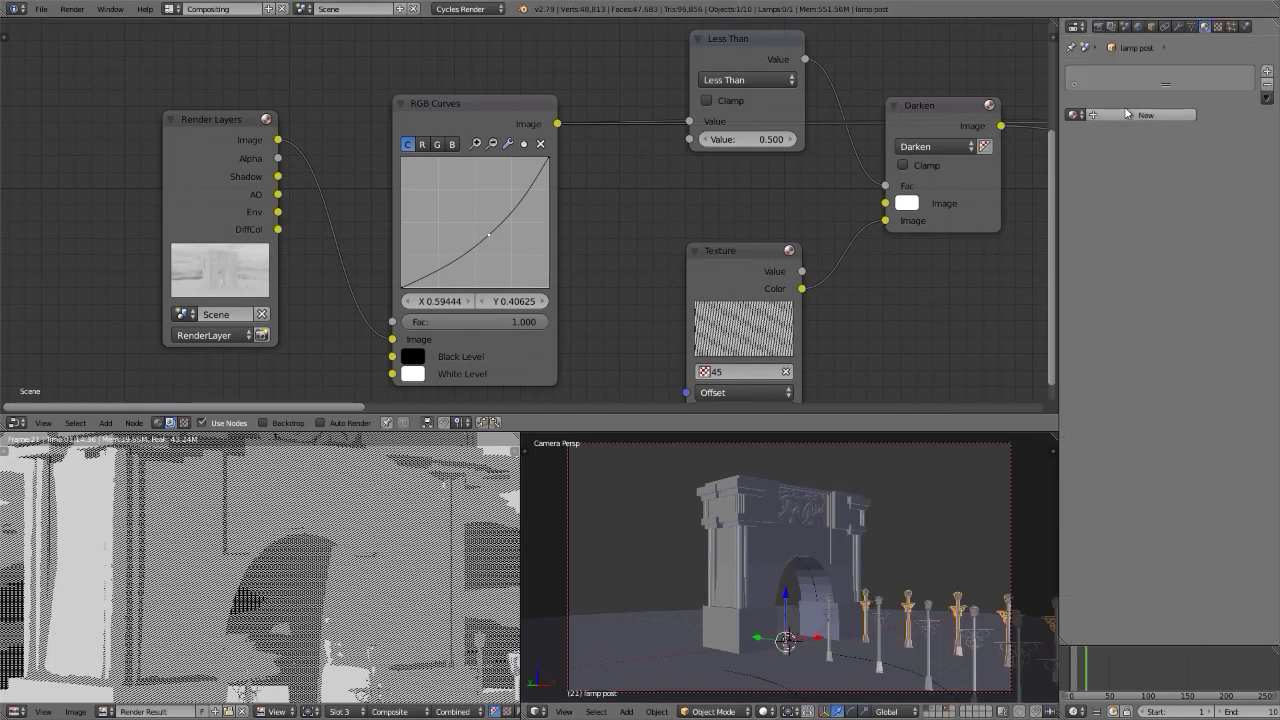
left_click(1127, 113)
double_click(1127, 114)
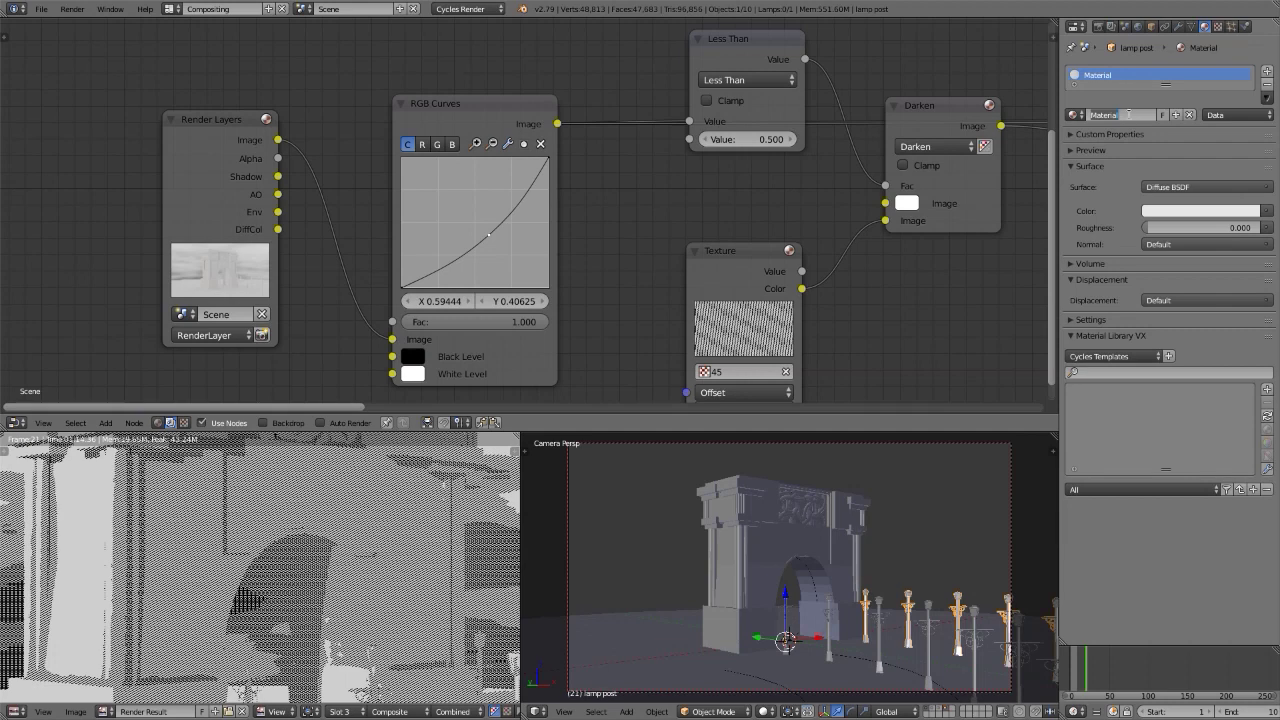
type("lamp post")
key("Return")
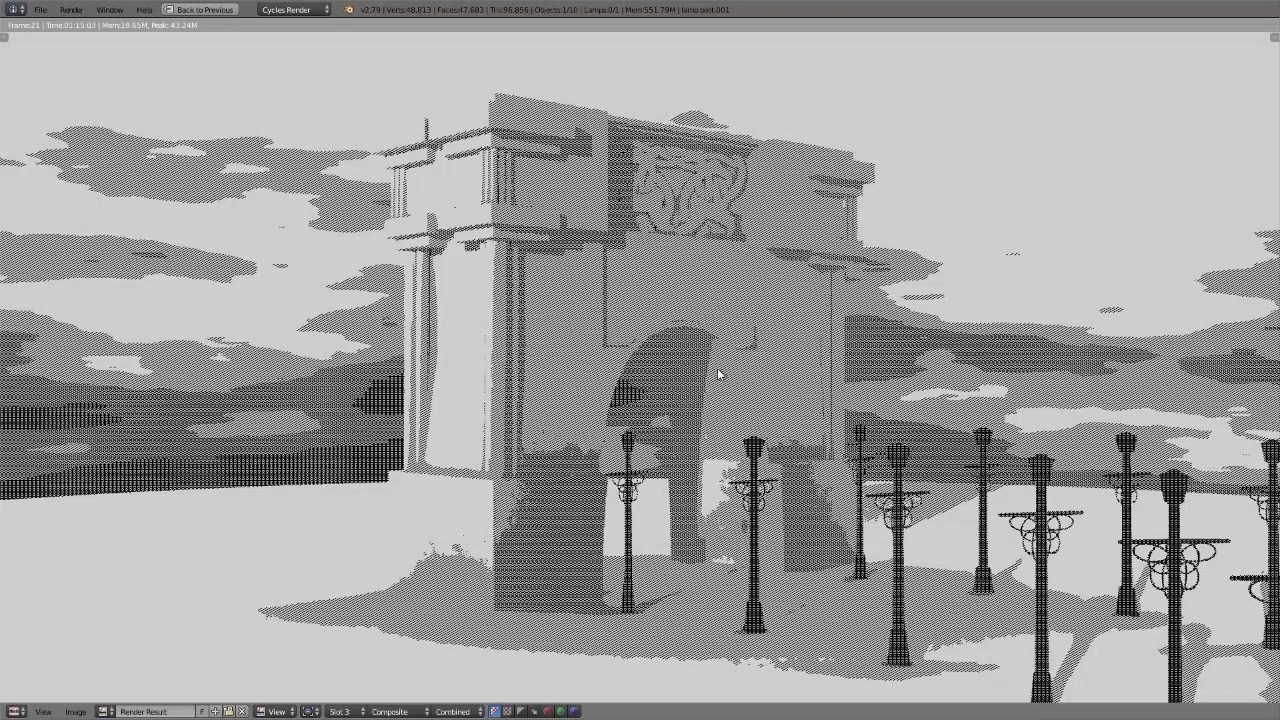
key("Escape")
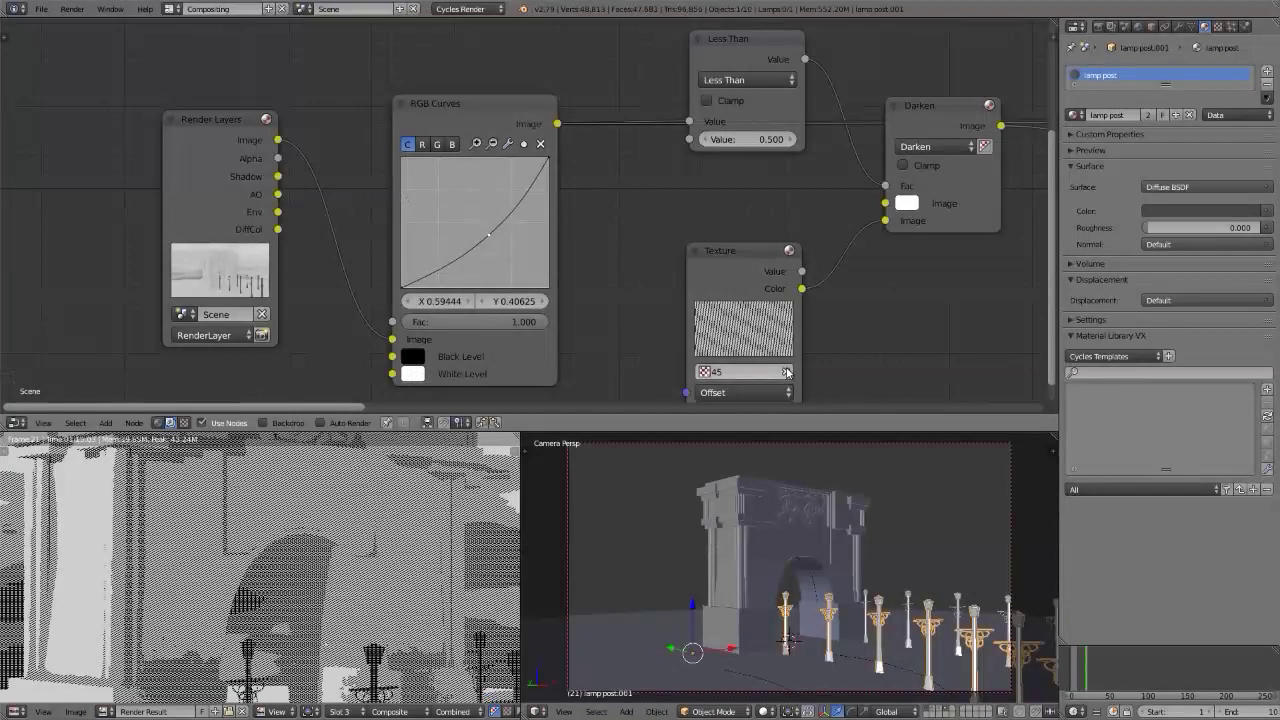
Examine the hatching on the lamp posts and arch in the full-size composite
scroll(601, 262, "down", 4)
scroll(422, 346, "down", 2)
key("F11")
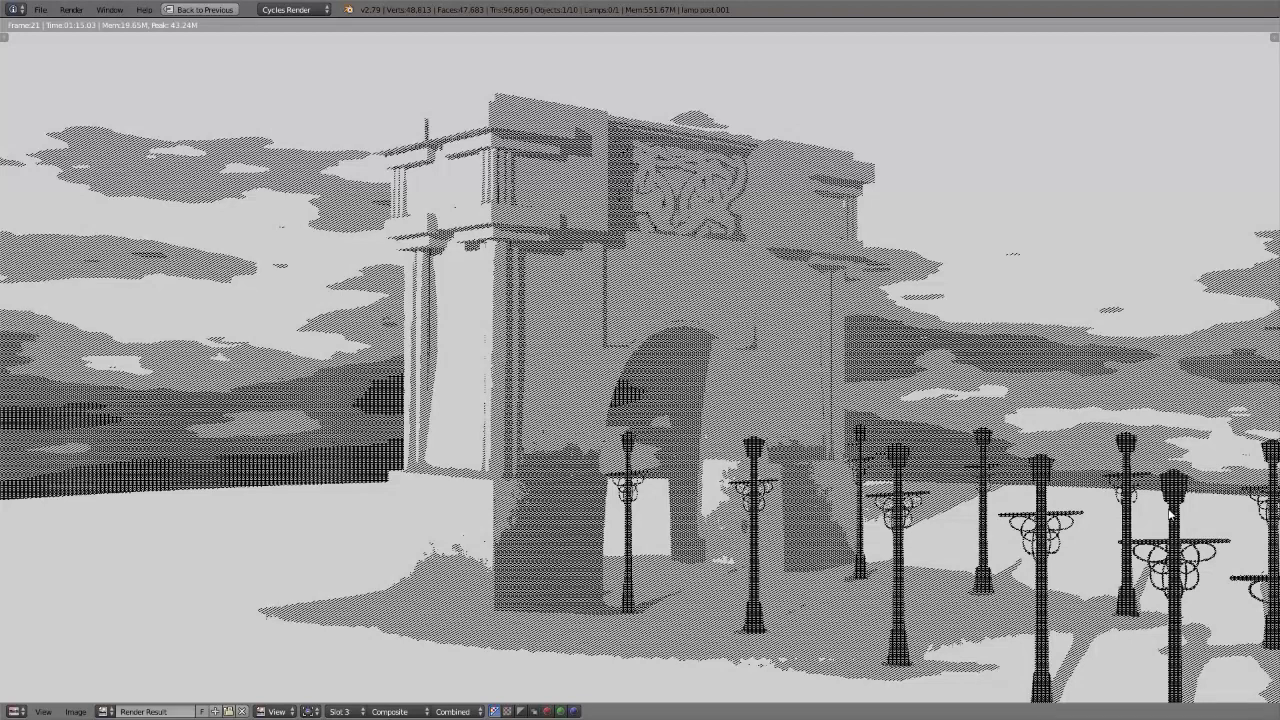
key("Escape")
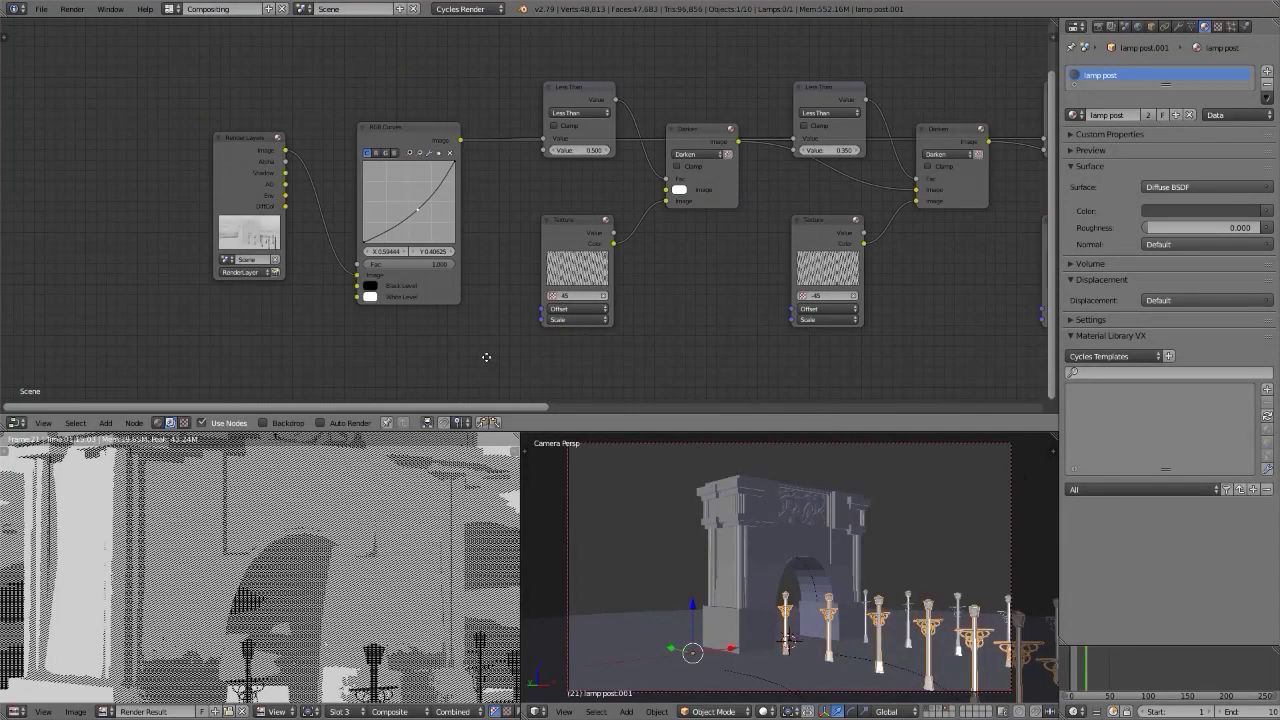
Move the Render Layers and RGB Curves nodes away from the first Less Than node and start adding a node in the gap
middle_click_drag(486, 357, 430, 368)
left_click_drag(352, 129, 349, 129)
middle_click_drag(168, 148, 529, 153)
left_click_drag(529, 155, 257, 152)
left_click_drag(705, 146, 426, 142)
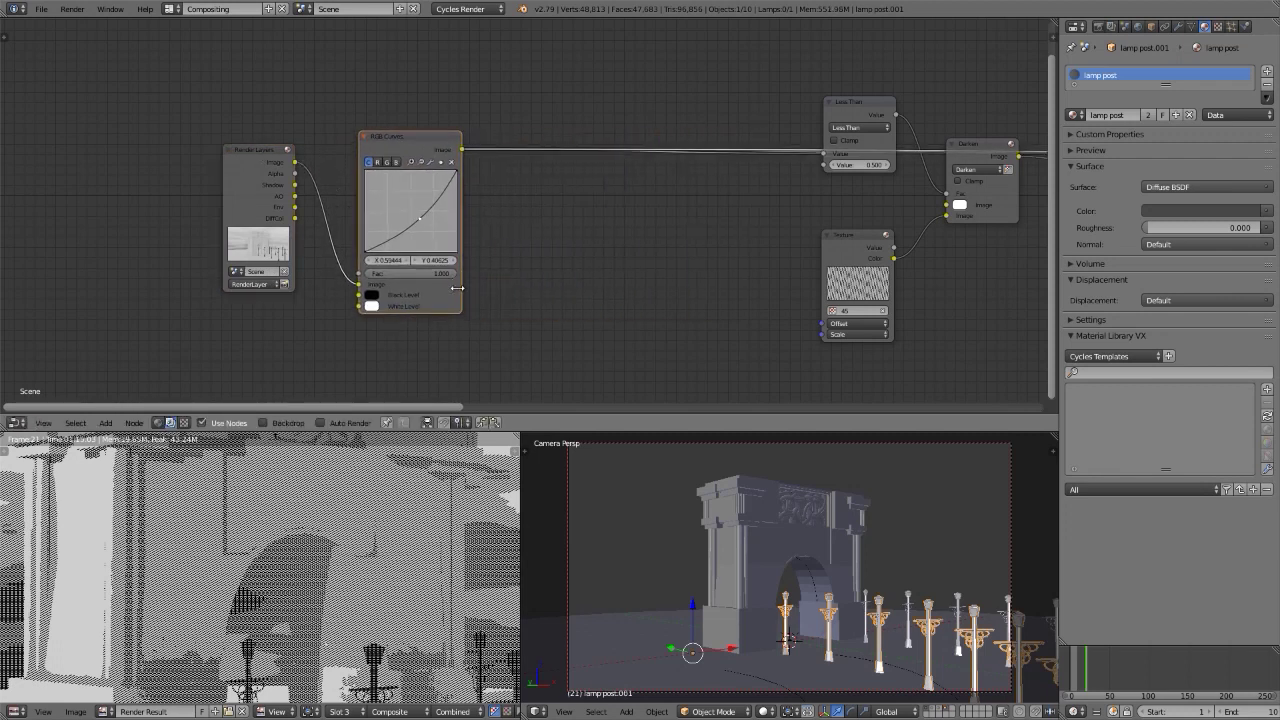
key("shift+a")
mouse_move(519, 301)
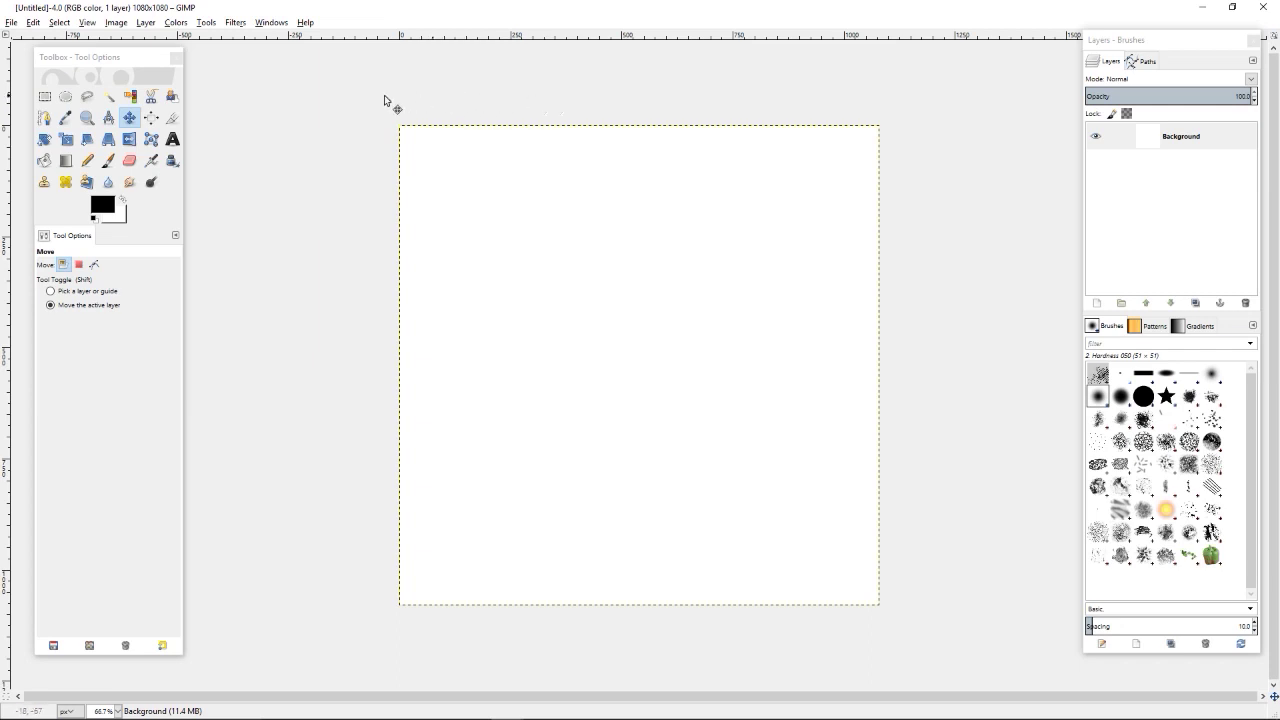
Switch to GIMP and set up the Blend tool with the Radial gradient shape
left_click(65, 161)
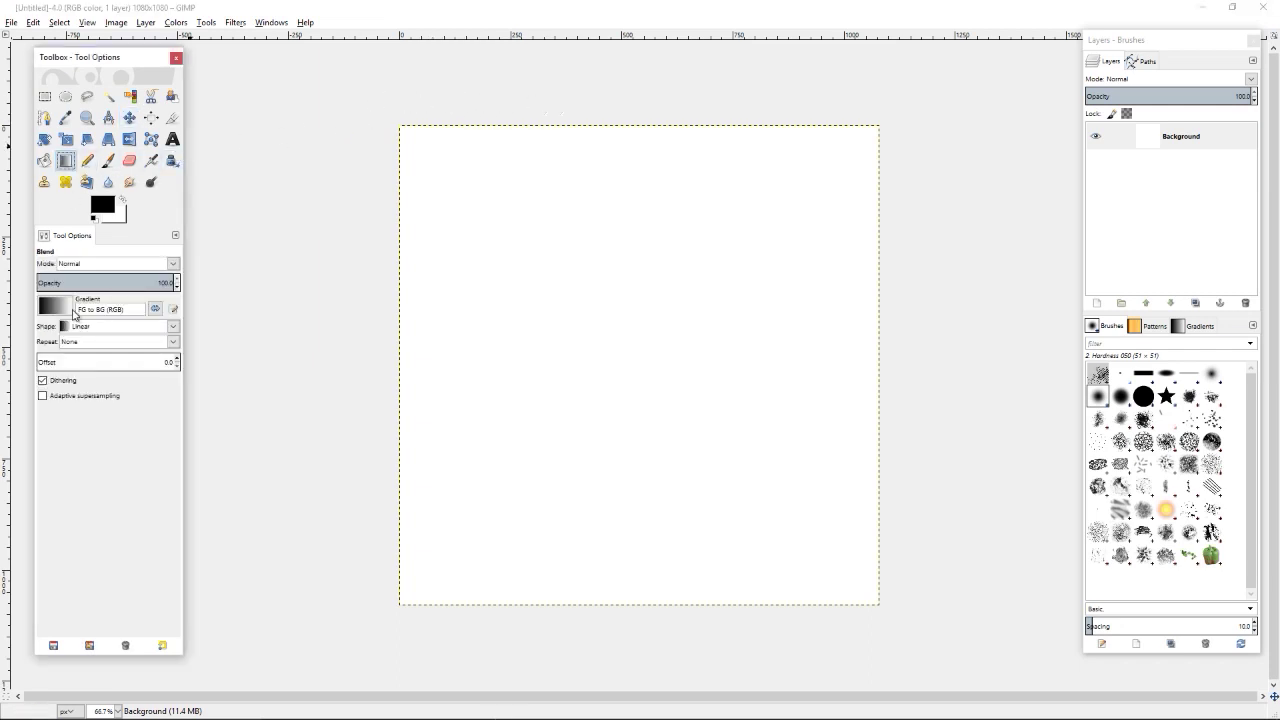
left_click(80, 328)
left_click(85, 373)
Show the image grid and set its spacing to 108 by 108 pixels
left_click(173, 23)
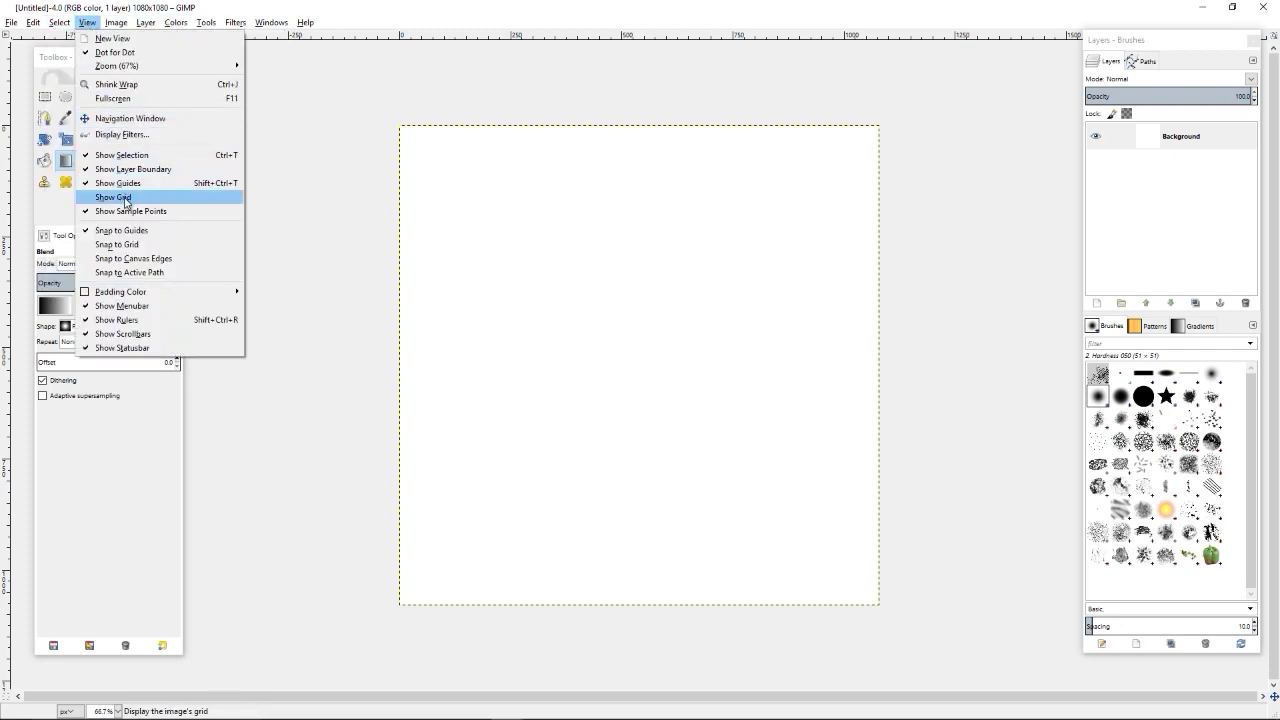
left_click(127, 198)
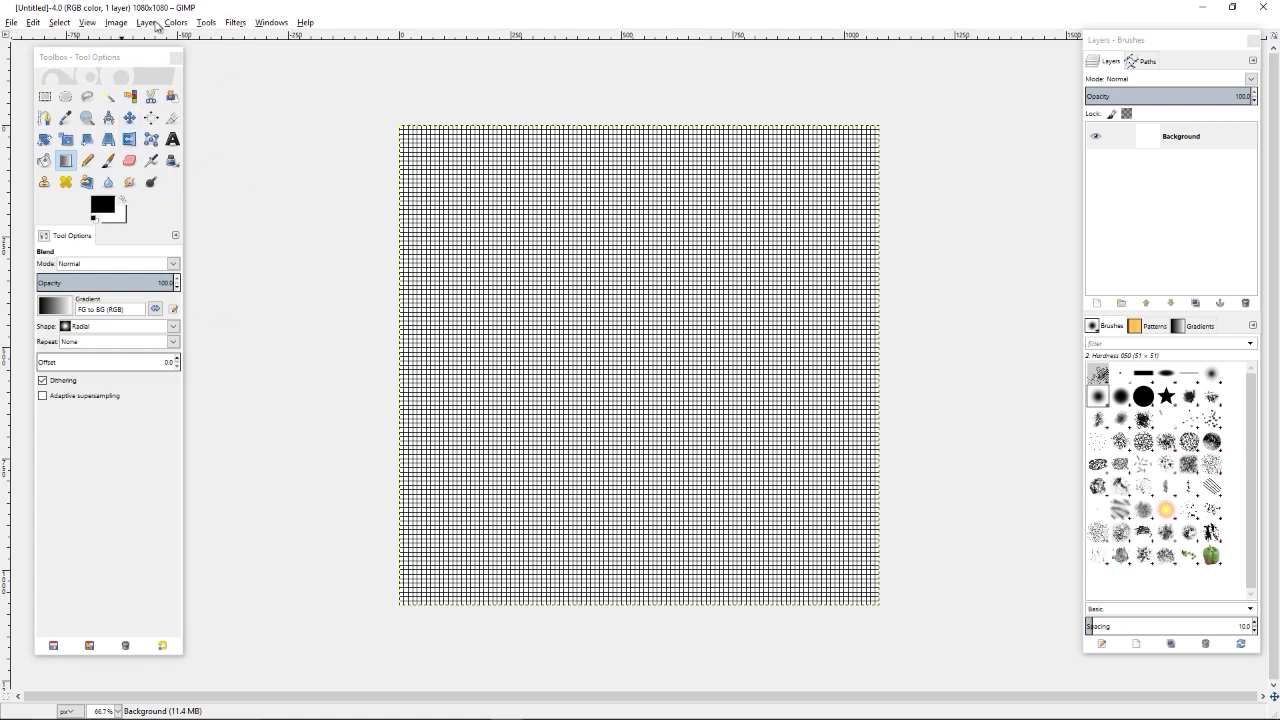
left_click(118, 23)
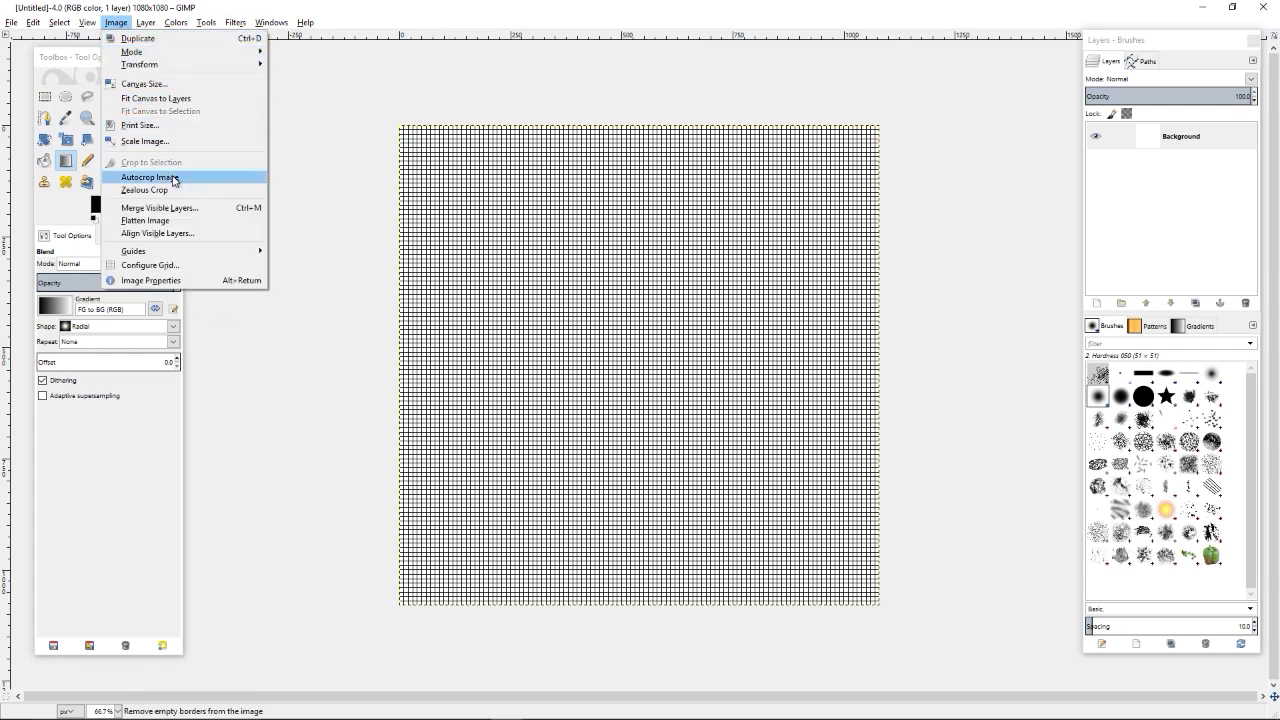
left_click(214, 265)
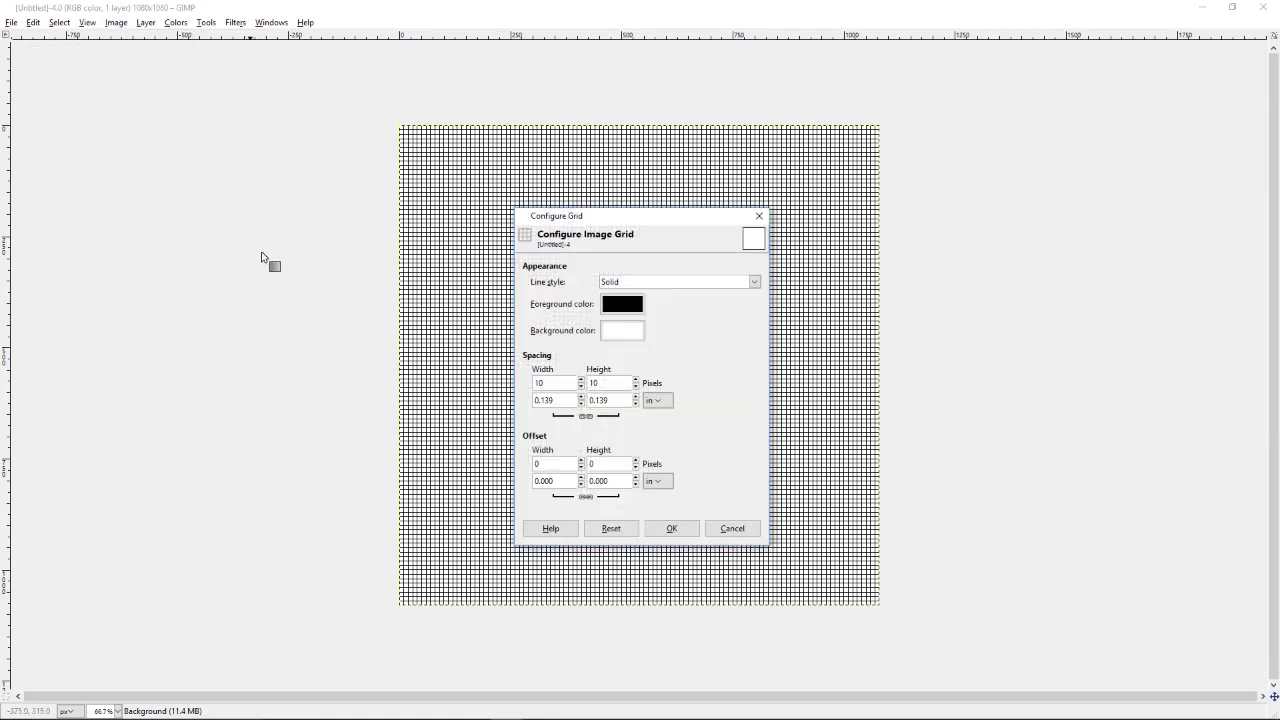
left_click(582, 380)
left_click_drag(582, 382, 582, 383)
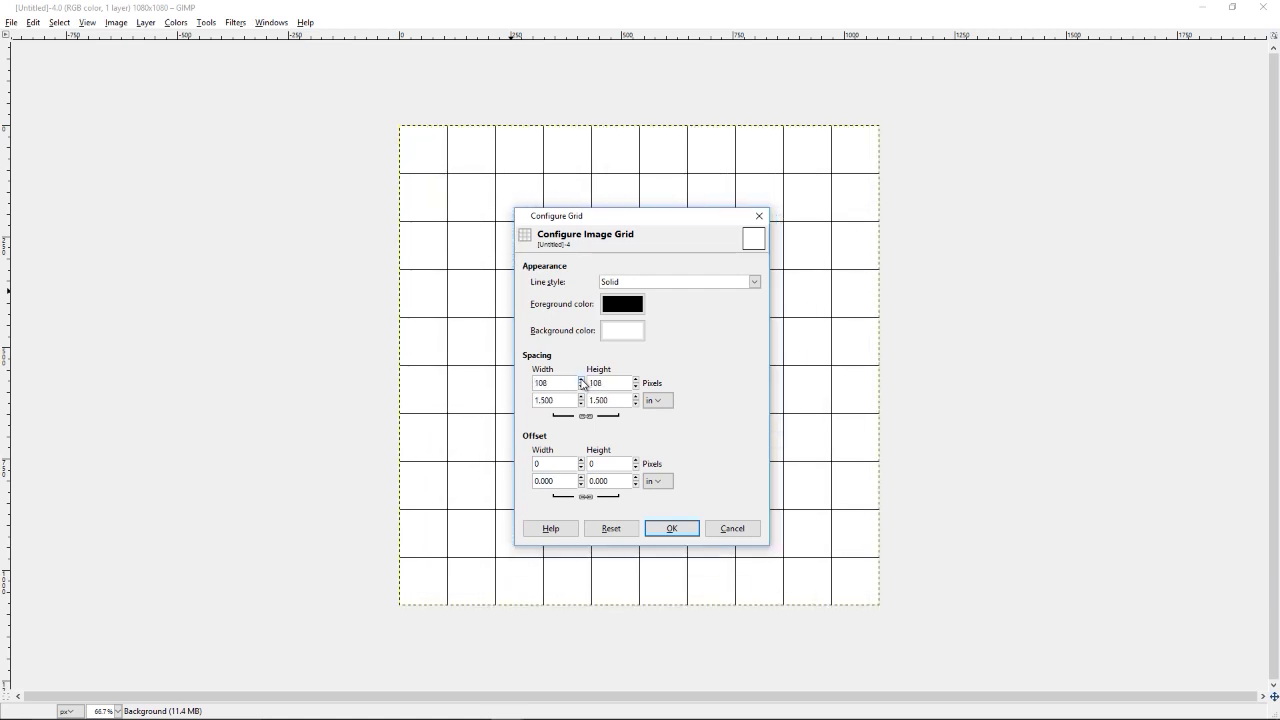
left_click(673, 531)
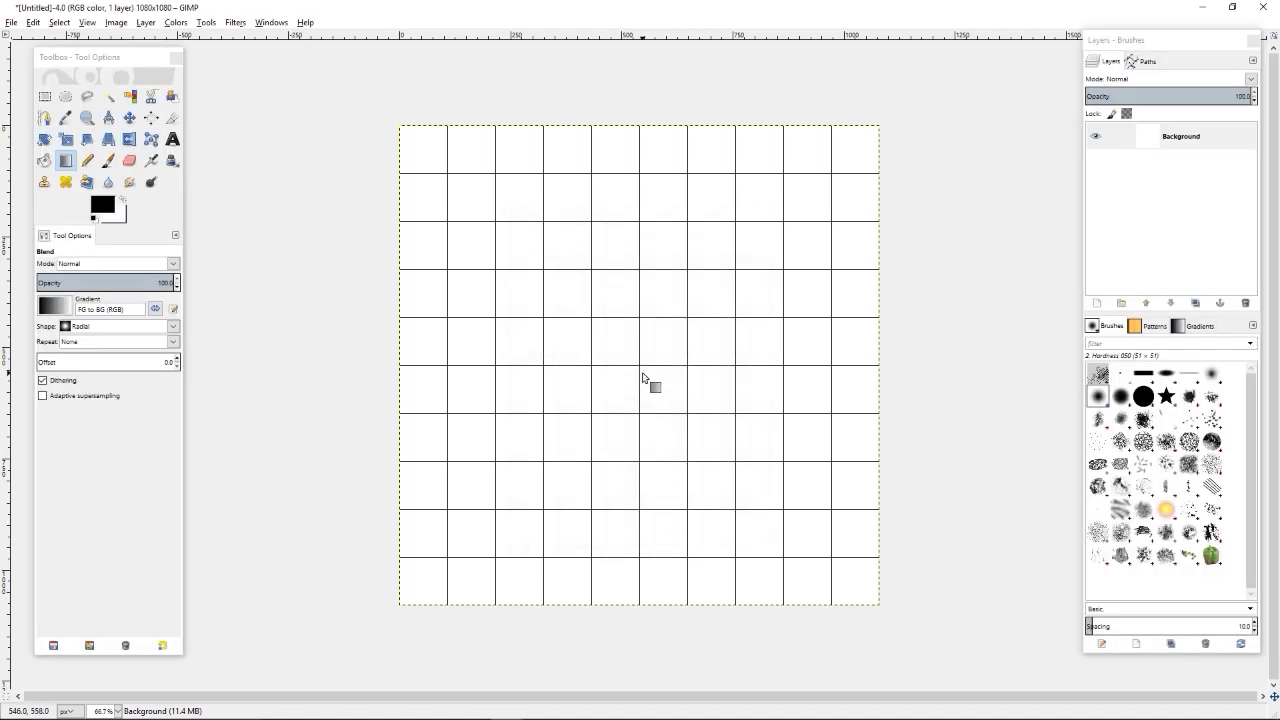
With snapping to the grid on, draw a black-to-white radial gradient from the canvas centre to its right edge, and hide the grid
left_click(87, 22)
left_click(115, 244)
left_click_drag(642, 370, 872, 372)
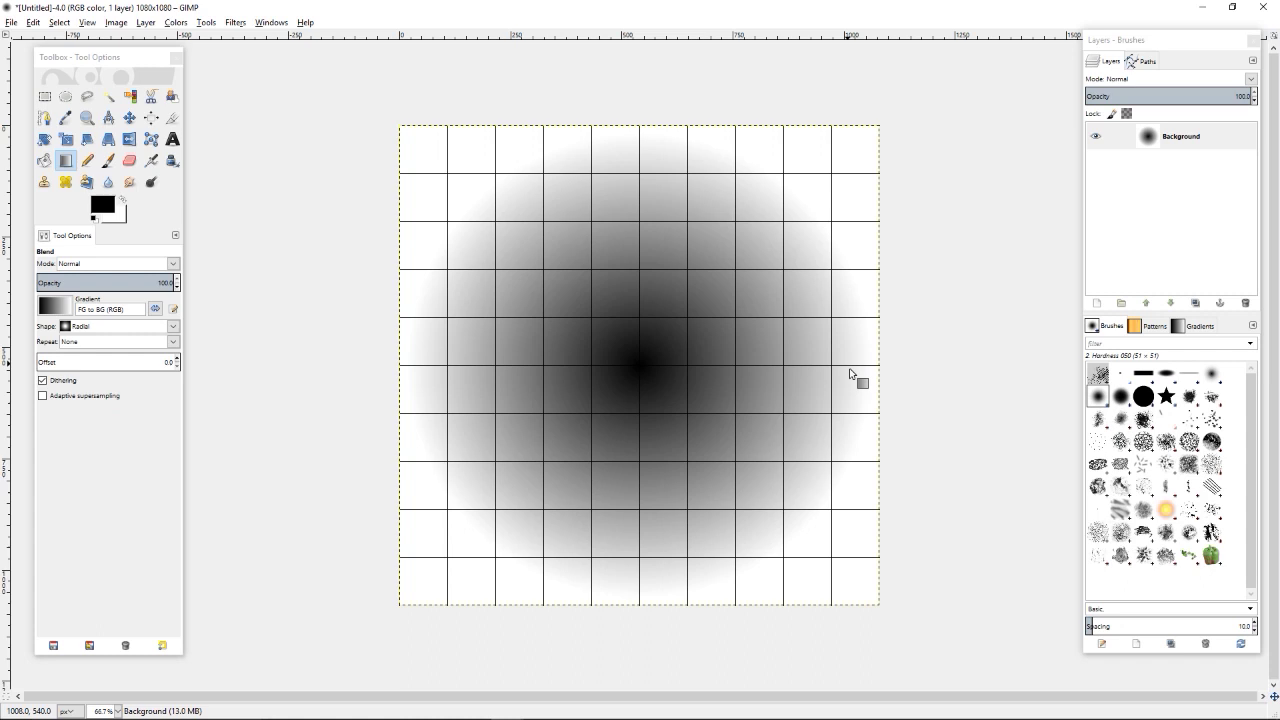
left_click(85, 23)
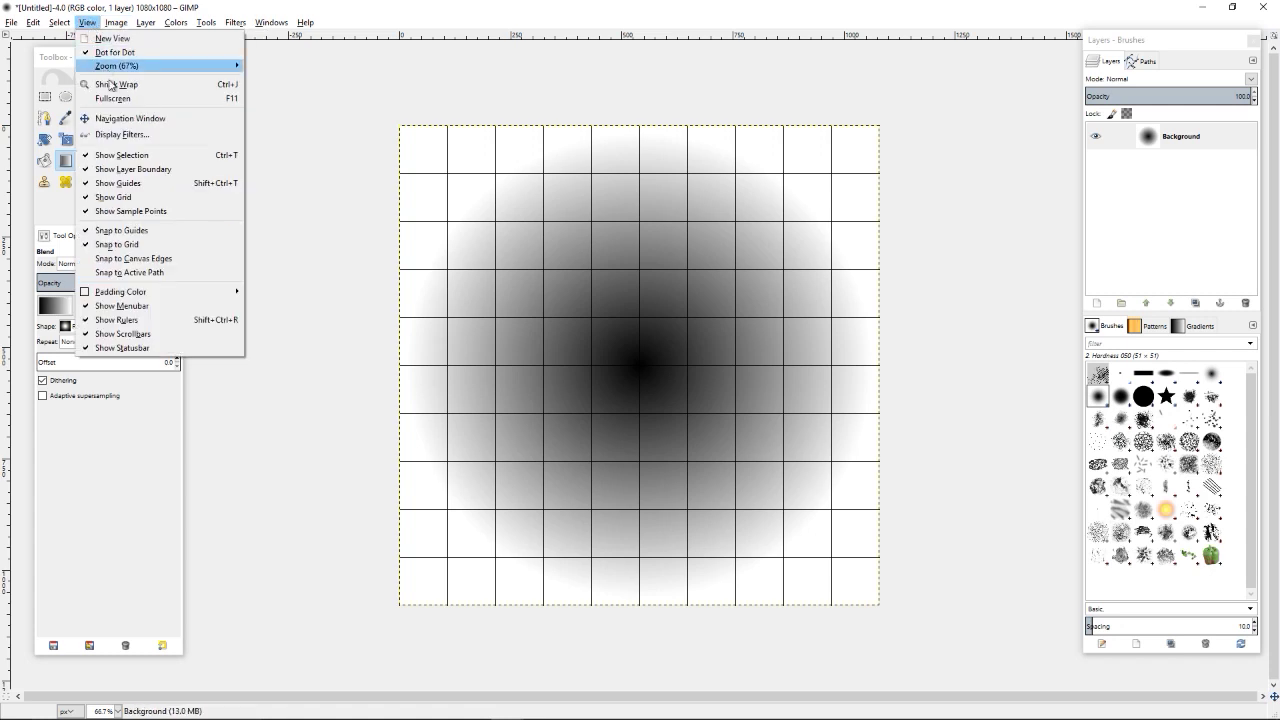
left_click(115, 197)
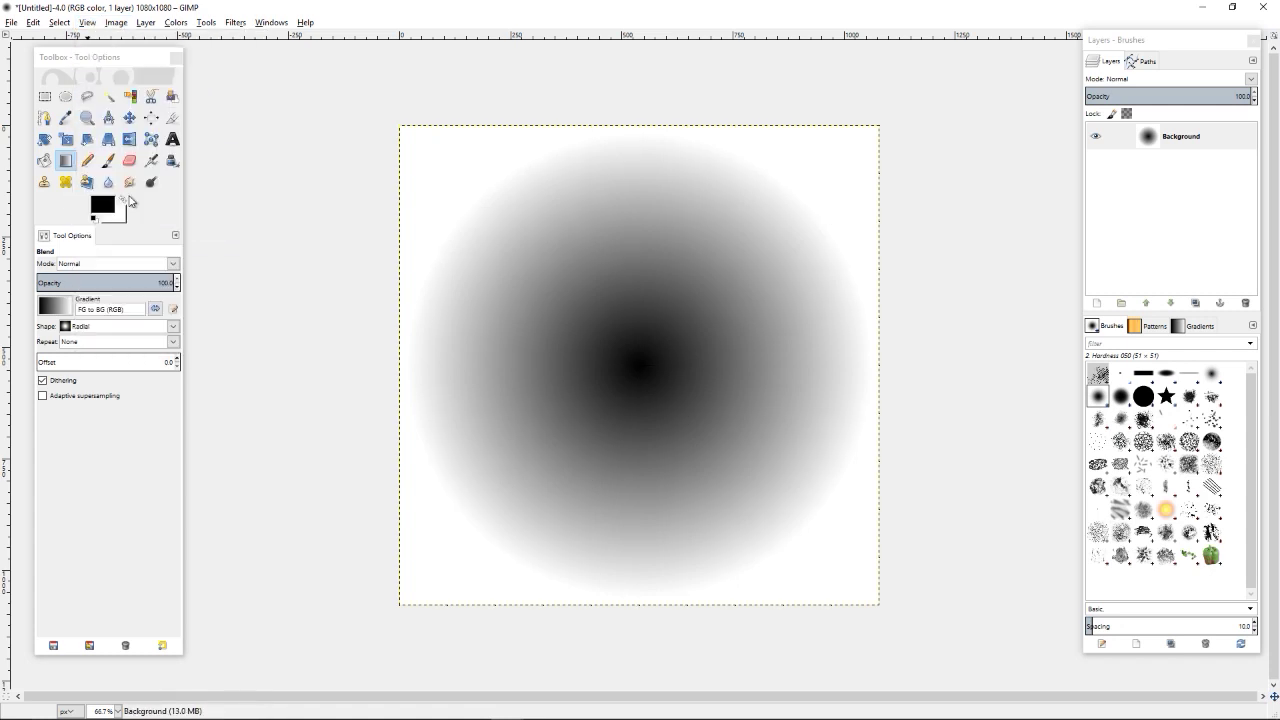
Scale the gradient image to 1920 x 1080 pixels with the width and height unlinked
left_click(116, 22)
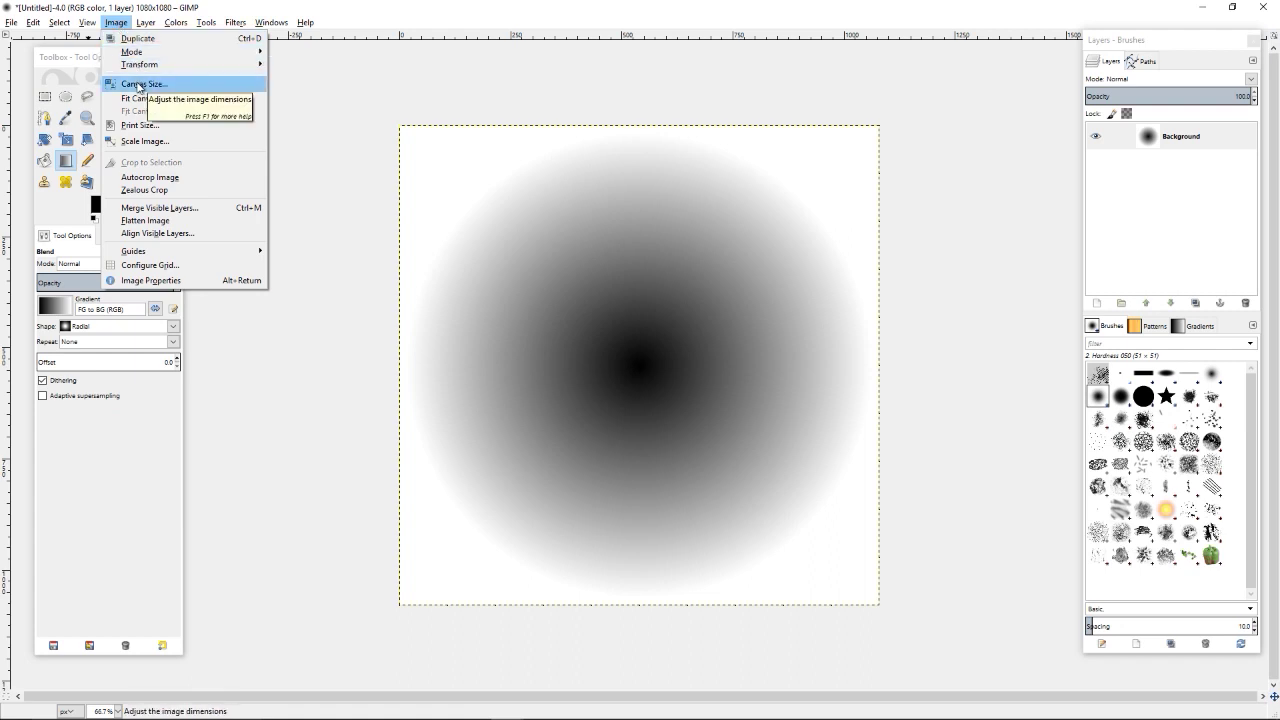
left_click(142, 141)
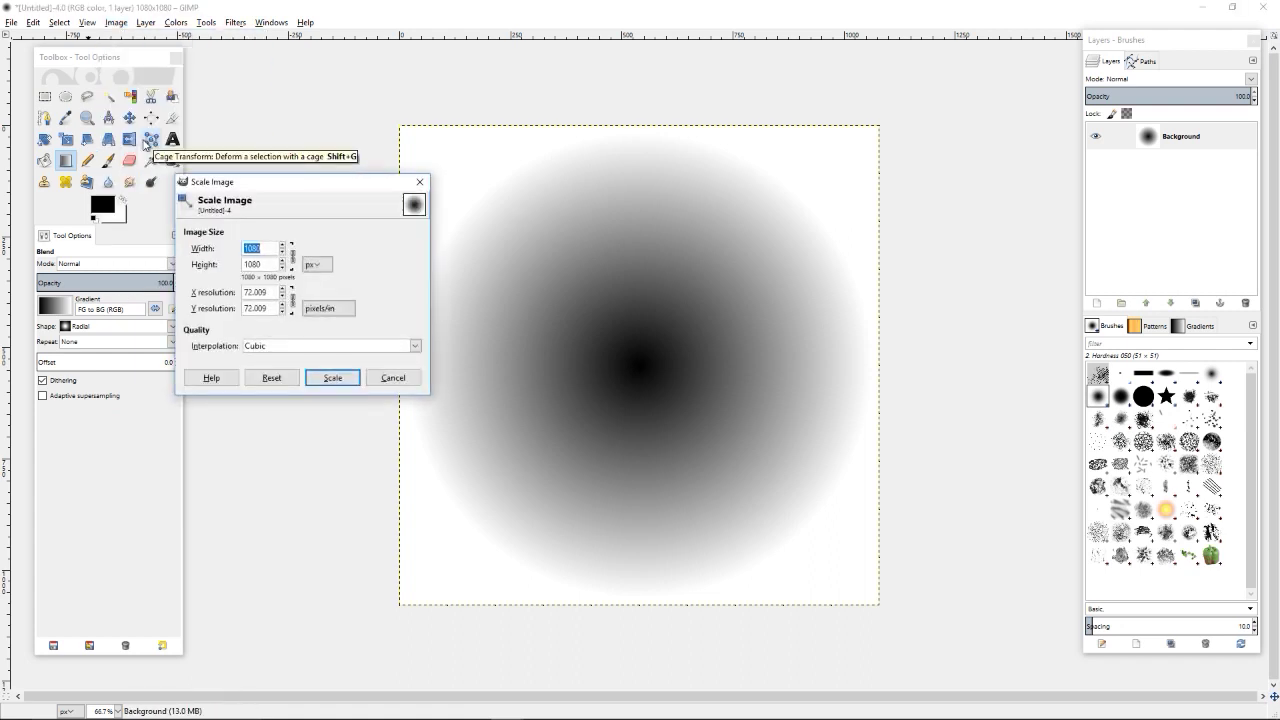
left_click(292, 256)
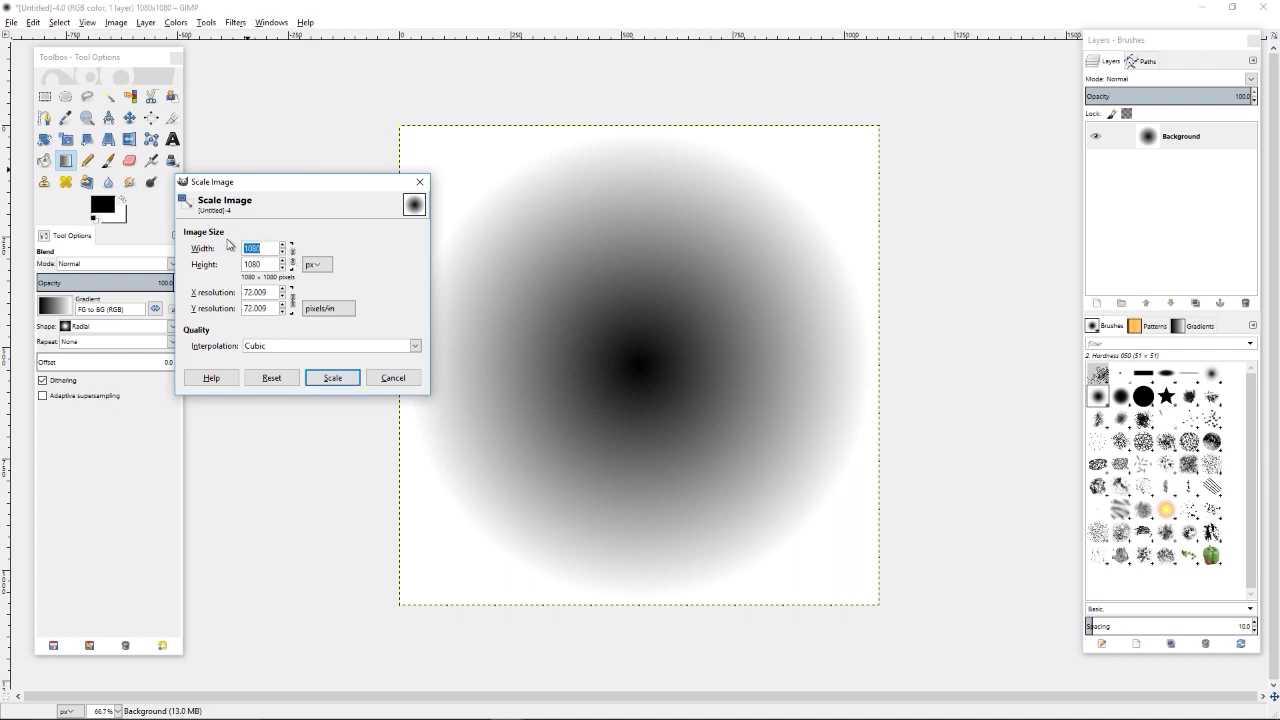
type("192")
key("Tab")
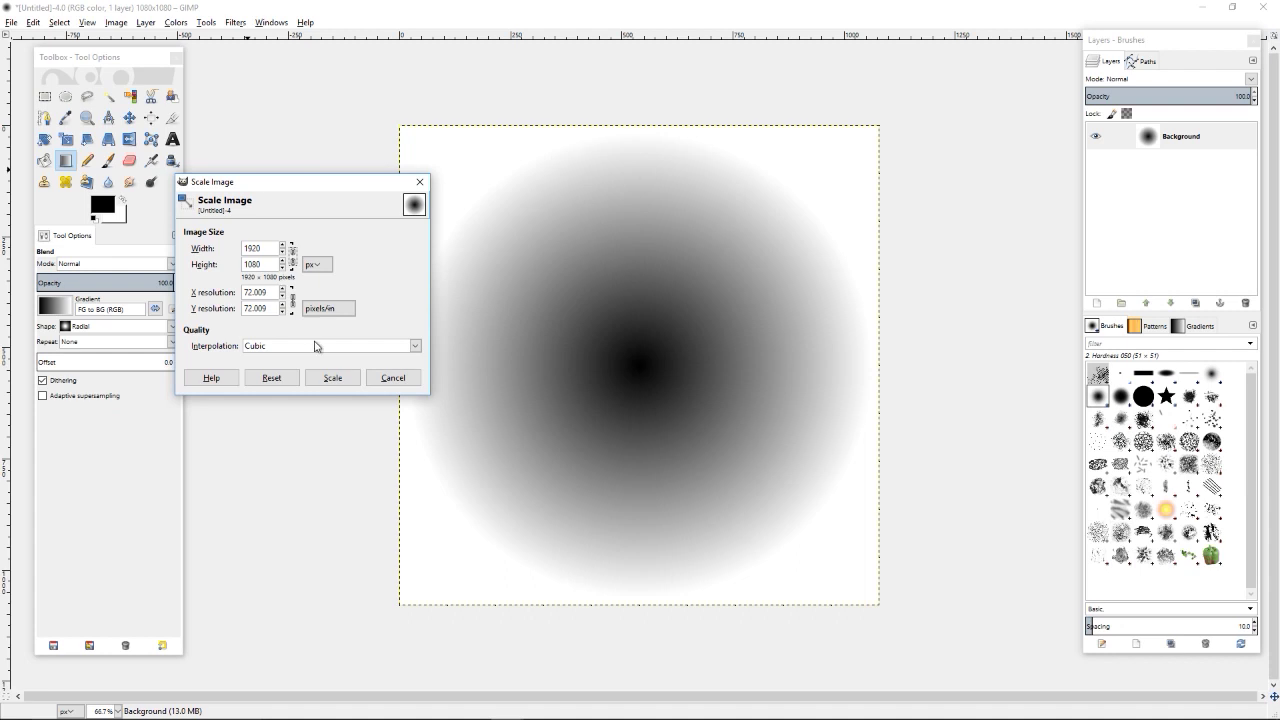
left_click(332, 378)
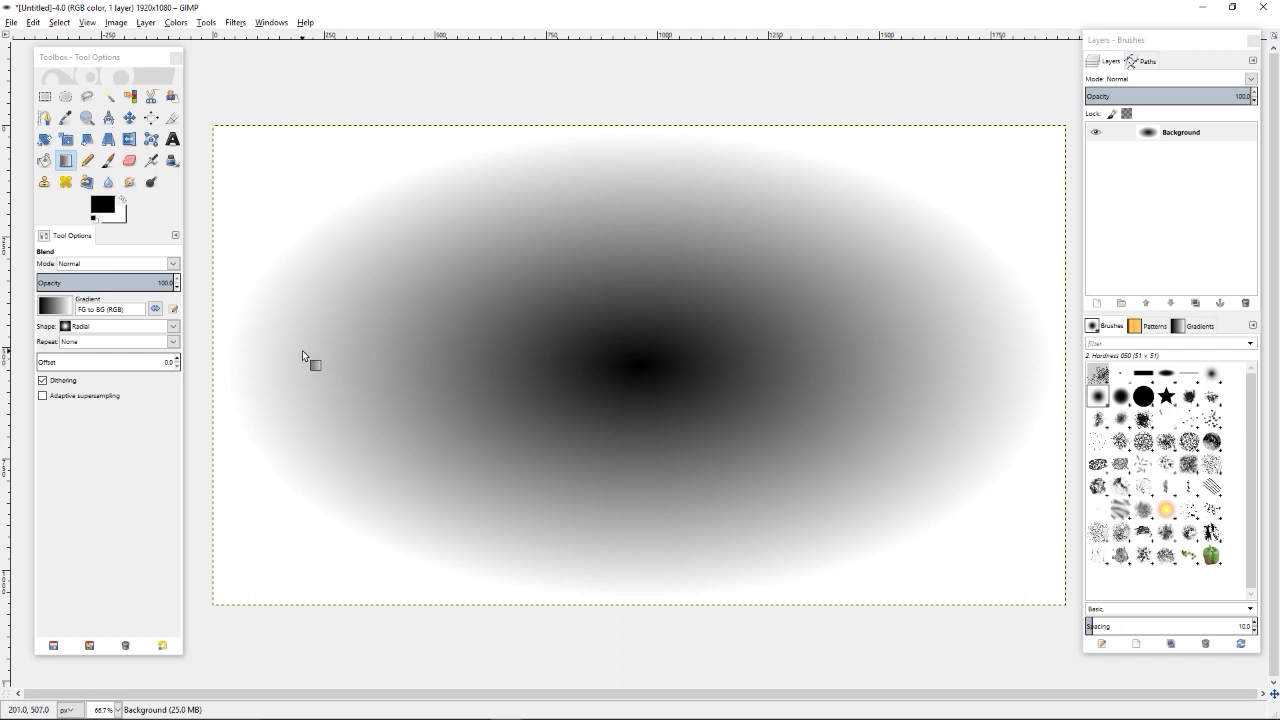
Switch to Blender and load gradient made compositing.png from the Blender Scenes folder into the Image node
left_click(12, 22)
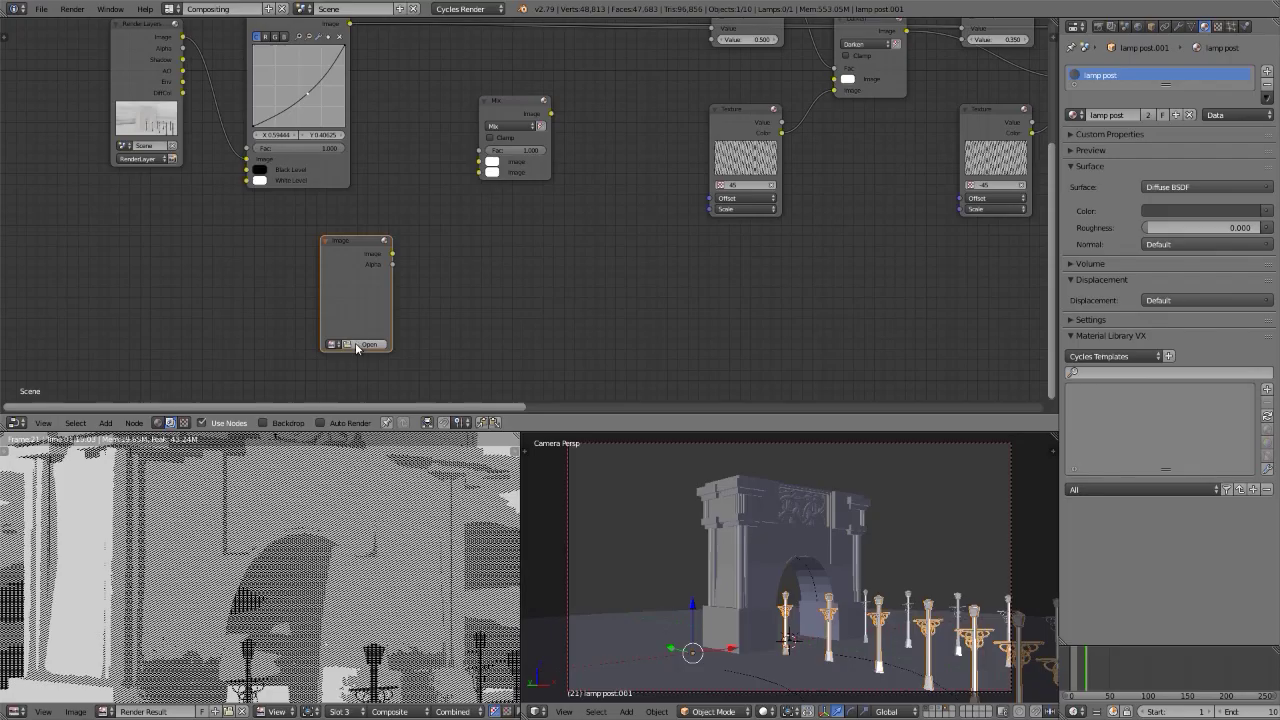
left_click(365, 344)
left_click(321, 27)
left_click(176, 357)
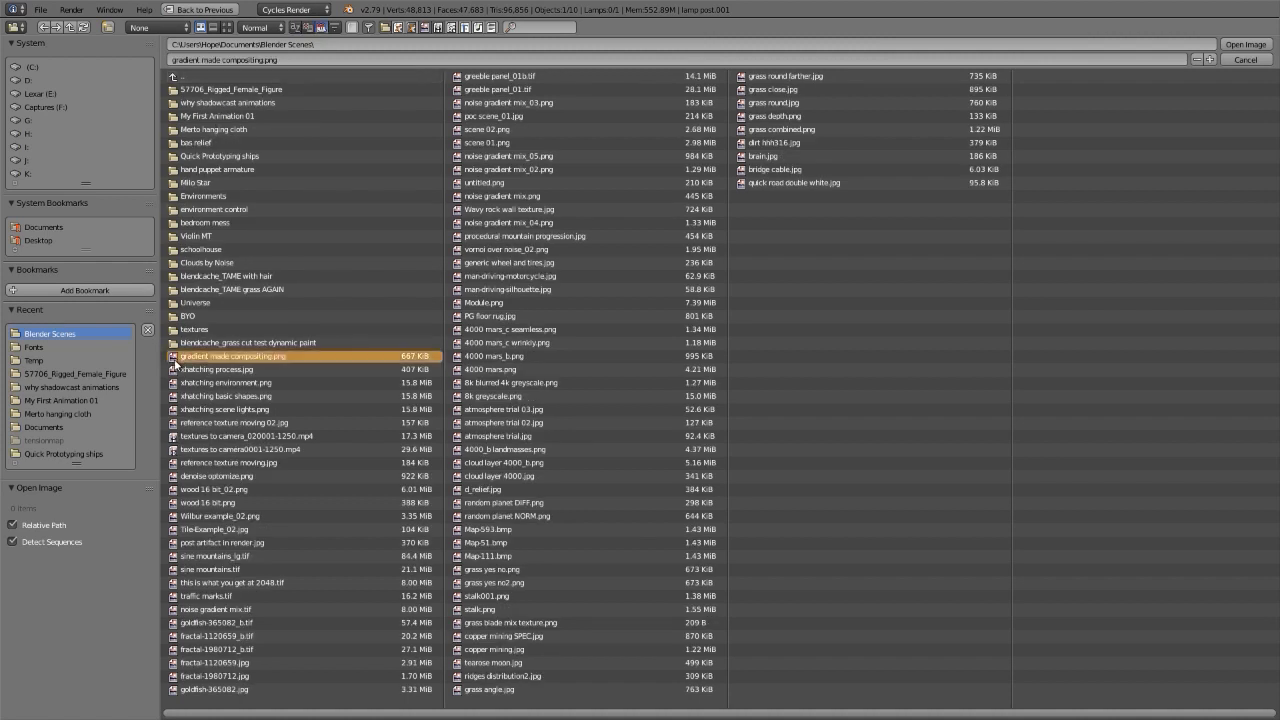
left_click(1245, 44)
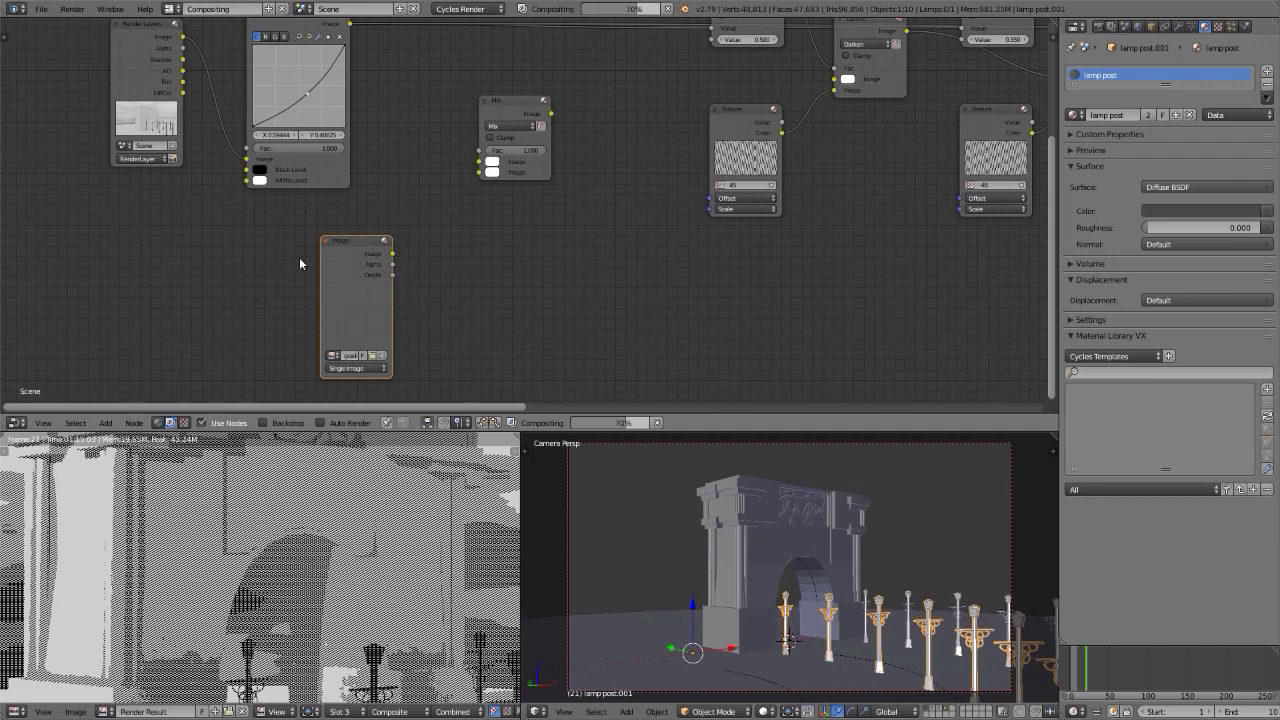
Widen the Image node and connect its Image output to the Mix node's second image input
left_click_drag(321, 293, 237, 292)
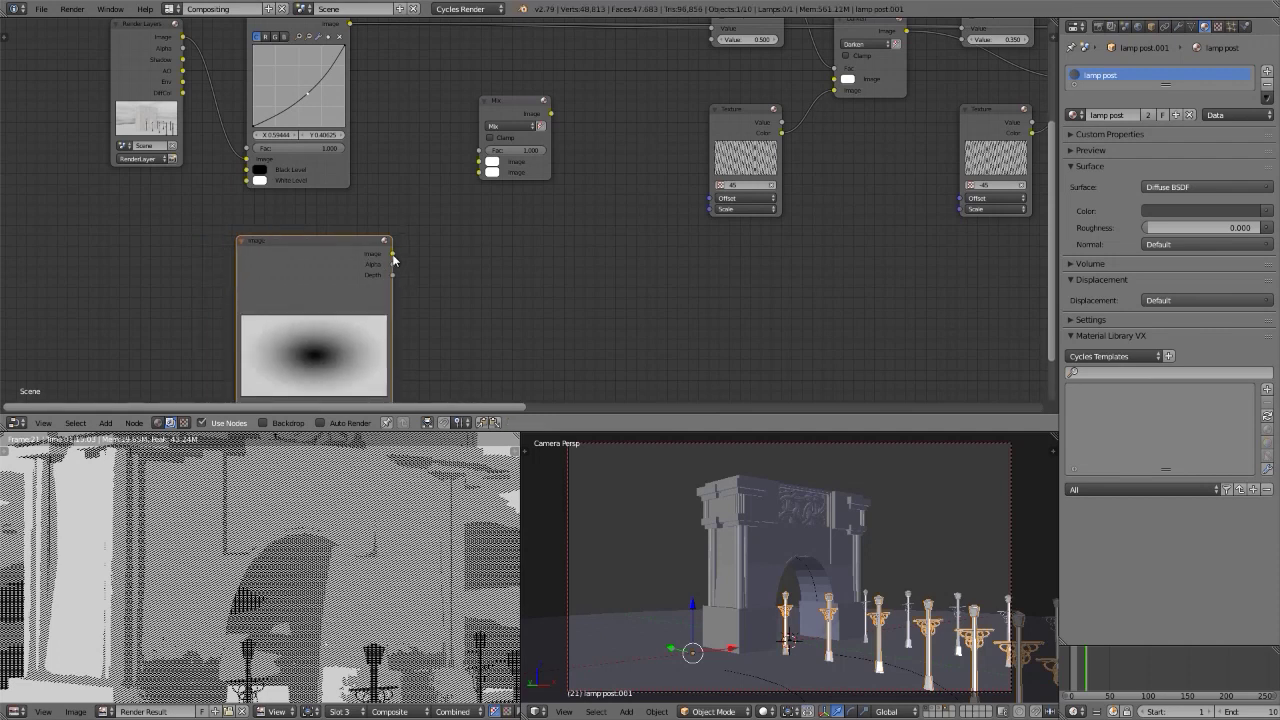
left_click_drag(392, 254, 479, 172)
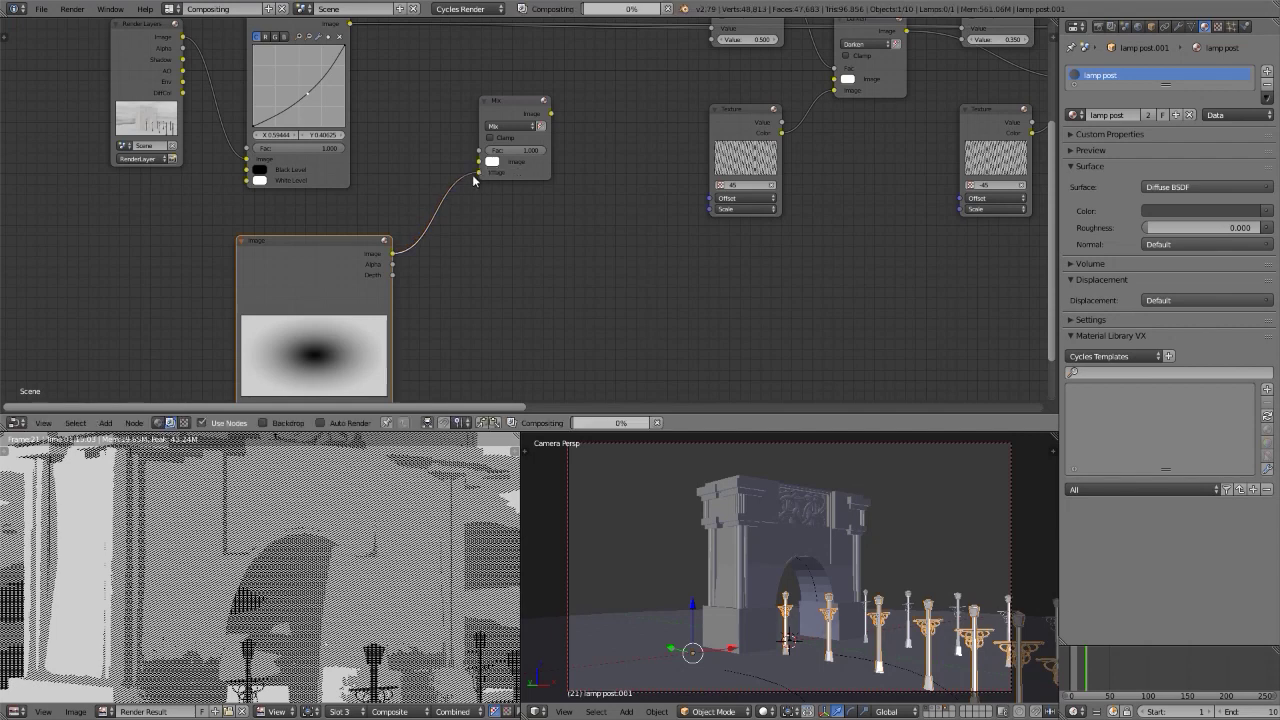
middle_click_drag(466, 195, 456, 262)
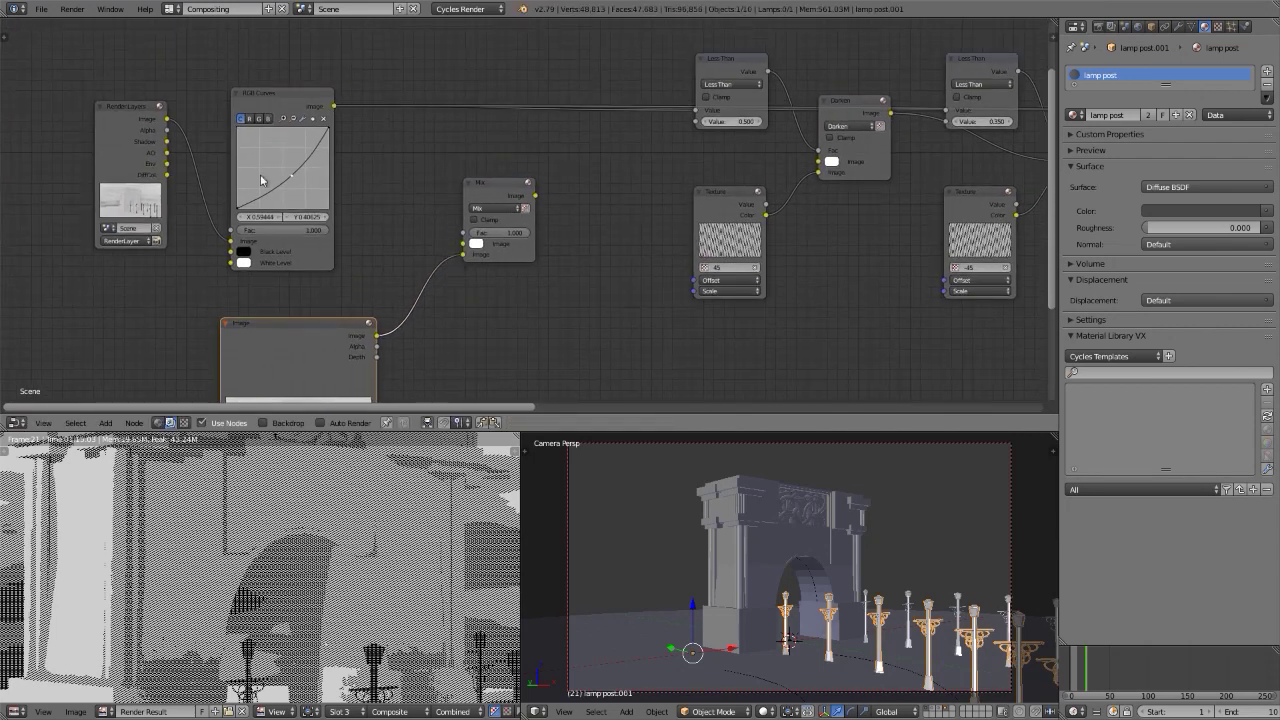
Transfer all RGB Curves output links to the Mix node's output, connect RGB Curves to Mix's first image input, and view the render full screen
left_click_drag(334, 106, 459, 248)
middle_click_drag(461, 240, 381, 231)
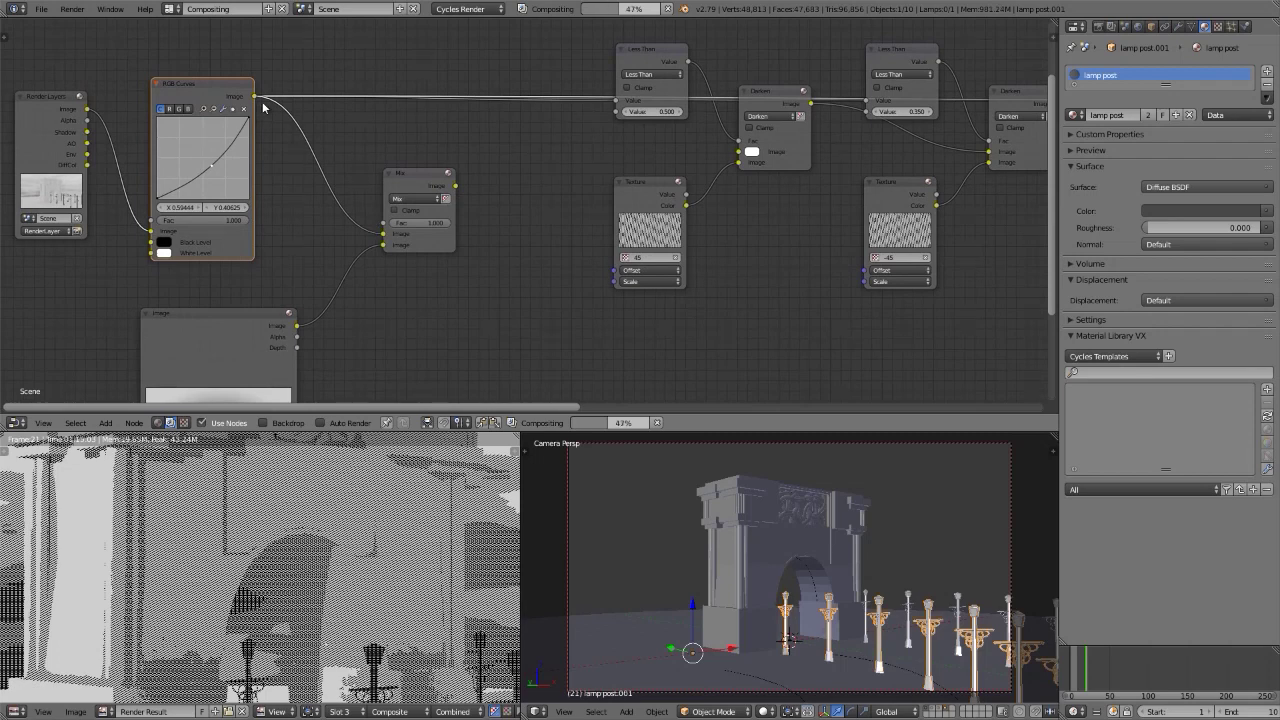
left_click_drag(255, 100, 456, 187, "ctrl")
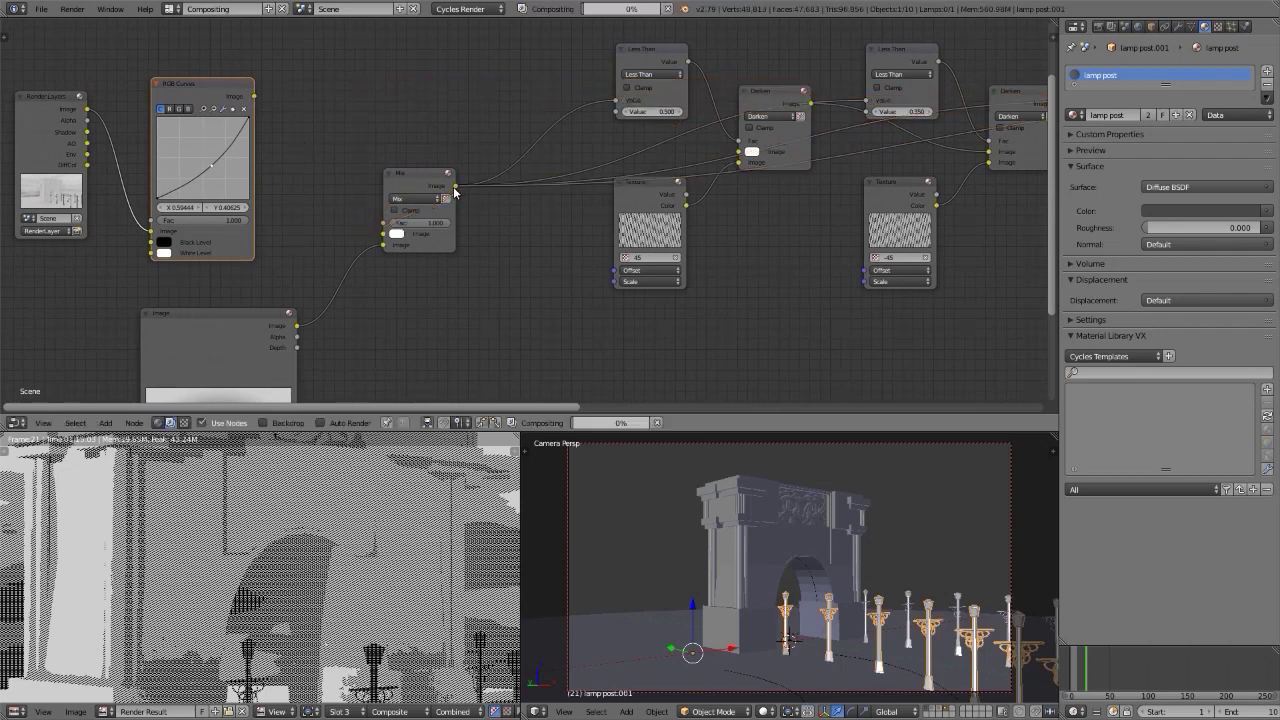
left_click_drag(255, 100, 380, 237)
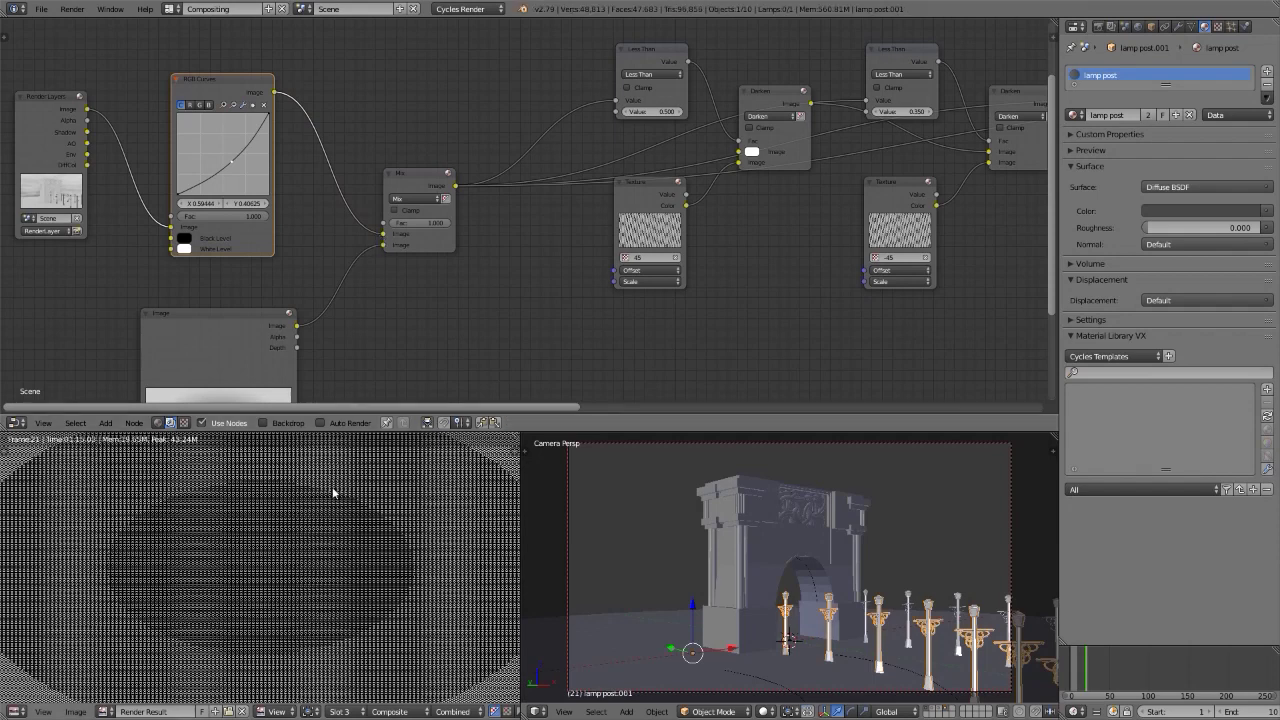
key("shift+space")
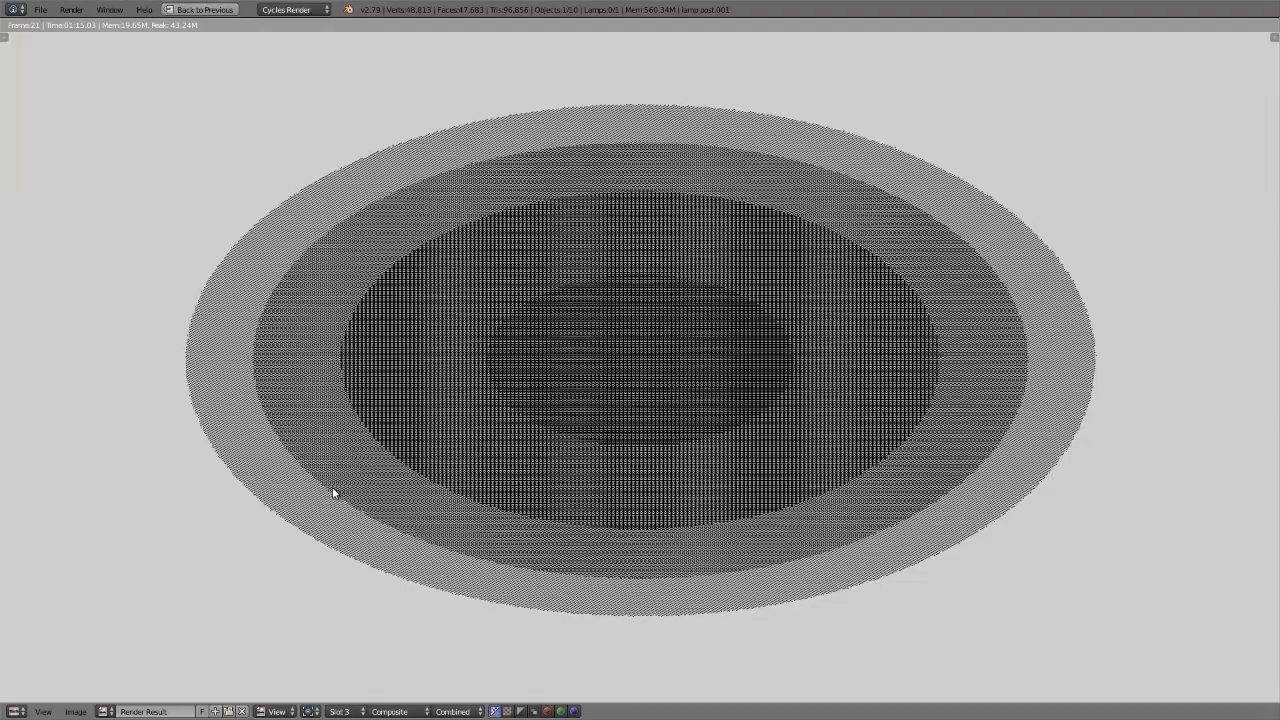
key("shift+space")
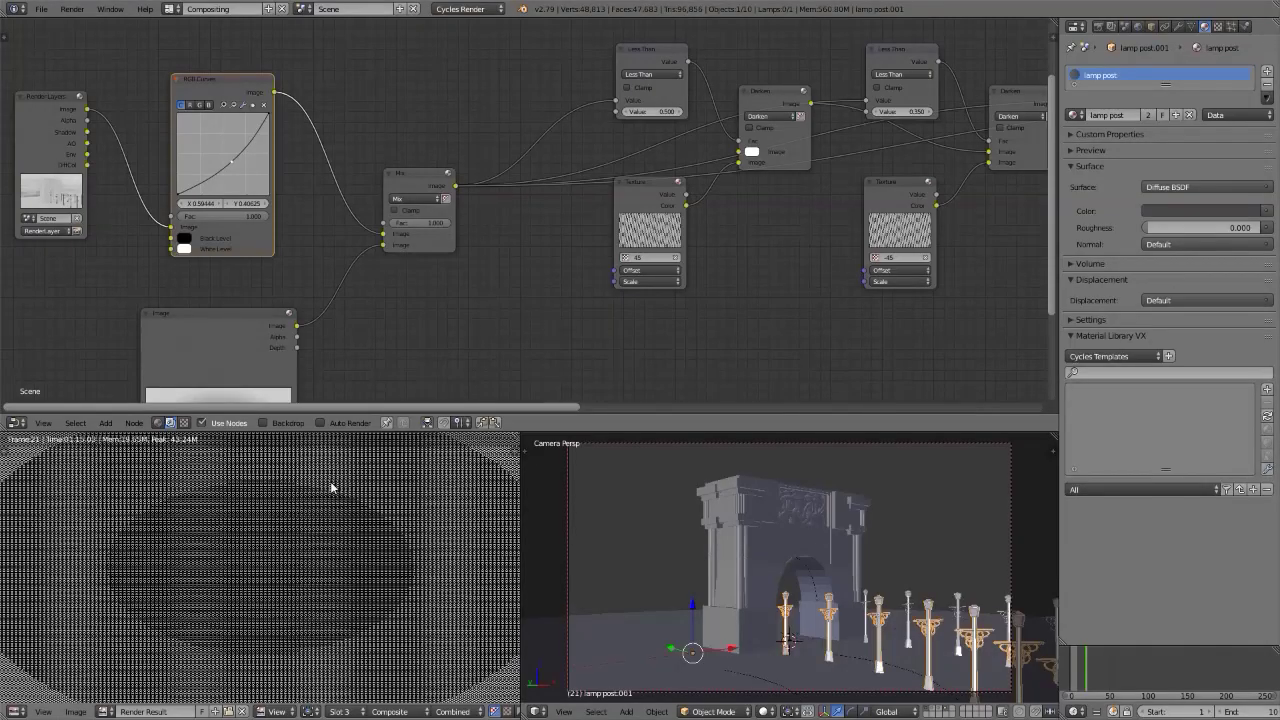
Try the Overlay blend mode on the Mix node and view the composite full screen
left_click(412, 200)
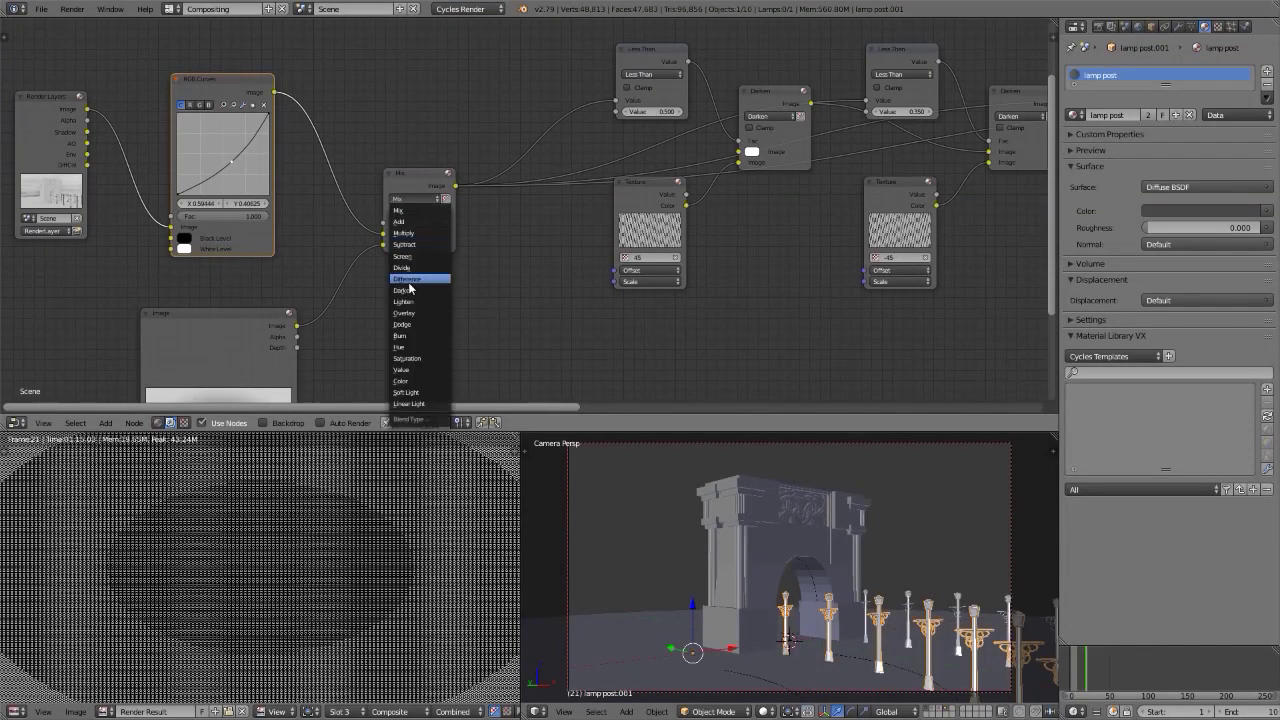
left_click(410, 314)
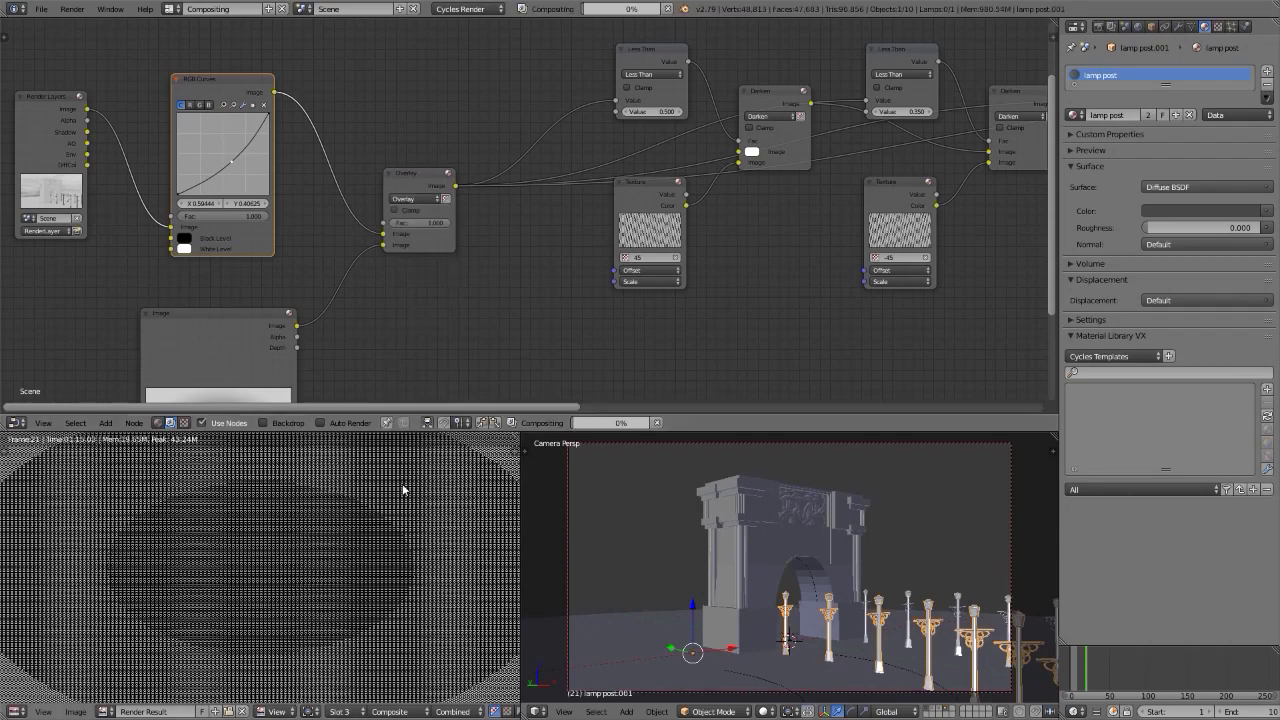
key("shift+space")
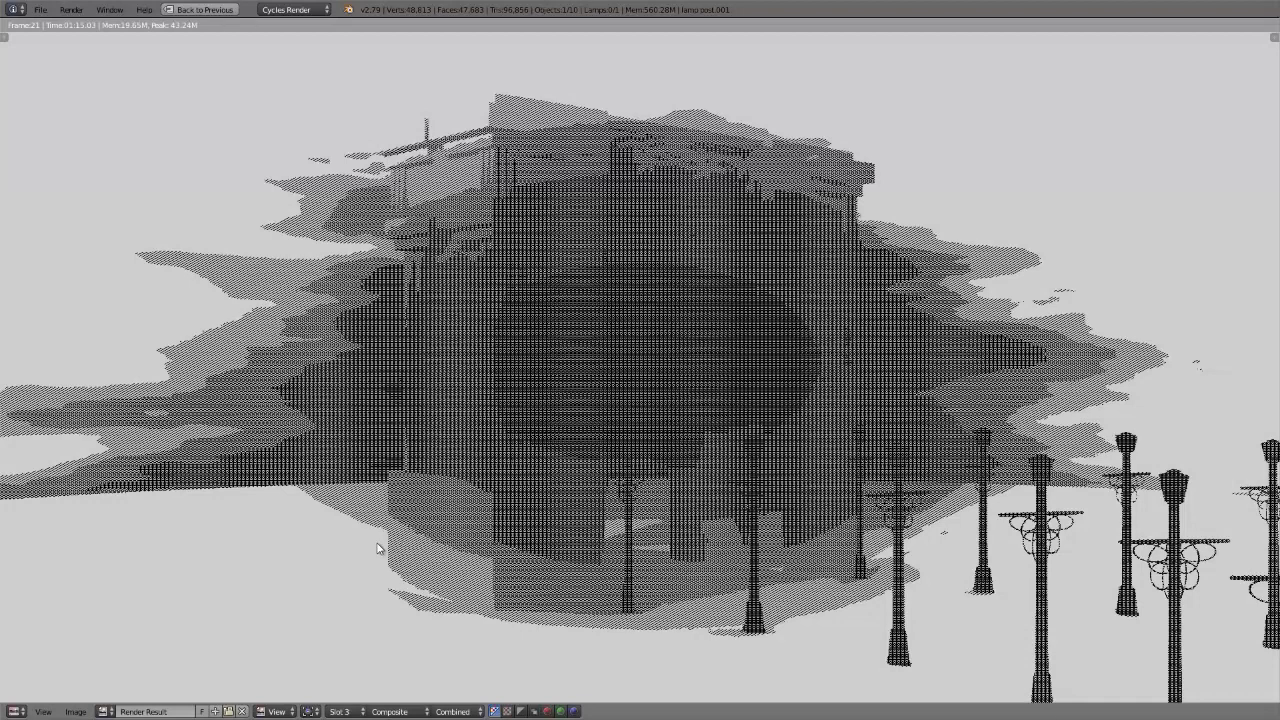
key("shift+space")
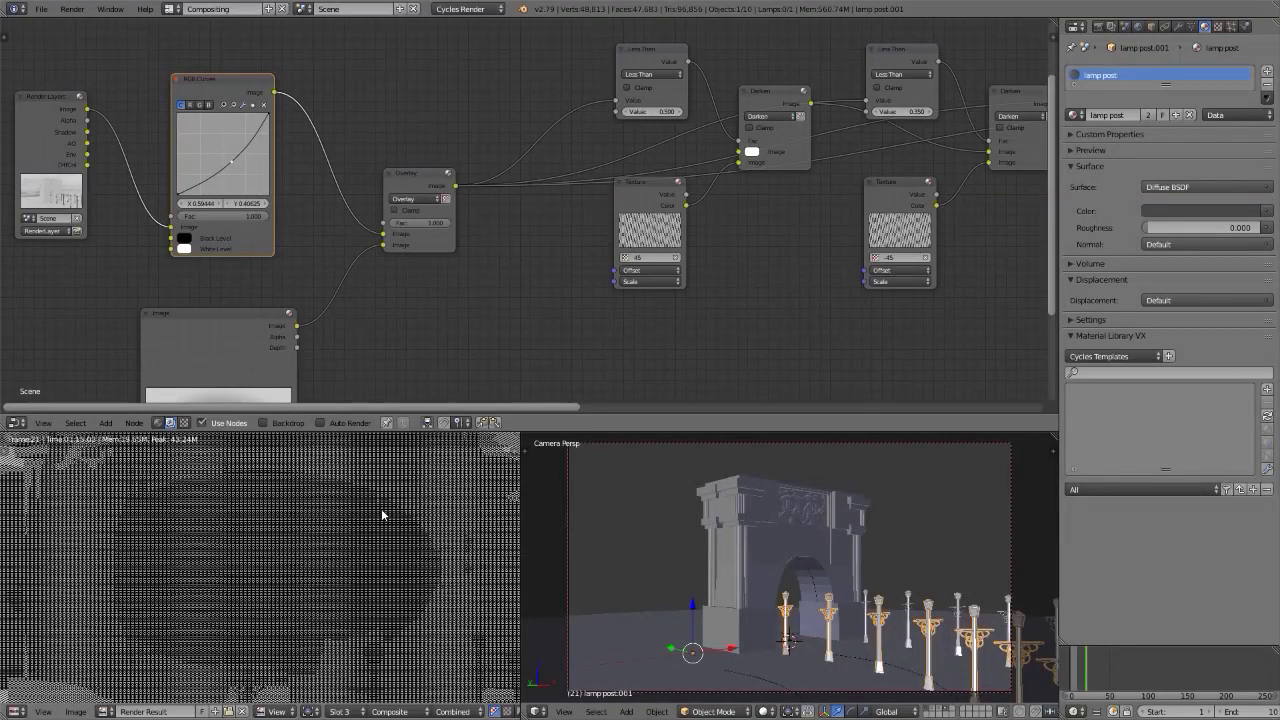
Set the mixing node's blend mode to Screen and view the composite full screen
left_click(414, 200)
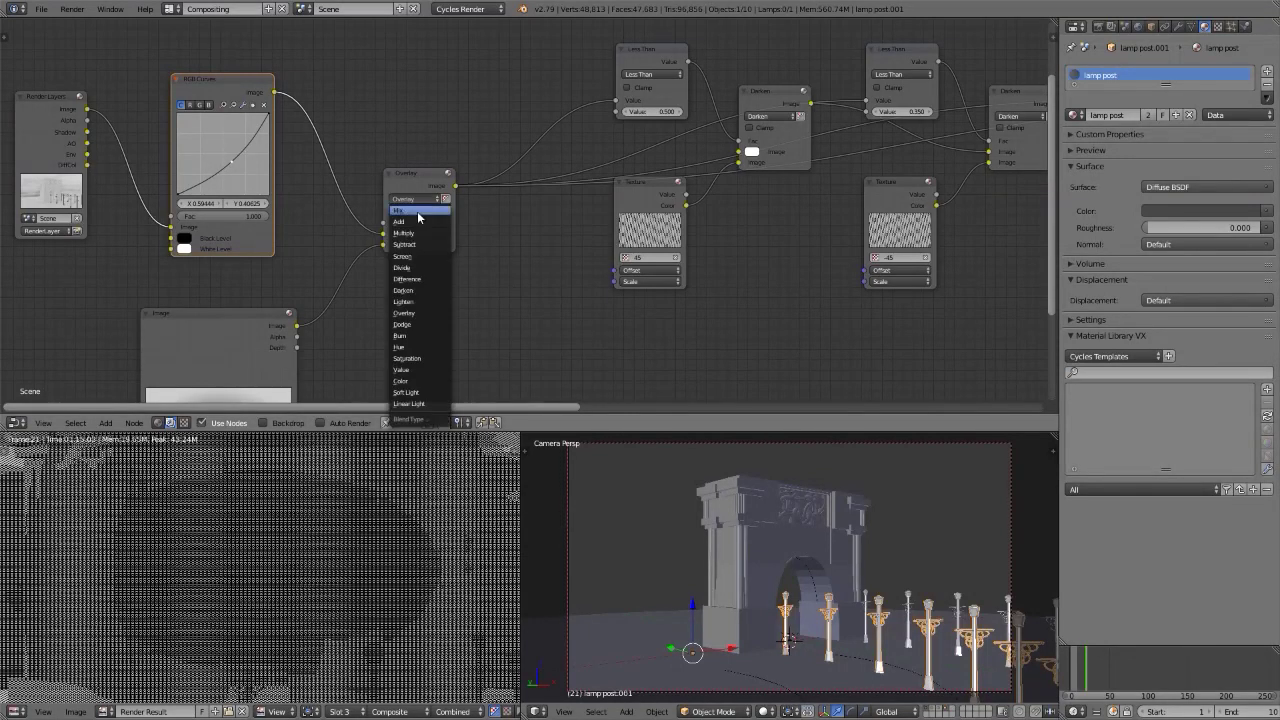
left_click(418, 258)
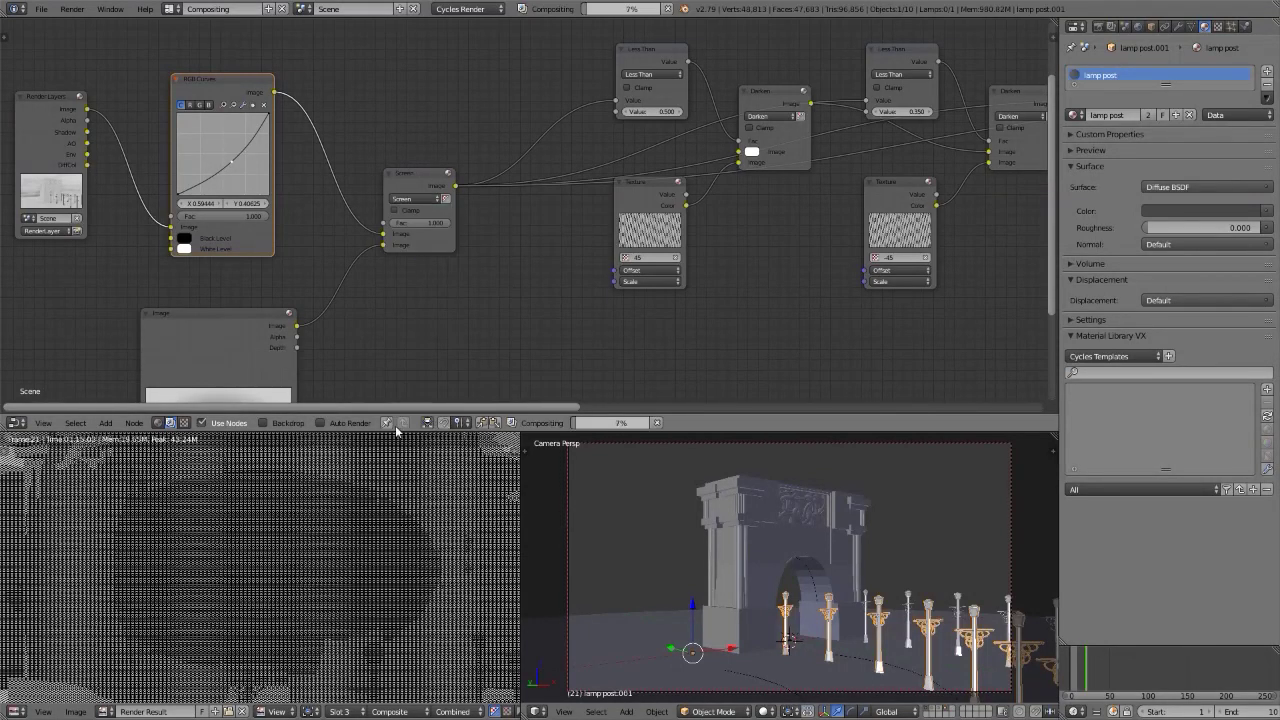
key("shift+space")
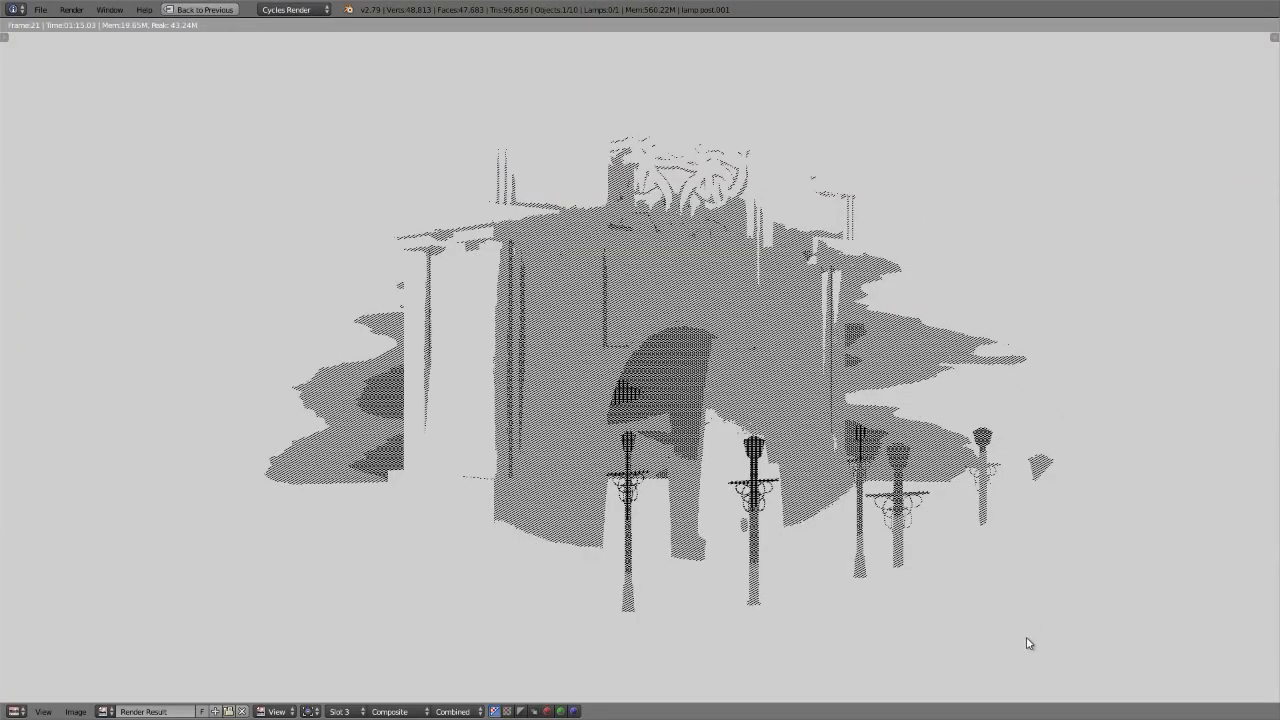
key("shift+space")
Duplicate the RGB Curves node straight down onto the link between the Image and Screen nodes, and check the composite full screen
scroll(594, 214, "up", 4)
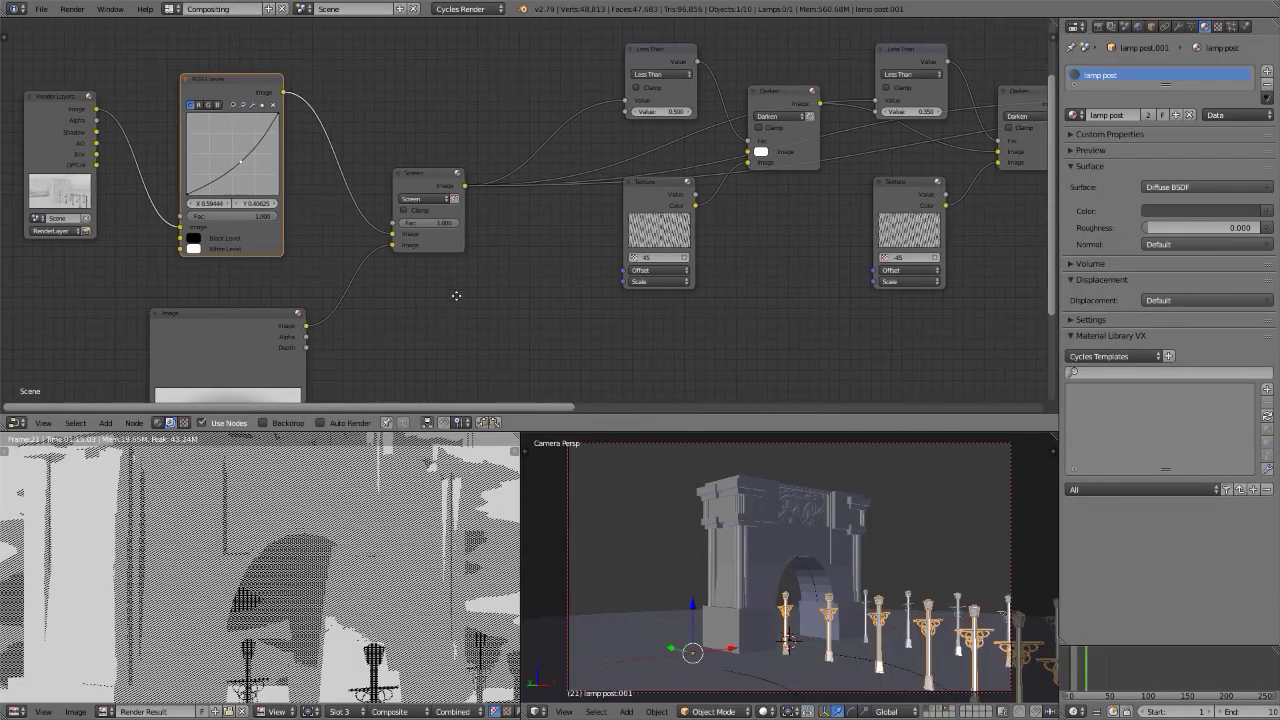
scroll(594, 214, "down", 2)
left_click_drag(459, 226, 328, 231)
left_click(450, 61)
key("shift+d")
key("y")
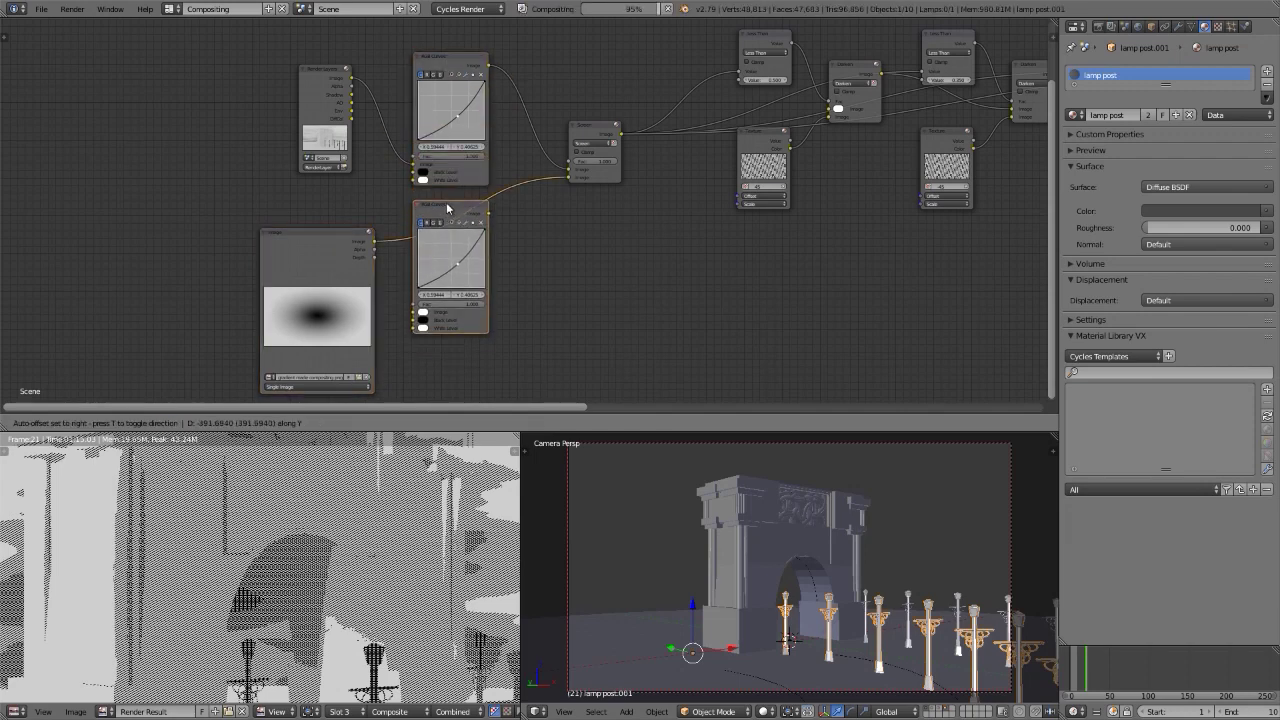
left_click(447, 203)
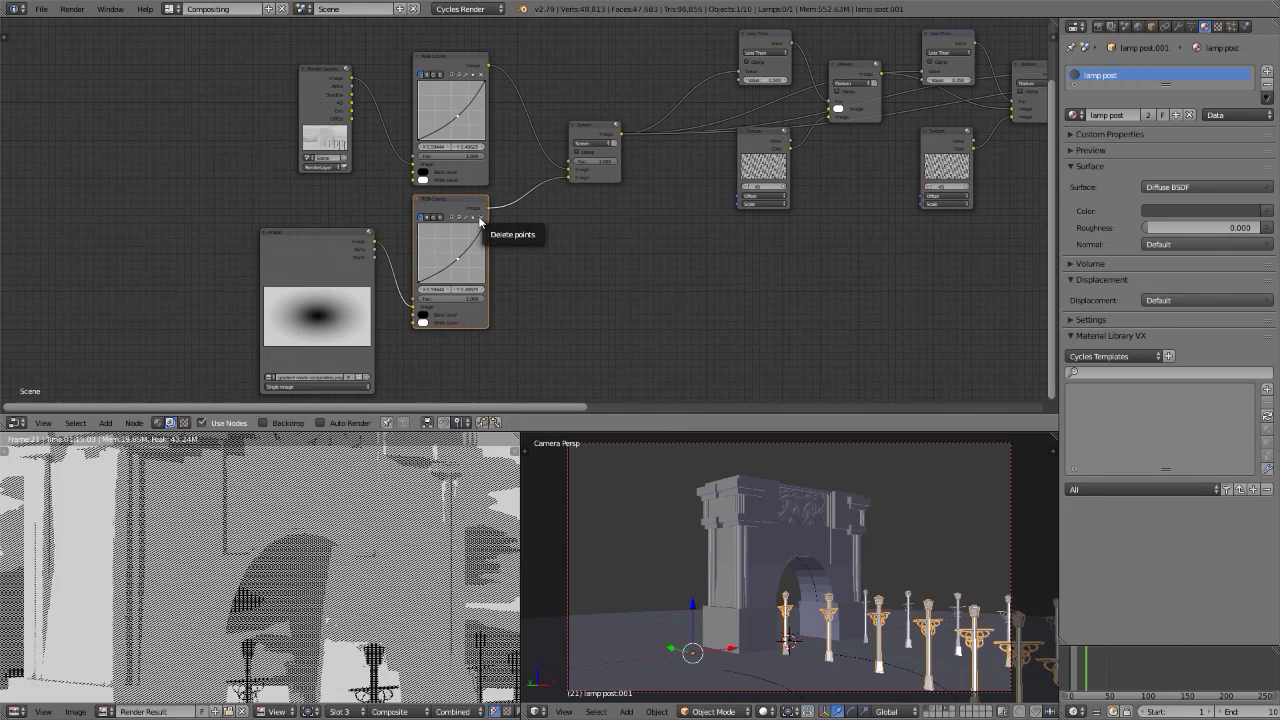
key("ctrl+space")
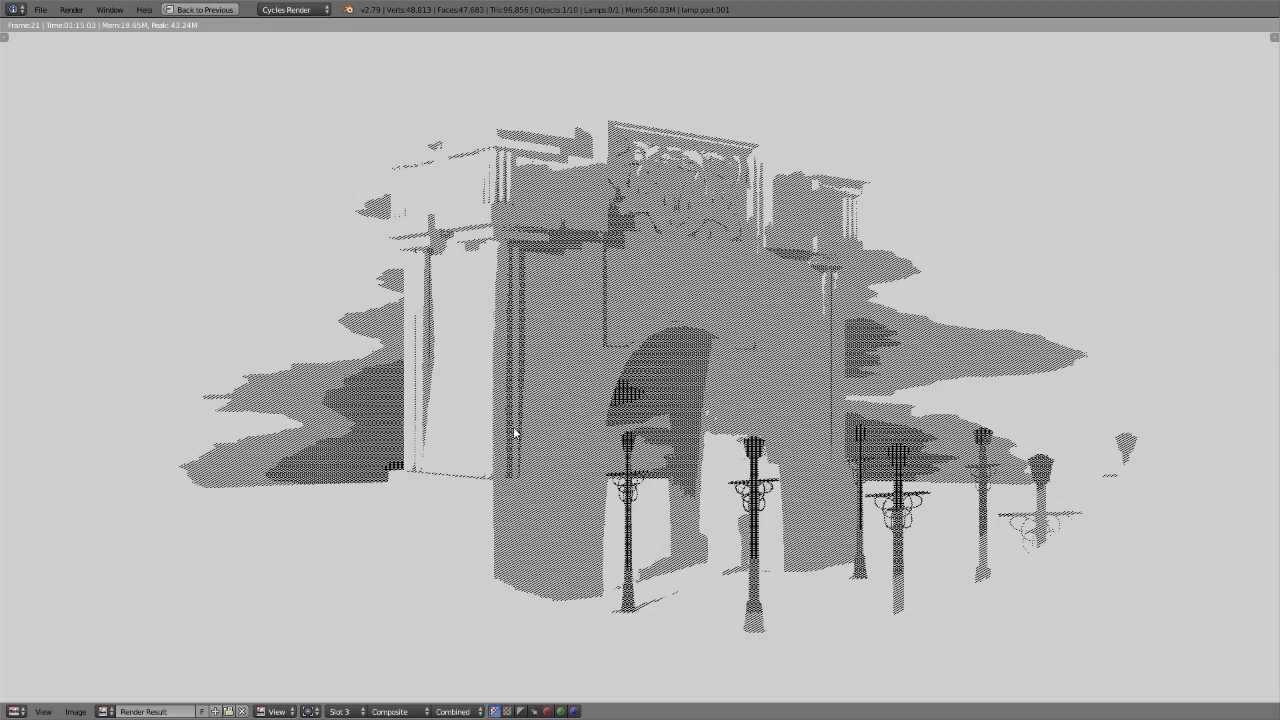
key("ctrl+space")
On the gradient's RGB Curves node, lower the white end point slightly, move the black end point to X 0.07222, Y 0, and check the composite
scroll(530, 262, "up", 3)
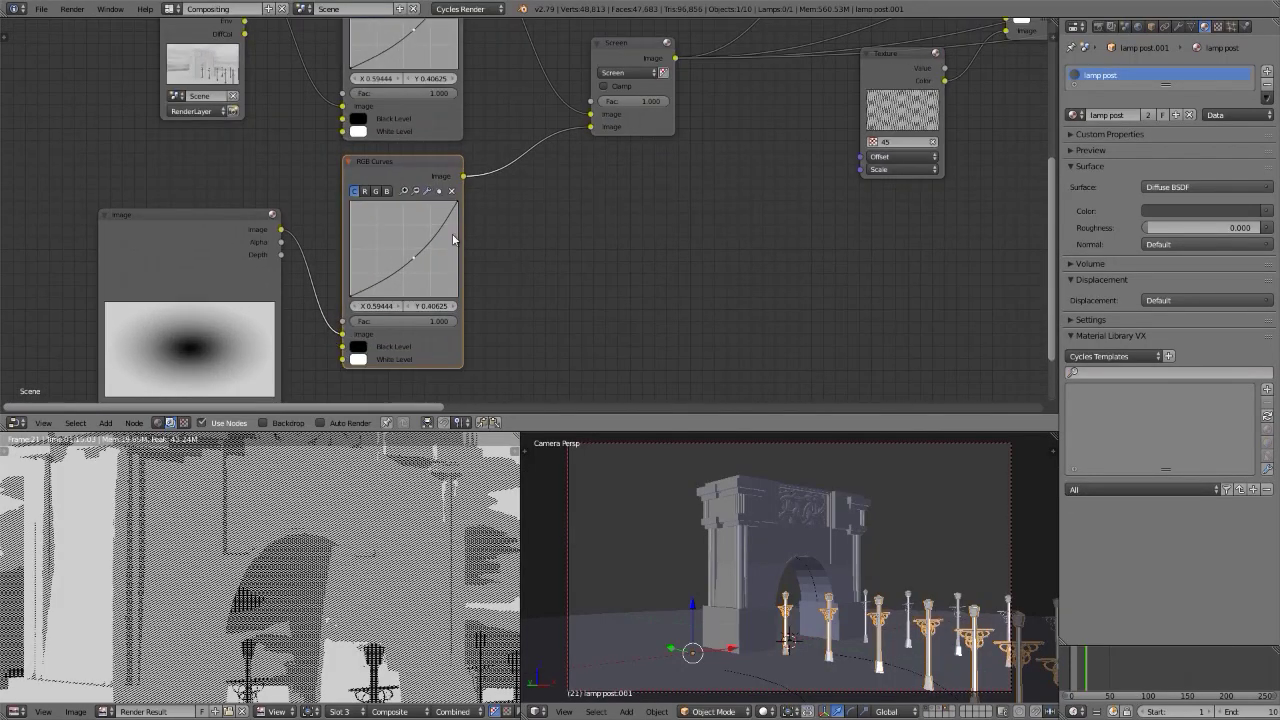
left_click_drag(457, 203, 457, 206)
left_click_drag(351, 298, 350, 293)
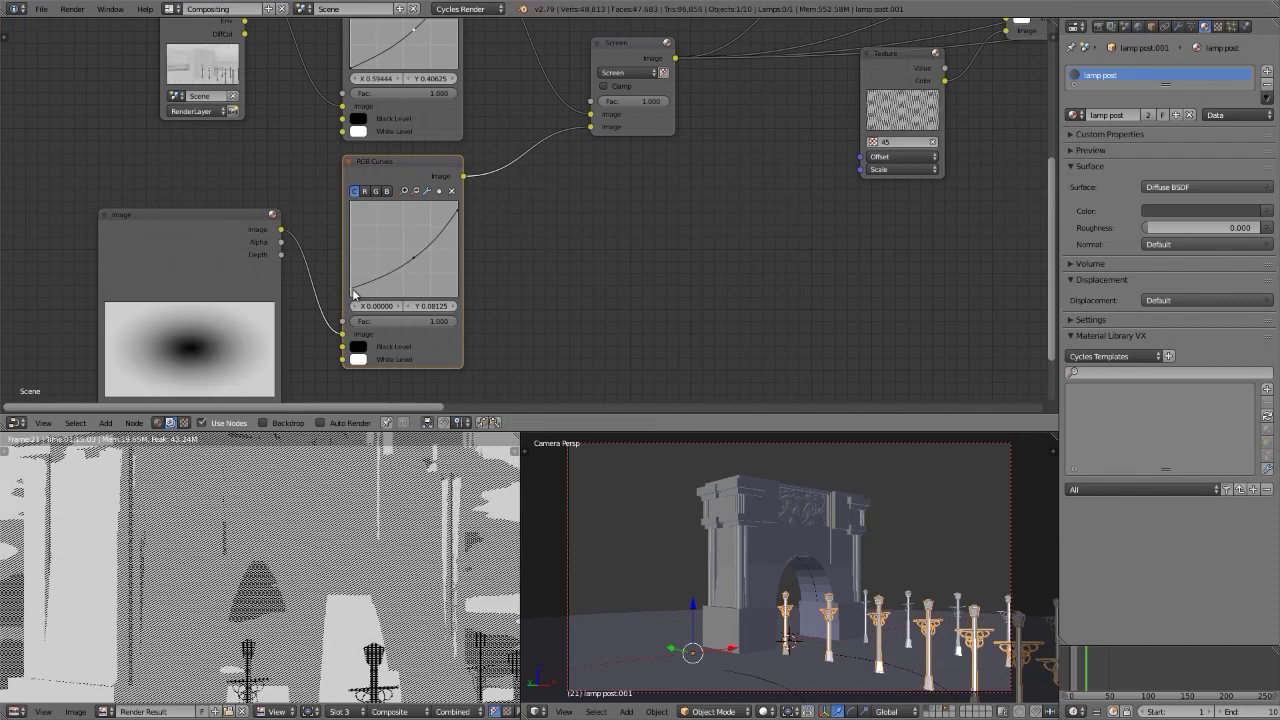
mouse_move(353, 294)
left_mouse_down()
mouse_move(365, 290)
mouse_move(358, 298)
left_mouse_up()
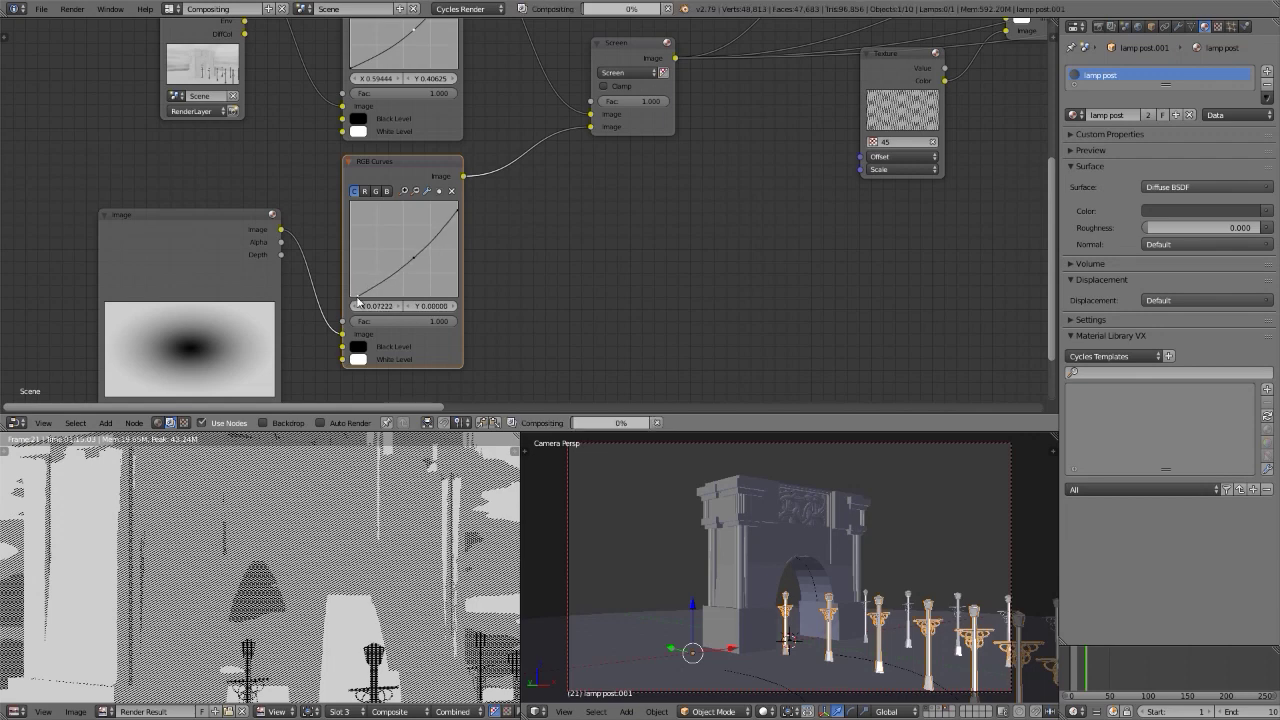
key("ctrl+space")
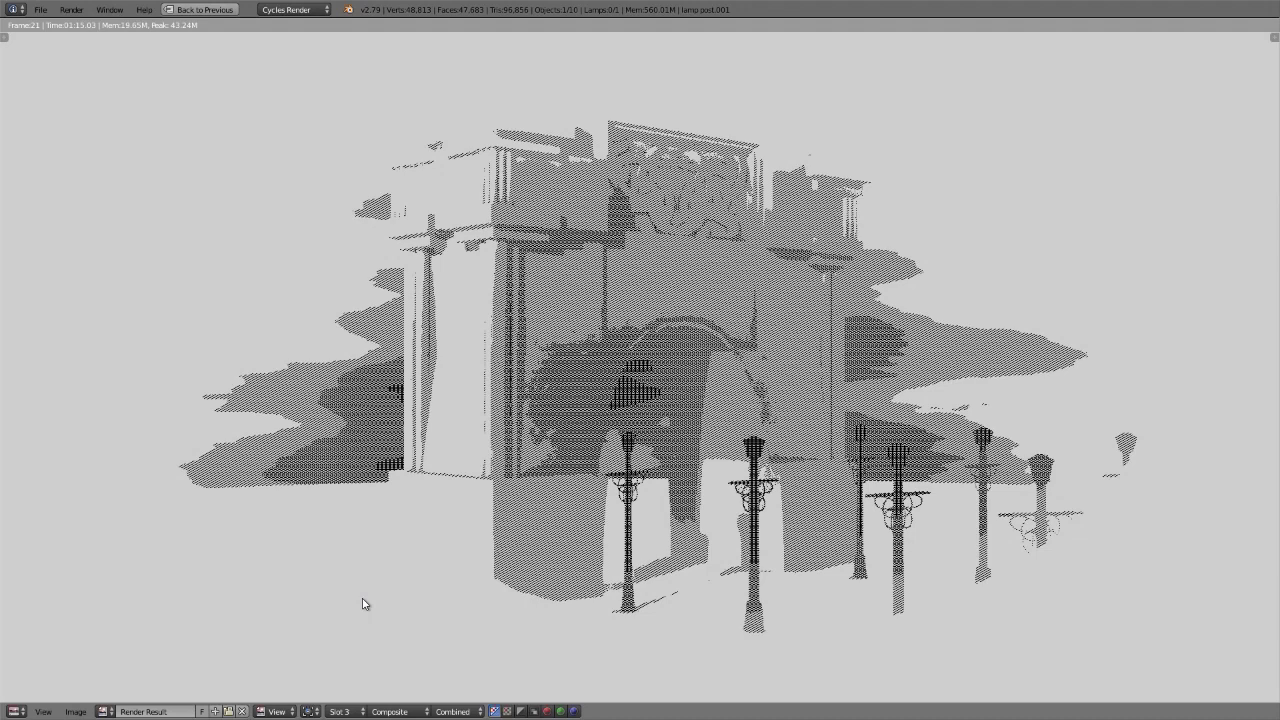
key("ctrl+space")
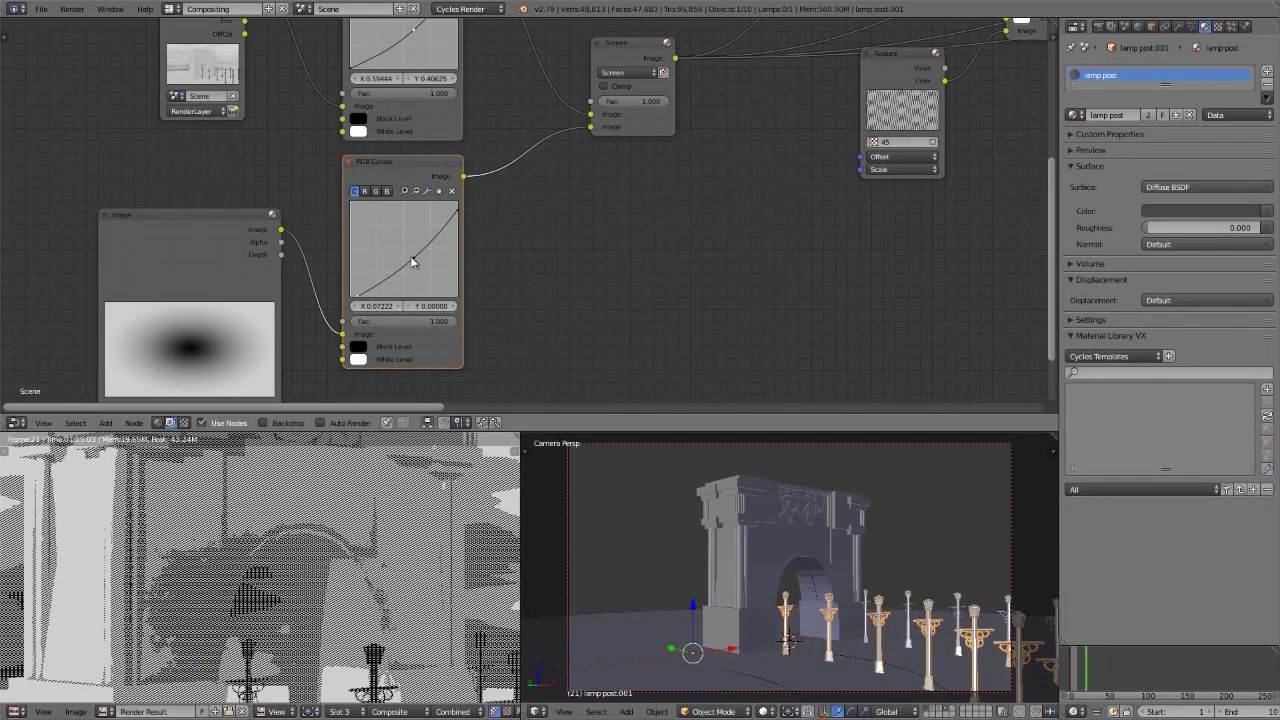
left_click(457, 210)
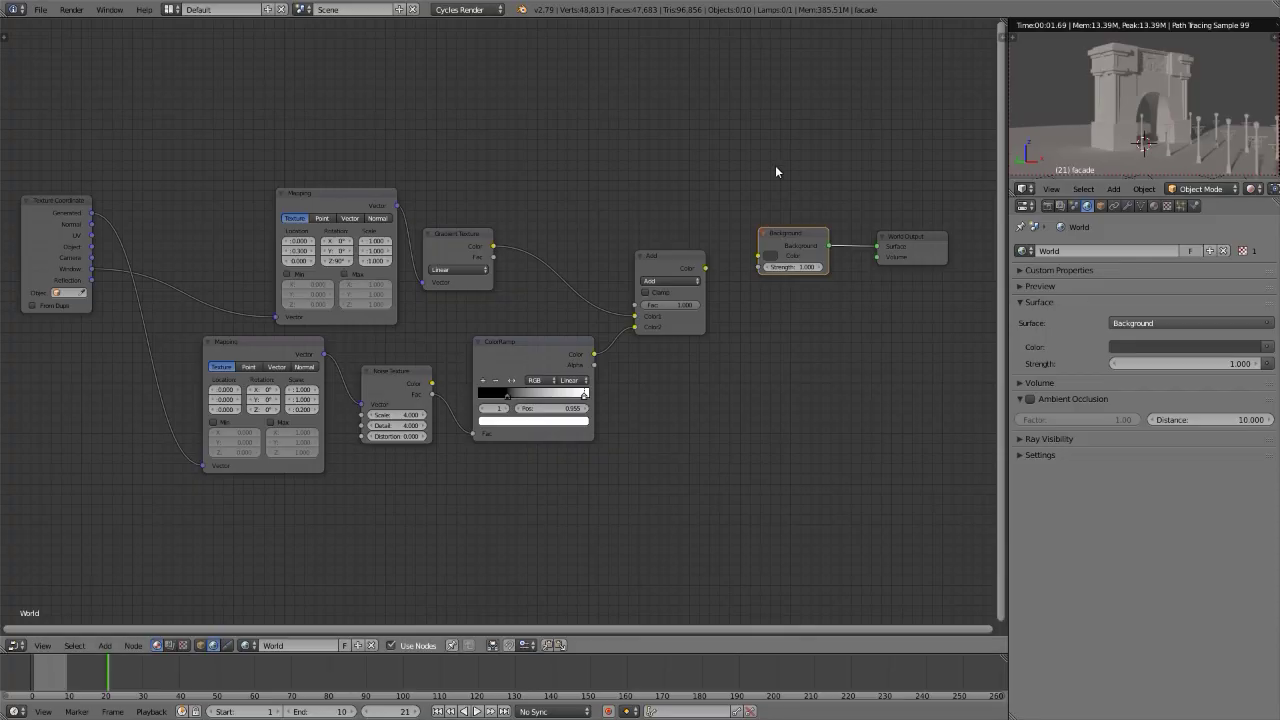
In the World node tree, connect the Add node's Color output to the Background node's Color input
scroll(716, 241, "up", 3)
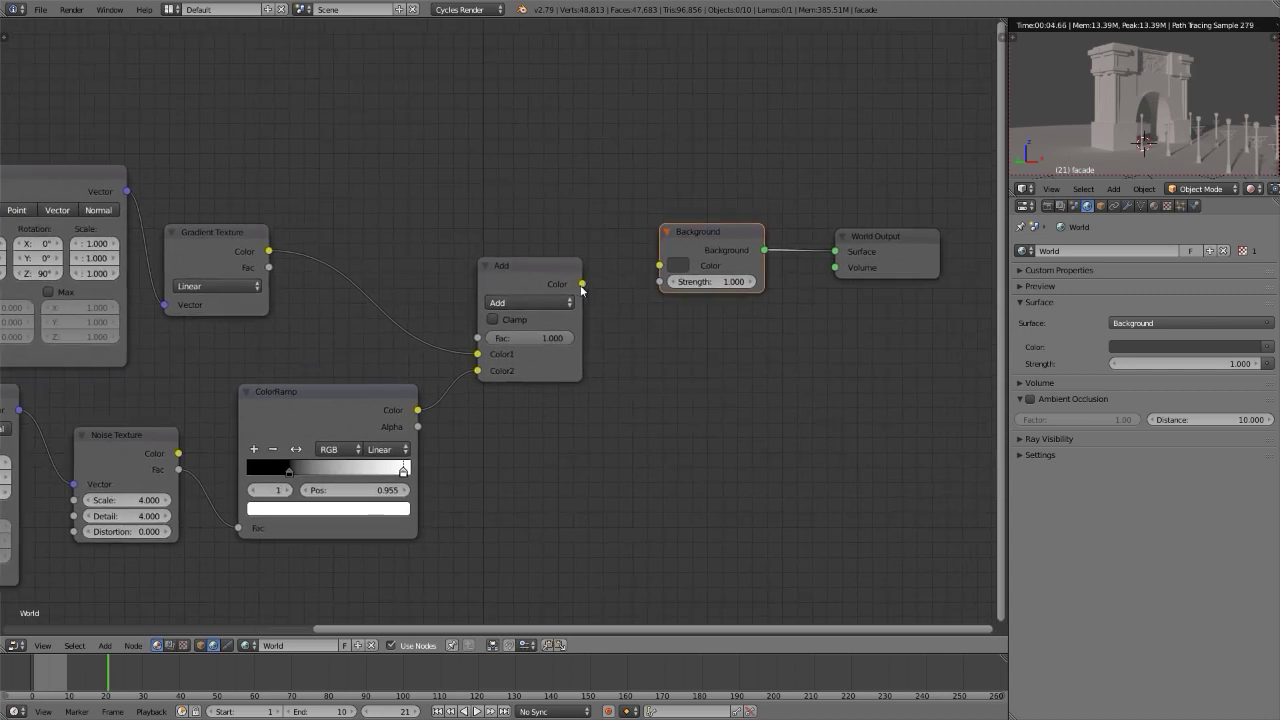
left_click_drag(582, 284, 658, 268)
middle_click_drag(457, 429, 739, 361)
scroll(760, 358, "down", 2)
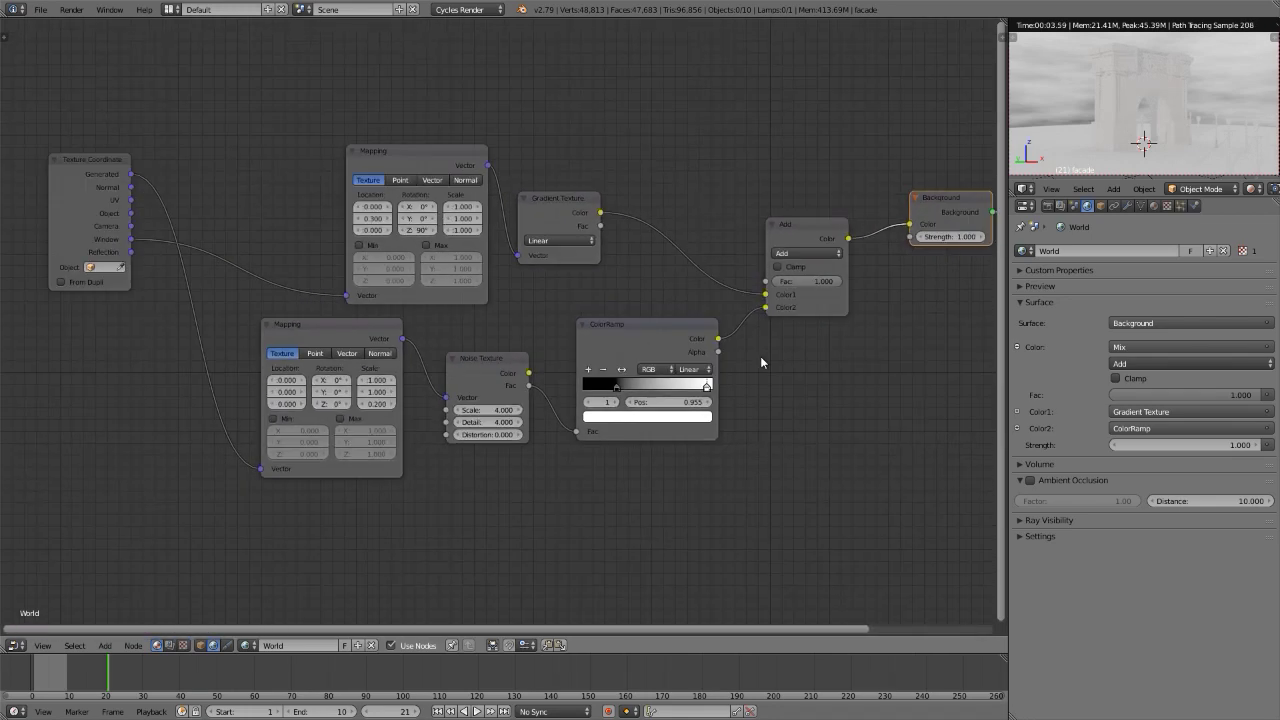
Preview the Gradient Texture and the Mapping node feeding it, examine the mapping's location and rotation, and return to the Gradient Texture preview
middle_click_drag(579, 321, 610, 296)
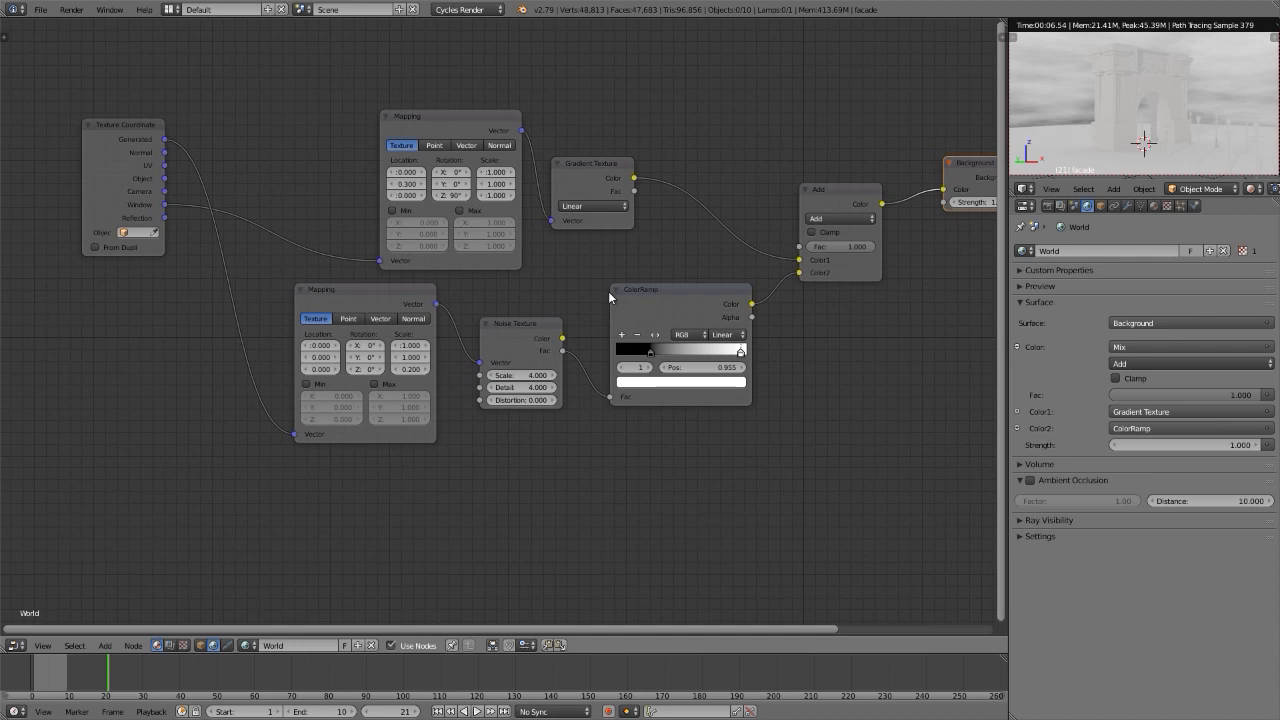
left_click(591, 160, "ctrl+shift")
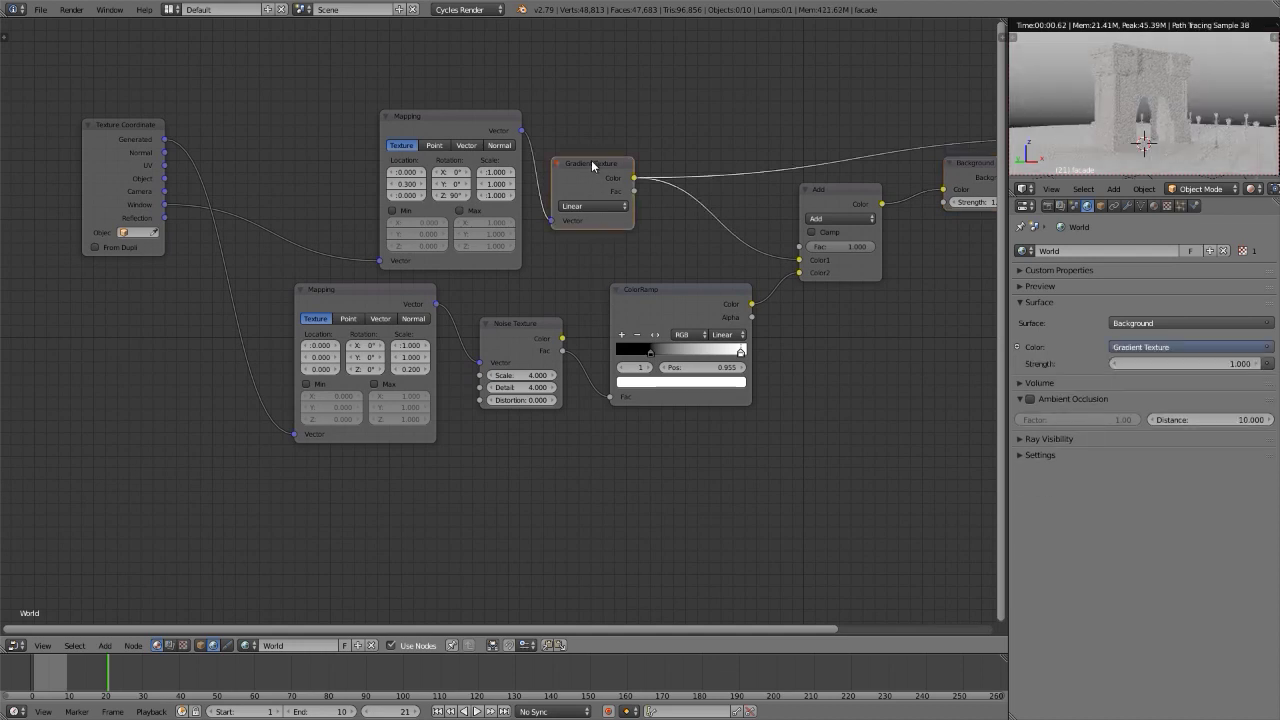
left_click(452, 115, "ctrl+shift")
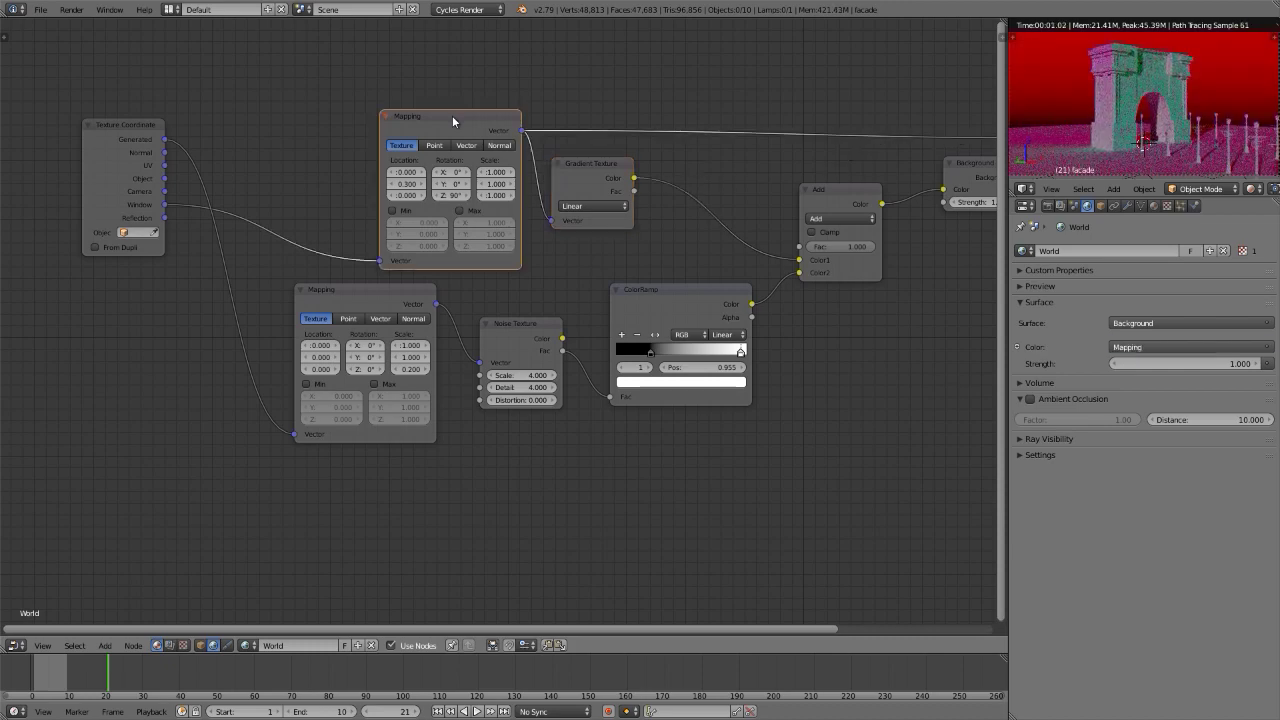
scroll(452, 115, "up", 3)
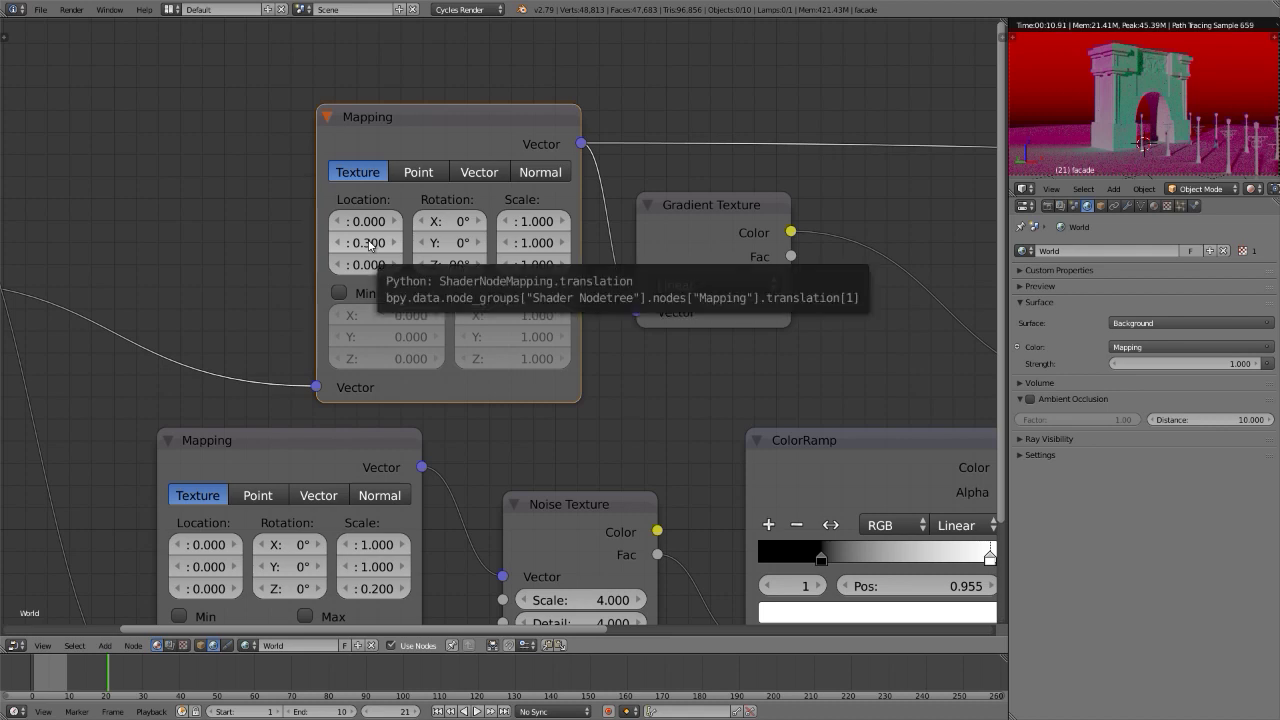
left_click(708, 199, "ctrl+shift")
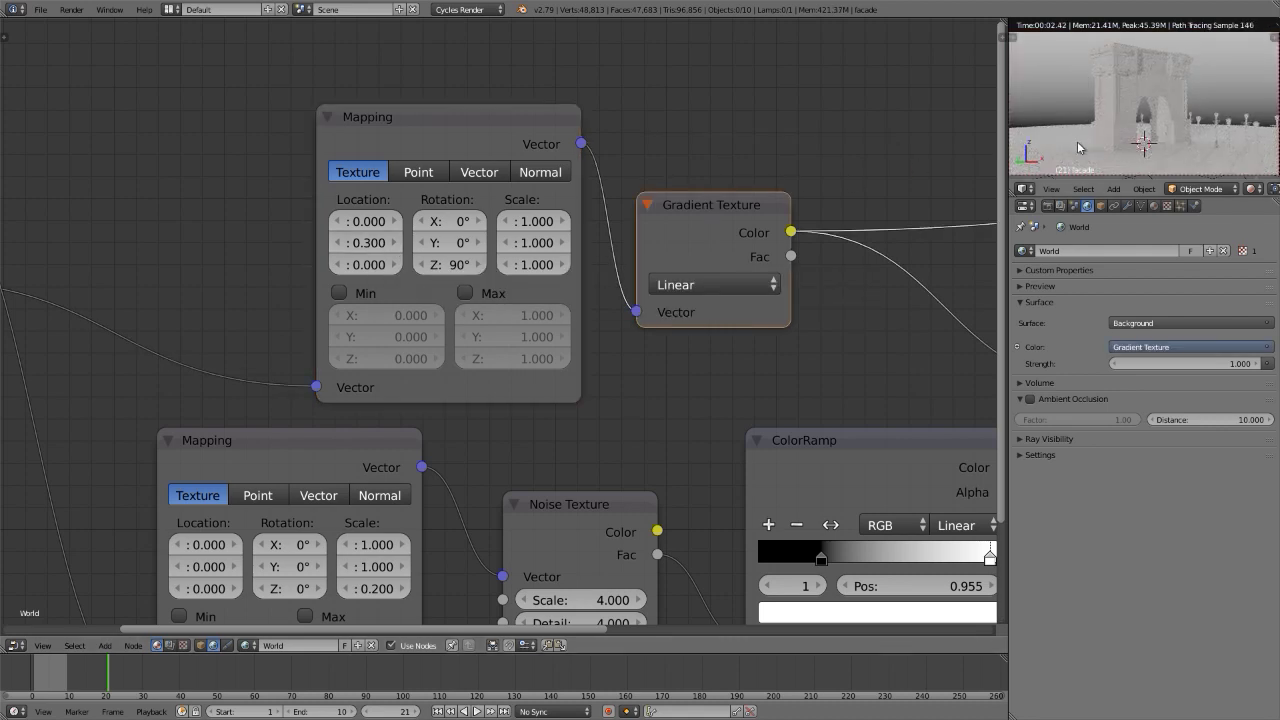
Inspect the Texture Coordinate node's Window link to the gradient mapping and view the gradient background full screen
scroll(712, 199, "down", 2)
scroll(219, 270, "up", 2)
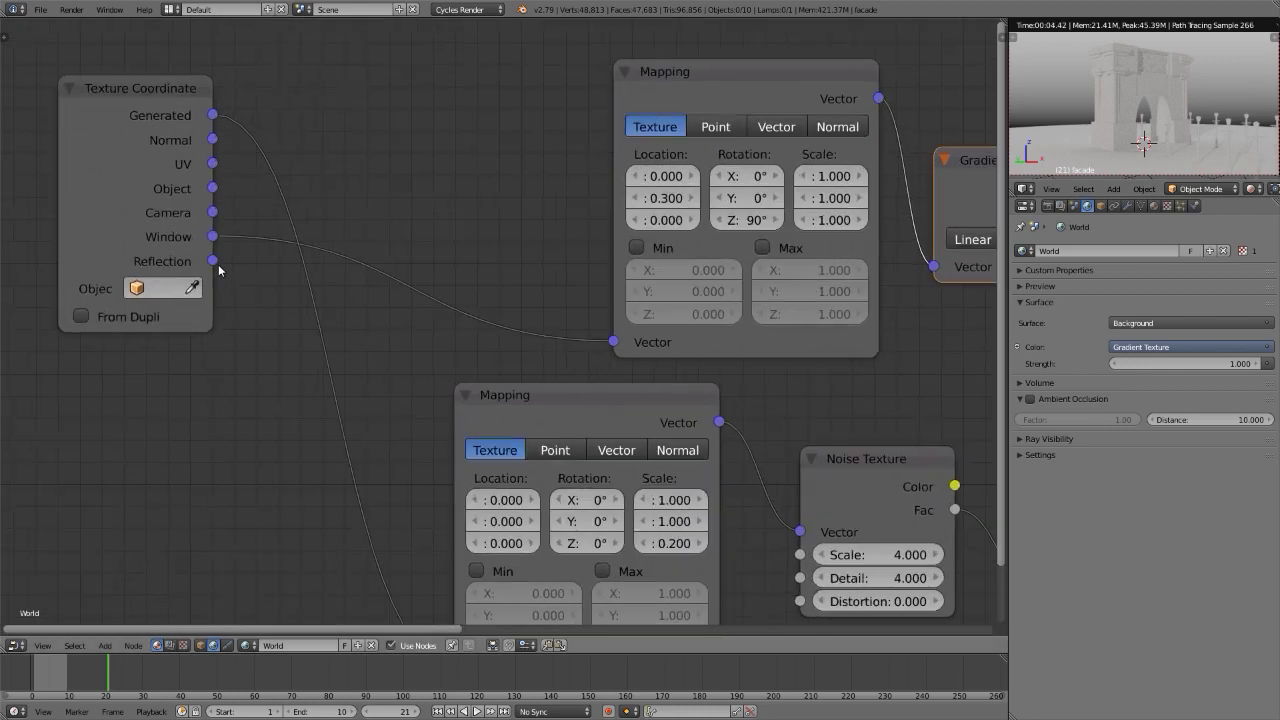
left_click_drag(115, 96, 119, 84)
key("F12")
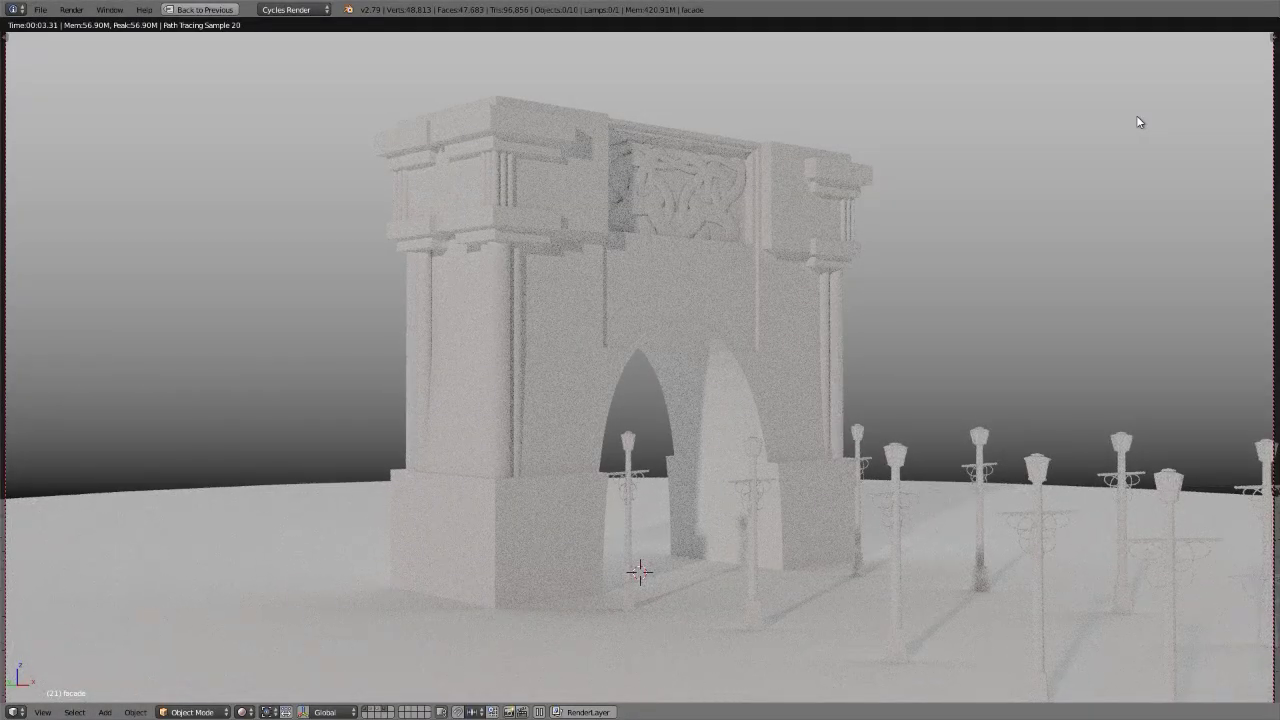
key("Escape")
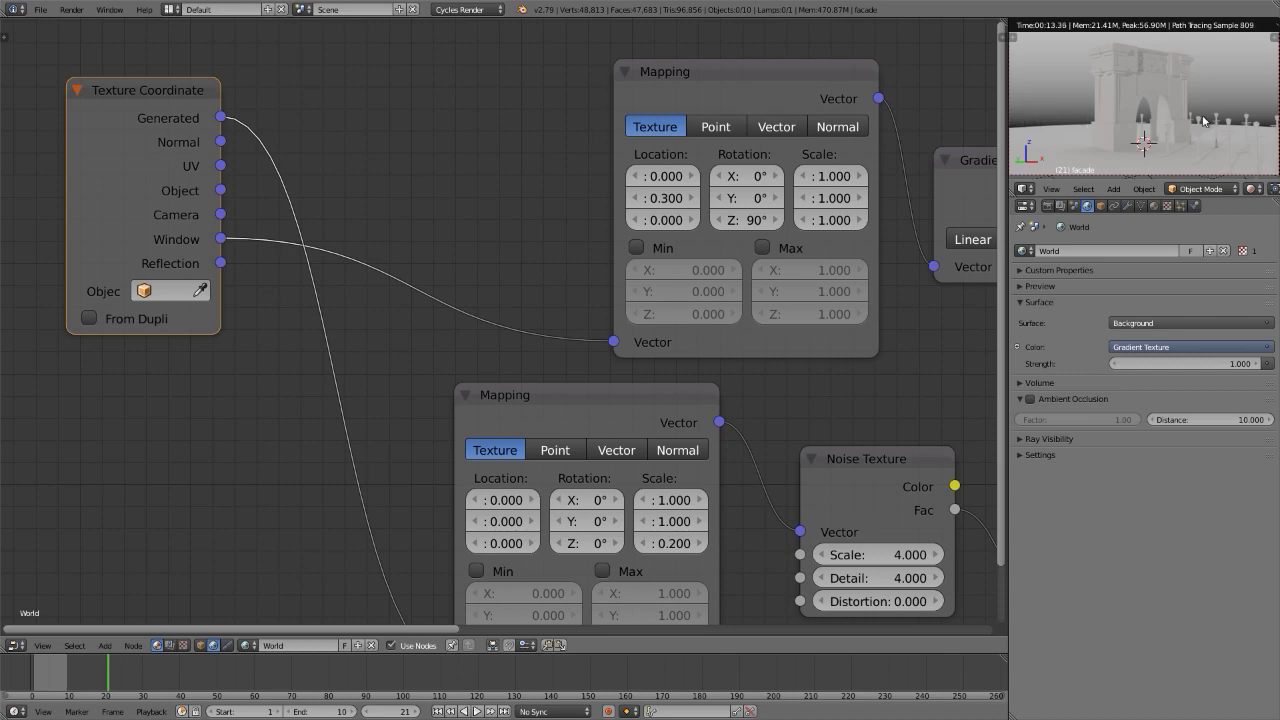
Preview the cloud branch's ColorRamp output in the world background
middle_click_drag(922, 333, 487, 267)
scroll(670, 259, "down", 2)
left_click_drag(398, 336, 390, 328)
left_click_drag(785, 162, 782, 168)
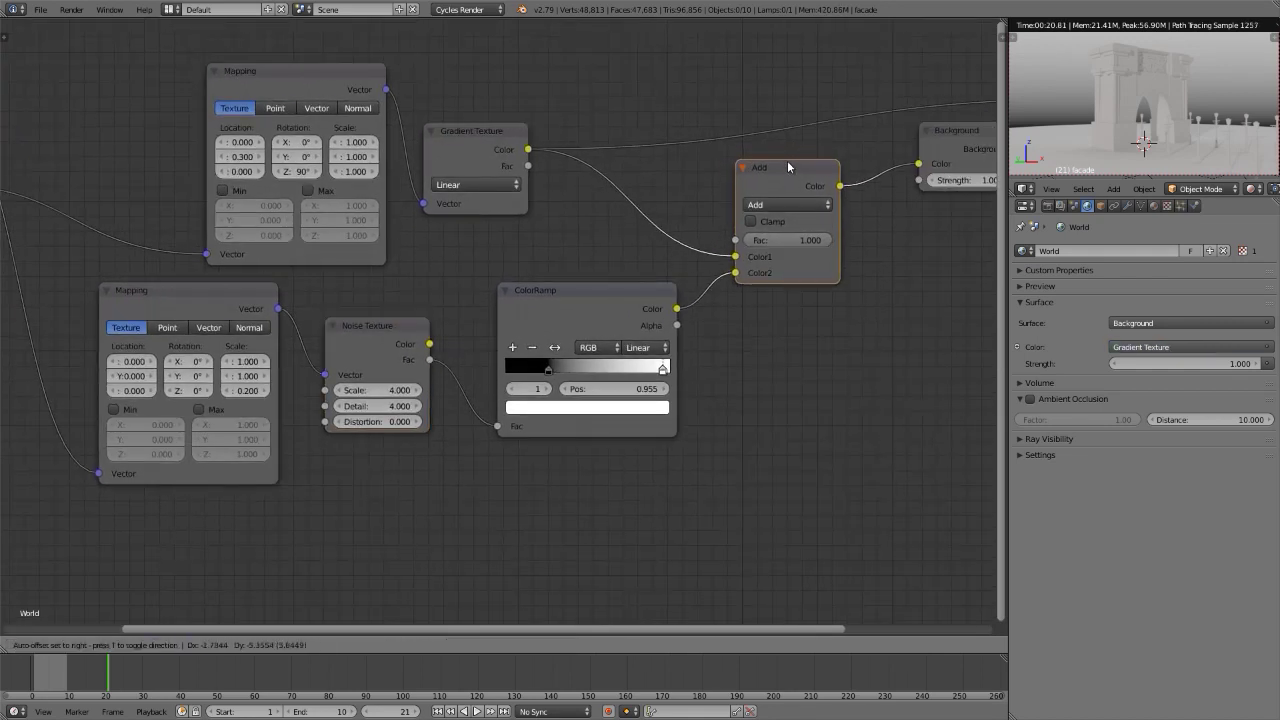
left_click(583, 290, "ctrl+shift")
Examine the cloud Mapping and Noise Texture settings, comparing the Noise Texture preview with the ColorRamp preview
middle_click_drag(439, 434, 733, 412)
scroll(553, 422, "up", 2)
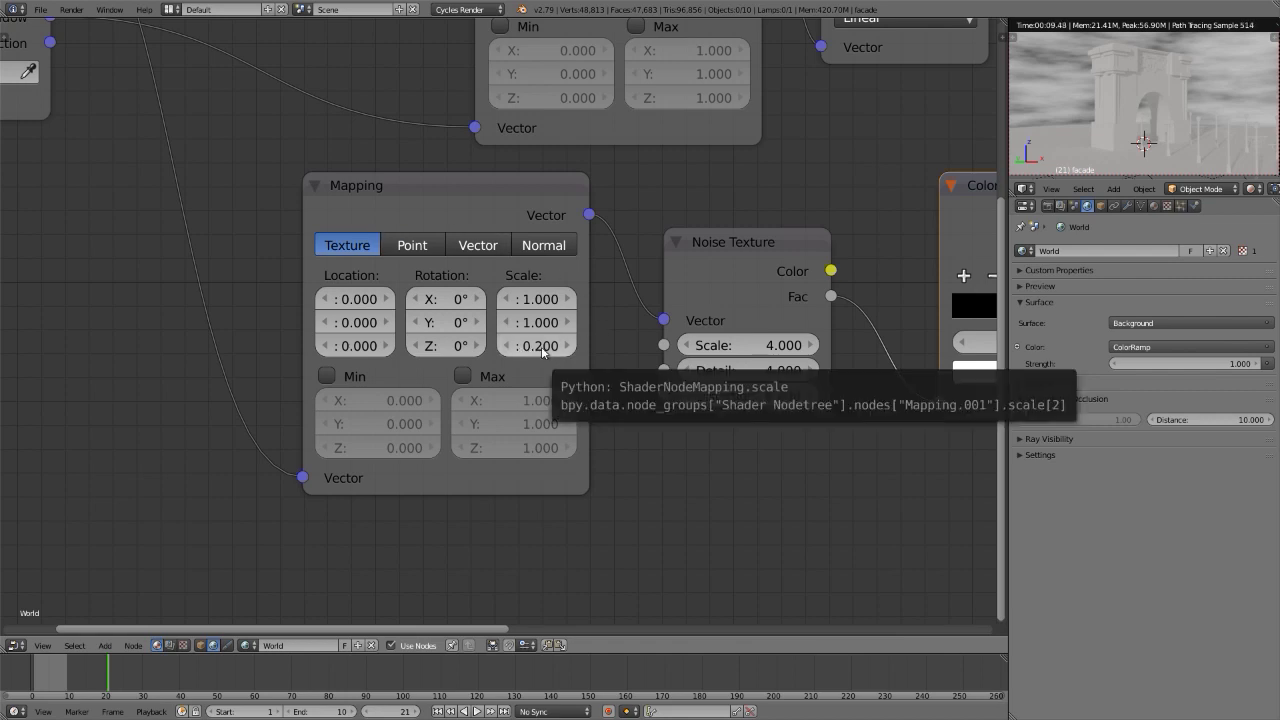
middle_click_drag(543, 350, 270, 325)
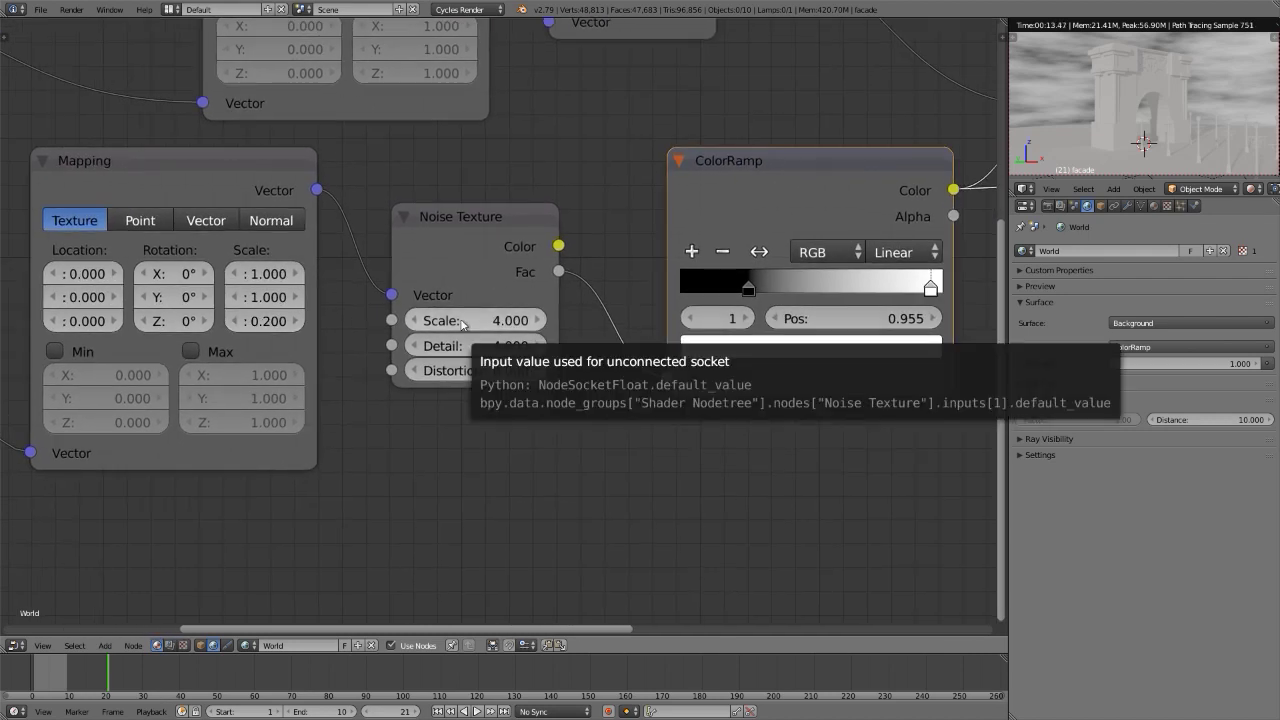
left_click(479, 215, "ctrl+shift")
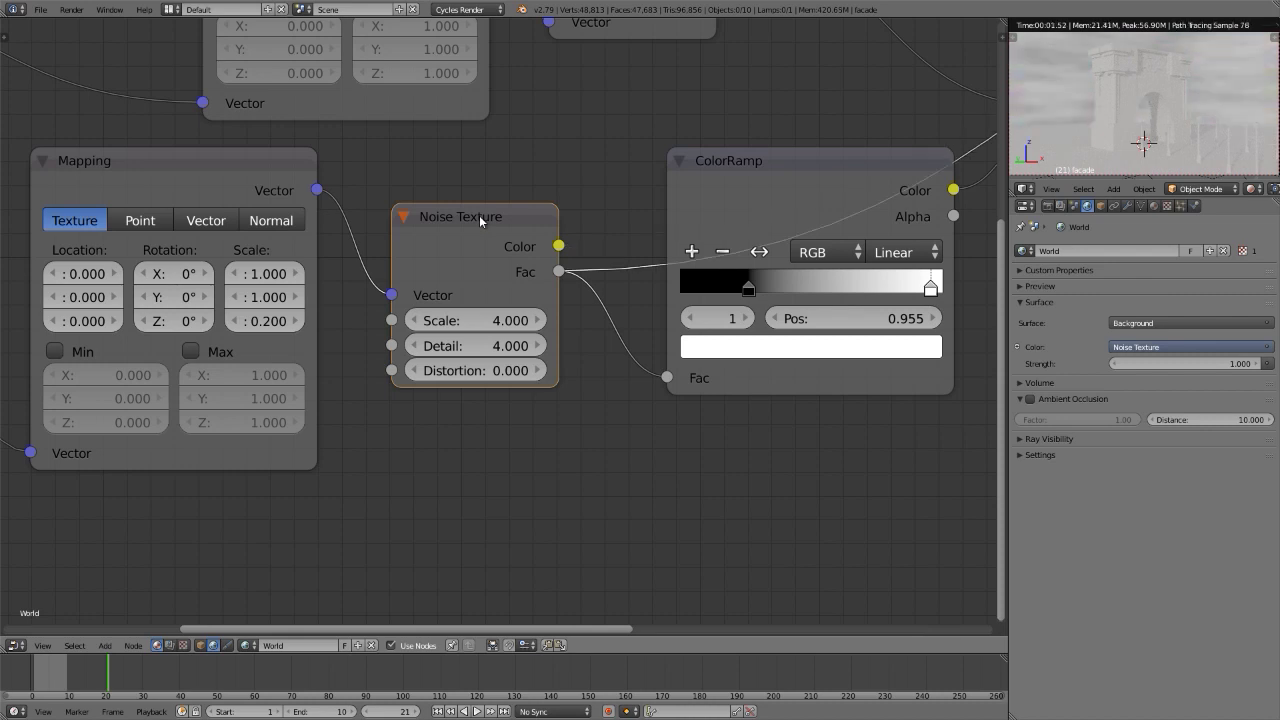
left_click(816, 156, "ctrl+shift")
Route the Background node to the World Output again in place of the ColorRamp preview
middle_click_drag(816, 156, 541, 186)
scroll(542, 186, "down", 3)
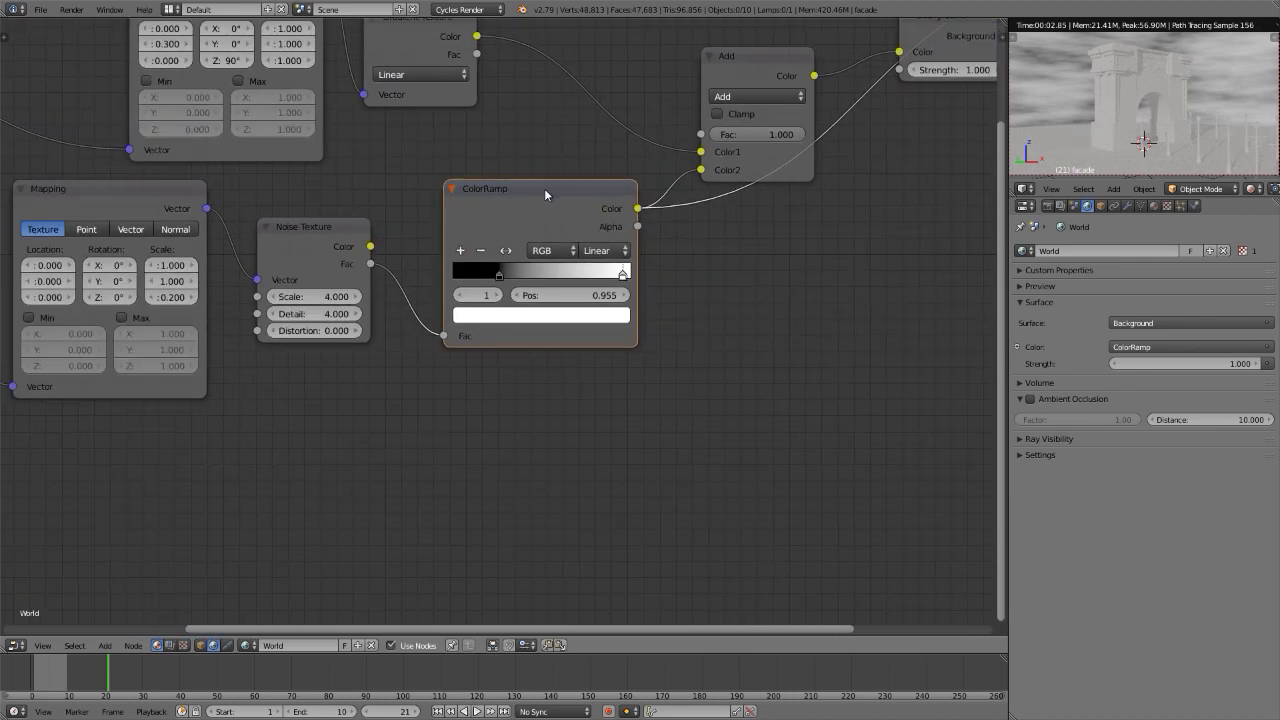
middle_click_drag(544, 188, 346, 368)
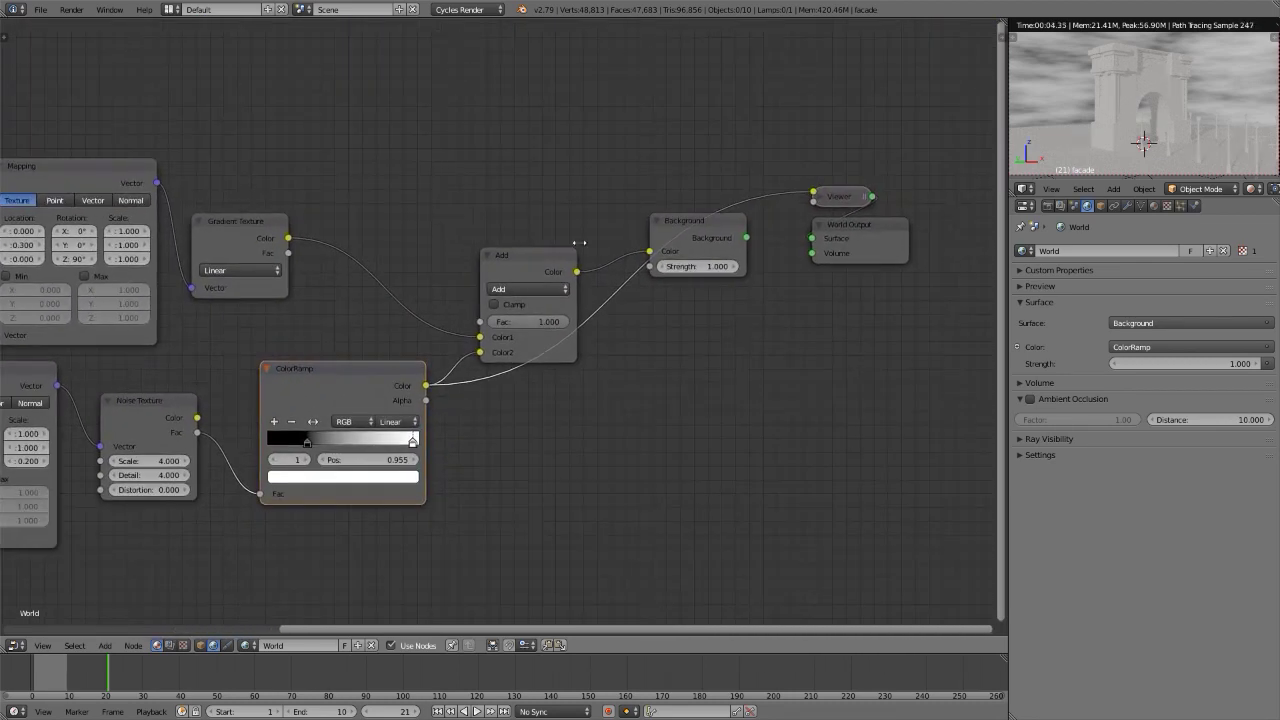
left_click(707, 221, "ctrl+shift")
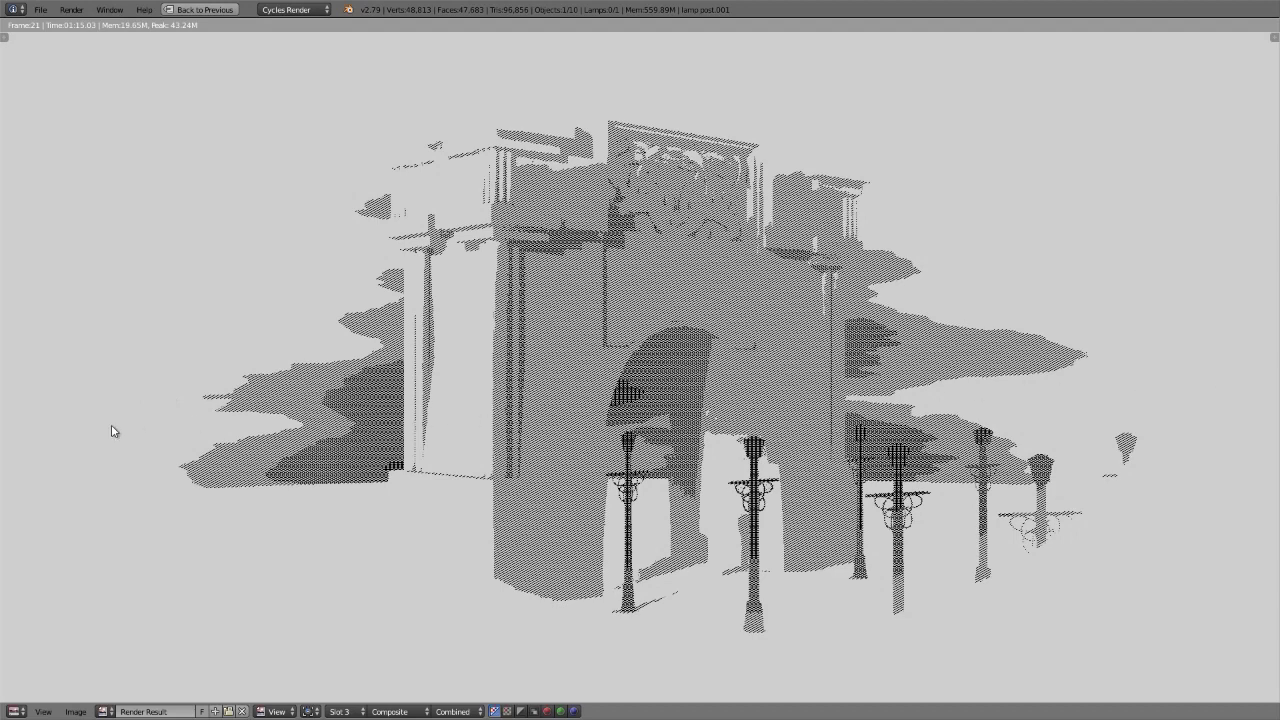
In the compositing layout, show layer 2 with the cube, cone and sphere at frame 1, and switch the render result to slot 1
key("Escape")
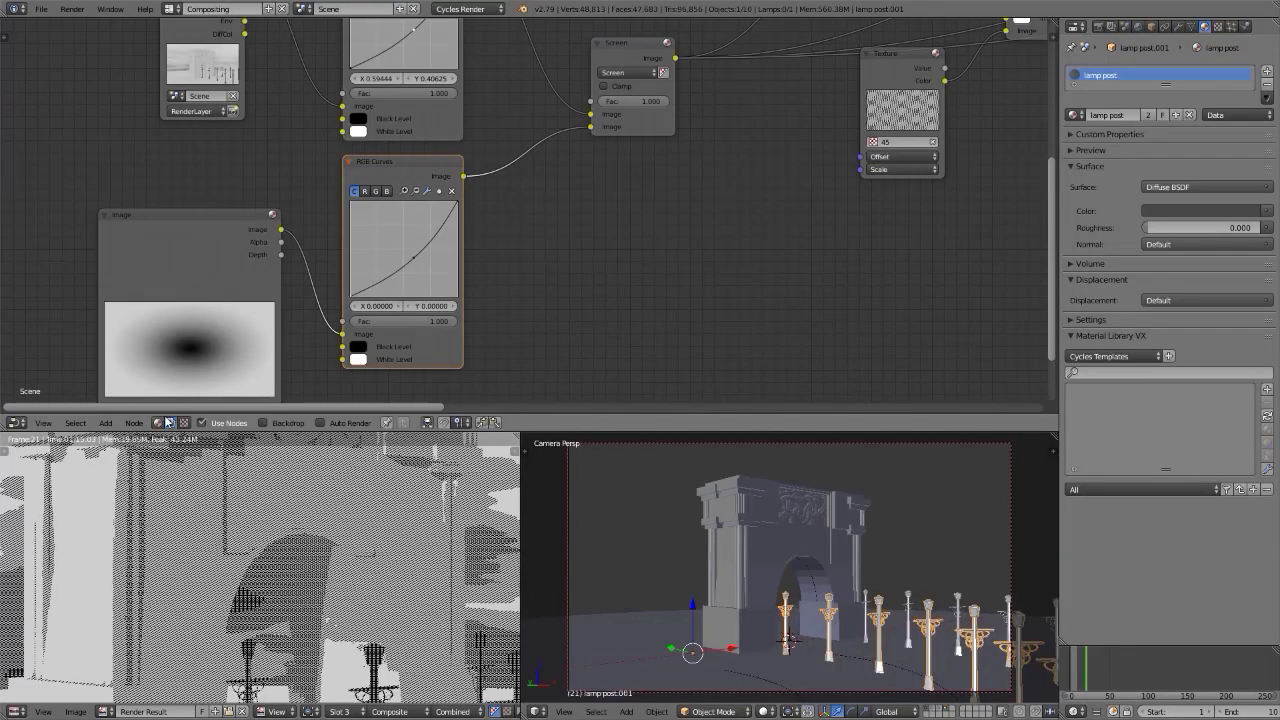
scroll(82, 209, "down", 3)
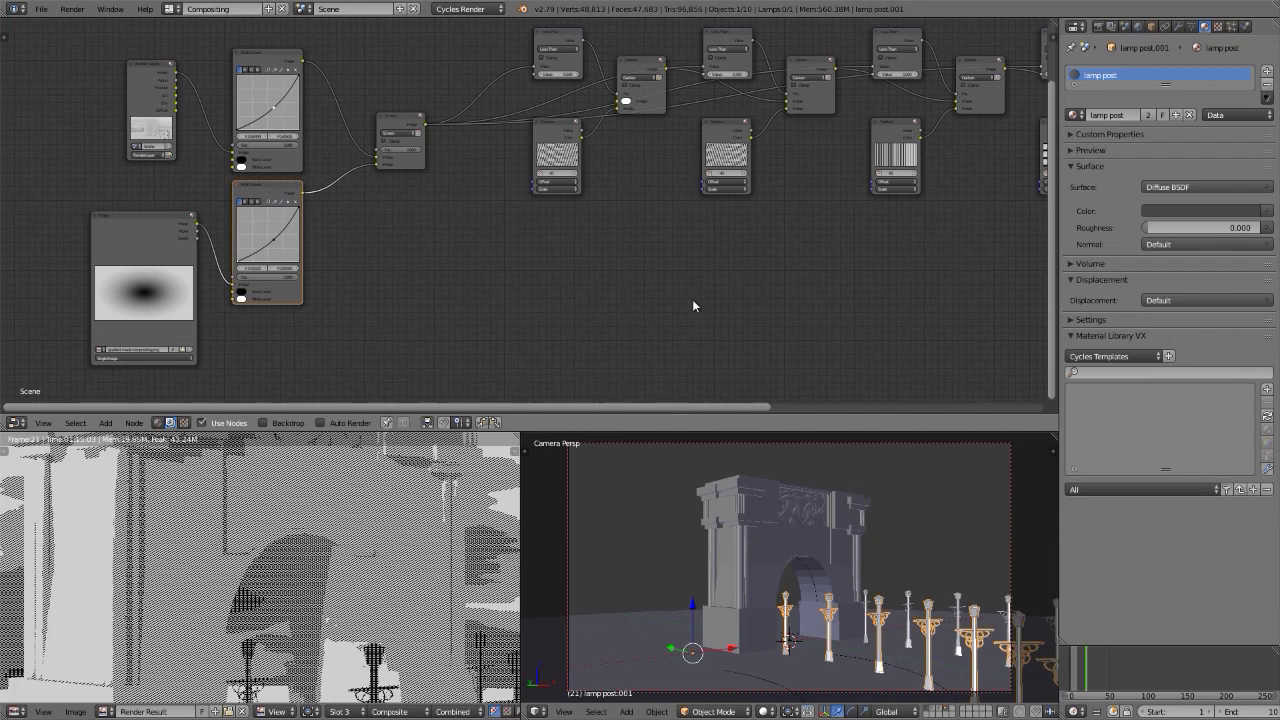
key("Home")
scroll(476, 348, "up", 1)
scroll(476, 350, "down", 1)
middle_click_drag(477, 351, 531, 289)
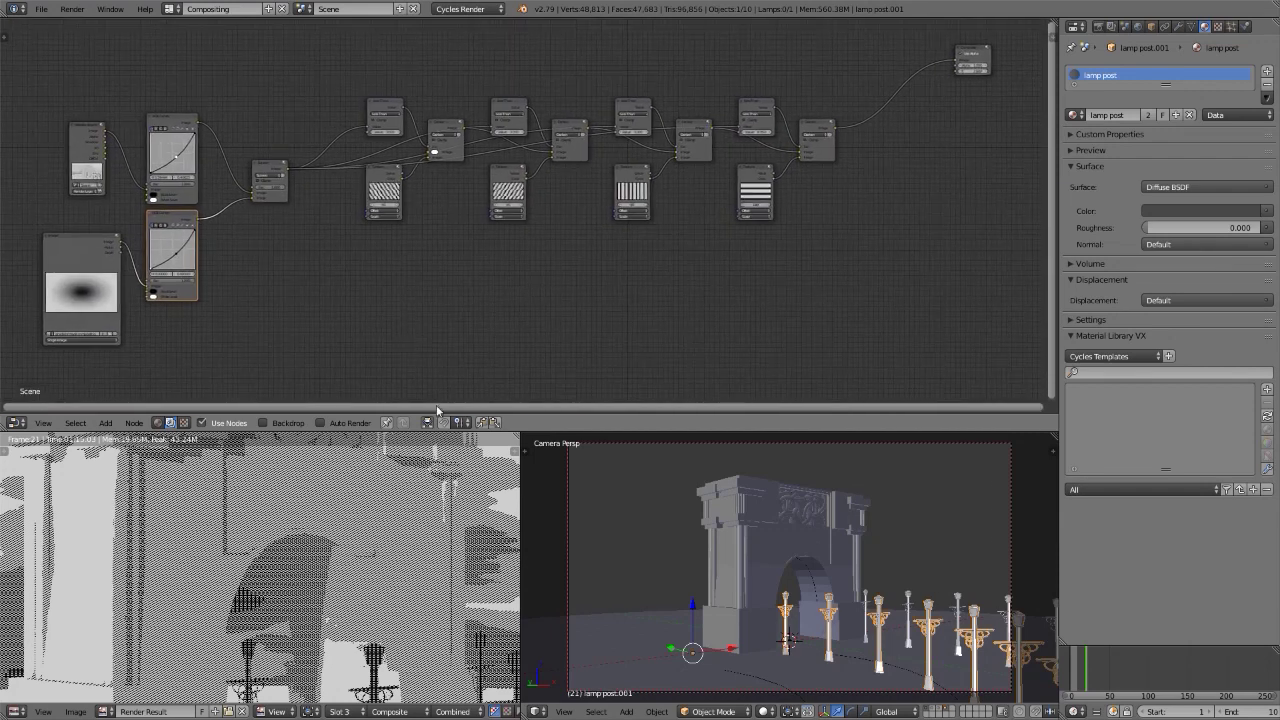
key("Home")
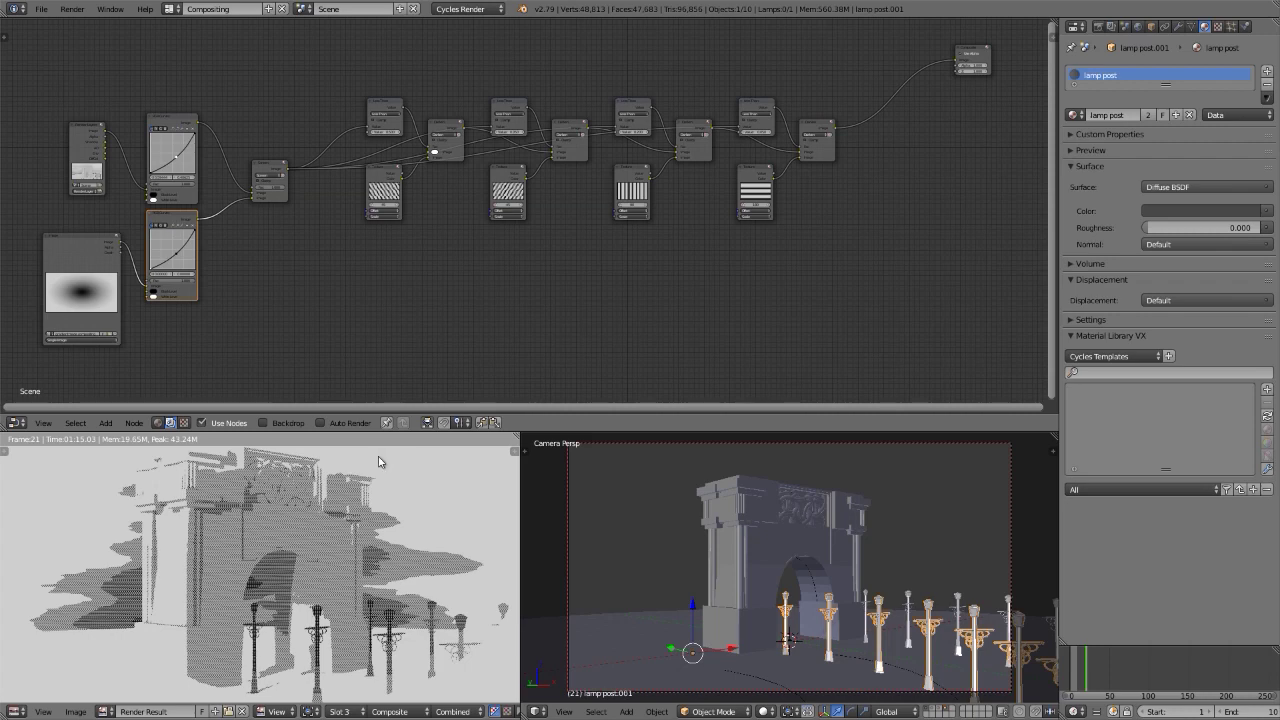
key("2")
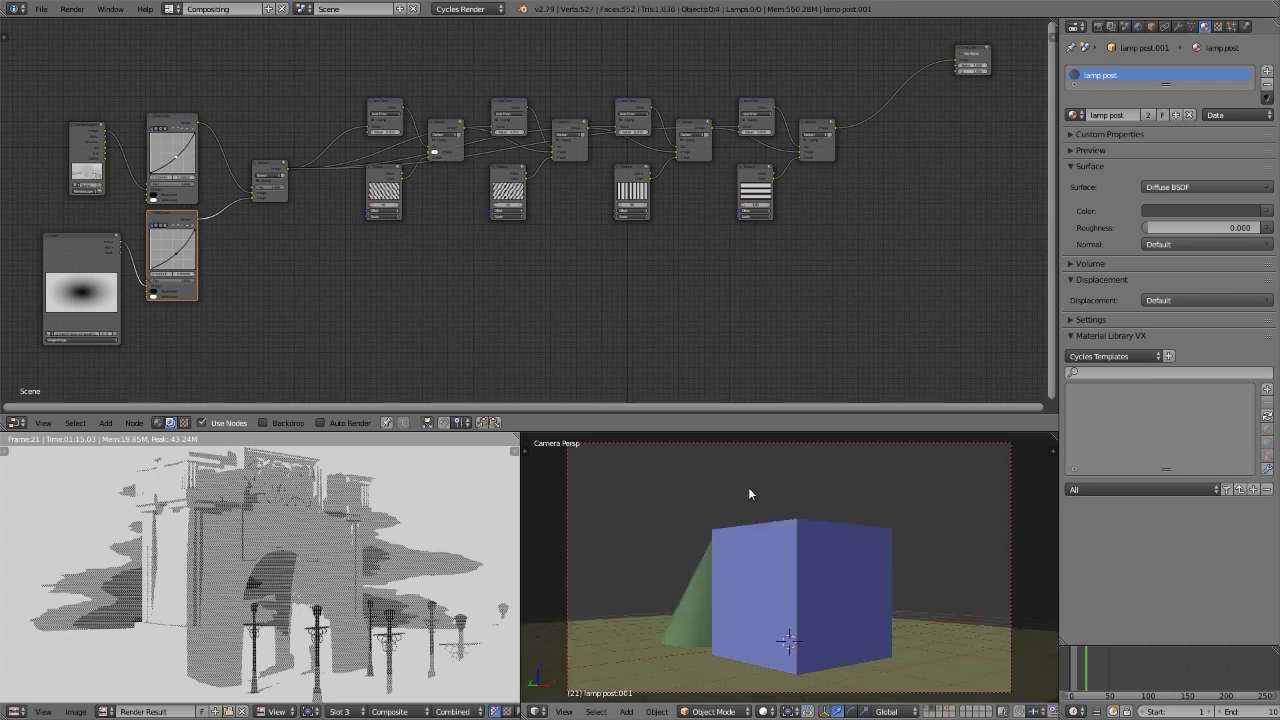
key("shift+Left")
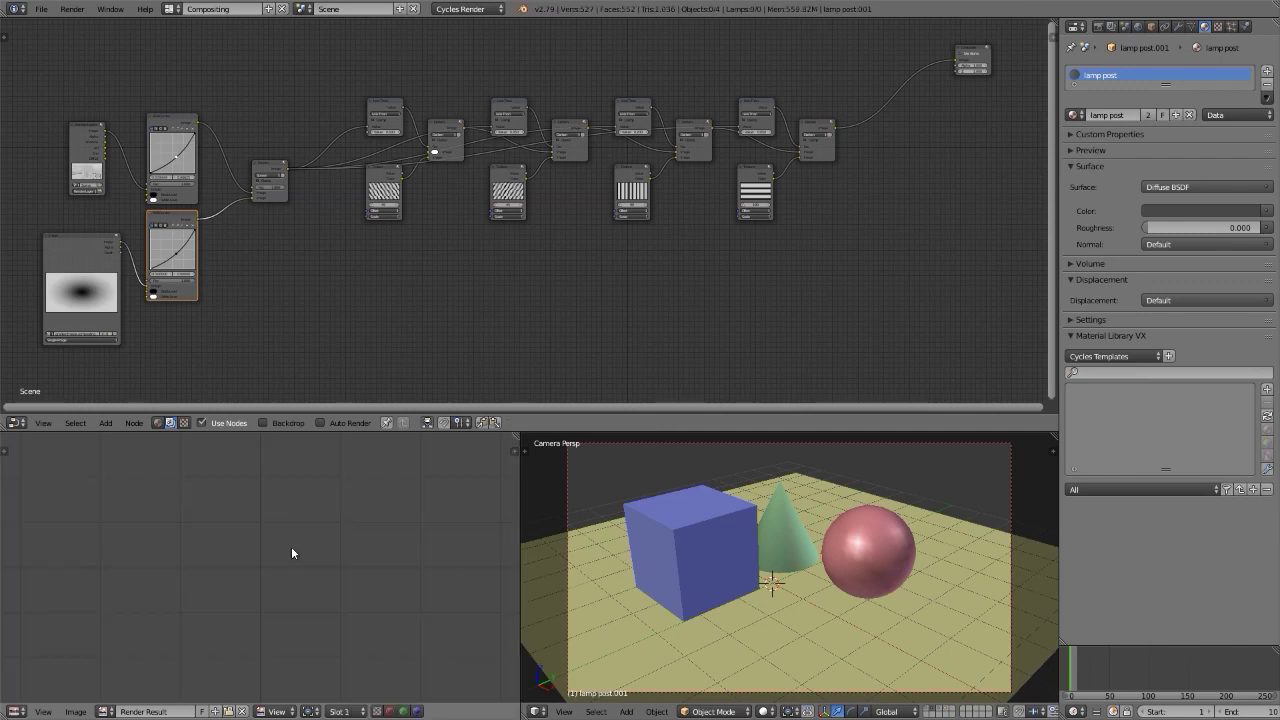
Move the Screen node's outgoing links to the upper RGB Curves node's Image output and reset that node's curve
scroll(289, 266, "up", 3)
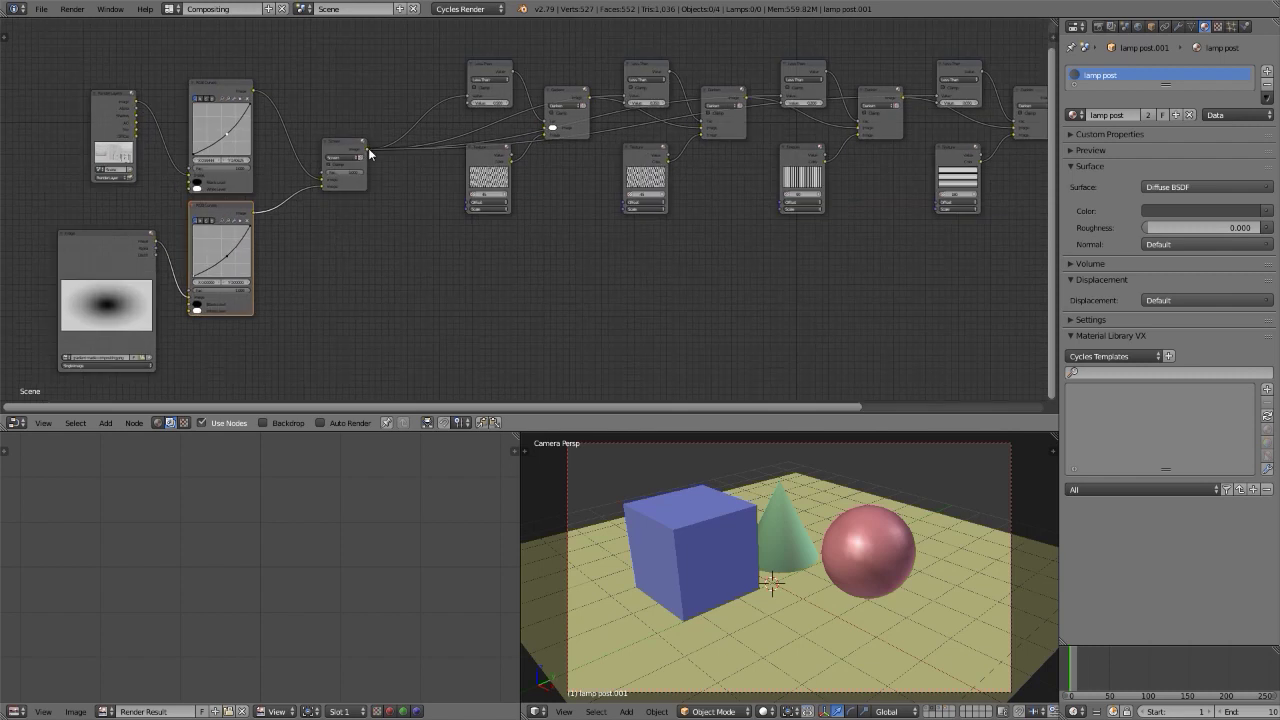
left_click_drag(368, 153, 252, 93, "ctrl")
scroll(251, 91, "up", 3)
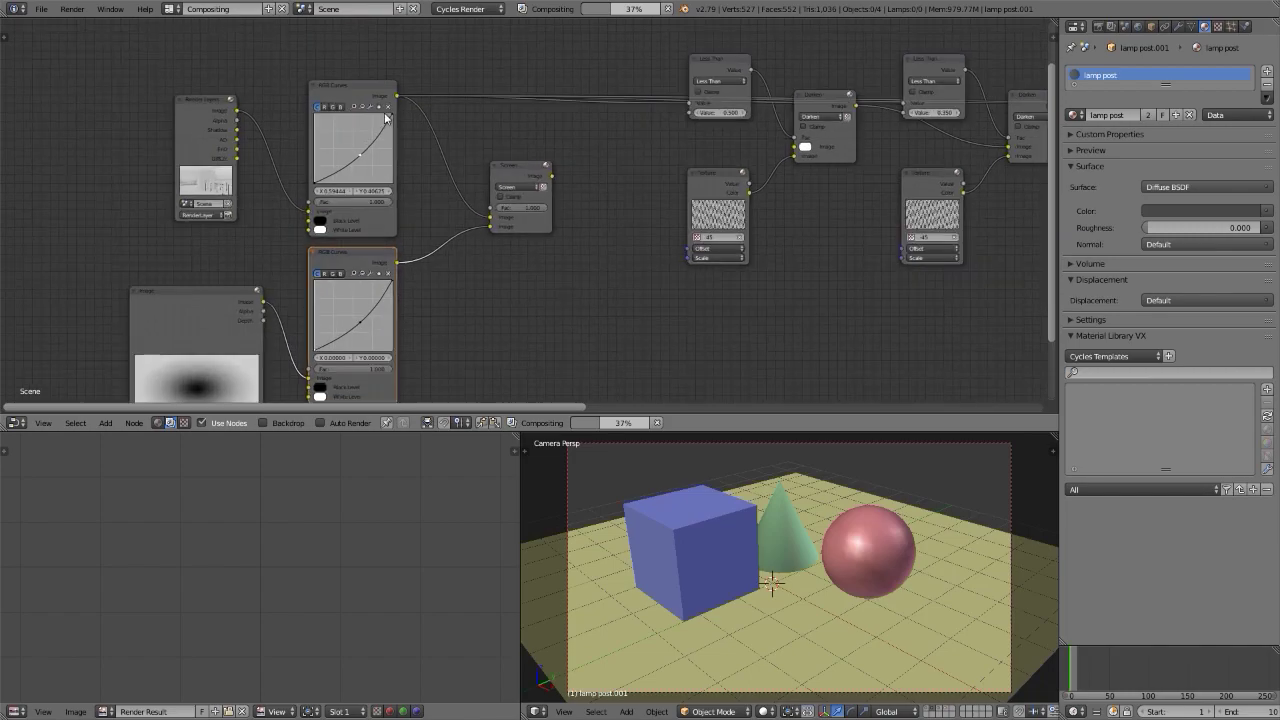
middle_click_drag(389, 110, 269, 107)
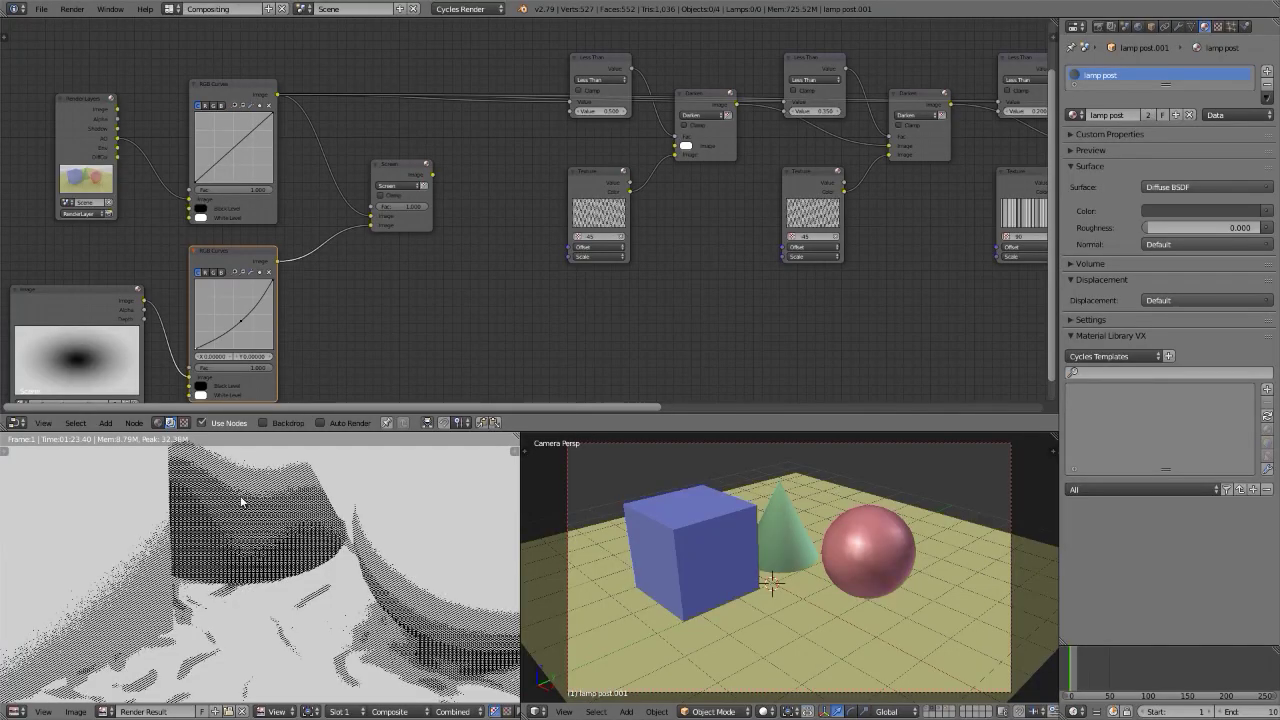
middle_click_drag(286, 194, 390, 183)
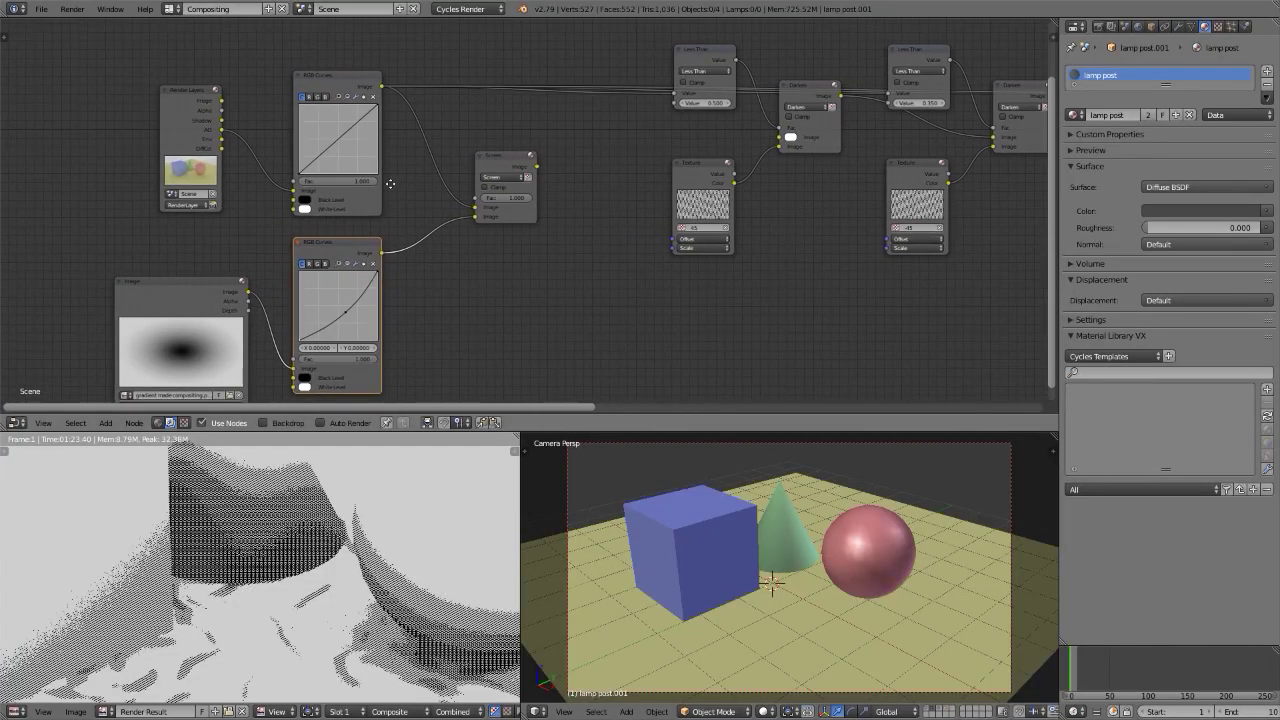
Darken the midtones on the AO pass's RGB Curves with a point at X 0.63333, Y 0.38125, and check the composite full screen
scroll(386, 141, "up", 2)
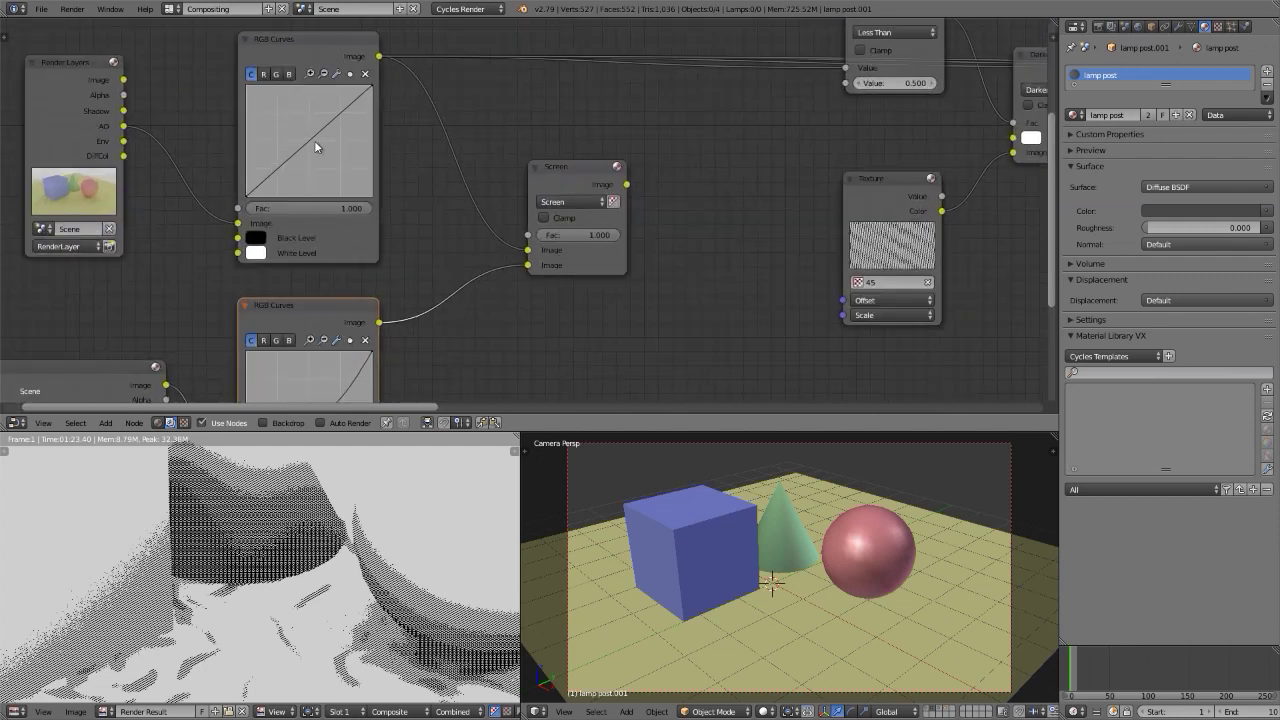
left_click_drag(309, 142, 320, 151)
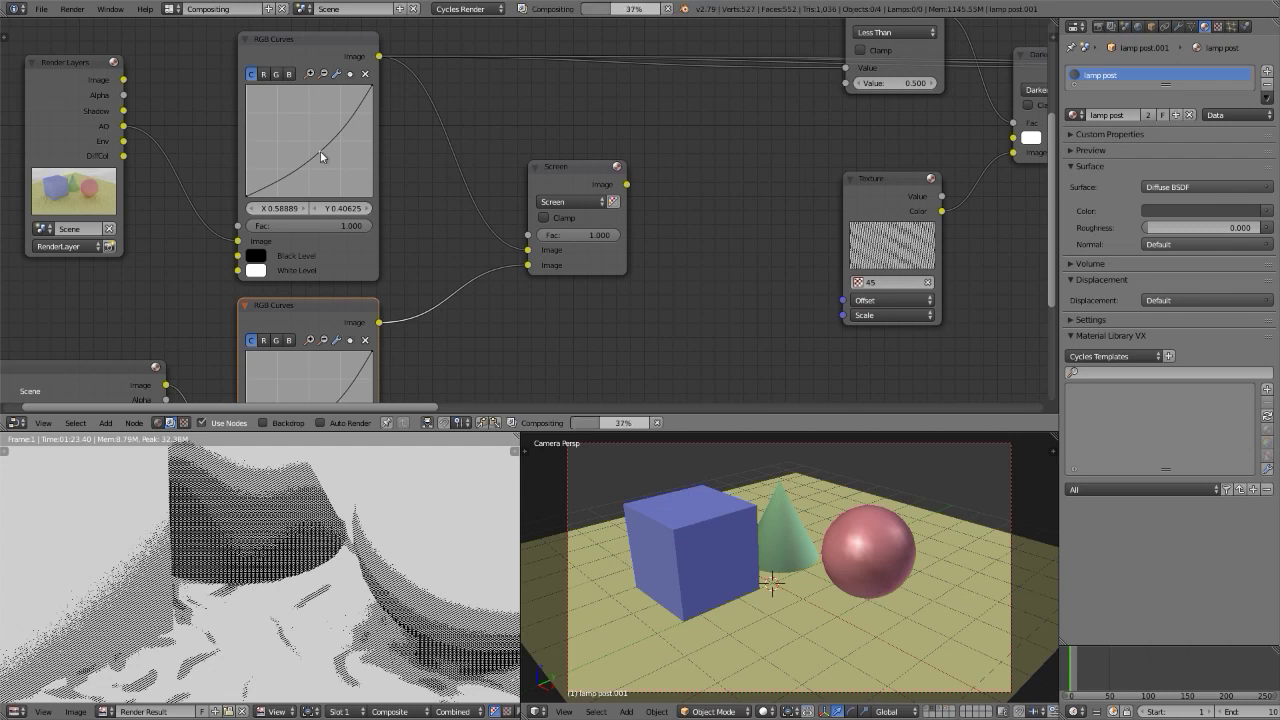
key("ctrl+space")
key("ctrl+space")
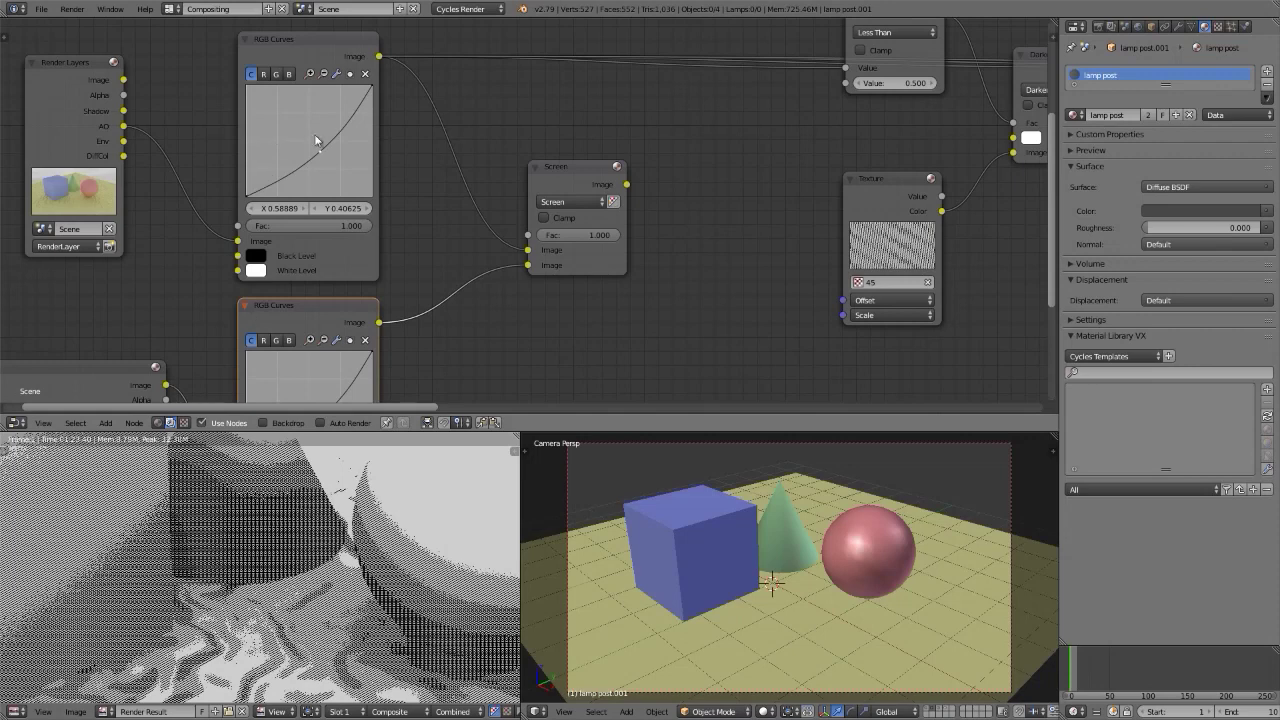
left_click_drag(319, 152, 325, 153)
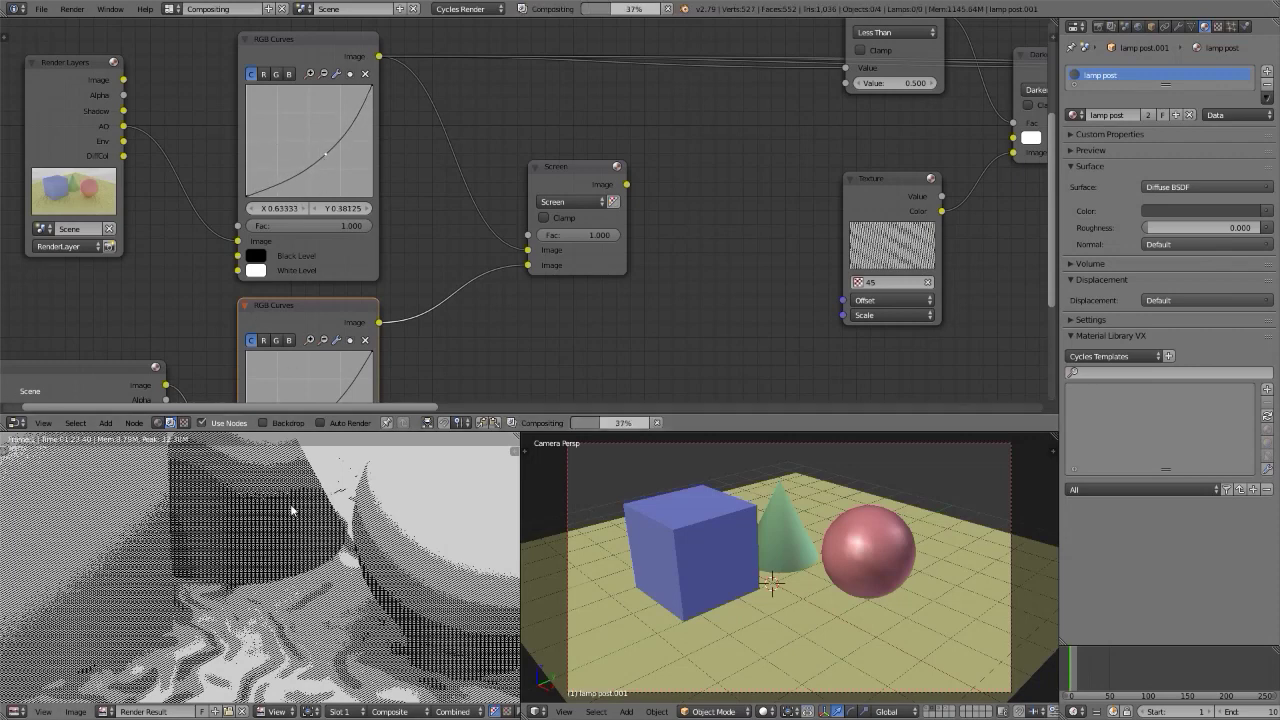
key("shift+space")
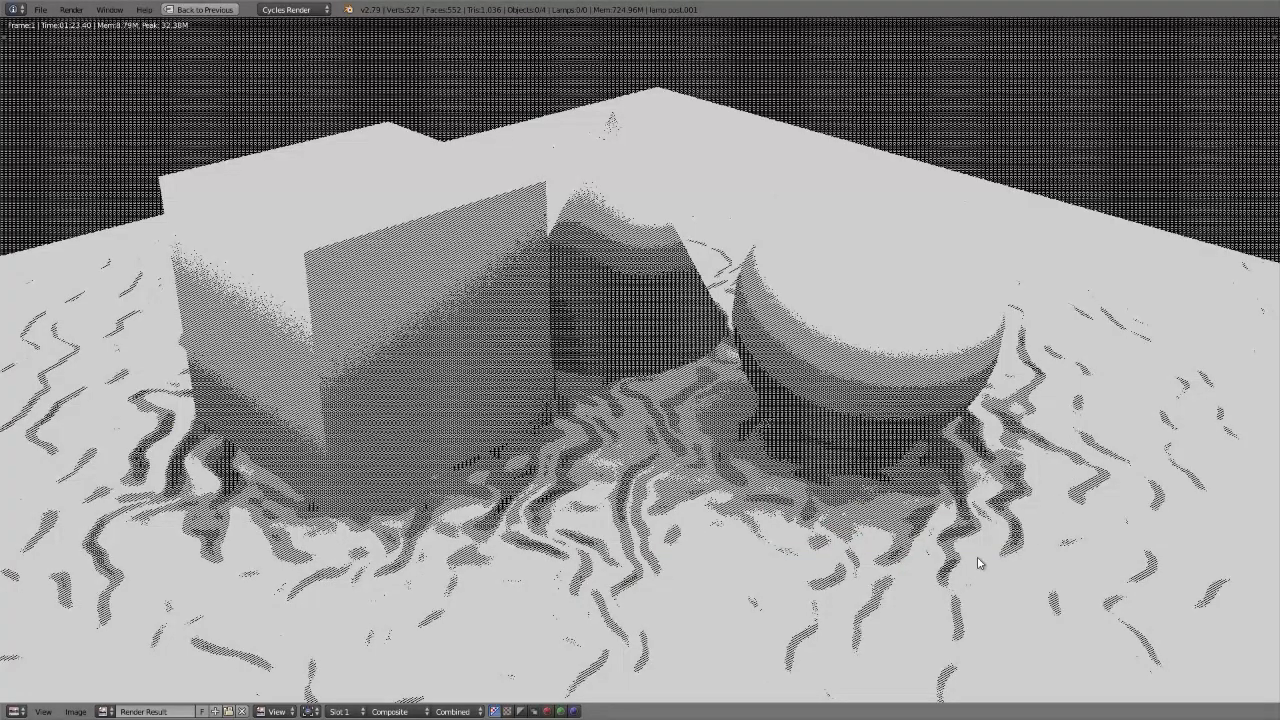
key("shift+space")
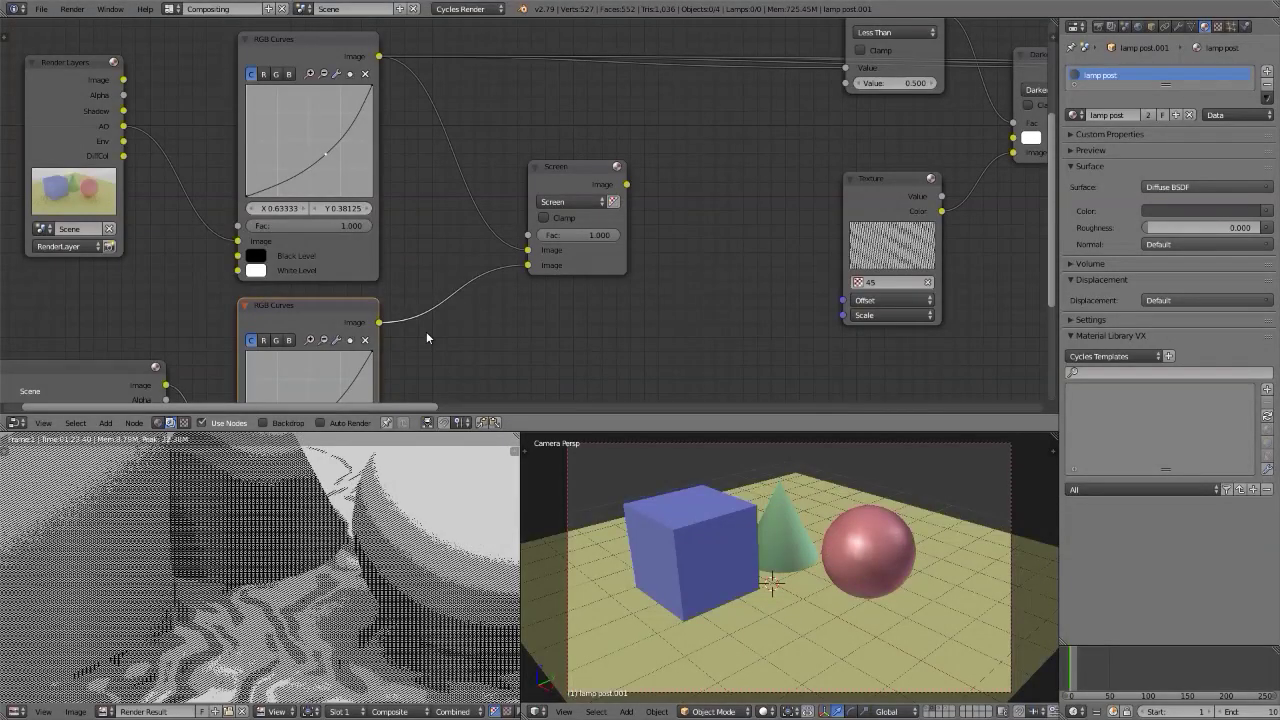
Try linking the Render Layers DiffCol output to the first Darken node's upper Image input, and inspect the coloured hatching full screen
left_click_drag(123, 156, 1013, 136)
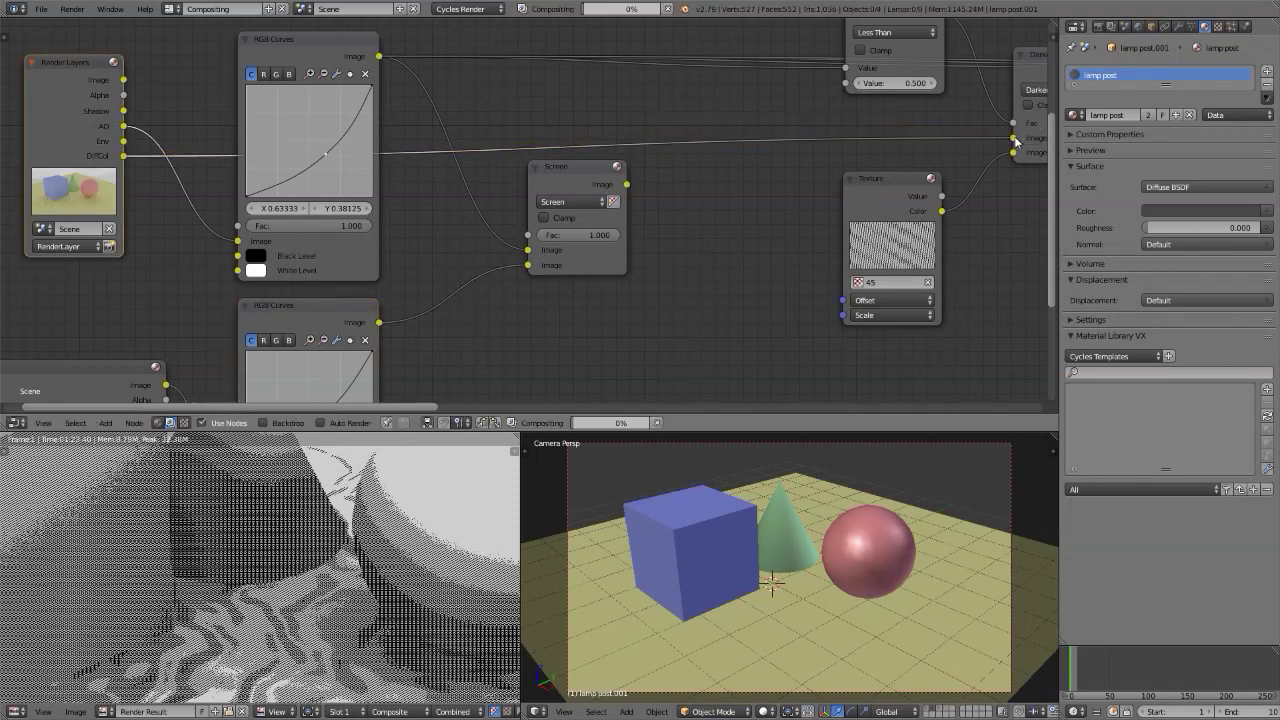
key("shift+space")
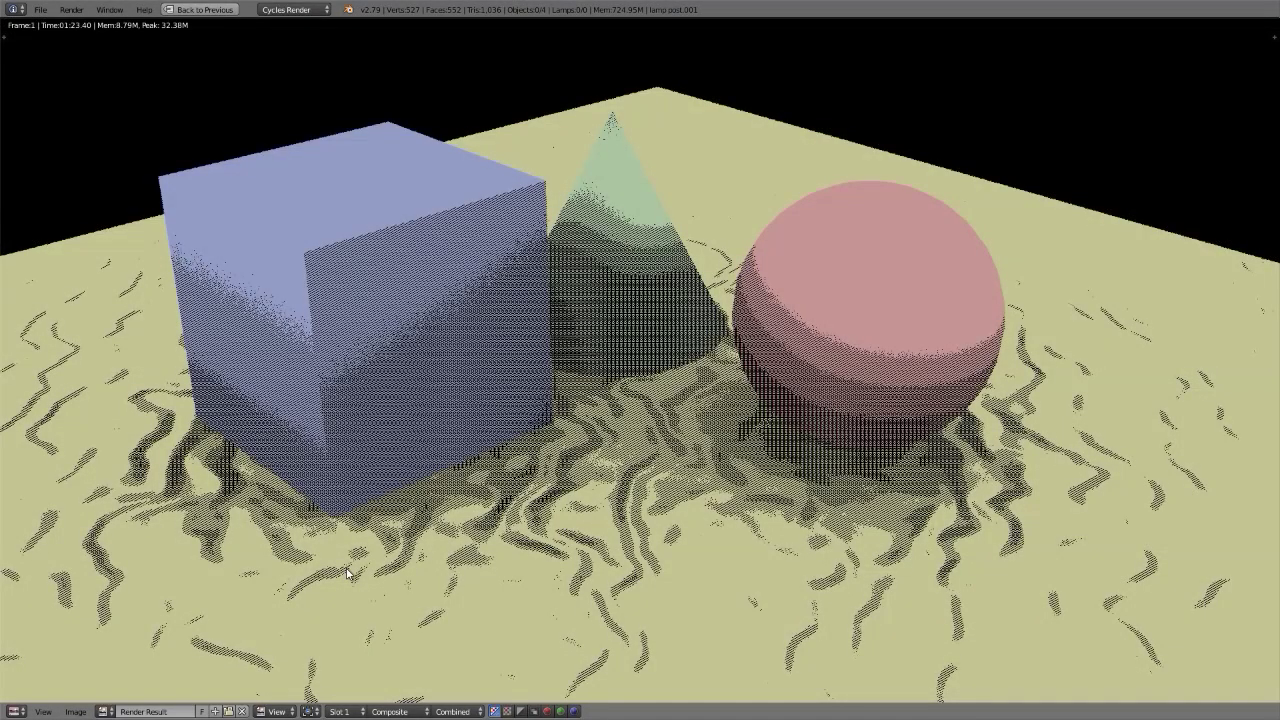
scroll(523, 549, "up", 6)
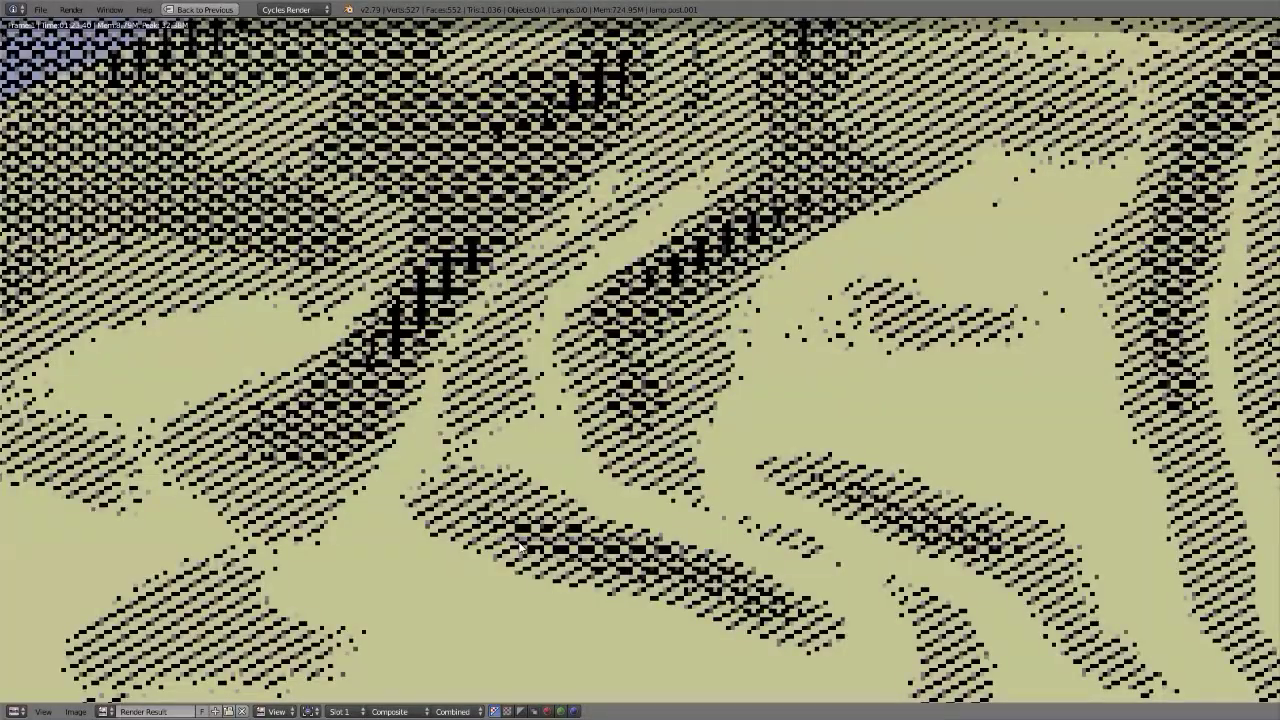
scroll(519, 546, "down", 6)
key("Escape")
scroll(437, 266, "up", 3)
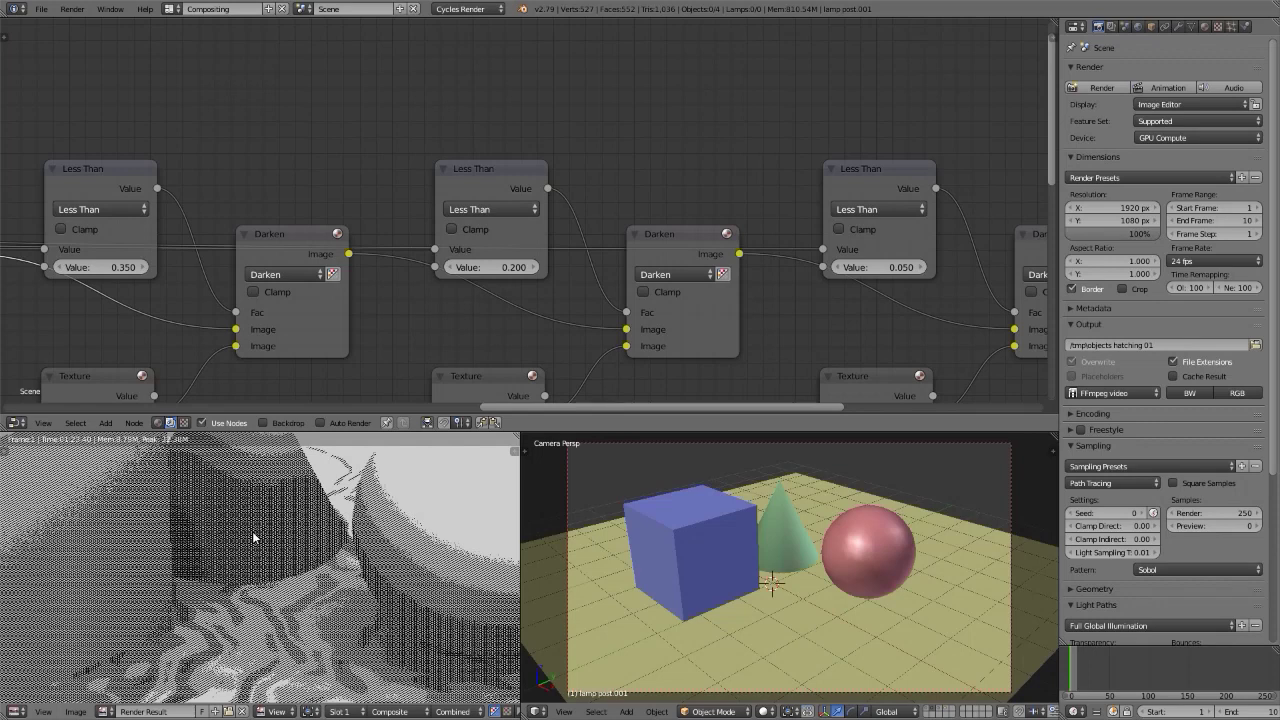
Look over the hatching node chain and compare the hatched house, arch and basic-shape renders stored in render slots 1 to 5 full screen
scroll(444, 52, "down", 4)
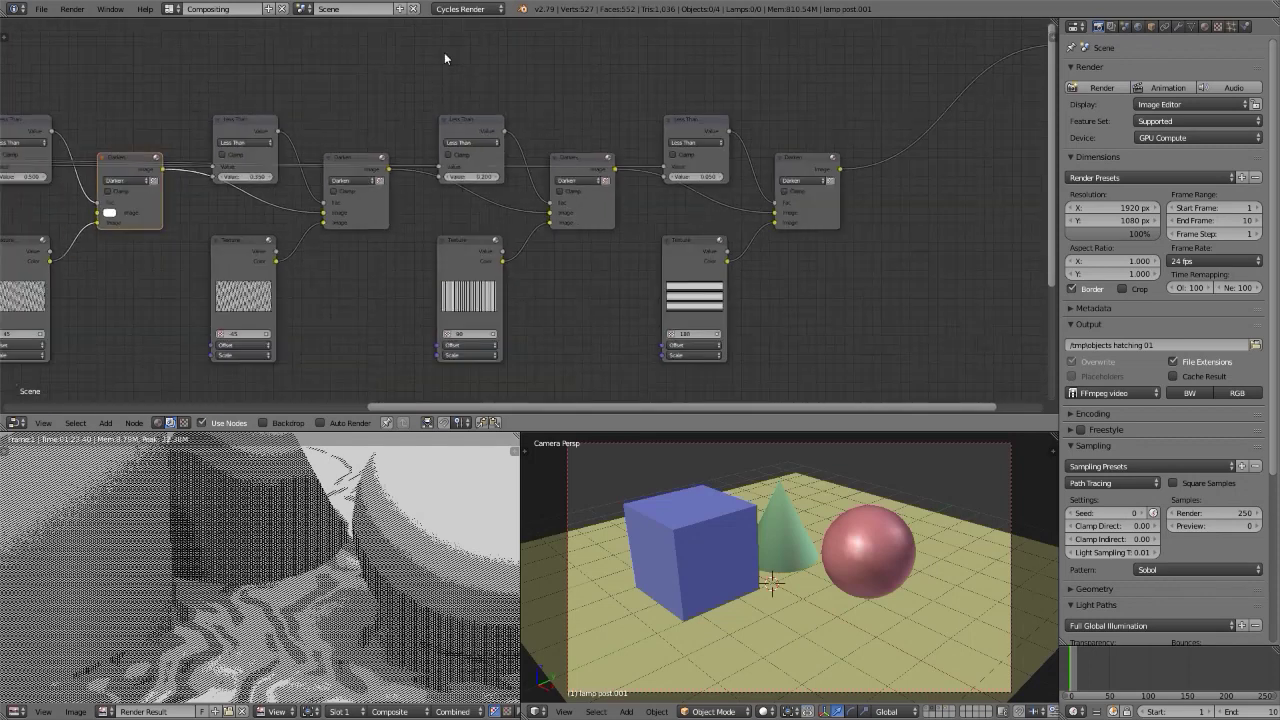
middle_click_drag(423, 77, 582, 86)
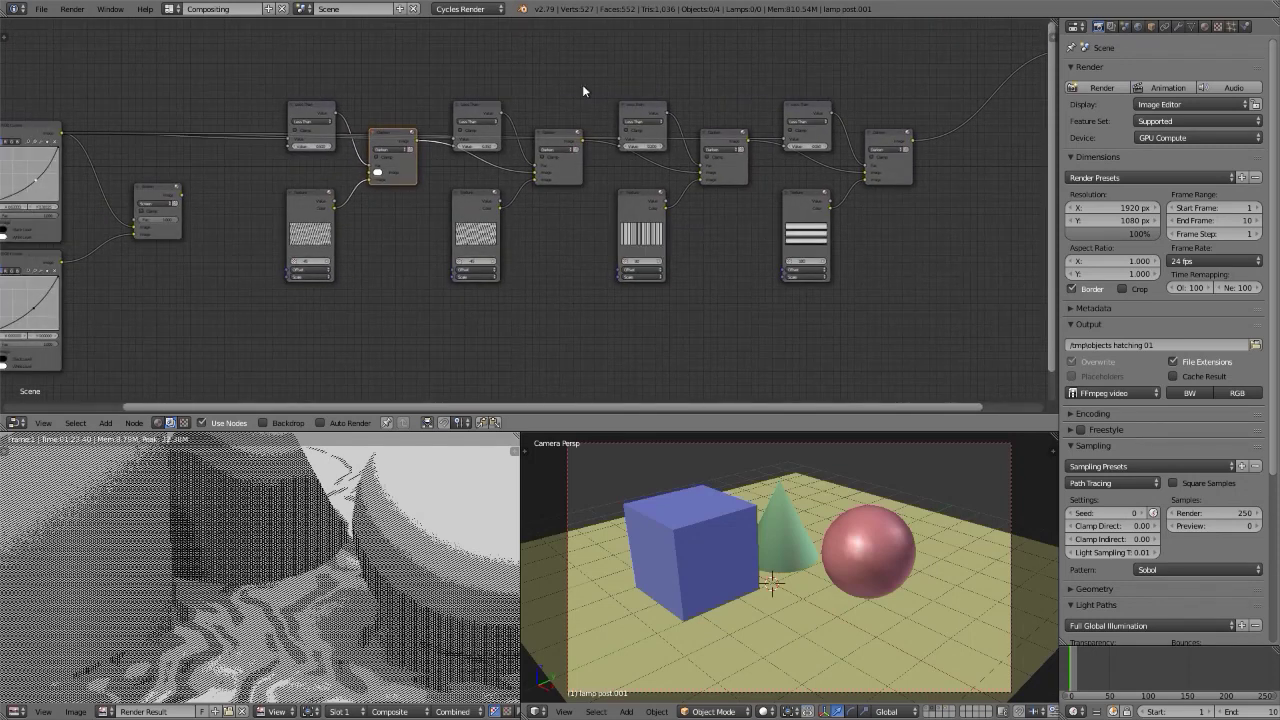
scroll(582, 86, "down", 1)
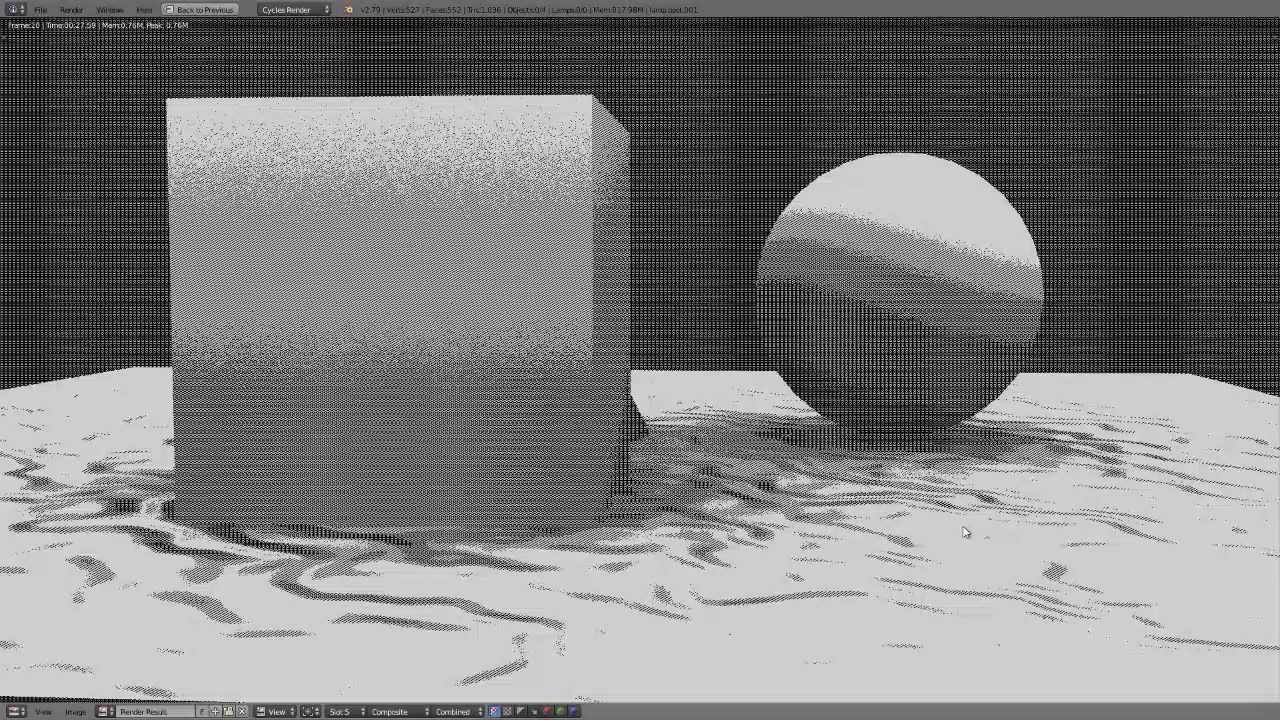
key("j")
key("j")
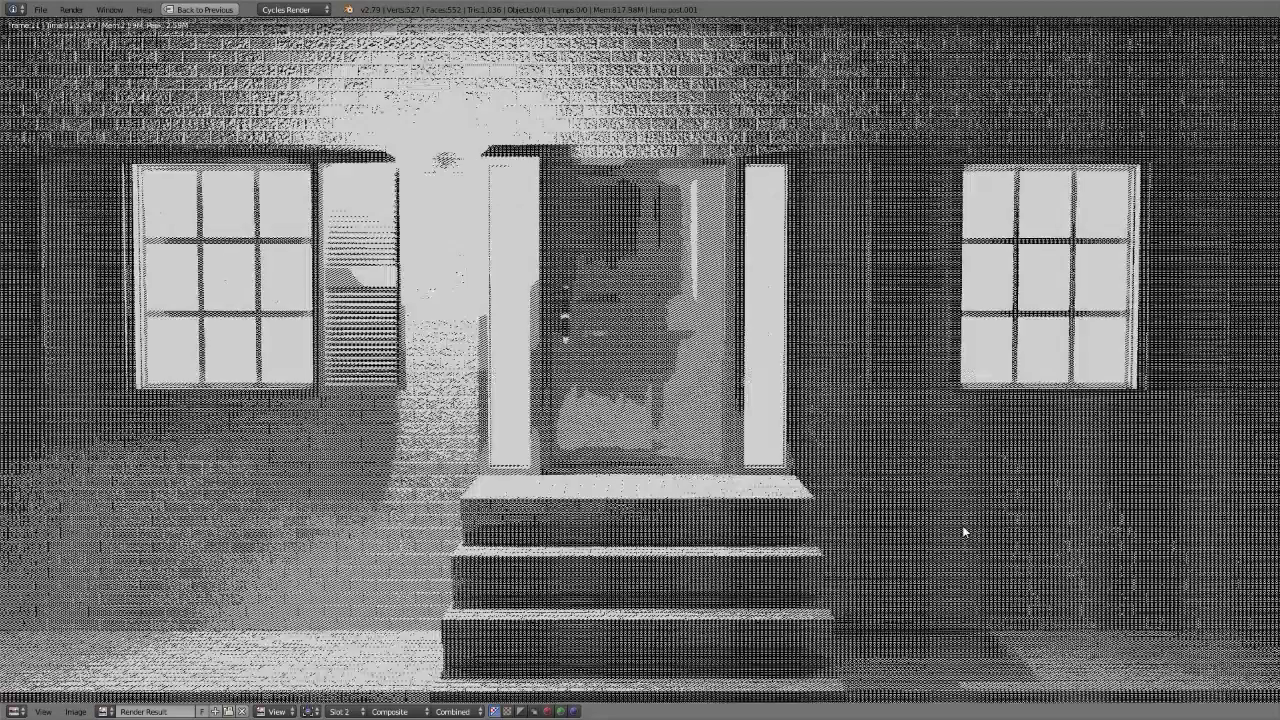
key("j")
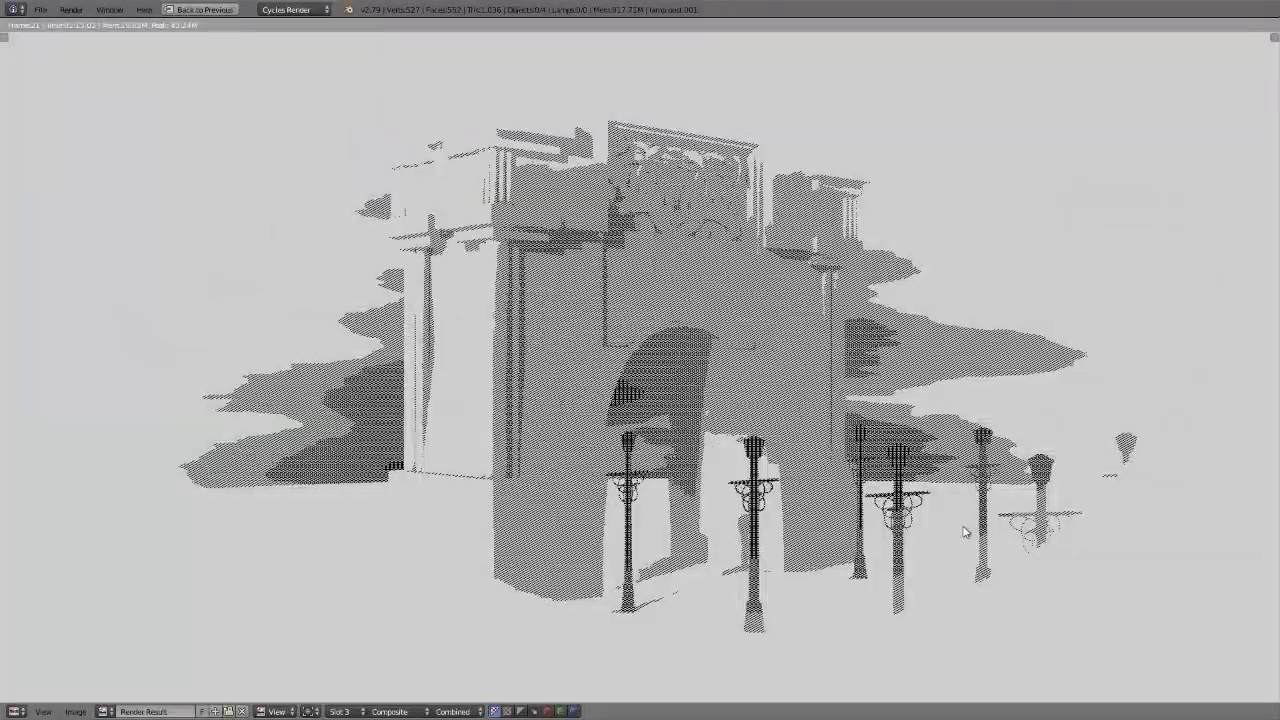
key("j")
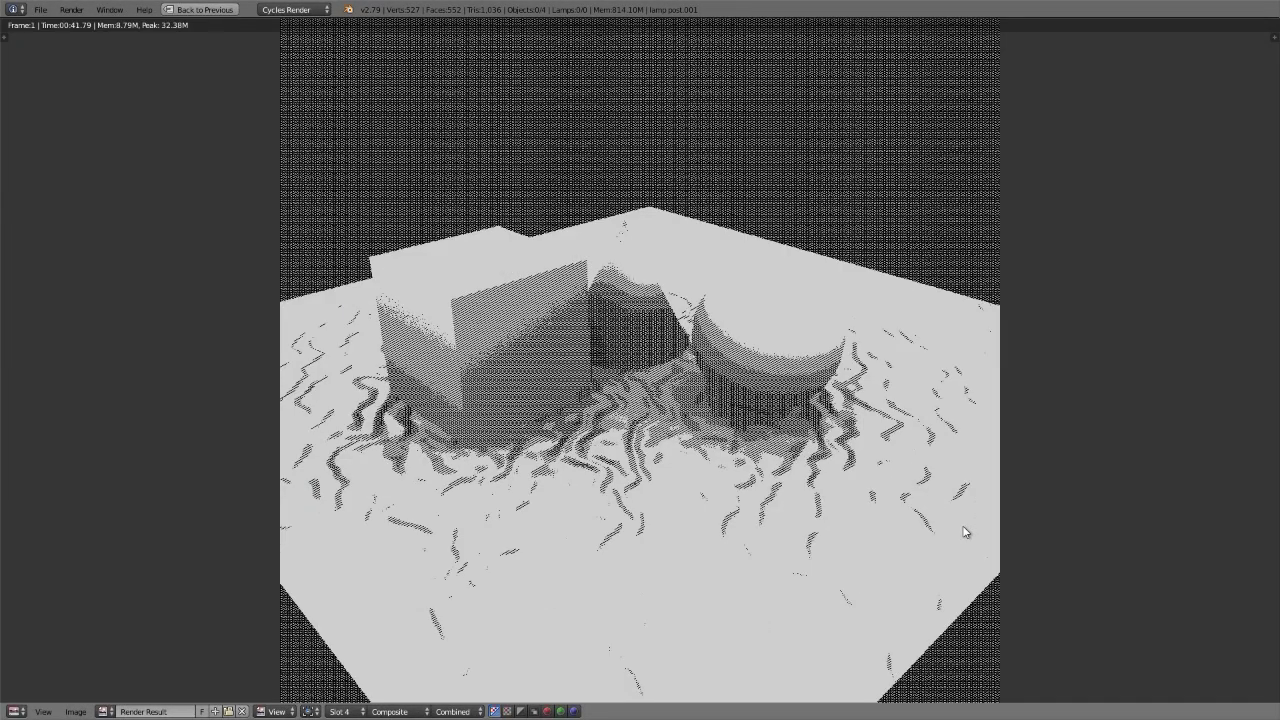
key("j")
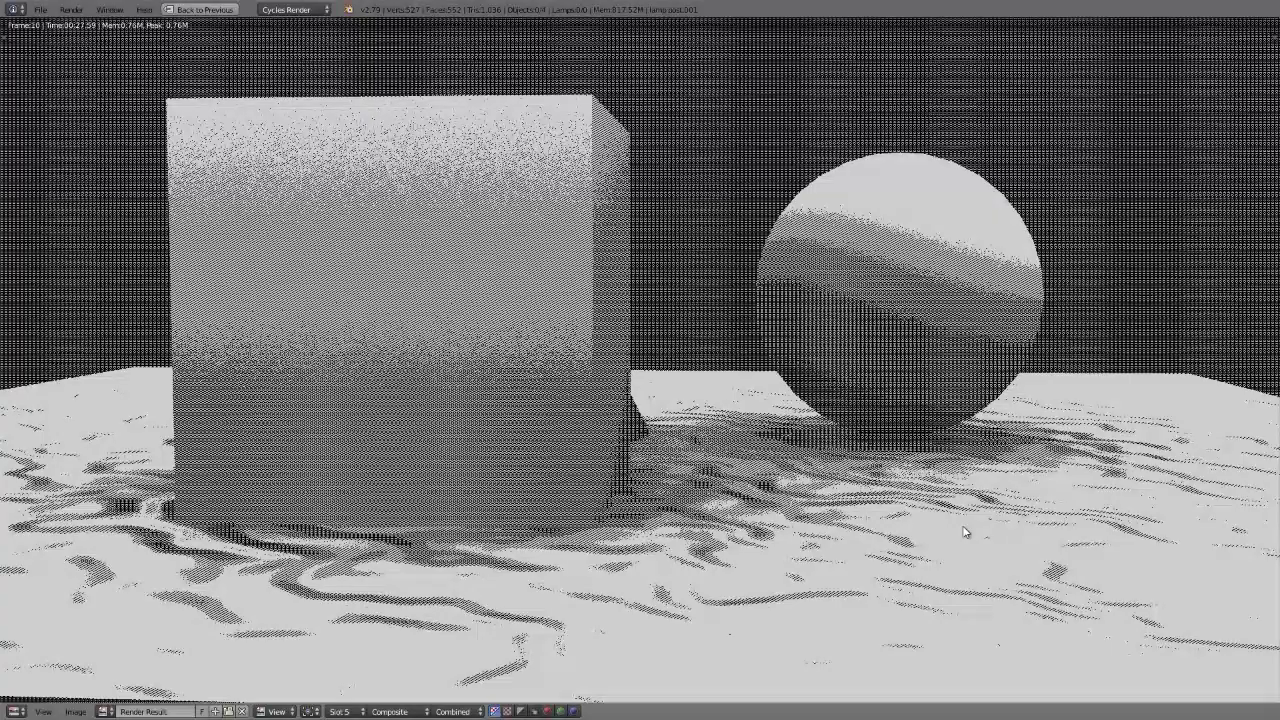